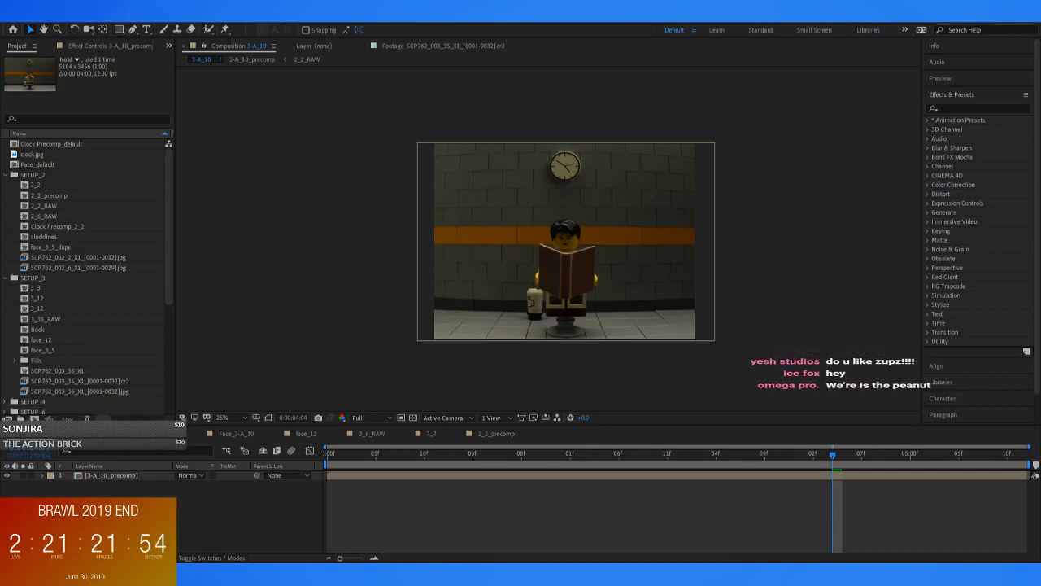
Return 3-A_10 to its first frame and collapse the SETUP_2, SETUP_3 and SETUP_3-A folders in the project
left_click(252, 514)
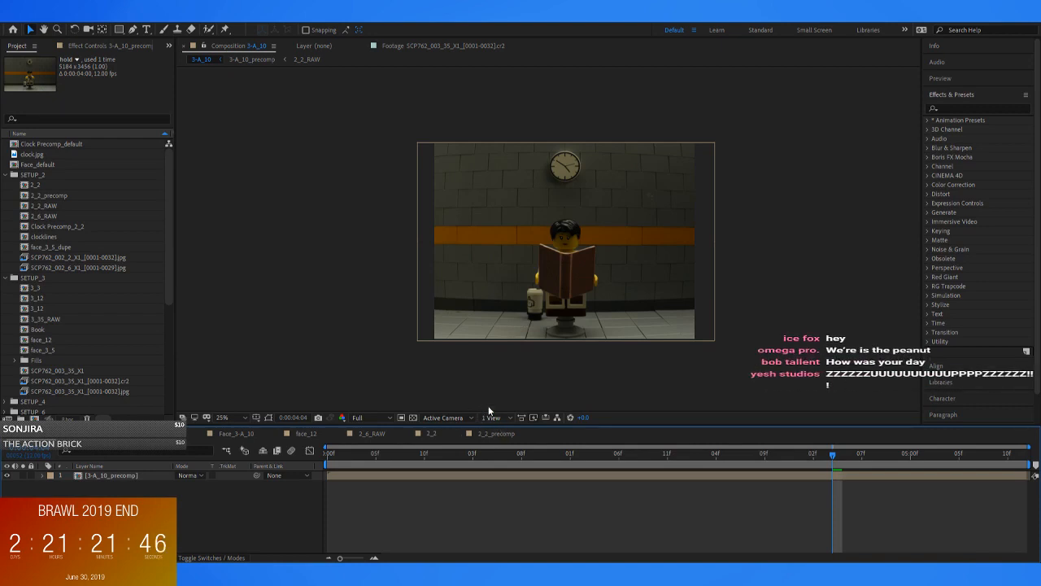
left_click(337, 454)
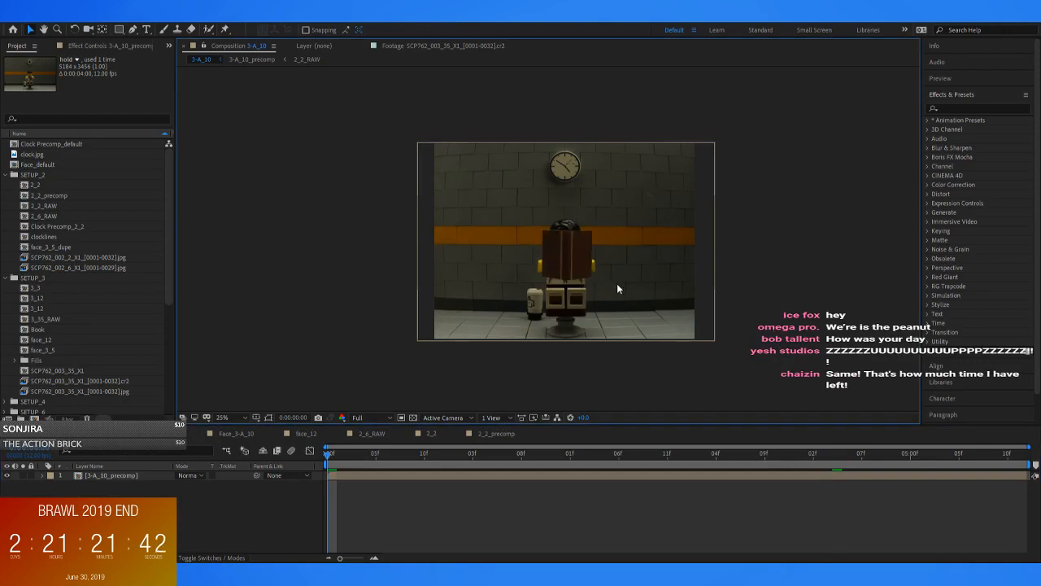
scroll(612, 285, "up", 2)
left_click(7, 175)
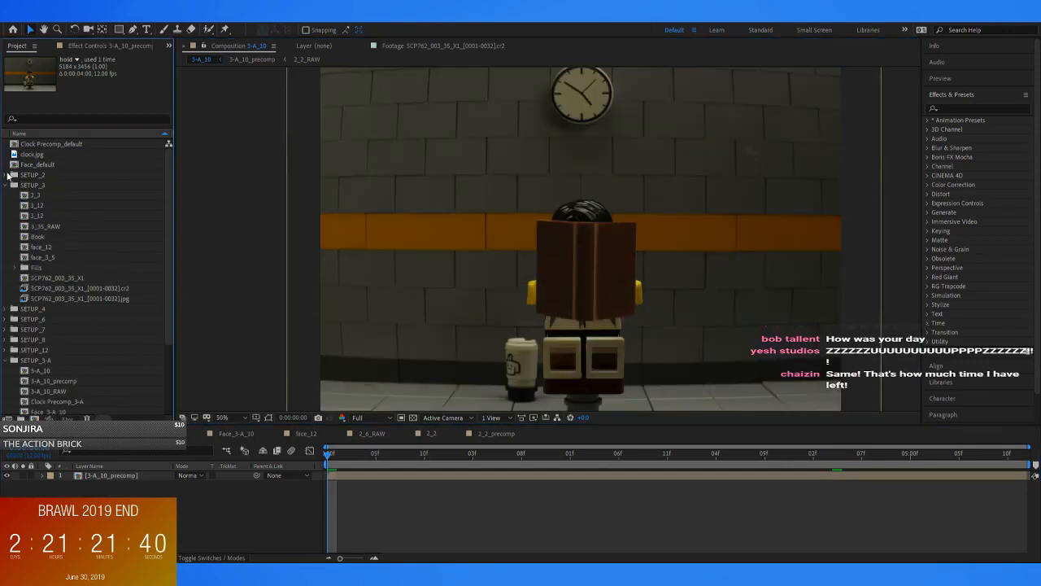
left_click(5, 186)
left_click(4, 246)
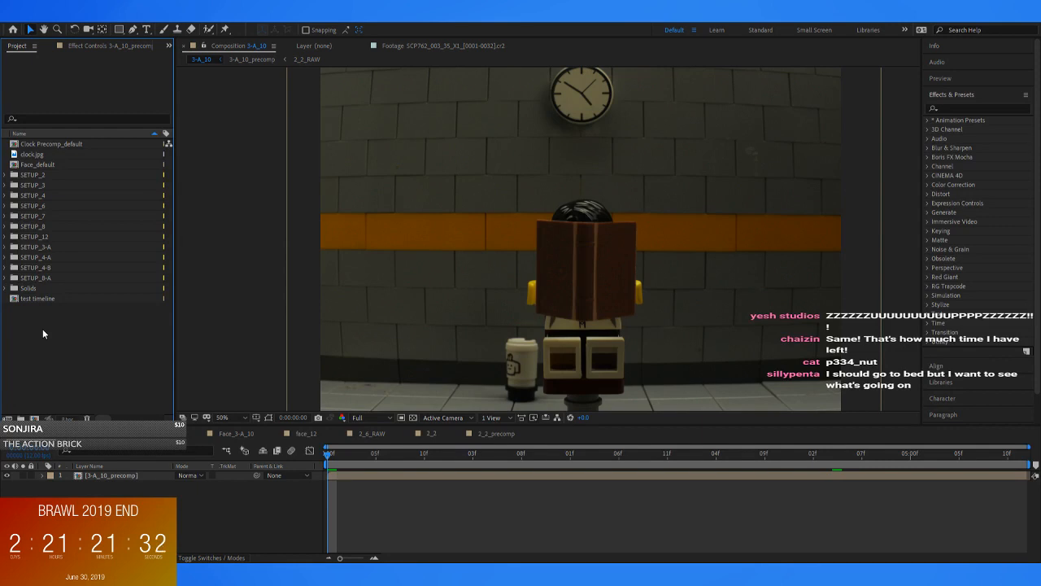
left_click(337, 453)
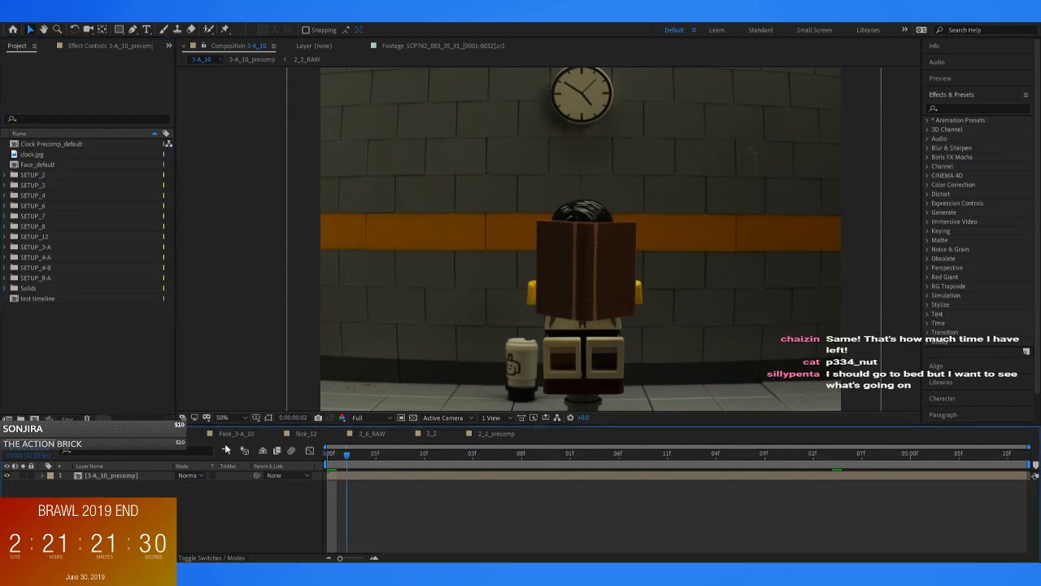
key("Page_Up")
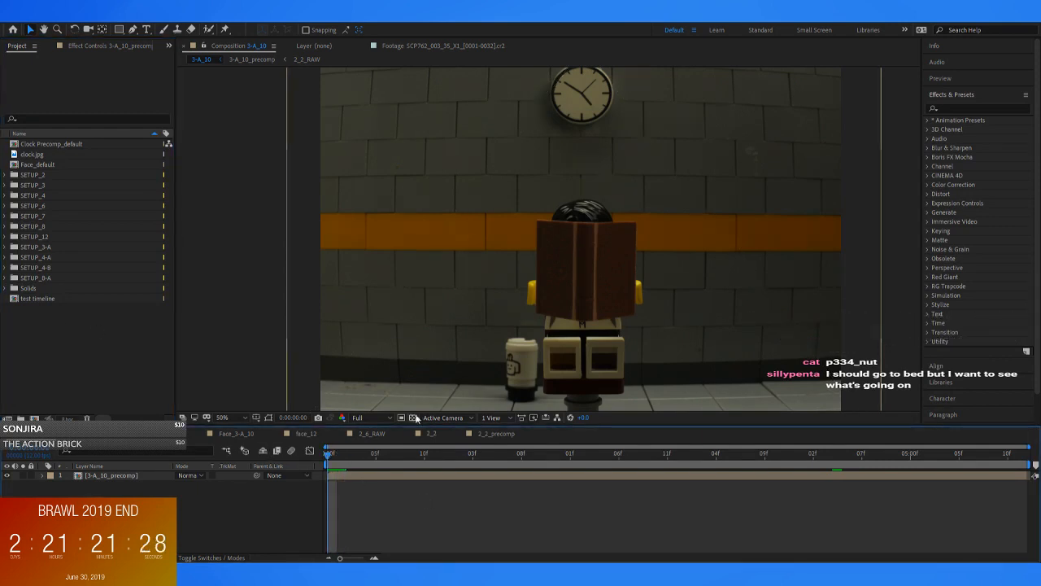
key("comma")
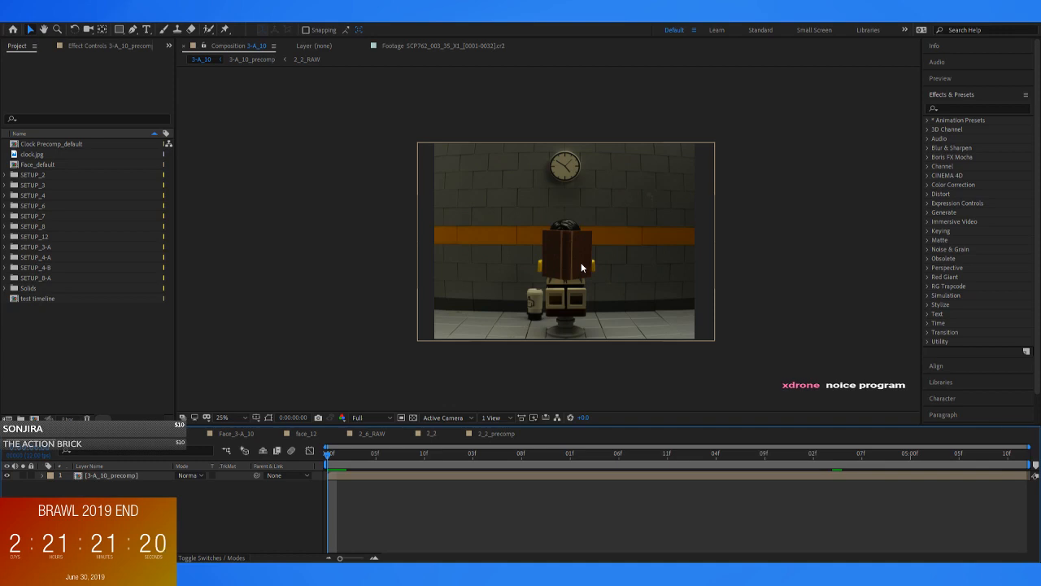
Look up the 3_3 composition in the SETUP_3 folder and examine the first frame of 3-A_10 up close
left_click(14, 185)
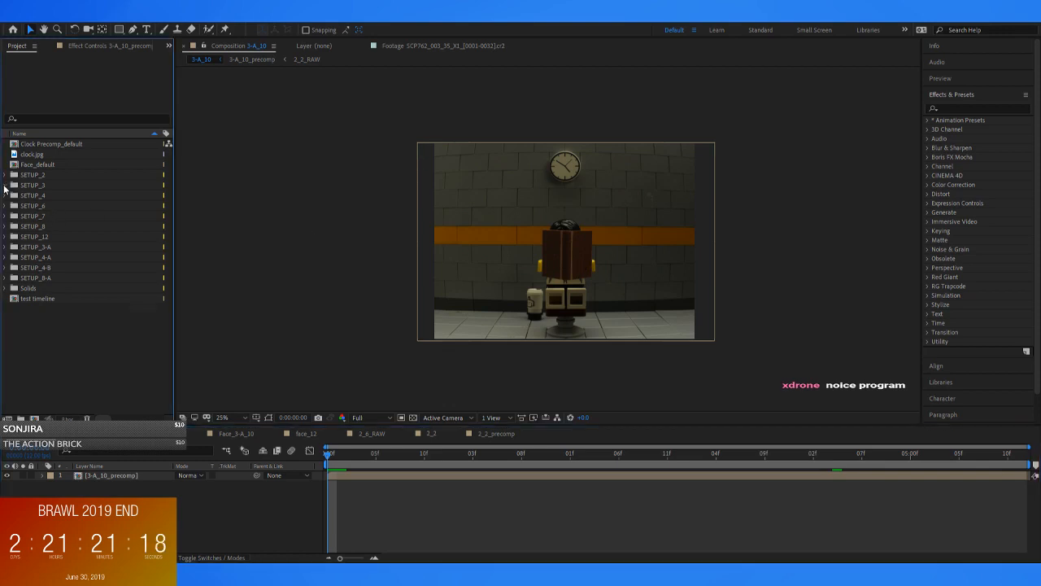
left_click(68, 196)
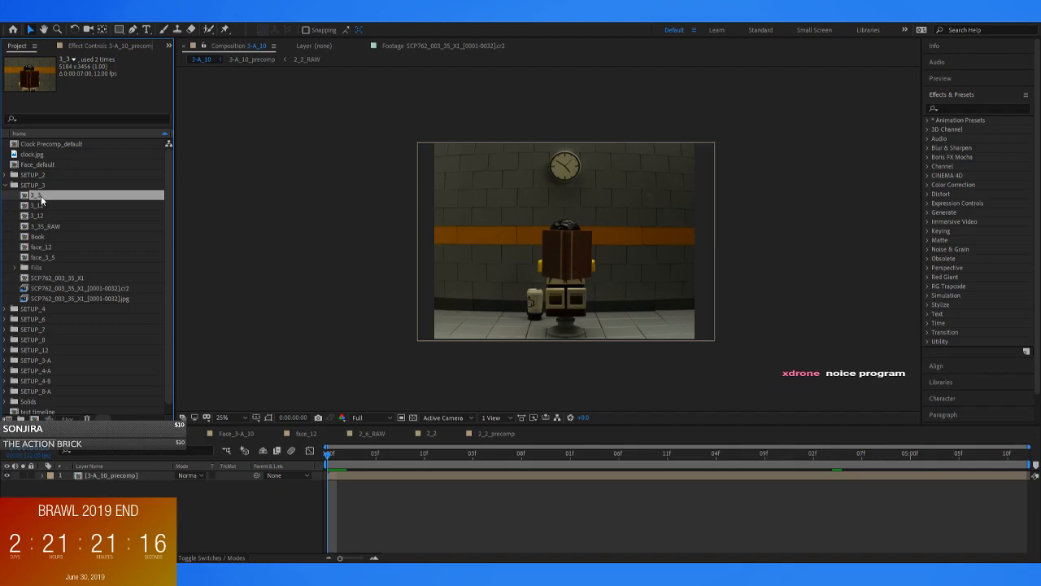
left_click(42, 206)
left_click(39, 197)
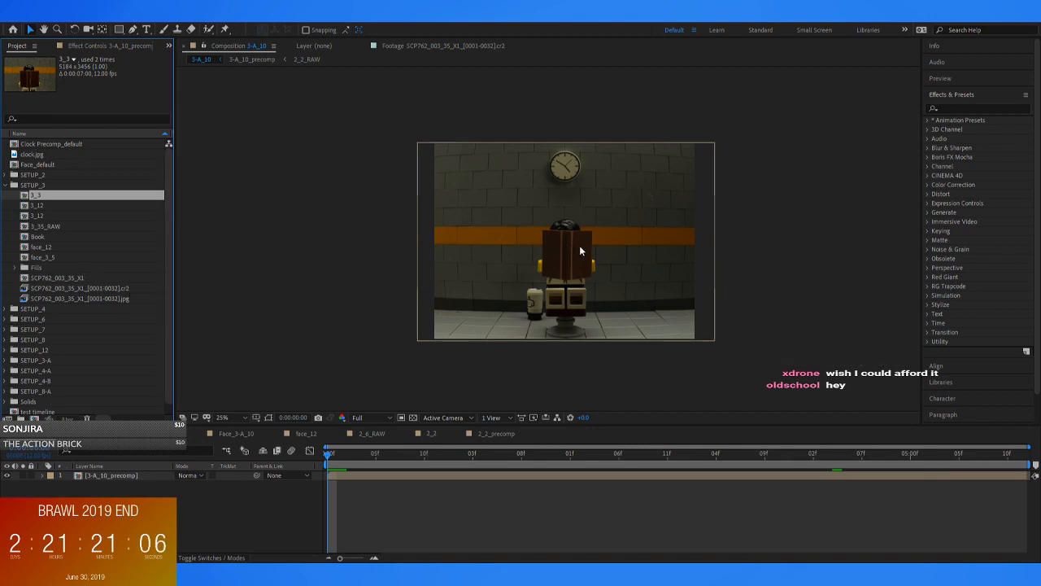
scroll(598, 253, "up", 2)
scroll(598, 253, "down", 2)
scroll(614, 241, "up", 1)
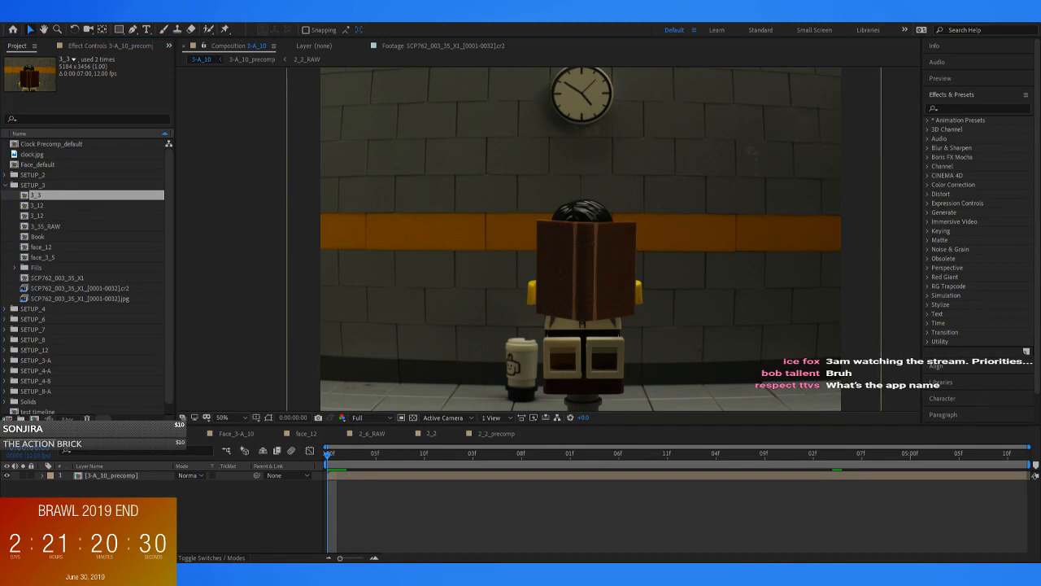
left_click(5, 186)
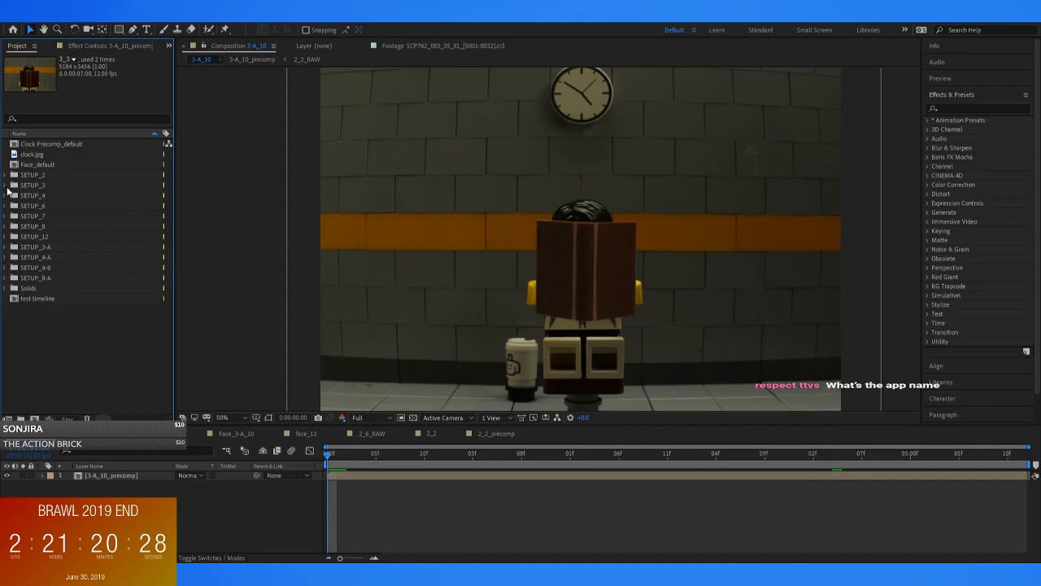
scroll(524, 272, "down", 2)
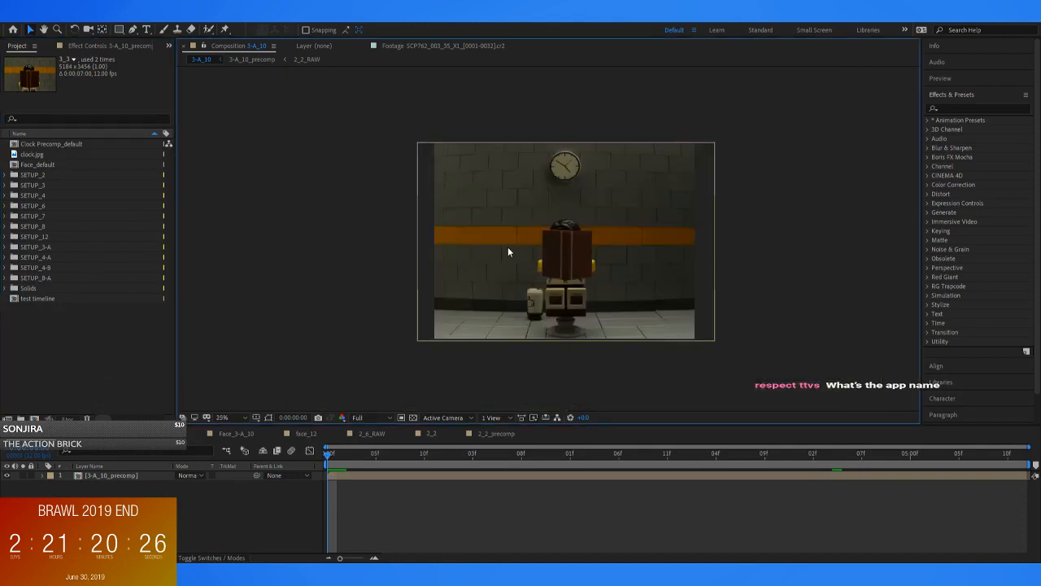
scroll(507, 253, "up", 2)
left_click_drag(570, 271, 456, 170)
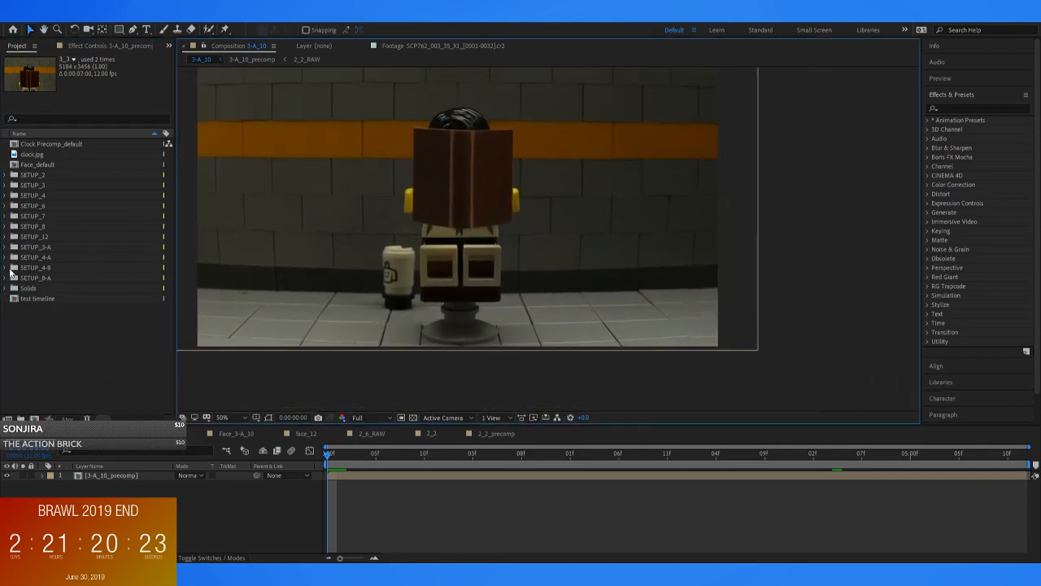
Open the 3_3 composition from the SETUP_3 folder and set its preview resolution to Quarter
left_click(5, 184)
left_click(31, 197)
double_click(33, 197)
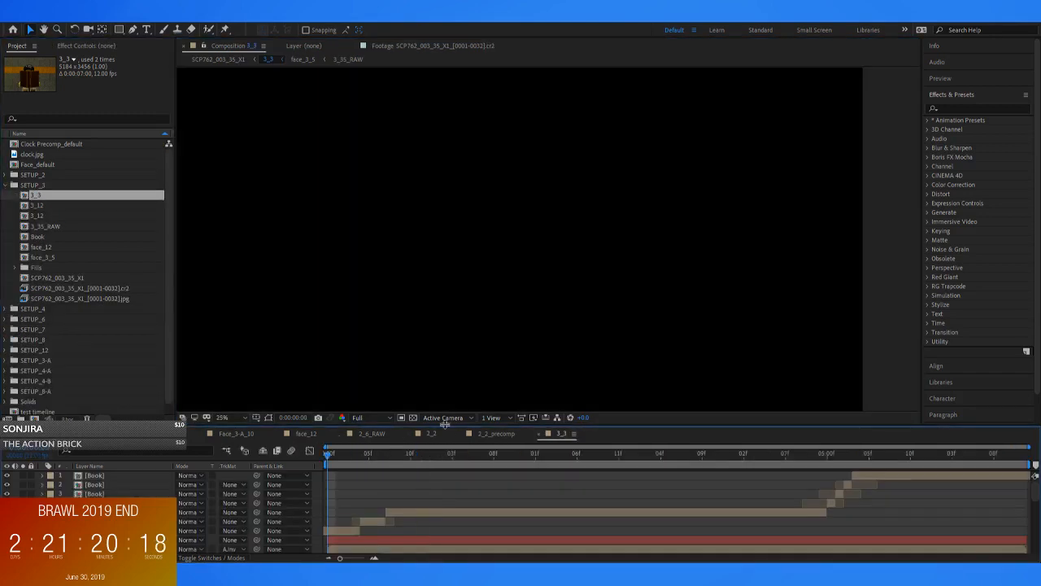
left_click(380, 420)
left_click(385, 449)
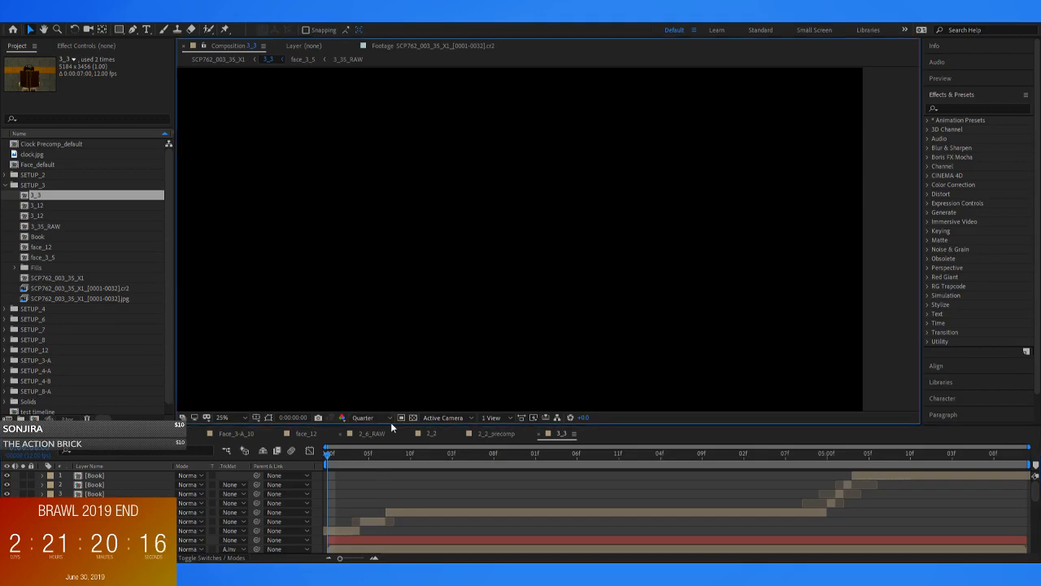
scroll(432, 262, "down", 1)
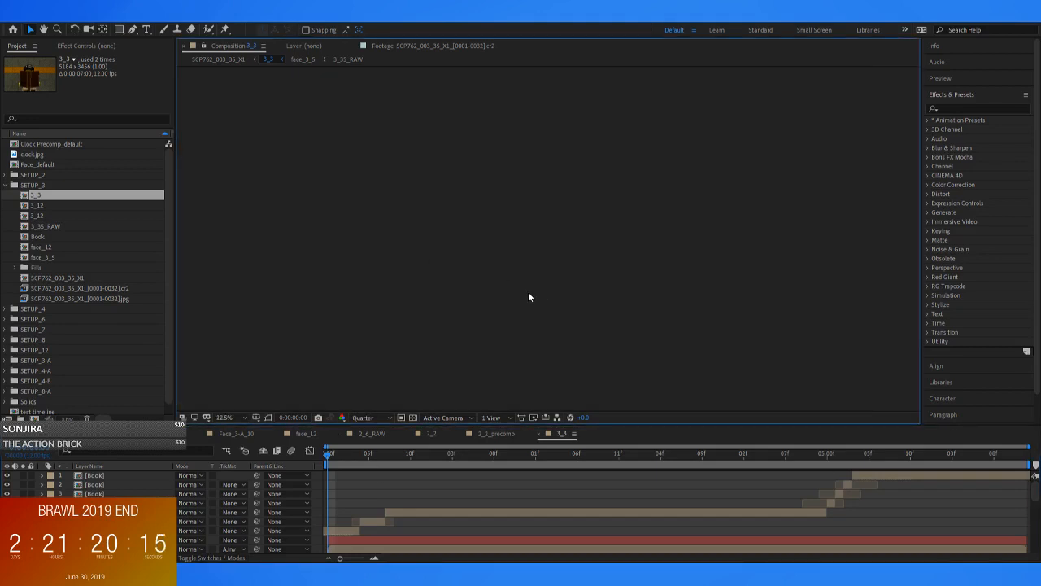
Preview the beginning of the 3_3 composition and examine the book and face up close
left_click(345, 454)
left_click(358, 454)
key("space")
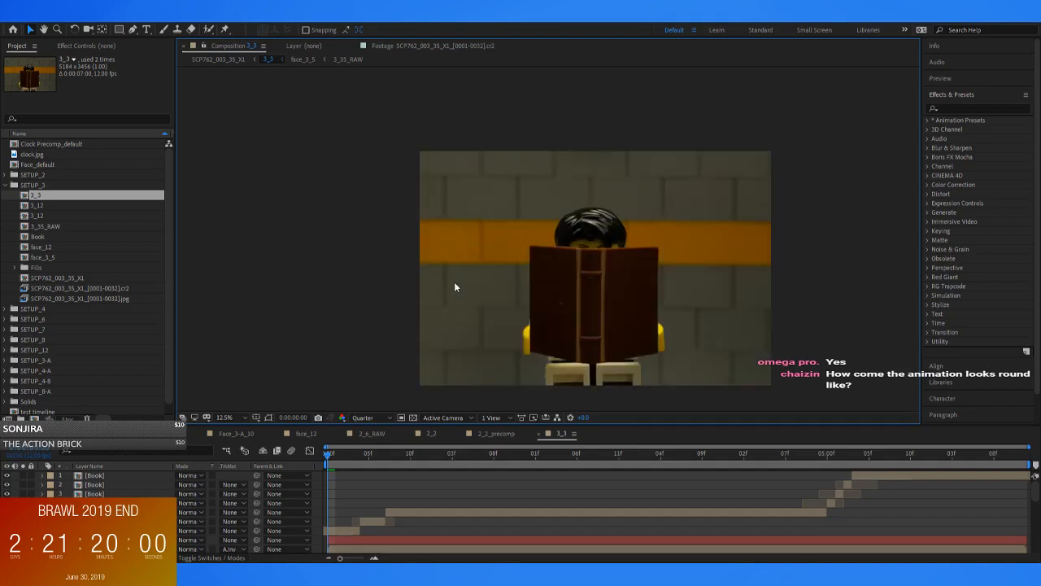
left_click_drag(597, 267, 528, 240)
scroll(527, 240, "up", 2)
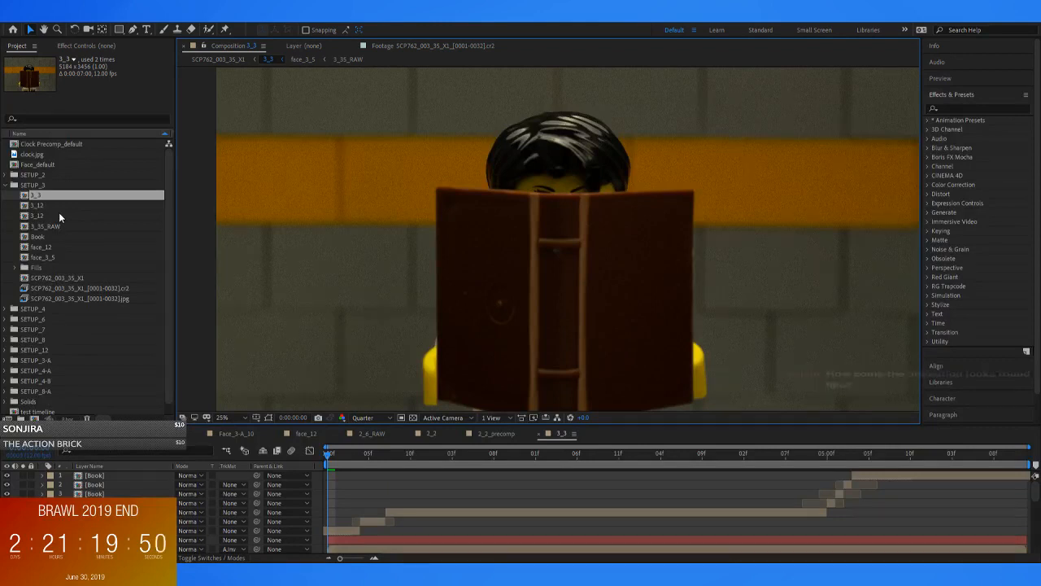
Open the 2_2 composition from the SETUP_2 folder and collapse that folder
left_click(9, 175)
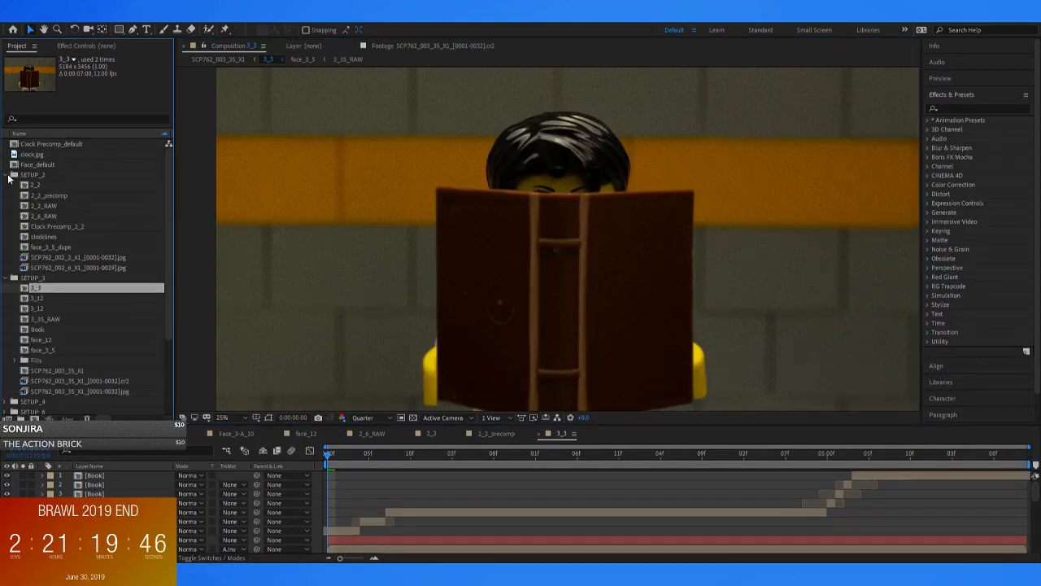
double_click(36, 186)
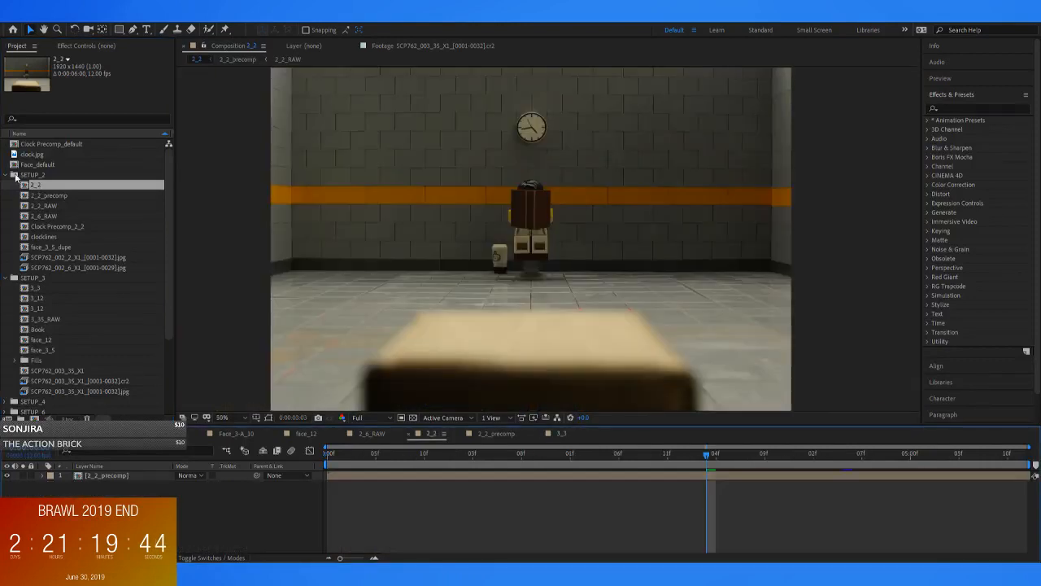
left_click(10, 176)
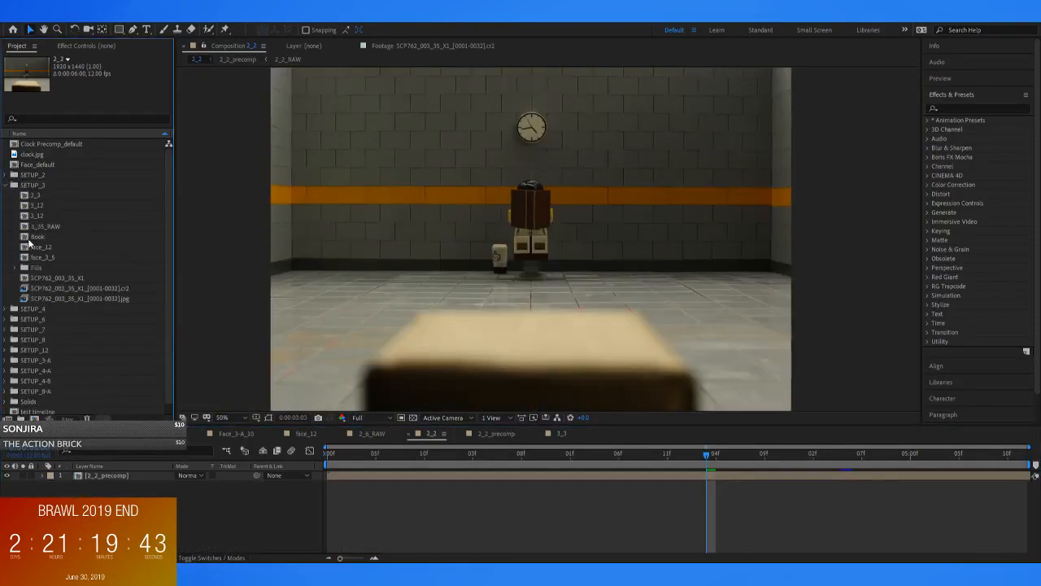
Look through the other open compositions, including 2_6_RAW and 2_2_precomp, and return to 3-A_10 to examine its full frame
left_click(238, 432)
left_click(381, 435)
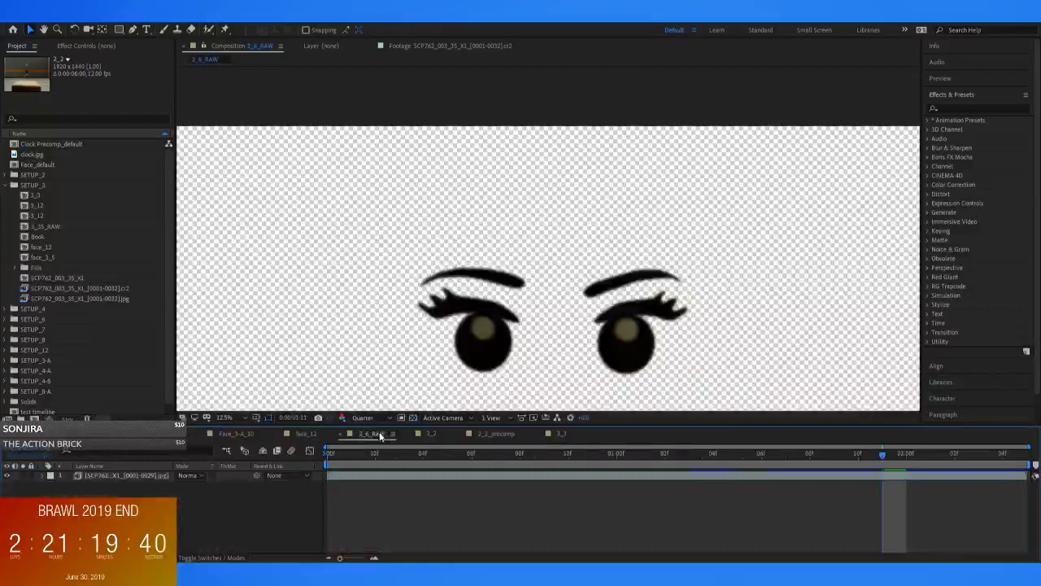
left_click(436, 437)
left_click(479, 433)
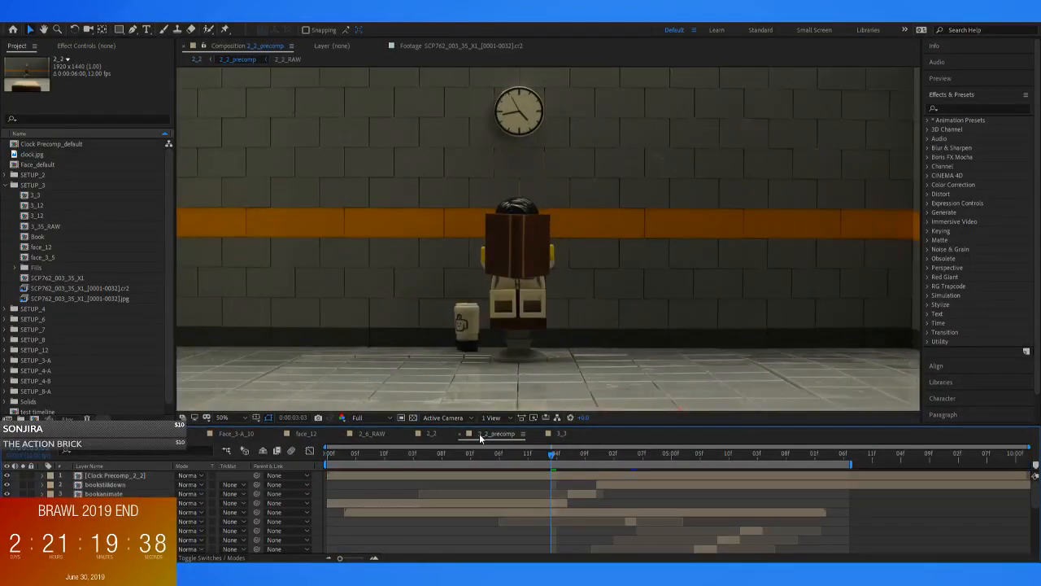
left_click(546, 437)
left_click(41, 436)
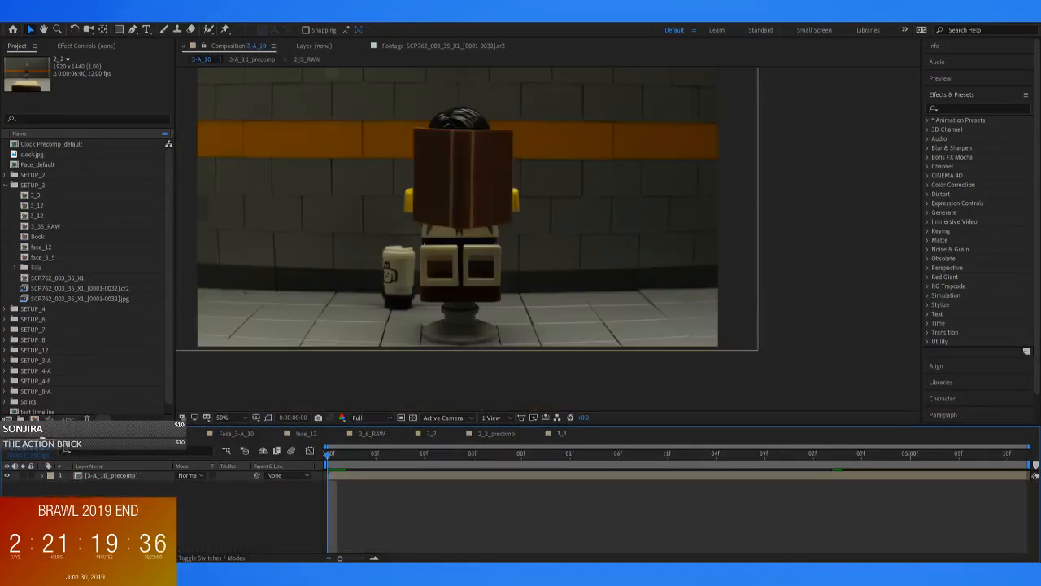
left_click_drag(482, 245, 568, 320)
scroll(546, 297, "down", 2)
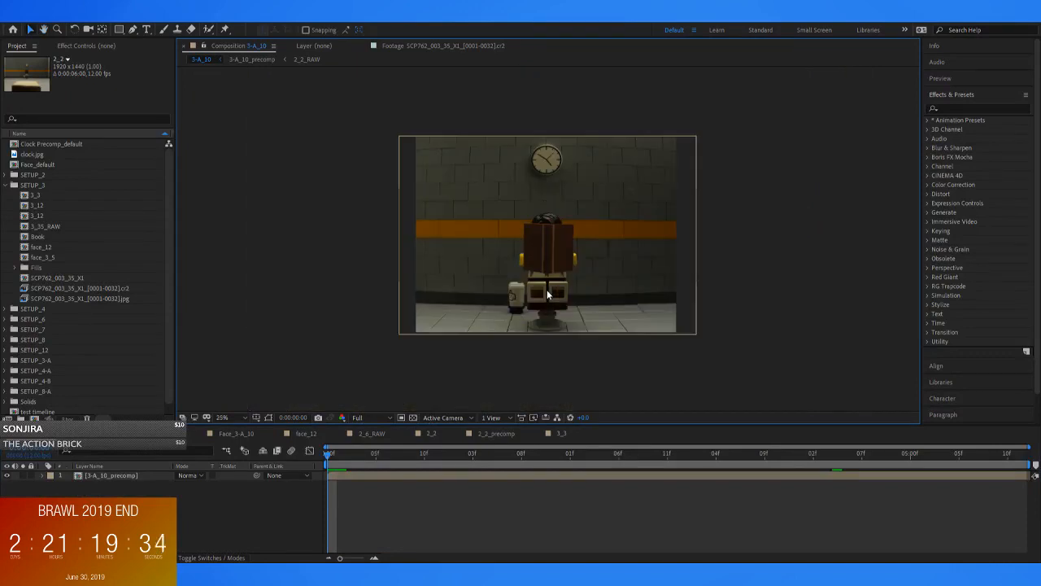
left_click_drag(538, 262, 515, 278)
key("v")
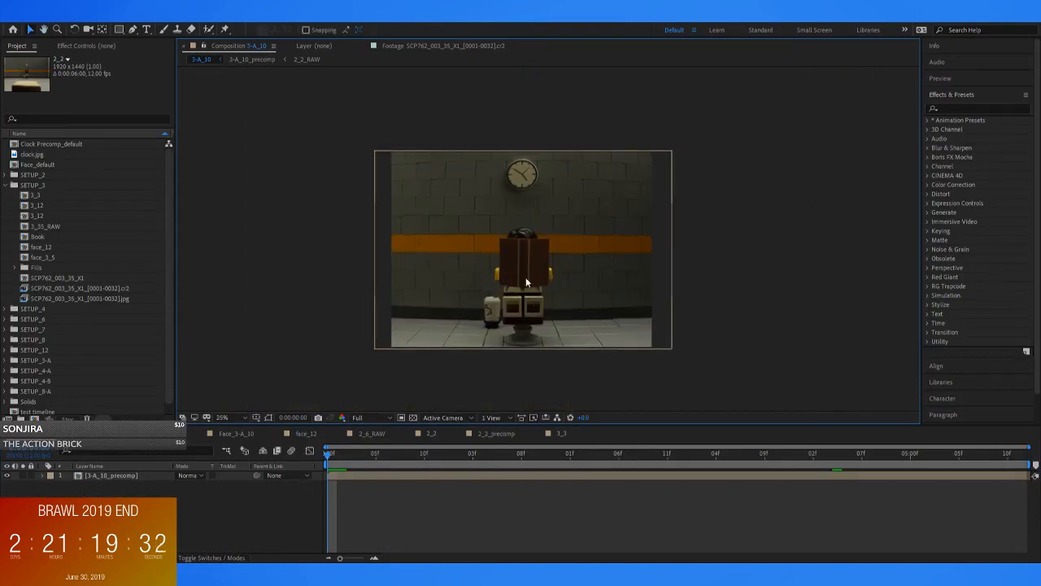
scroll(507, 297, "up", 2)
scroll(508, 296, "down", 1)
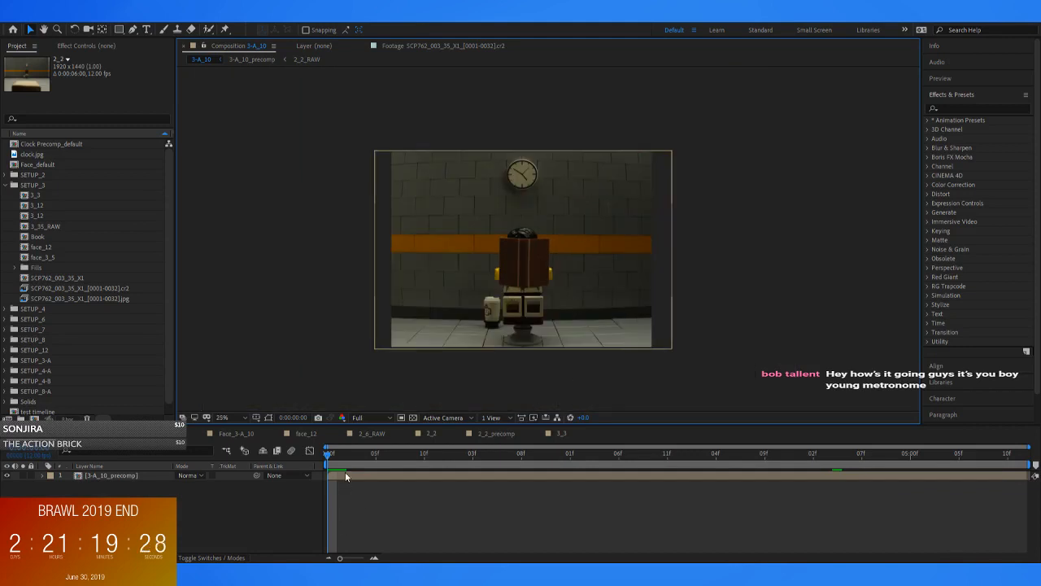
Switch the Bulge effect on the 3-A_10_precomp layer off and back on to compare the frame with and without distortion
left_click(111, 475)
left_click(87, 46)
left_click(17, 70)
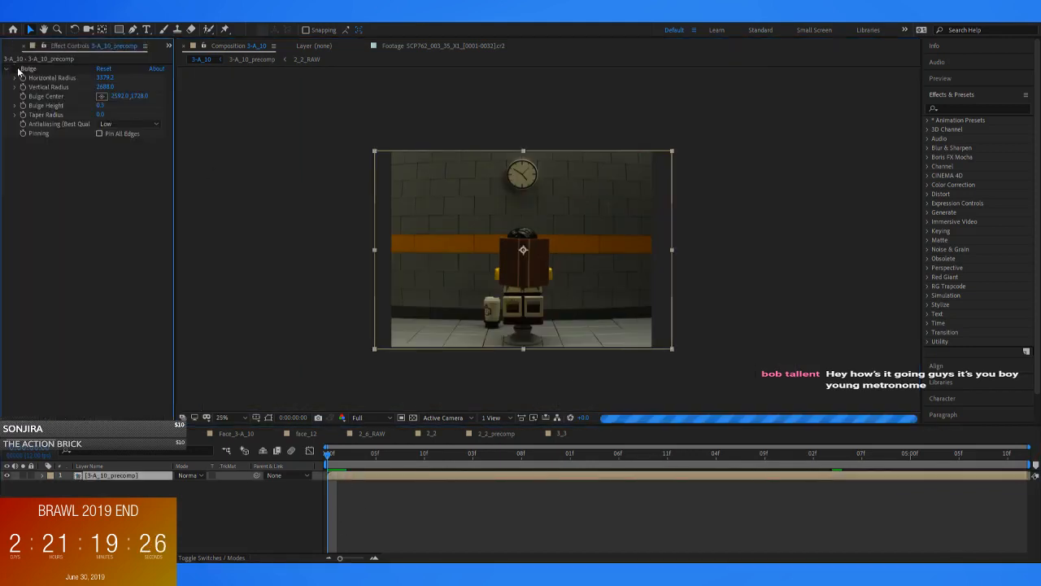
scroll(521, 261, "up", 1)
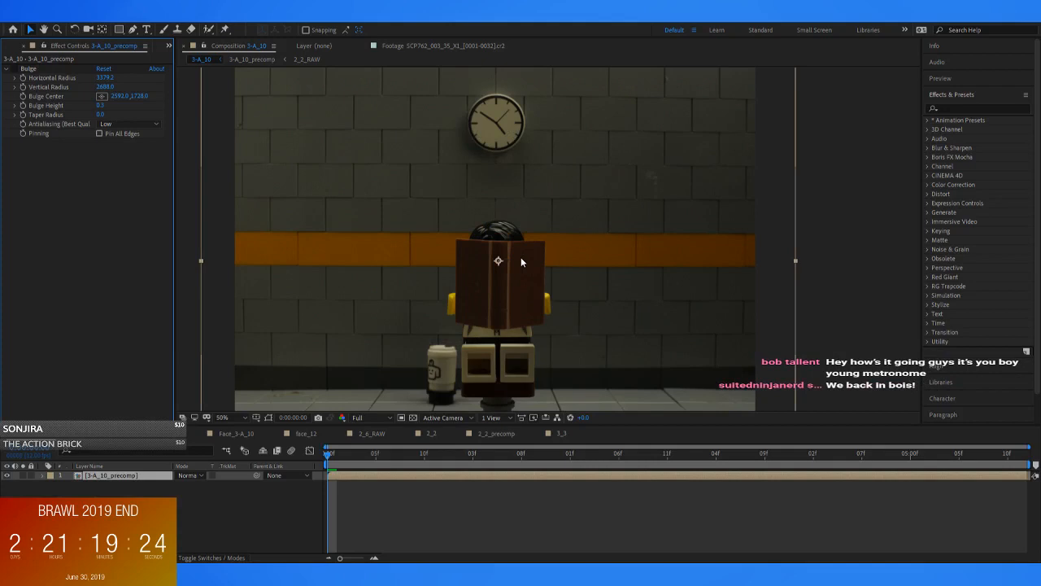
left_click(14, 70)
key("grave")
left_click_drag(545, 313, 612, 268)
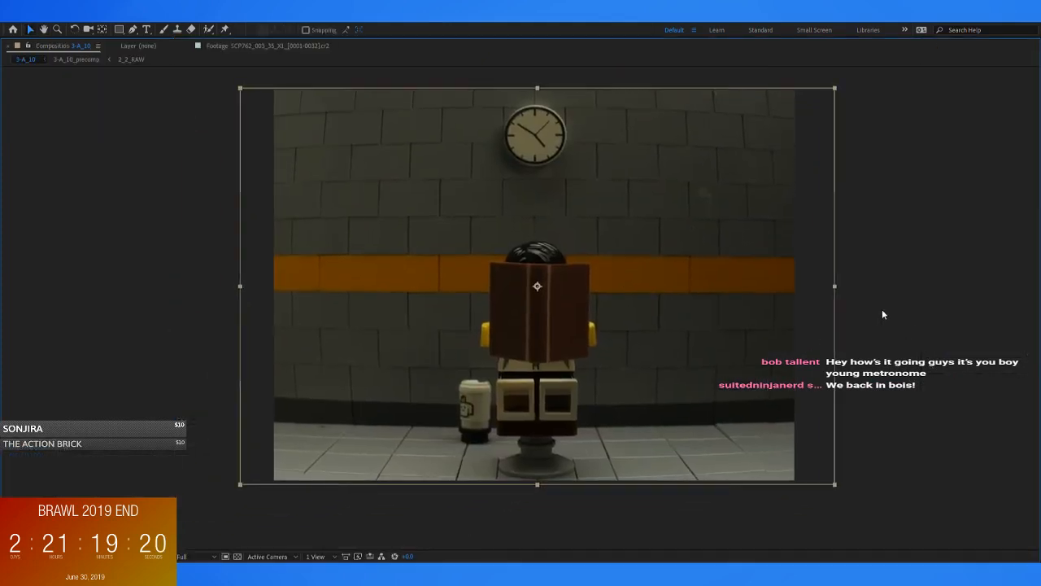
key("grave")
Open the hold composition, scrub through its opening frames and return to the first frame
left_click_drag(343, 467, 236, 226)
key("space")
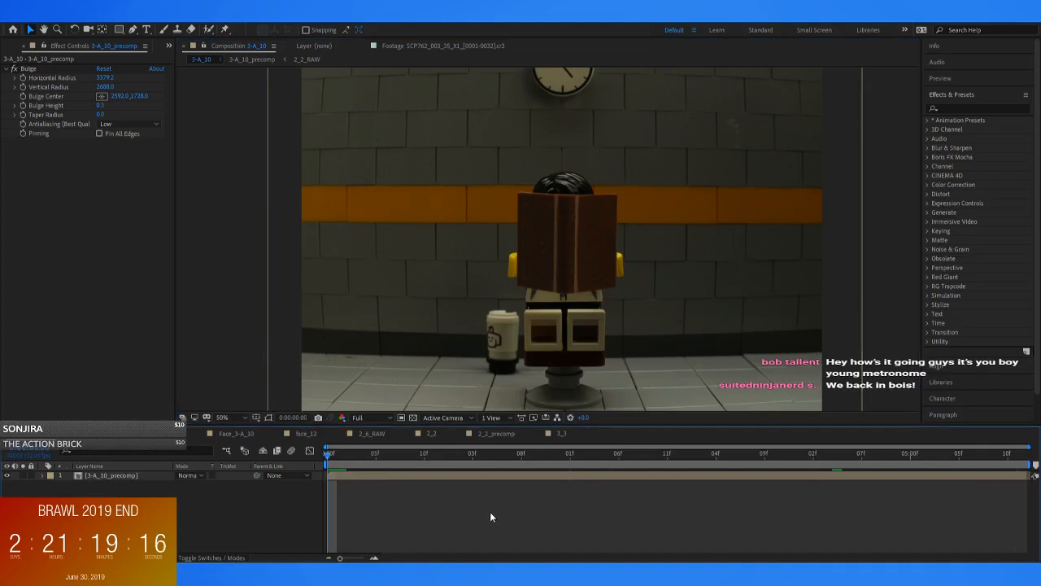
left_click(167, 435)
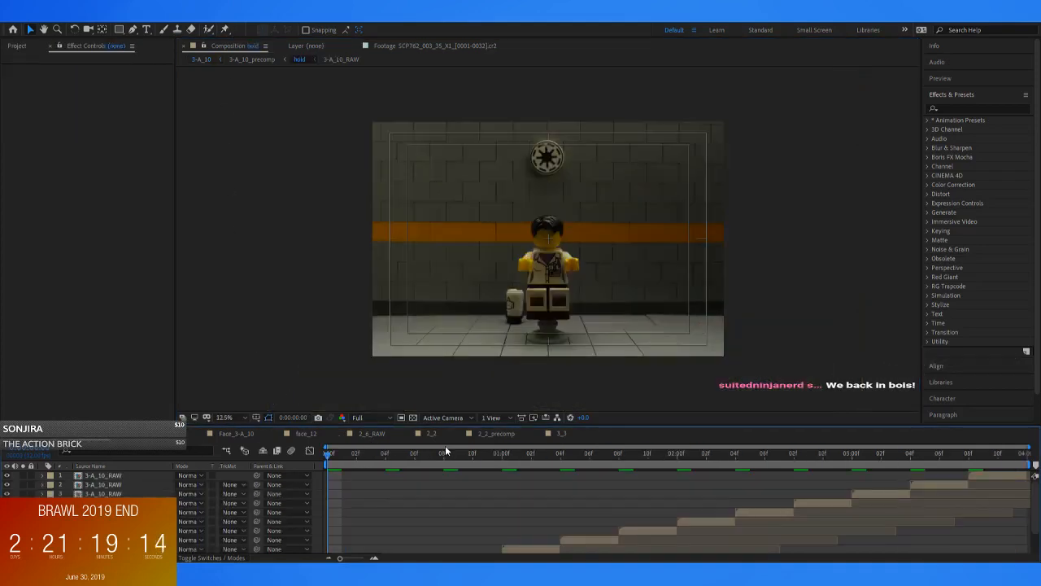
left_click_drag(329, 460, 511, 482)
key("Home")
Bring back the project's item list and collapse the SETUP_3 folder
left_click(18, 47)
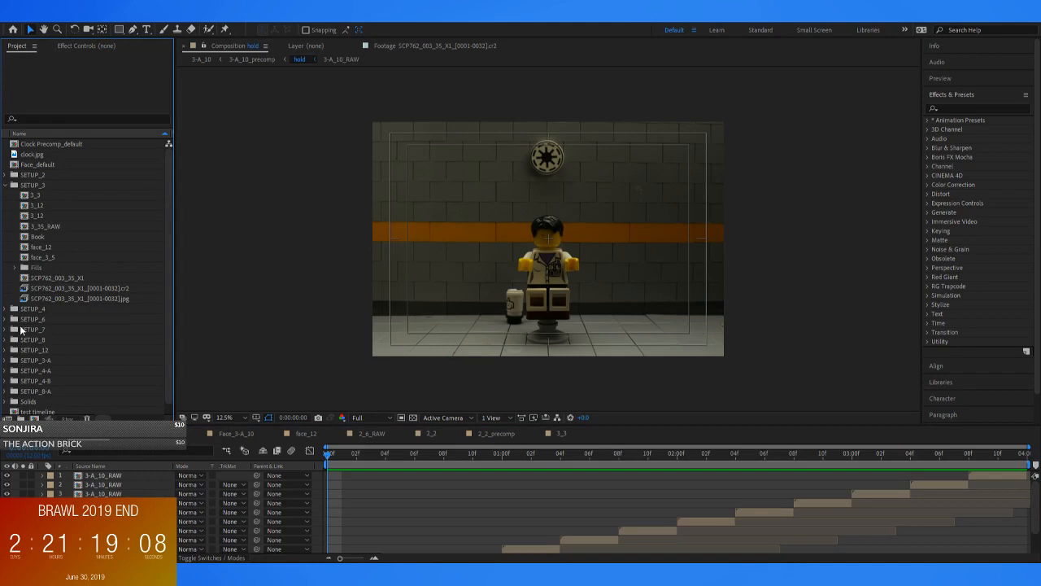
left_click(5, 185)
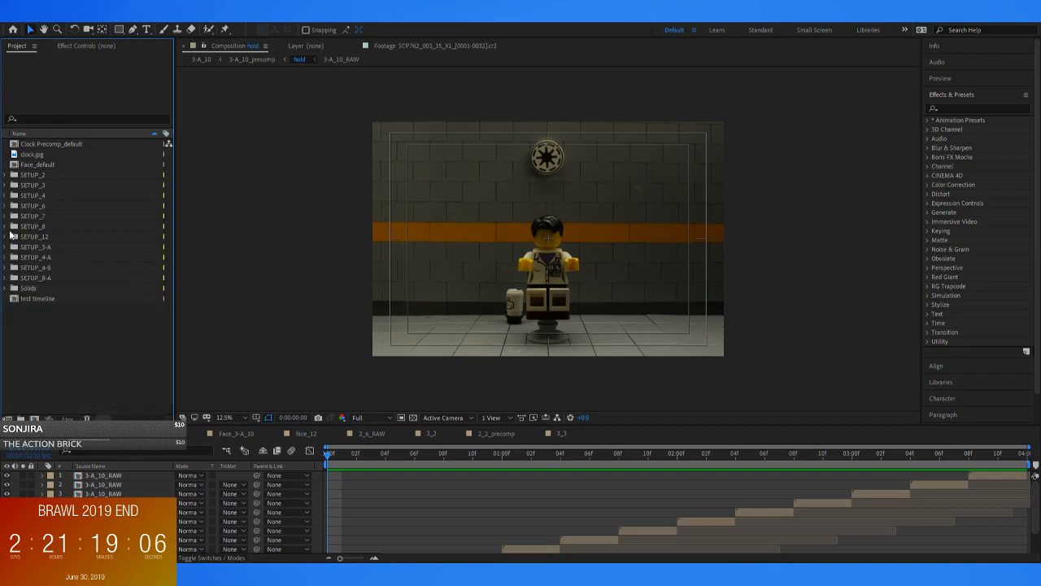
Expand the SETUP_6 folder and open its 6_9_2 percomp composition
left_click(5, 206)
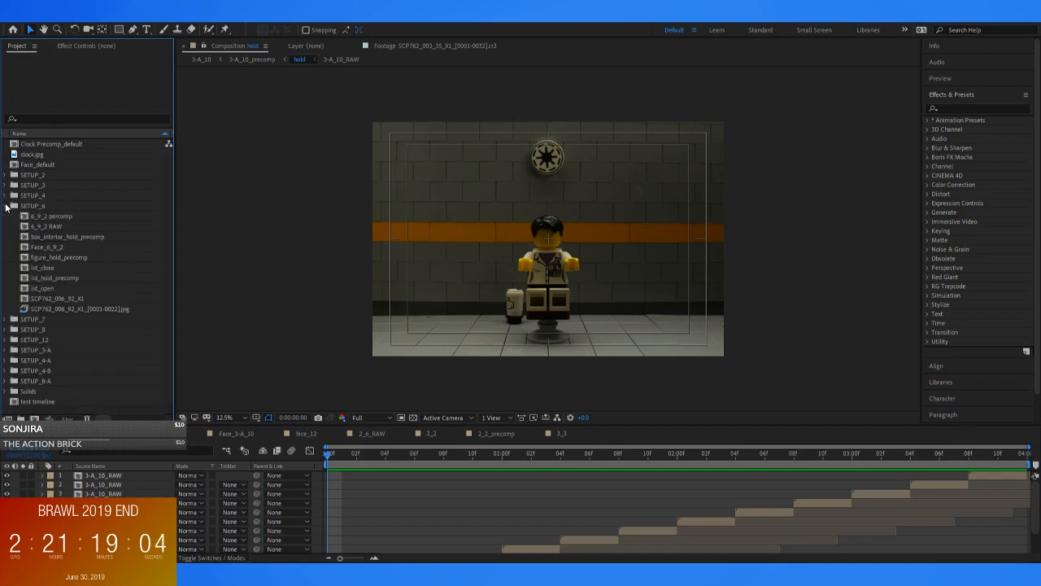
left_click(48, 216)
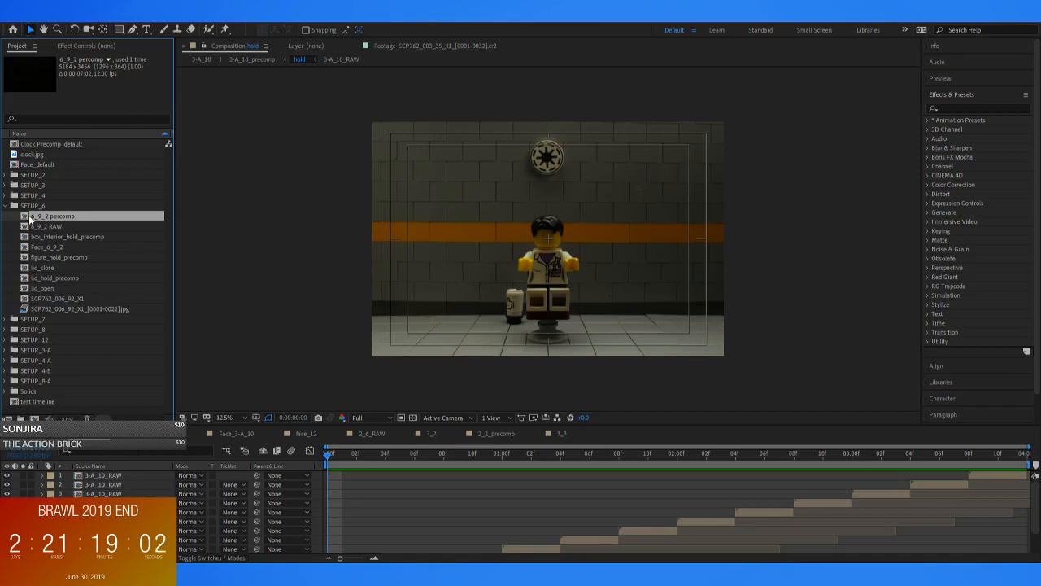
double_click(23, 219)
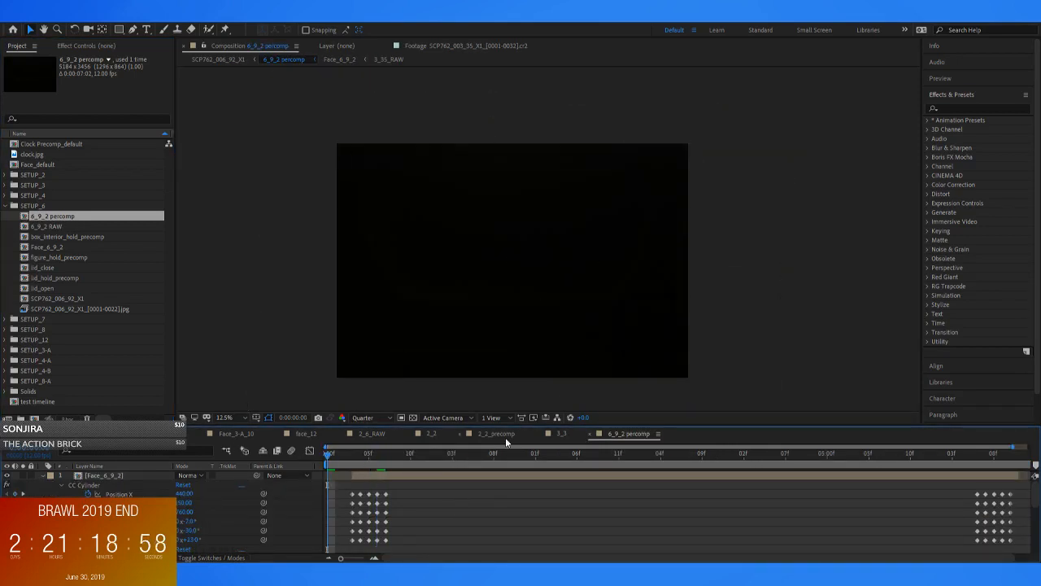
Go up to the parent composition SCP762_006_92_X1 and play a preview of the box-opening shot
left_click(213, 61)
key("space")
left_click(269, 404)
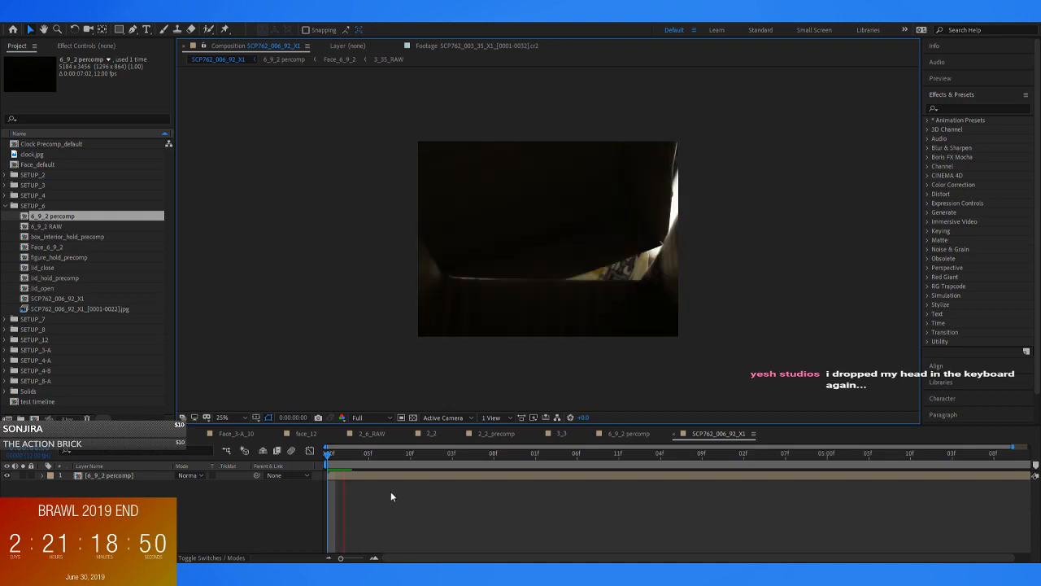
key("space")
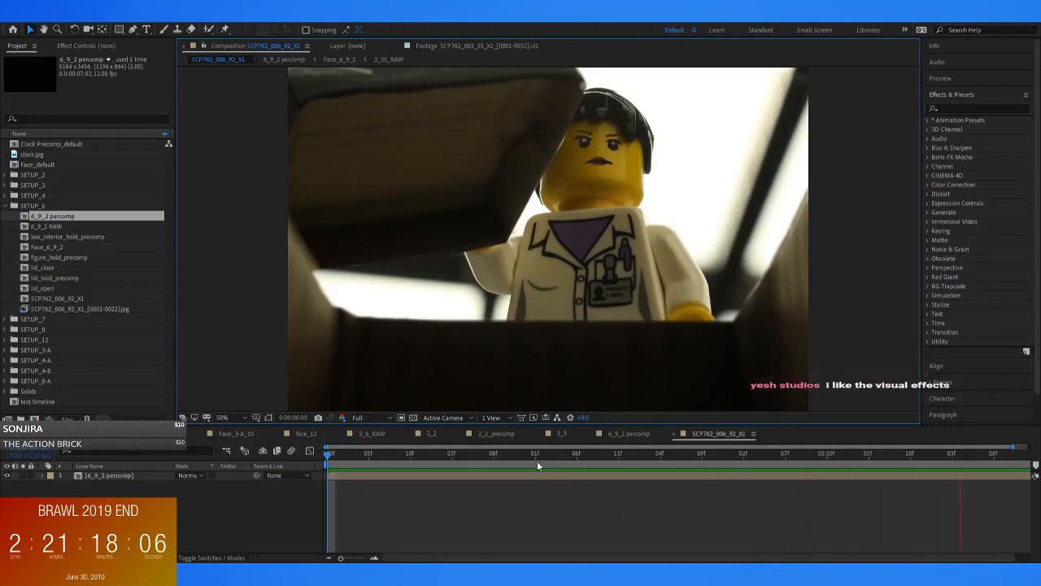
key("space")
Open the nested 6_9_2 percomp at frame 4 and switch the box interior layer off and back on
left_click_drag(398, 457, 375, 474)
double_click(375, 475)
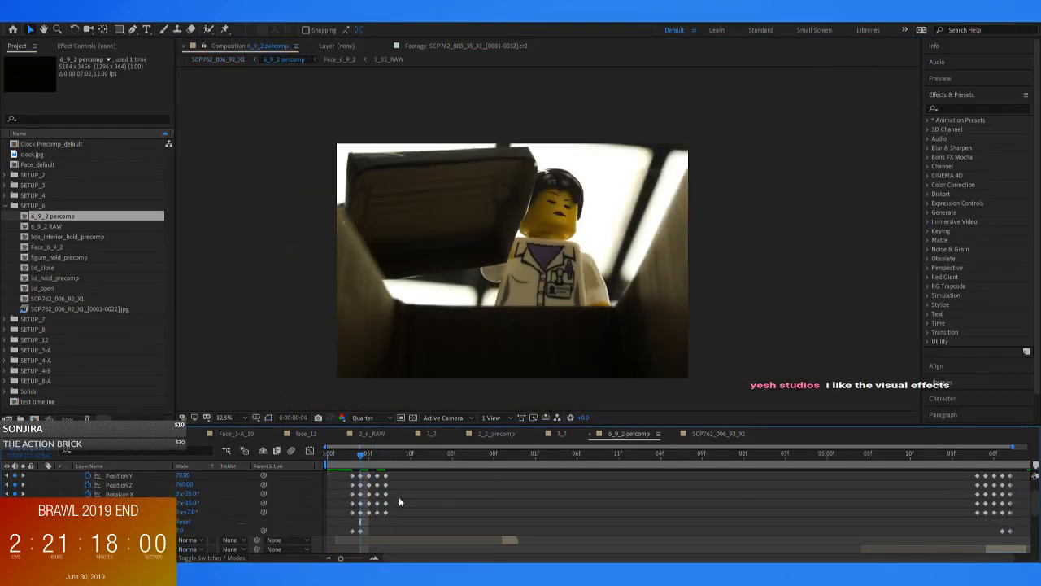
scroll(395, 512, "down", 3)
left_click(358, 510)
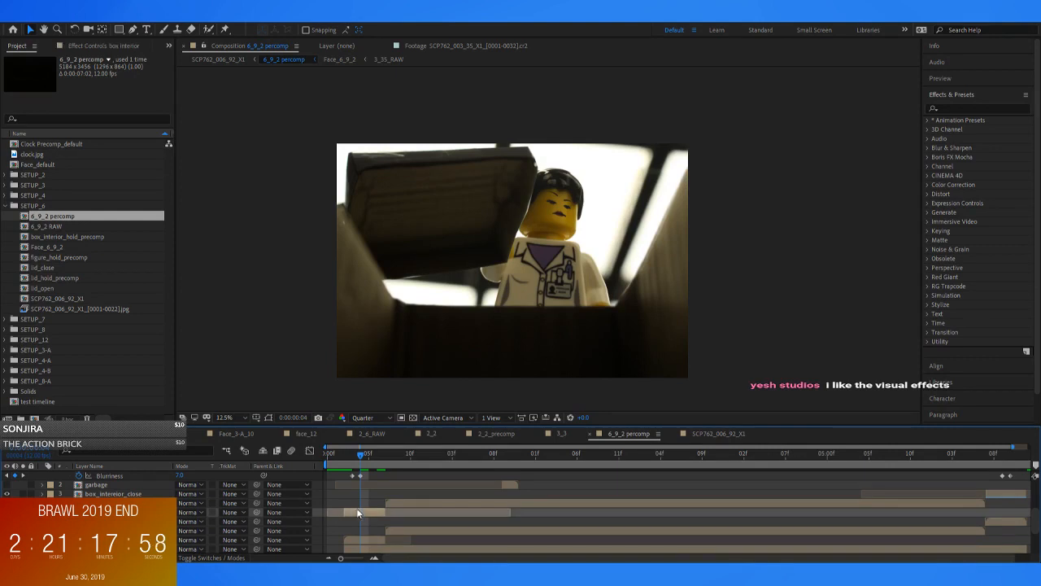
left_click(8, 512)
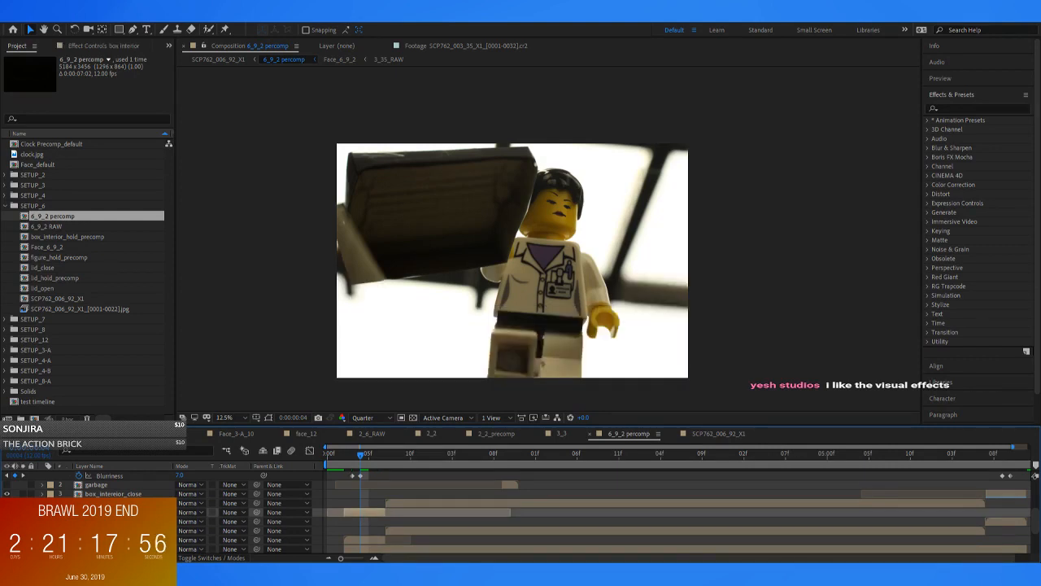
left_click(7, 494)
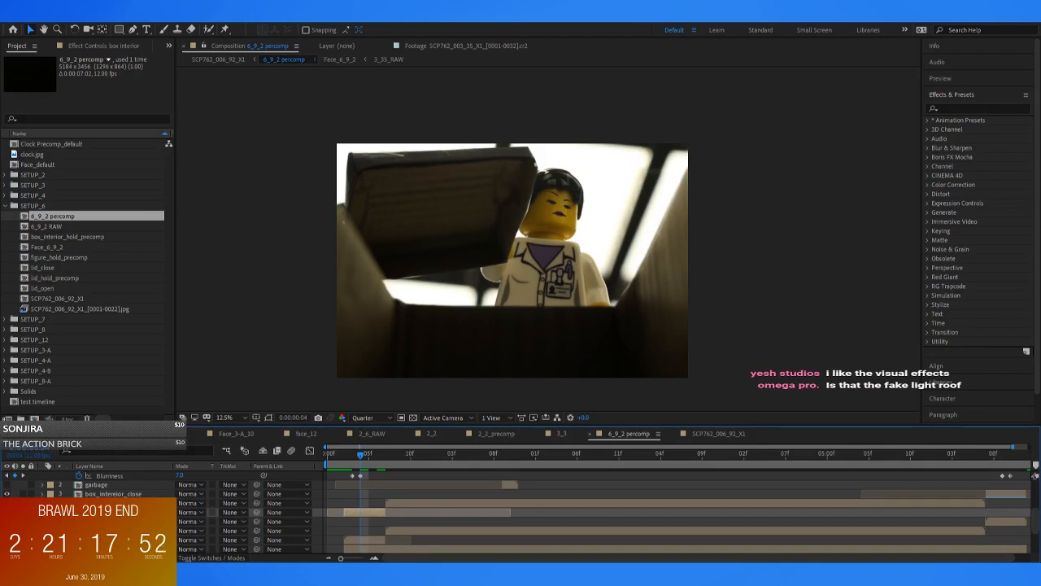
Toggle the box lid and box interior layers off and on to compare the frame with and without each
left_click(7, 540)
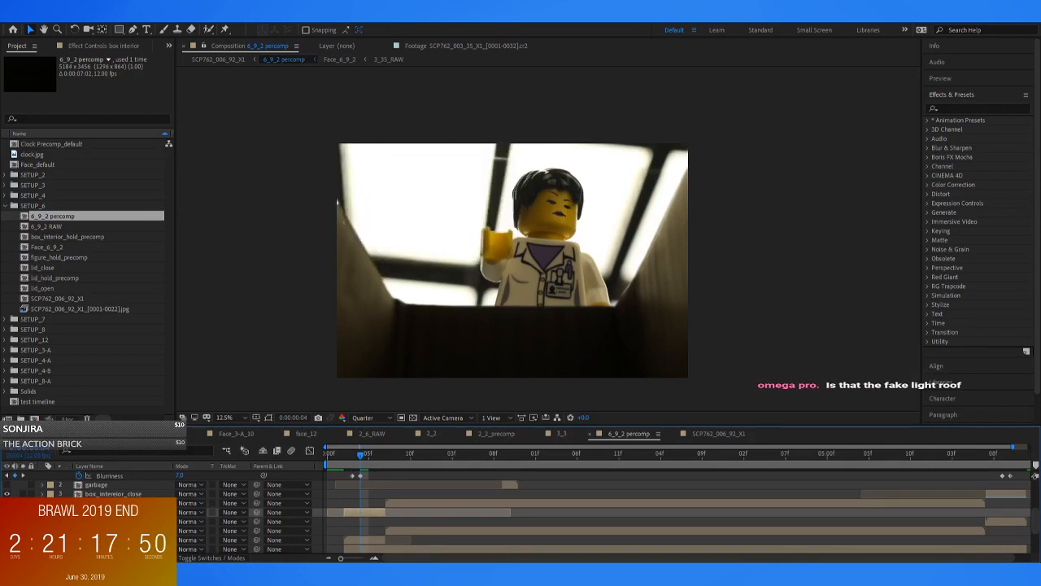
left_click(7, 541)
left_click(7, 540)
left_click(7, 513)
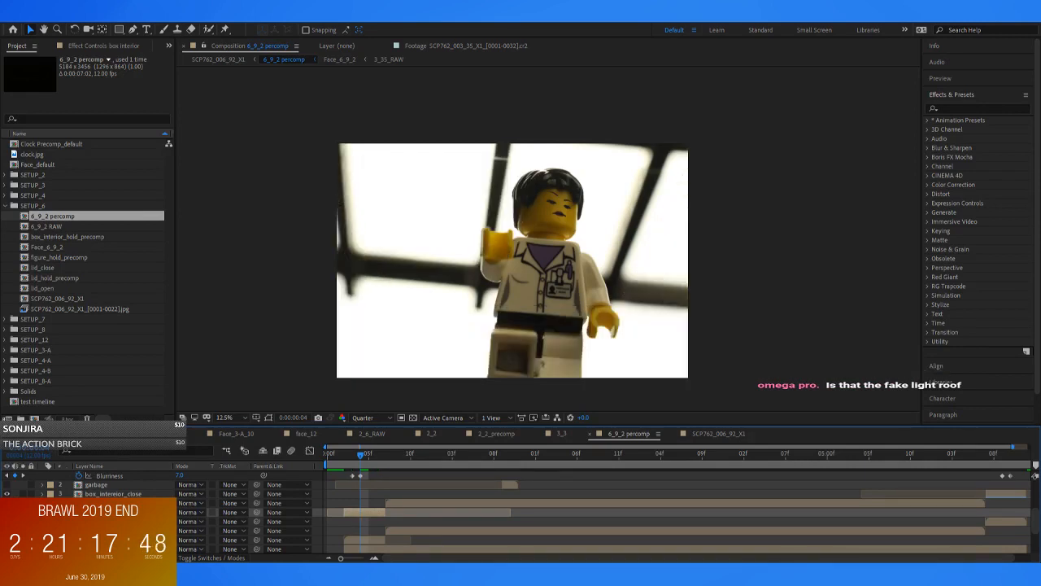
left_click(7, 513)
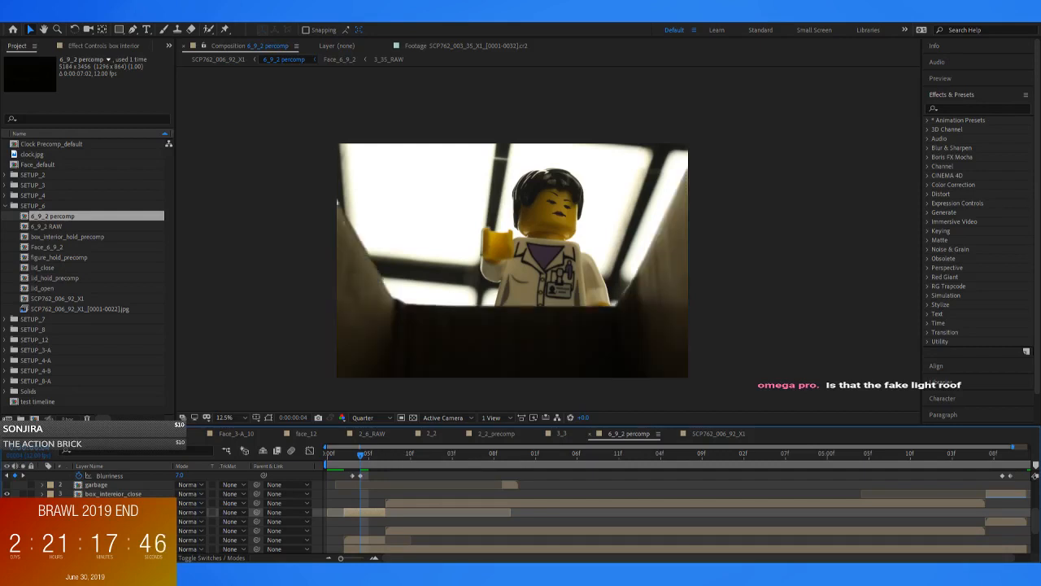
left_click(8, 540)
Check the Face_6_9_2 layer, look over the rest of the layer stack in 6_9_2 percomp and clear the layer selection
scroll(521, 512, "up", 3)
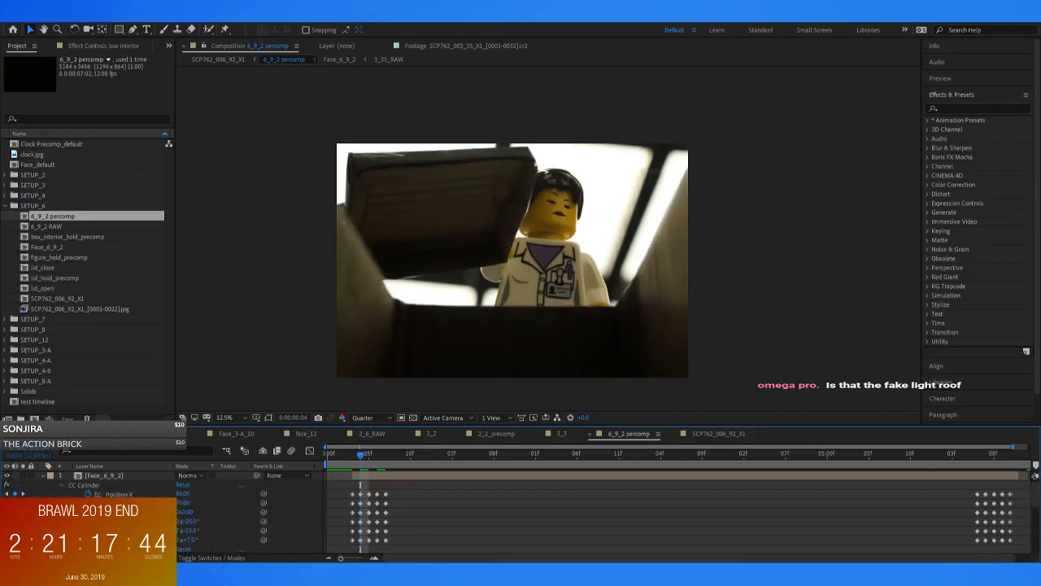
left_click(5, 476)
scroll(205, 505, "down", 4)
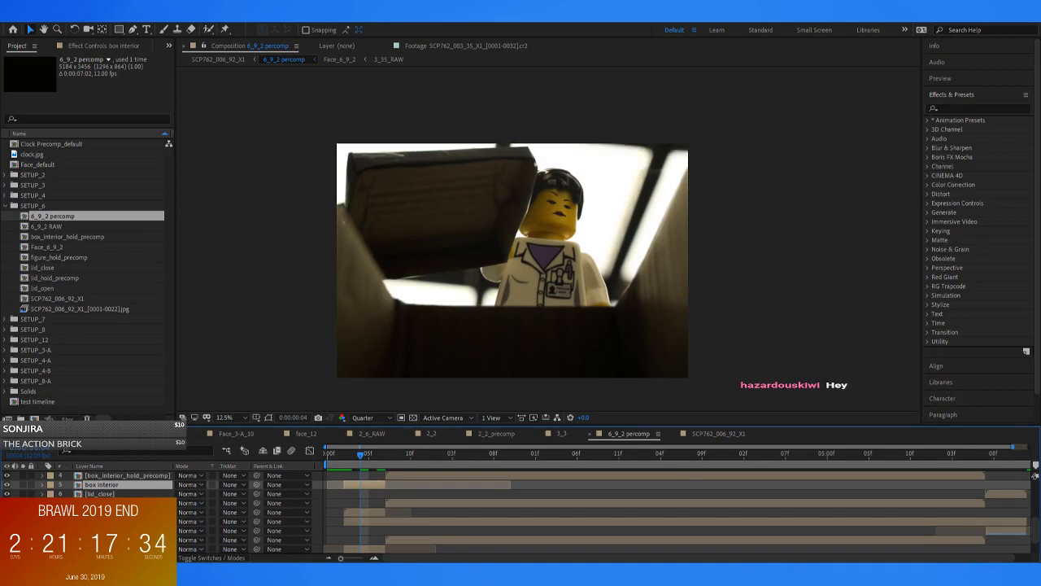
key("ctrl+shift+a")
key("u")
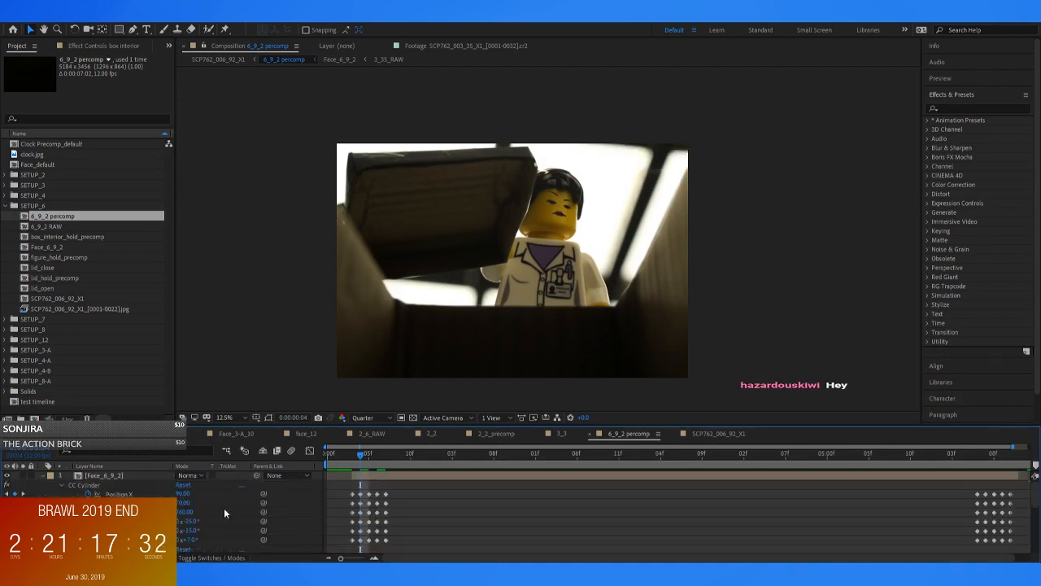
Return to SCP762_006_92_X1, examine the frame at 25% and 50% magnification, and collapse the SETUP_6 folder
left_click(199, 61)
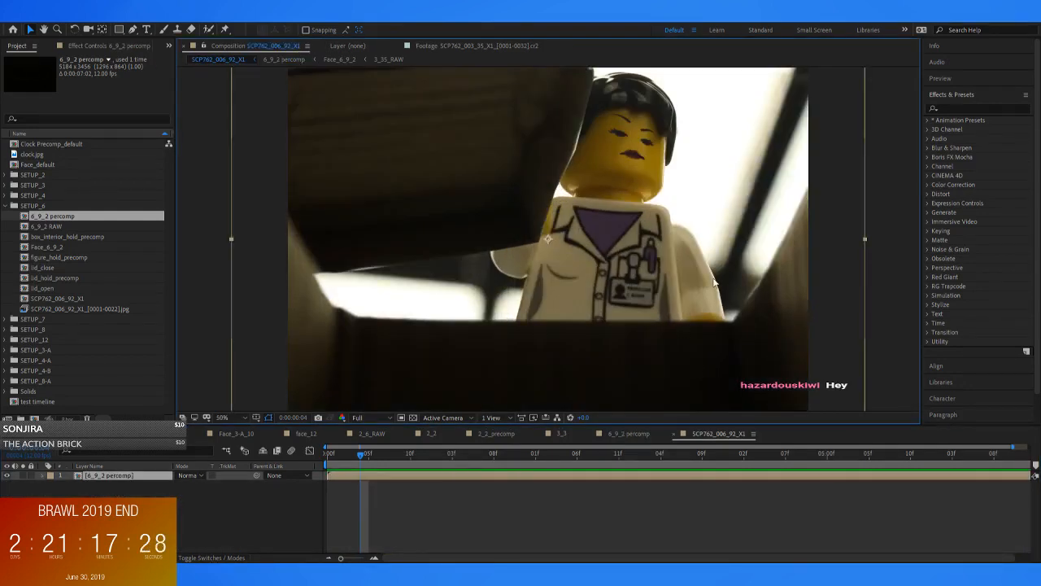
key("comma")
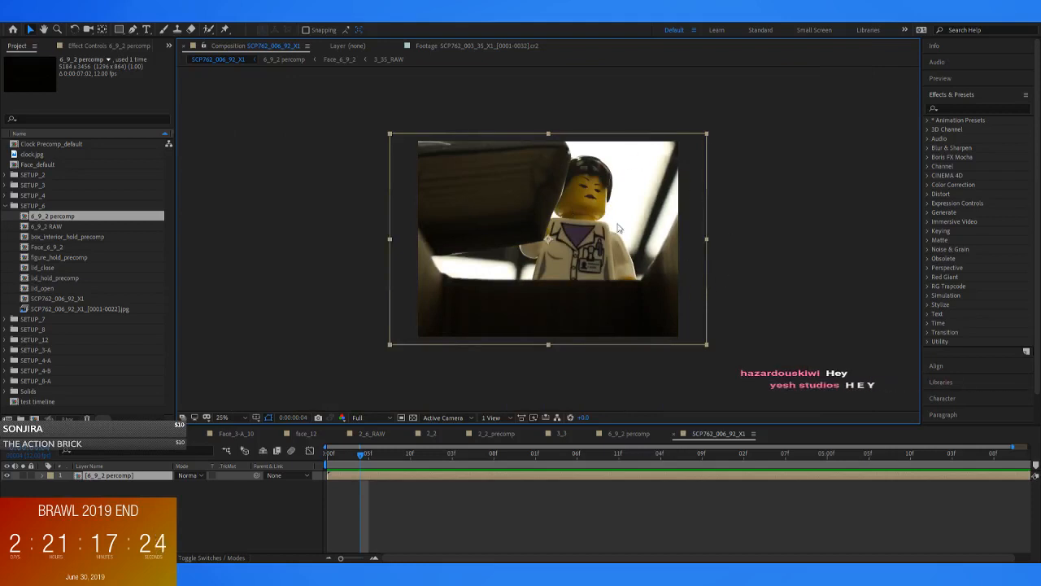
key("period")
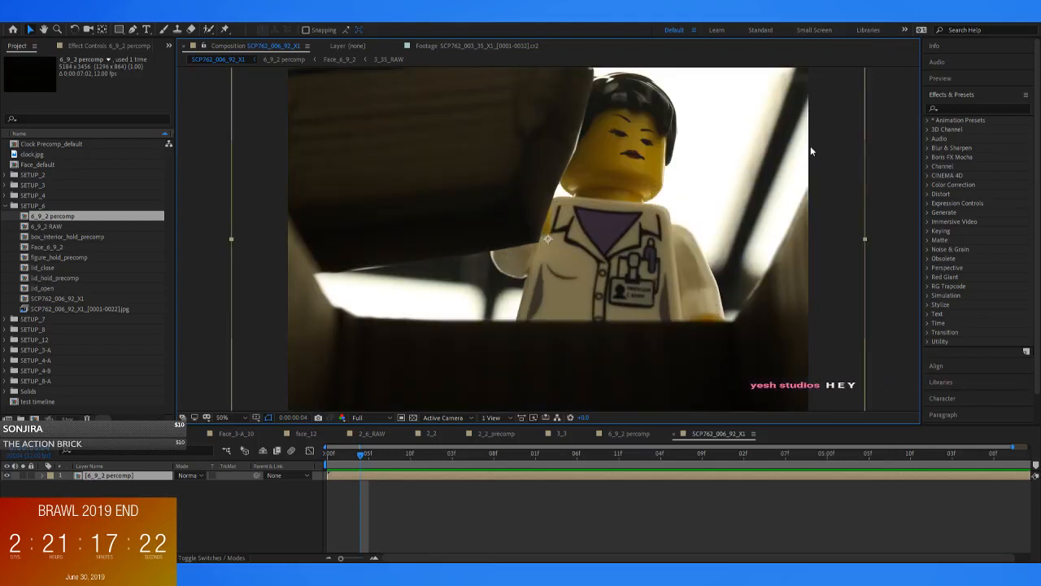
left_click(5, 207)
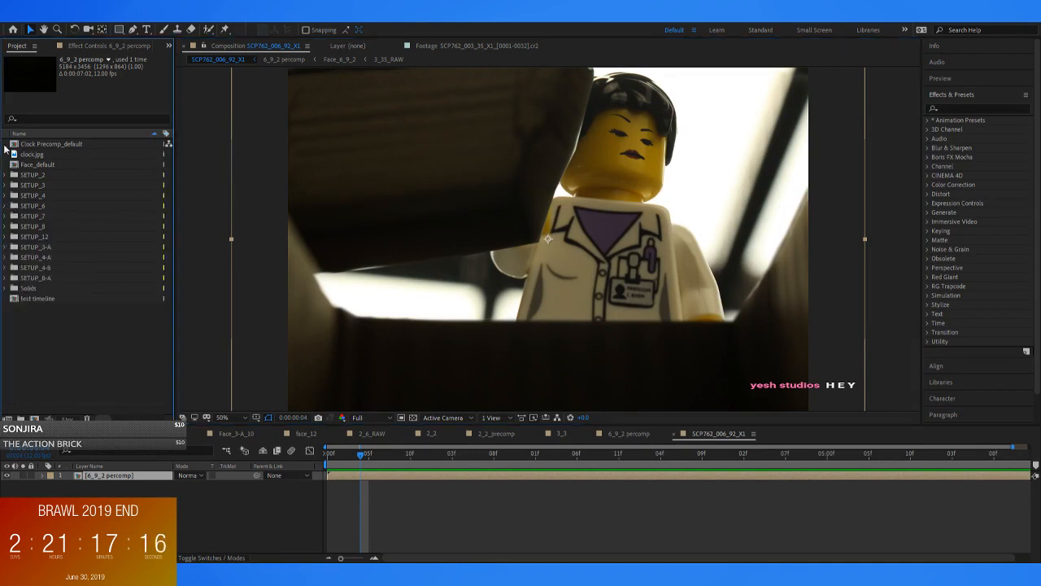
Open the 7_1 composition from the SETUP_7 folder and delete its Shape Layer 1
left_click(5, 216)
double_click(34, 226)
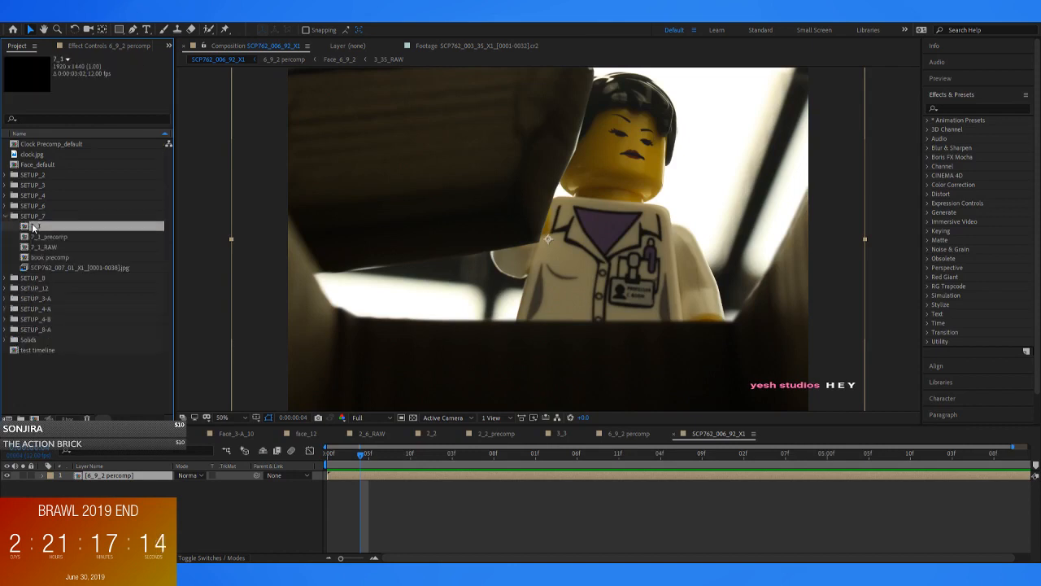
key("Home")
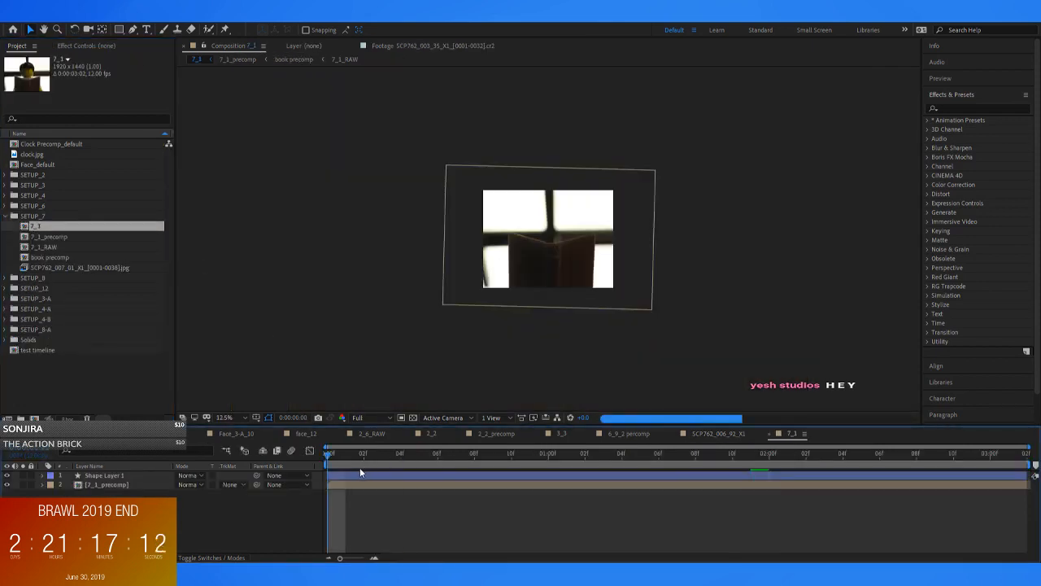
left_click(348, 477)
key("Delete")
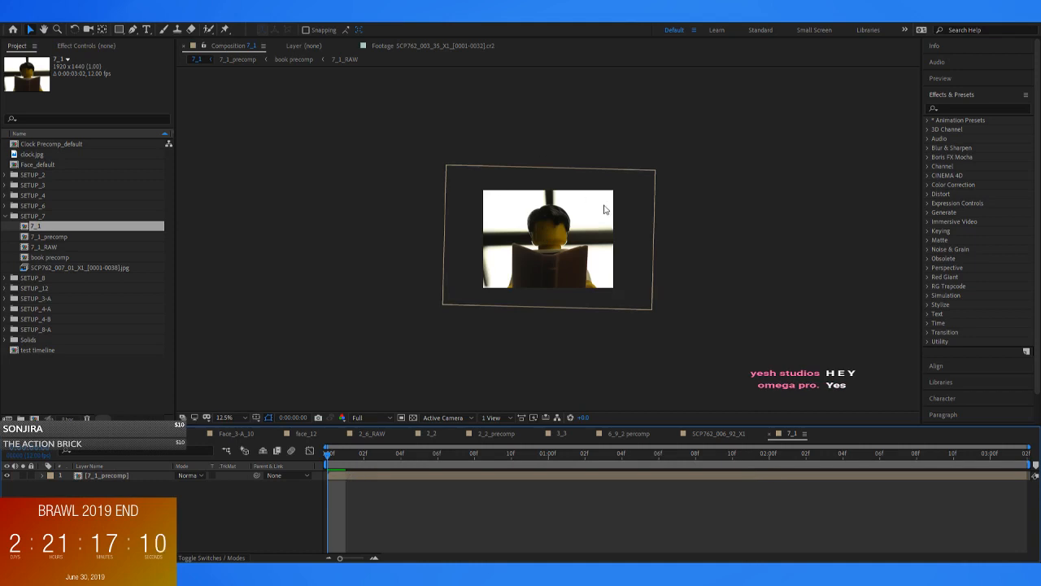
Set the preview resolution of 7_1 to Quarter and play the book shot through at 50% magnification
key("period")
key("space")
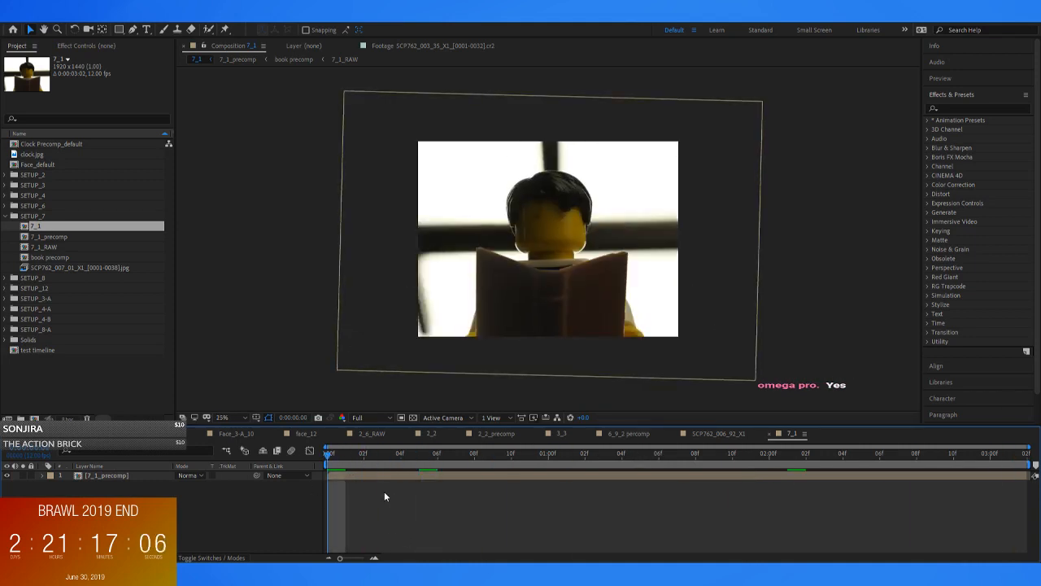
key("space")
left_click(369, 419)
left_click(367, 478)
key("space")
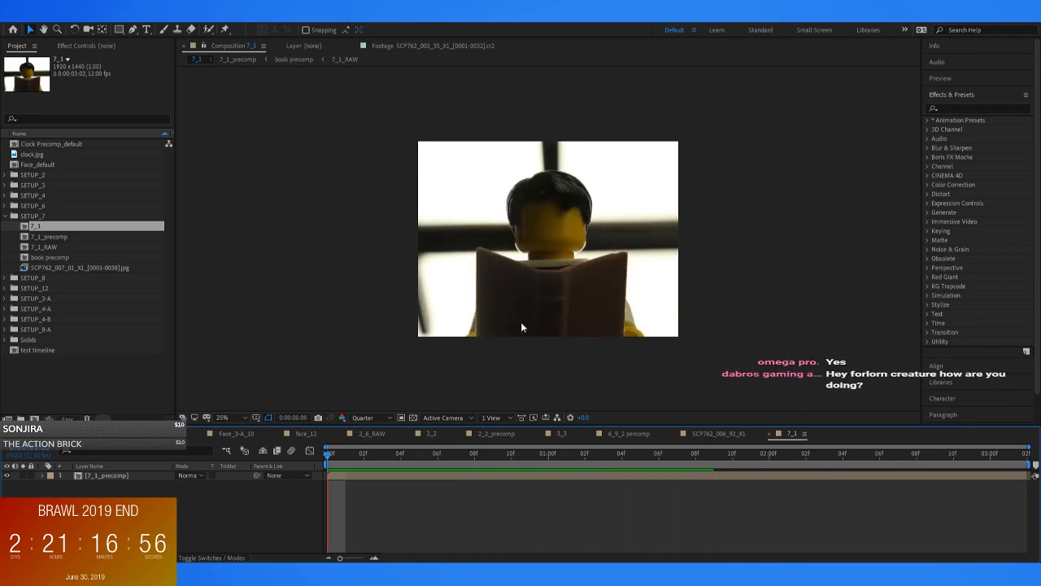
scroll(555, 327, "up", 2)
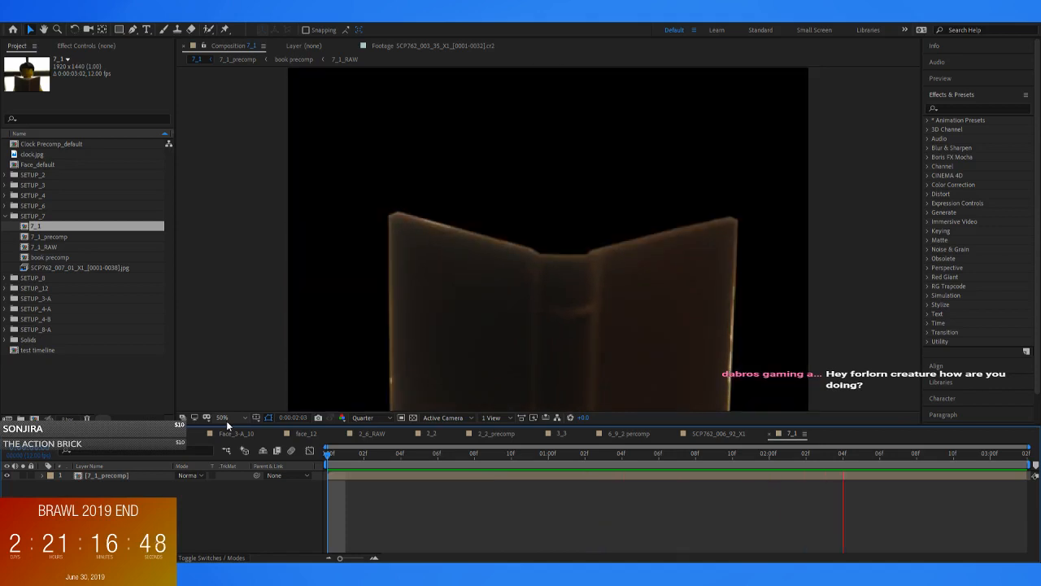
key("space")
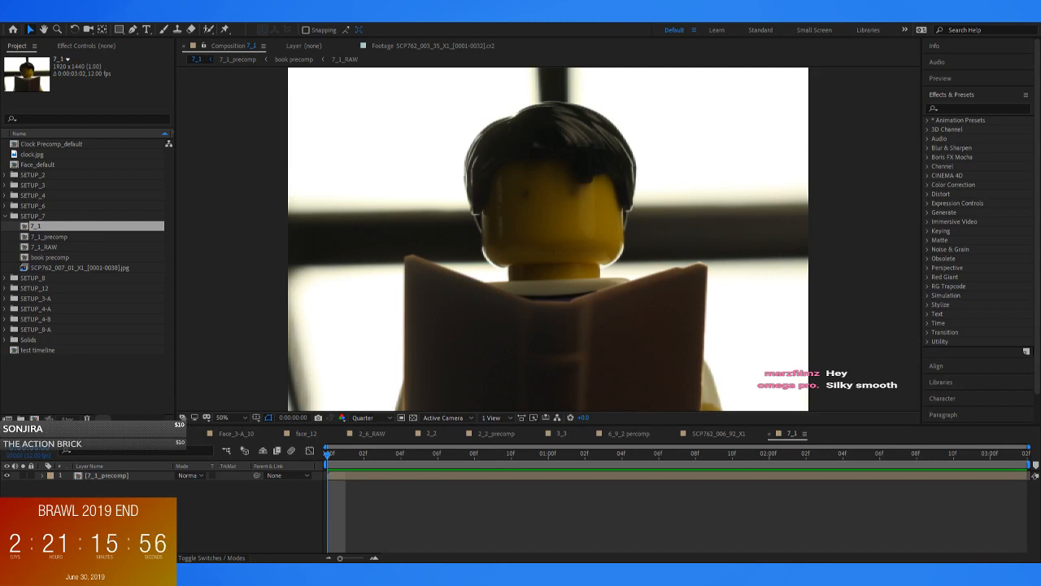
Collapse SETUP_7, open 4-A_13 and 4-A_13_precomp from the SETUP_4-A folder, and examine the precomp's full frame
left_click(5, 216)
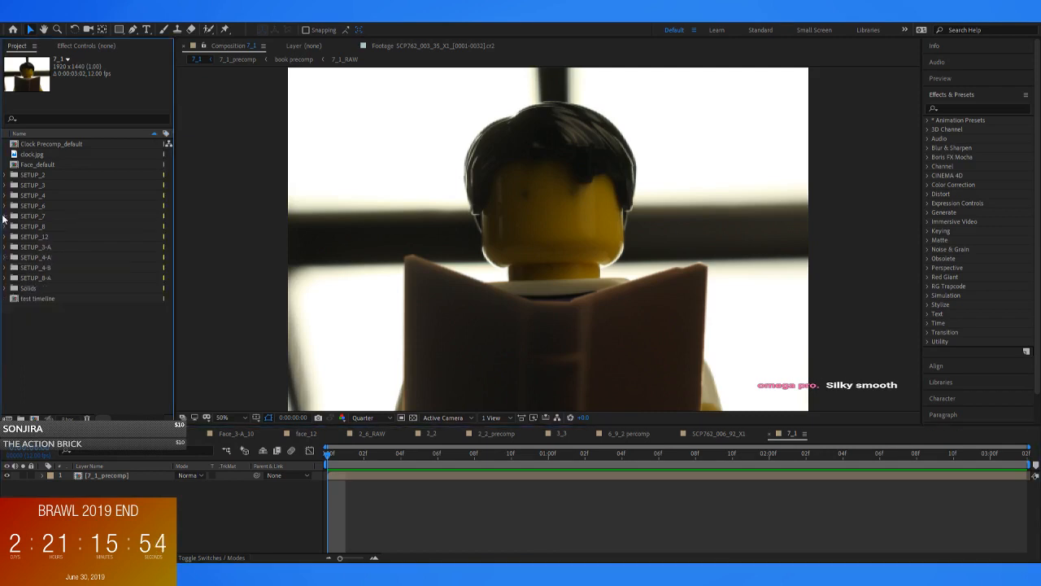
left_click(6, 258)
double_click(43, 269)
double_click(44, 277)
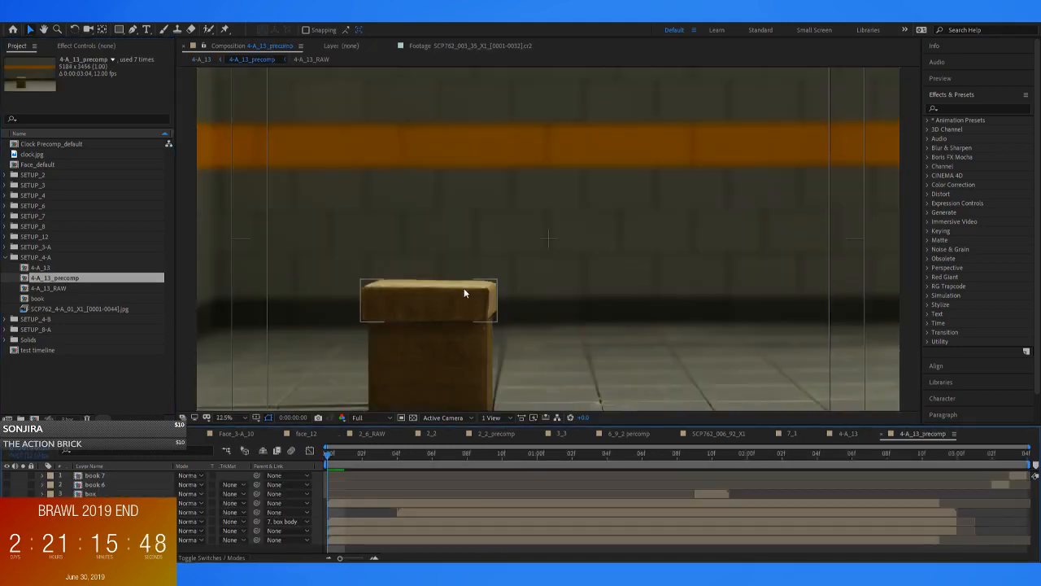
scroll(462, 289, "down", 2)
left_click(252, 417)
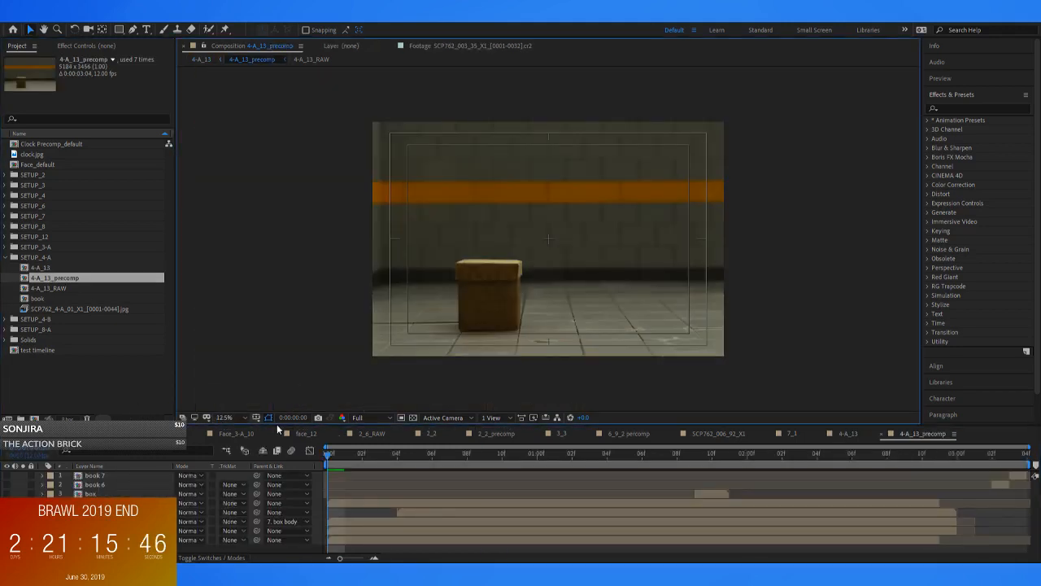
Return to the 4-A_13 composition and view its first frame at 50% magnification and Quarter resolution
left_click(201, 59)
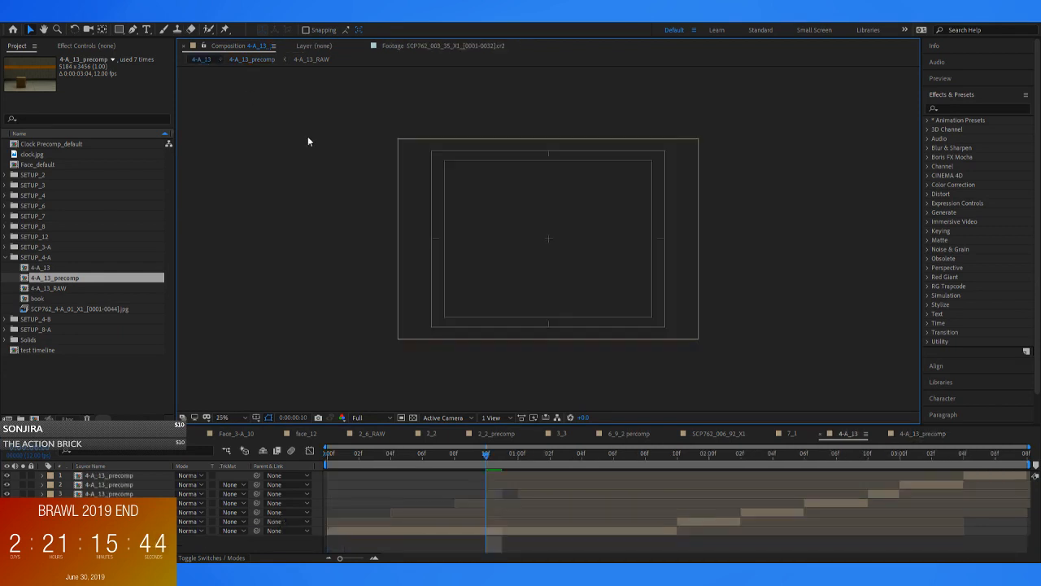
key("period")
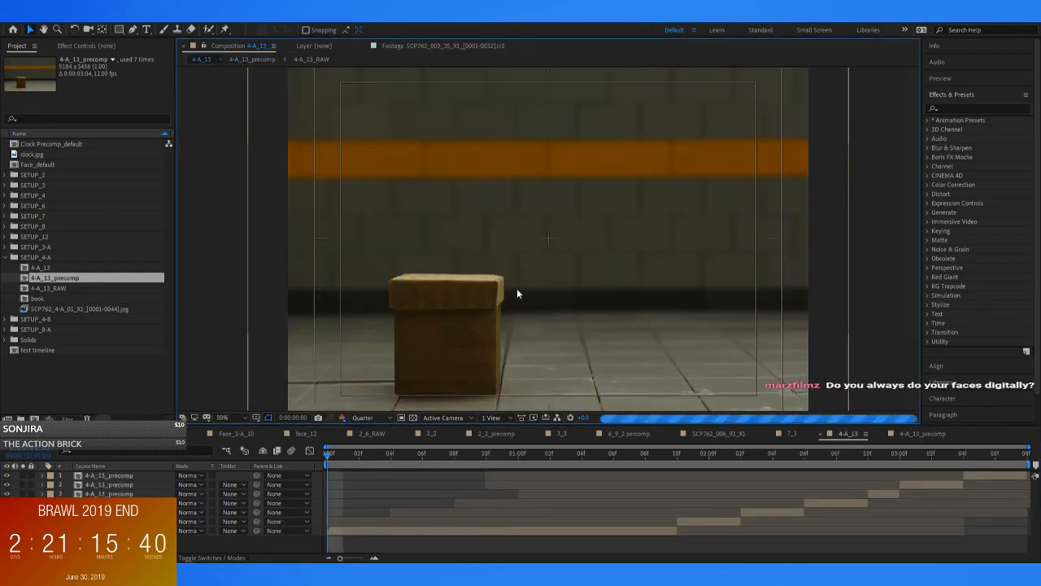
scroll(517, 288, "down", 2)
key("ctrl+alt+shift+j")
scroll(558, 286, "up", 2)
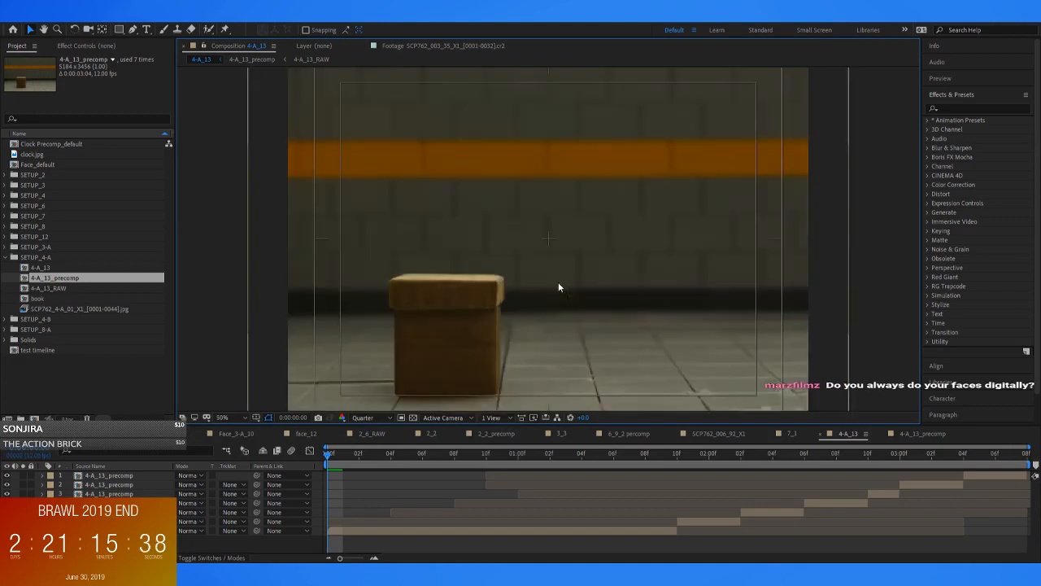
Maximize the composition viewer and play a preview of the 4-A_13 shot, stopping it partway through the figure's walk
key("grave")
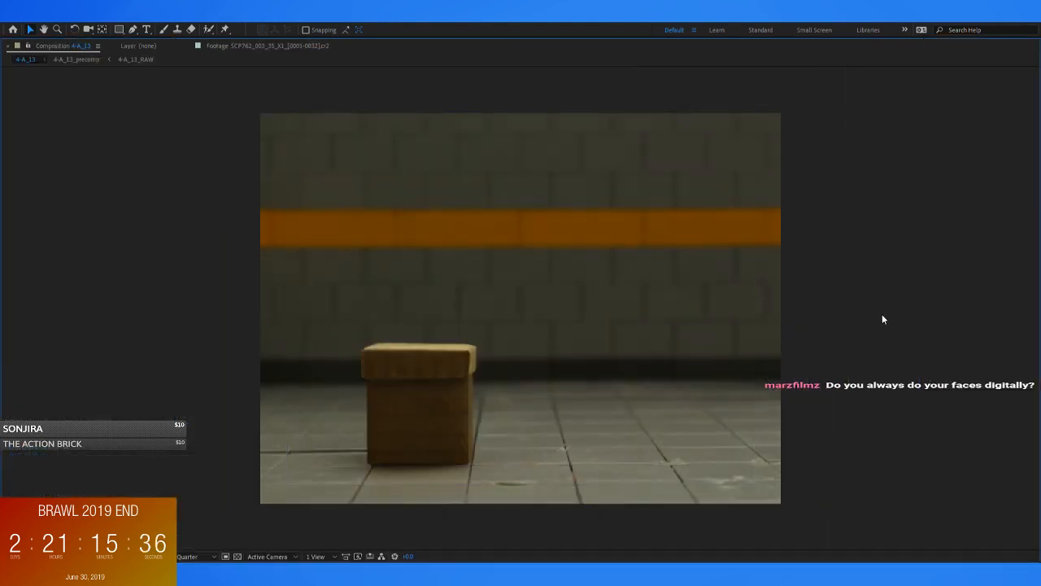
key("space")
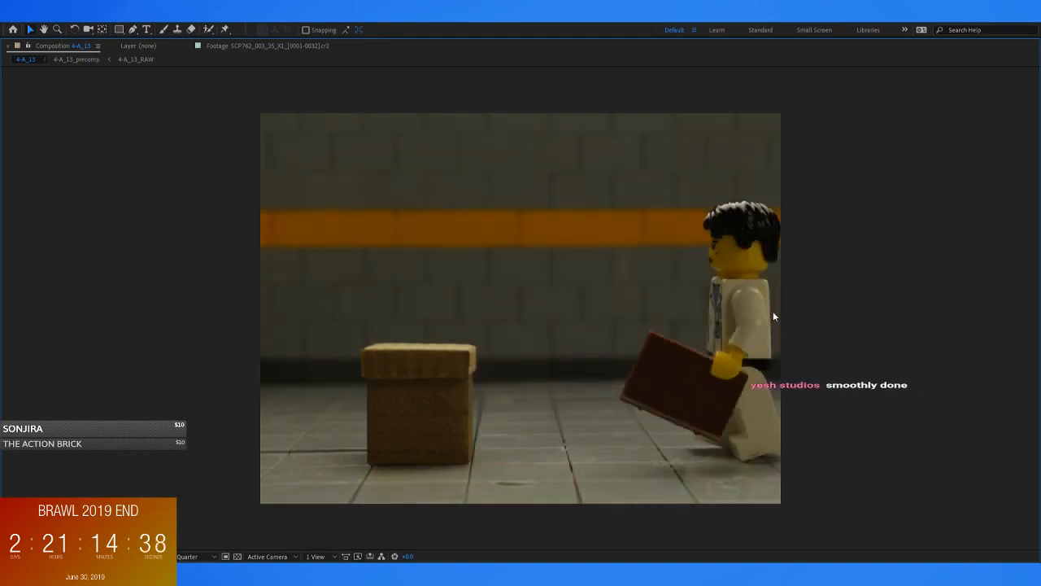
key("space")
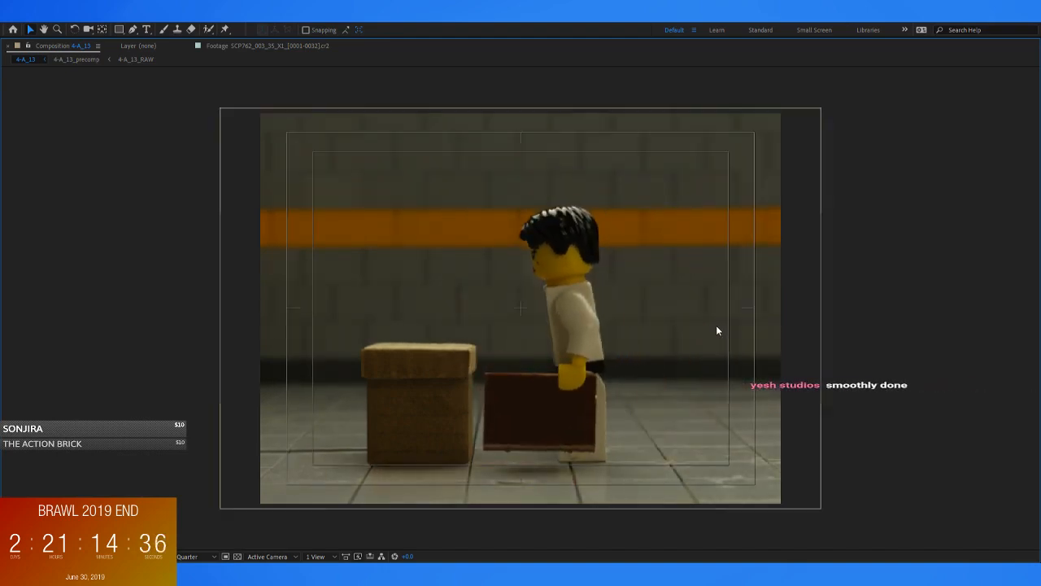
Restore the full workspace, stop the preview, open 4-A_13_precomp from its layer, and scrub from the start to 0:00:01:03
key("grave")
key("space")
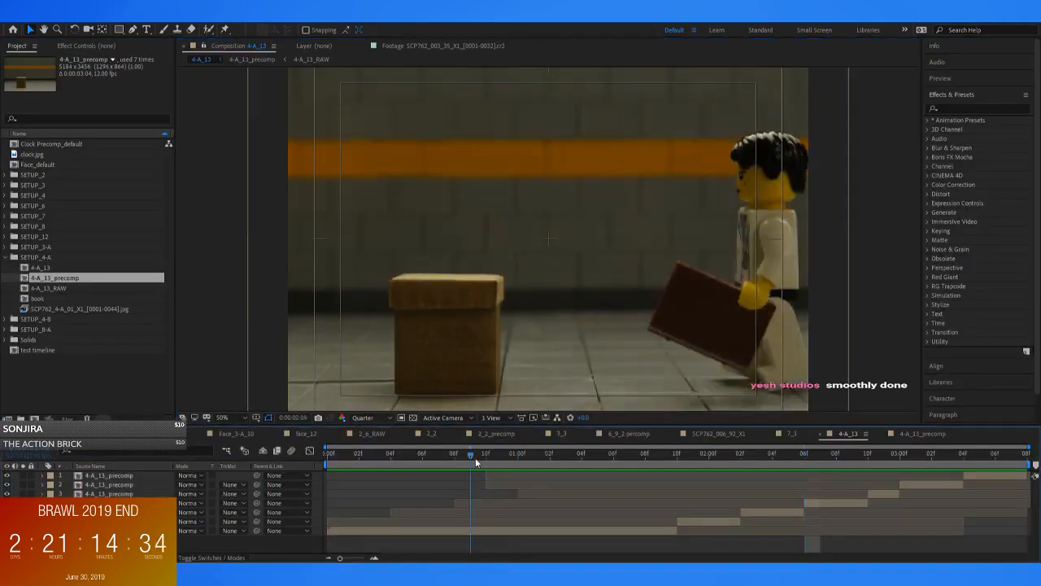
double_click(555, 533)
left_click(321, 455)
left_click_drag(322, 457, 591, 474)
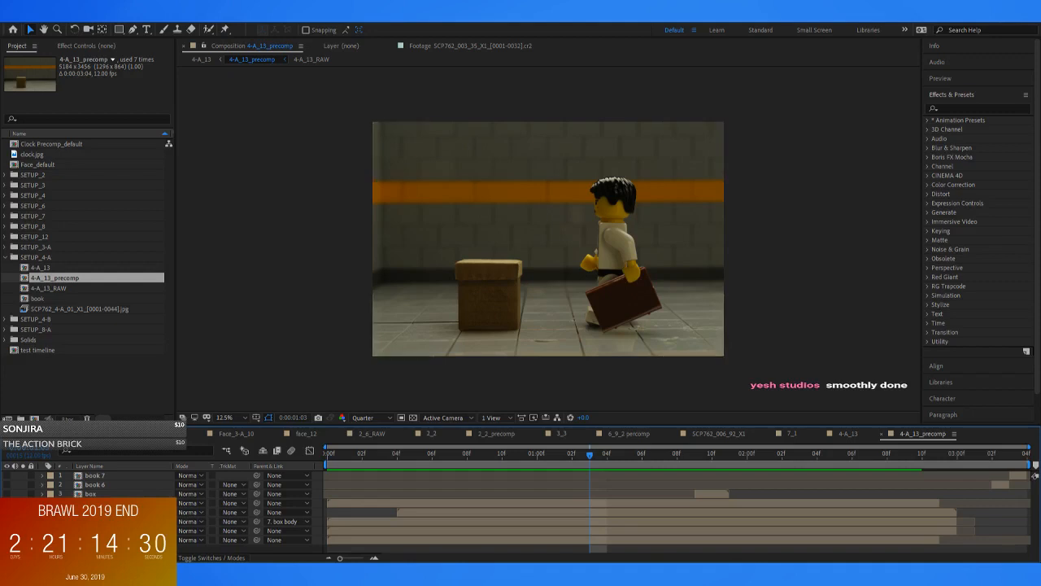
Toggle the visibility of the fourth and fifth layers in 4-A_13_precomp while scrubbing, to compare the held book with and without its overlay
left_click(7, 513)
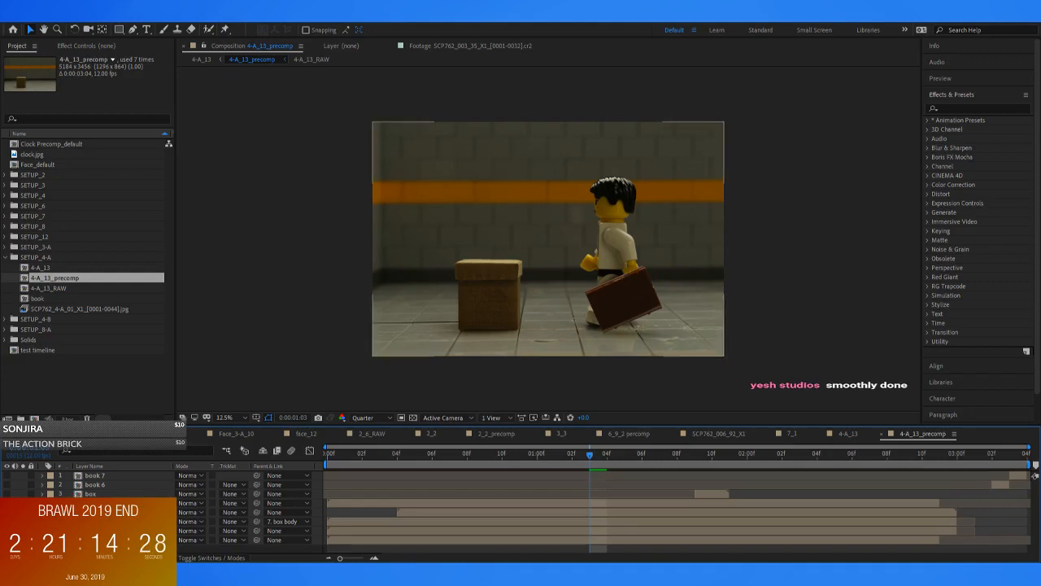
left_click_drag(587, 454, 502, 454)
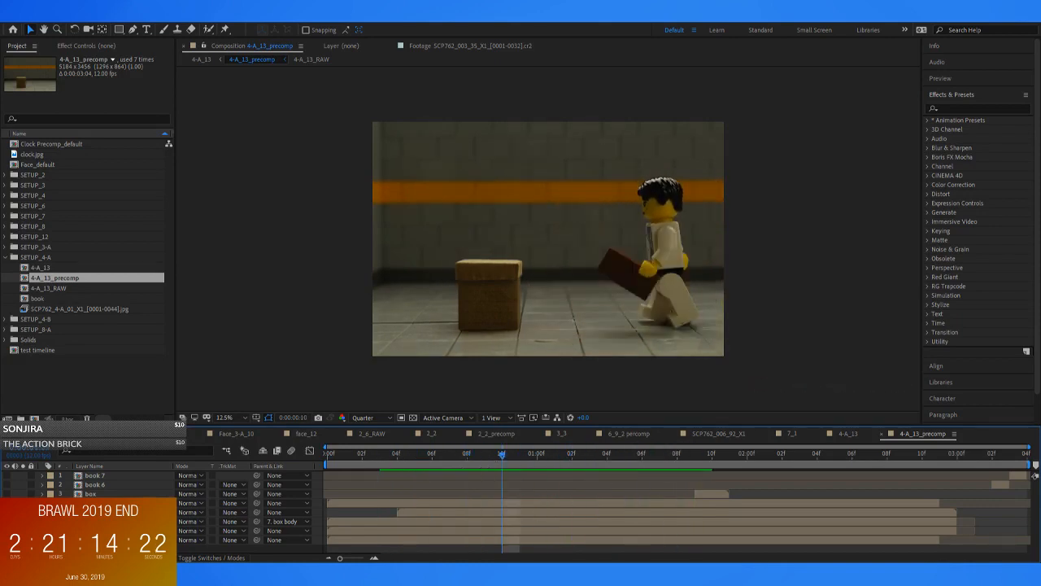
left_click_drag(472, 455, 555, 483)
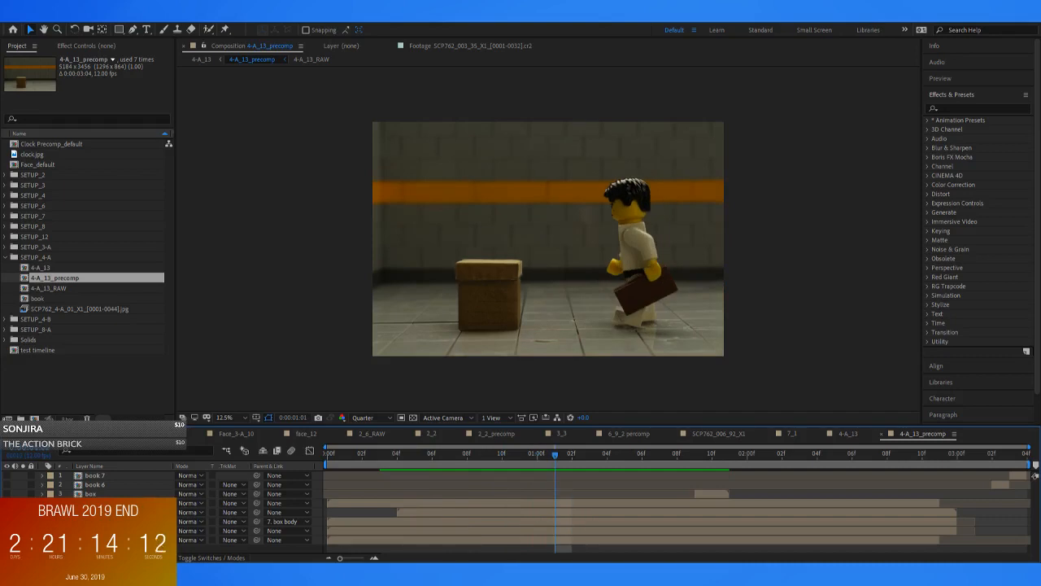
left_click(7, 513)
left_click(7, 503)
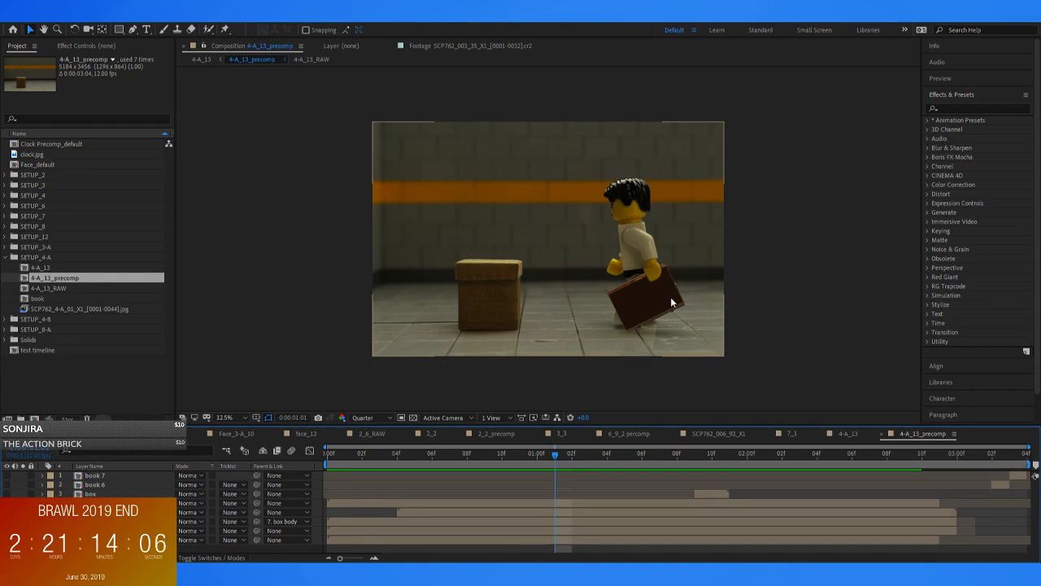
At frame 0:00:00:10, toggle the box lid and box body layers to check the separate box elements, and scrub to 0:00:00:07
left_click_drag(556, 453, 502, 454)
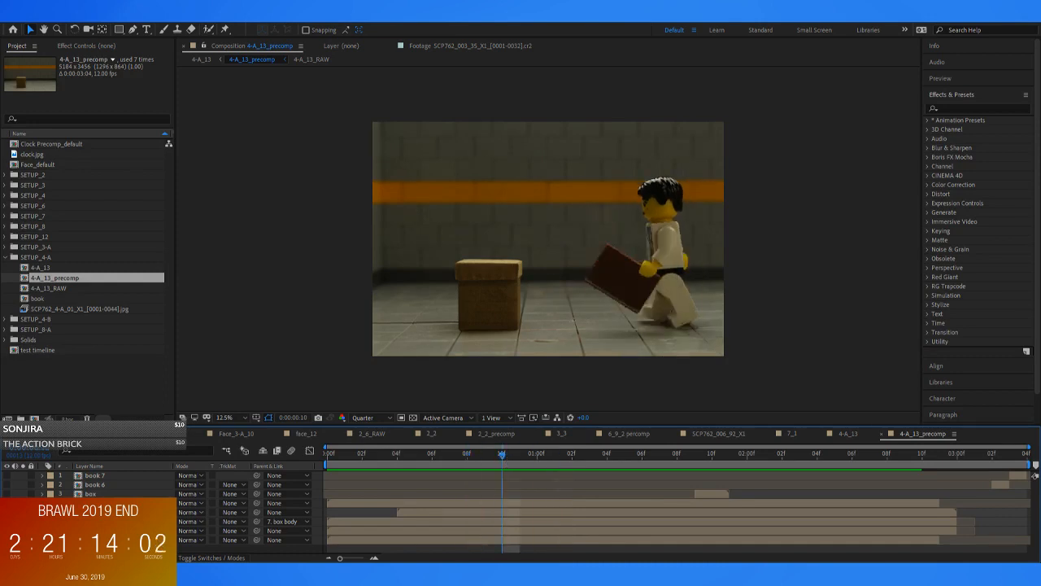
left_click(6, 521)
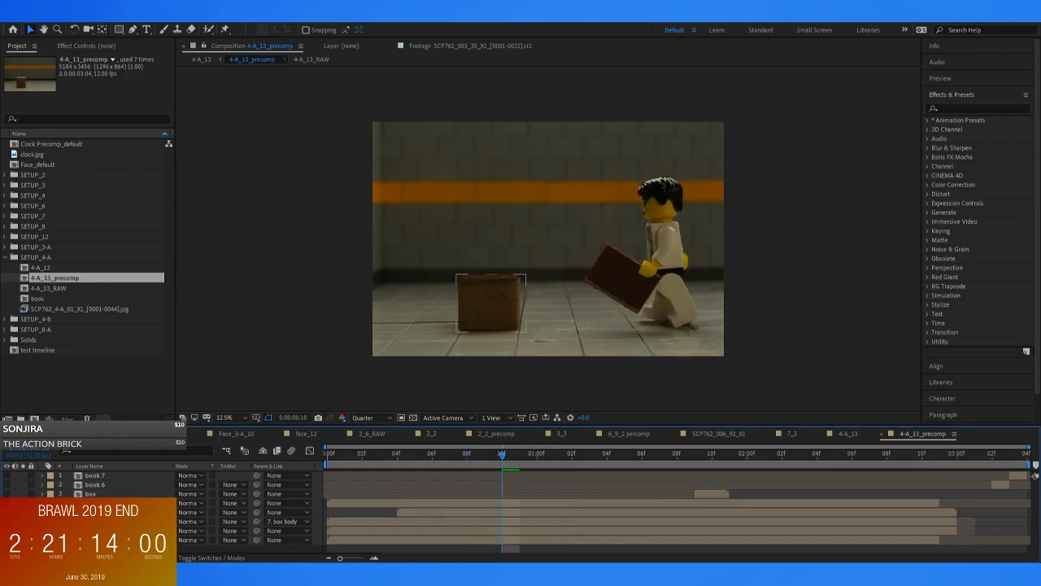
left_click(6, 531)
left_click_drag(503, 453, 450, 455)
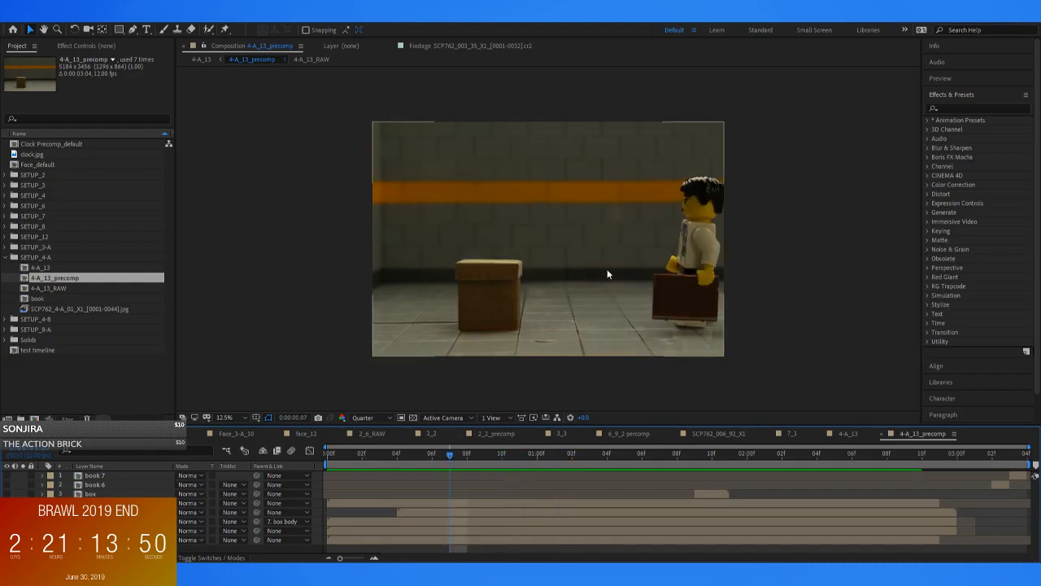
Scrub repeatedly through the figure's walk in 4-A_13_precomp and collapse the SETUP_4-A folder
left_click_drag(417, 455, 533, 454)
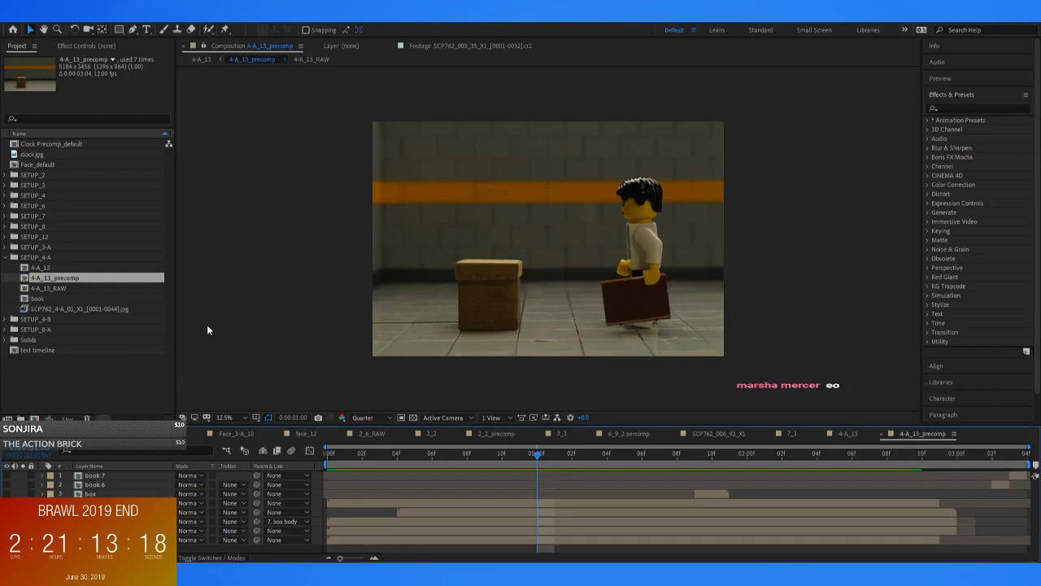
left_click_drag(367, 457, 174, 463)
left_click_drag(376, 454, 691, 466)
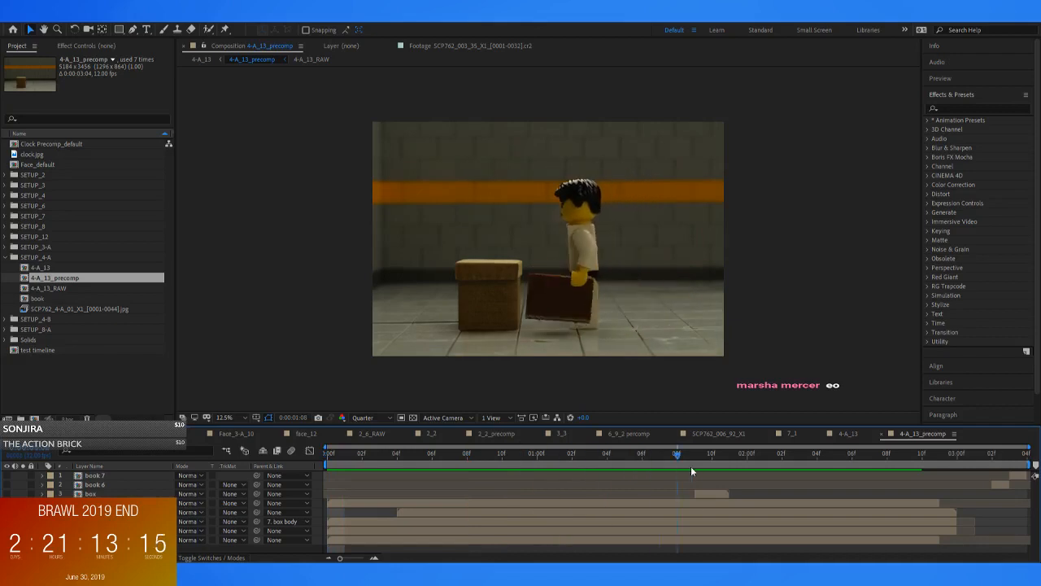
left_click(11, 257)
left_click(57, 352)
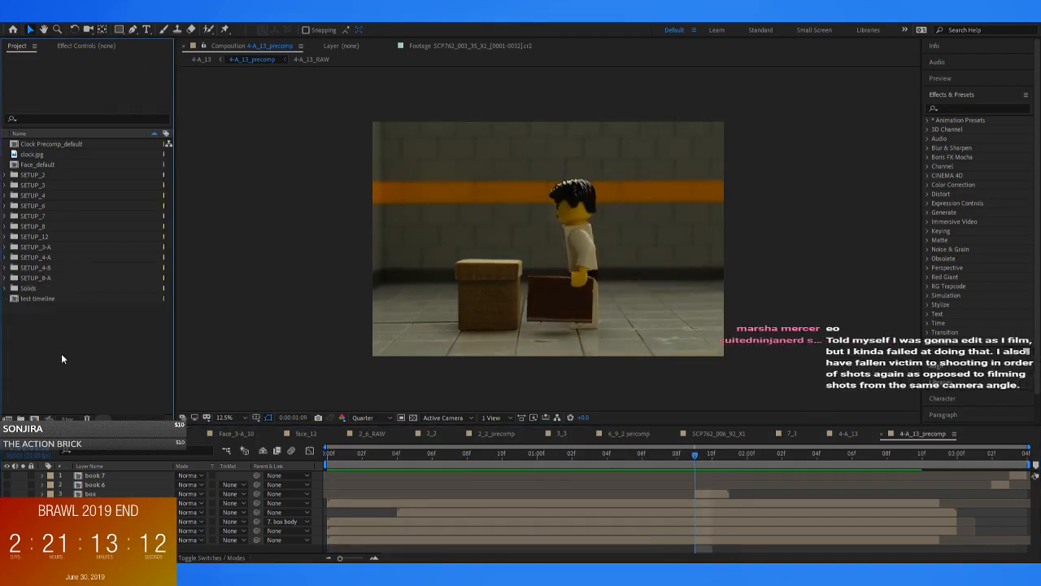
left_click_drag(380, 455, 623, 479)
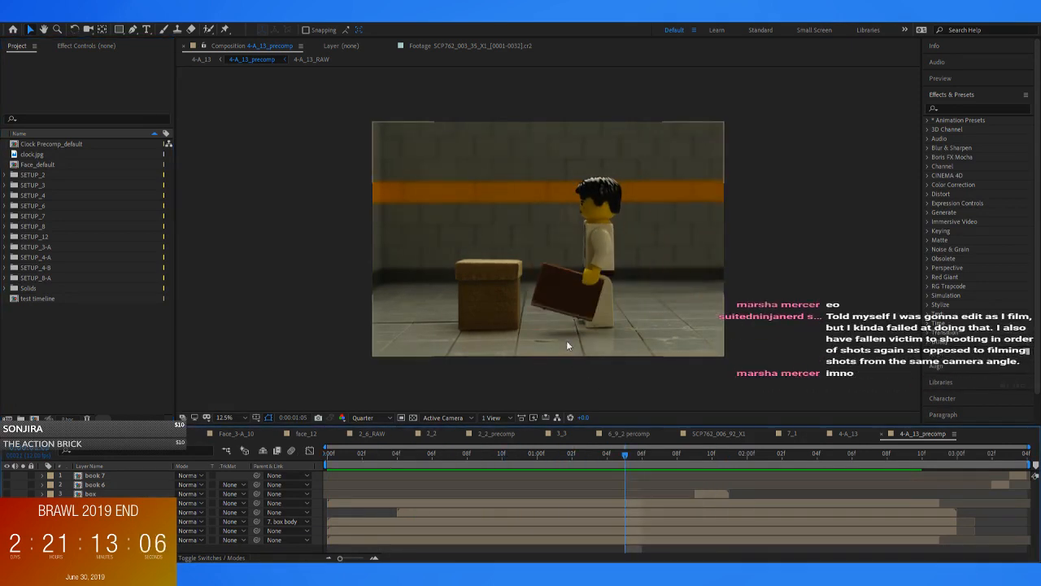
Examine the book and box up close in 4-A_13_precomp while scrubbing to 0:00:01:10, and return to the full frame
scroll(584, 300, "up", 1)
left_click_drag(584, 302, 578, 183)
left_click_drag(646, 454, 712, 455)
scroll(624, 251, "down", 1)
left_click_drag(597, 225, 600, 280)
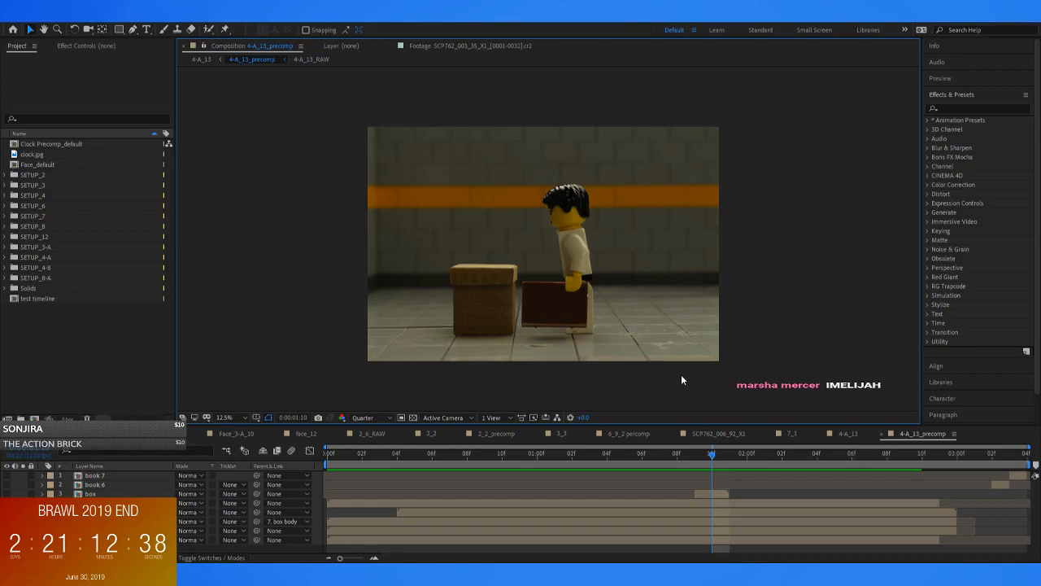
Inspect the book beside the box at 25% magnification, play the frames around 0:00:01:10, and return to 12.5%
scroll(611, 292, "up", 3)
scroll(599, 296, "down", 3)
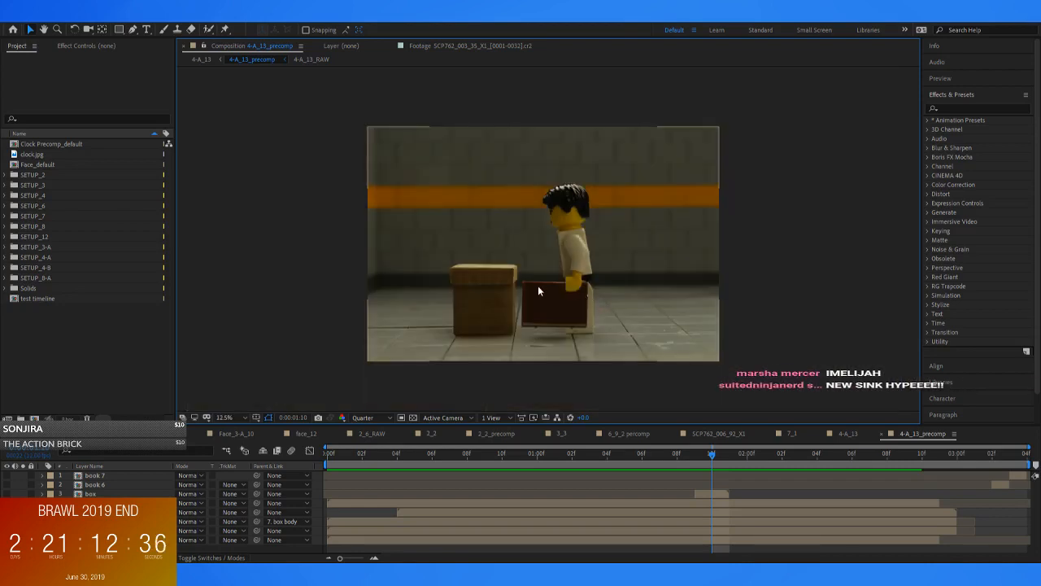
scroll(537, 285, "up", 2)
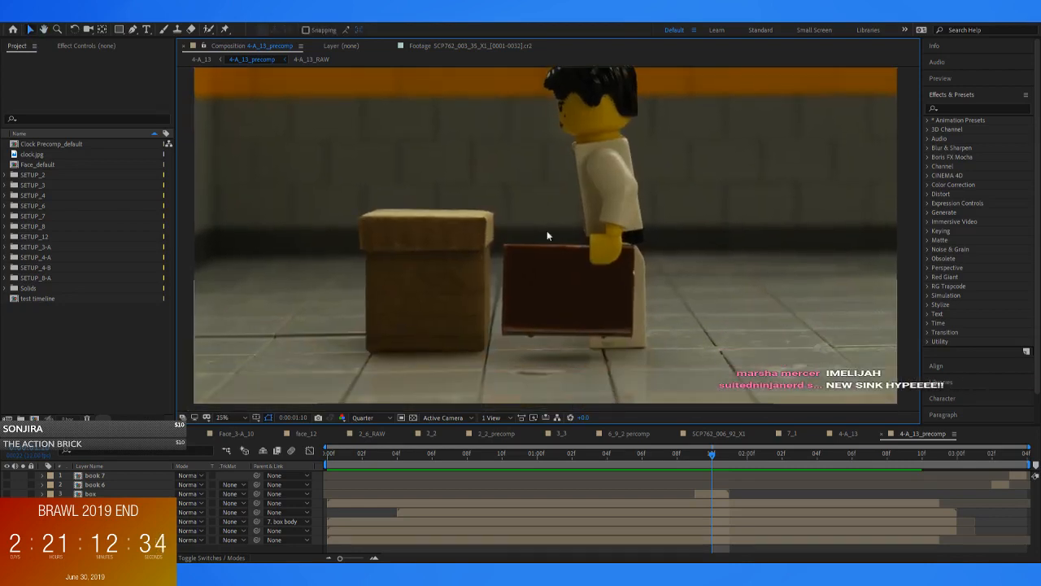
key("space")
left_click_drag(699, 453, 685, 453)
key("space")
key("space")
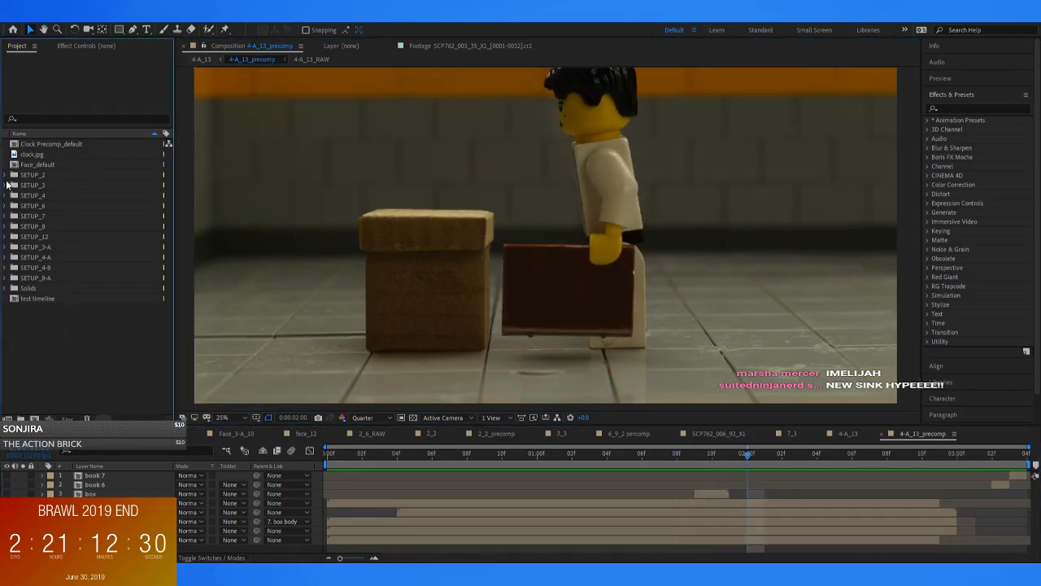
scroll(549, 265, "down", 2)
left_click_drag(568, 252, 588, 271)
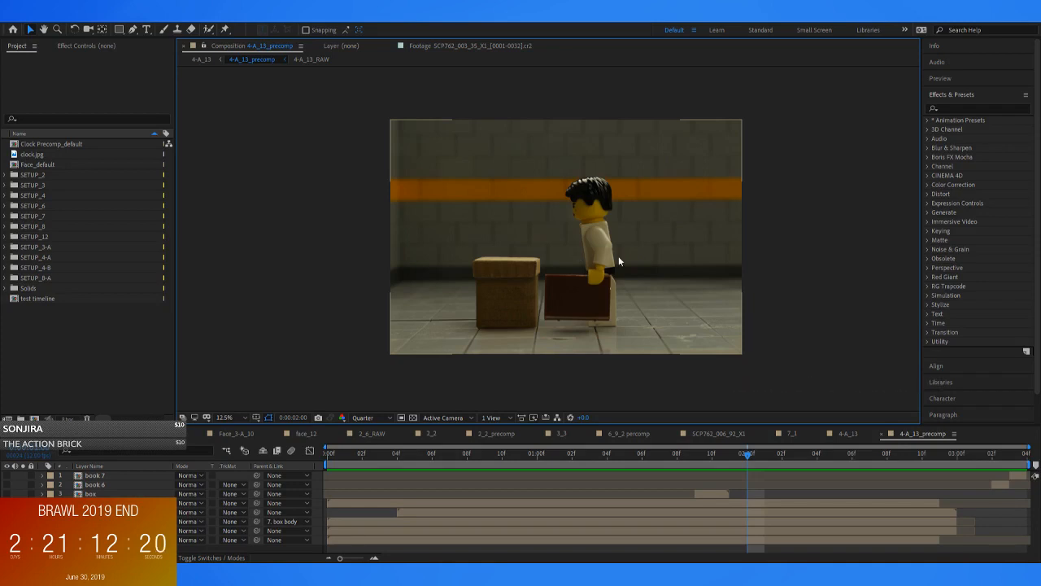
Enlarge the box and book area again and scrub the precomp's frames up to 0:00:01:11
scroll(637, 263, "up", 1)
left_click_drag(507, 271, 480, 194)
mouse_move(719, 453)
left_mouse_down()
mouse_move(375, 454)
mouse_move(510, 473)
mouse_move(728, 471)
left_mouse_up()
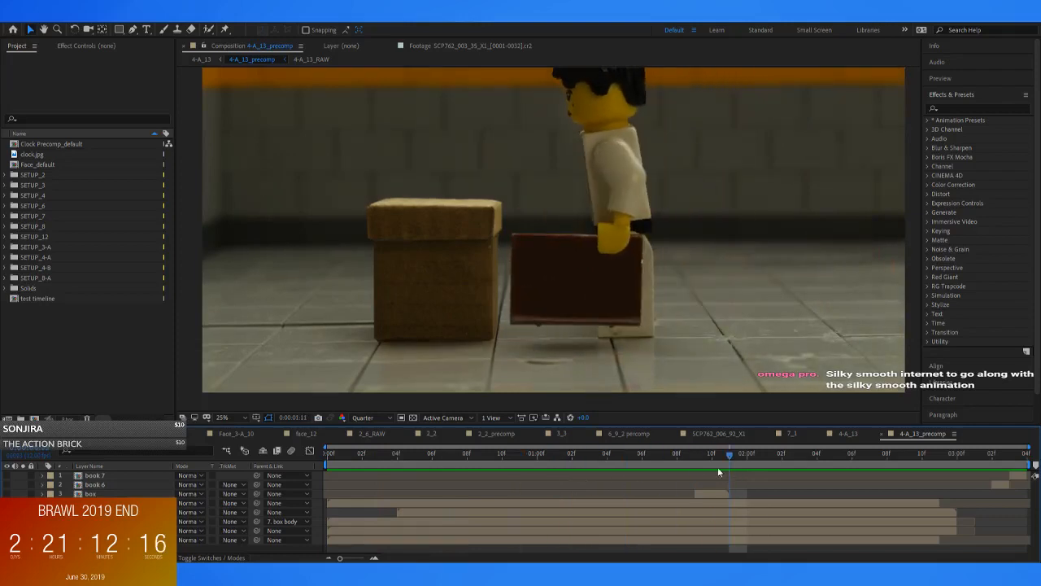
left_click(25, 343)
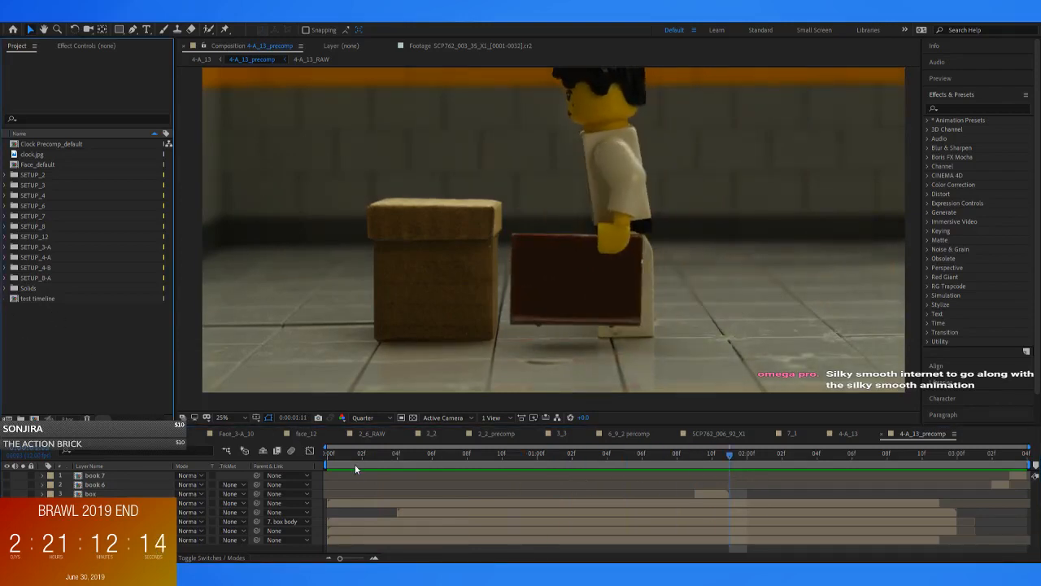
left_click_drag(353, 453, 729, 454)
Return to the 4-A_13 composition and scrub through the walk and the held pose, finishing at 0:00:02:00
left_click(203, 59)
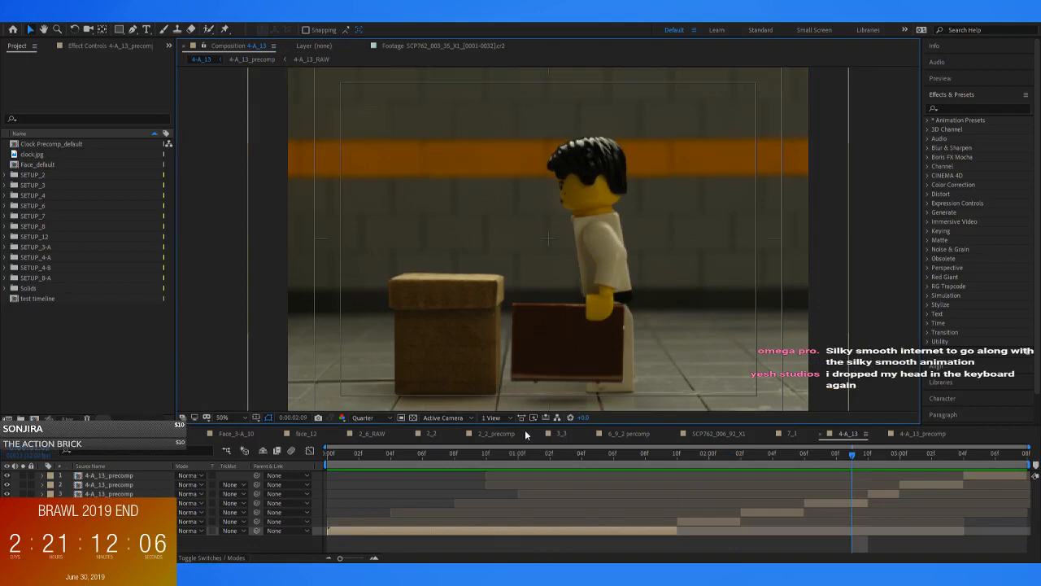
left_click_drag(380, 452, 454, 454)
left_click_drag(518, 457, 687, 471)
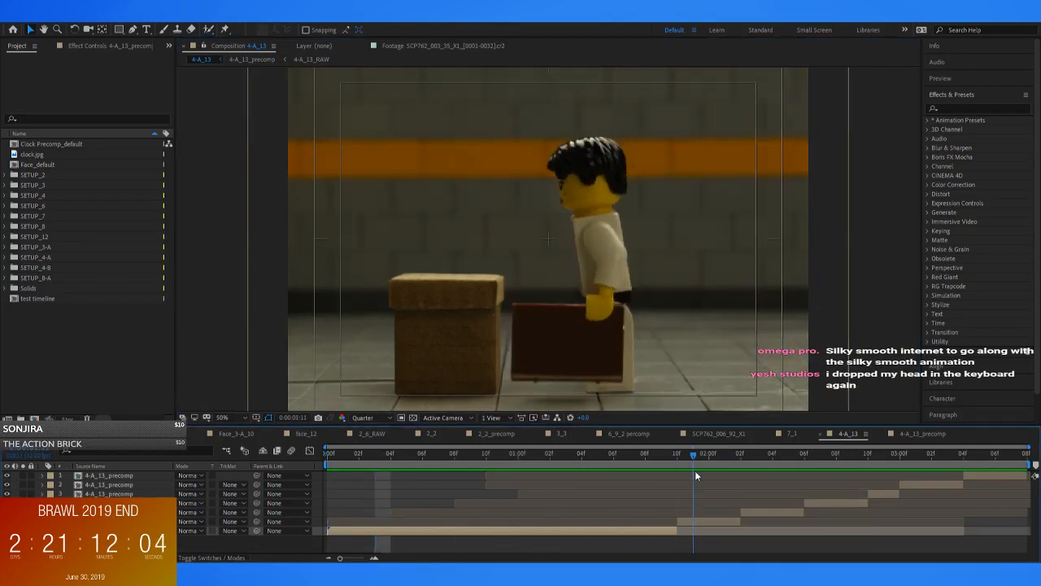
left_click_drag(755, 488, 888, 488)
scroll(543, 334, "down", 2)
scroll(550, 335, "up", 2)
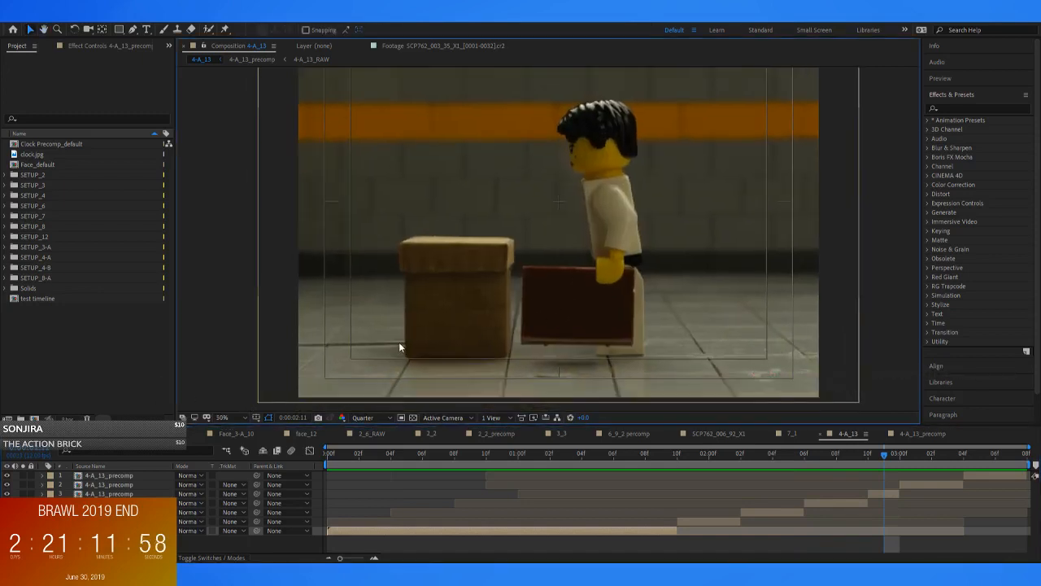
left_click_drag(504, 453, 741, 459)
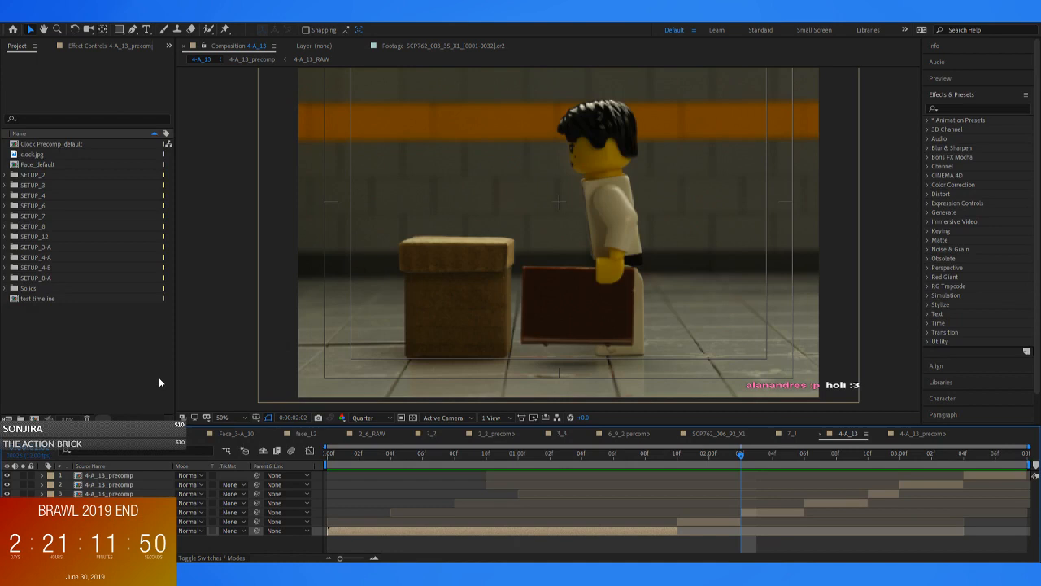
mouse_move(708, 452)
left_mouse_down()
mouse_move(882, 470)
mouse_move(709, 455)
left_mouse_up()
Check the SETUP_4 folder, scrub 4-A_13 to 0:00:01:00, expand SETUP_7, and open the 7_1 composition
left_click(69, 345)
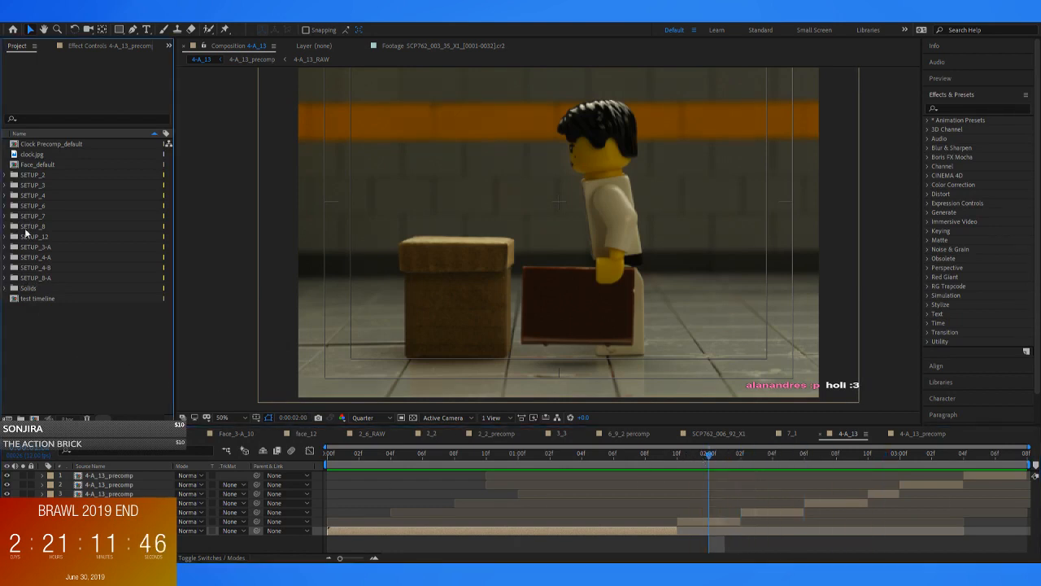
left_click(6, 195)
left_click(6, 195)
left_click_drag(332, 455, 521, 464)
left_click(5, 217)
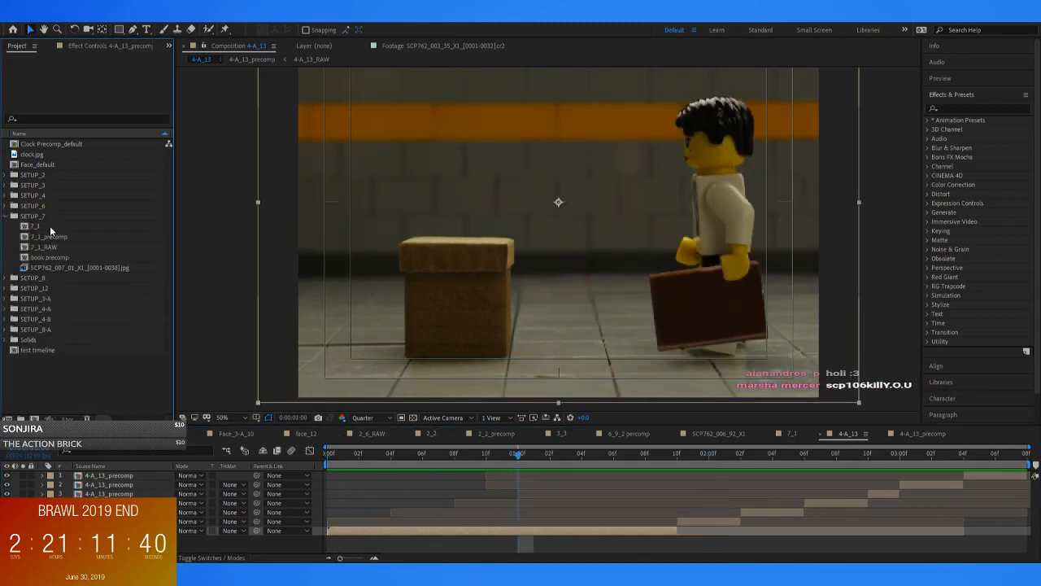
double_click(36, 225)
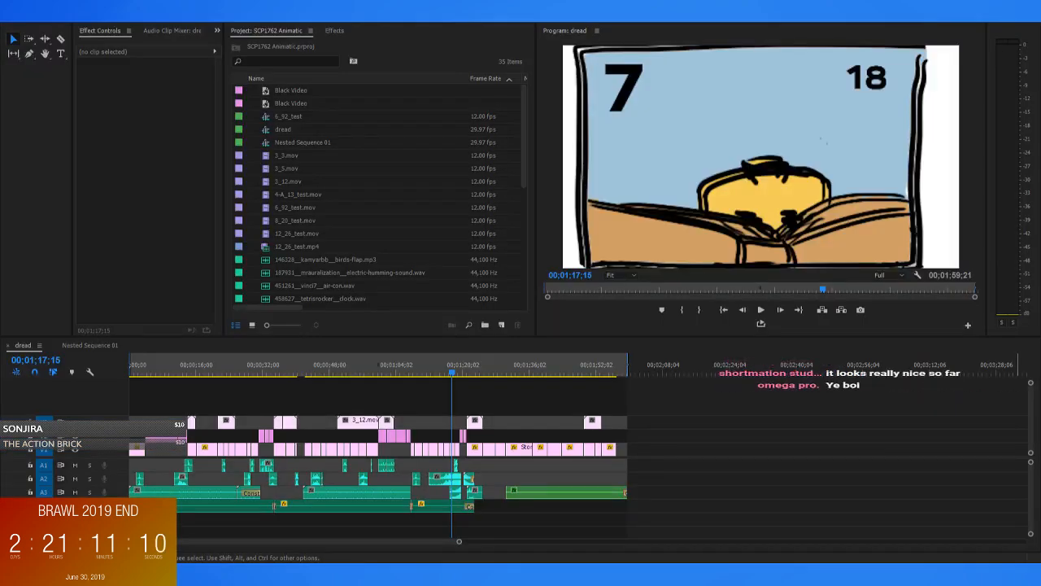
Switch to the Premiere Pro animatic and enlarge the dread sequence's timeline around the SETUP_7 storyboard shots
left_click_drag(453, 371, 401, 371)
key("=")
key("=")
left_click_drag(593, 360, 674, 379)
left_click_drag(684, 377, 650, 401)
key("minus")
key("minus")
key("equal")
key("equal")
Move the SETUP_7 storyboard clips starting at 00;01;07;26 and the shot 16 clip at 00;01;14;29 up one video track
left_click_drag(570, 372, 568, 394)
mouse_move(582, 437)
left_mouse_down()
mouse_move(456, 441)
mouse_move(457, 450)
mouse_move(593, 437)
left_mouse_up()
left_click_drag(570, 372, 682, 372)
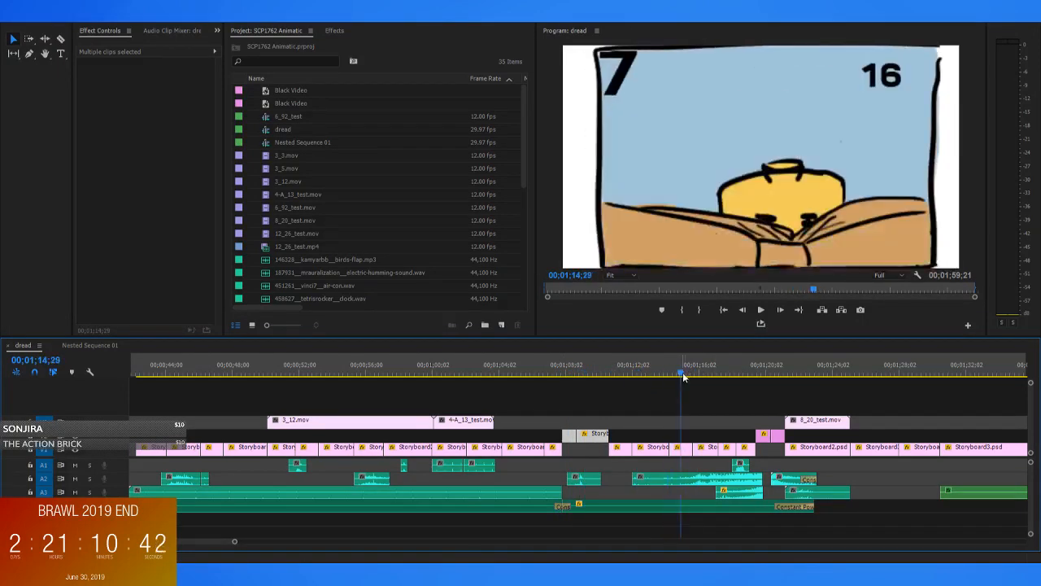
left_click_drag(684, 452, 685, 438)
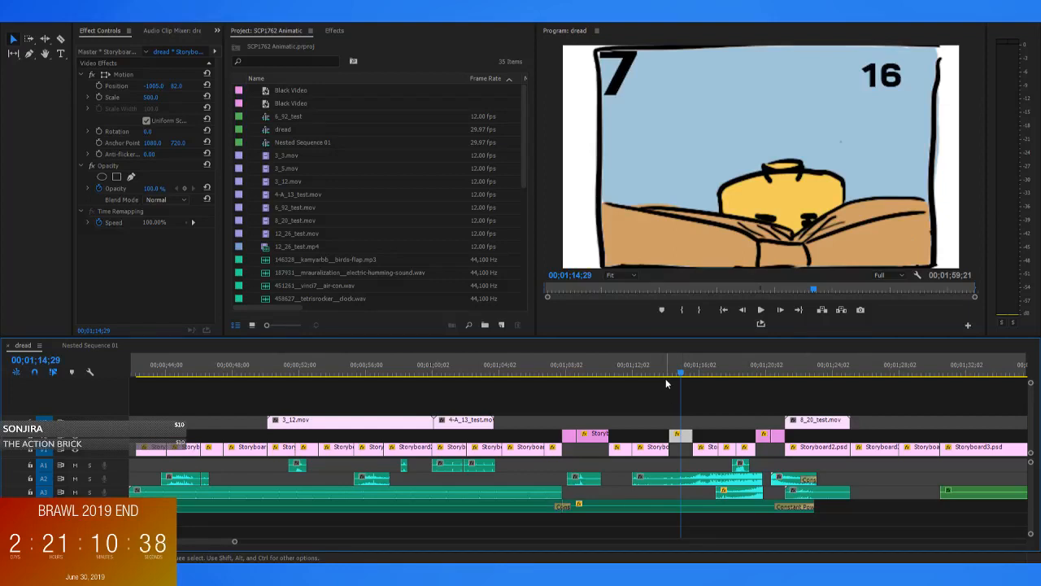
Play the raised SETUP_7 storyboard clips from 00;01;07;26 and scrub back to shot 14 at 00;01;08;20
left_click(567, 371)
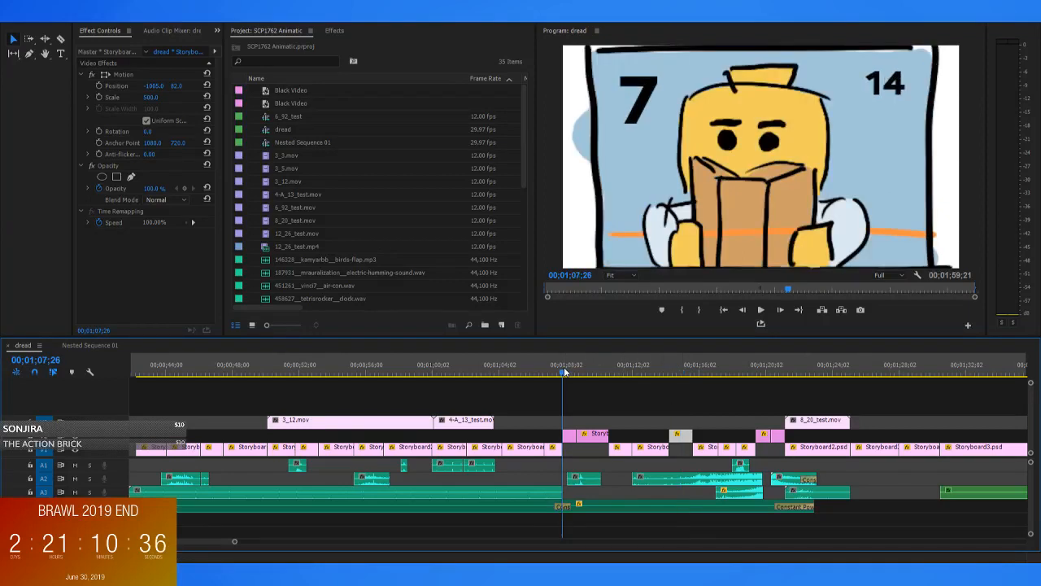
left_click(563, 370)
key("space")
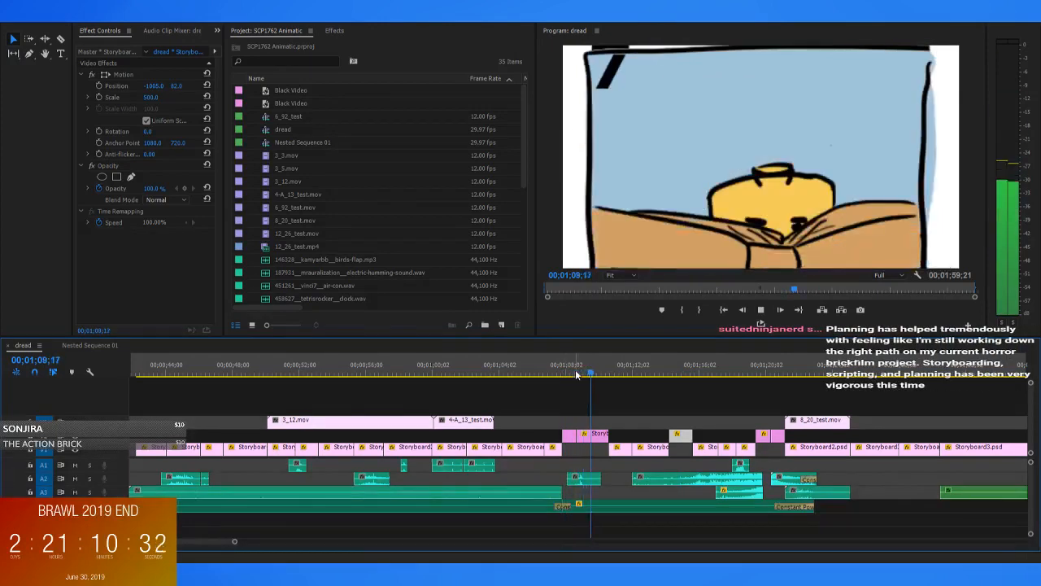
key("space")
left_click(612, 372)
left_click_drag(613, 371, 577, 377)
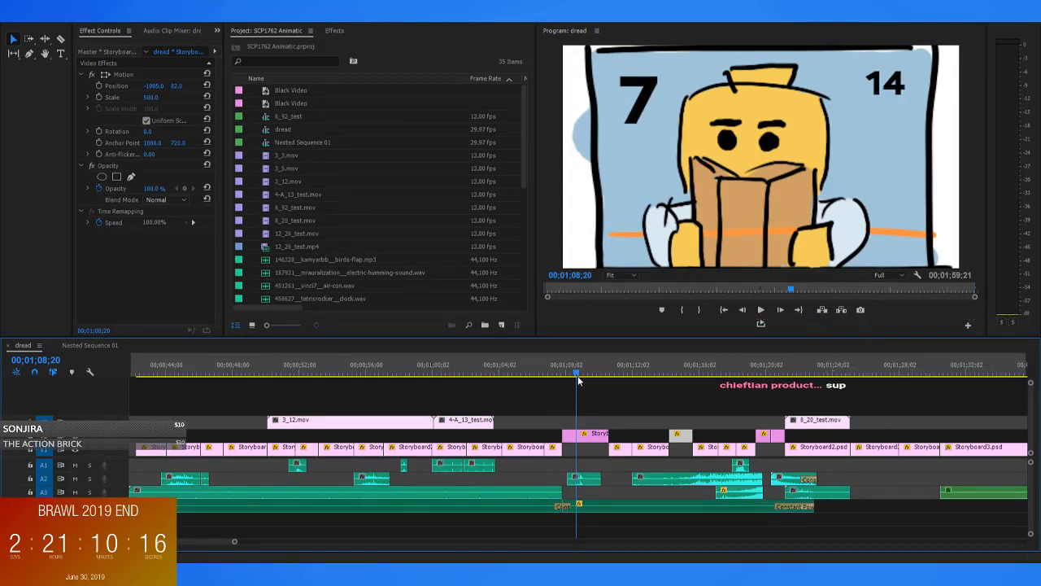
Review shot 16, raise the two shot 18 storyboard clips one video track, and scrub to 00;01;17;21
mouse_move(607, 436)
left_mouse_down()
mouse_move(577, 437)
mouse_move(608, 438)
left_mouse_up()
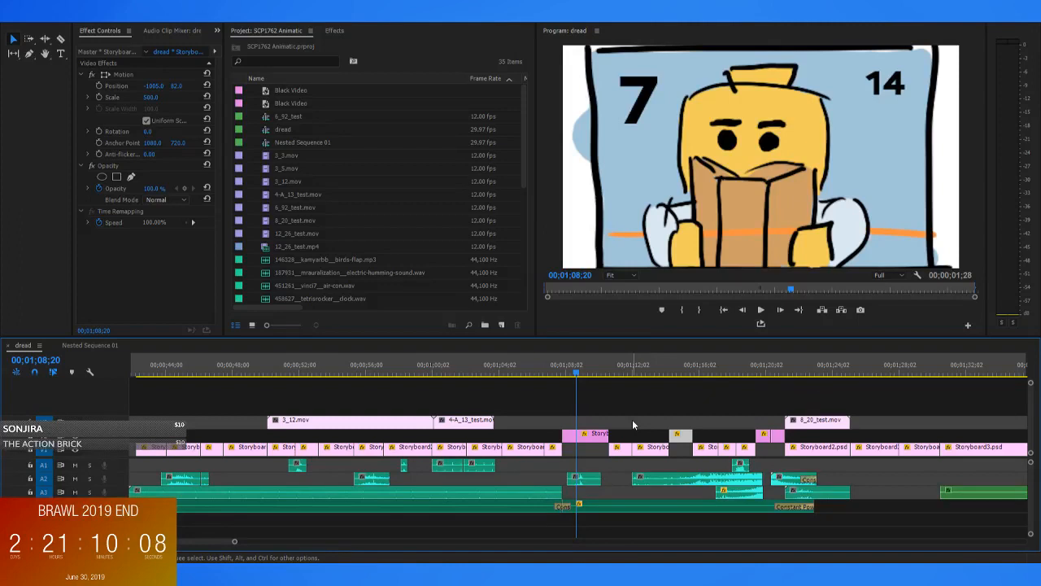
left_click_drag(615, 373, 672, 372)
left_click(682, 413)
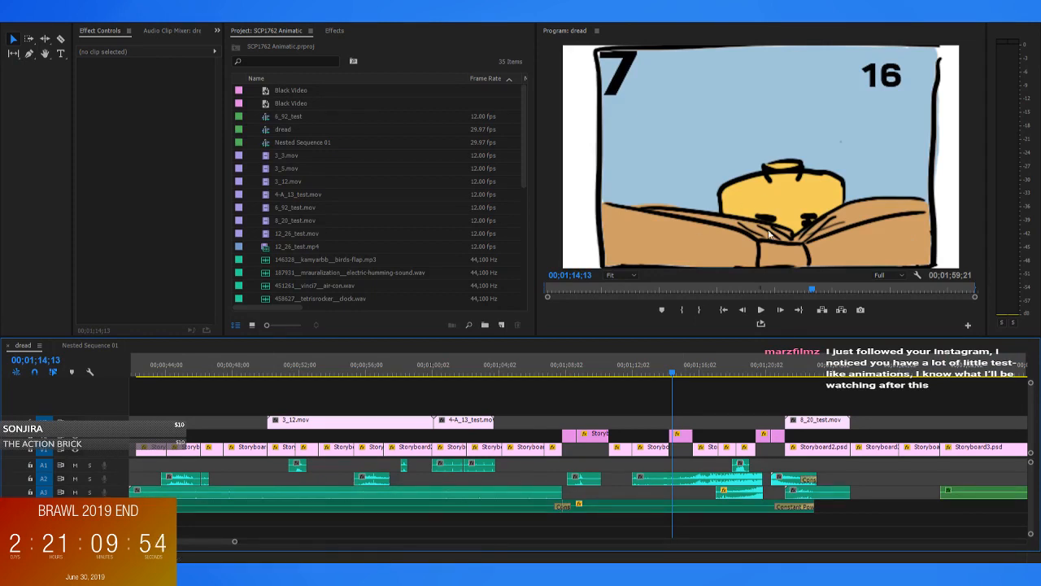
left_click_drag(672, 372, 719, 381)
mouse_move(746, 433)
left_mouse_down()
mouse_move(780, 438)
mouse_move(765, 451)
mouse_move(732, 447)
mouse_move(749, 451)
mouse_move(749, 441)
left_mouse_up()
mouse_move(720, 377)
left_mouse_down()
mouse_move(745, 382)
mouse_move(728, 384)
left_mouse_up()
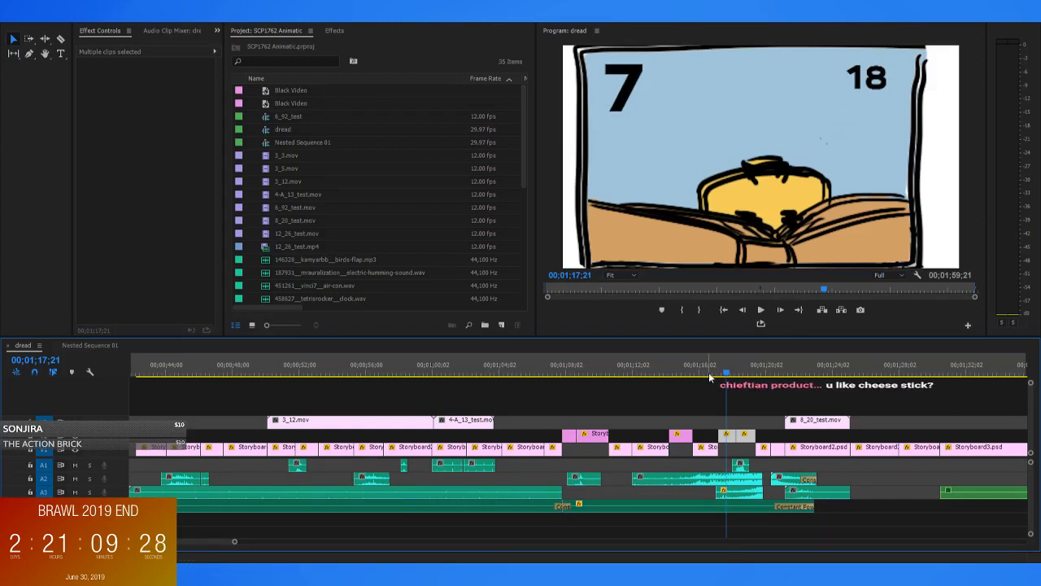
Scrub the dread sequence through the raised shot 18 storyboard clips, reaching the SETUP_7 drawing at 00;01;19;10
left_click_drag(709, 372, 729, 382)
left_click(734, 415)
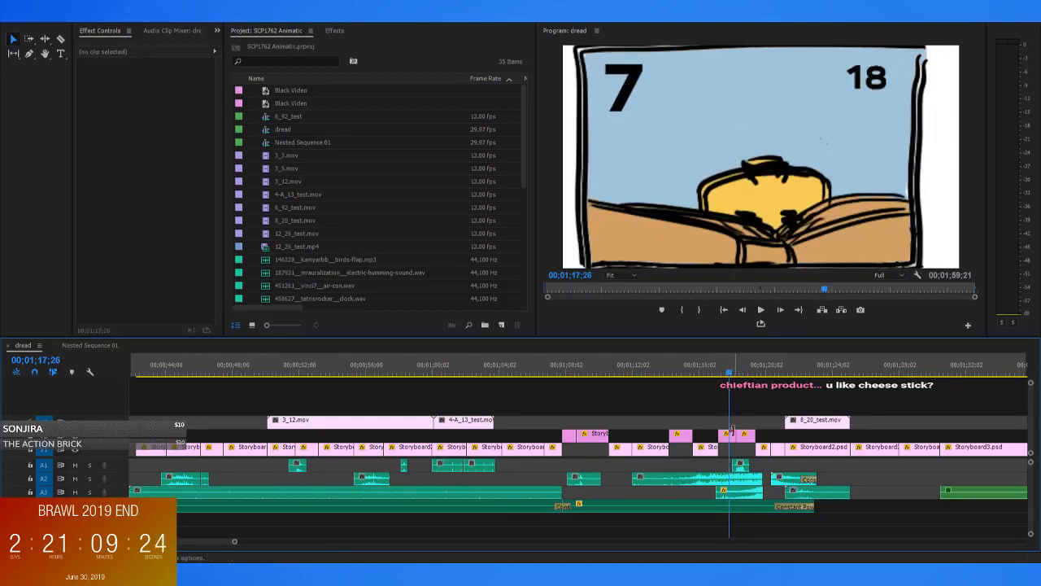
left_click_drag(732, 437, 723, 434)
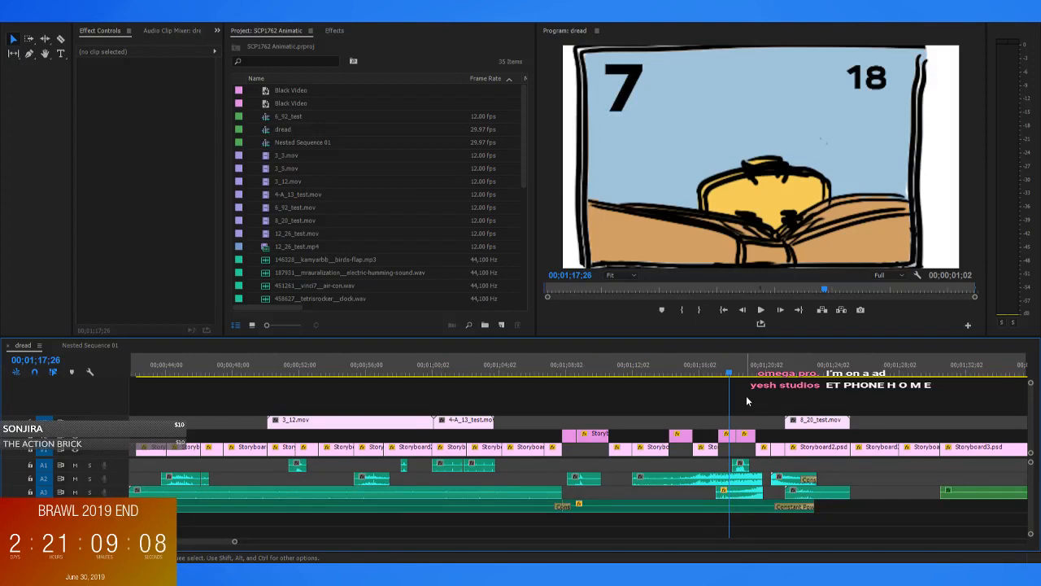
left_click_drag(729, 370, 756, 377)
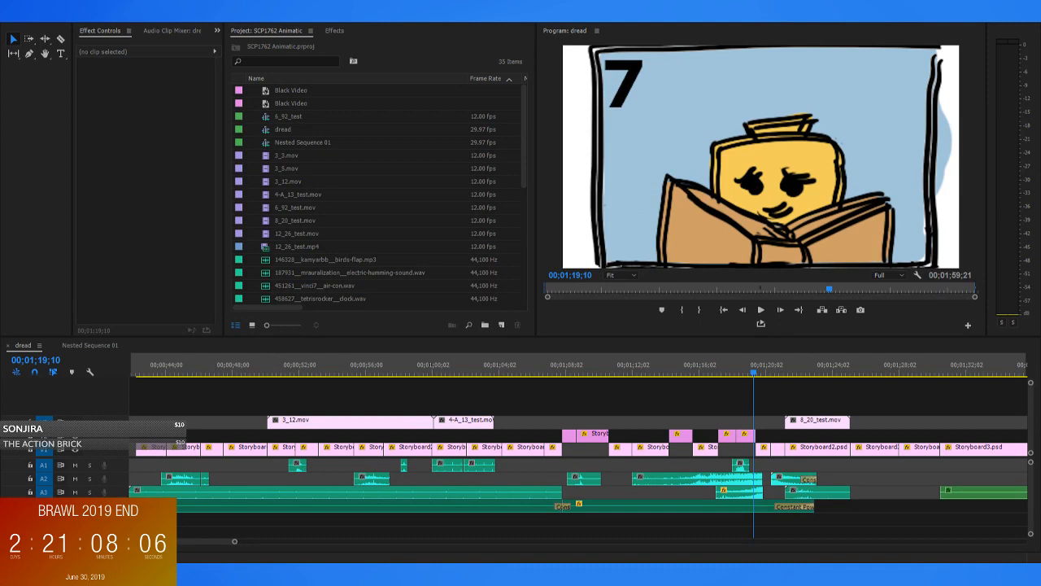
left_click_drag(730, 372, 742, 376)
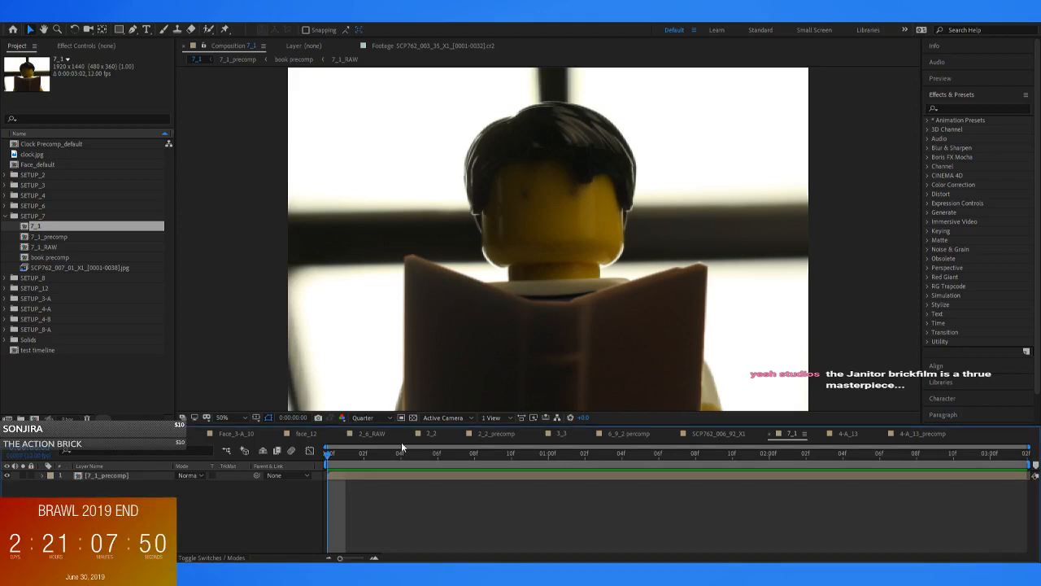
Switch to After Effects, play the 7_1 composition, and open 7_1_precomp from the SETUP_7 folder at its first frame
key("space")
key("space")
left_click(51, 236)
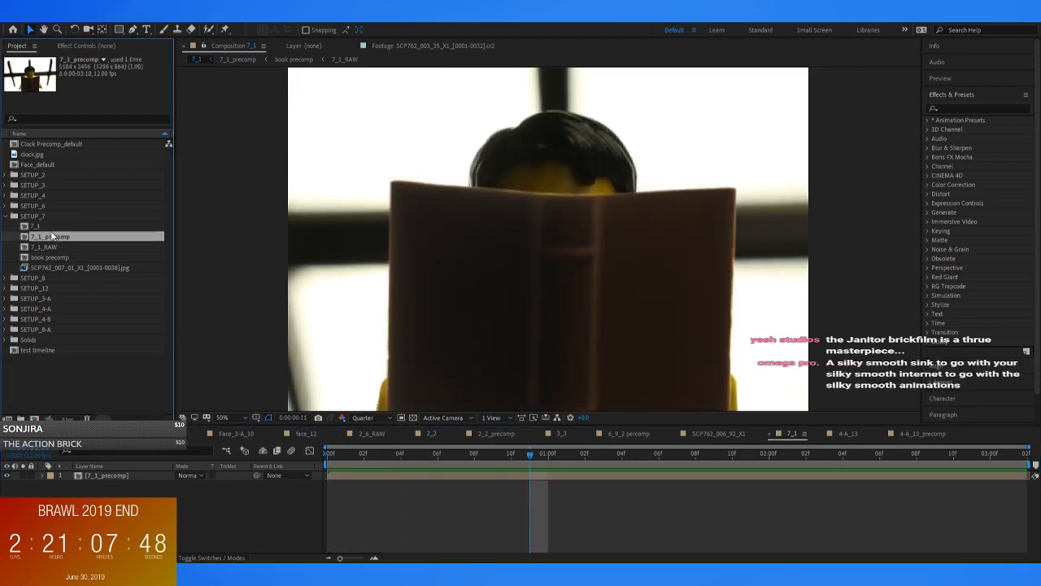
double_click(46, 236)
key("Home")
scroll(505, 254, "down", 8)
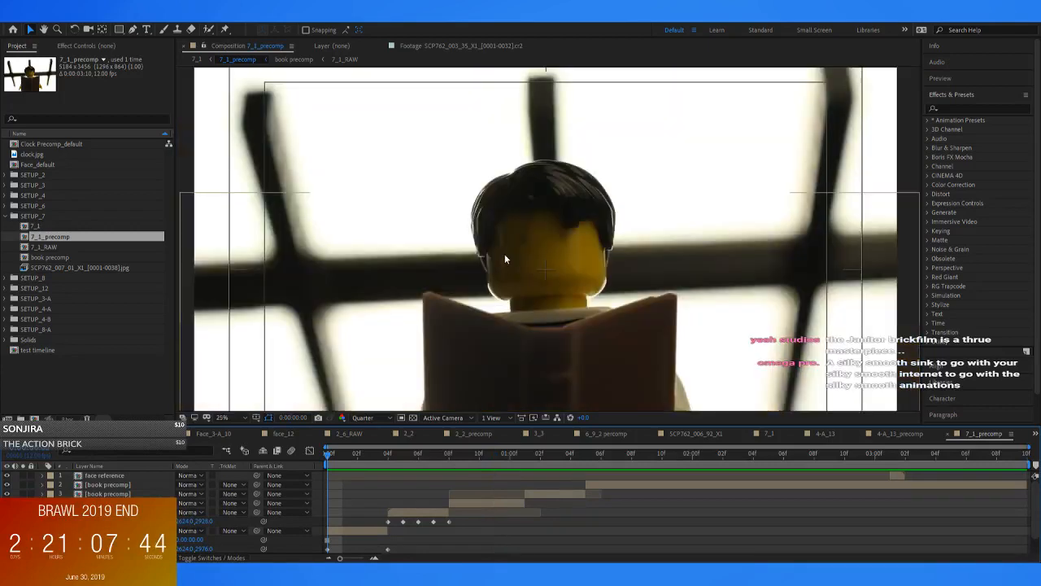
Play 7_1_precomp, scrub to 0:00:00:11, and toggle the layer 4 book precomp's visibility off and back on
key("space")
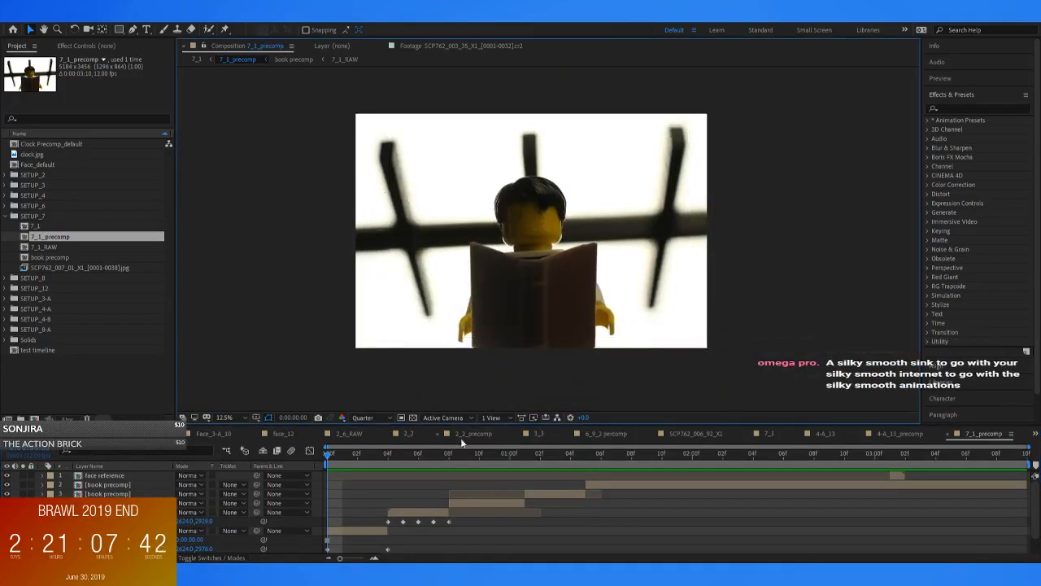
left_click_drag(545, 466, 494, 457)
key("space")
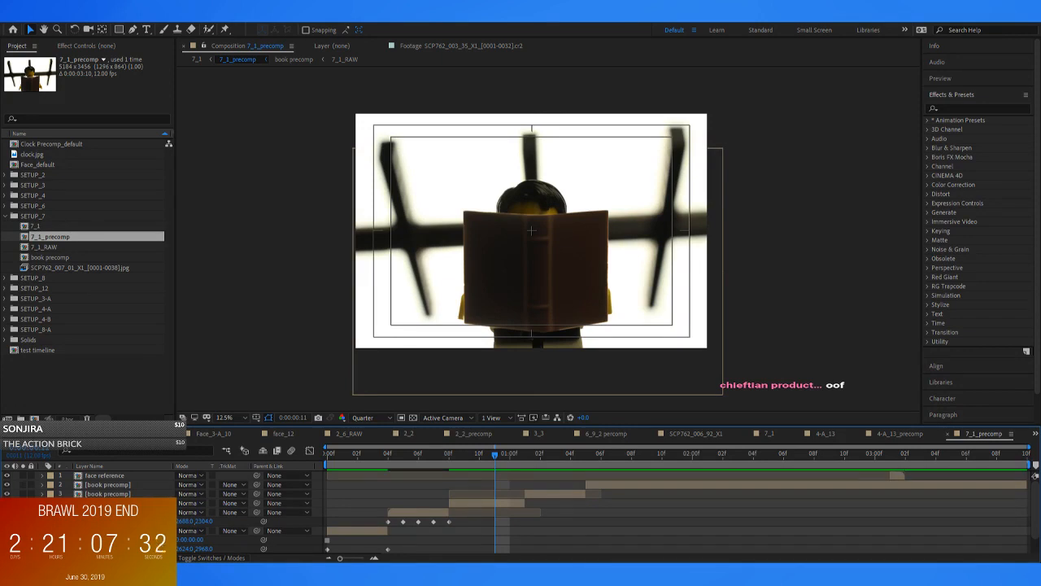
left_click(7, 502)
left_click(6, 503)
left_click(7, 503)
left_click(7, 502)
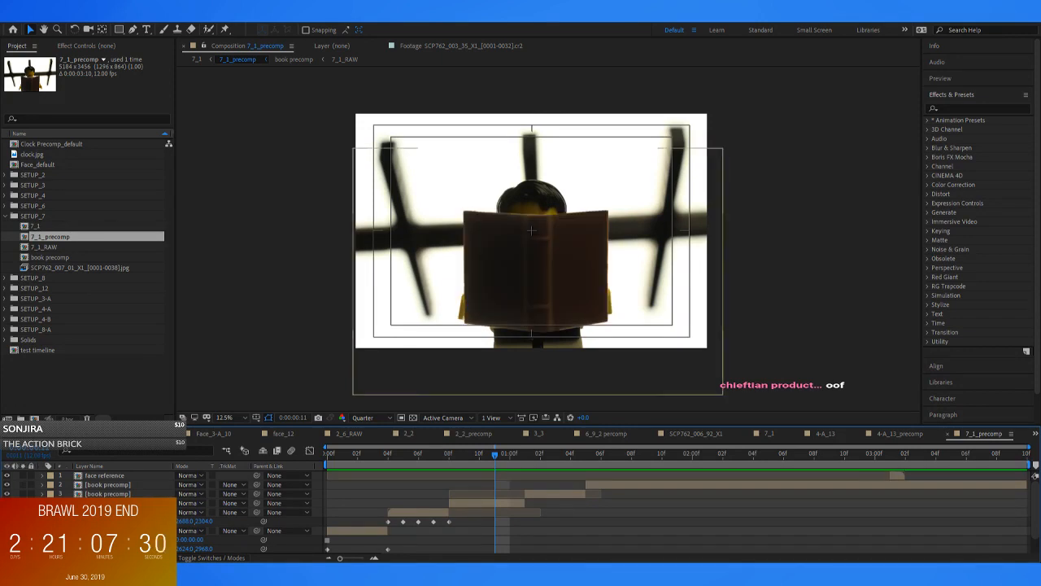
Check the cropped framing in the 7_1 composition, scrub it back to the start, and return to 7_1_precomp
left_click(195, 59)
left_click_drag(532, 459, 293, 477)
scroll(472, 341, "down", 1)
left_click(237, 59)
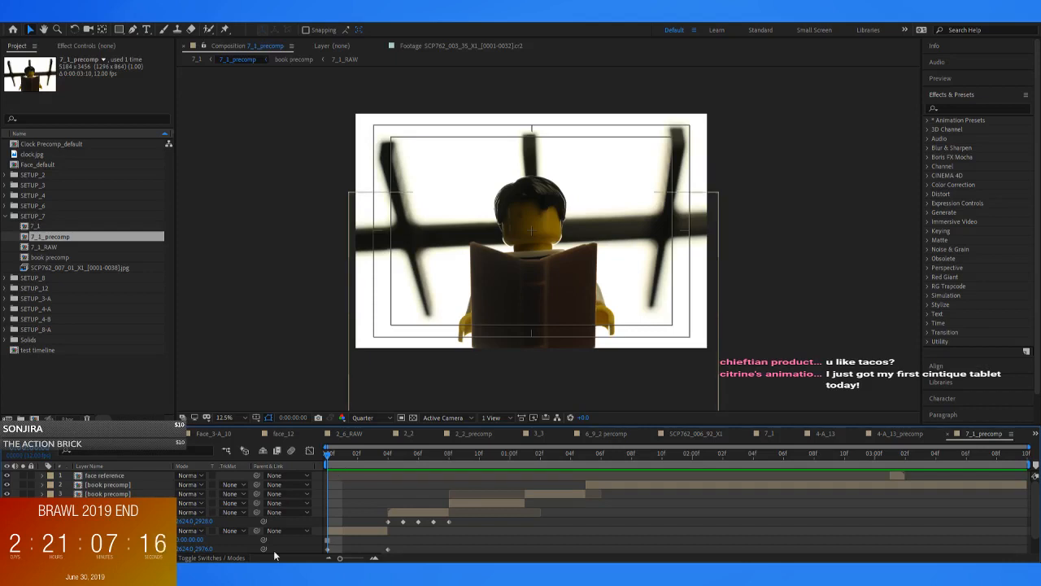
Examine 7_1_precomp's layer stack in an enlarged timeline, checking the face reference, book precomp, background and 7_1_RAW layers
scroll(385, 511, "down", 1)
left_click(372, 509)
key("grave")
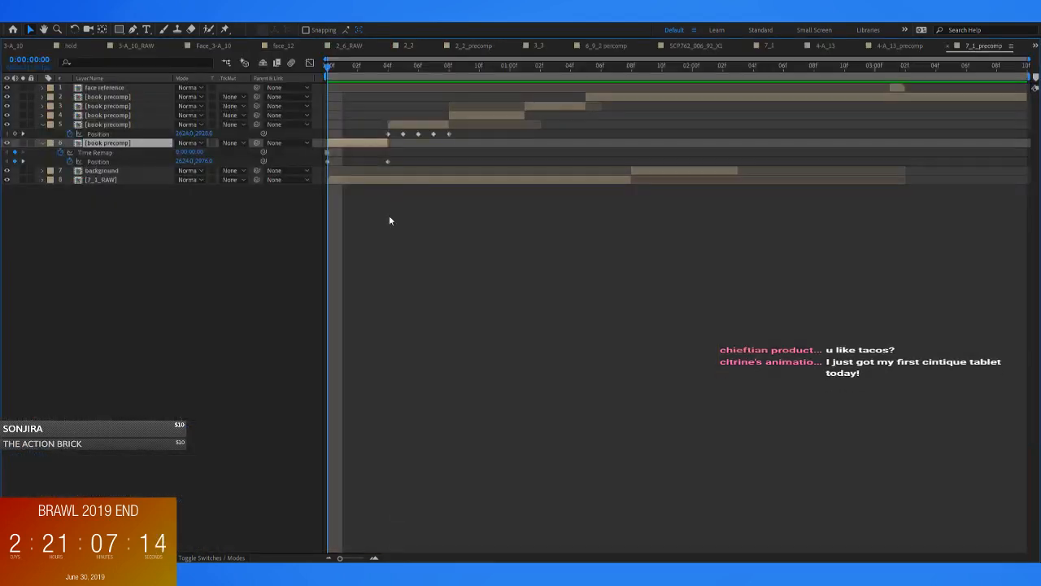
left_click(469, 209)
left_click(128, 180)
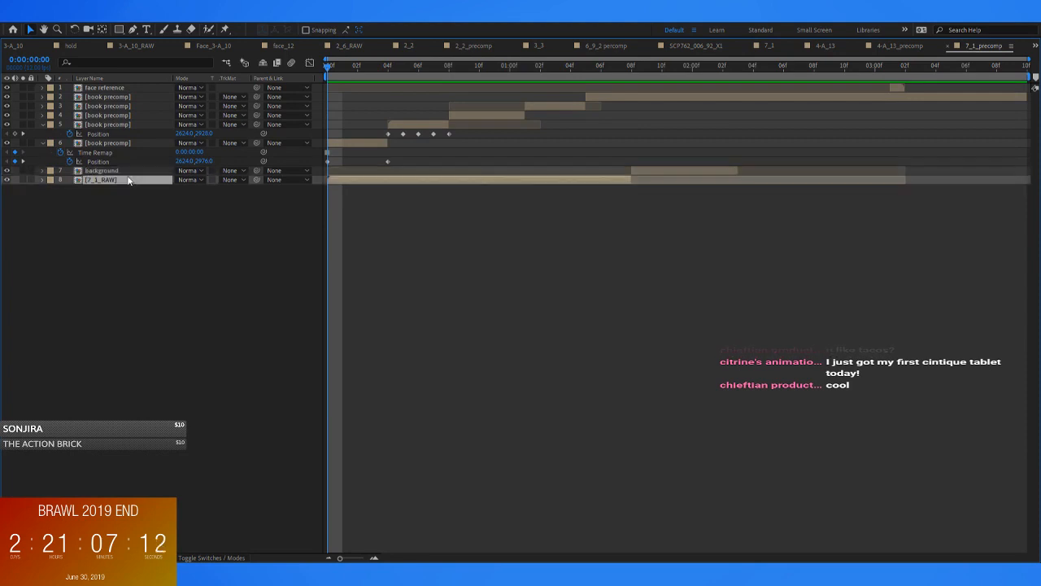
left_click(114, 98)
left_click(116, 87)
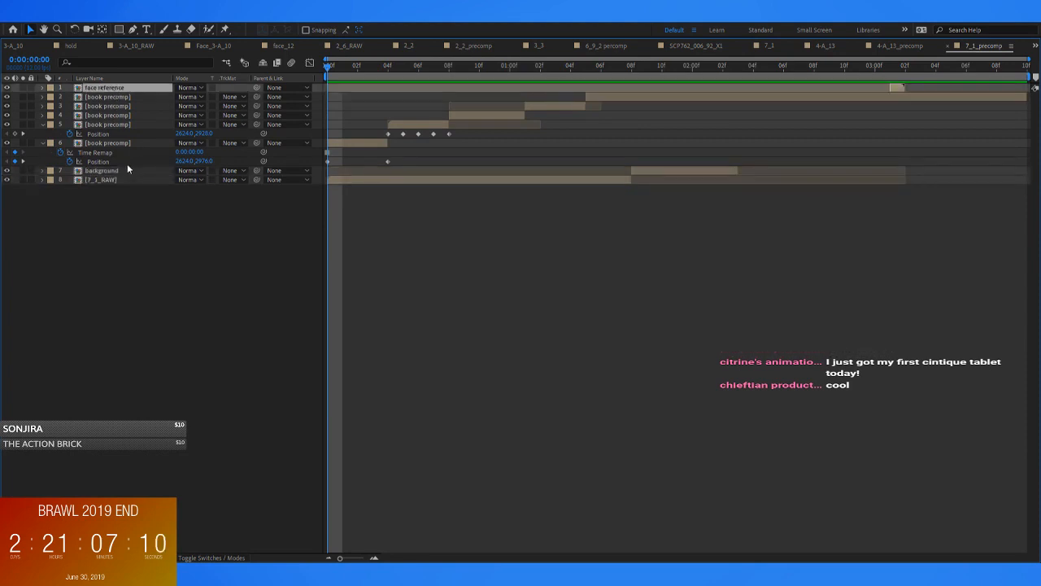
left_click(124, 181)
left_click(113, 125)
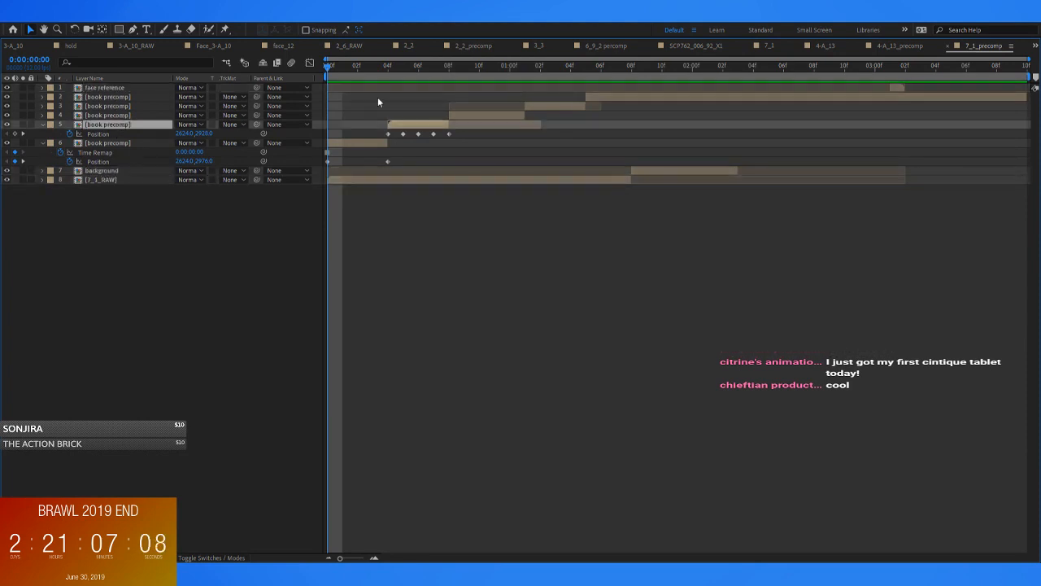
left_click(145, 170)
key("grave")
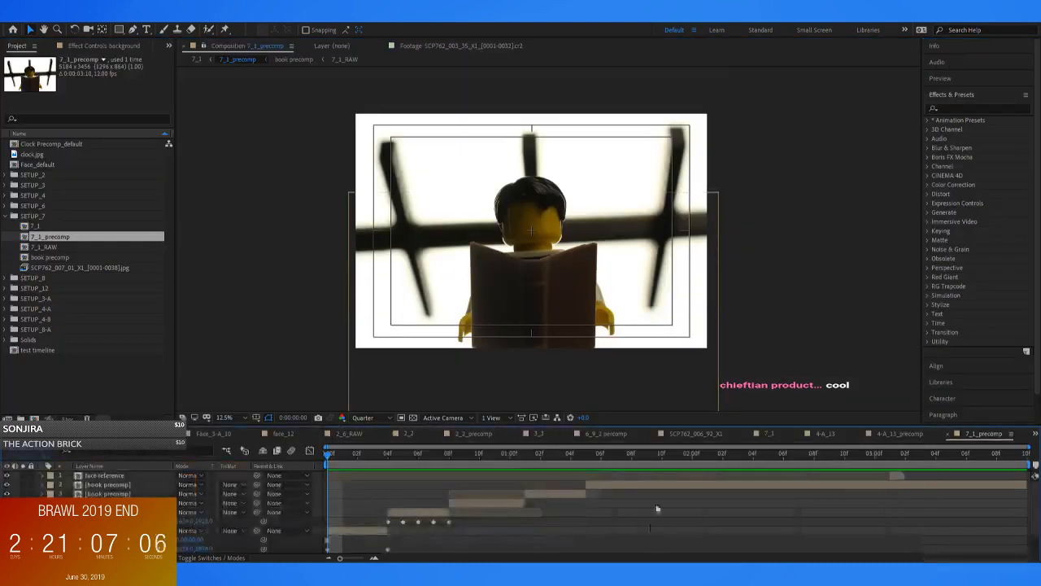
Move the background layer beneath 7_1_RAW, select 7_1_RAW, and return the playhead to the first frame
left_click_drag(636, 454, 341, 465)
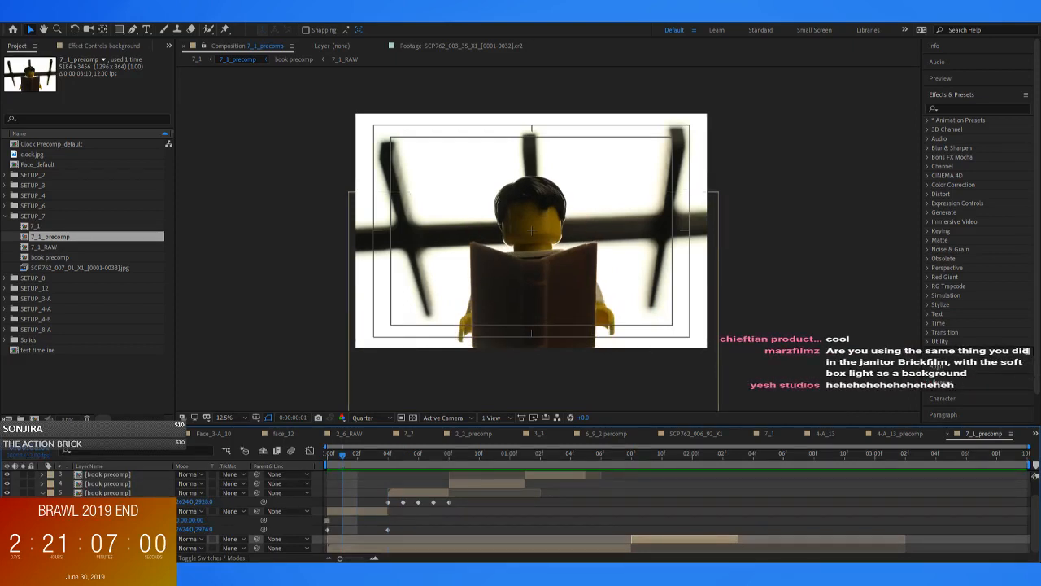
left_click_drag(106, 539, 105, 552)
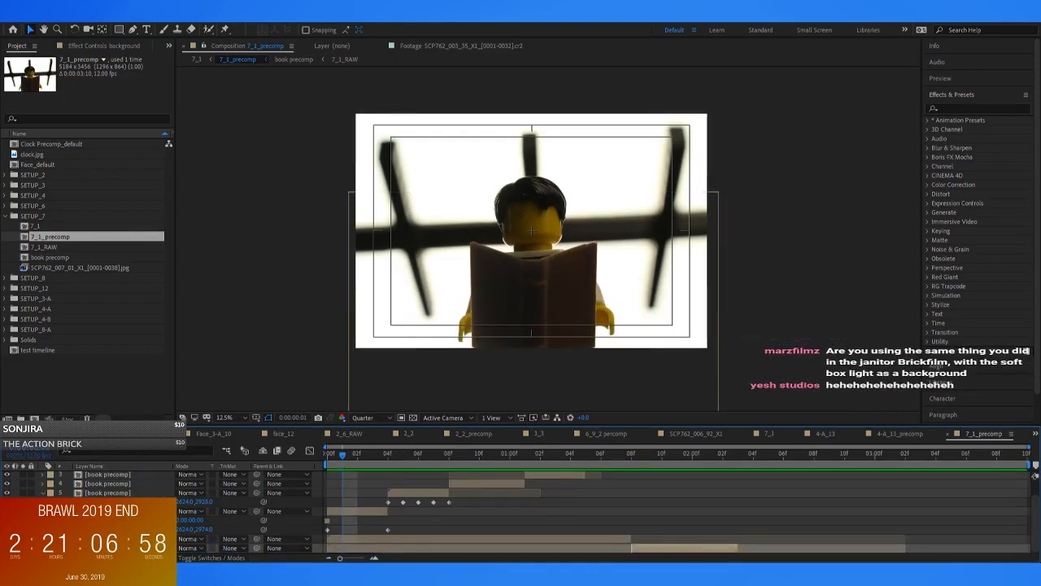
left_click(106, 539)
mouse_move(341, 462)
left_mouse_down()
mouse_move(459, 463)
mouse_move(328, 463)
left_mouse_up()
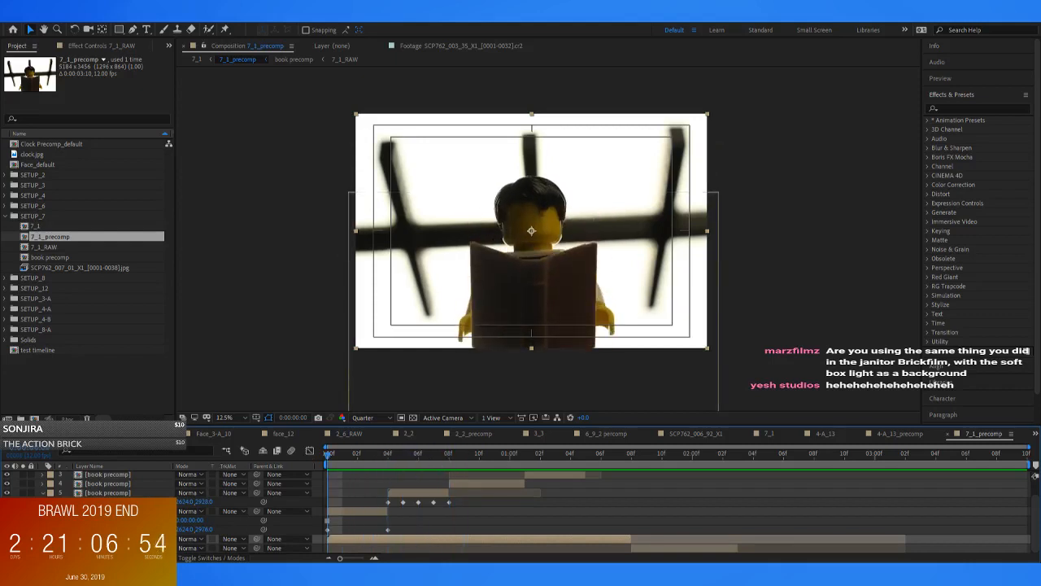
Play 7_1_precomp from the first frame to watch the book being held and raised
key("space")
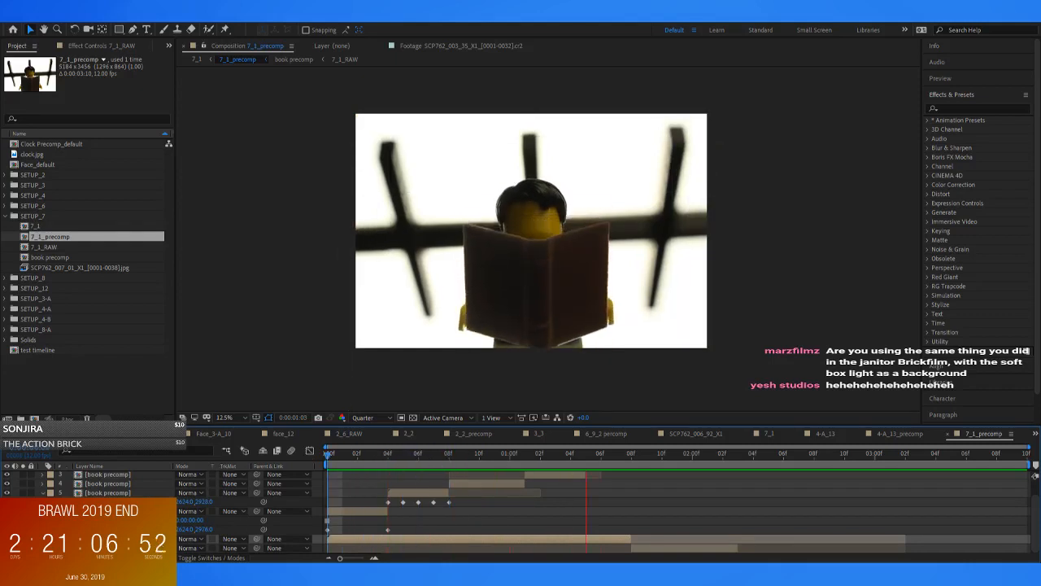
left_click_drag(339, 446, 199, 441)
key("space")
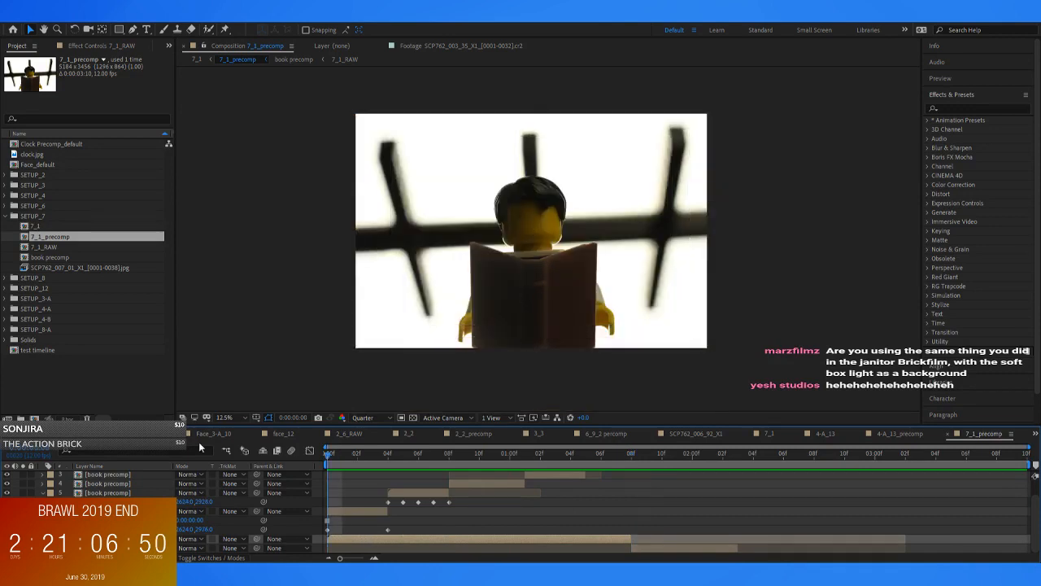
key("space")
Split the 7_1_RAW layer at 0:00:00:04 and rename its opening segment "hold"
key("Page_Up")
key("Page_Up")
key("Page_Up")
key("Page_Up")
key("Page_Up")
key("Page_Up")
key("Page_Up")
key("Page_Up")
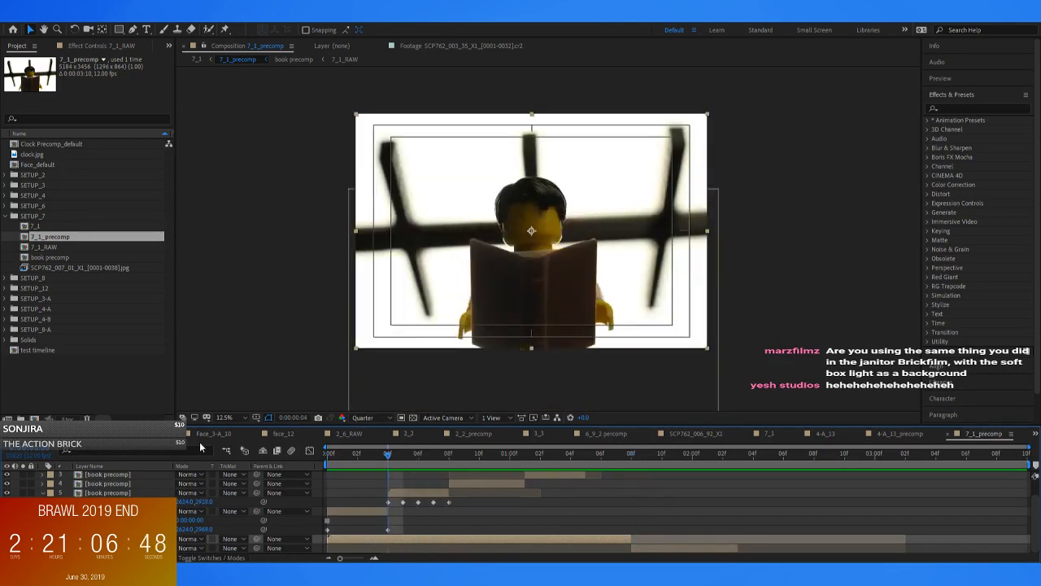
key("Page_Down")
key("Page_Down")
key("Page_Down")
key("Page_Down")
key("Page_Down")
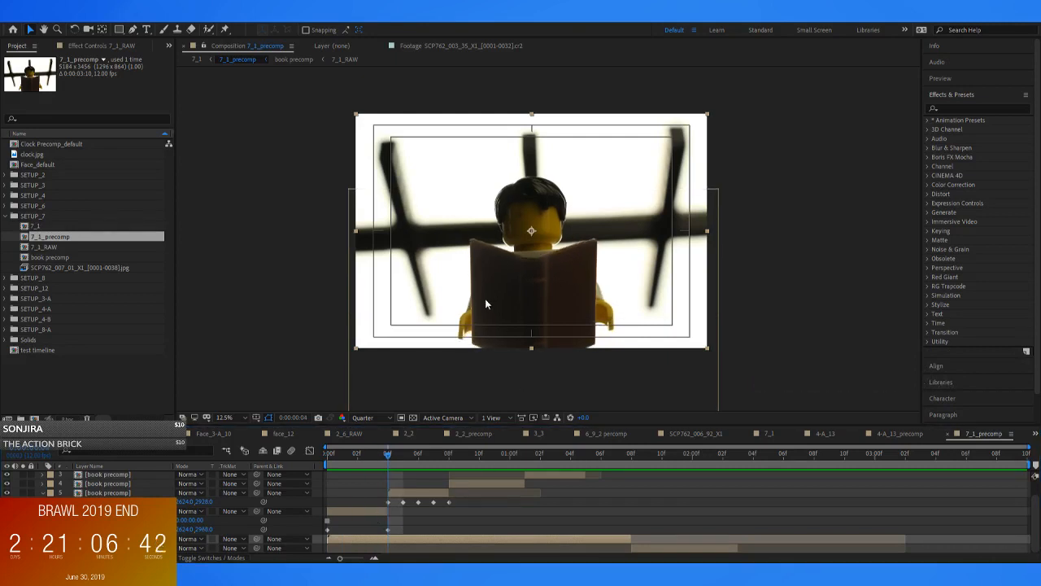
left_click(398, 502)
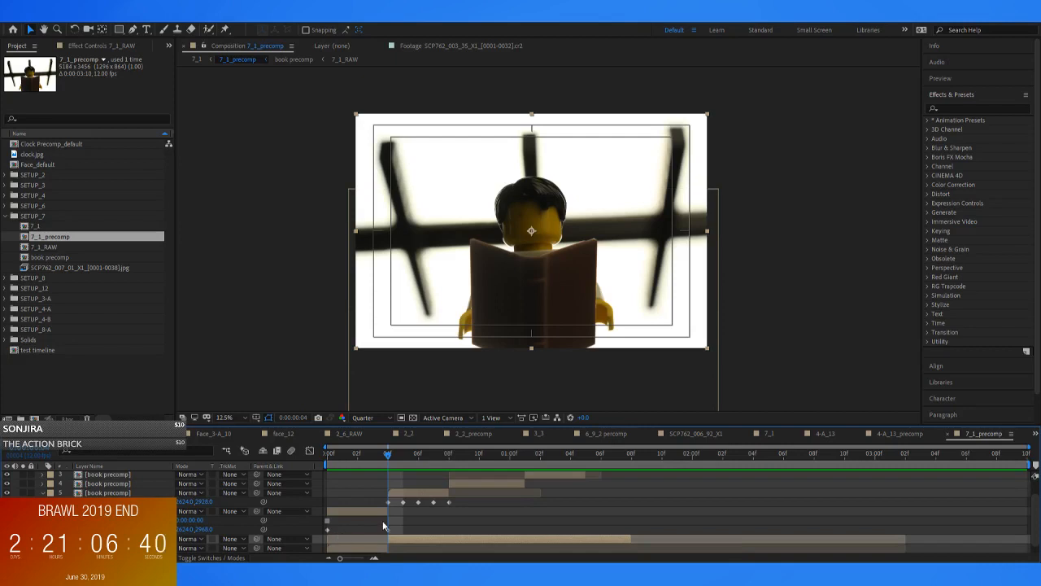
scroll(383, 521, "down", 1)
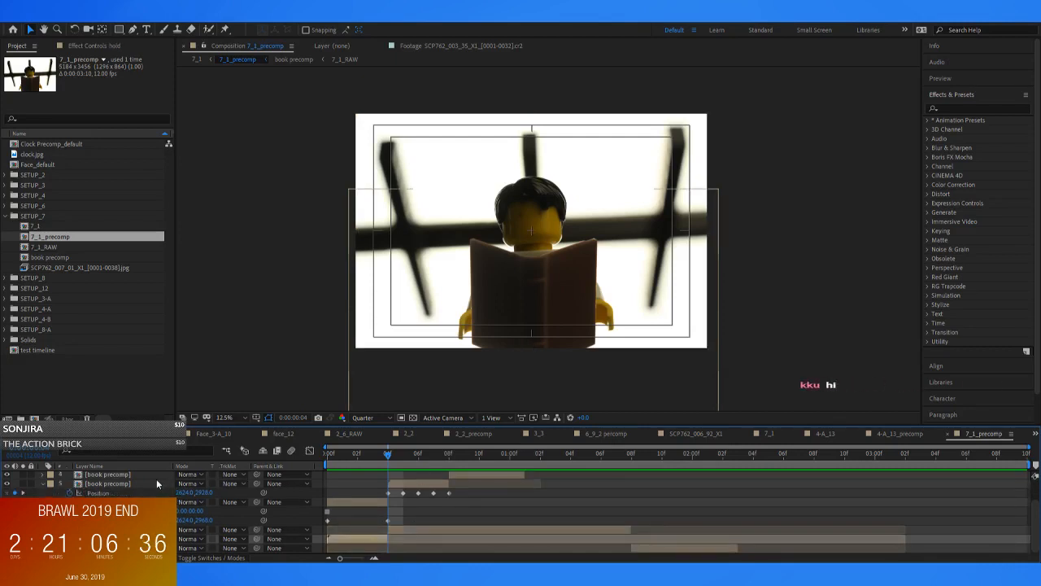
Rename the layer 5 book precomp, which starts at 0:00:00:04, as "raisebook"
left_click(126, 467)
left_click(126, 467)
left_click(122, 485)
key("Return")
type("raw")
key("BackSpace")
type("isebook")
key("Return")
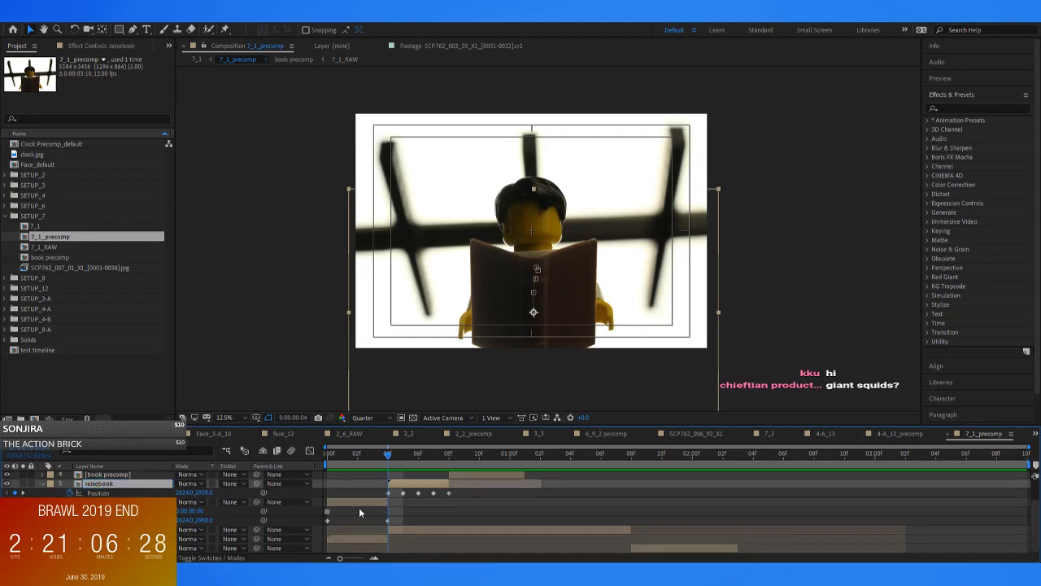
Split the remaining 7_1_RAW layer at 0:00:00:08 and rename the segment between frames 4 and 8 "raise"
left_click(412, 512)
left_click(413, 528)
left_click_drag(416, 458, 447, 462)
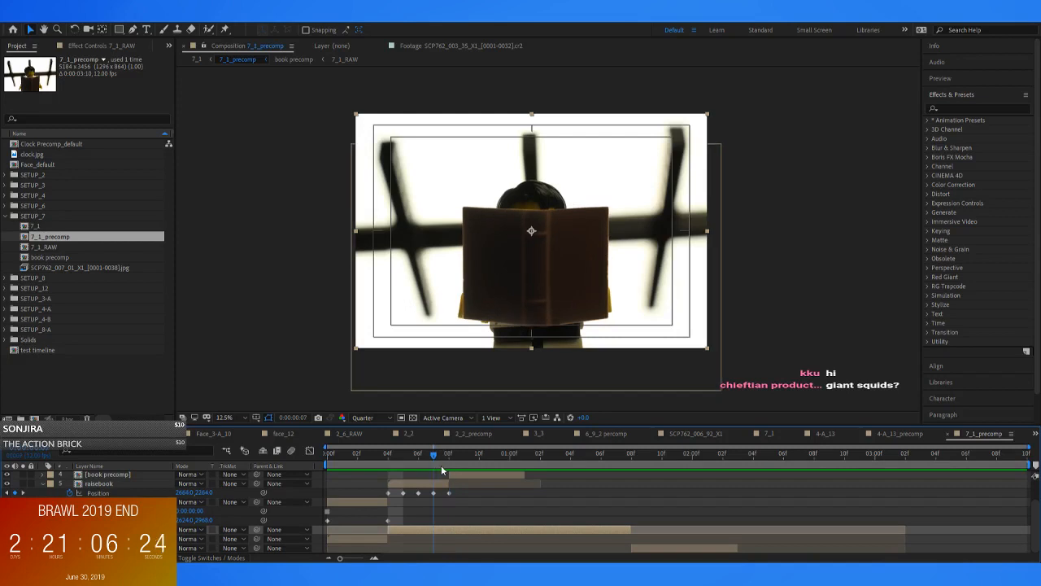
key("ctrl+shift+d")
left_click(431, 536)
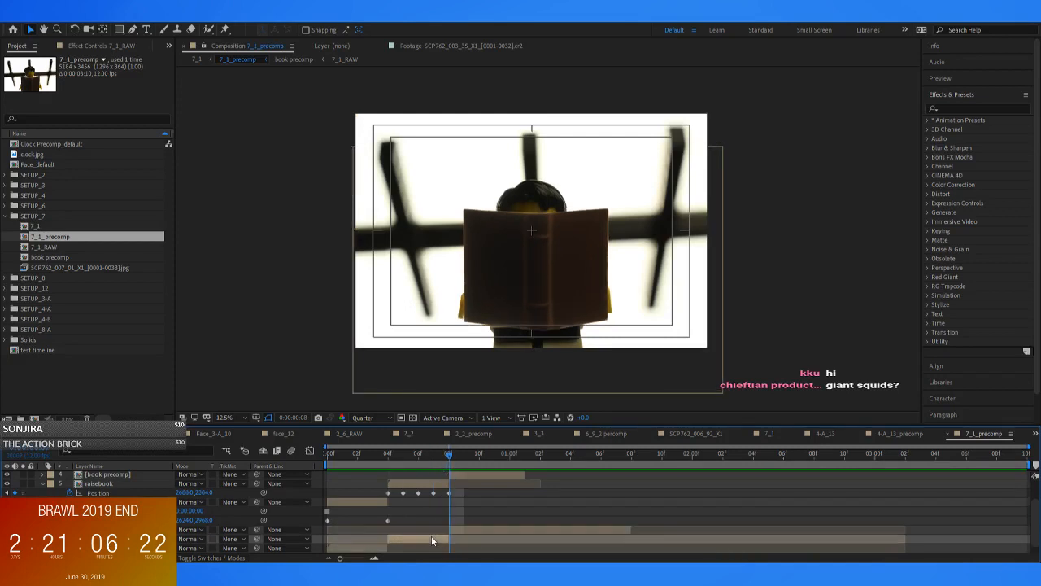
left_click_drag(412, 454, 388, 459)
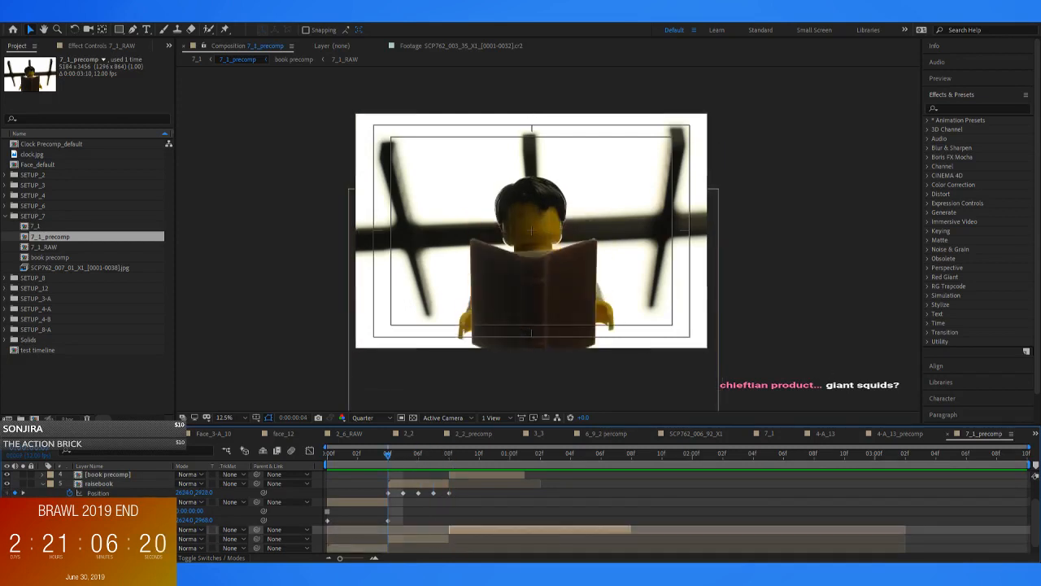
type("raise")
key("Return")
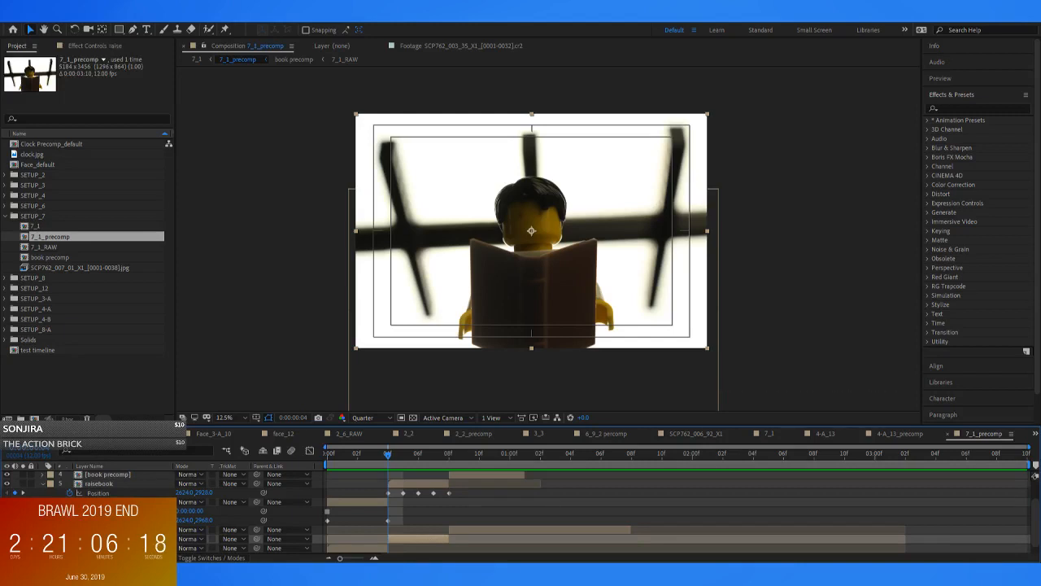
Rename the book precomp layer covering the first four frames as "holdbook"
left_click(119, 502)
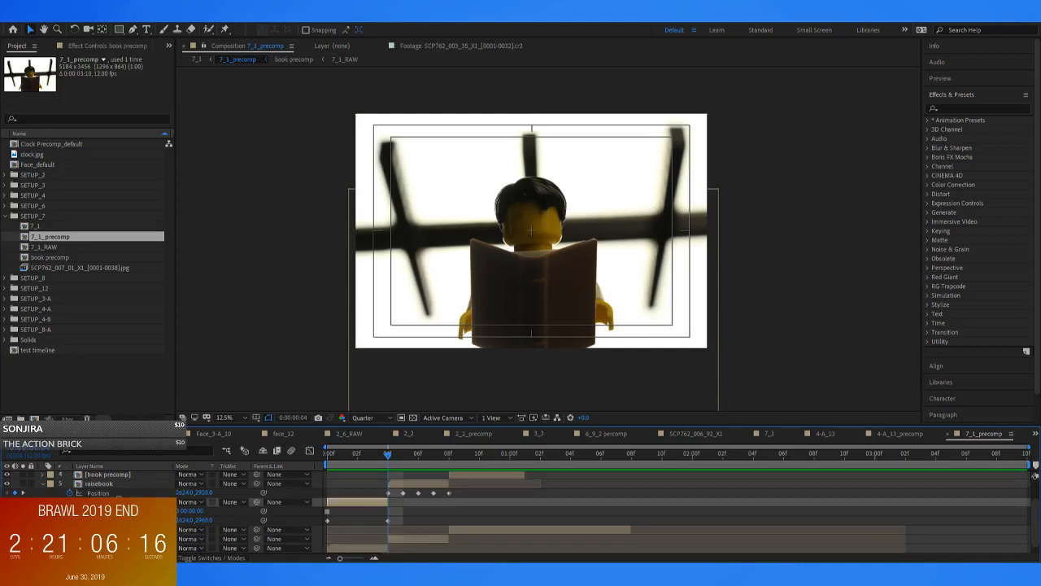
type("holdbook")
key("Return")
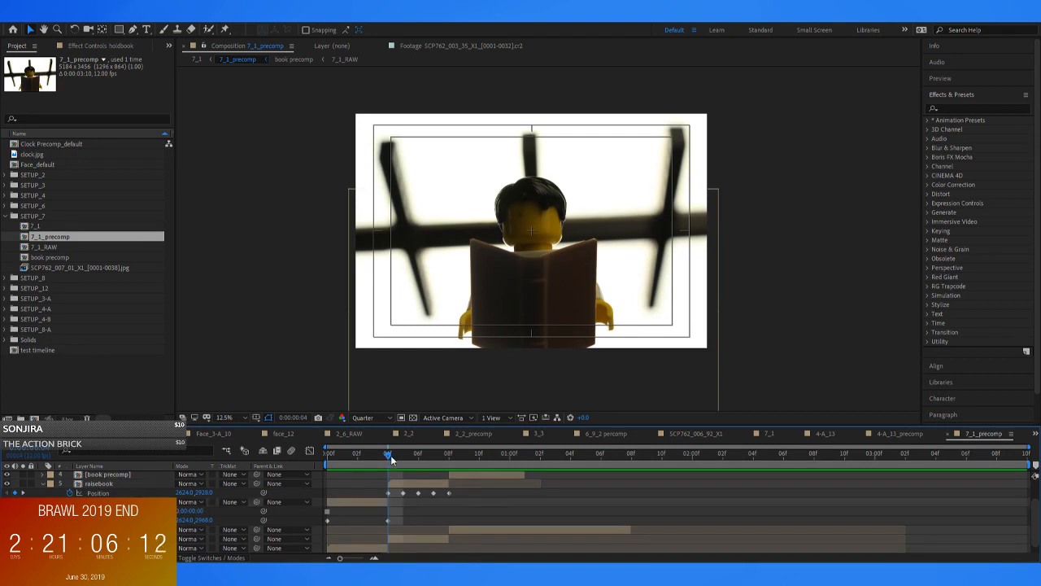
Rename the 7_1_RAW segment starting at 0:00:00:08 as "holdup" and scrub to 0:00:01:02
left_click_drag(389, 454, 449, 465)
left_click(460, 527)
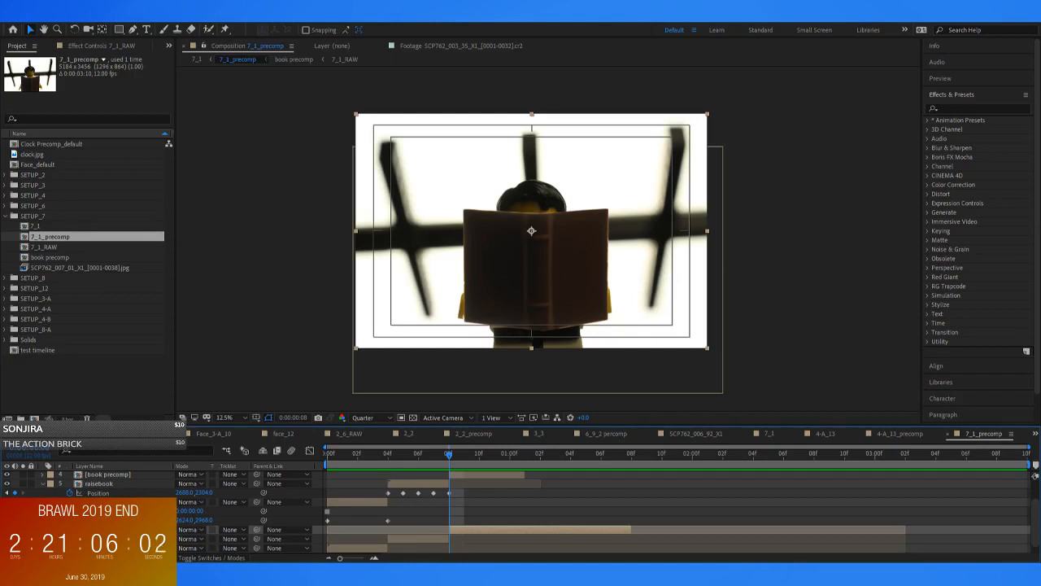
left_click_drag(440, 457, 544, 485)
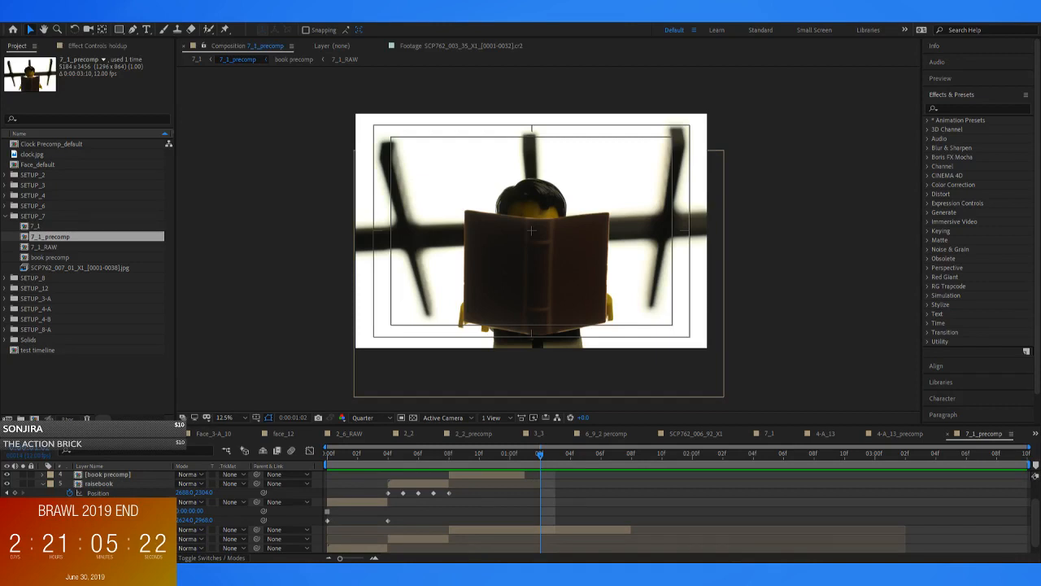
Trim the start of the holdup layer to 0:00:00:09 and extend the raise layer's end to meet it
left_click_drag(330, 454, 461, 462)
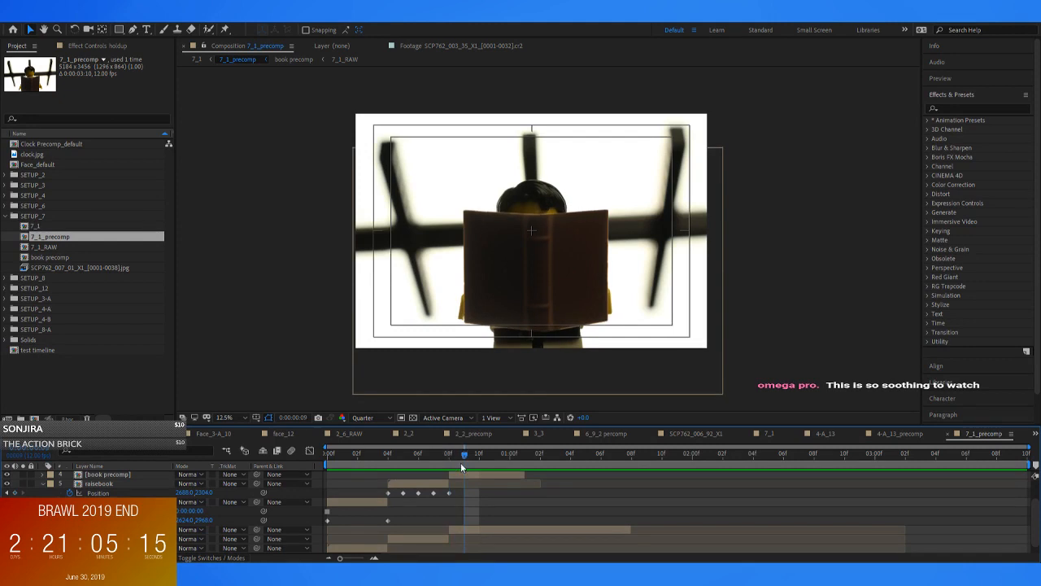
left_click(460, 530)
left_click(447, 540)
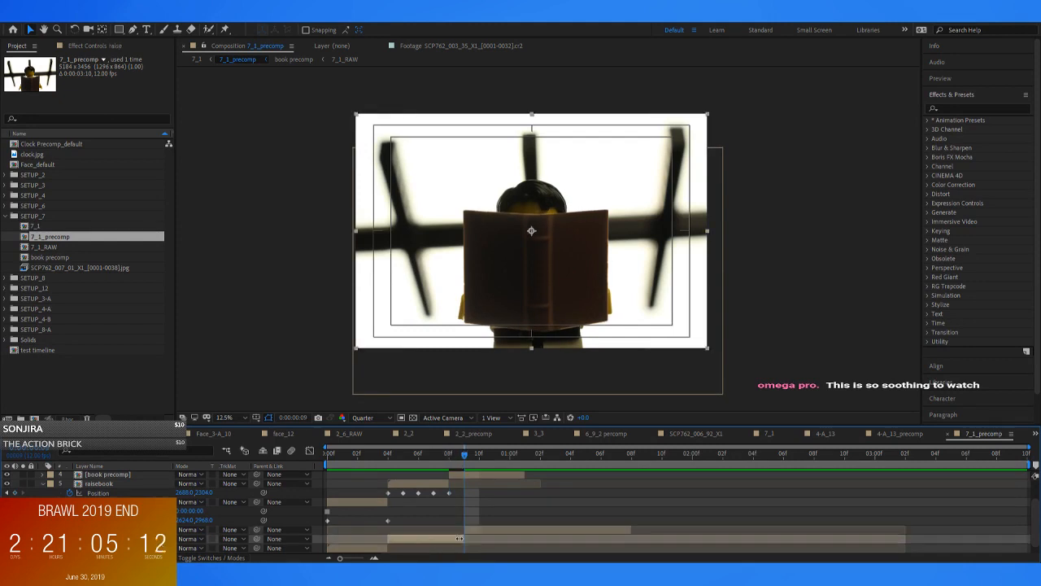
Try to trim the book precomp layer's start to 0:00:00:10 and extend raisebook's end past 0:00:00:08
left_click(446, 472)
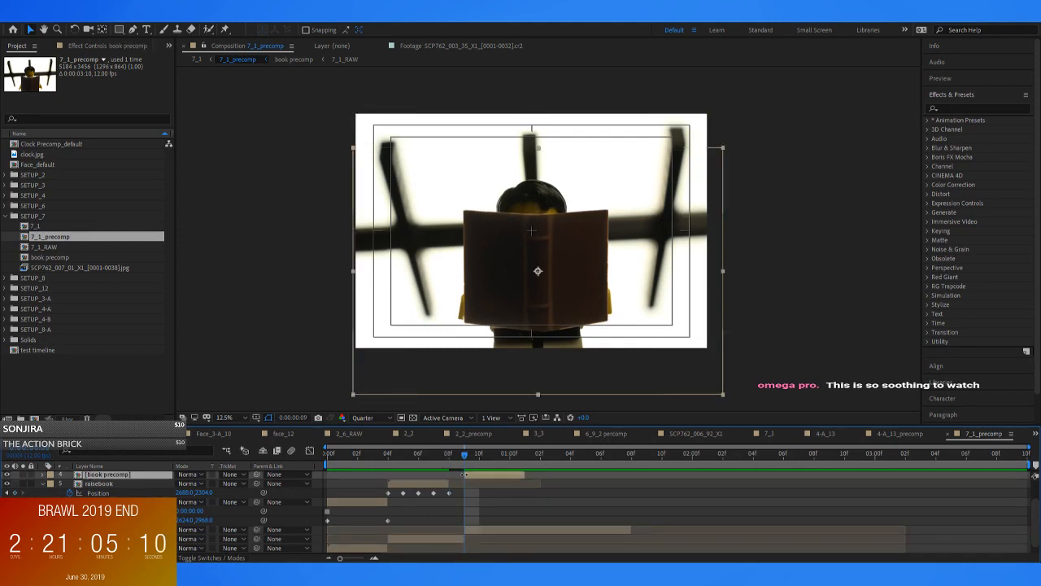
left_click(449, 482)
left_click_drag(461, 457, 476, 477)
scroll(475, 476, "up", 2)
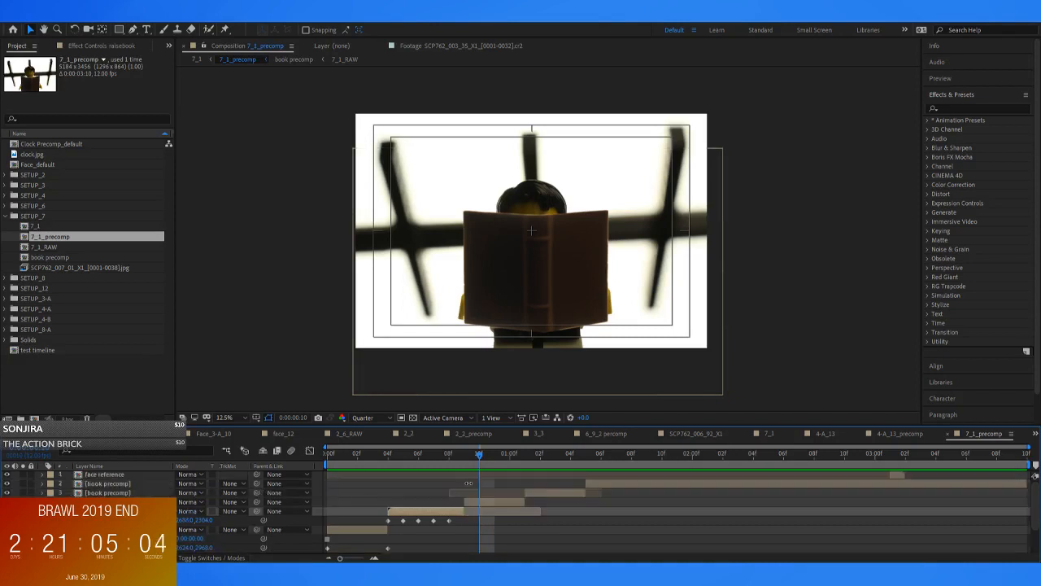
left_click(475, 502)
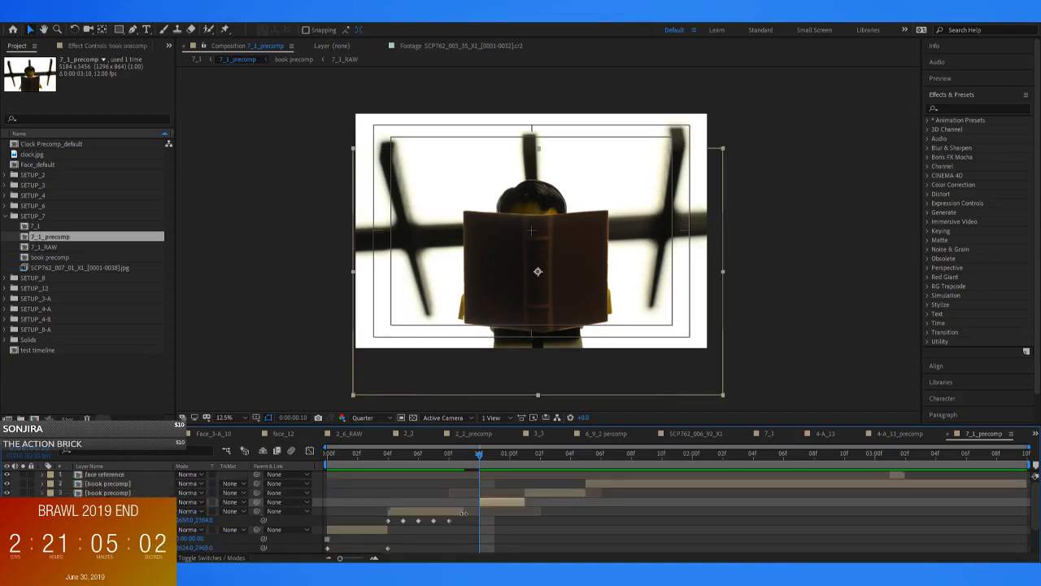
left_click(477, 513)
mouse_move(480, 452)
left_mouse_down()
mouse_move(454, 457)
mouse_move(480, 466)
left_mouse_up()
left_click_drag(477, 511, 449, 502)
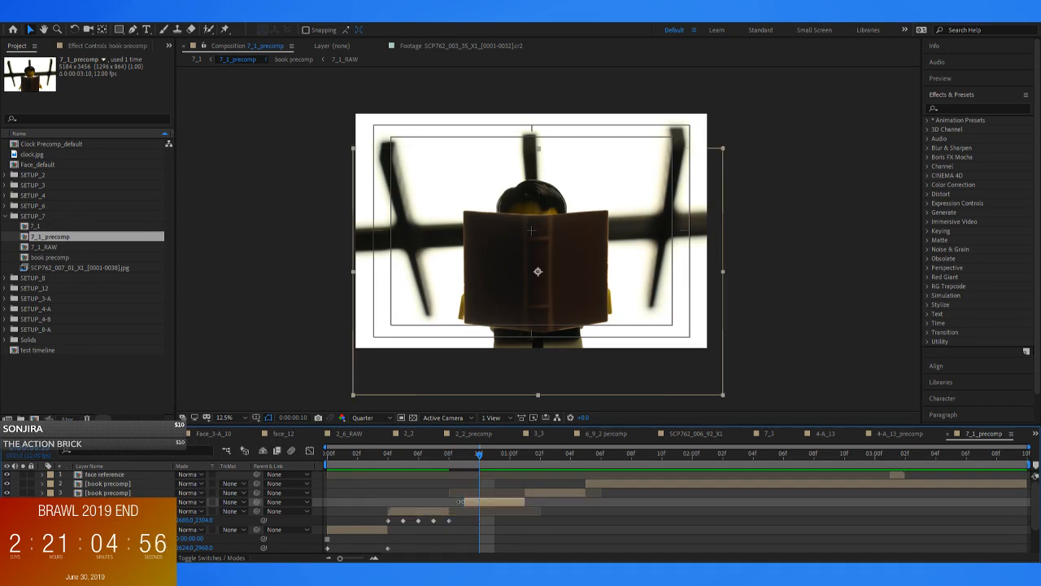
Split the book precomp layer that follows raisebook at 0:00:00:10
key("ctrl+shift+d")
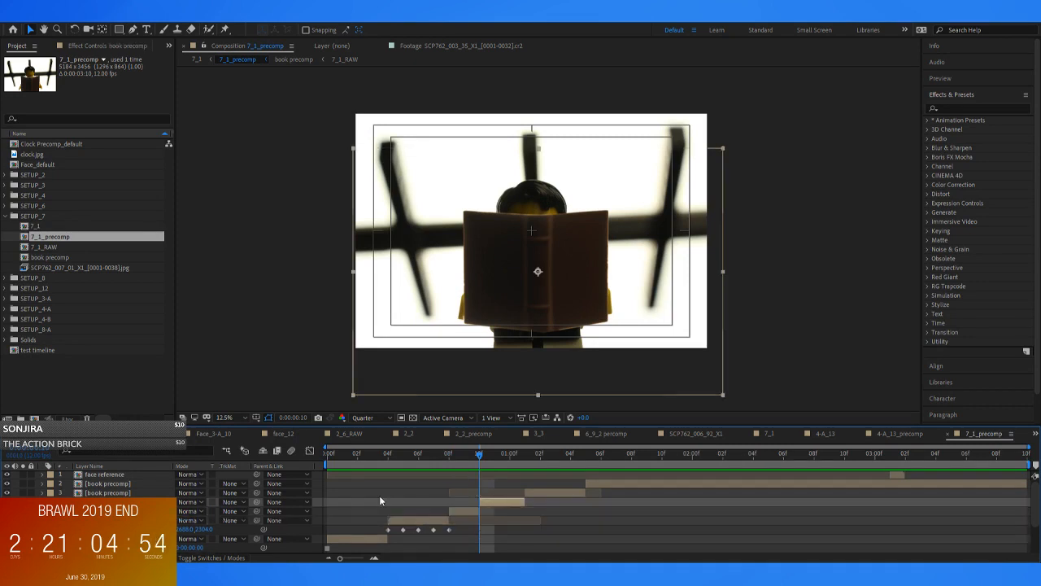
left_click(141, 493)
left_click(142, 482)
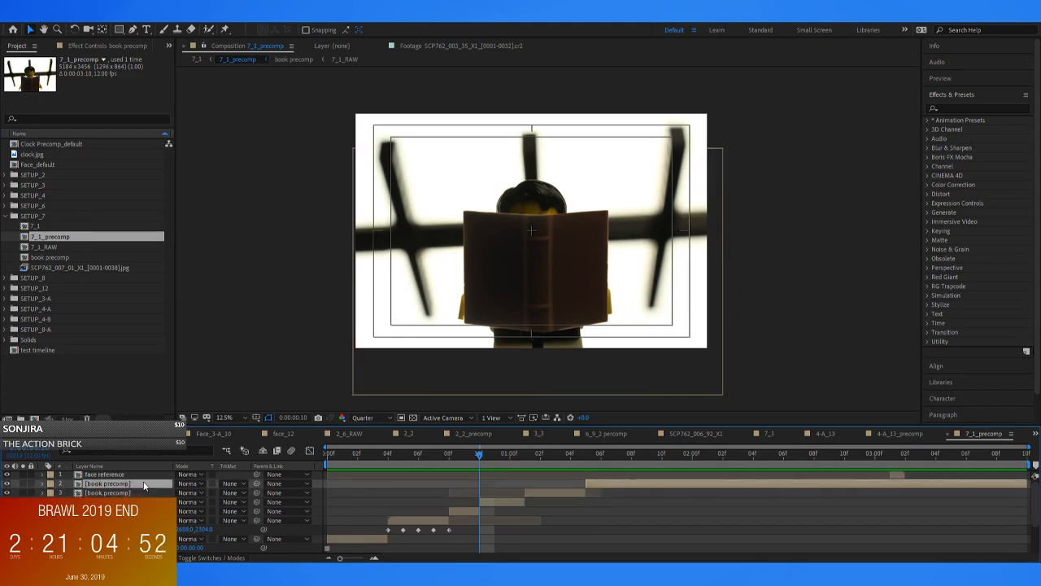
left_click(556, 458)
left_click_drag(568, 465, 478, 484)
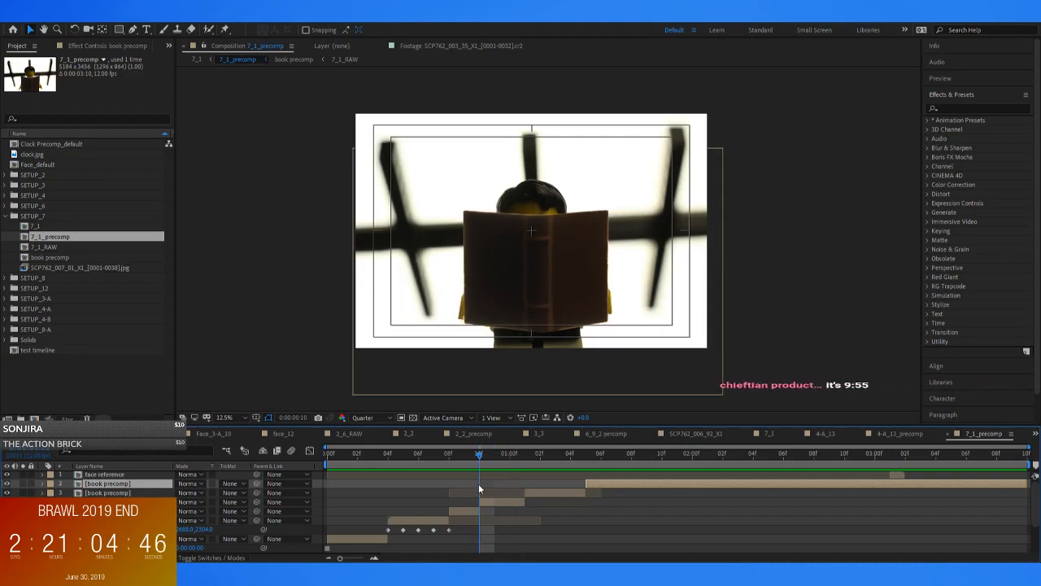
Split the holdup layer at 0:00:00:10 and its remaining part again at 0:00:01:01
scroll(515, 507, "down", 1)
left_click(488, 537)
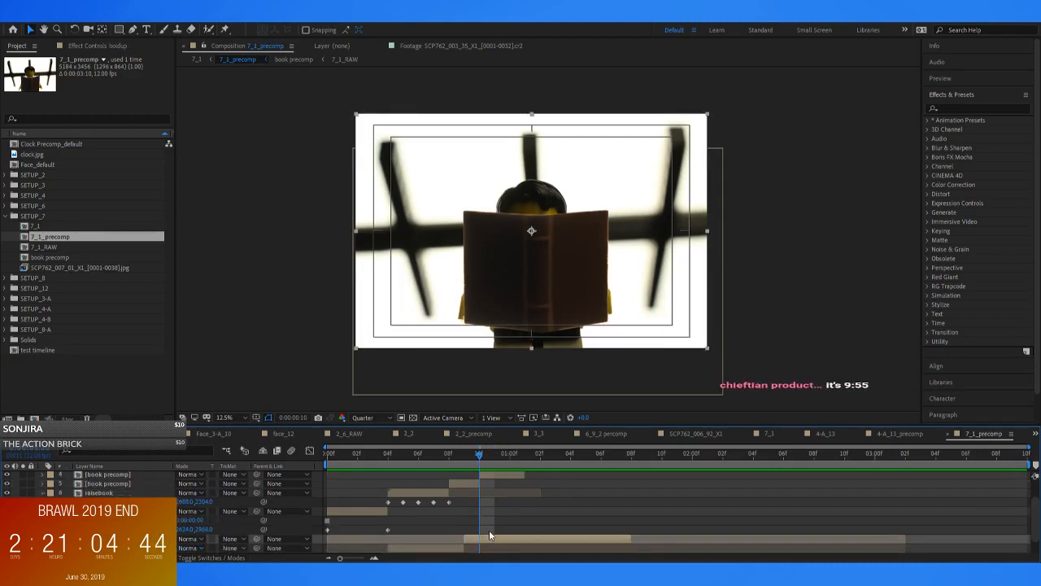
key("ctrl+shift+d")
scroll(490, 529, "down", 1)
scroll(495, 517, "up", 1)
left_click_drag(482, 455, 523, 465)
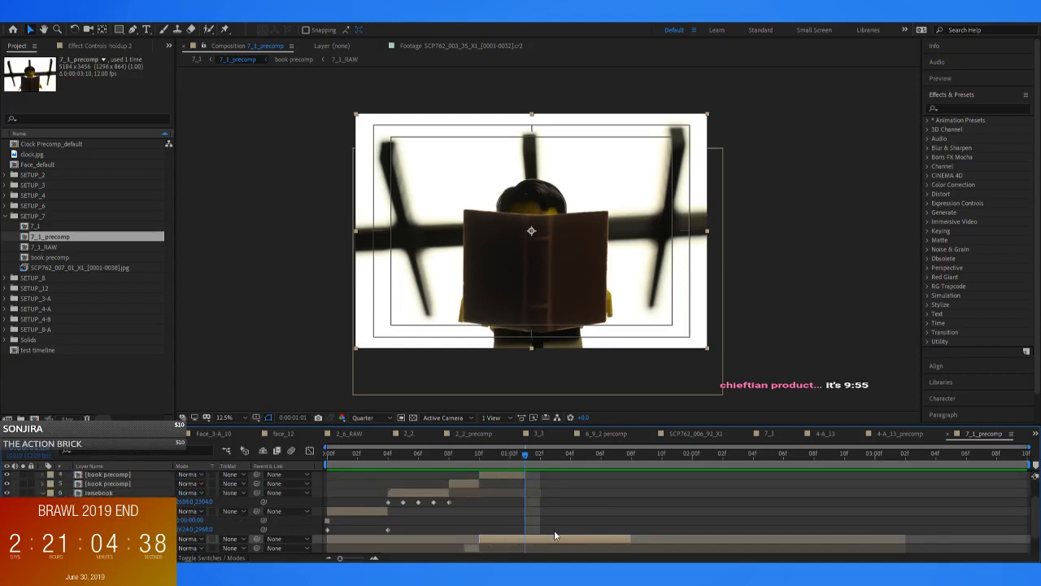
key("ctrl+shift+d")
Hide the title/action safe guides and rename the book precomp segment between 0:00:00:10 and 0:00:01:01 "holdbookup"
left_click(509, 474)
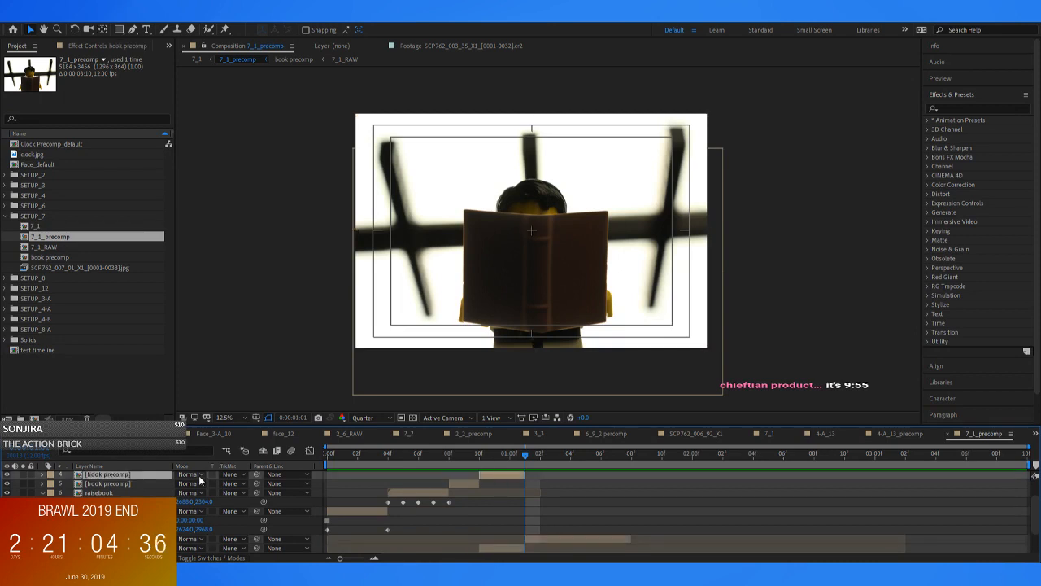
key("apostrophe")
left_click(108, 492)
left_click(109, 485)
left_click(116, 476)
key("Return")
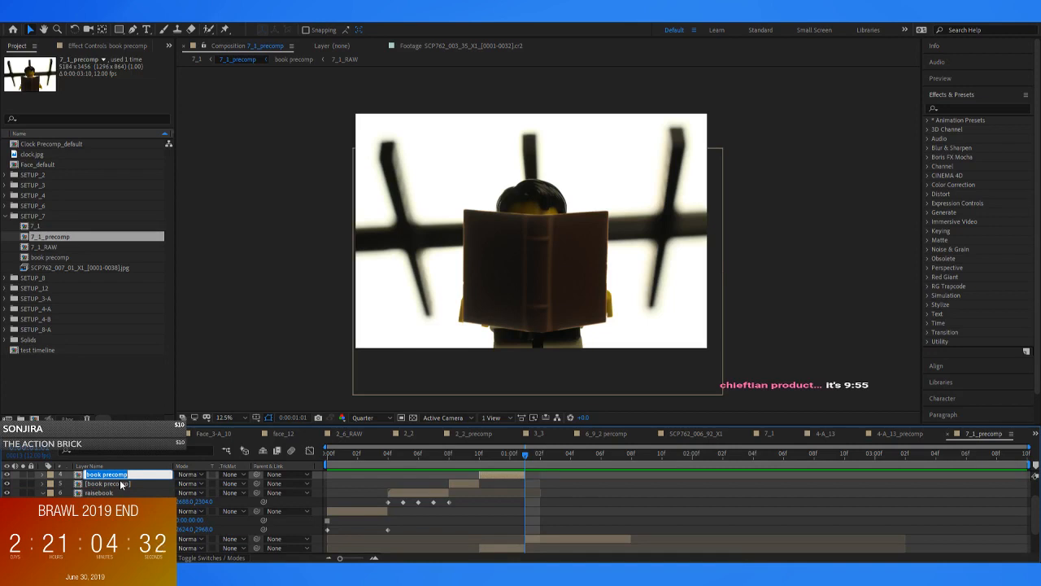
type("holdbookup")
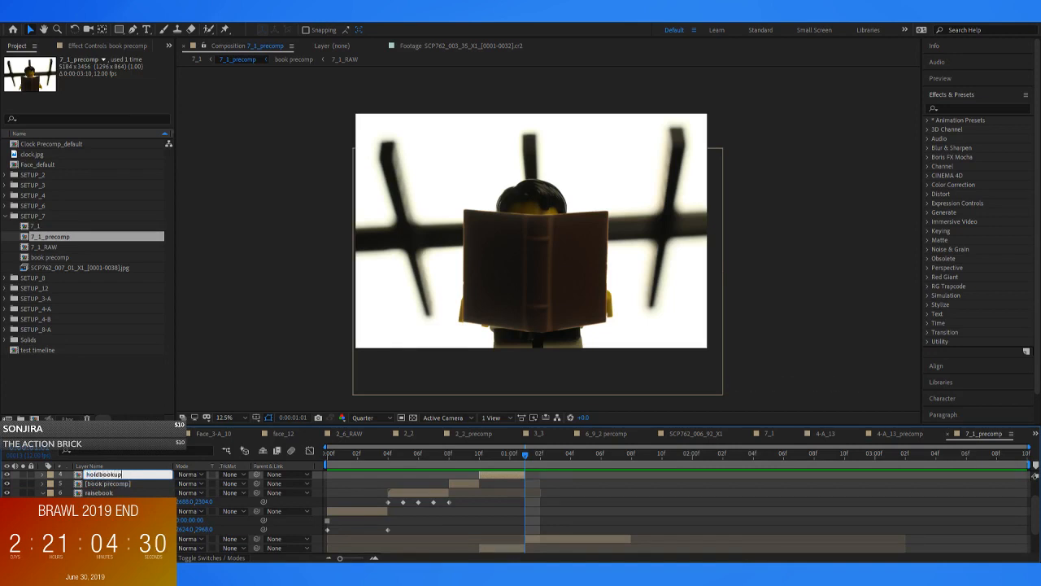
key("Return")
Preview the animation up to 0:00:00:10 and inspect the holdup 2 and holdbookup segments starting there
left_click(481, 459)
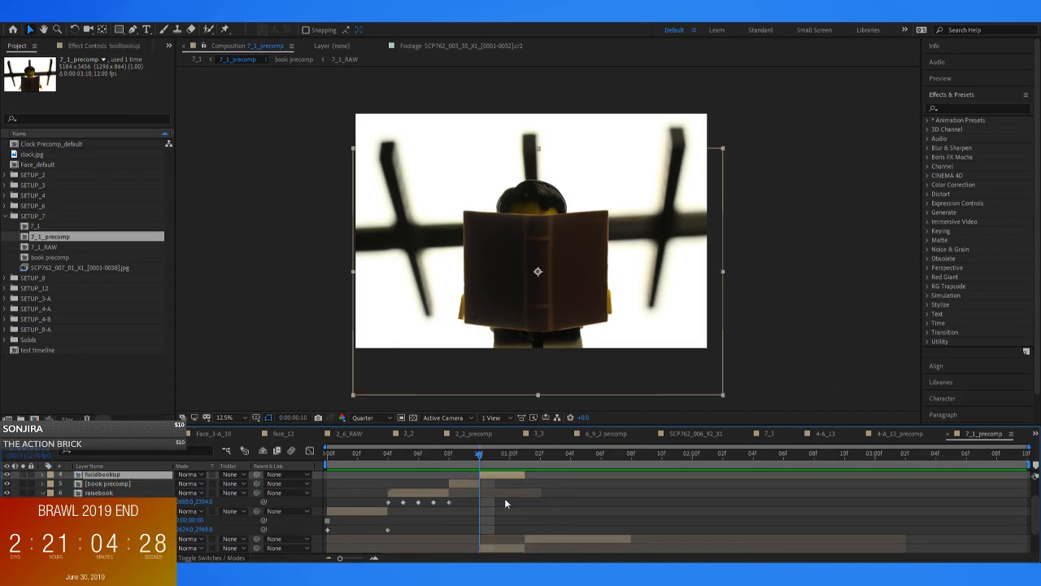
left_click(491, 549)
scroll(521, 511, "down", 1)
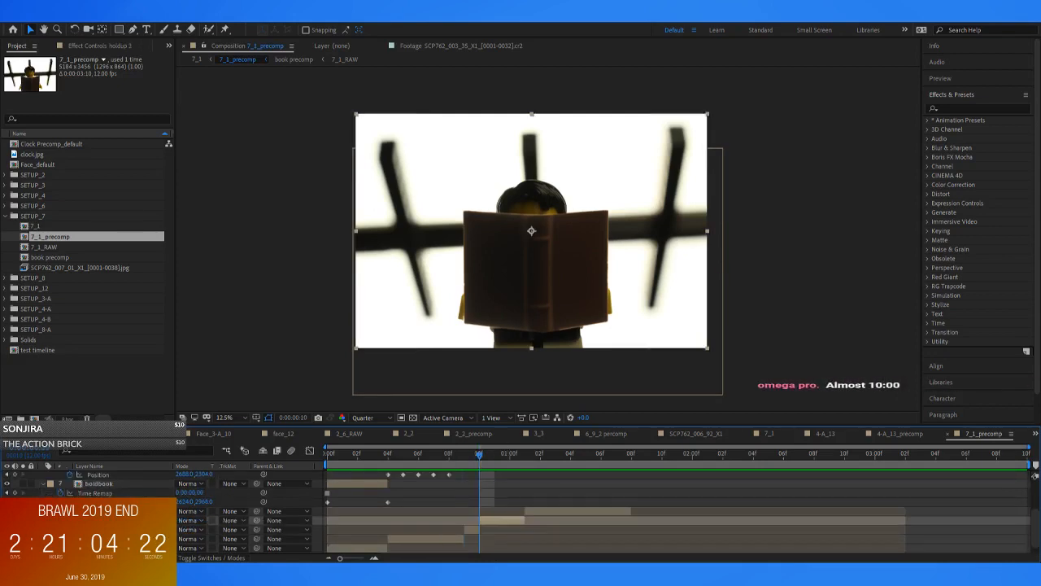
scroll(545, 507, "up", 3)
left_click(504, 503)
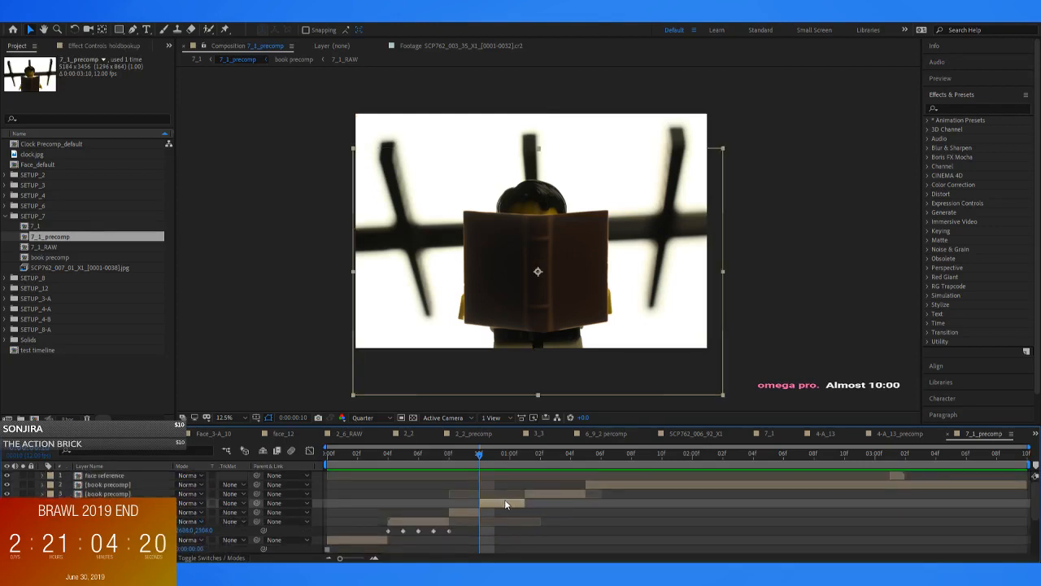
key("space")
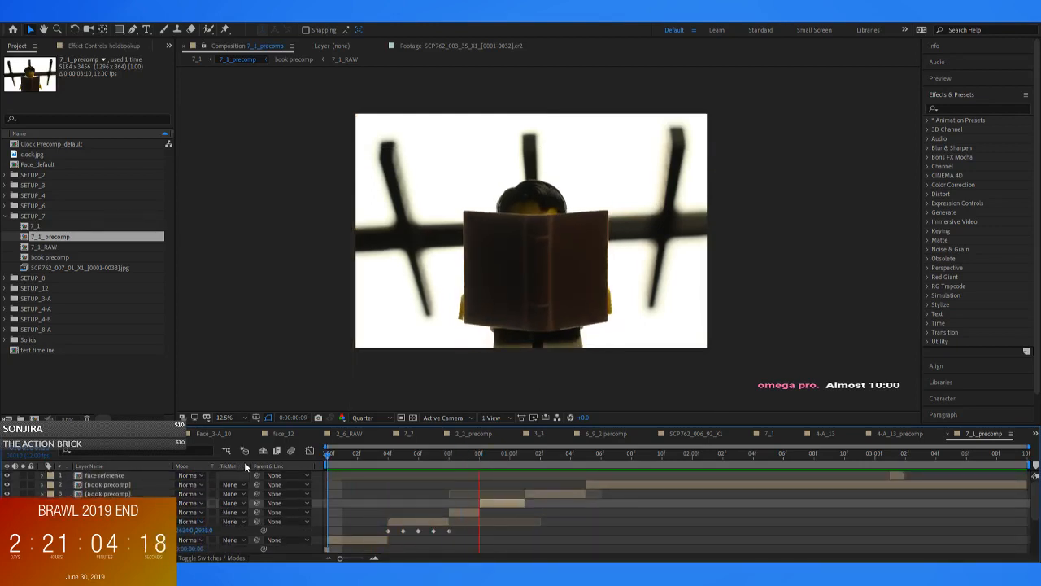
left_click(477, 454)
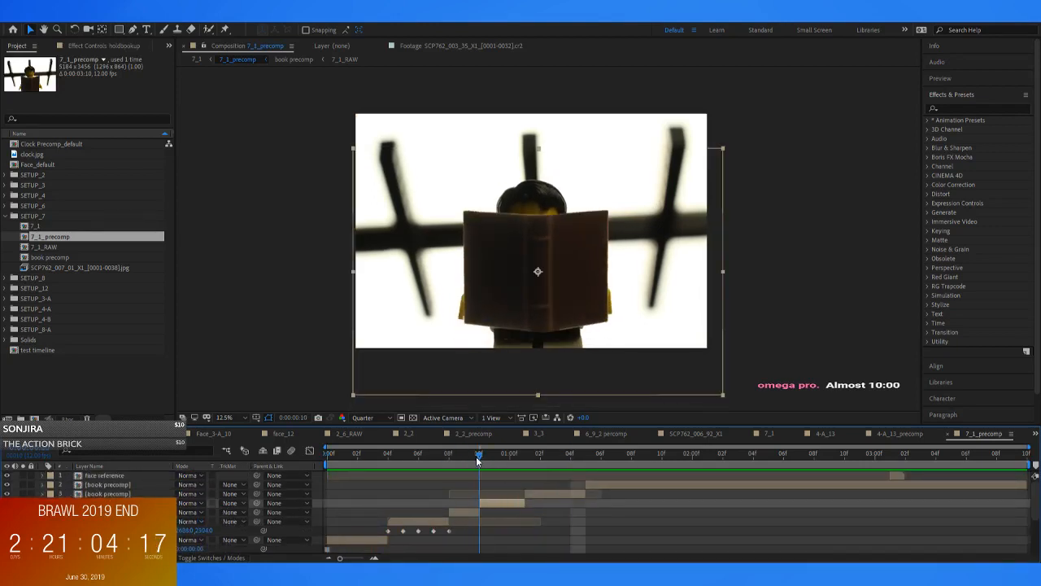
Extend the 7_1_precomp composition's duration to 0:00:07:00 and show its full length in the timeline
left_click(563, 493)
key("grave")
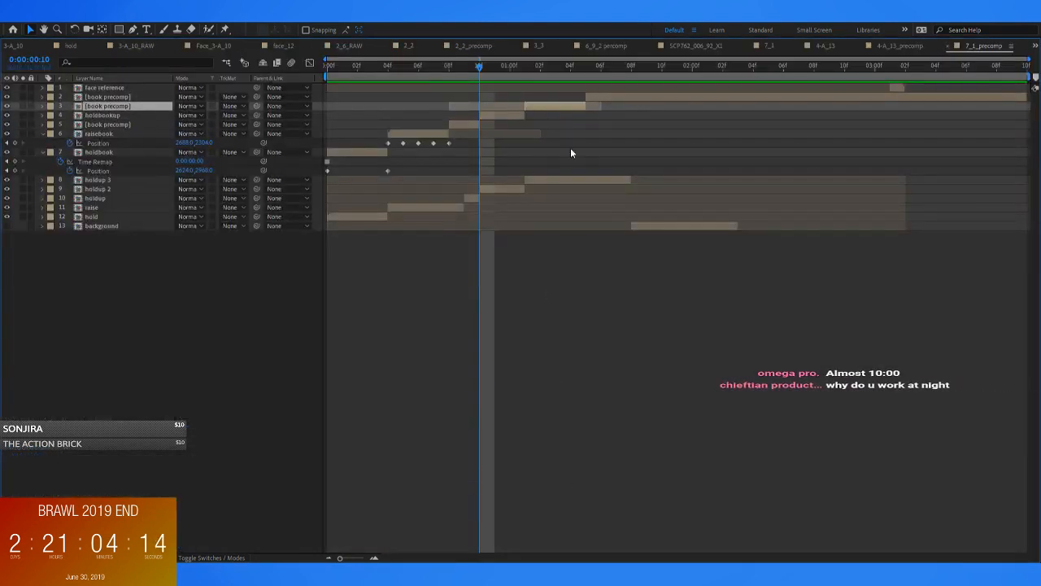
left_click(547, 180, "ctrl")
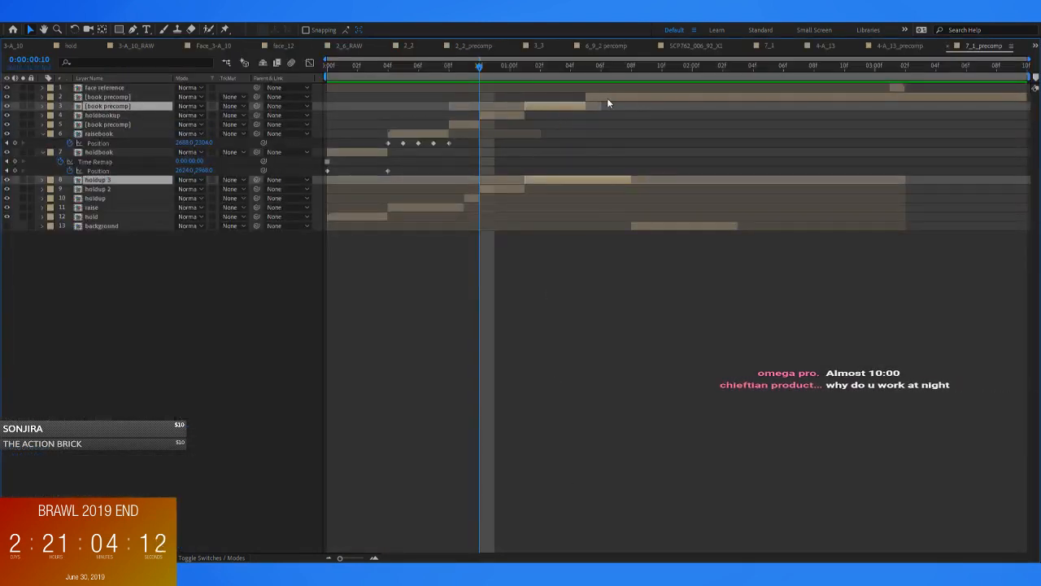
key("grave")
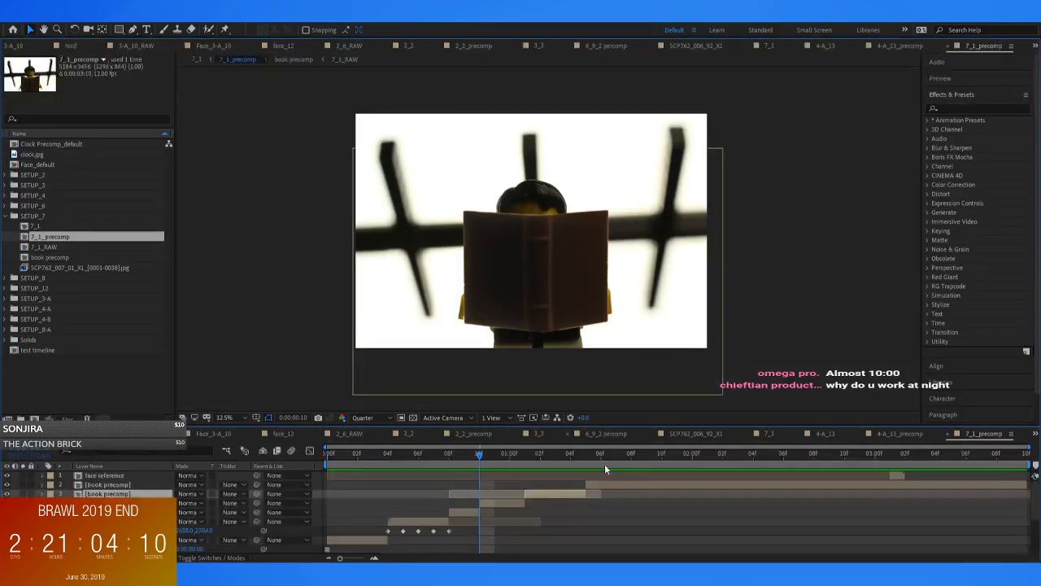
key("grave")
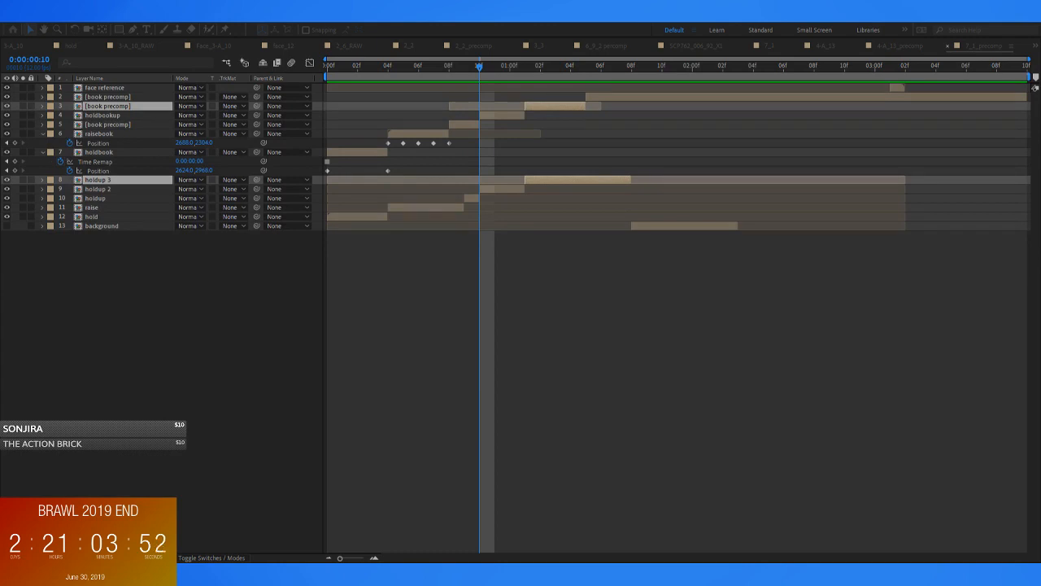
key("Return")
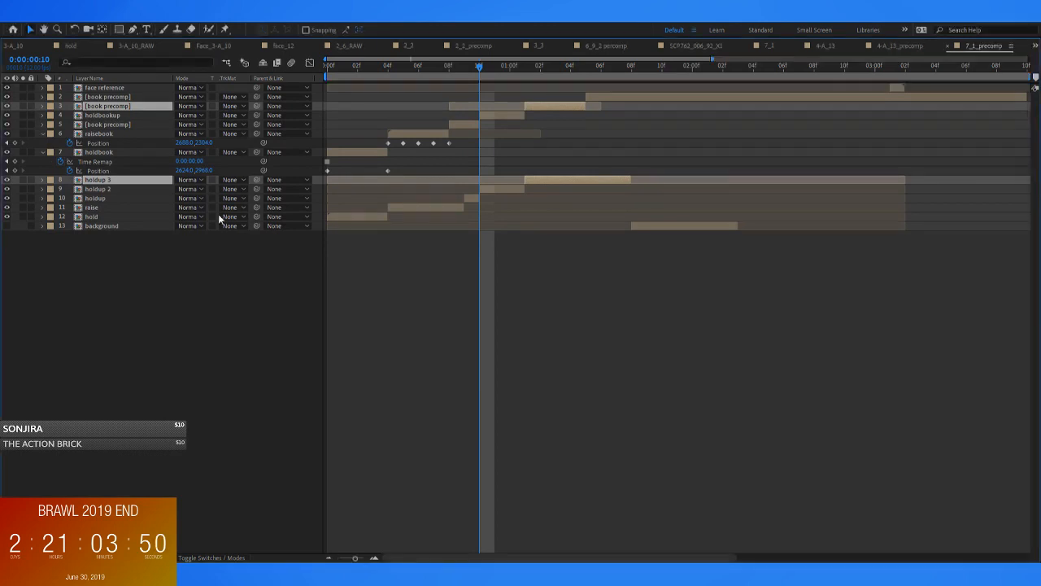
left_click_drag(354, 558, 337, 559)
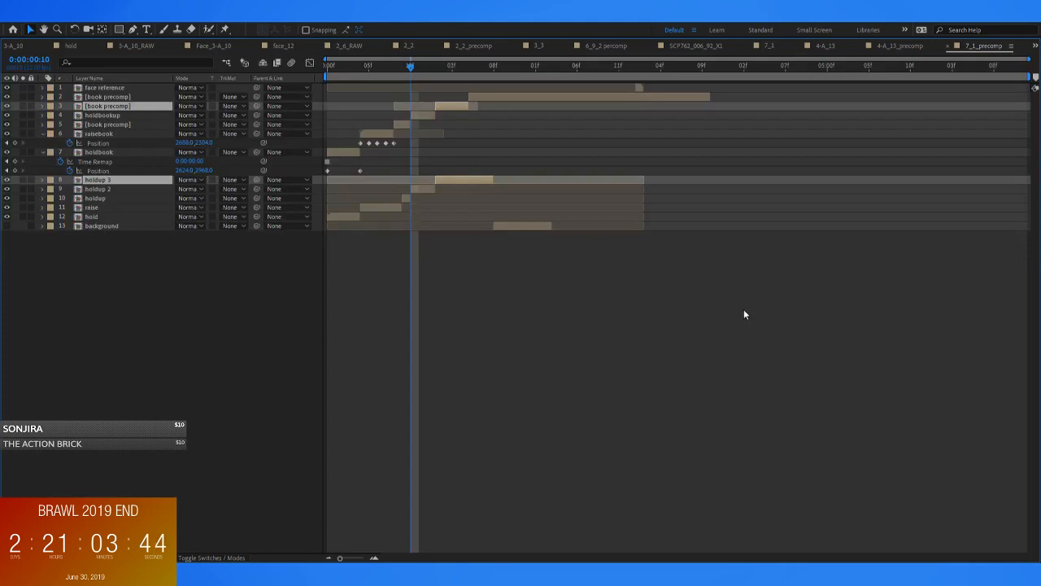
left_click(669, 306)
Examine the frames between 0:00:00:11 and 0:00:01:08 to compare the holdup 3 and remaining book precomp segments
left_click_drag(377, 70, 470, 93)
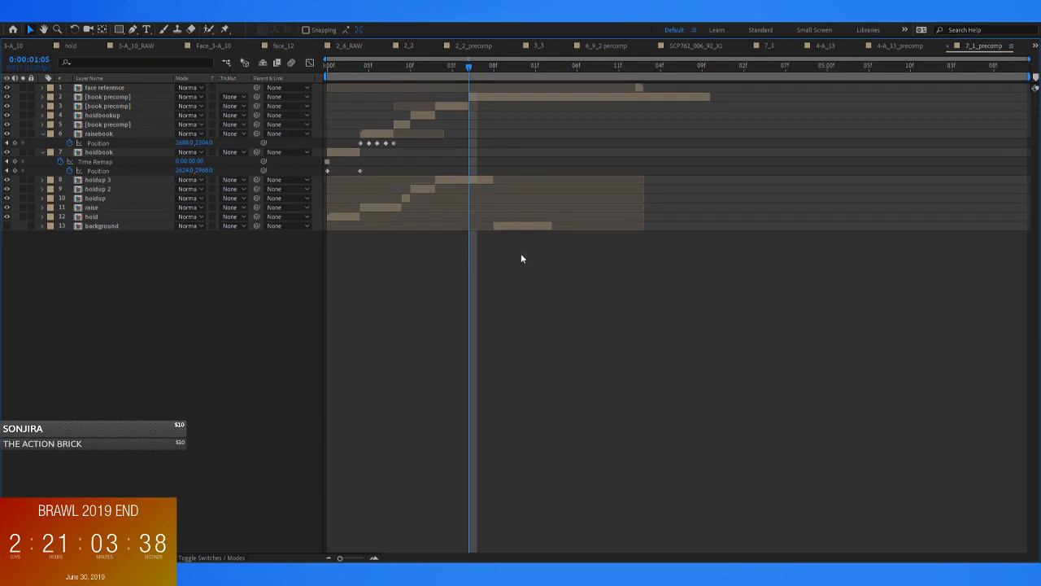
left_click_drag(470, 65, 493, 63)
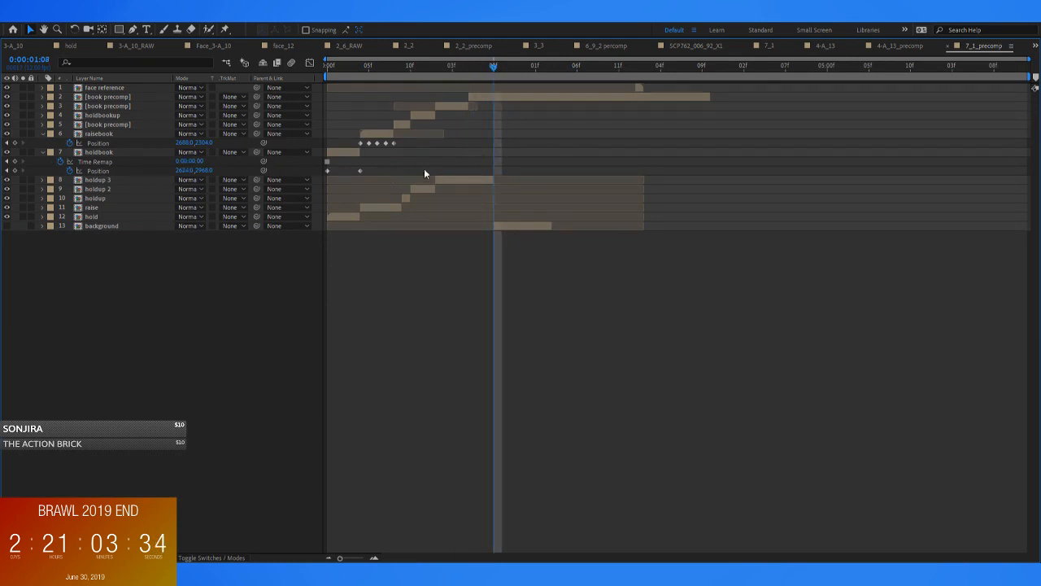
key("grave")
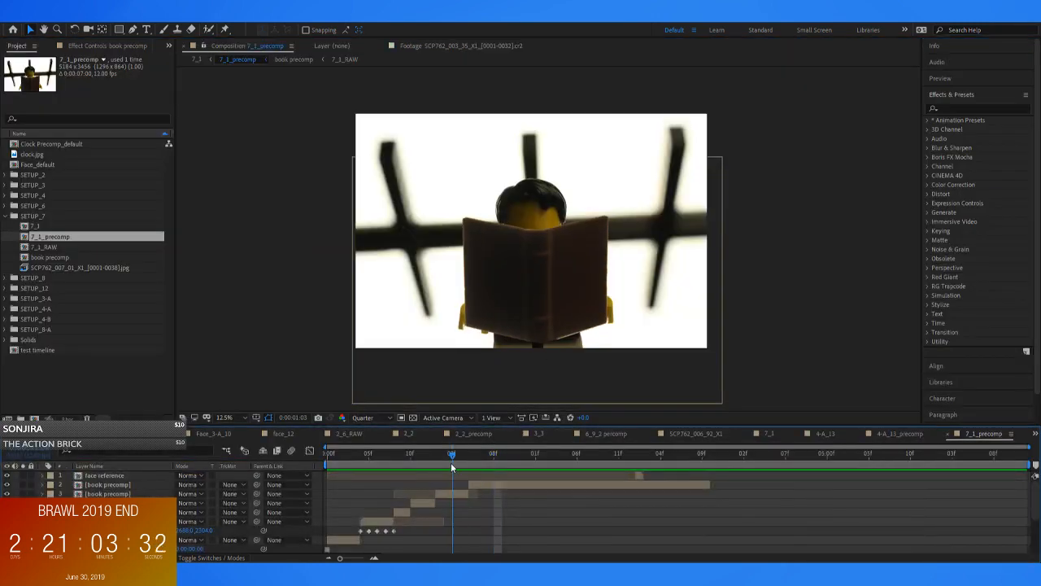
left_click(452, 457)
key("grave")
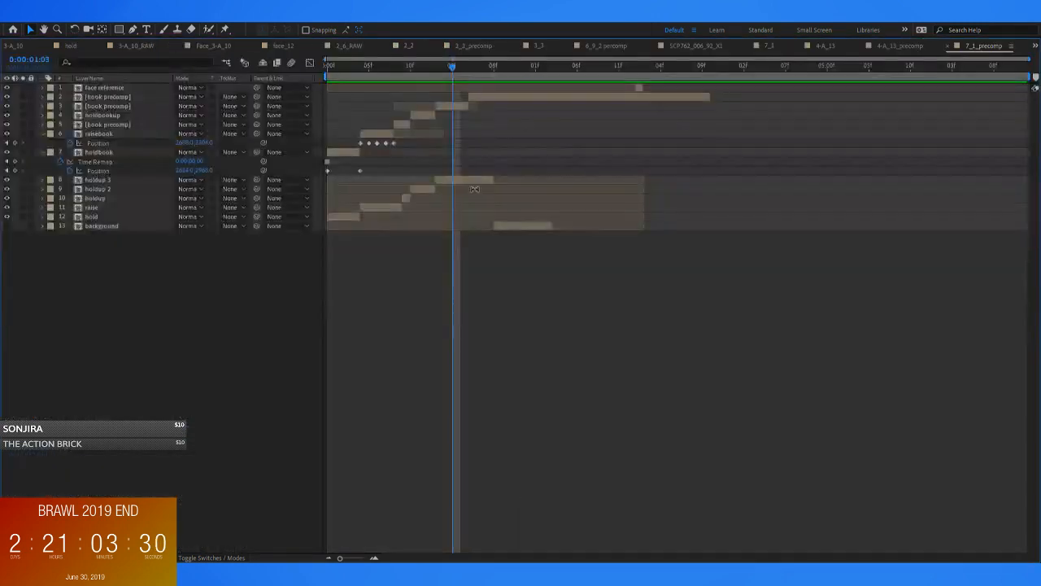
left_click(468, 183)
left_click(457, 107, "ctrl")
left_click_drag(450, 69, 437, 72)
key("grave")
mouse_move(408, 461)
left_mouse_down()
mouse_move(447, 459)
mouse_move(416, 462)
left_mouse_up()
left_click(487, 510)
left_click(453, 493)
key("grave")
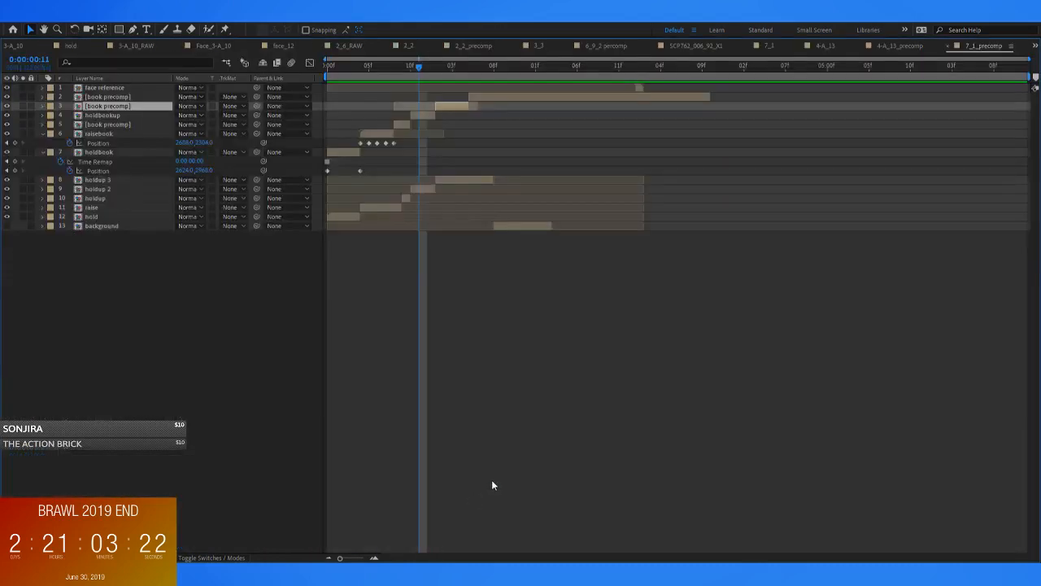
Duplicate holdbookup twice and place the copies end to end directly after the original segment
left_click(430, 117)
key("ctrl+d")
left_click_drag(431, 119, 470, 115)
key("ctrl+d")
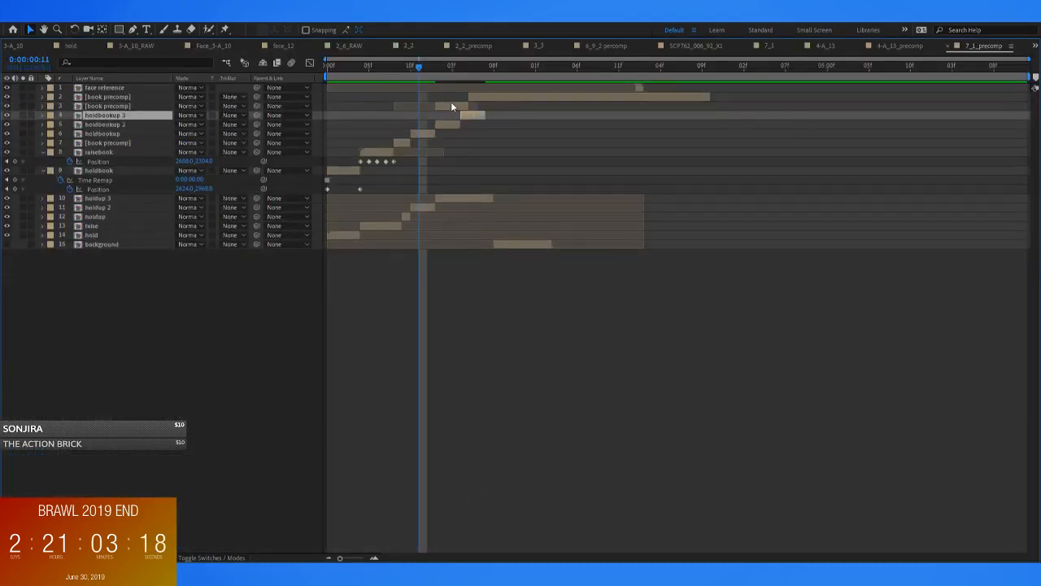
left_click(444, 116)
Hide the two uppermost book precomp layers and shift them together with holdup 3, which should start at about 0:00:05:02
left_click_drag(7, 107, 9, 97)
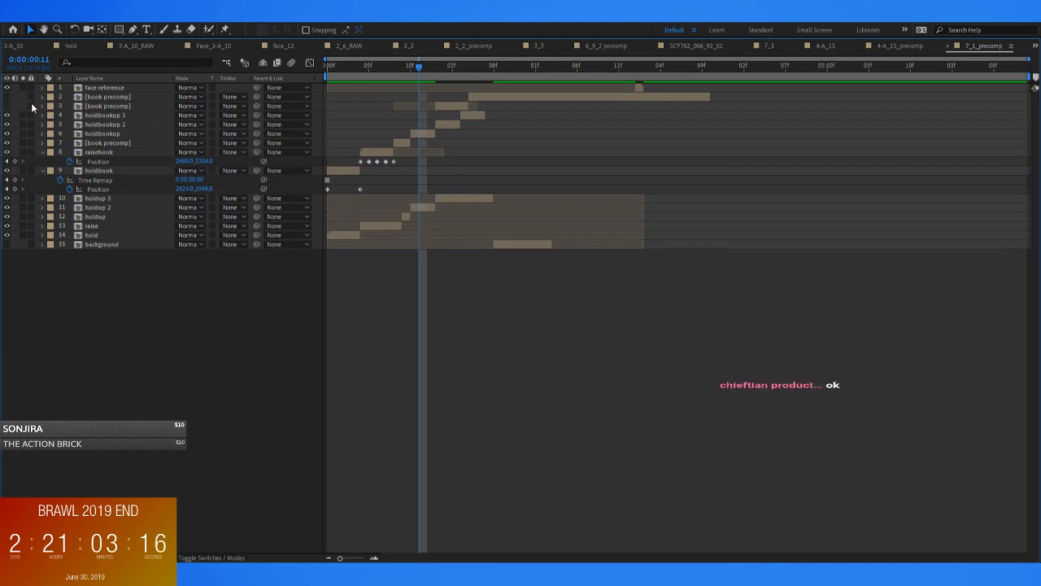
left_click(452, 201)
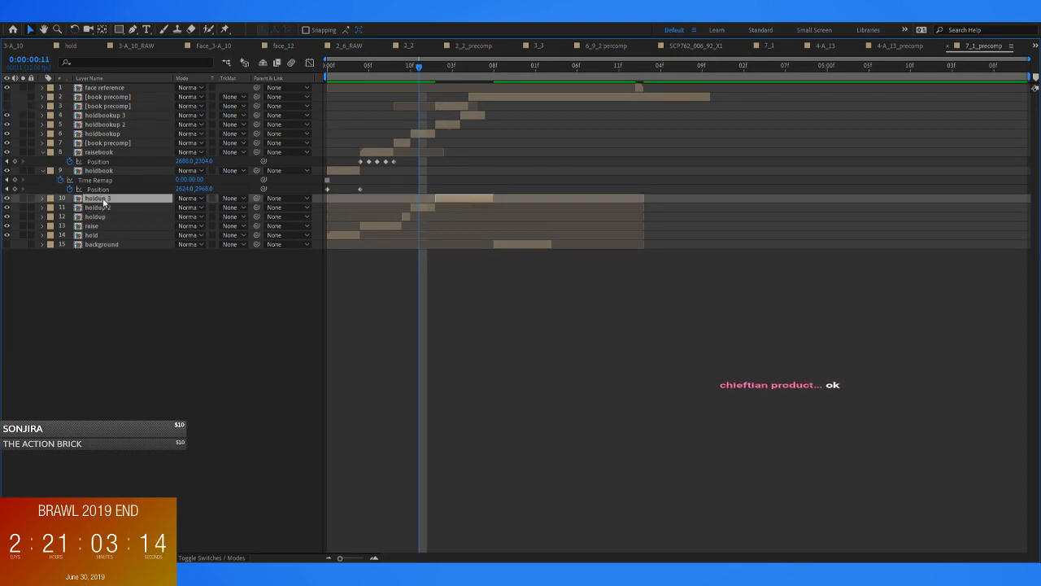
left_click(454, 104, "shift")
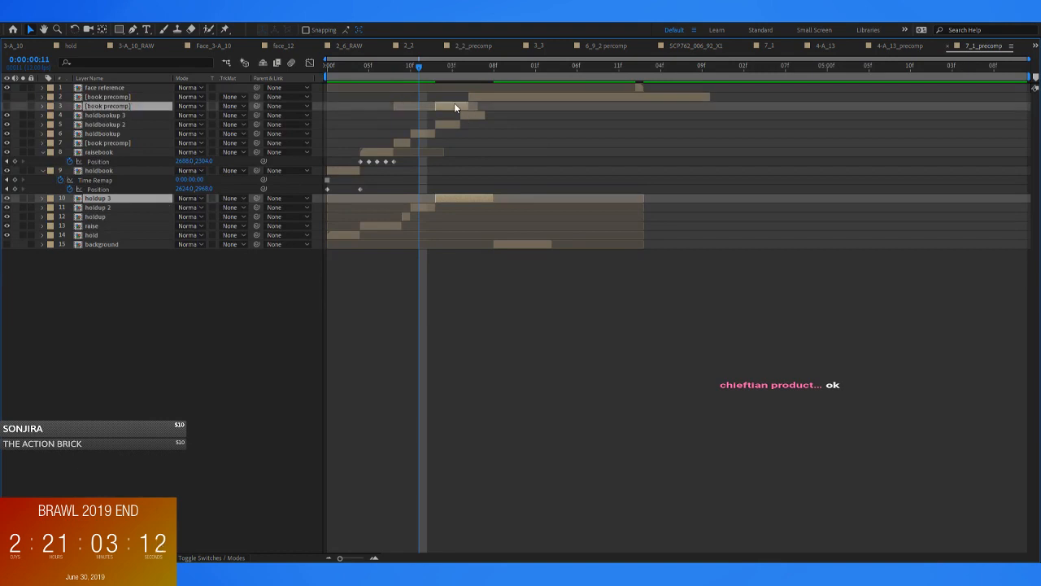
left_click(487, 94, "shift")
left_click_drag(492, 97, 898, 118)
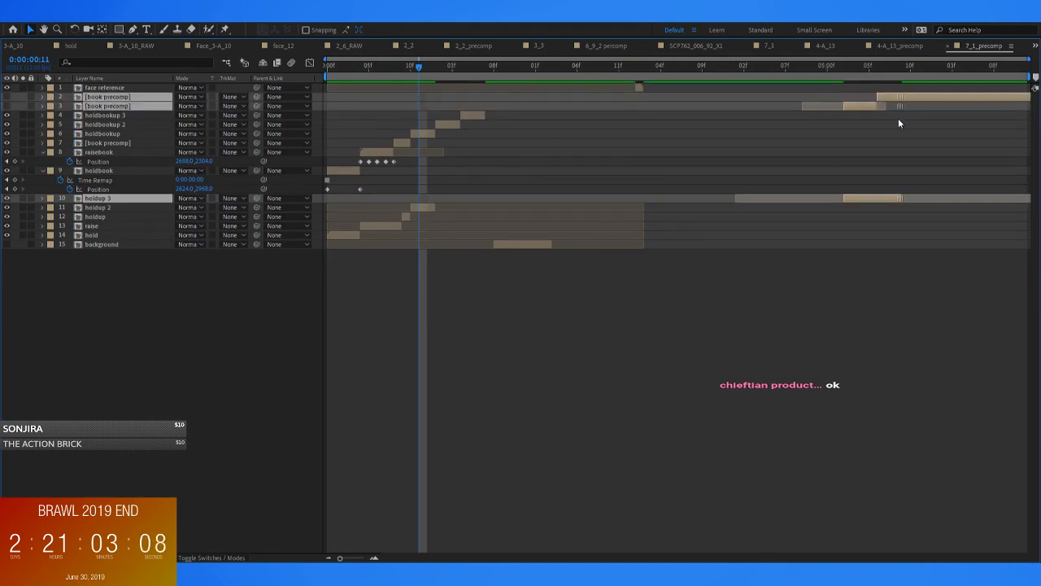
left_click(726, 311)
Rename the holdup 3 layer as lower
left_click(106, 198)
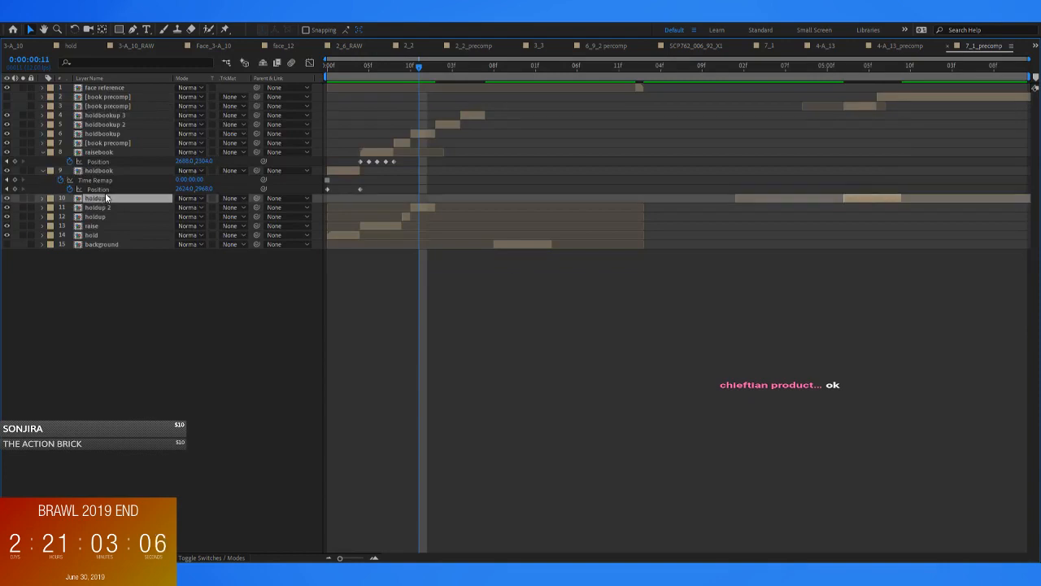
key("Return")
type("lower")
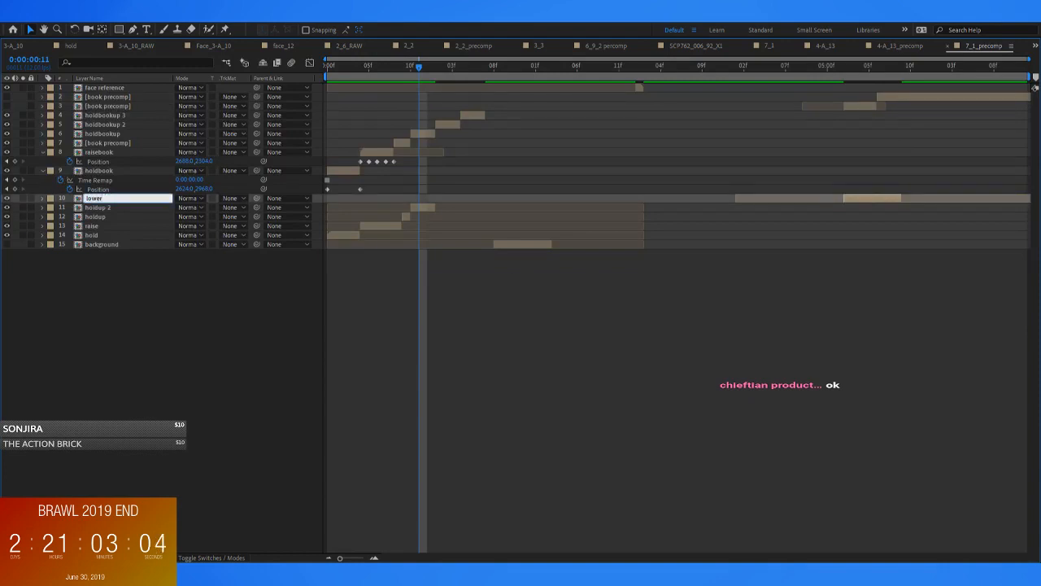
key("Return")
Rename the hidden book precomp layer directly above holdbookup 3 as lowerbook
left_click(110, 107)
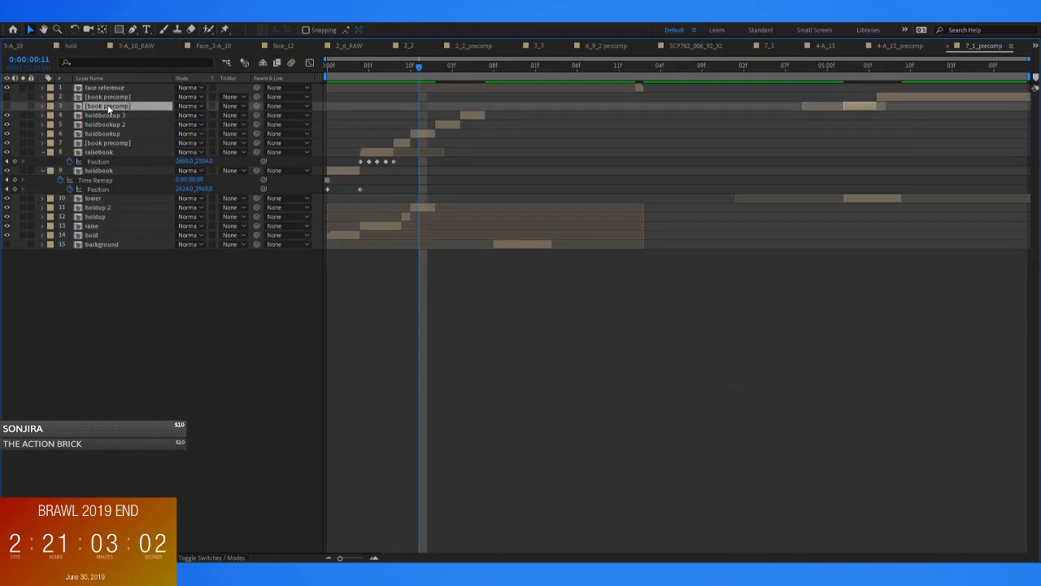
key("Return")
type("low")
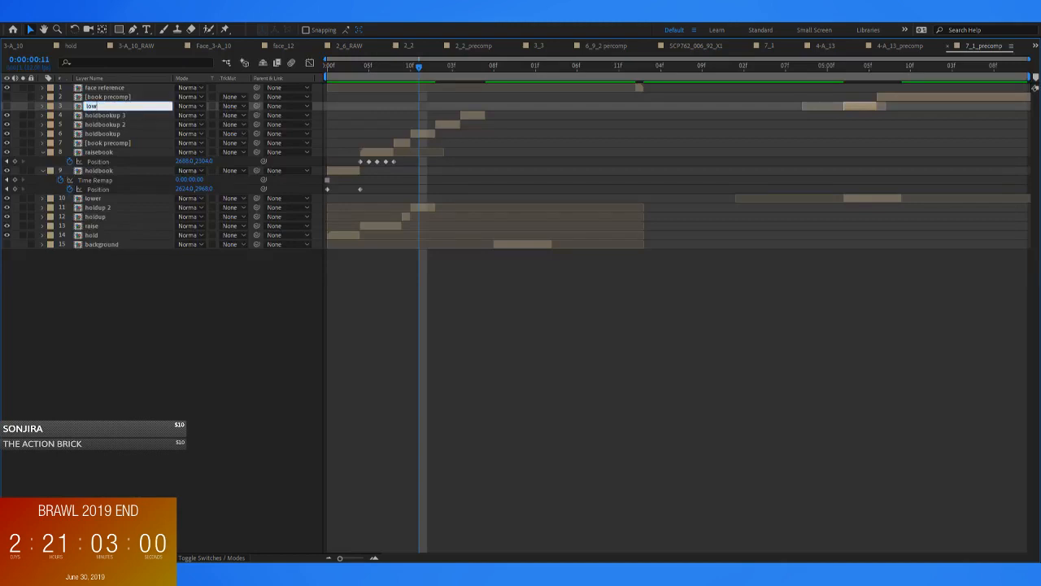
type("erbook")
key("Return")
Rename the hidden book precomp layer directly below face reference as holddown
left_click(125, 99)
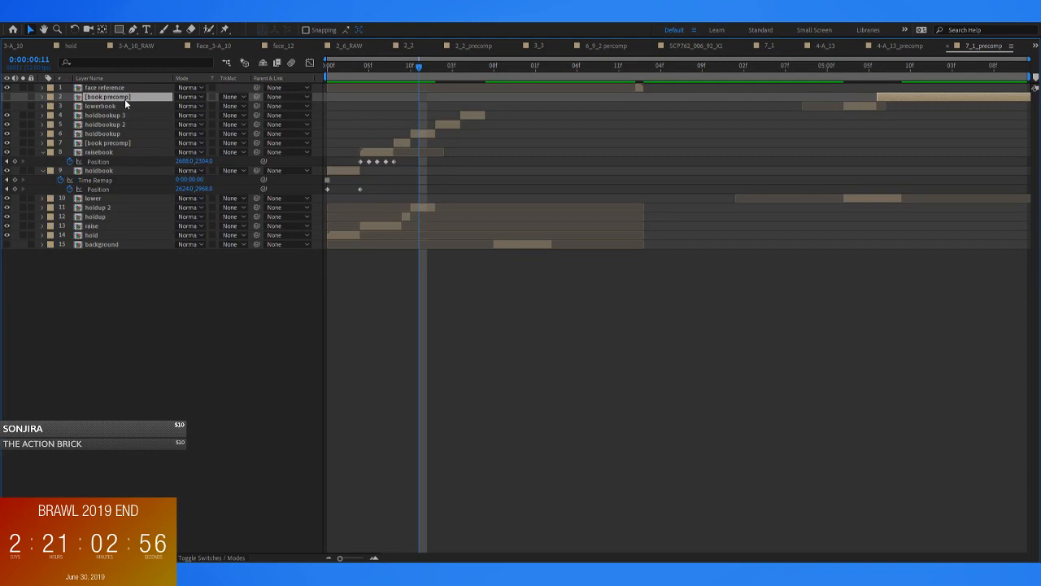
key("Return")
type("holddown")
key("Return")
left_click(519, 311)
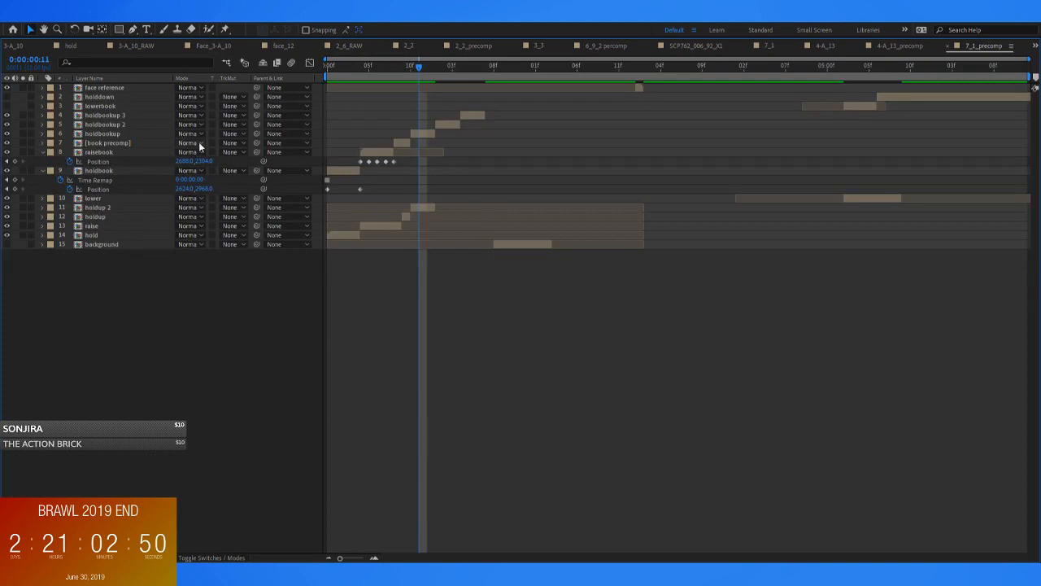
Duplicate holdbookup 3 twice and place the copies end to end directly after it
left_click(478, 116)
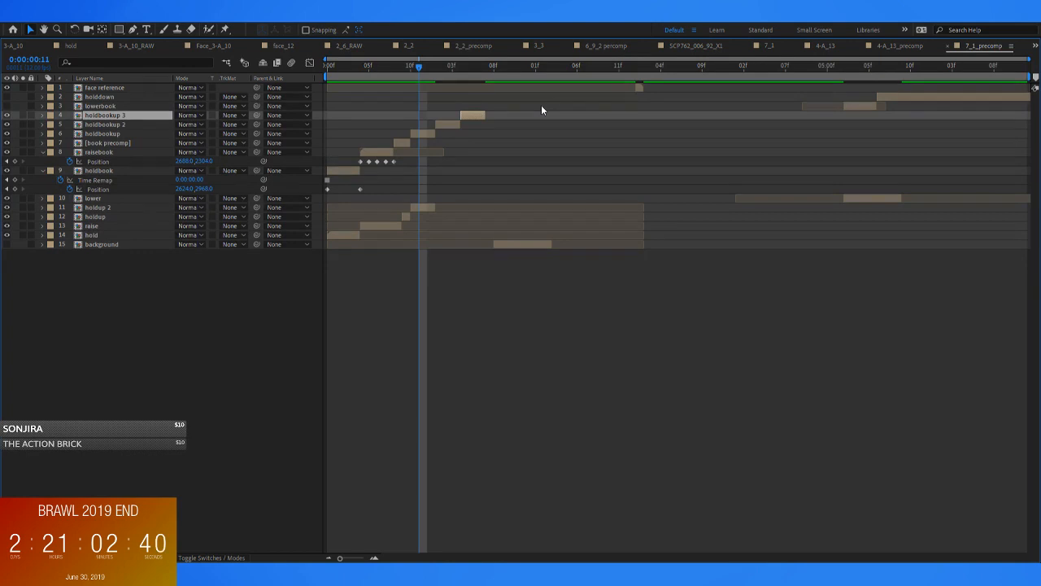
mouse_move(416, 79)
left_mouse_down()
mouse_move(400, 77)
mouse_move(411, 80)
left_mouse_up()
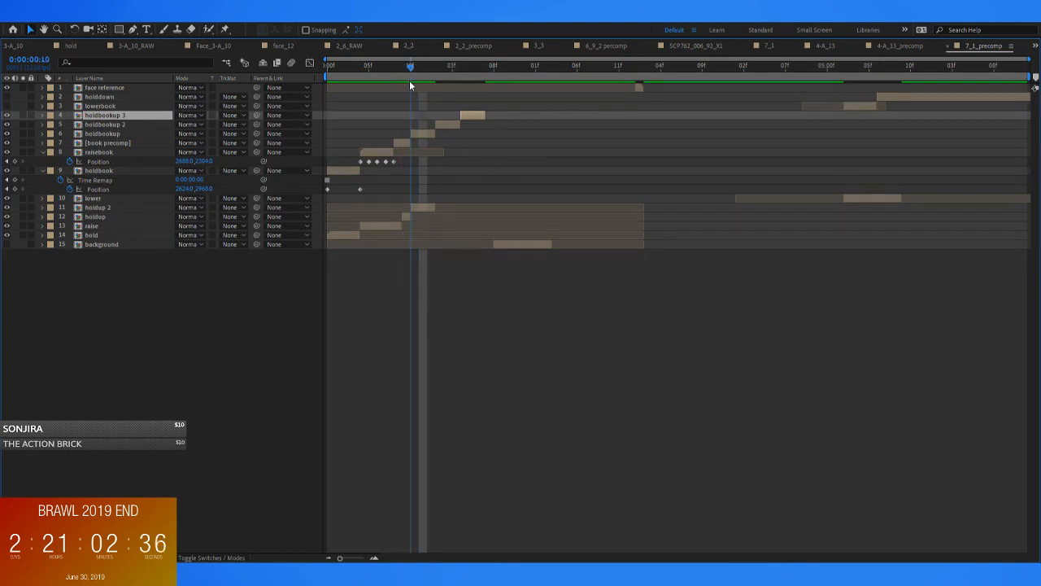
left_click(419, 133)
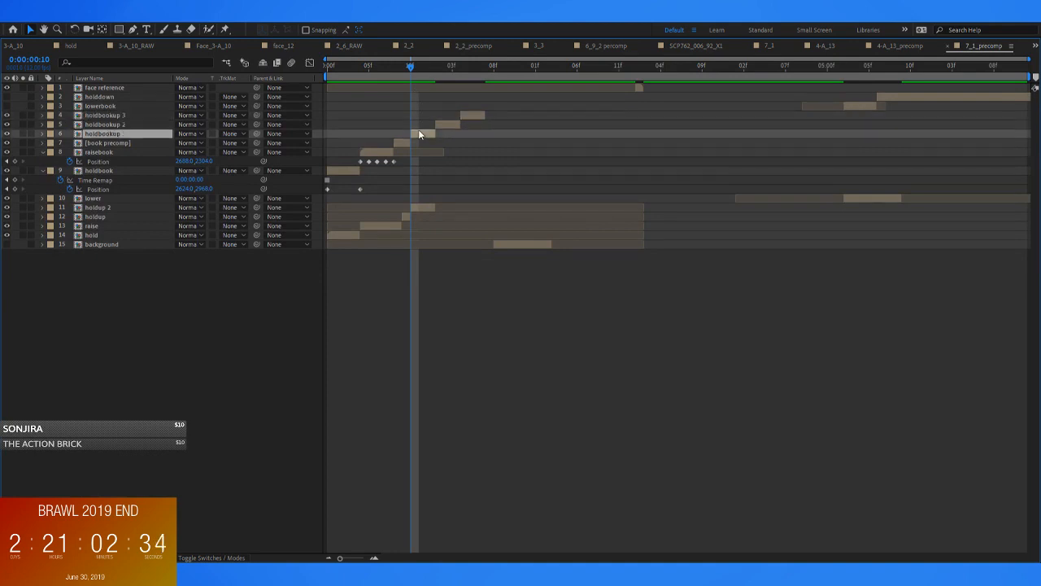
left_click(435, 76)
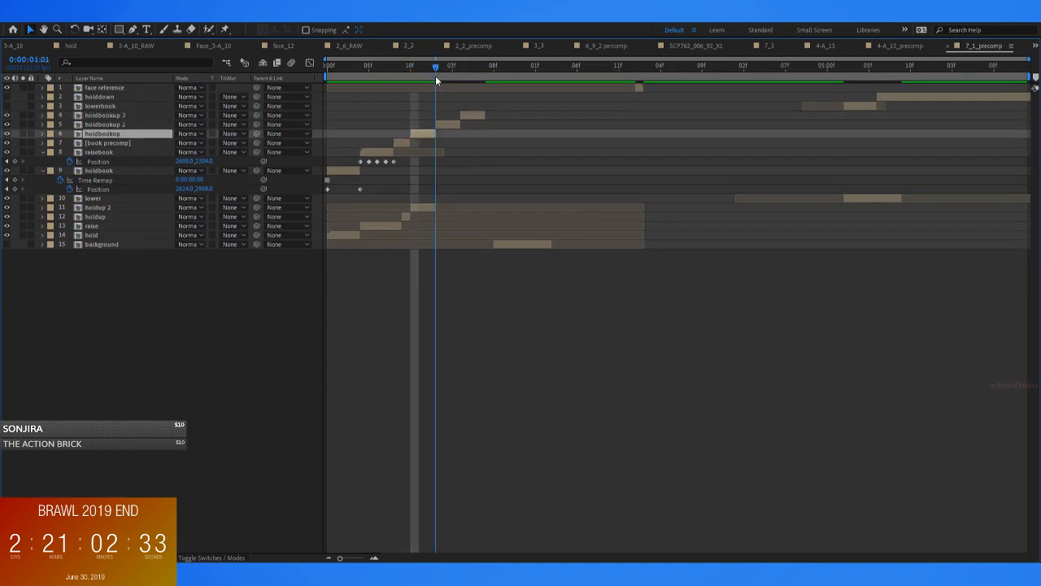
left_click(449, 124)
left_click(472, 115)
left_click(416, 134)
left_click_drag(438, 65, 461, 77)
left_click(471, 116)
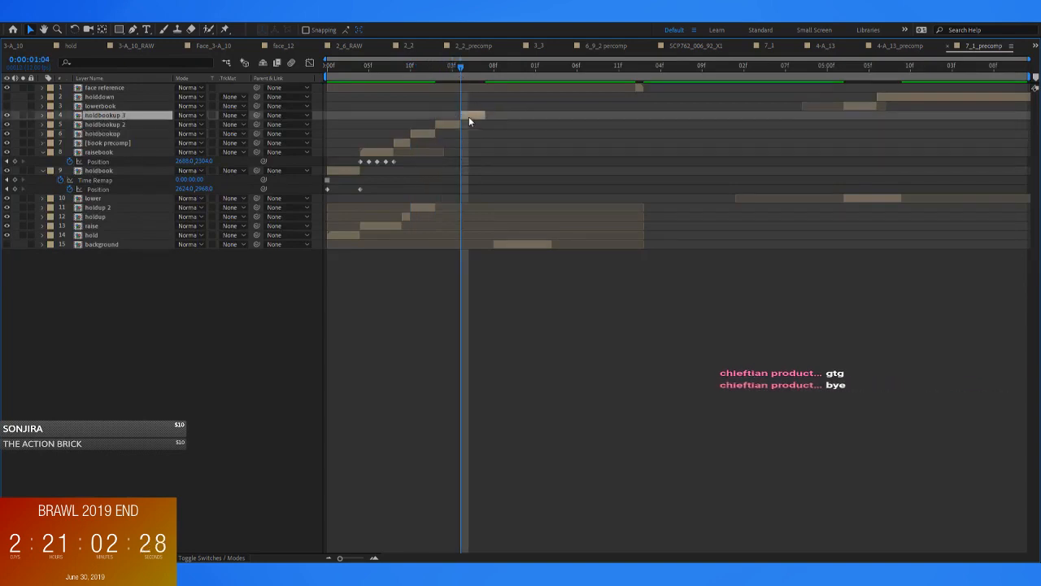
key("ctrl+d")
mouse_move(503, 118)
left_mouse_down()
mouse_move(525, 117)
mouse_move(514, 118)
left_mouse_up()
key("ctrl+d")
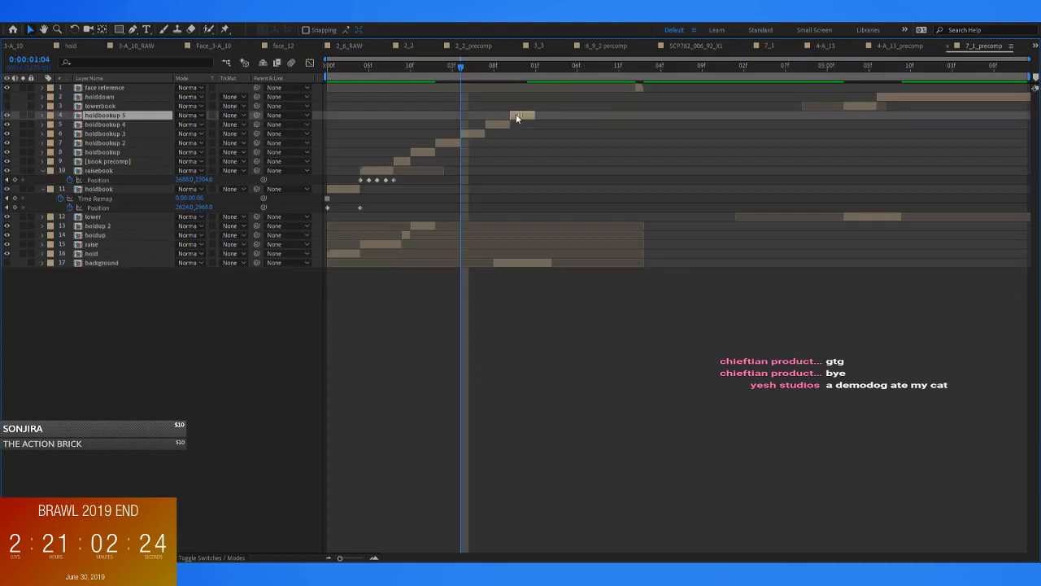
Move all the holdbookup copies back so they start together with the original holdbookup at 0:00:00:10
left_click(422, 152)
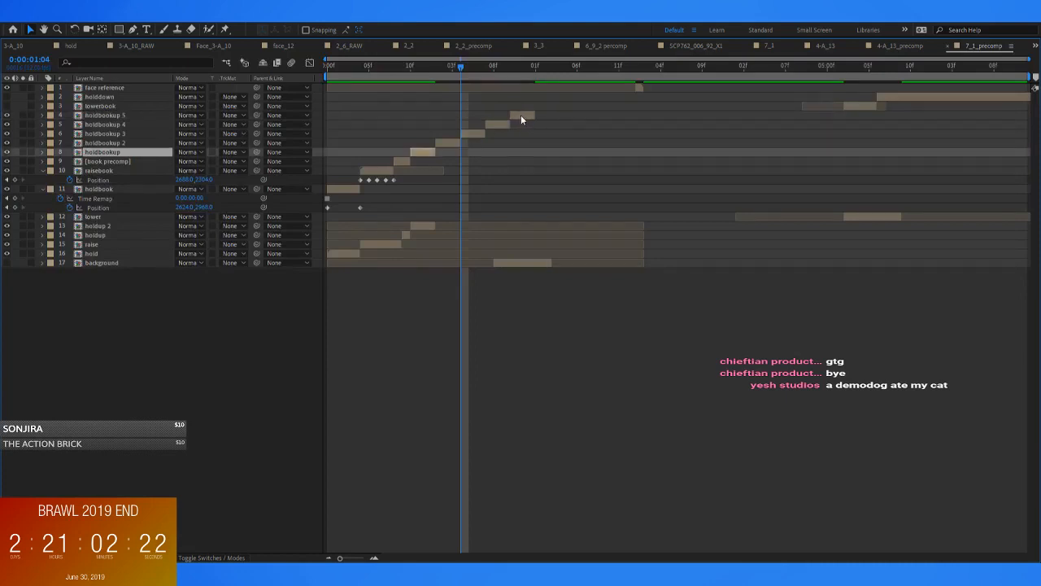
mouse_move(447, 144)
left_mouse_down()
mouse_move(428, 144)
mouse_move(432, 136)
left_mouse_up()
left_click_drag(498, 124, 423, 124)
left_click_drag(516, 115, 418, 115)
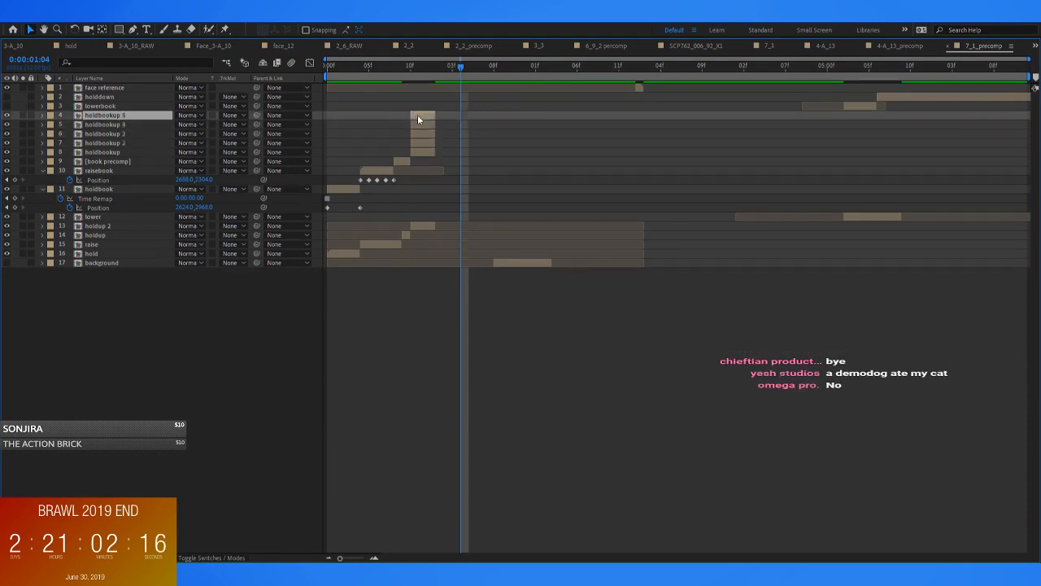
Duplicate the topmost holdbookup layer repeatedly at the same start time until the copies reach holdbookup 19
left_click_drag(405, 72, 409, 72)
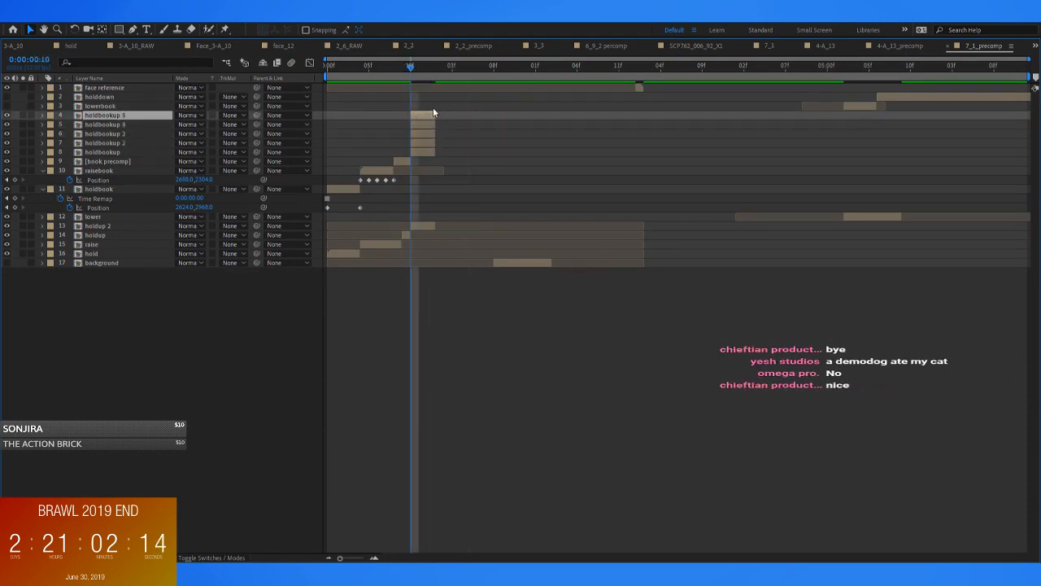
key("ctrl+d")
key("ctrl+d")
key("ctrl+d")
key("ctrl+d")
key("ctrl+d")
key("ctrl+d")
key("ctrl+d")
key("ctrl+d")
key("ctrl+d")
key("ctrl+d")
key("ctrl+d")
key("ctrl+d")
key("ctrl+d")
key("ctrl+d")
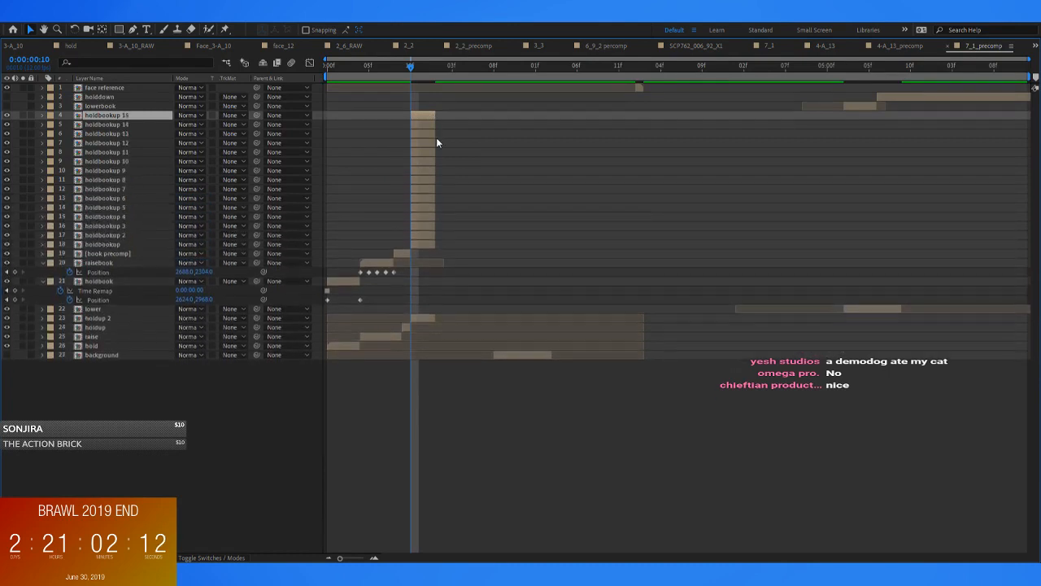
Select holdbookup through holdbookup 19 and sequence the layers end to end from 0:00:00:10
left_click(420, 283)
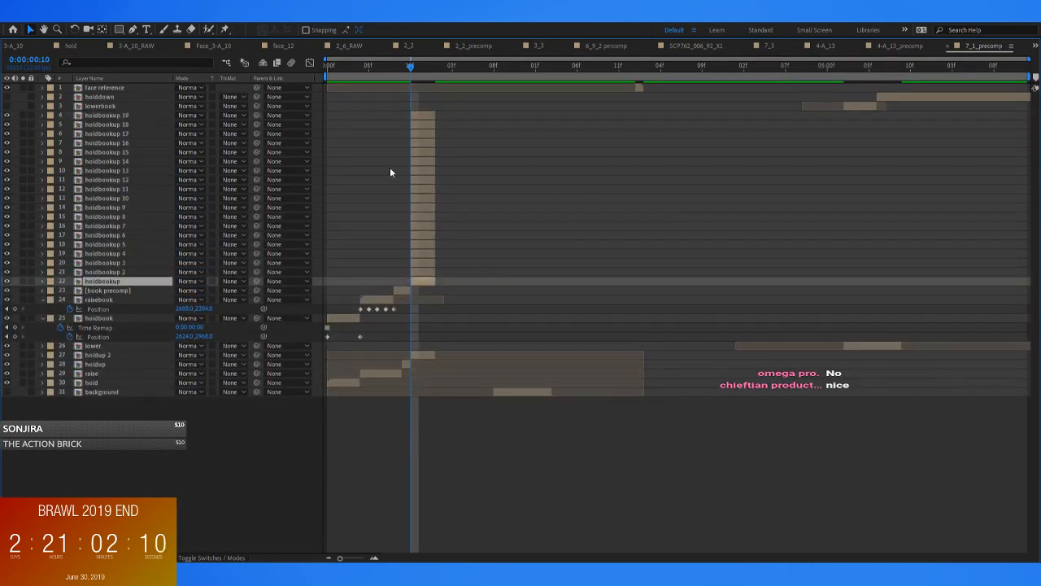
left_click(425, 116, "shift")
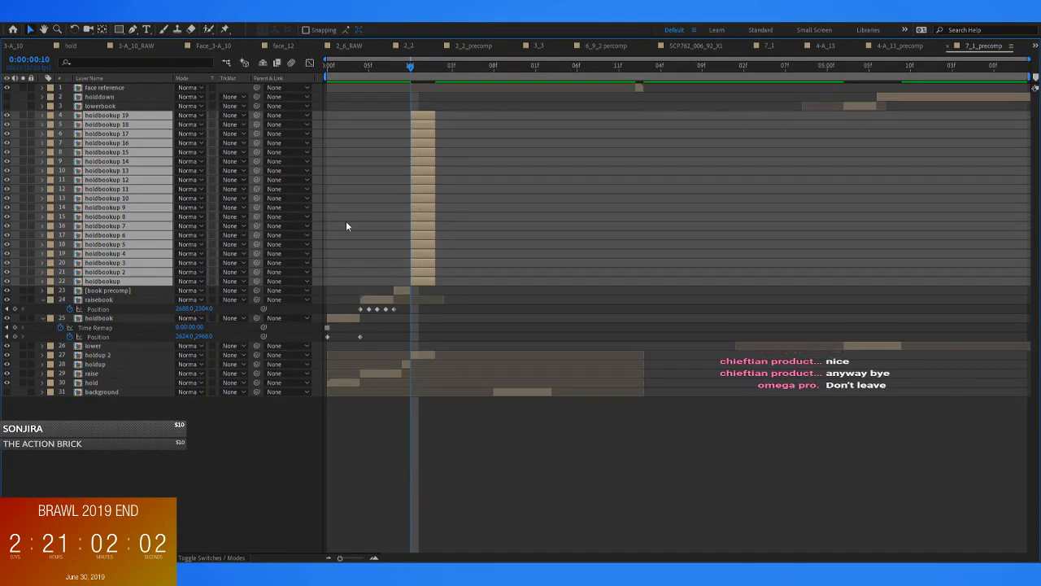
key("ctrl+shift+c")
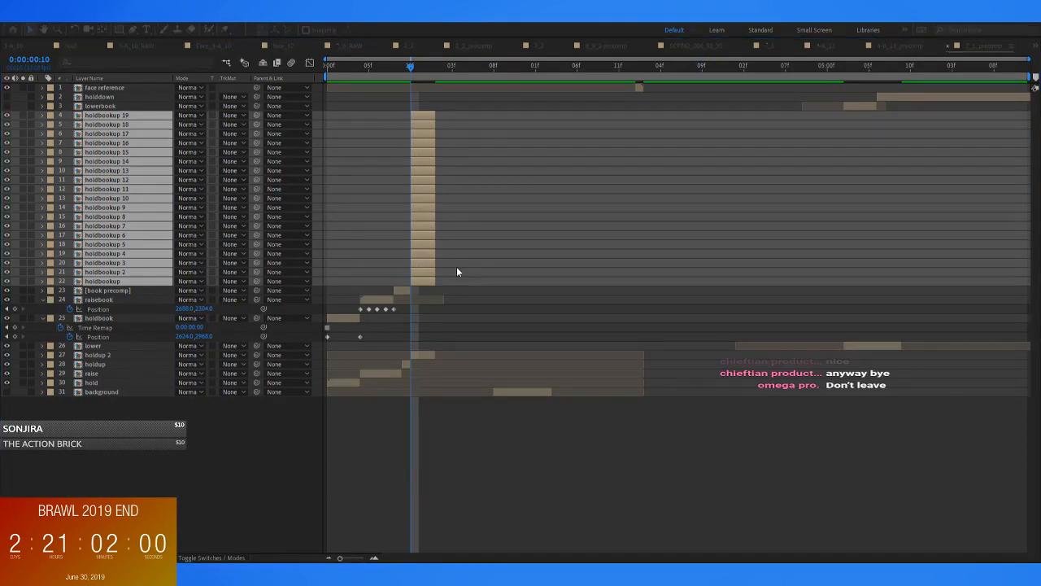
key("Return")
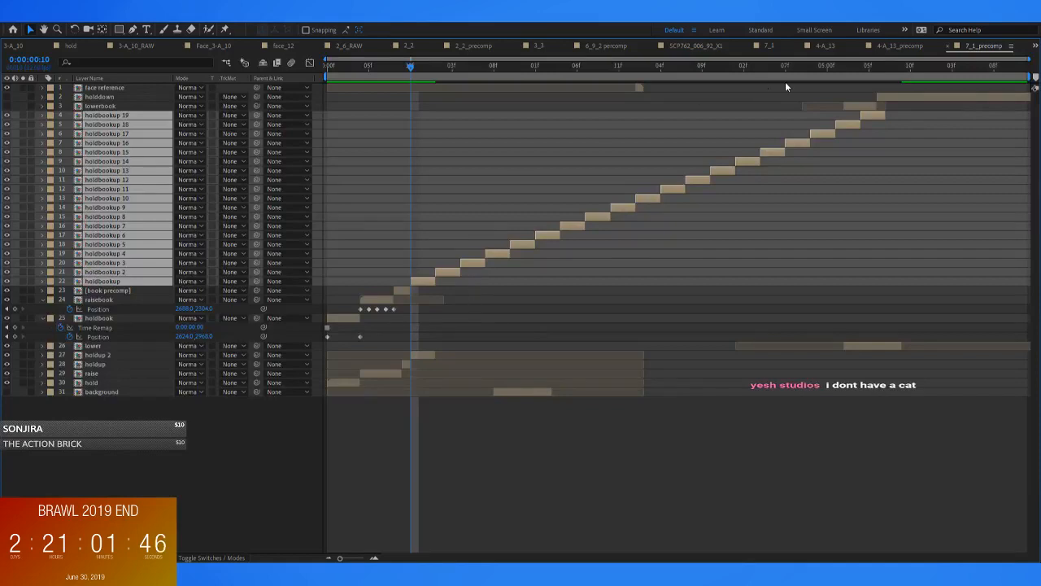
Duplicate holdbookup 19 and place the copy directly after it, ending at 0:00:05:10
left_click_drag(870, 69, 909, 69)
left_click(870, 119)
left_click(870, 115)
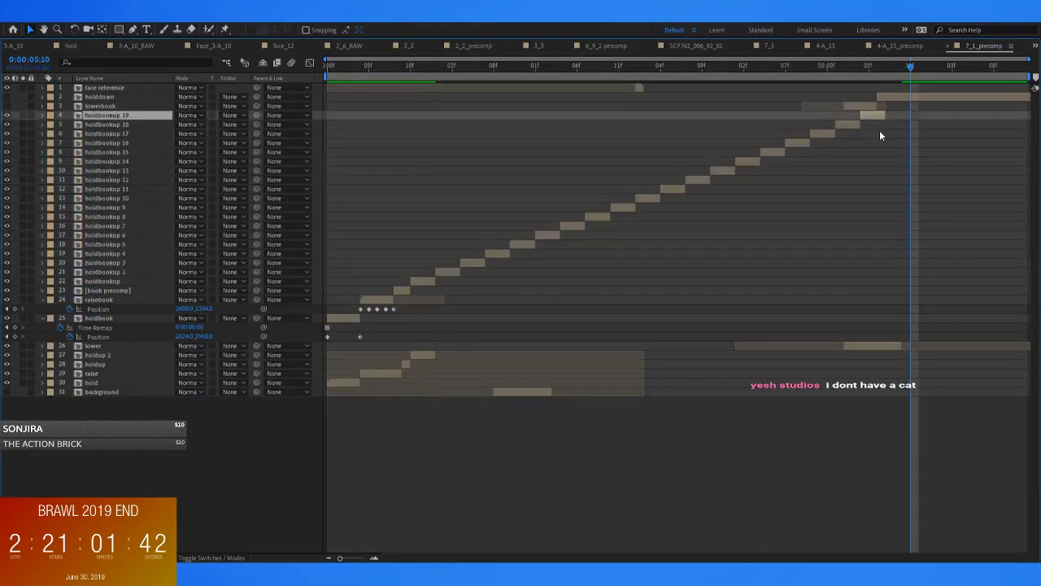
key("ctrl+d")
left_click_drag(874, 116, 906, 116)
Shift lowerbook and holddown together so that lowerbook starts at 0:00:05:10
left_click(862, 103)
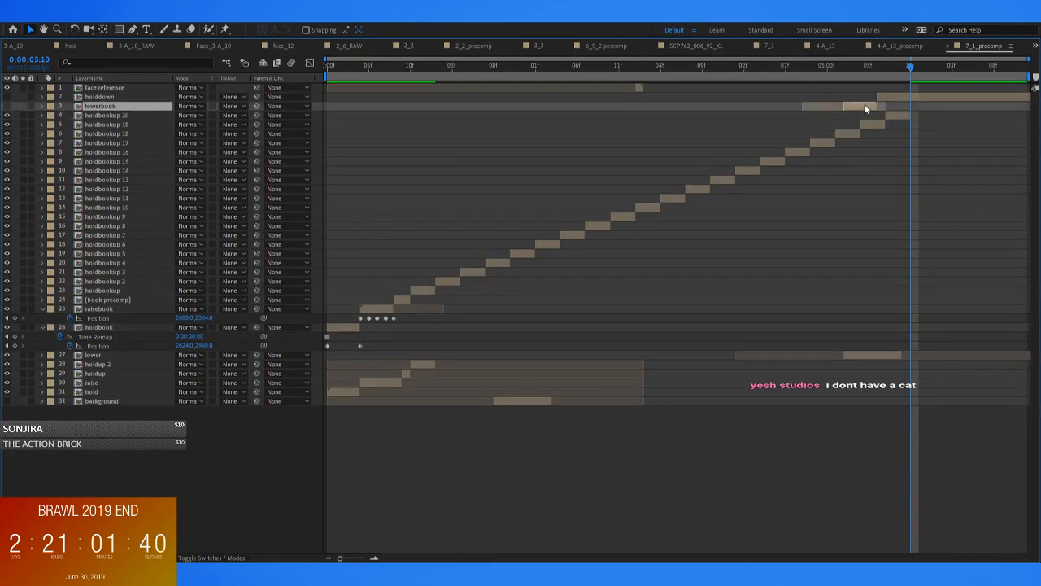
left_click(905, 96, "shift")
left_click_drag(861, 105, 922, 106)
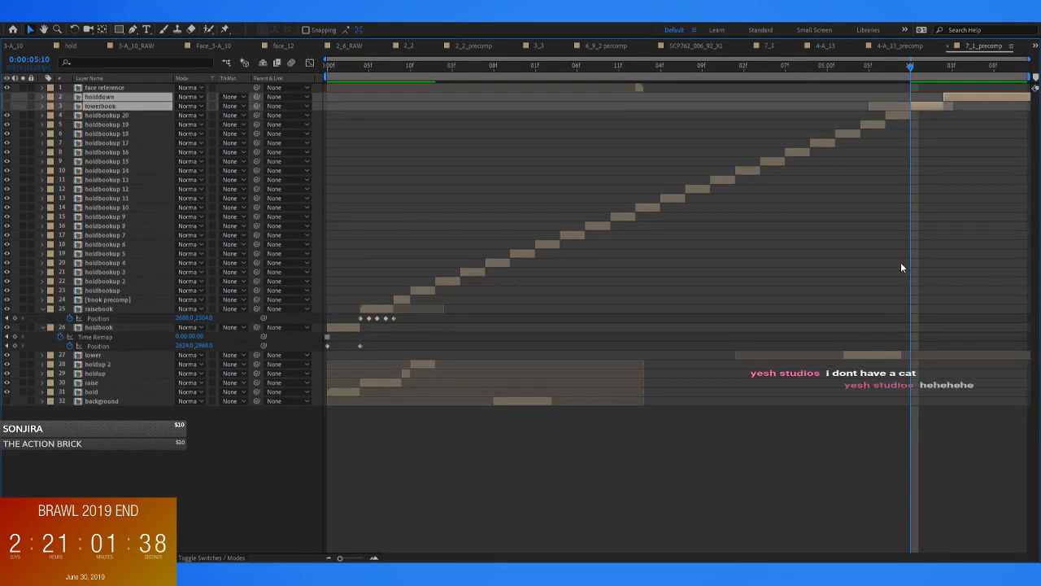
Check the frame at 0:00:00:10 and duplicate holdup 2 repeatedly in place until the copies reach holdup 19
left_click(429, 364)
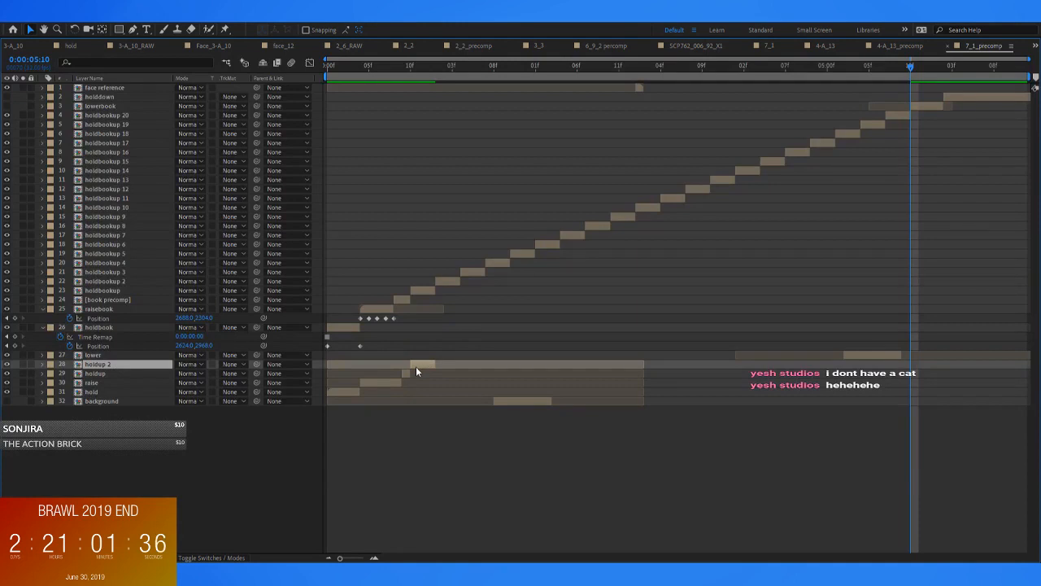
key("grave")
left_click(395, 454)
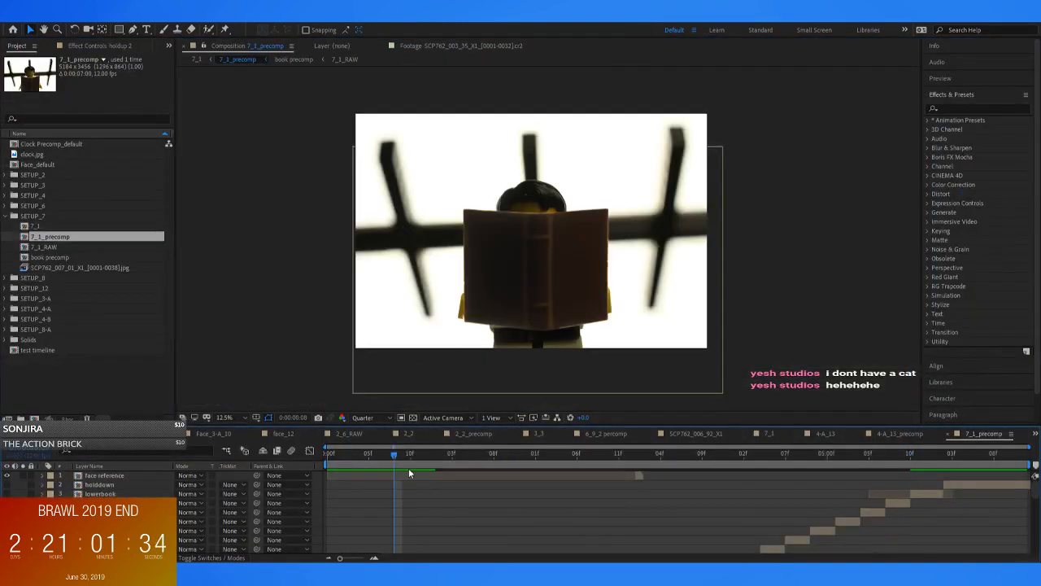
scroll(440, 502, "down", 10)
mouse_move(407, 455)
left_mouse_down()
mouse_move(437, 456)
mouse_move(411, 459)
left_mouse_up()
key("grave")
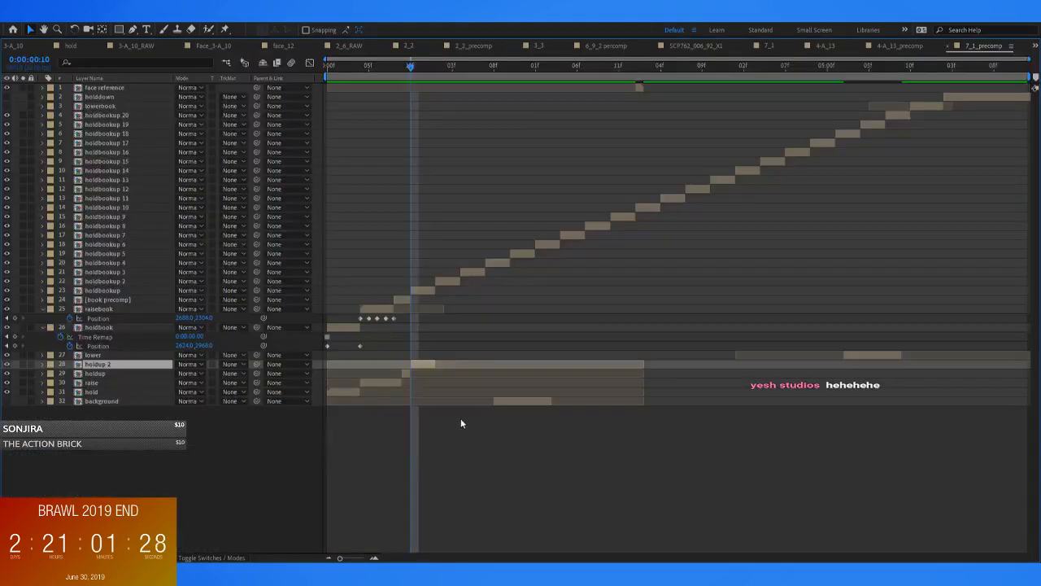
key("ctrl+d")
key("ctrl+d")
key("ctrl+d")
key("ctrl+d")
key("ctrl+d")
key("ctrl+d")
key("ctrl+d")
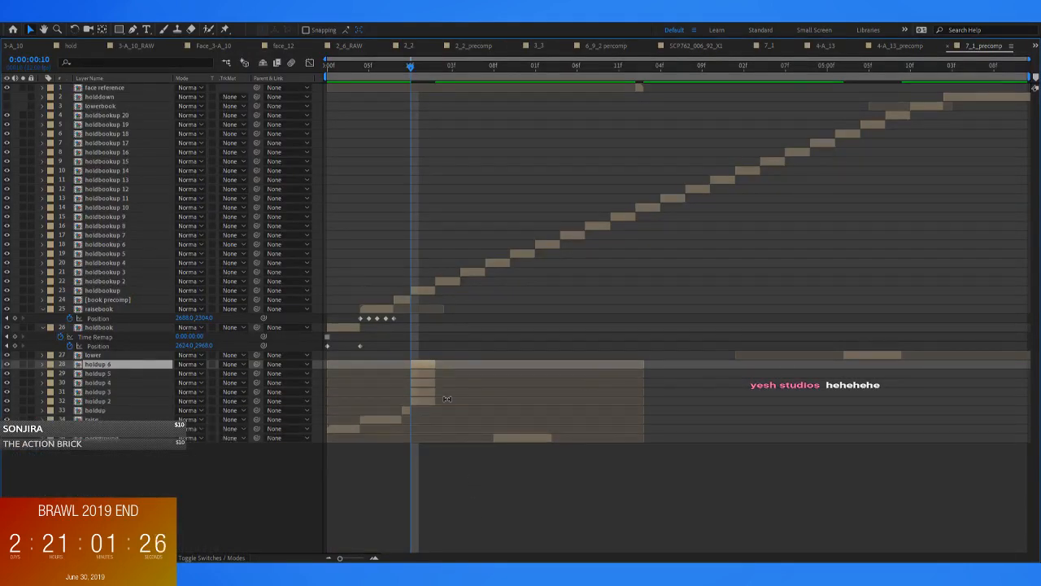
key("ctrl+d")
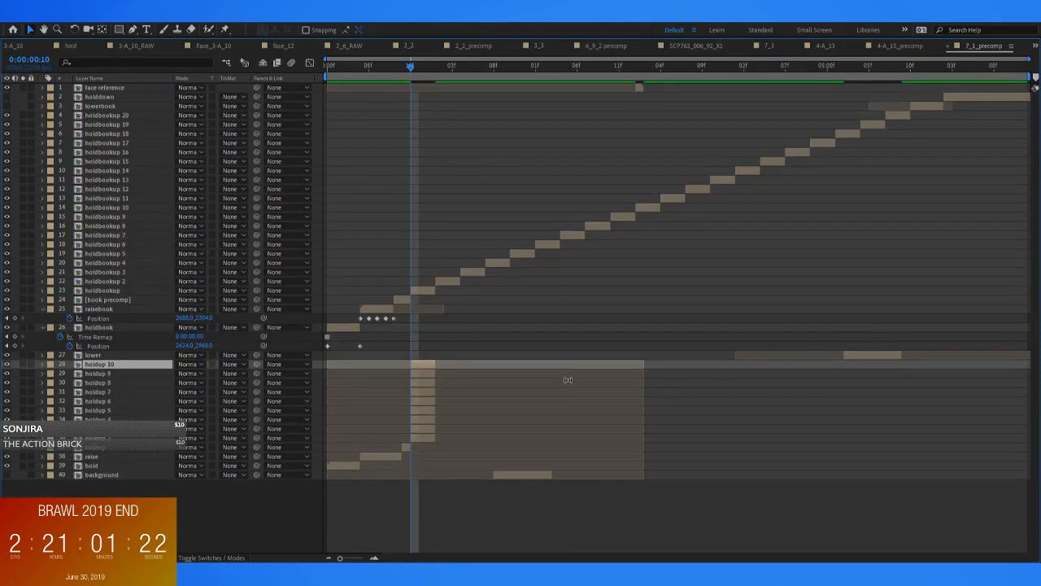
key("ctrl+d")
key("ctrl+d")
key("ctrl+d")
key("ctrl+d")
key("ctrl+d")
key("ctrl+d")
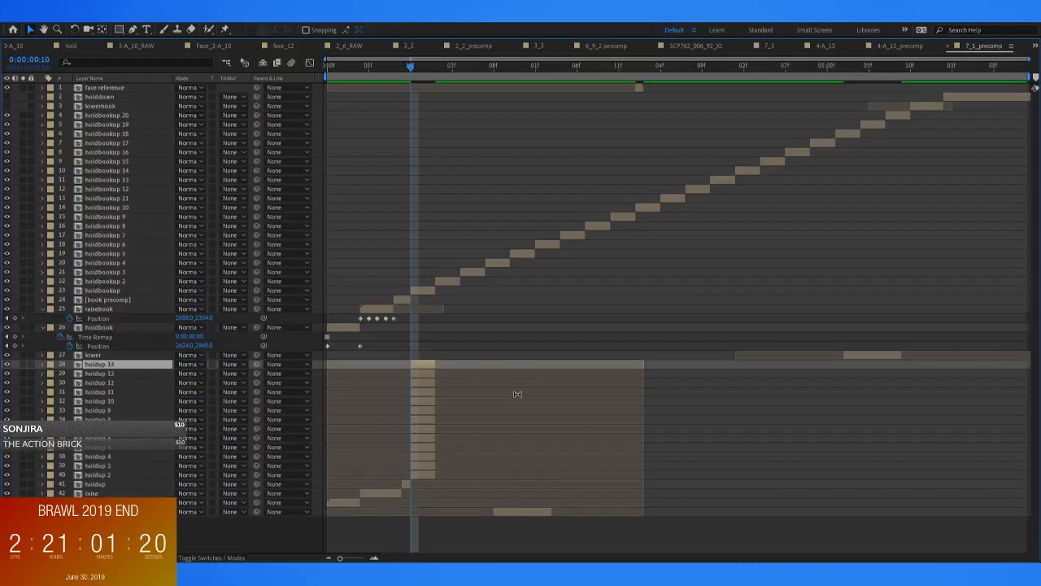
key("ctrl+d")
key("ctrl+d")
key("ctrl+d")
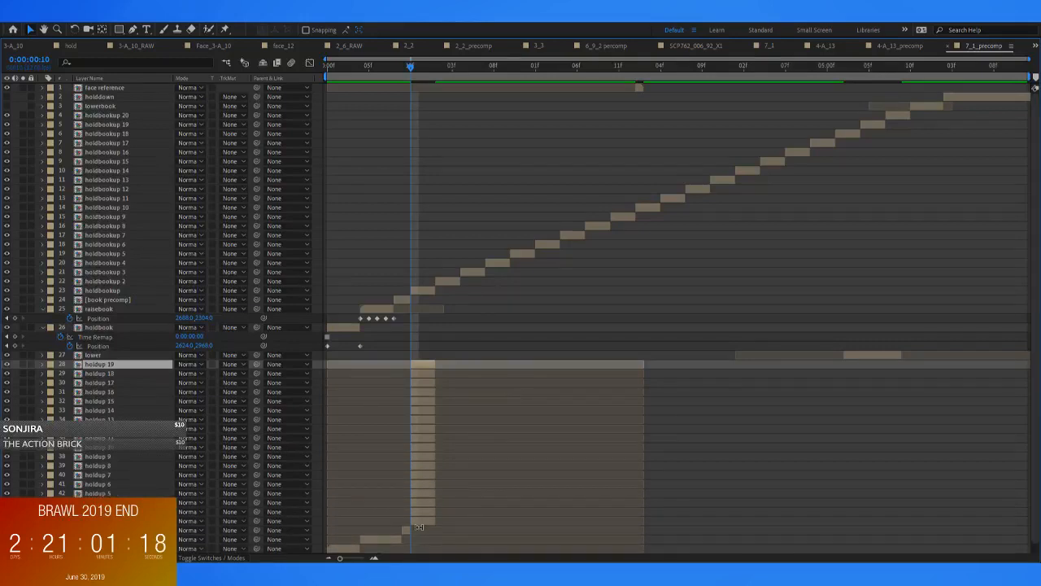
Select holdup 2 through holdup 19 and sequence the layers end to end from 0:00:00:10
left_click(422, 364, "shift")
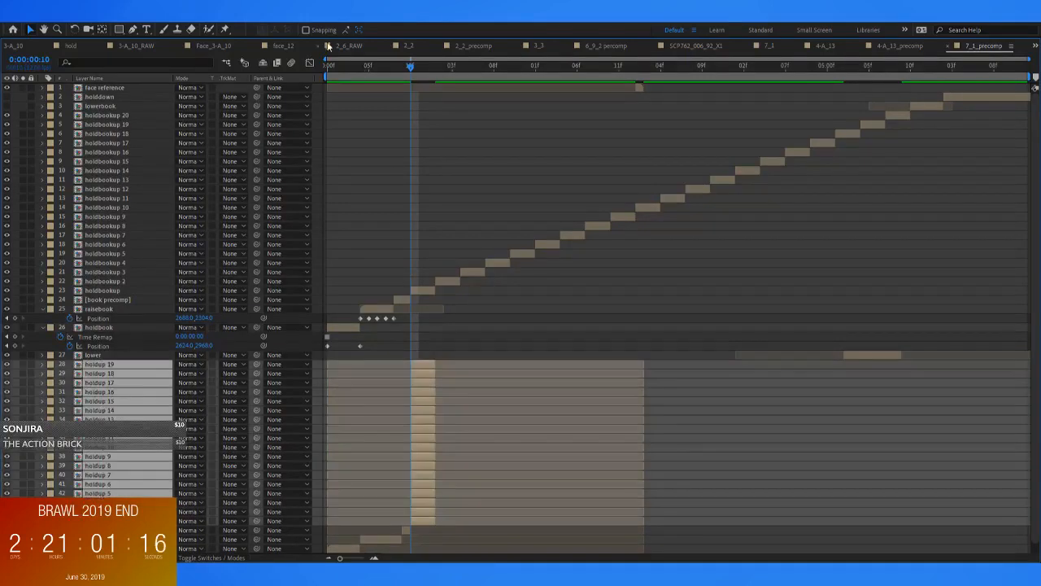
left_click(365, 220)
left_click(546, 314)
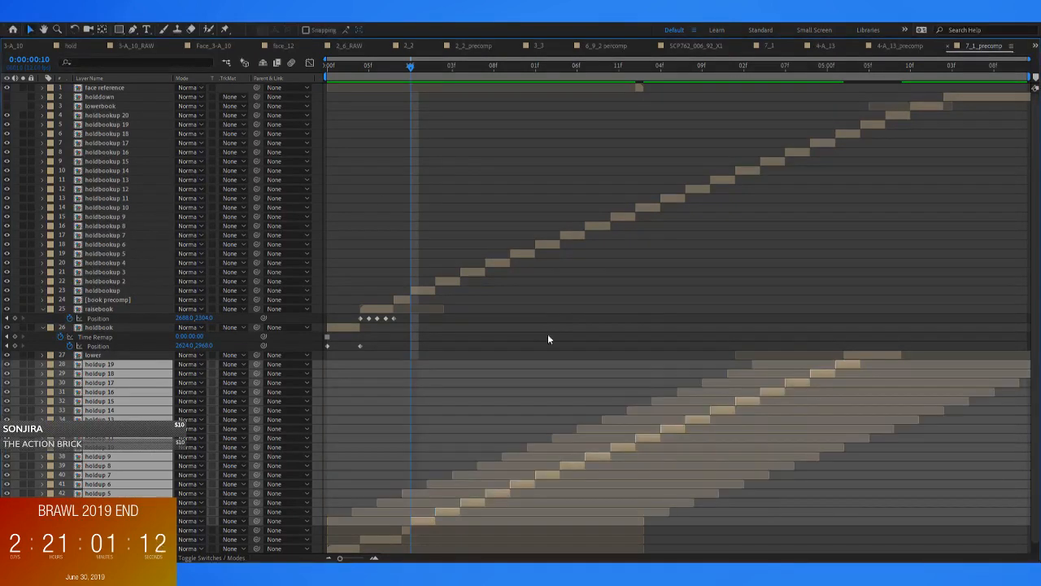
Shift the lower layer so that it starts at 0:00:05:10
left_click(857, 358)
left_click(910, 65)
left_click_drag(859, 355, 926, 358)
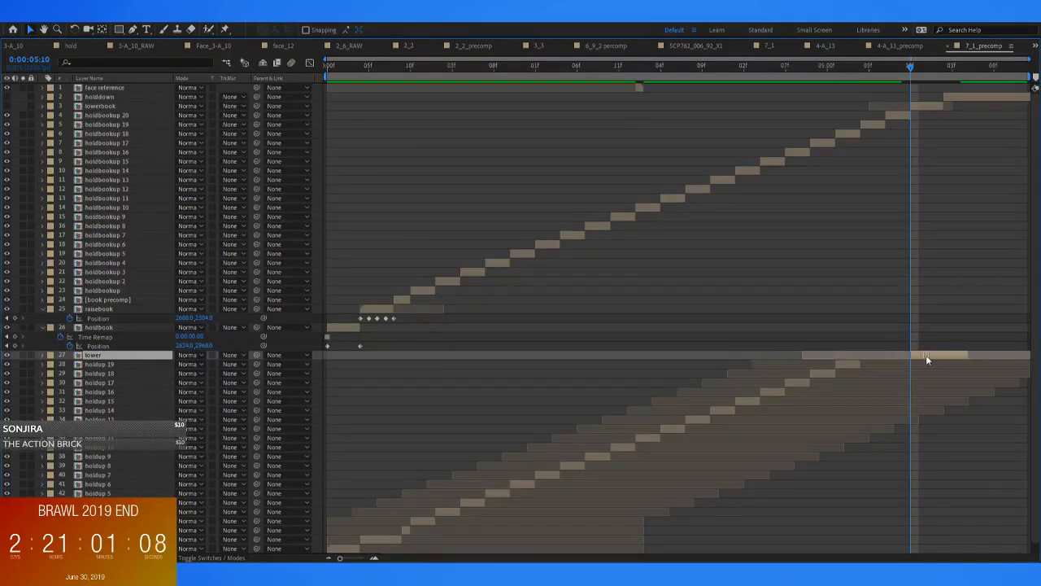
Duplicate holdup 19 twice and place the copies end to end to fill the gap before the lower layer
left_click(846, 365)
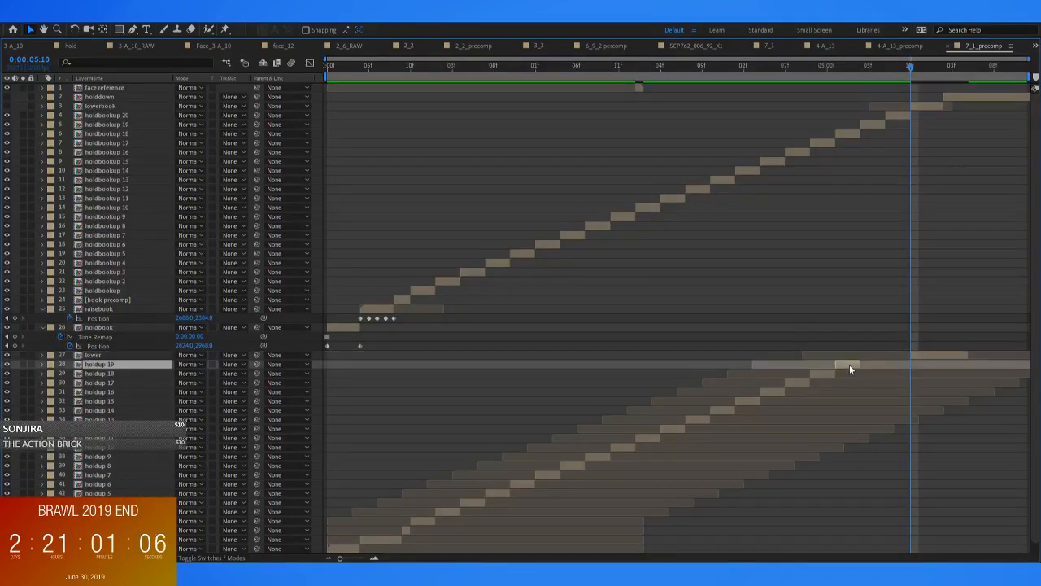
key("ctrl+d")
left_click_drag(849, 367, 892, 376)
key("grave")
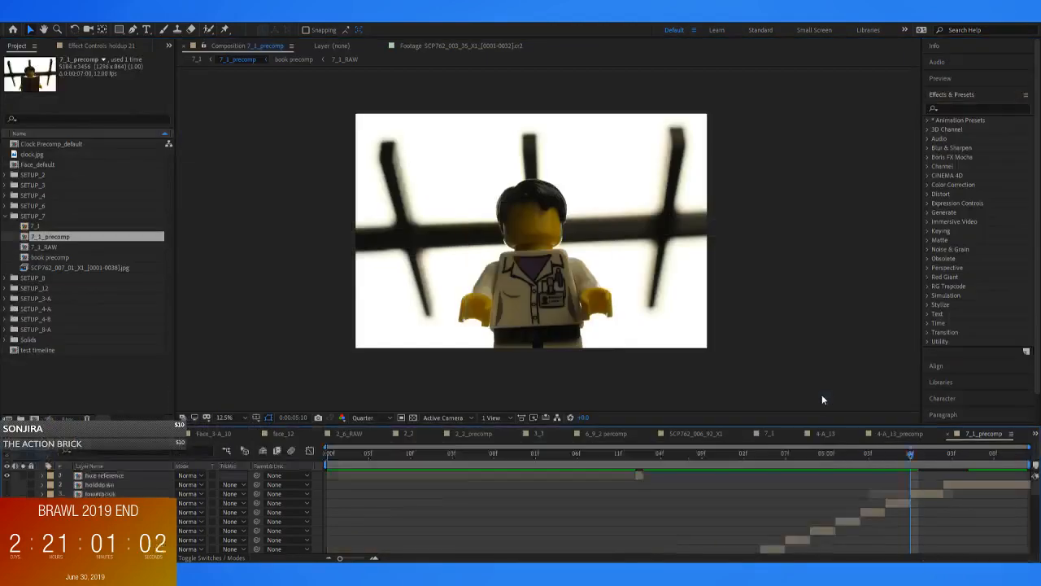
Preview 7_1_precomp and hide the face reference layer
left_click(426, 455)
key("space")
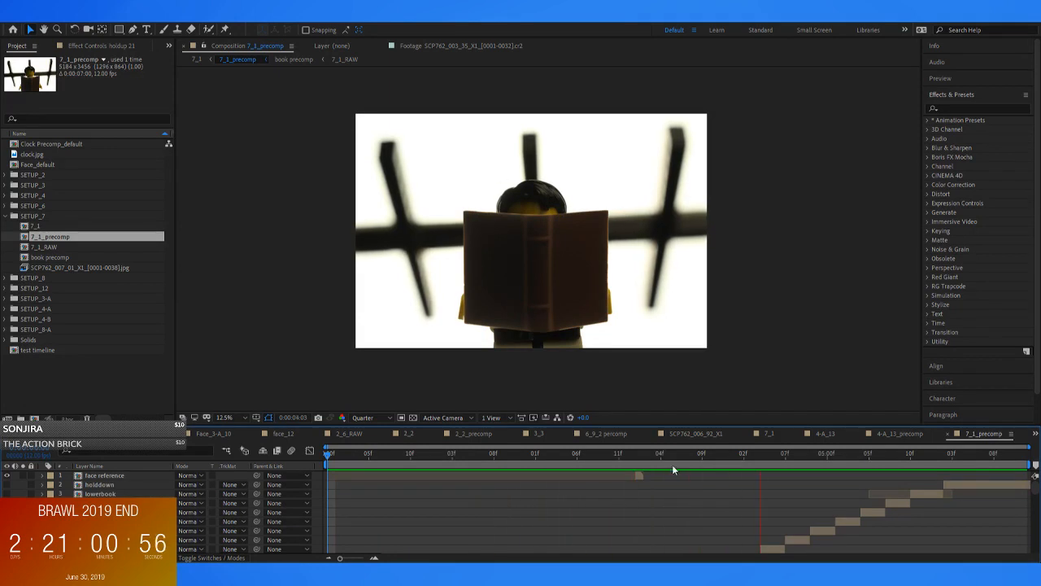
left_click(637, 455)
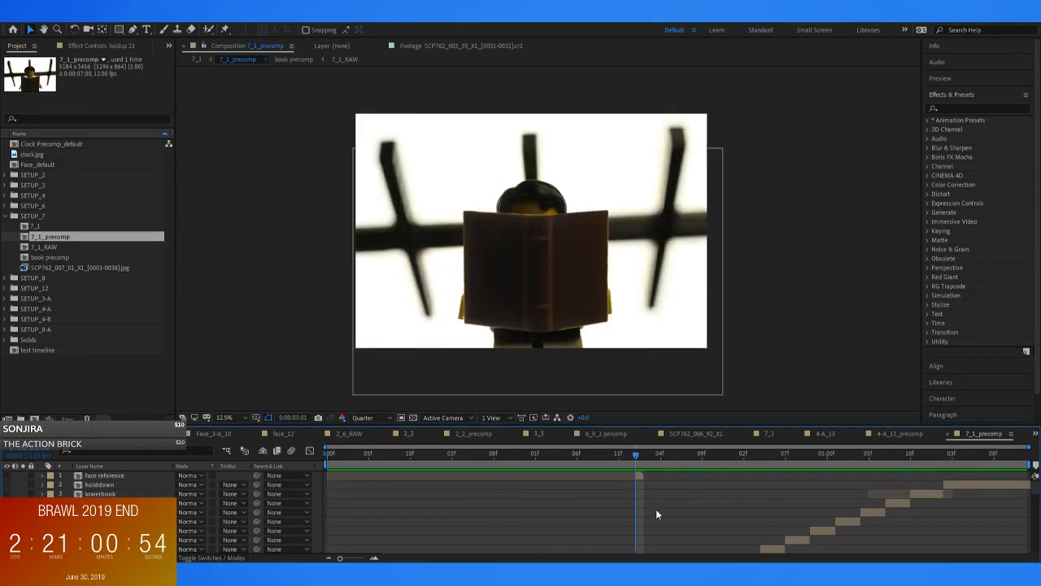
left_click(608, 456)
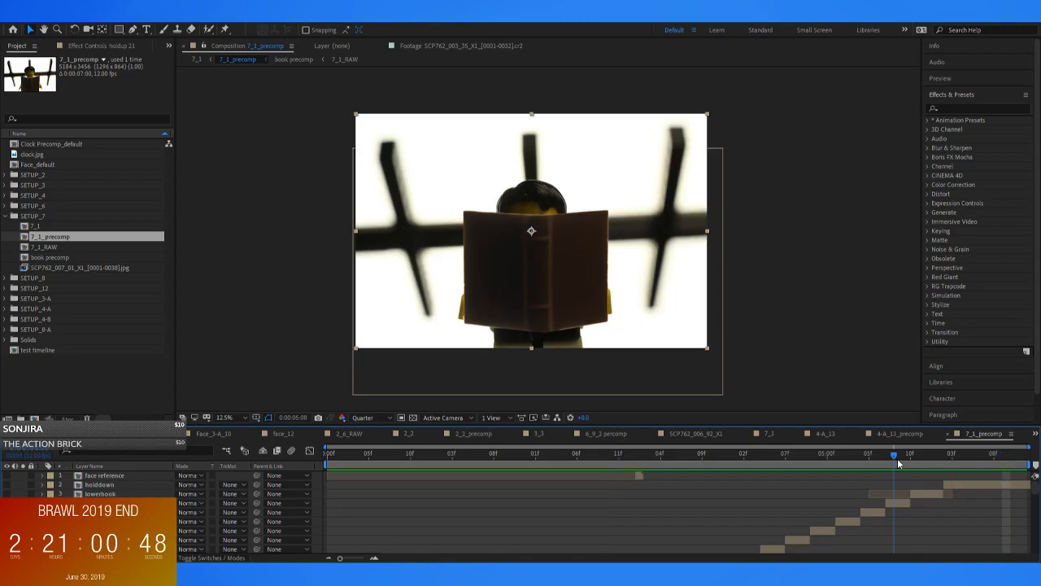
Go to 0:00:05:10 and turn on the visibility of the lowerbook and holddown layers
left_click(911, 457)
left_click(924, 493)
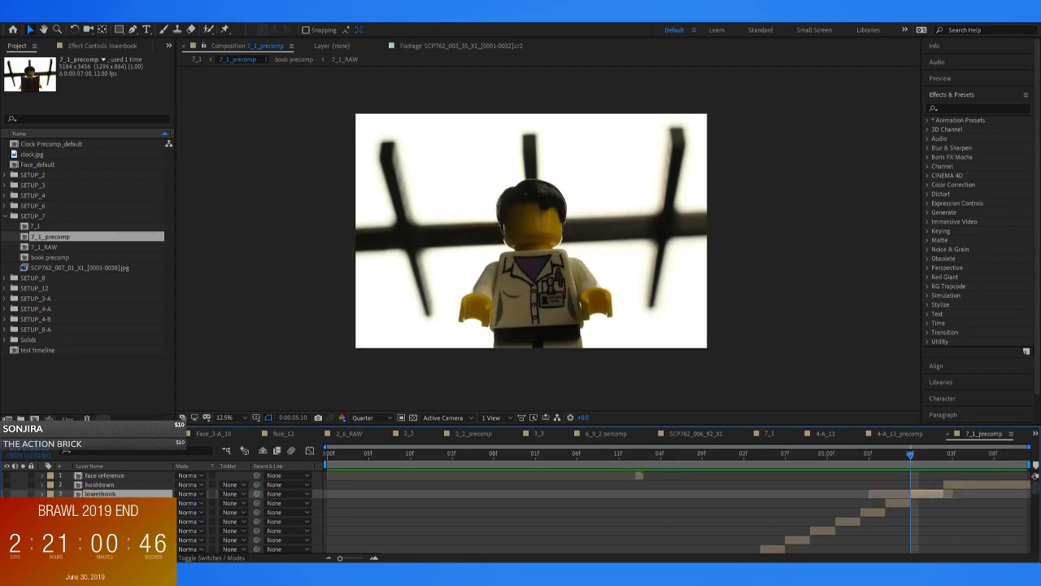
left_click(5, 493)
left_click(6, 485)
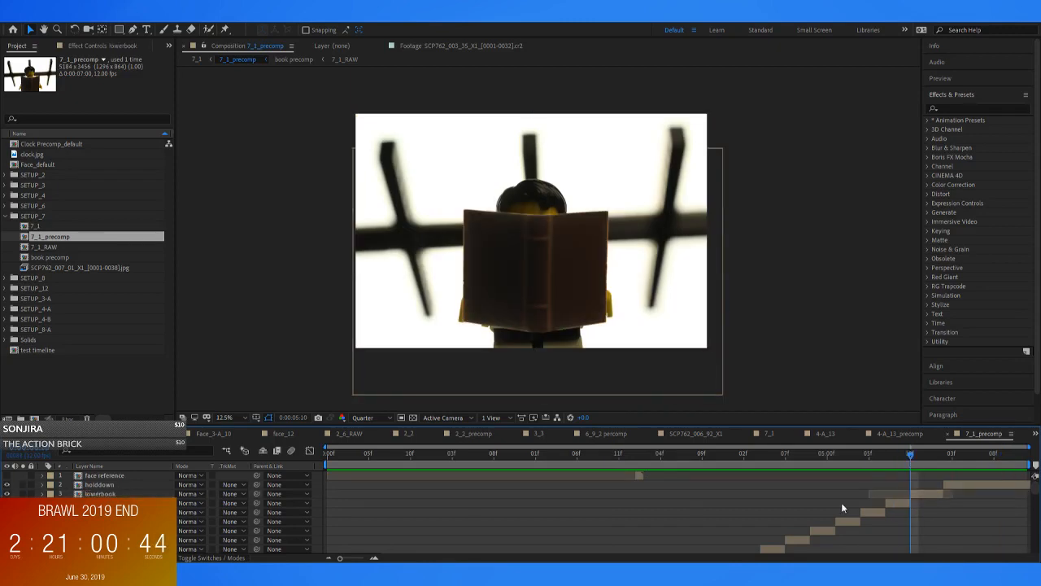
Play back 7_1_precomp to check the book lowering near the end, and return to the first frame
left_click_drag(900, 465, 526, 462)
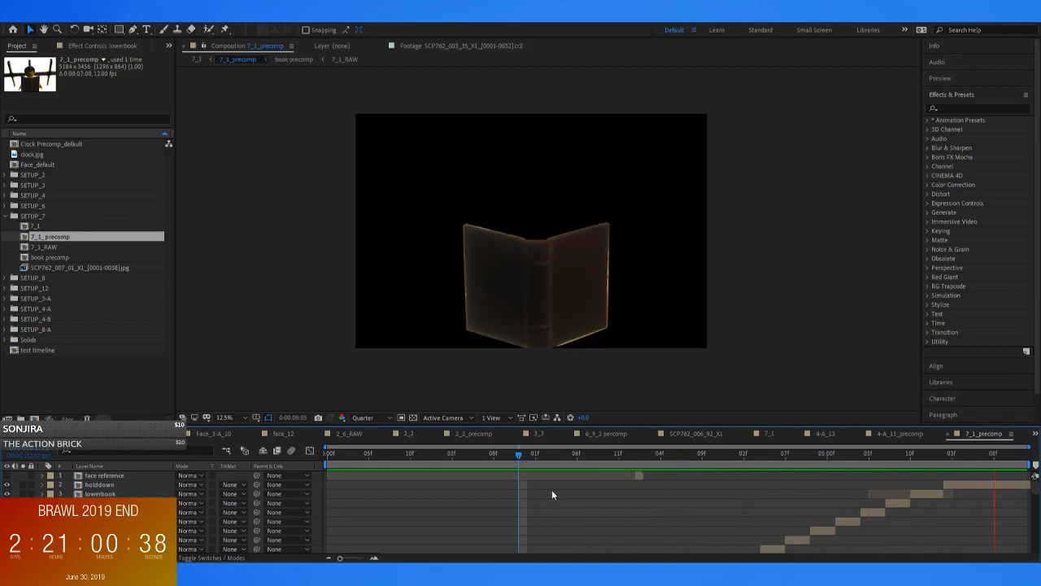
key("space")
key("Home")
Select the book precomp layer through holdbookup 20 and pre-compose them as holdbook_precomp
key("grave")
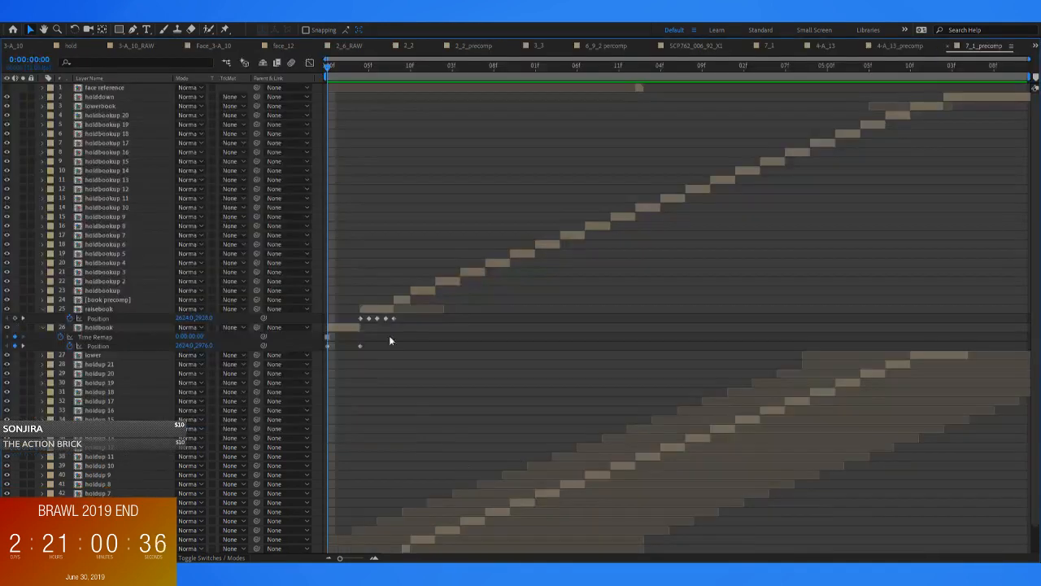
left_click(407, 299)
left_click(895, 114, "shift")
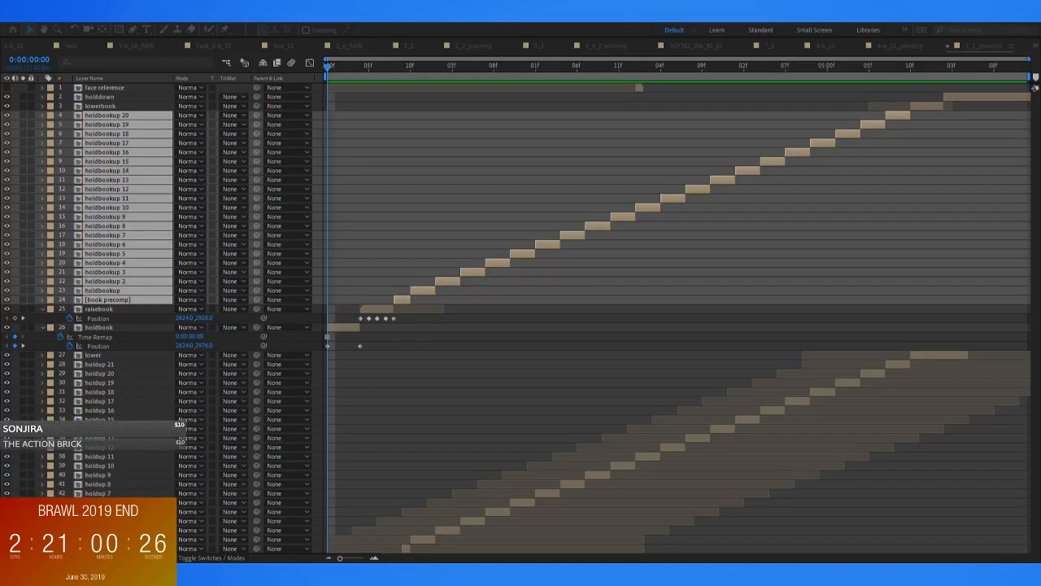
key("Return")
Select holdup 2 through holdup 21 and pre-compose them into a second holdbook_precomp
left_click(895, 181)
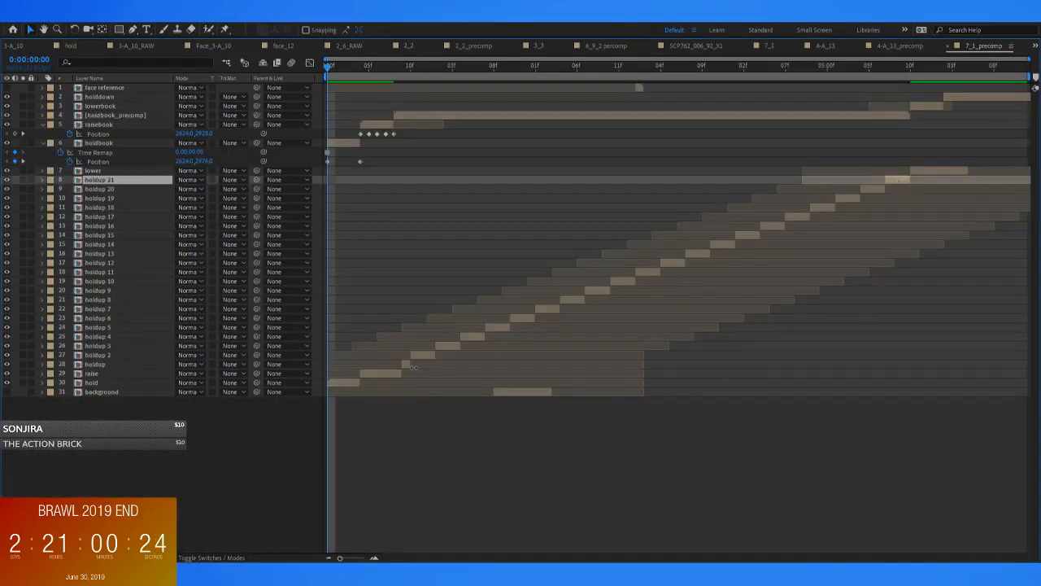
left_click(422, 356, "shift")
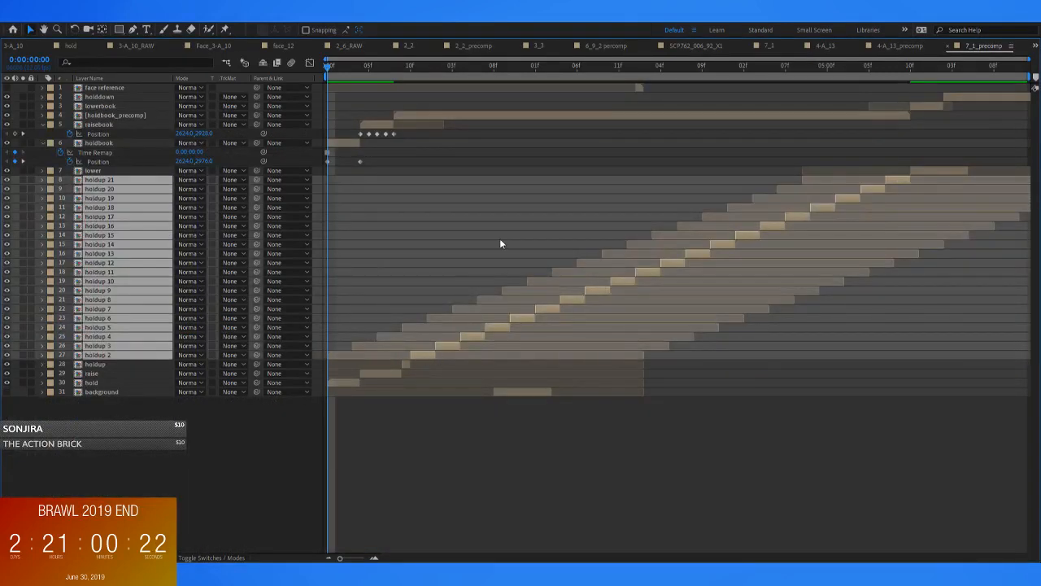
key("ctrl+shift+c")
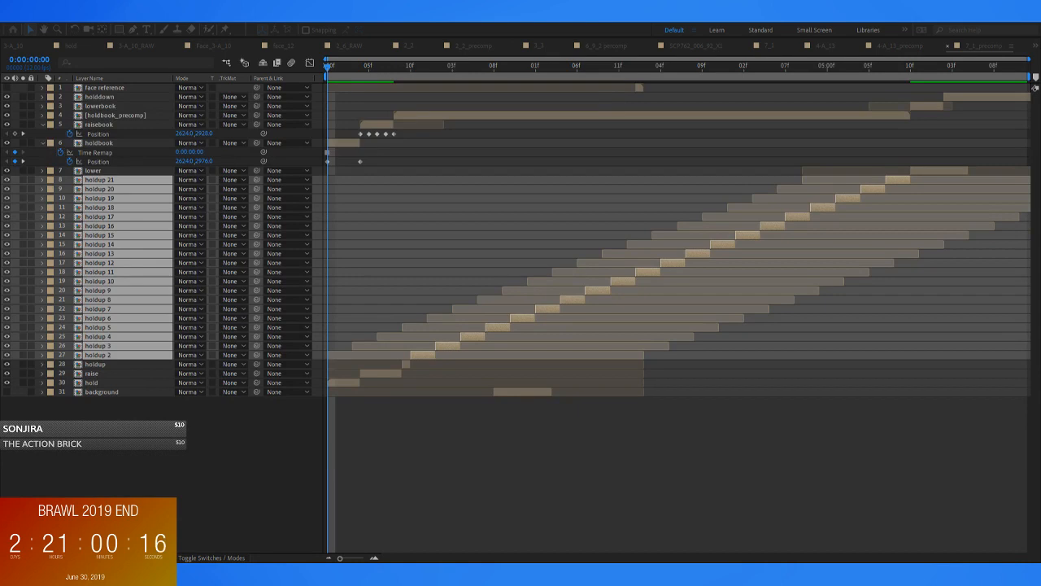
key("Return")
left_click(582, 315)
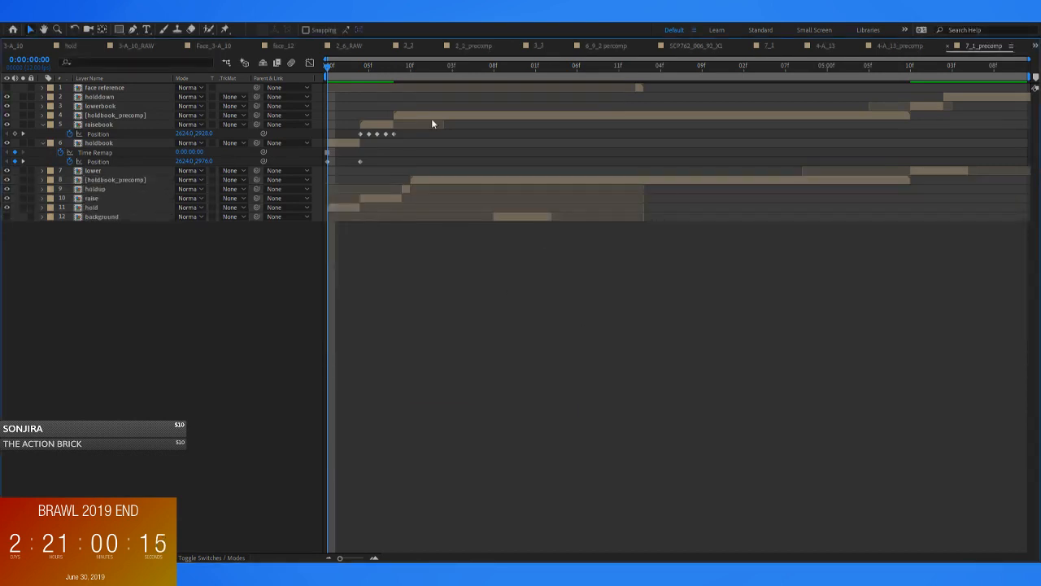
Rename the lower holdbook_precomp layer, which contains the holdup copies, to hold_precomp
left_click(401, 65)
key("grave")
scroll(487, 468, "down", 3)
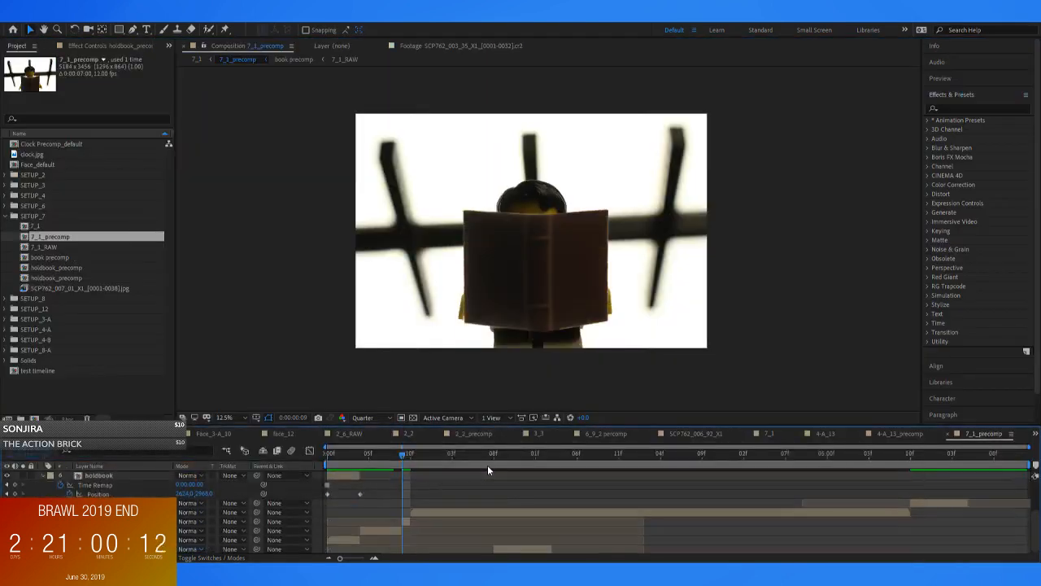
left_click(102, 511)
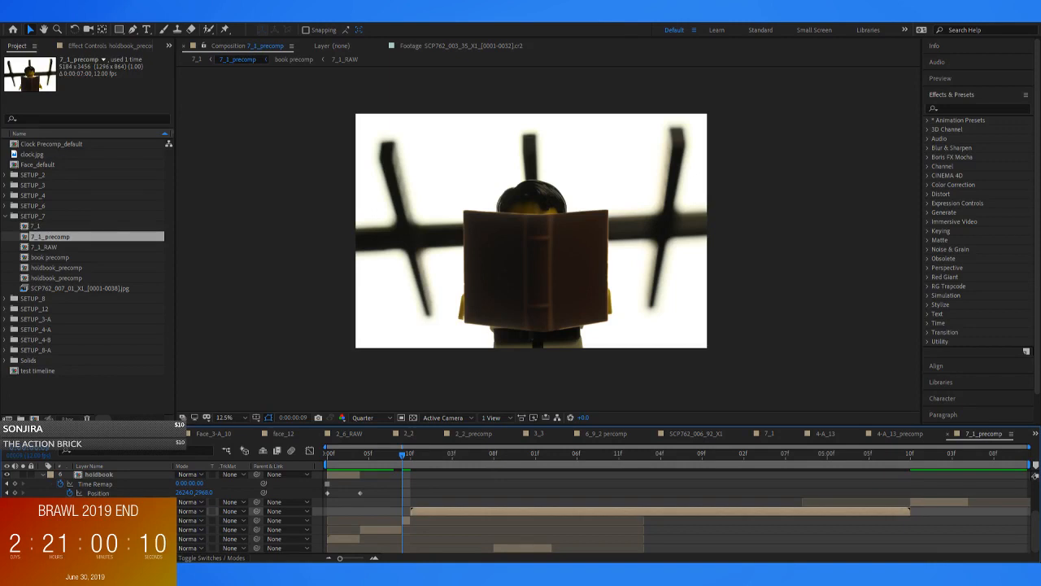
left_click(470, 497)
Play back and scrub the raised-book section repeatedly, including a close-up of the book's edge and the window frame behind it
key("space")
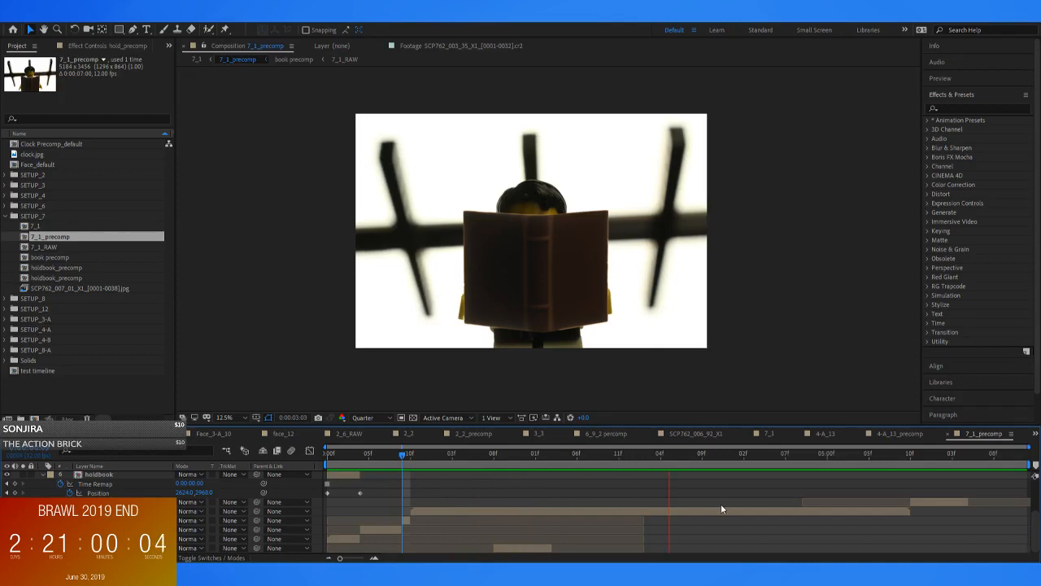
key("space")
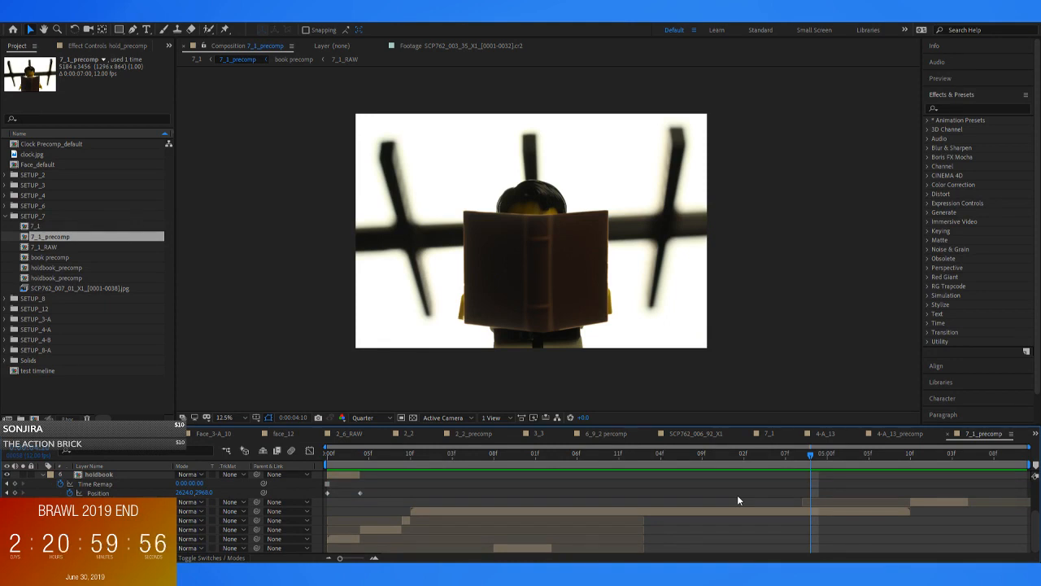
left_click_drag(745, 455, 651, 506)
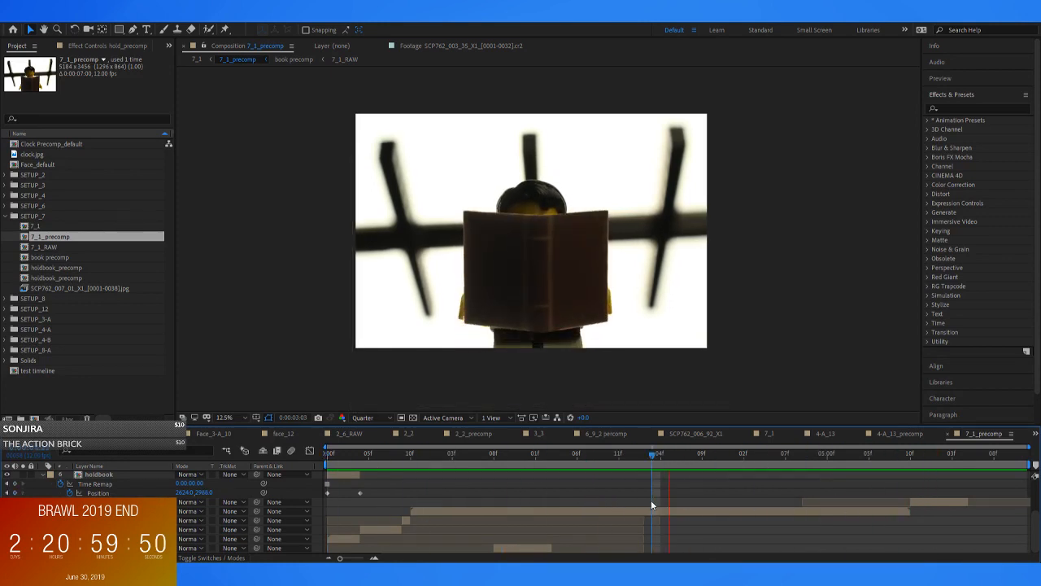
key("space")
left_click_drag(606, 454, 410, 477)
key("space")
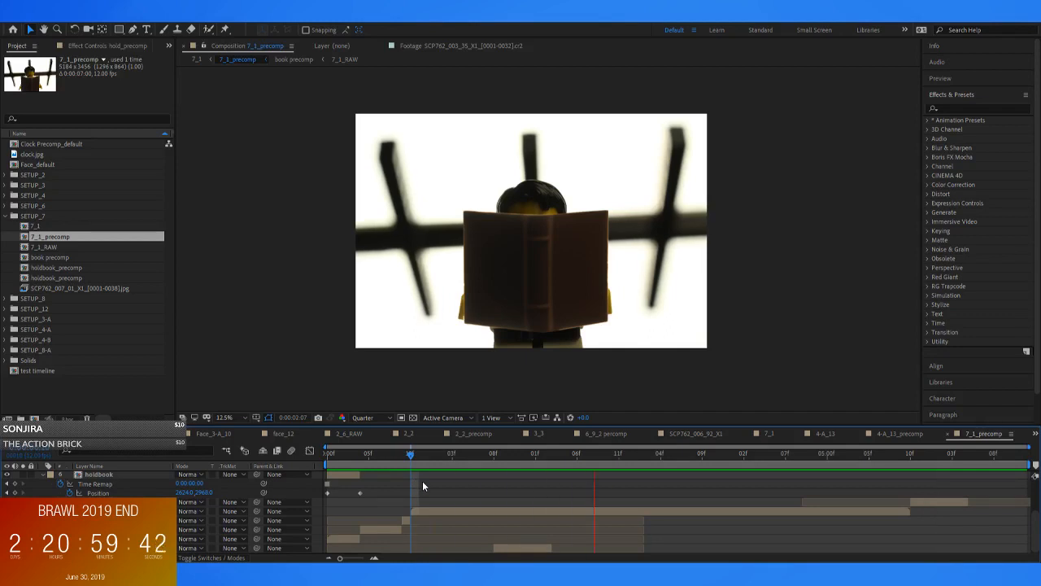
key("space")
scroll(665, 322, "up", 3)
left_click_drag(665, 322, 298, 317)
key("space")
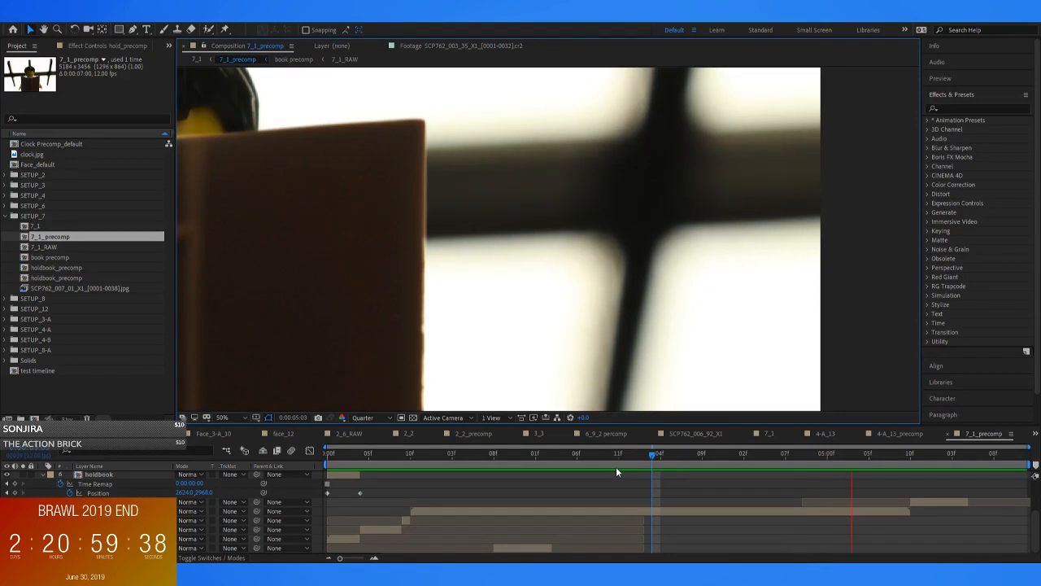
left_click(377, 455)
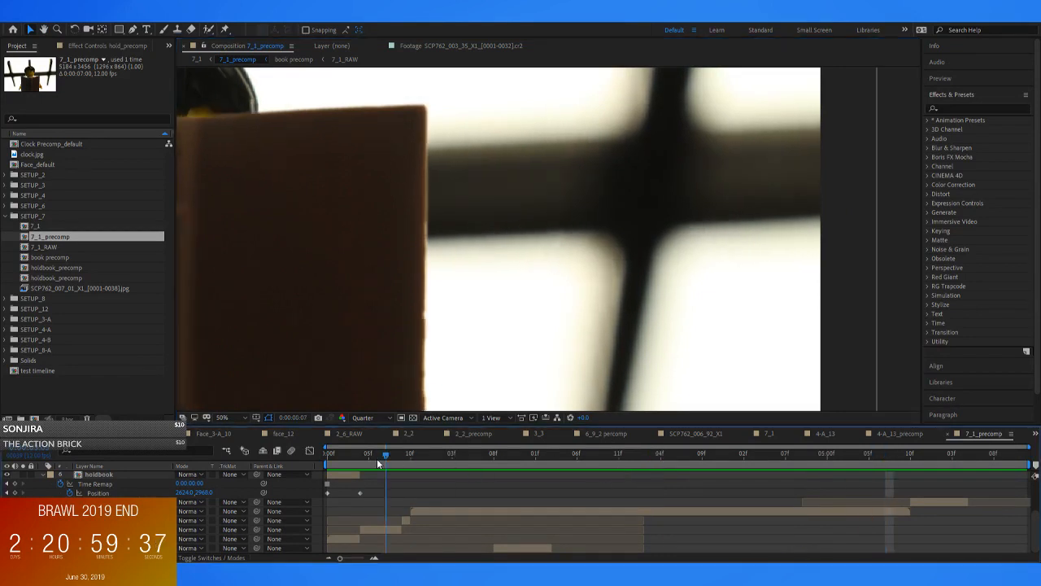
Open the nested composition of hold_precomp, scrub through its holdup frames, and return to 7_1_precomp
double_click(457, 507)
left_click_drag(446, 457, 559, 461)
scroll(558, 518, "down", 4)
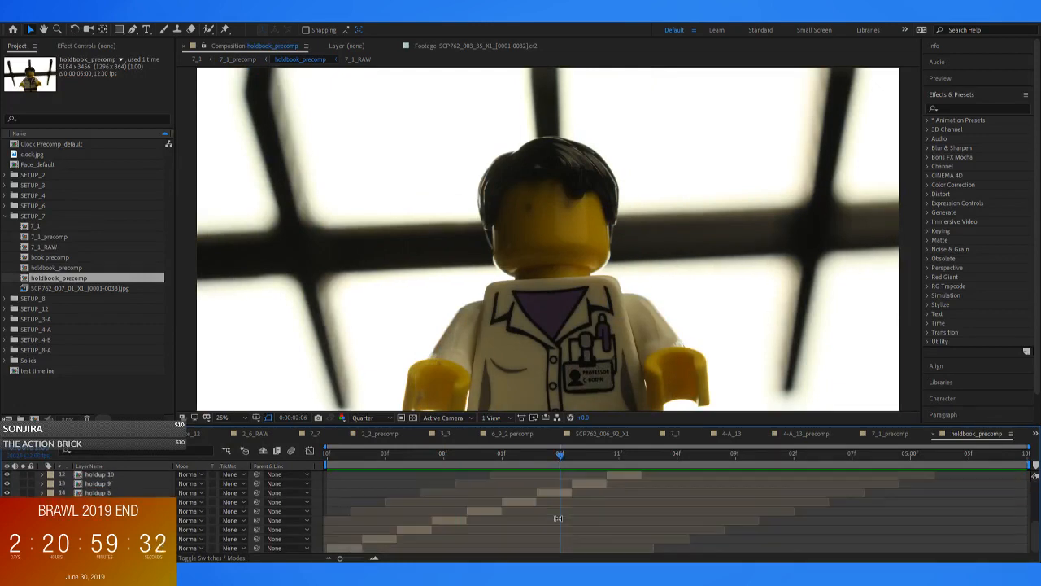
left_click(238, 59)
Freeze the hold_precomp layer on its frame at 0:00:00:10
left_click_drag(448, 465, 413, 461)
key("grave")
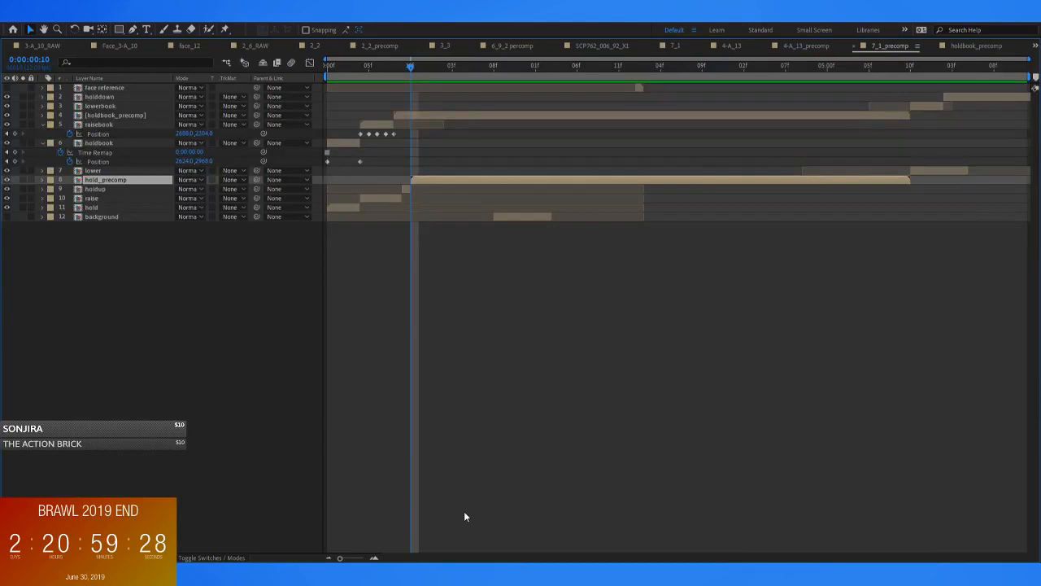
key("grave")
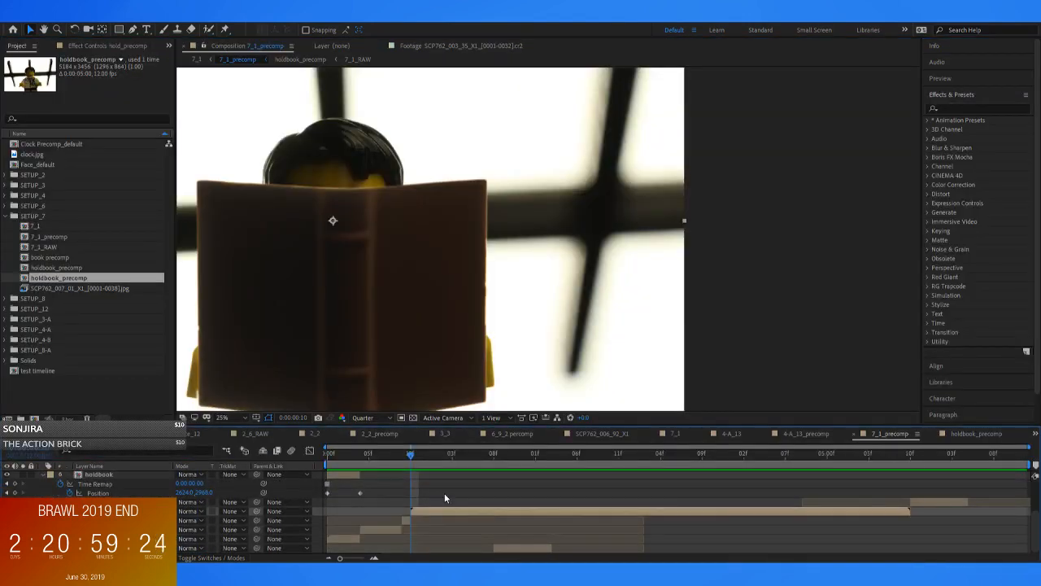
left_click(632, 306)
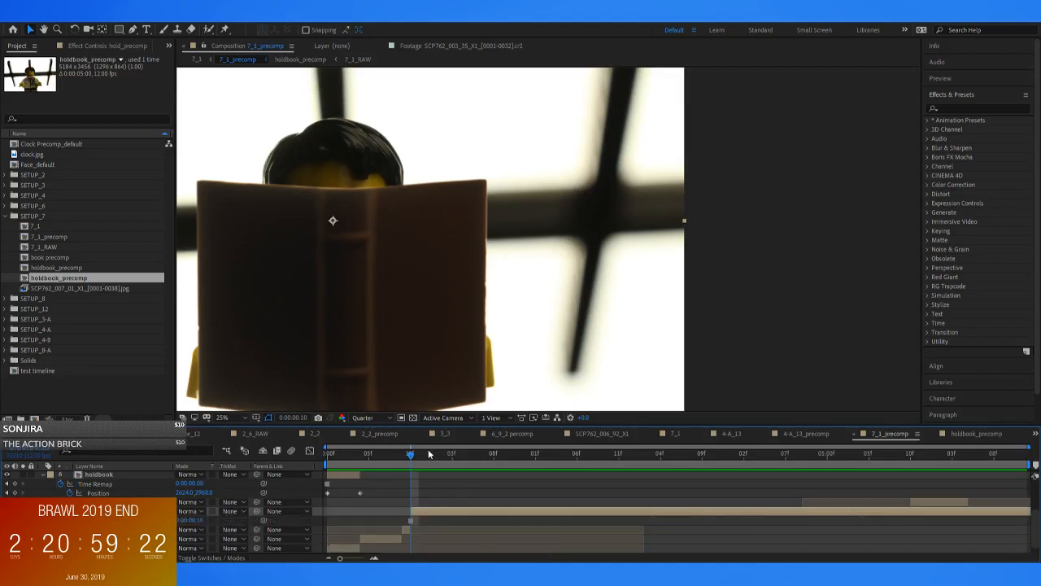
Collapse the expanded raisebook and holdbook properties and return to the first frame of 7_1_precomp
left_click_drag(409, 453, 355, 489)
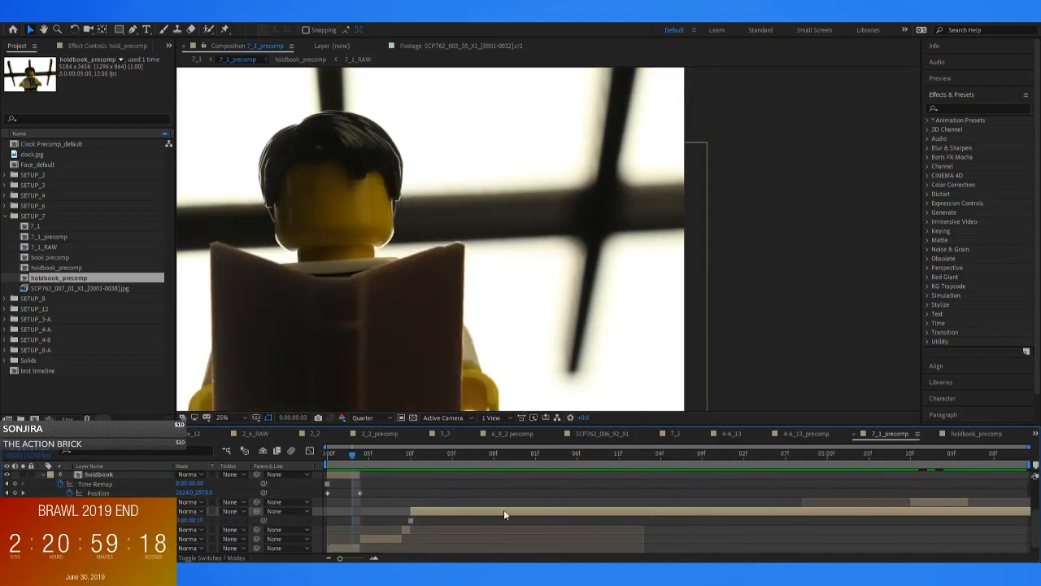
scroll(488, 513, "up", 3)
scroll(488, 514, "down", 3)
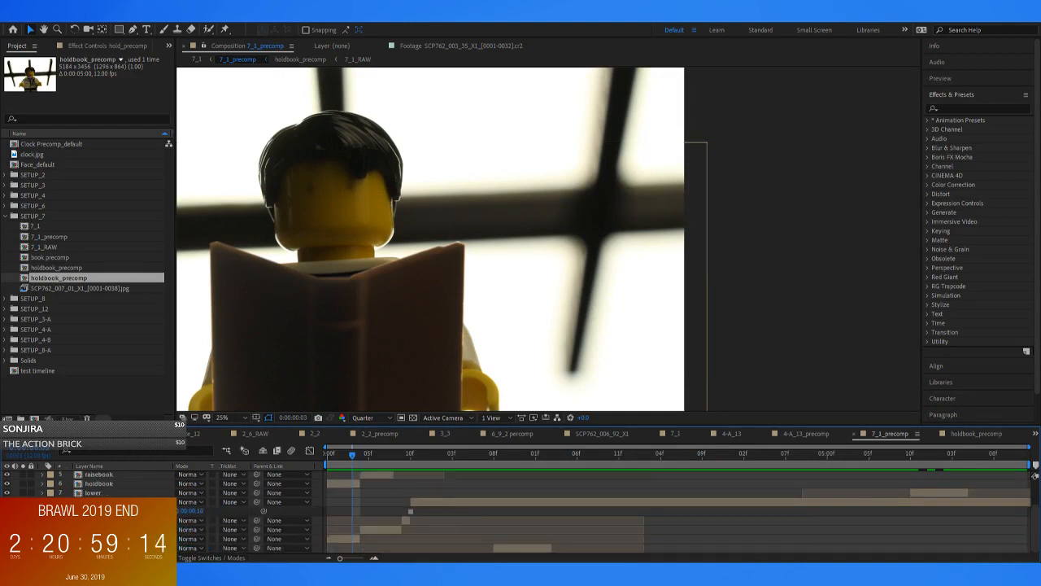
scroll(320, 507, "up", 3)
left_click_drag(352, 454, 232, 454)
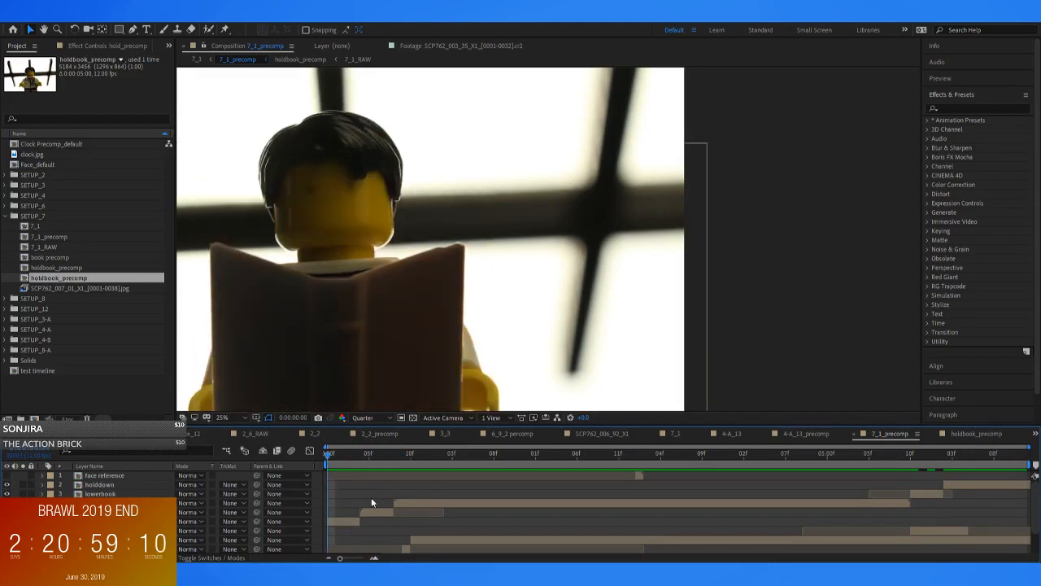
Duplicate the Face_default composition into SETUP_7 and place Face_default 2 over the minifigure's head as the top layer
left_click(120, 476)
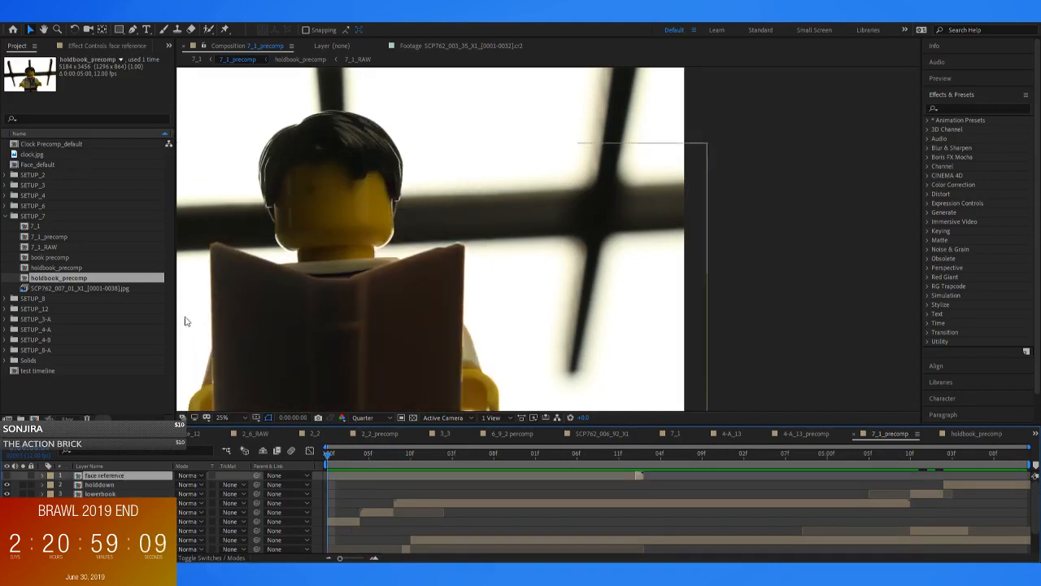
left_click(47, 146)
left_click_drag(358, 454, 220, 445)
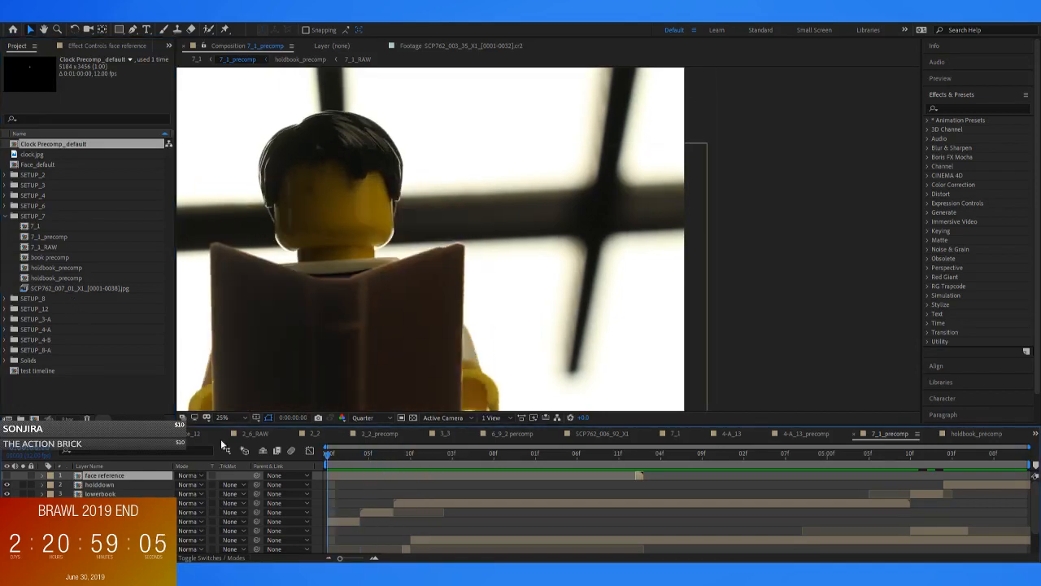
left_click(56, 164)
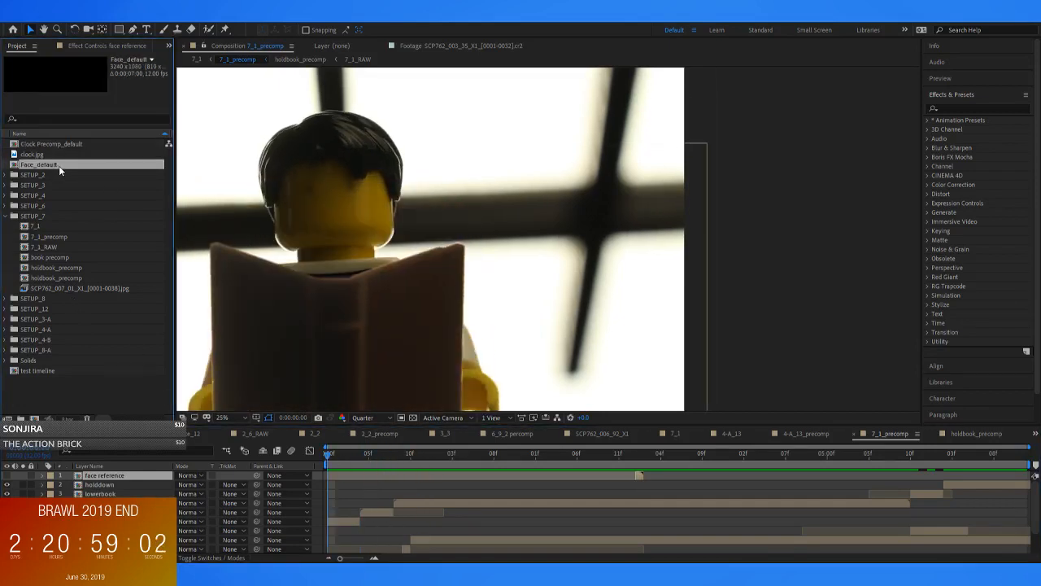
key("ctrl+d")
left_click_drag(49, 174, 331, 200)
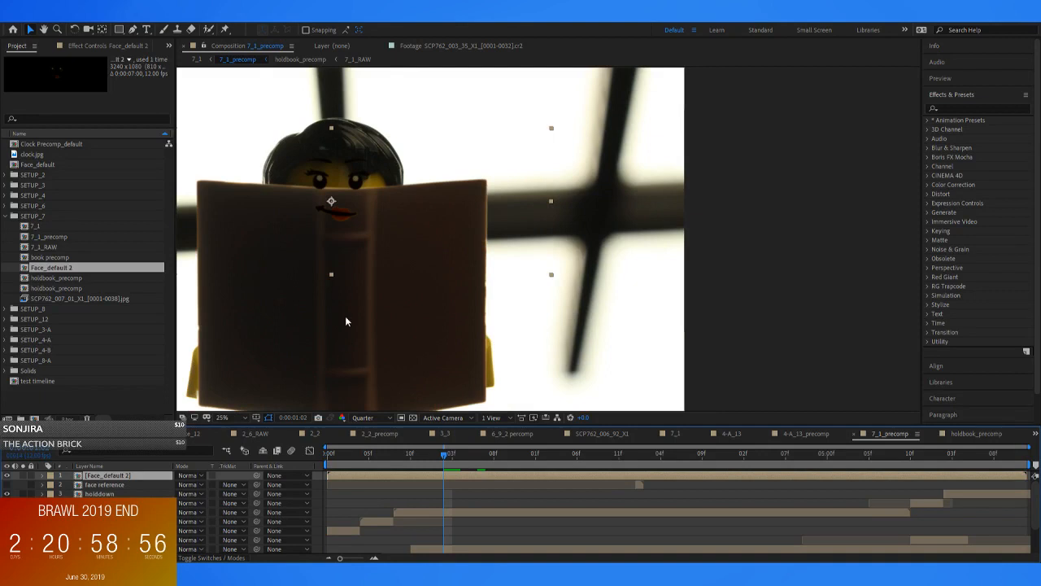
Rotate and scale Face_default 2 to fit the minifigure's head, and shift the face reference layer to the composition start and show it
key("w")
left_click_drag(512, 247, 498, 227)
key("v")
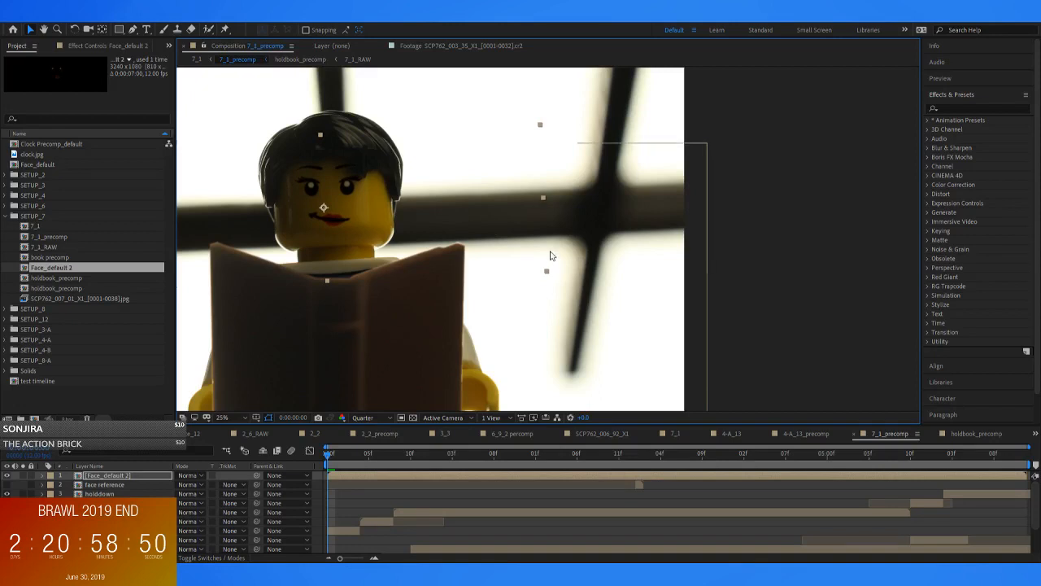
left_click_drag(548, 272, 534, 269)
left_click_drag(637, 482, 331, 483)
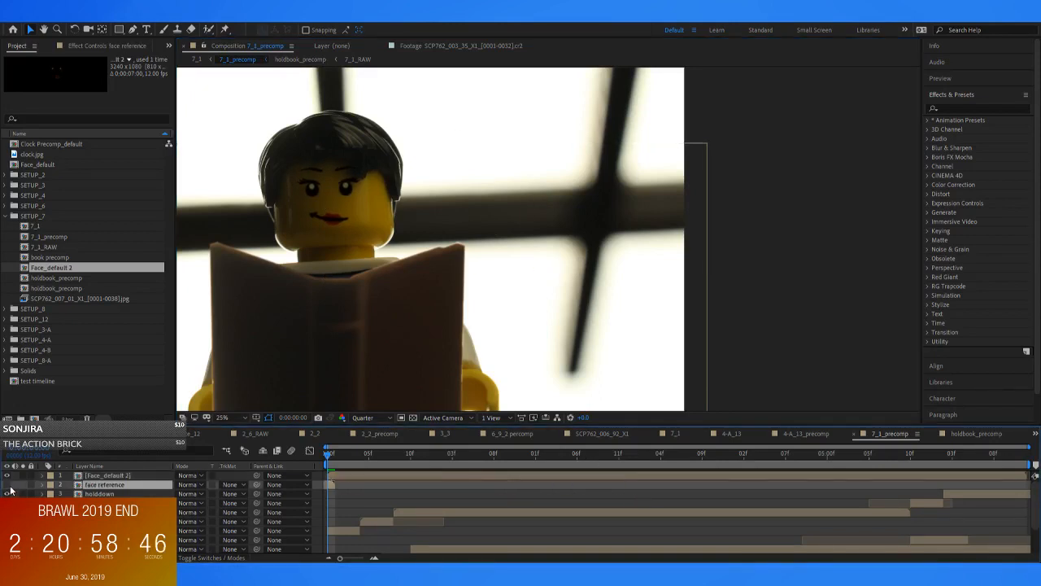
Find the Levels effect and apply it to the Face_default 2 layer
left_click(342, 475)
left_click(967, 107)
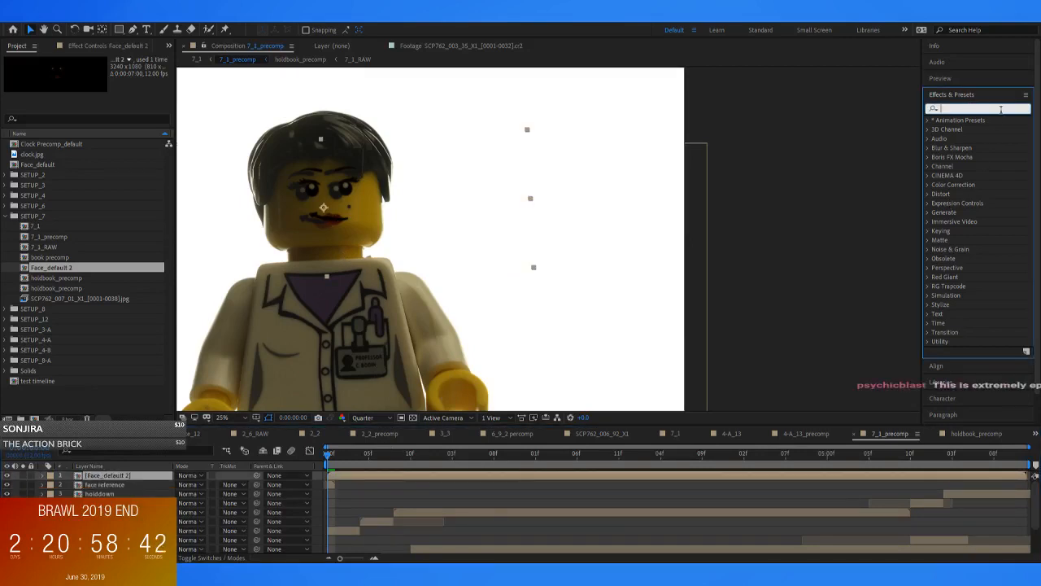
type("level")
left_click_drag(947, 175, 342, 477)
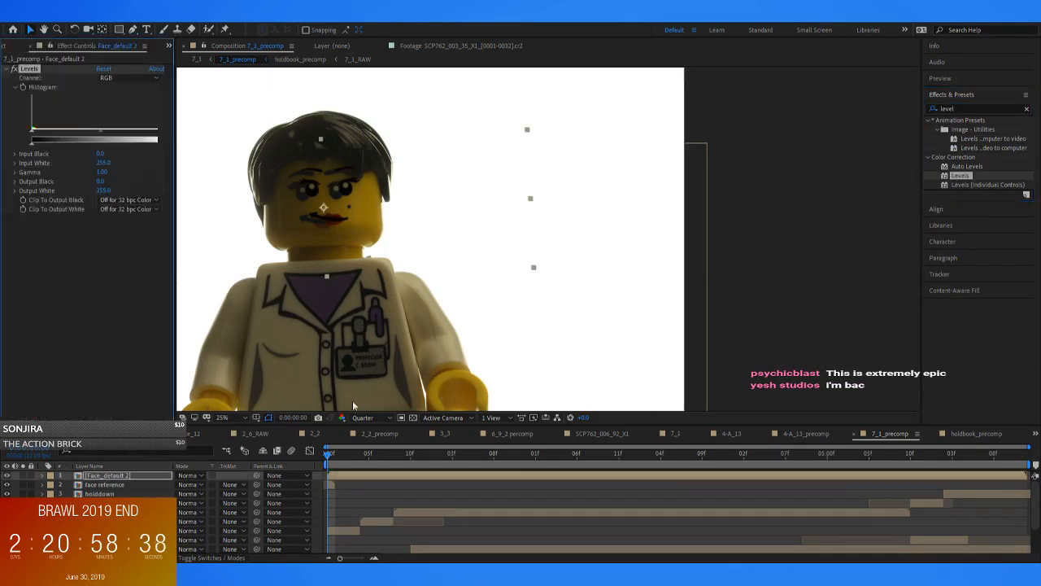
Set the Levels Output Black of Face_default 2 to 19 and hide the face reference layer
scroll(327, 191, "up", 2)
left_click_drag(325, 186, 756, 278)
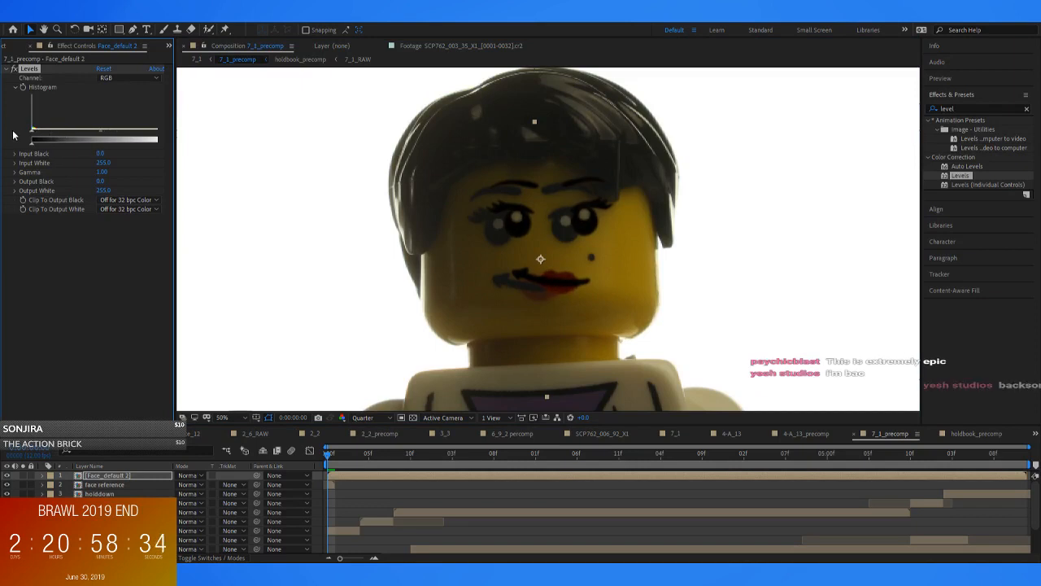
left_click_drag(175, 141, 207, 141)
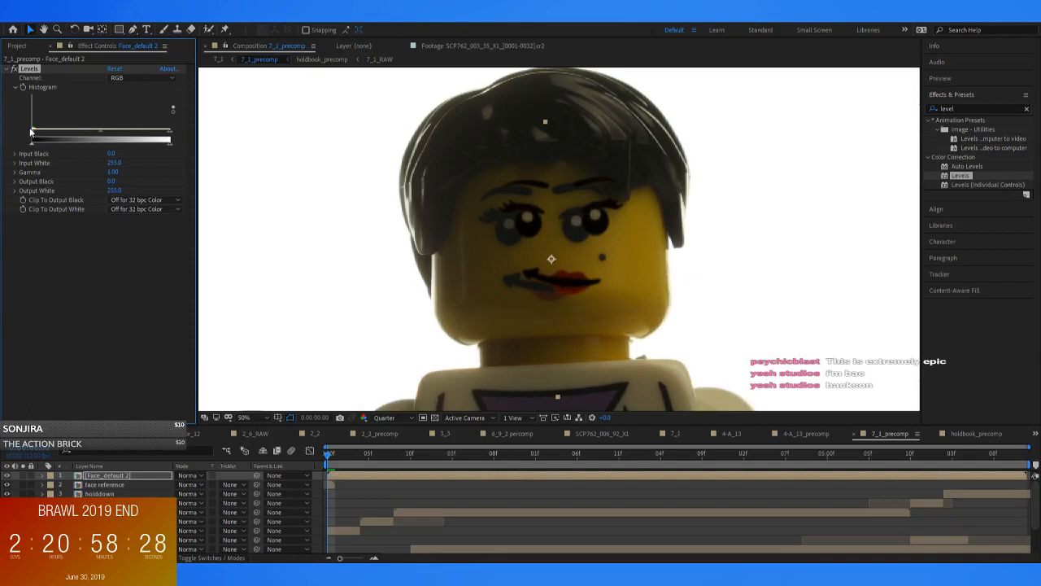
mouse_move(33, 144)
left_mouse_down()
mouse_move(51, 149)
mouse_move(41, 152)
left_mouse_up()
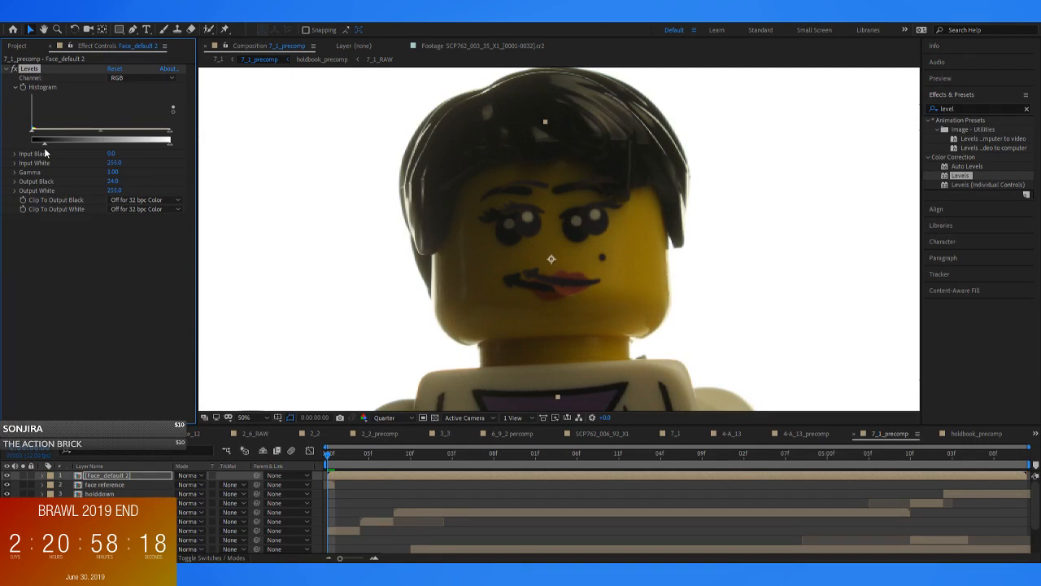
left_click_drag(45, 149, 43, 149)
left_click_drag(42, 149, 43, 152)
left_click(7, 485)
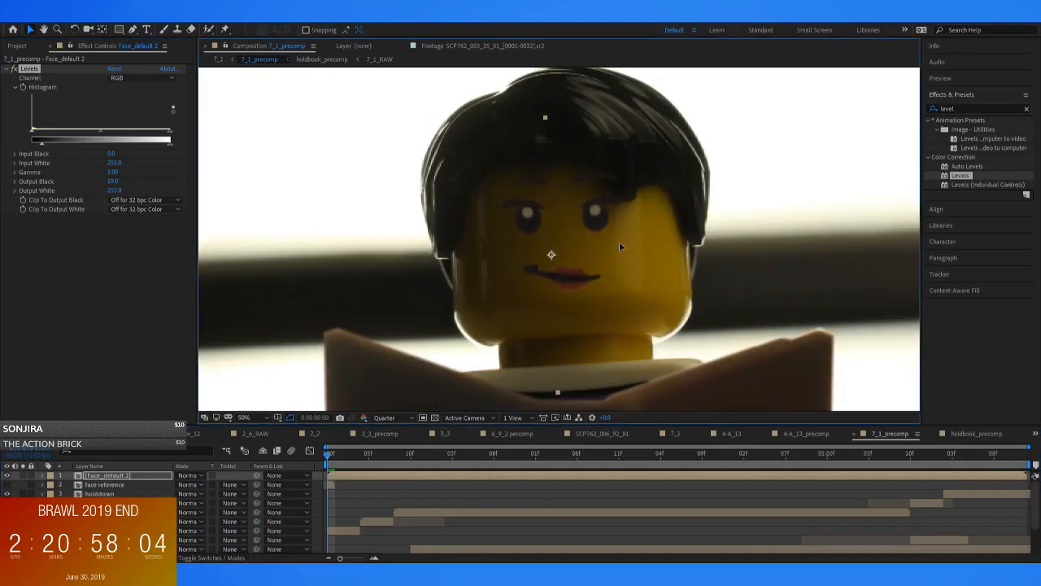
left_click(360, 470)
left_click_drag(360, 469, 328, 476)
Find the CC Cylinder effect and apply it to the Face_default 2 layer
left_click(960, 108)
left_click_drag(961, 109, 770, 109)
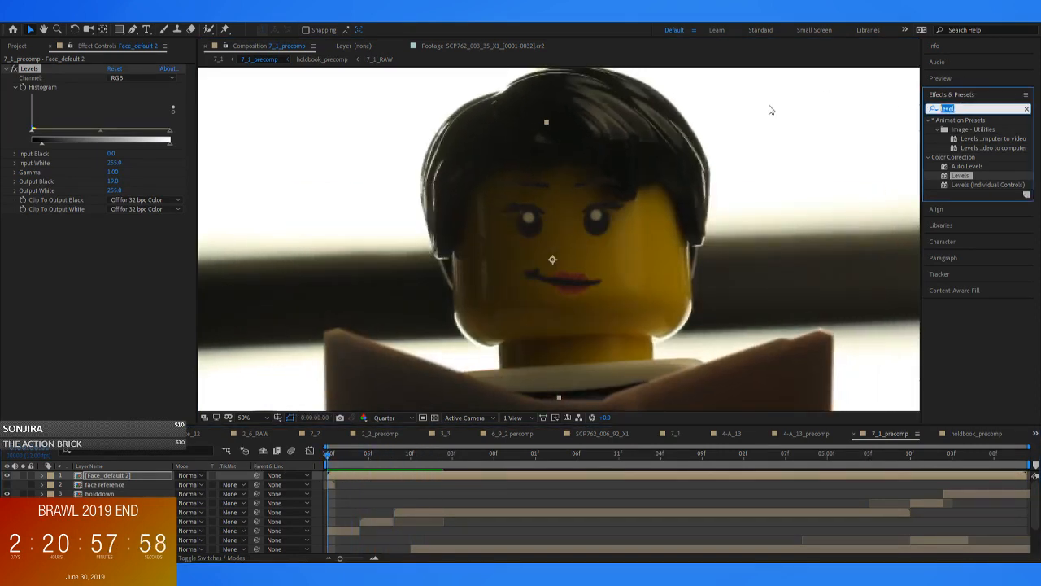
type("cy")
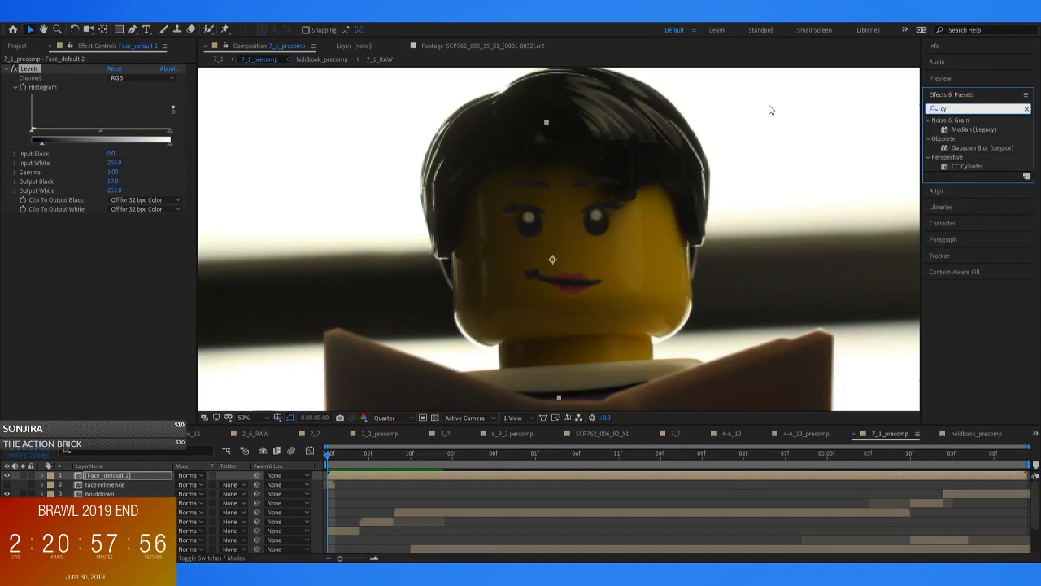
left_click_drag(971, 167, 348, 480)
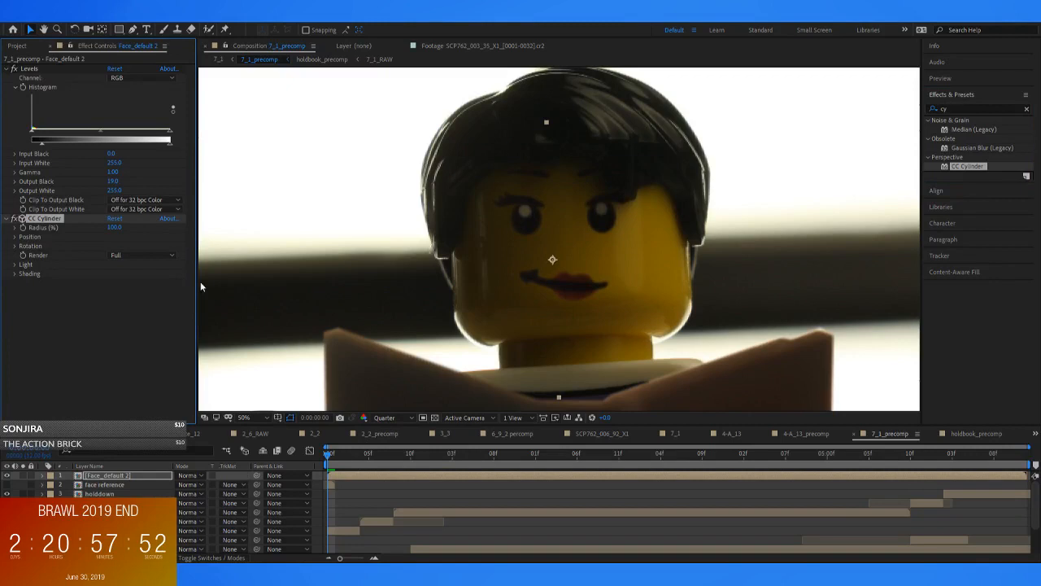
Show the White Solid 1 grid inside Face_default 2, set its opacity to 30%, and return to 7_1_precomp
double_click(353, 475)
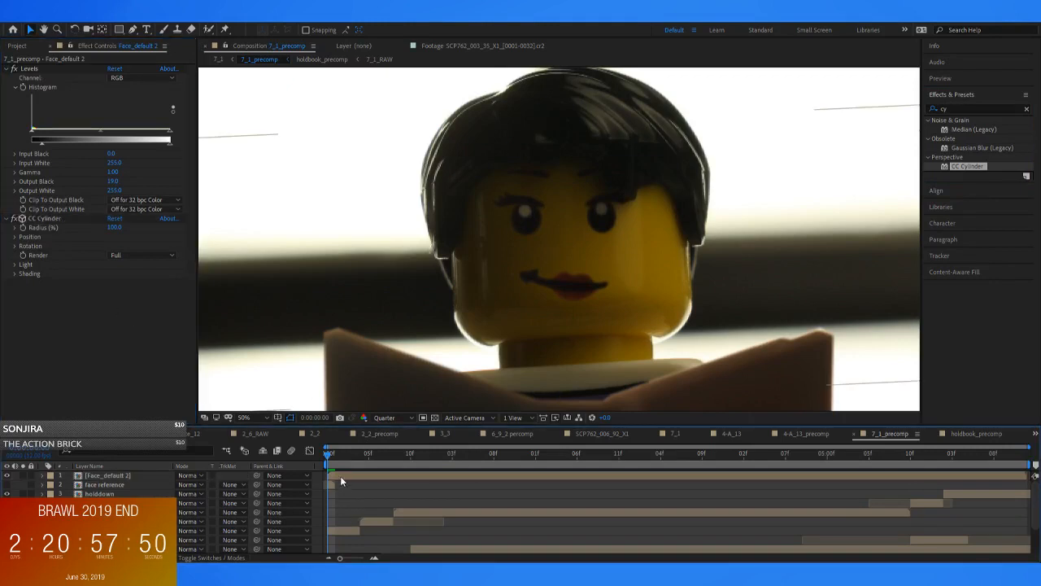
left_click(7, 548)
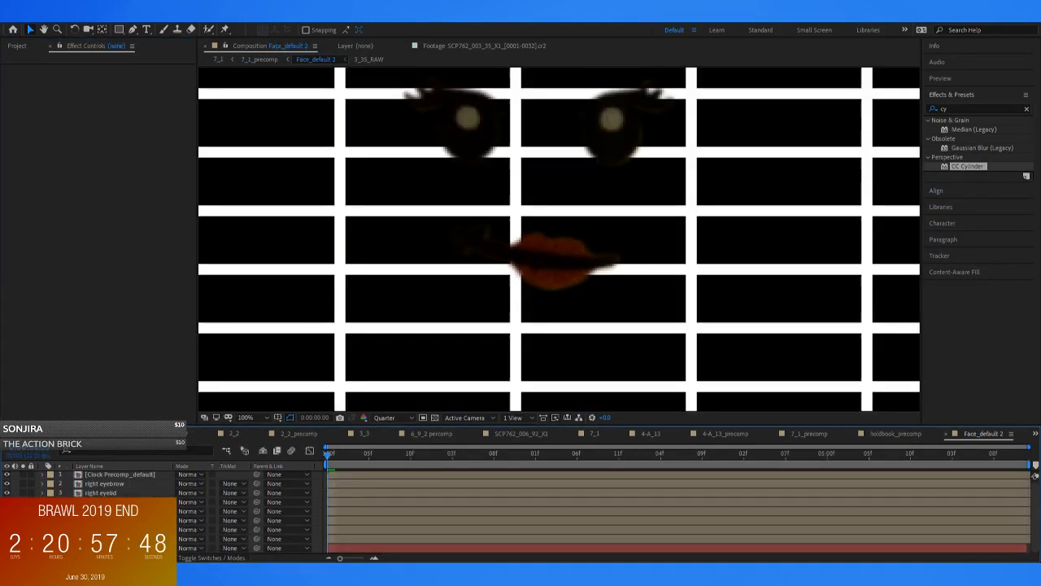
left_click(101, 547)
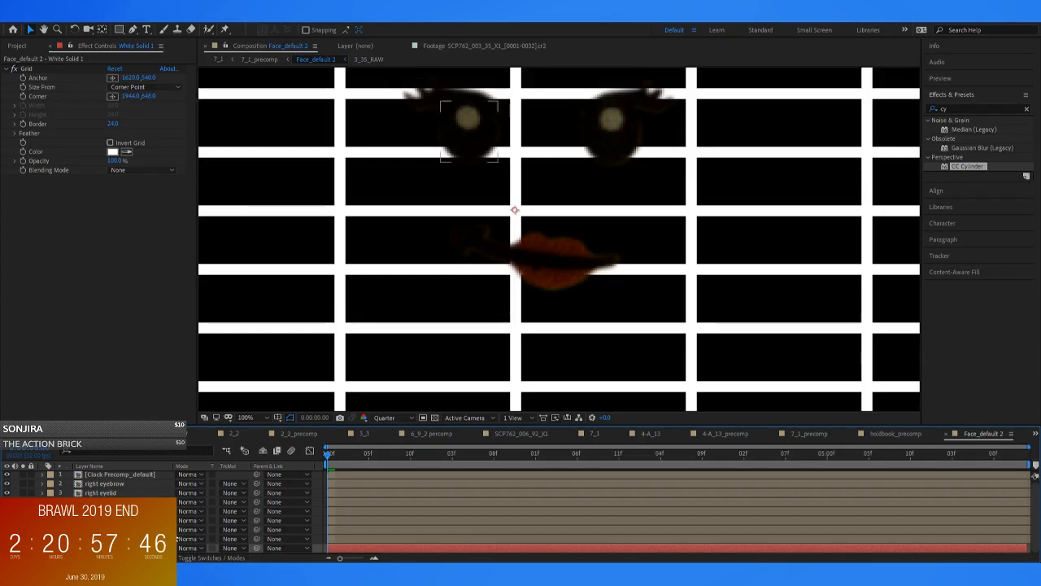
key("t")
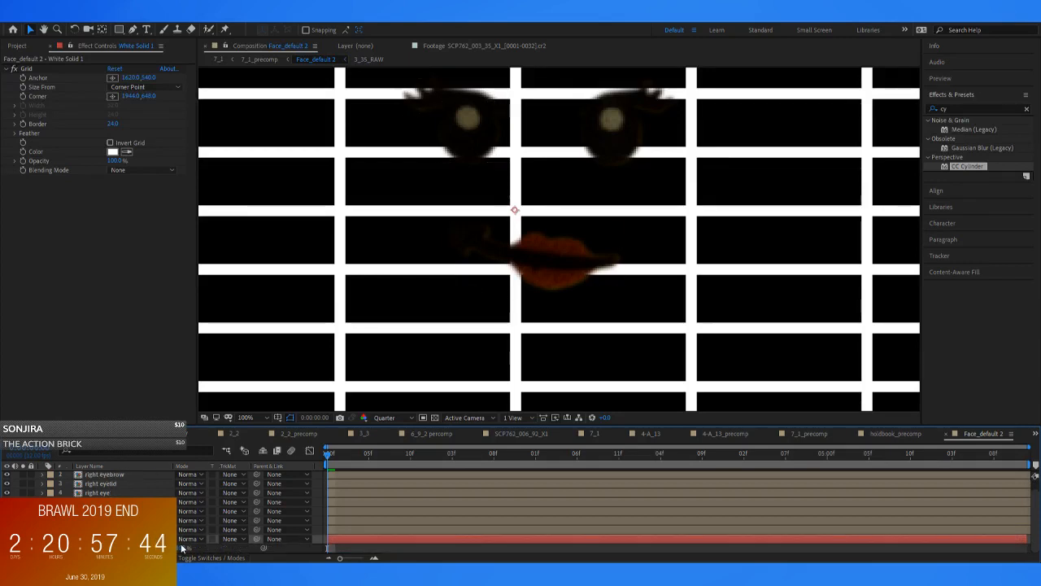
left_click(185, 548)
type("30")
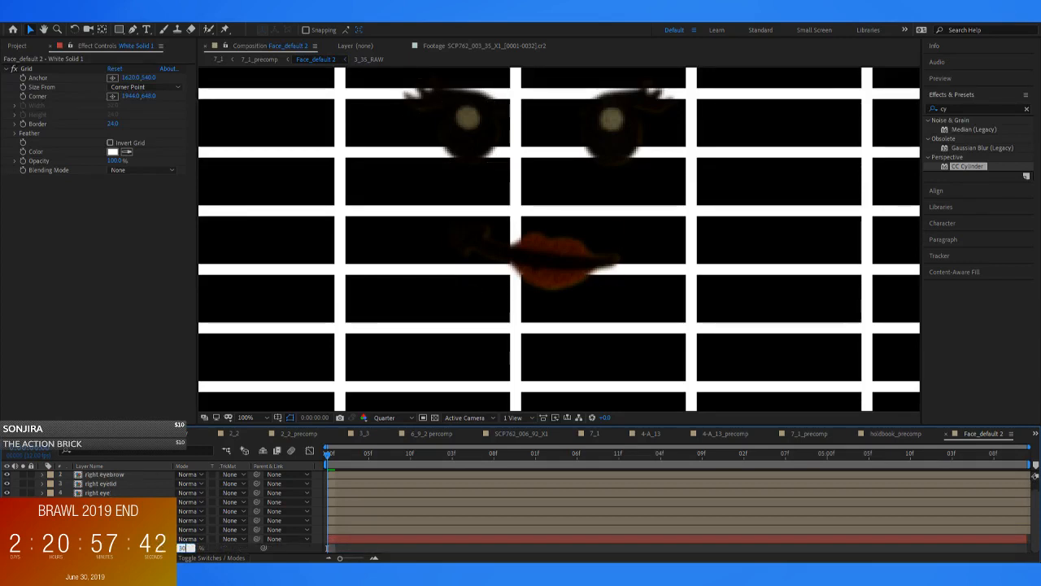
key("Return")
left_click(260, 61)
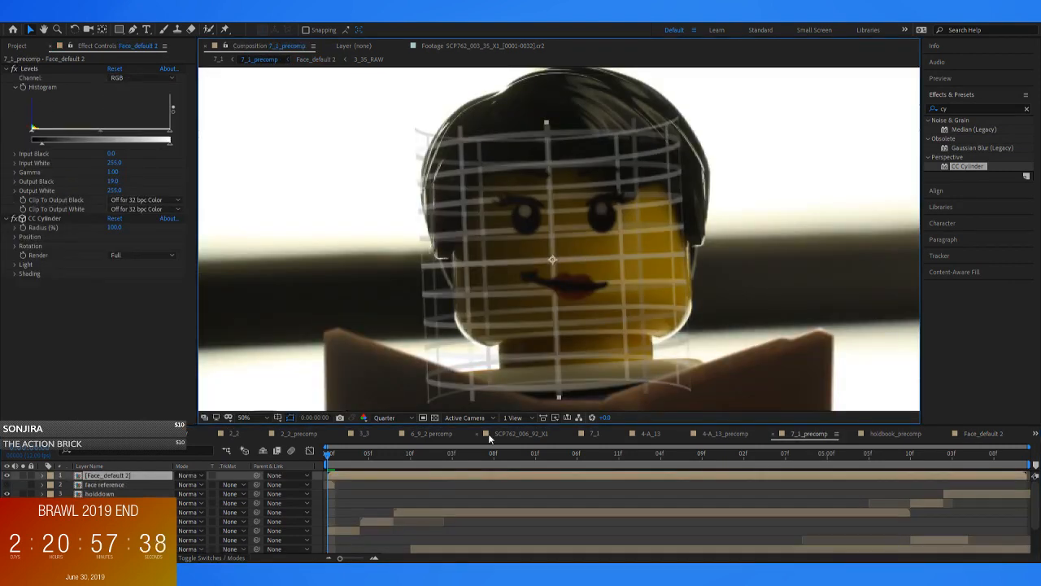
Rename the Face_default 2 composition in the SETUP_7 folder as SETUP_7_face
left_click(372, 480)
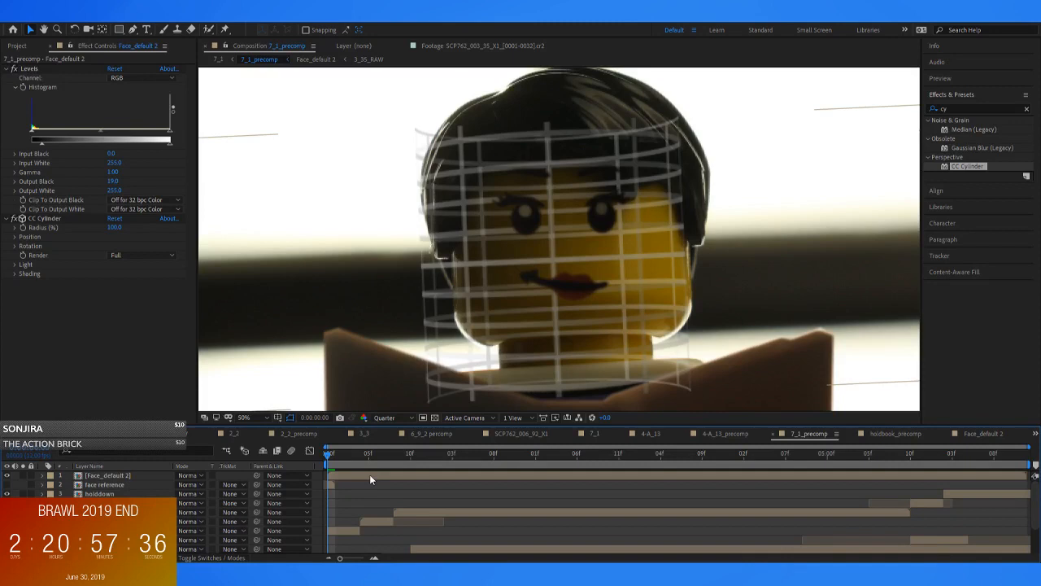
left_click(16, 46)
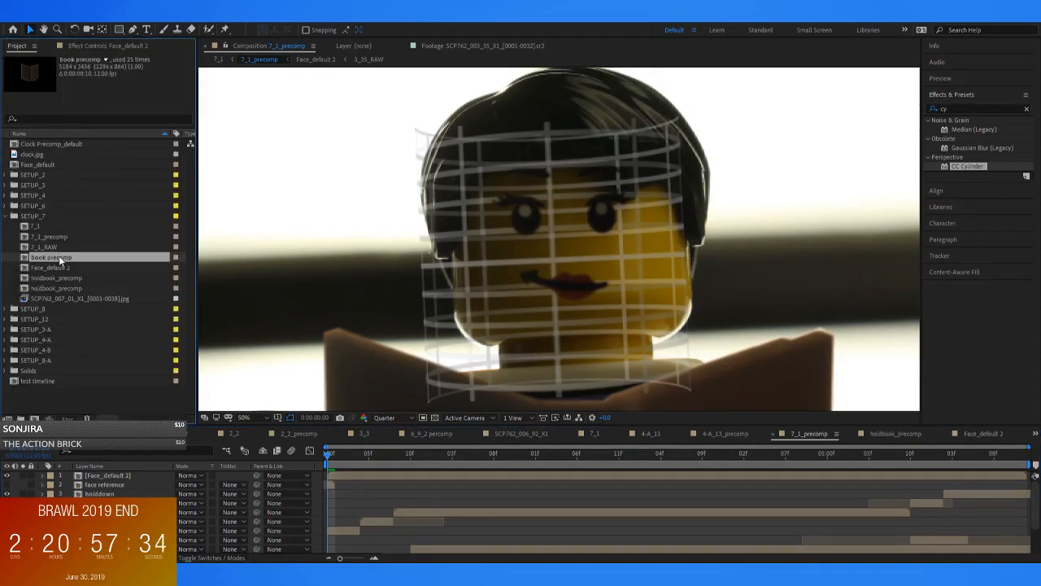
key("Return")
type("SETU")
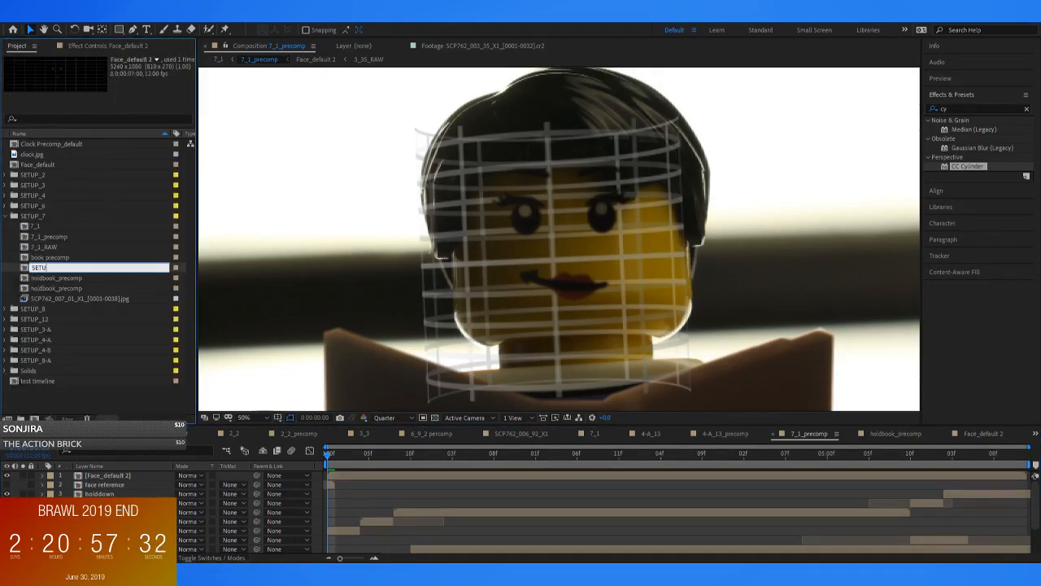
type("P_7_face")
key("Return")
left_click(600, 279)
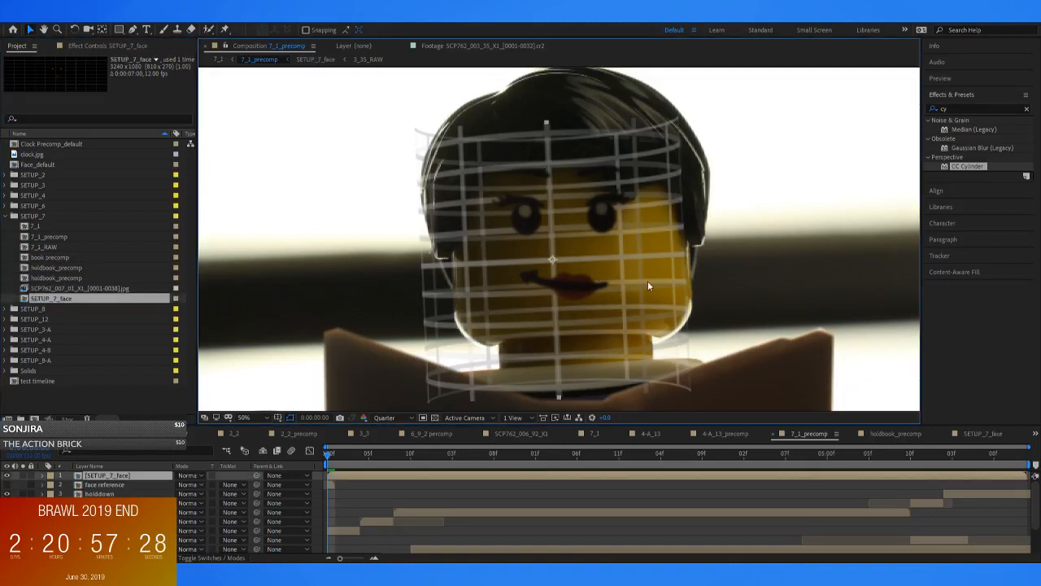
Fit the face's CC Cylinder to the head with Position X 70, a lowered Position Y, Position Z 340 and Rotation X -10°
scroll(651, 235, "down", 2)
scroll(680, 242, "up", 2)
scroll(677, 244, "down", 1)
scroll(675, 251, "up", 1)
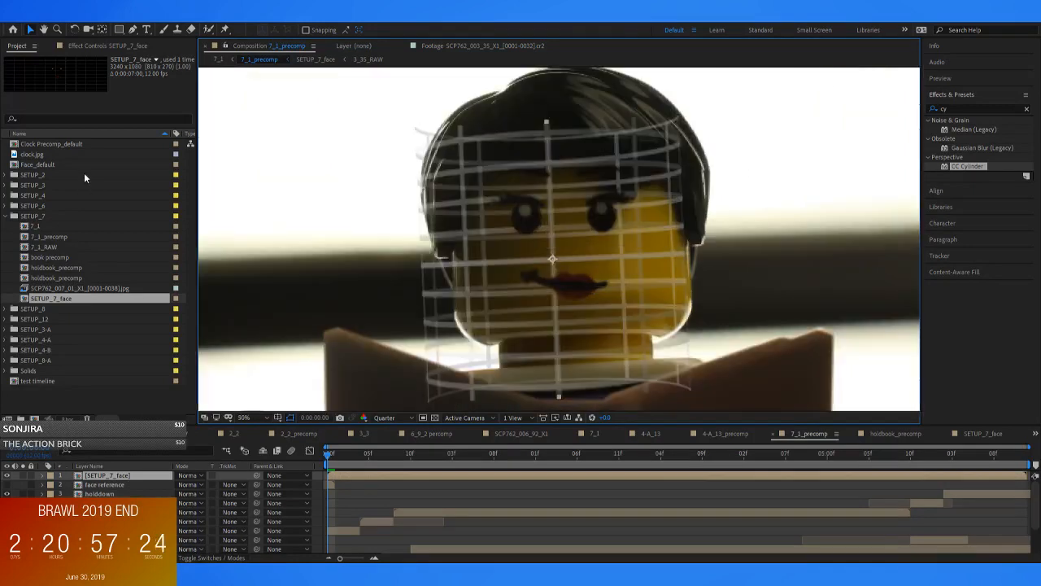
left_click(84, 45)
left_click(44, 218)
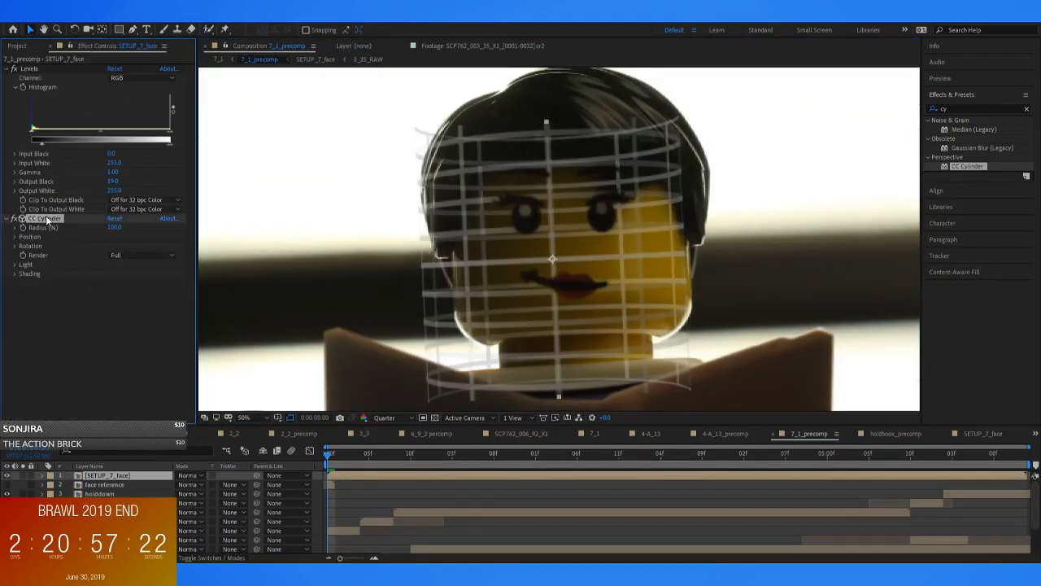
left_click(14, 236)
left_click(16, 275)
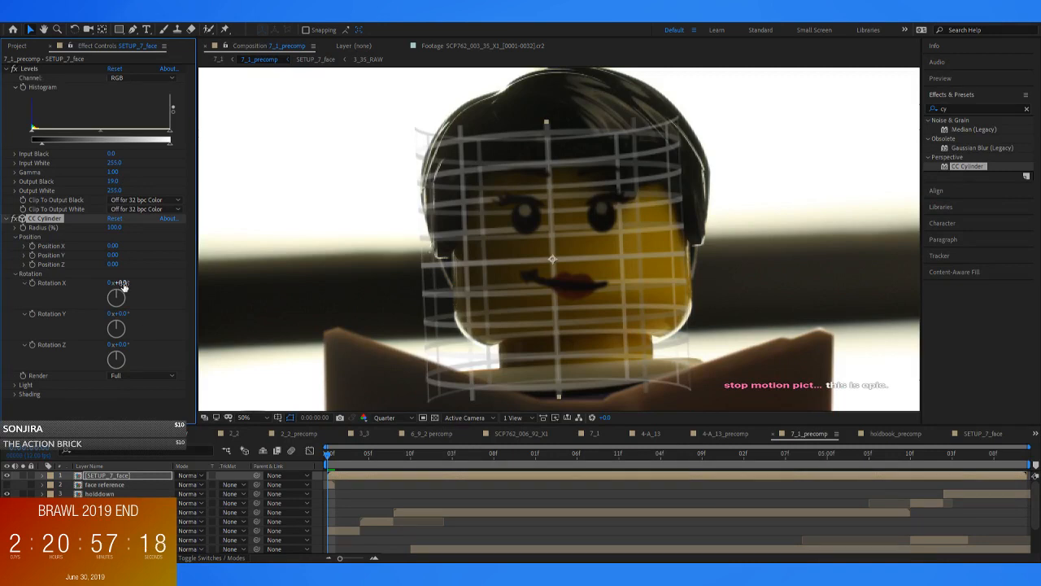
left_click_drag(116, 267, 138, 356)
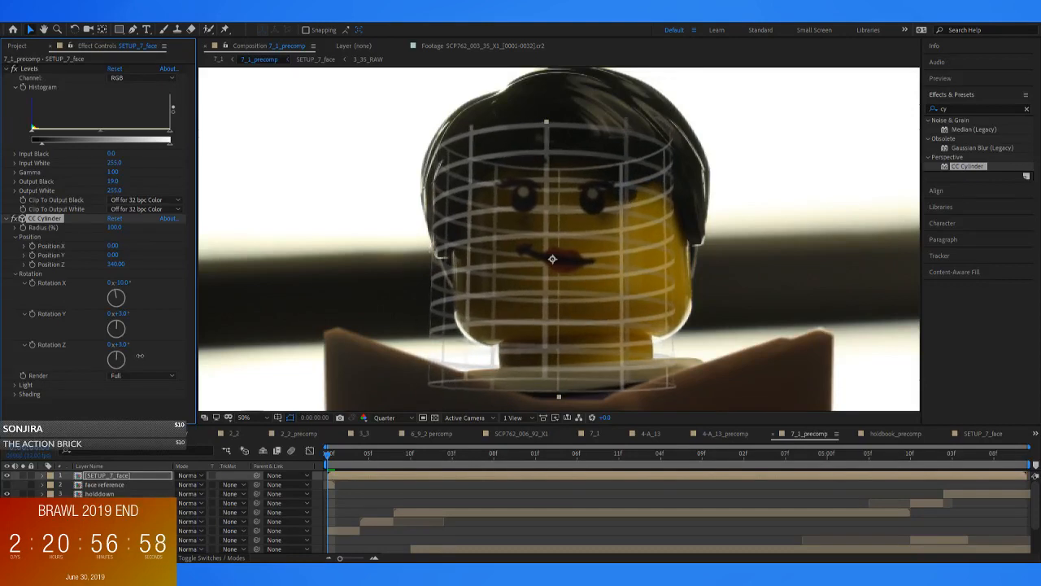
mouse_move(116, 258)
left_mouse_down()
mouse_move(140, 251)
mouse_move(128, 254)
left_mouse_up()
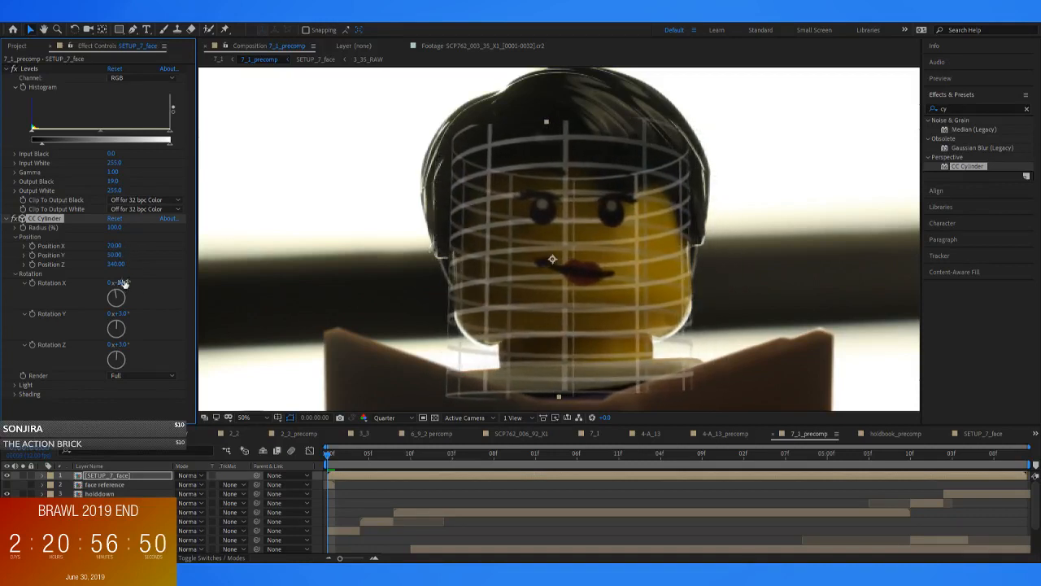
Turn the CC Cylinder to follow the head, with Rotation Y at 10° and Rotation Z at -2°
left_click_drag(130, 312, 120, 343)
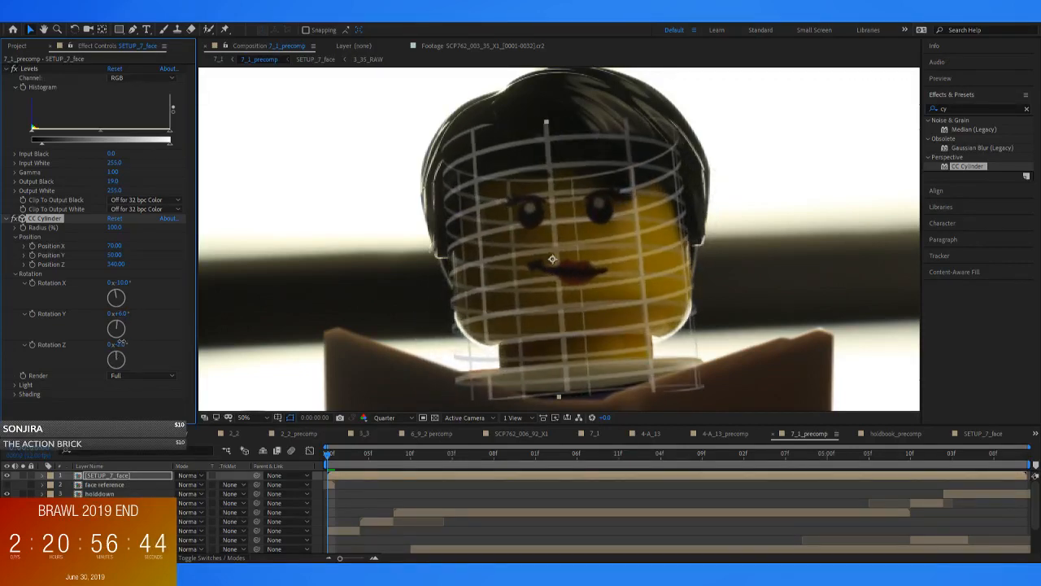
left_click_drag(116, 255, 118, 258)
left_click_drag(123, 316, 129, 315)
Open SETUP_7_face and rotate and lower the right eyebrow so its inner end slants steeply down toward the eye
double_click(347, 477)
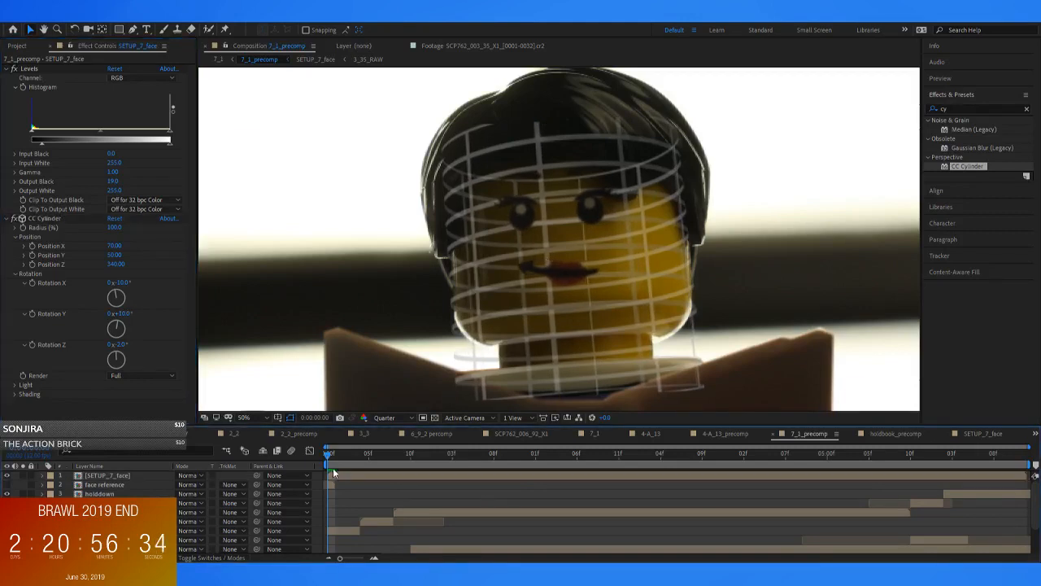
left_click_drag(461, 155, 445, 334)
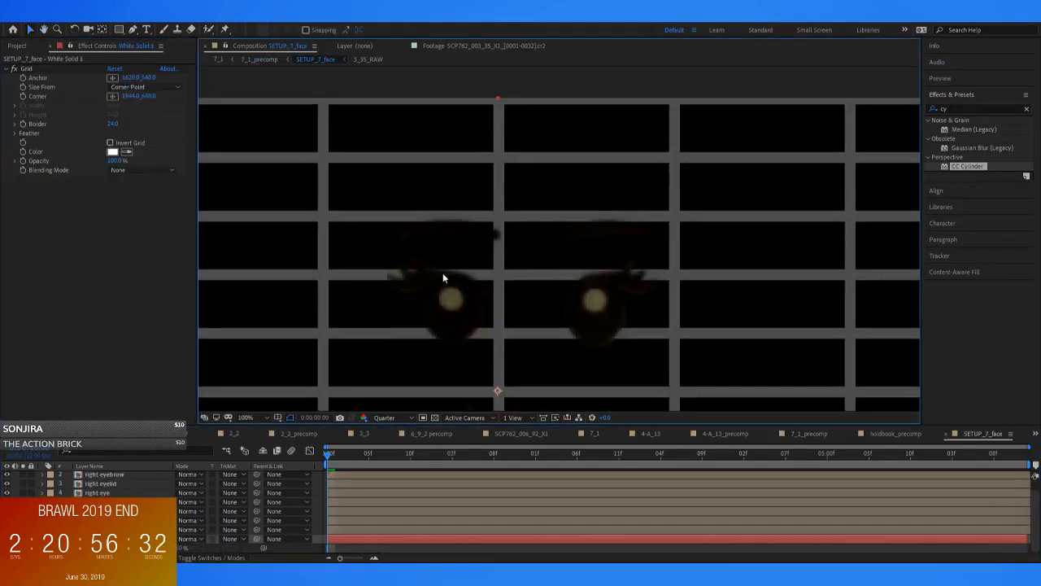
left_click(351, 474)
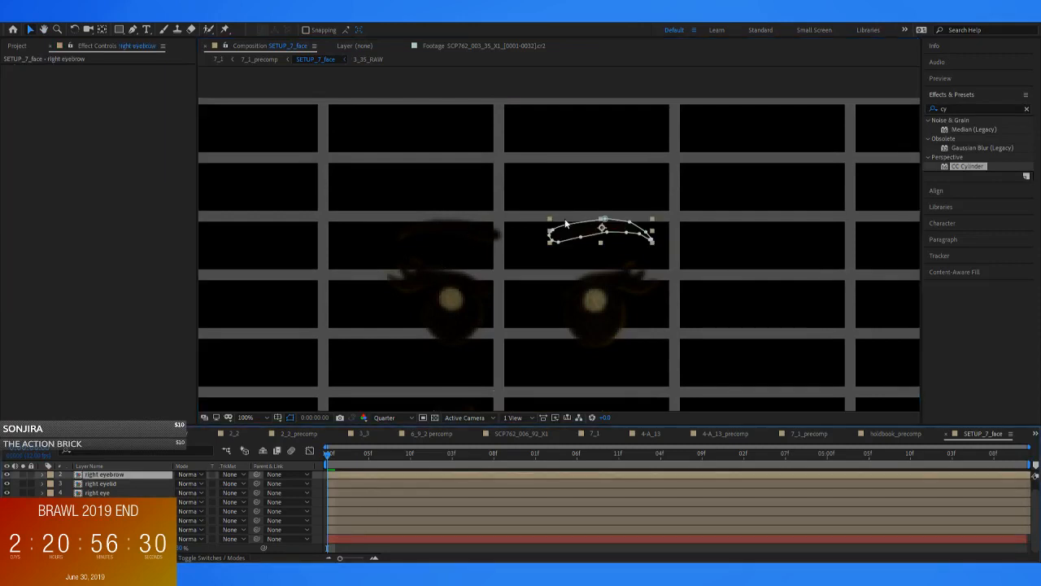
key("w")
left_click_drag(584, 235, 583, 277)
key("v")
left_click(476, 238)
left_click(352, 475)
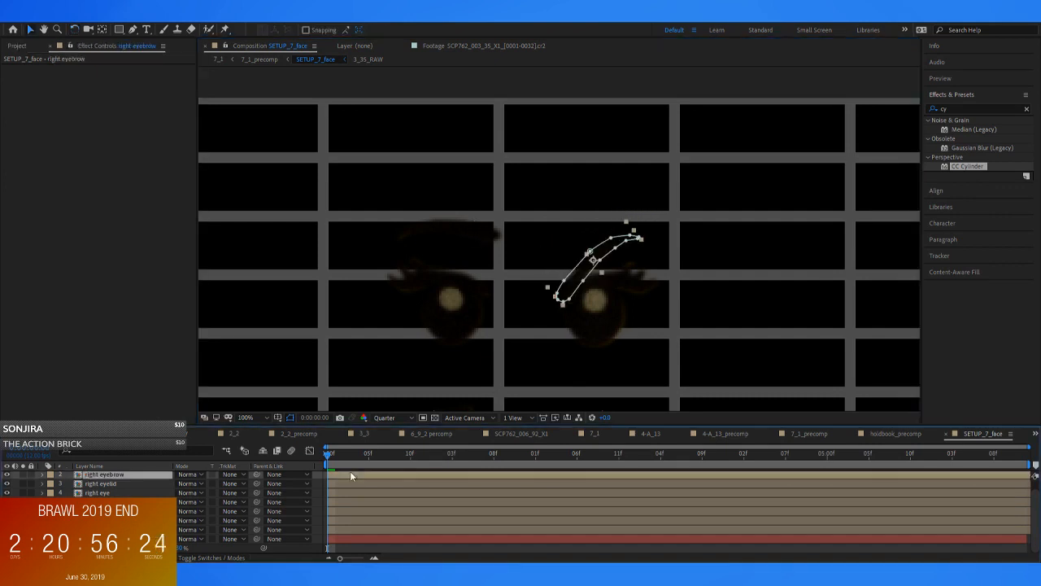
left_click(474, 231)
Rotate the left eyebrow so its inner end slants down and lower it toward the left eye
scroll(104, 490, "up", 1)
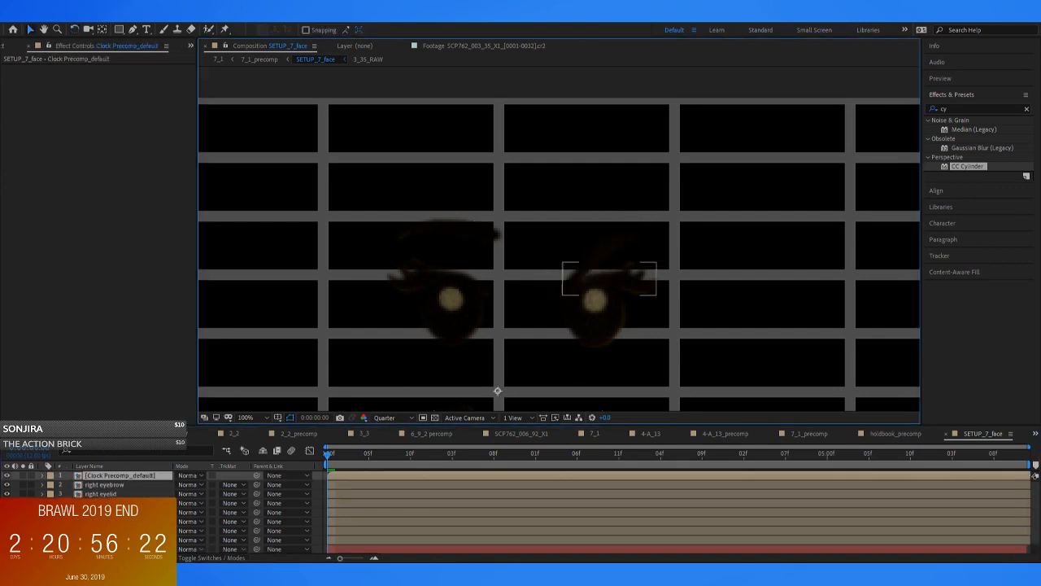
left_click(111, 512)
key("w")
left_click_drag(488, 221, 491, 284)
key("v")
left_click_drag(471, 250, 476, 287)
Rotate the mouth so it slants down into a frown, and return to 7_1_precomp
left_click(101, 539)
scroll(527, 320, "down", 2)
scroll(569, 318, "up", 2)
left_click_drag(583, 316, 566, 130)
key("w")
left_click_drag(567, 275, 390, 187)
left_click(259, 60)
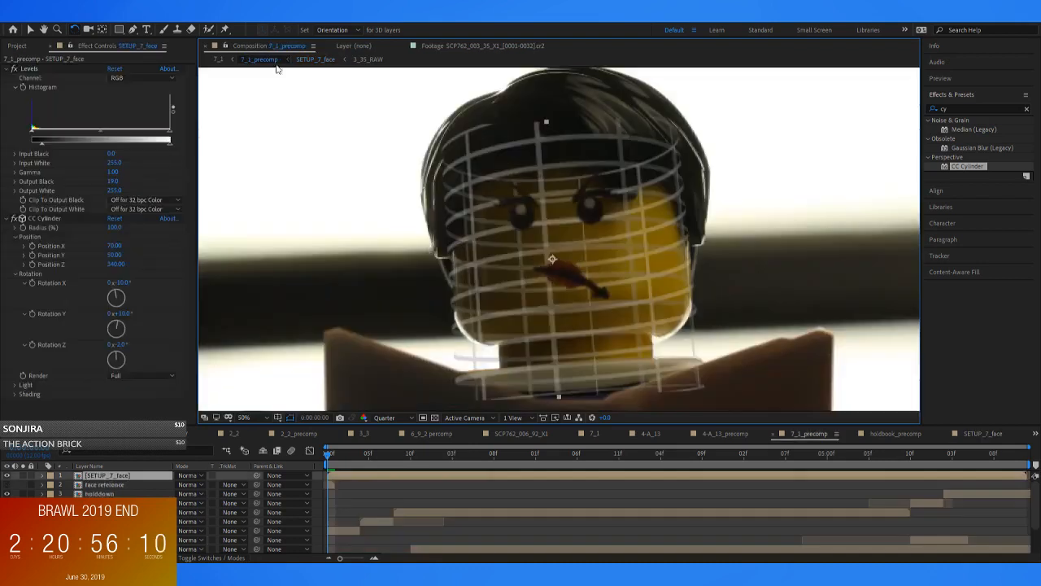
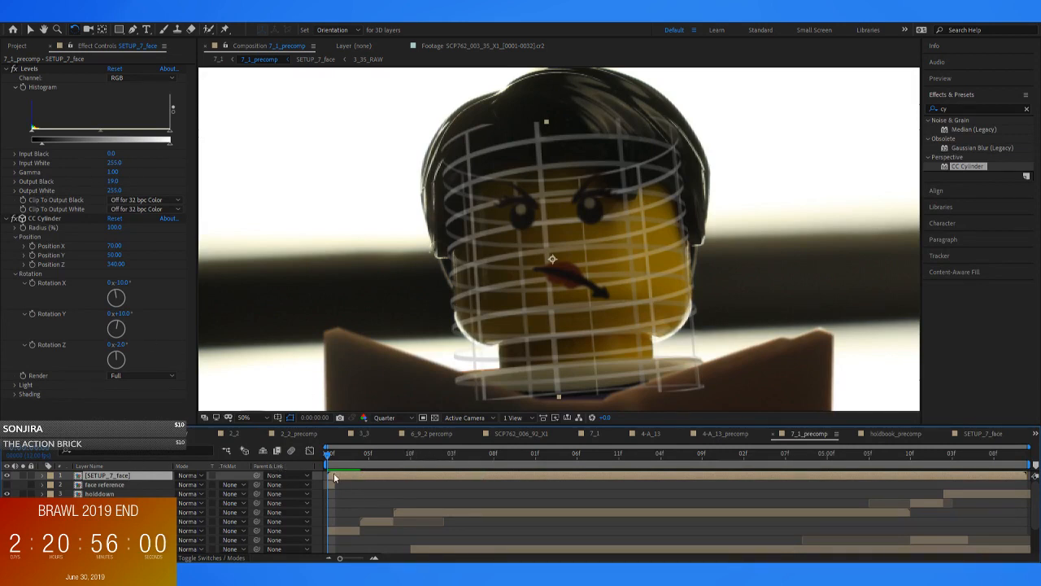
Hide the reference grid in SETUP_7_face and check the clean face in 7_1 and 7_1_precomp
double_click(343, 475)
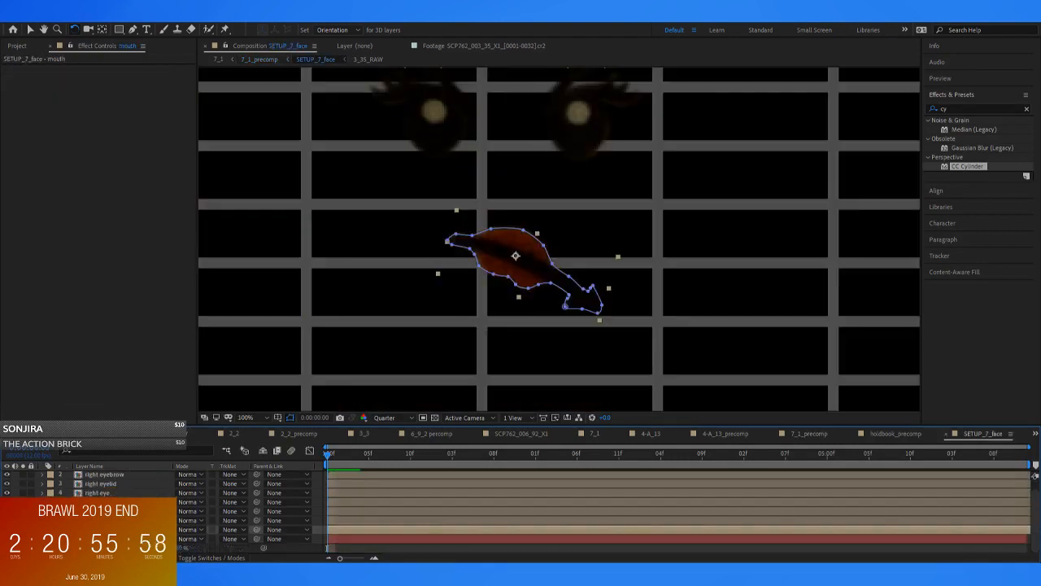
left_click_drag(184, 547, 146, 547)
left_click(258, 59)
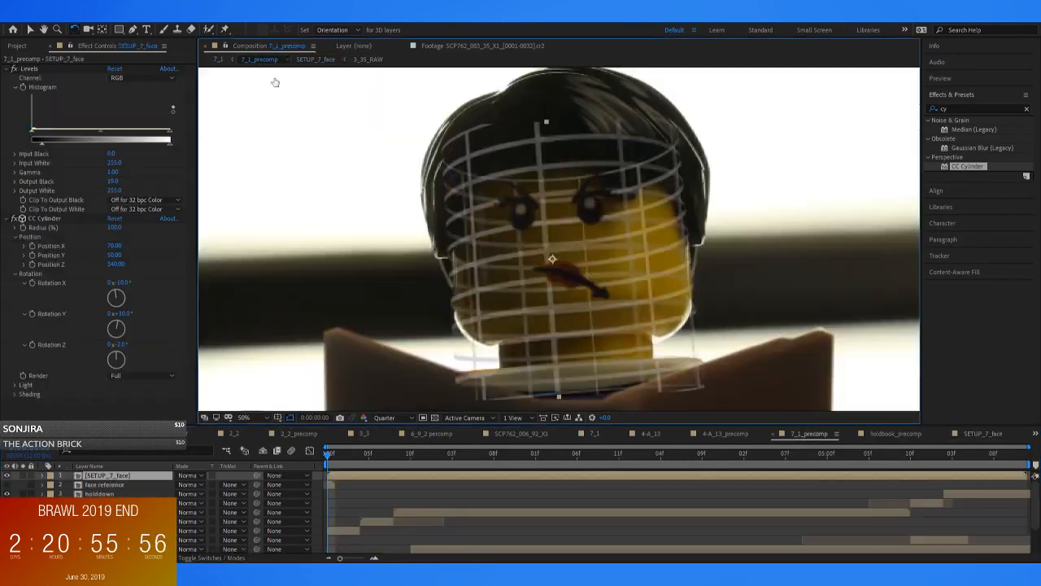
scroll(502, 397, "down", 1)
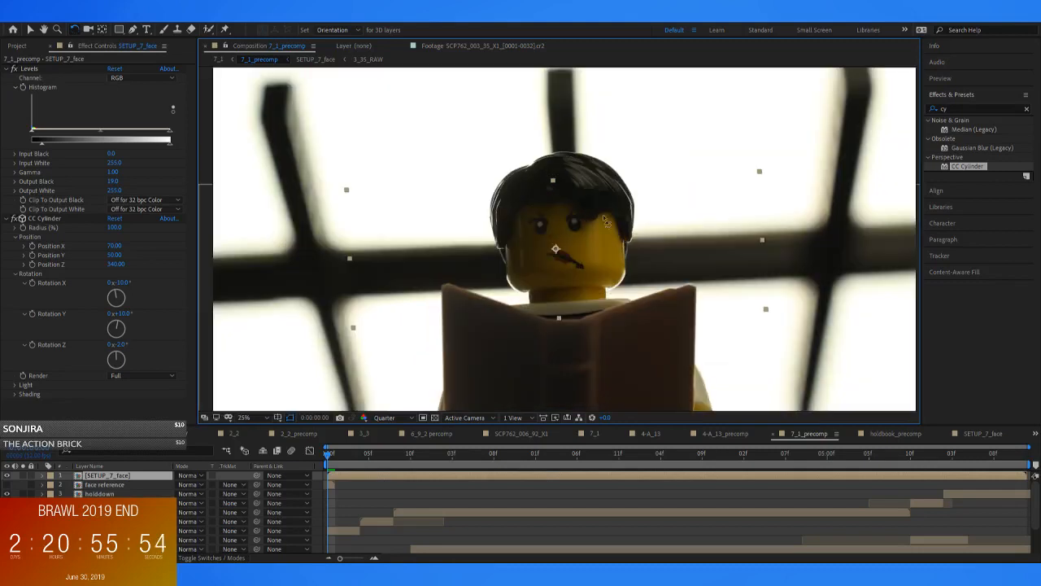
left_click(219, 59)
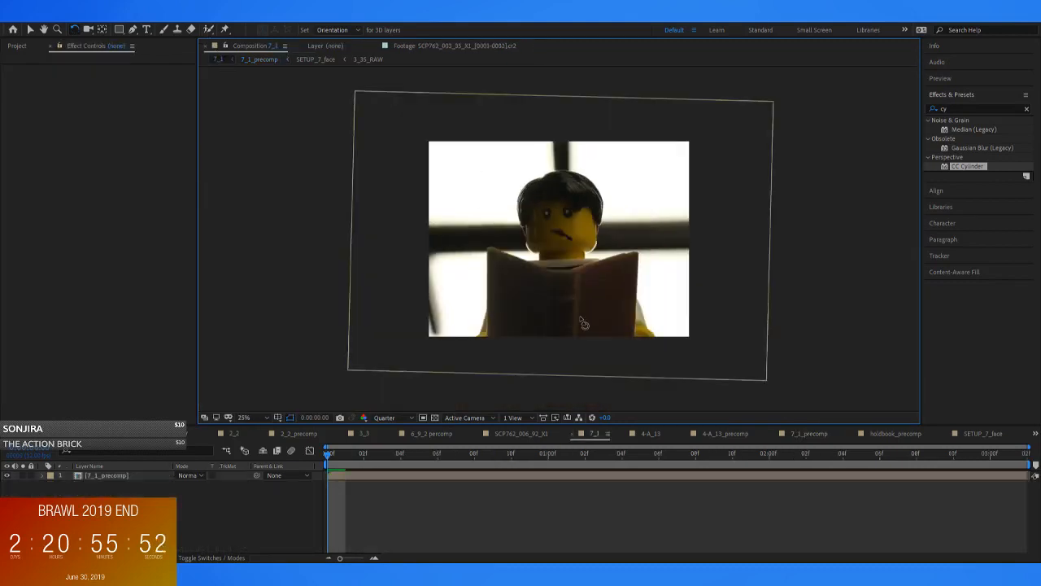
left_click(259, 60)
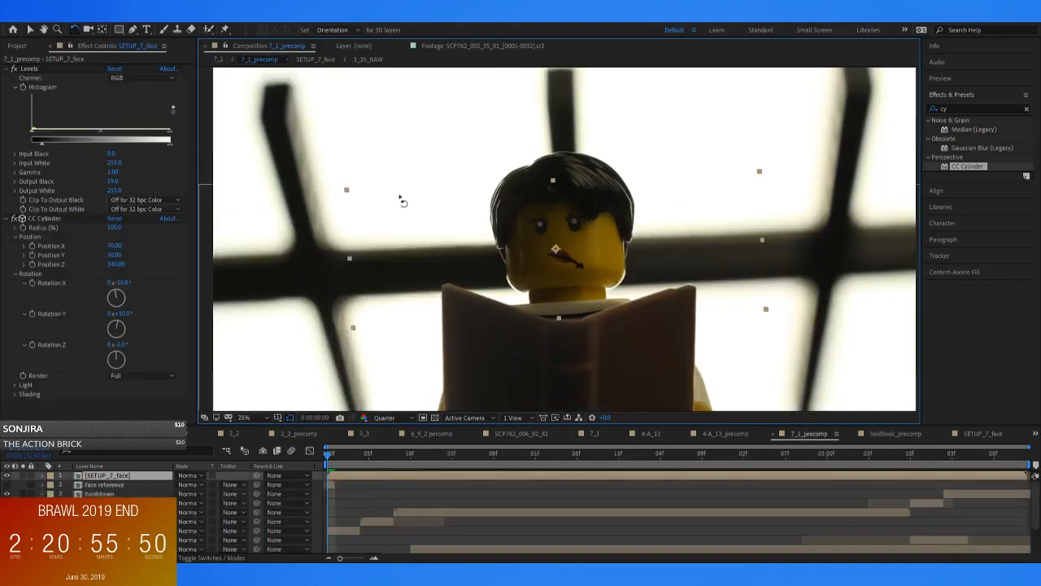
left_click_drag(583, 300, 545, 242)
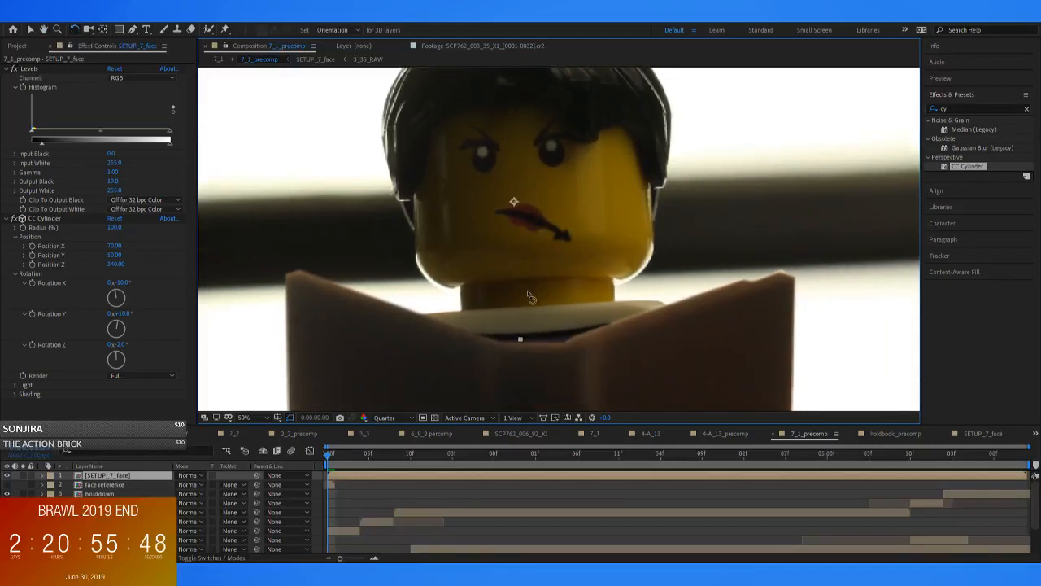
Start keyframing all CC Cylinder position and rotation axes at frame 0, and show the grid in SETUP_7_face again
left_click_drag(32, 246, 32, 266)
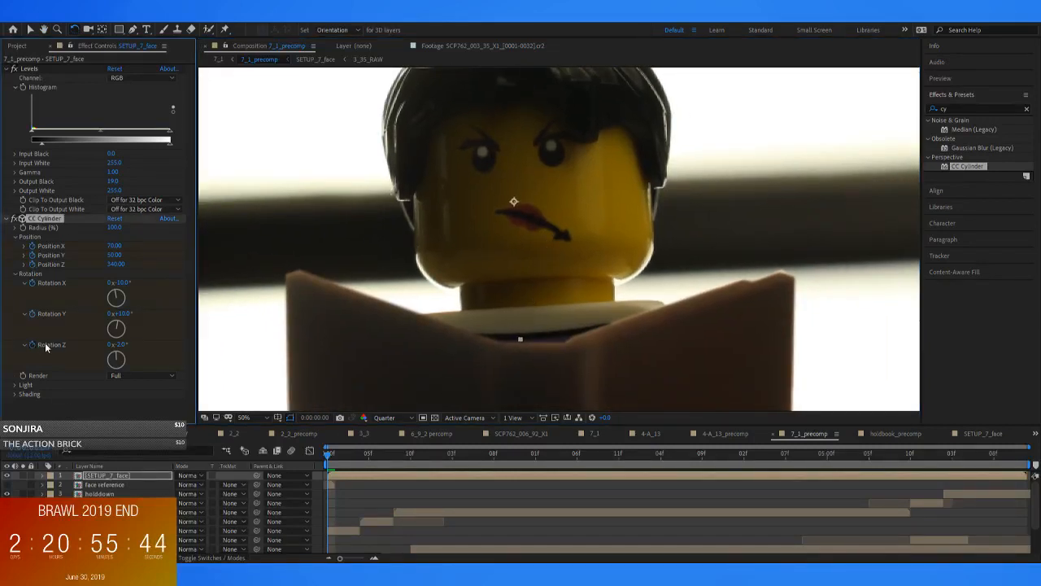
double_click(355, 478)
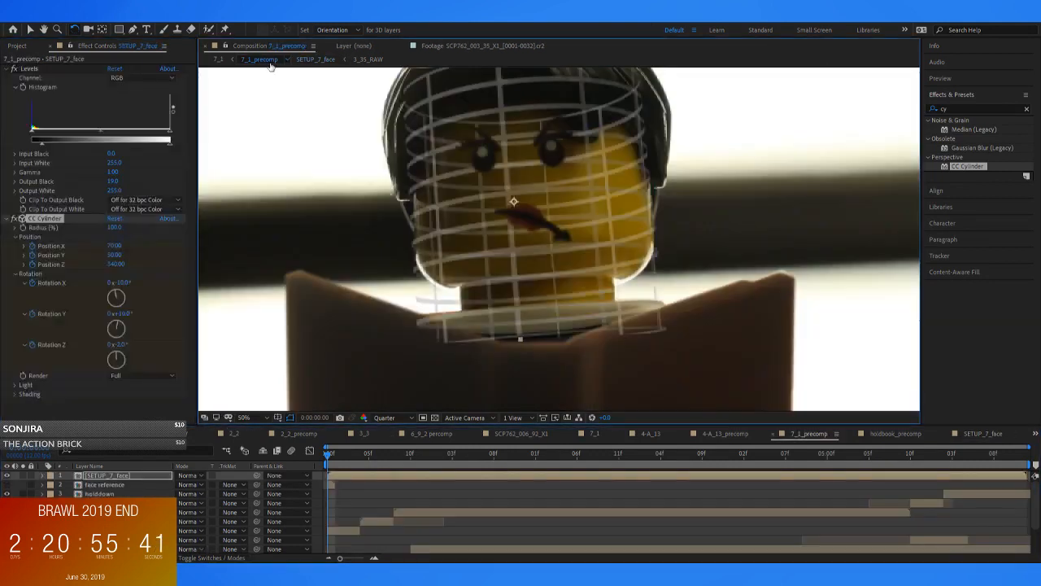
left_click(258, 58)
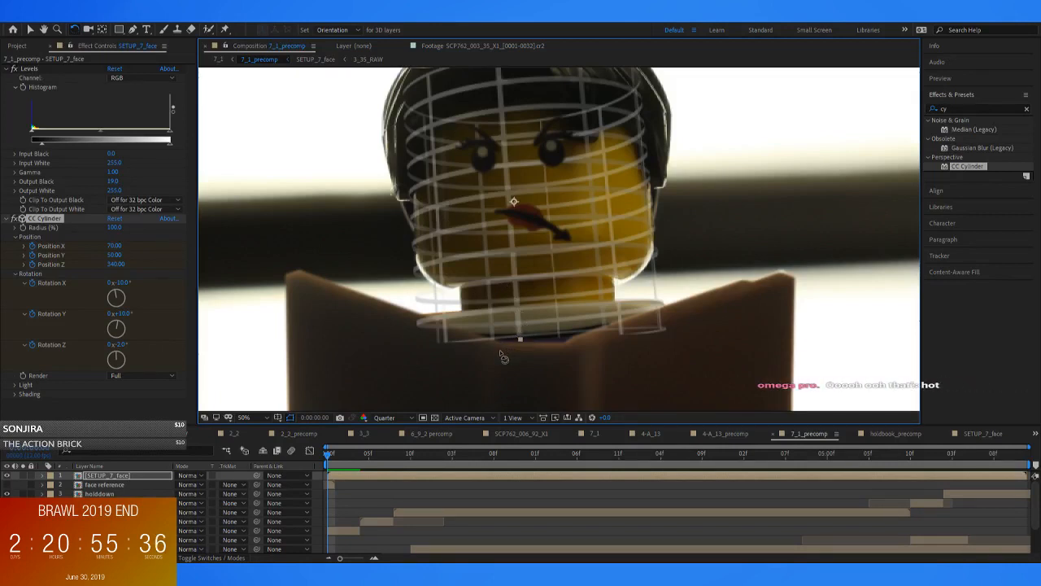
Reveal the SETUP_7_face layer's keyframes and add CC Cylinder keyframes for all position and rotation axes at frame 3
left_click(390, 485)
key("Page_Down")
key("Page_Down")
key("Page_Up")
left_click(345, 477)
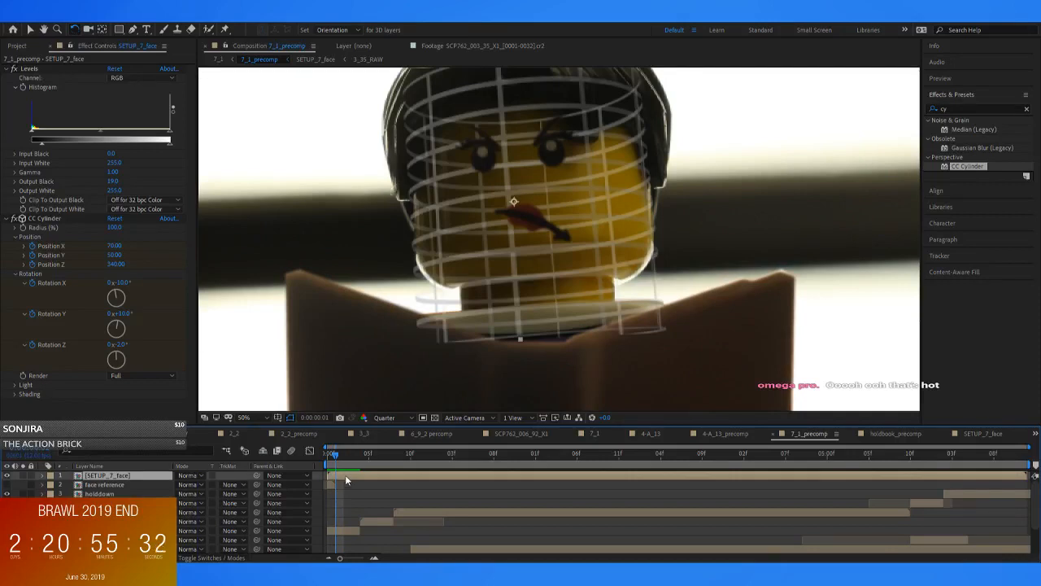
key("u")
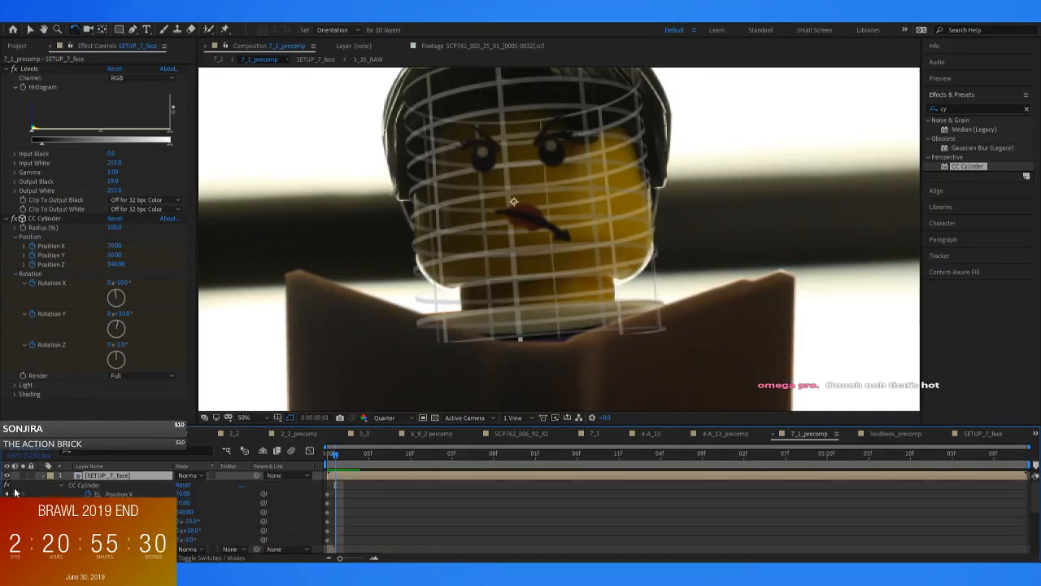
key("Page_Down")
key("Page_Down")
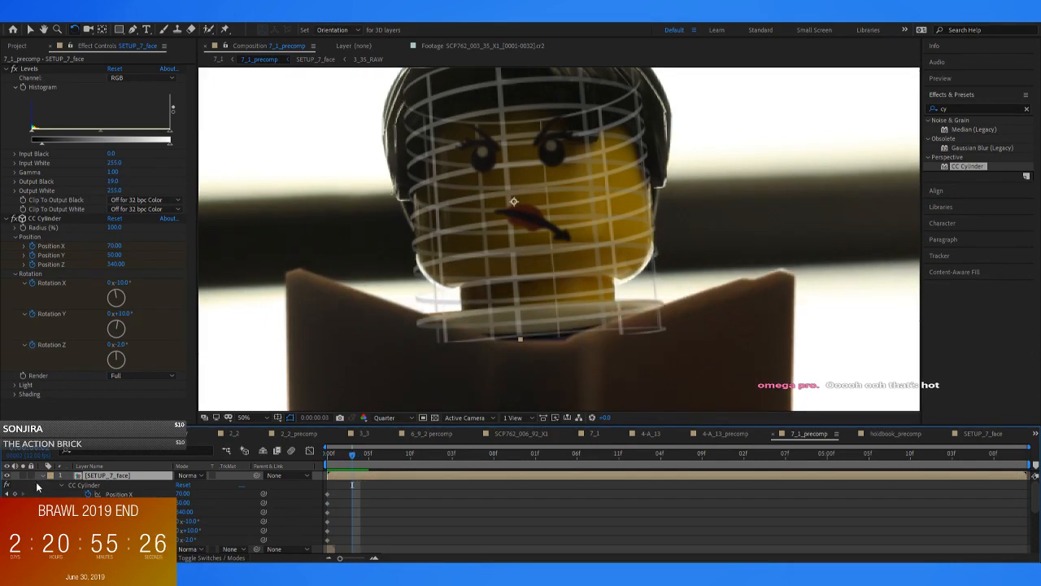
left_click_drag(15, 494, 15, 503)
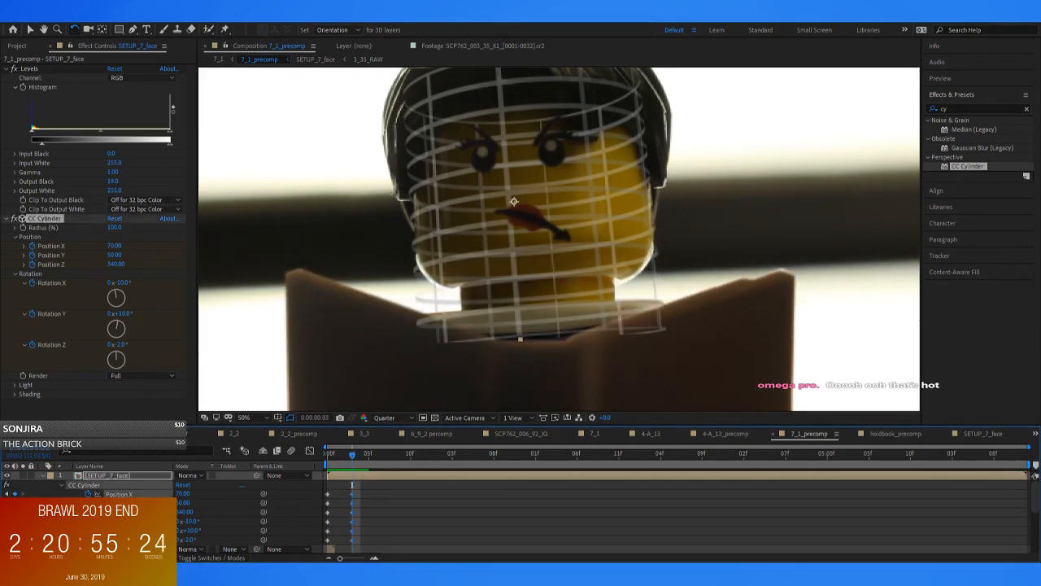
Try a CC Cylinder Rotation X of -13° at frame 4, compare it with the previous frame, and undo the change
key("Page_Down")
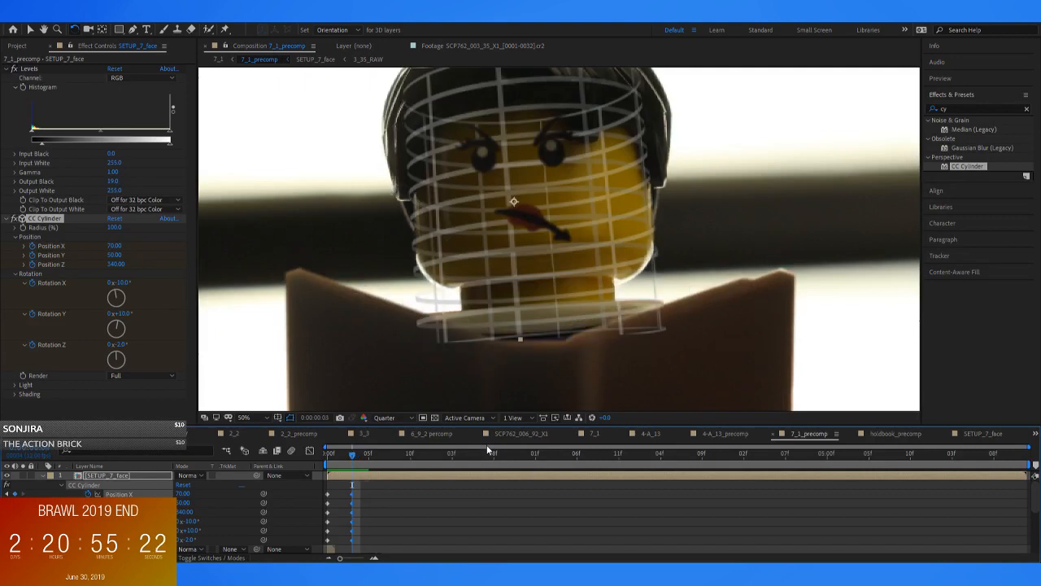
mouse_move(117, 345)
left_mouse_down()
mouse_move(127, 318)
mouse_move(122, 325)
left_mouse_up()
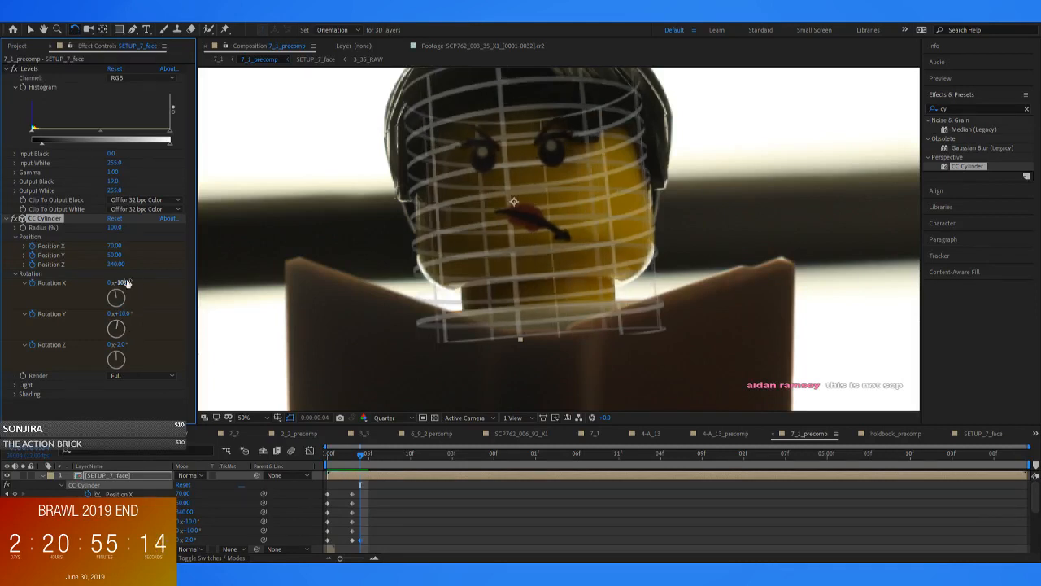
left_click_drag(124, 282, 123, 285)
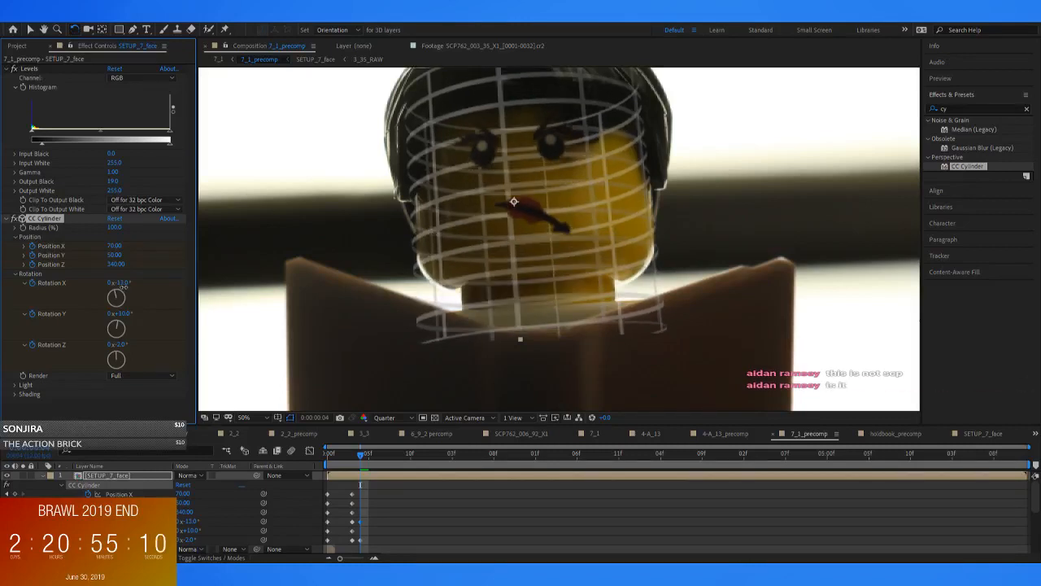
key("Page_Up")
key("Page_Down")
key("Page_Up")
key("Page_Down")
key("Page_Up")
key("Page_Down")
key("Page_Up")
key("Page_Down")
left_click_drag(120, 346, 120, 348)
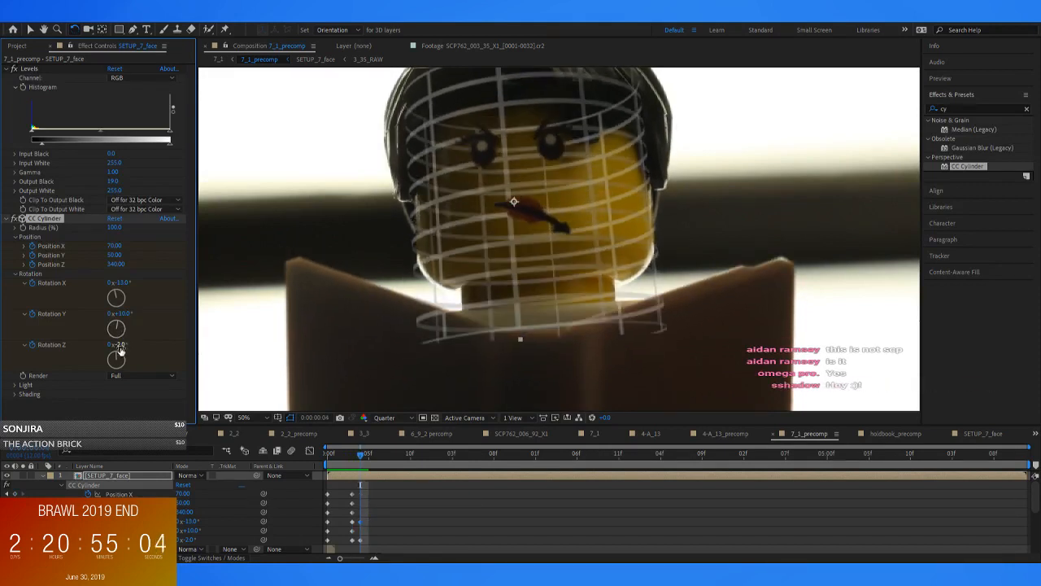
key("ctrl+z")
key("ctrl+z")
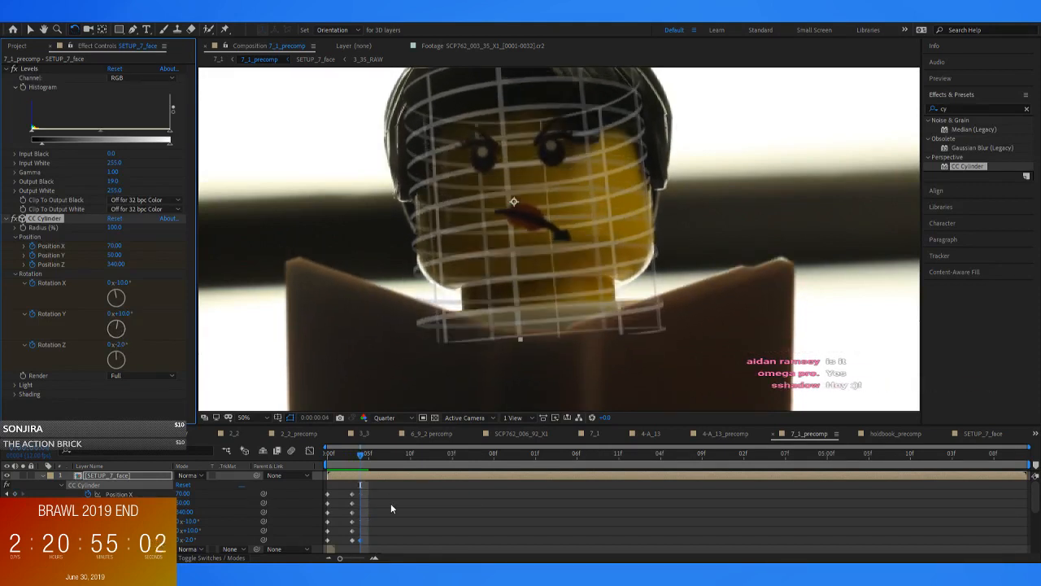
Add CC Cylinder keyframes for all position and rotation axes at frame 4 and compare the face alignment between frames 3 and 4
left_click(418, 513)
left_click(15, 494)
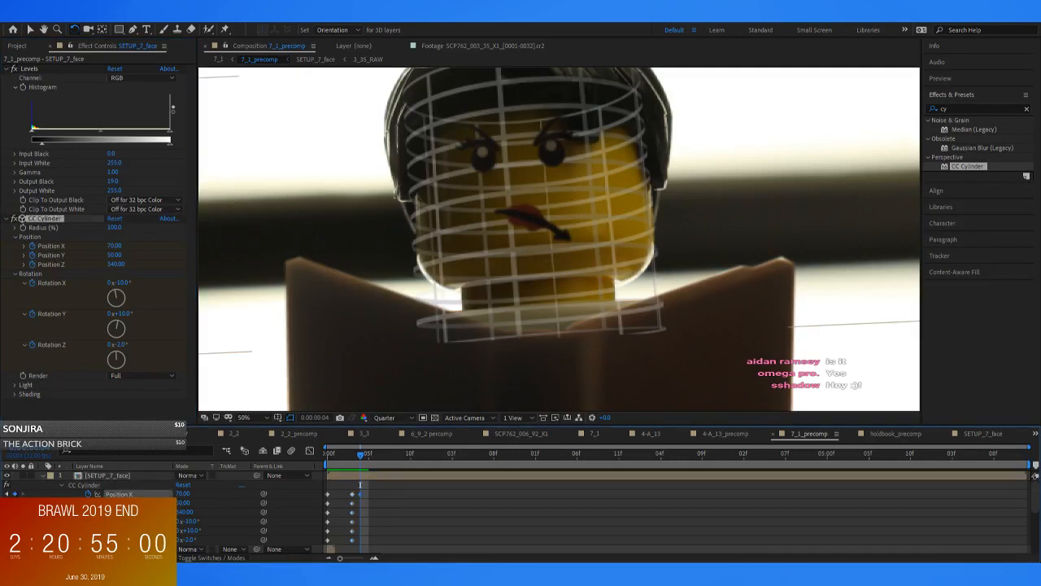
left_click(483, 521)
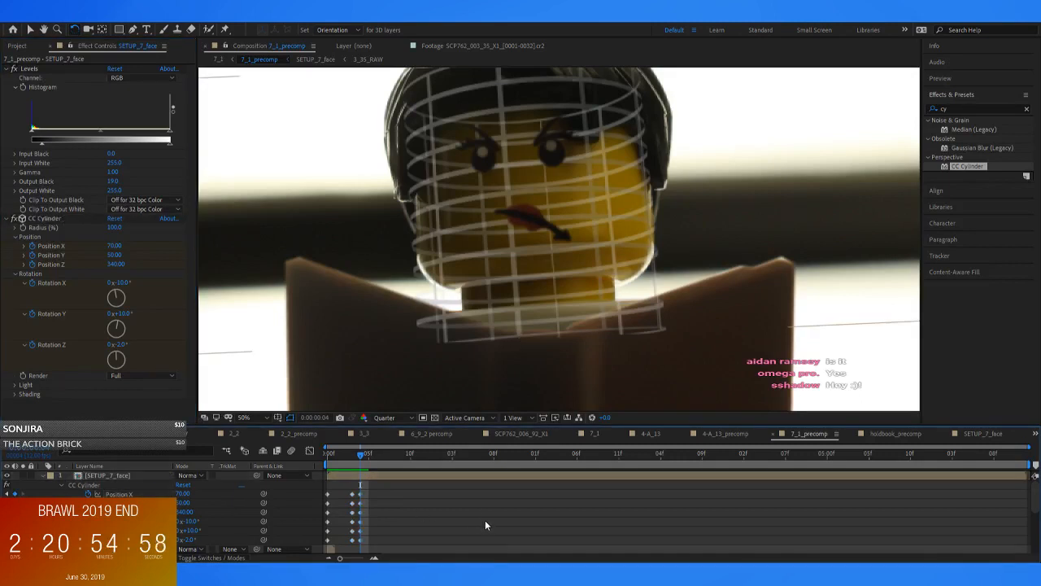
key("Page_Up")
key("Page_Down")
key("Page_Up")
key("Page_Down")
key("Page_Up")
key("Page_Down")
key("Page_Up")
key("Page_Down")
Try a CC Cylinder Rotation Z of -3° at frame 4 and undo it
left_click(122, 344)
type("-")
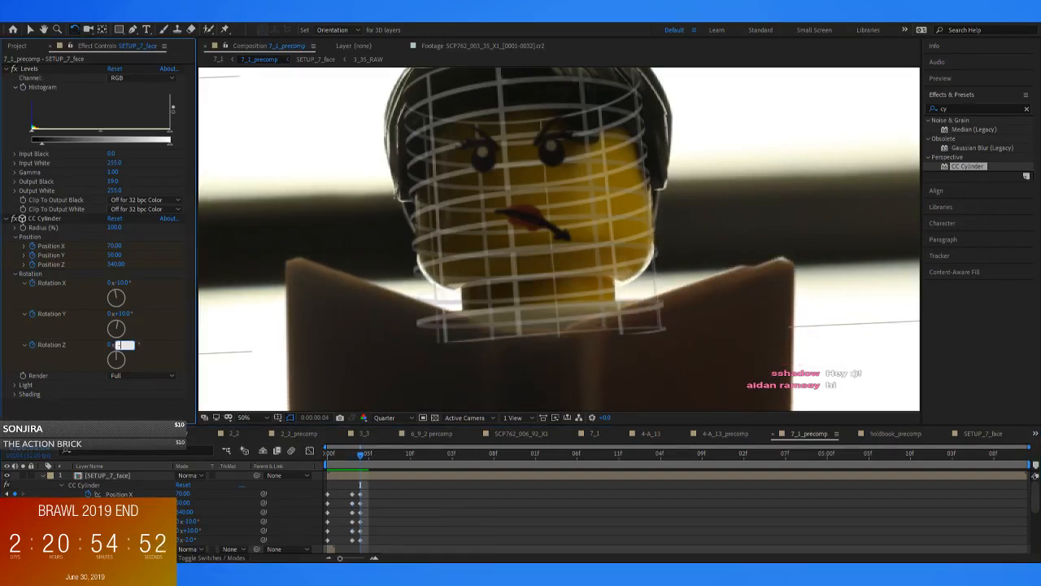
type("3")
key("Return")
key("ctrl+z")
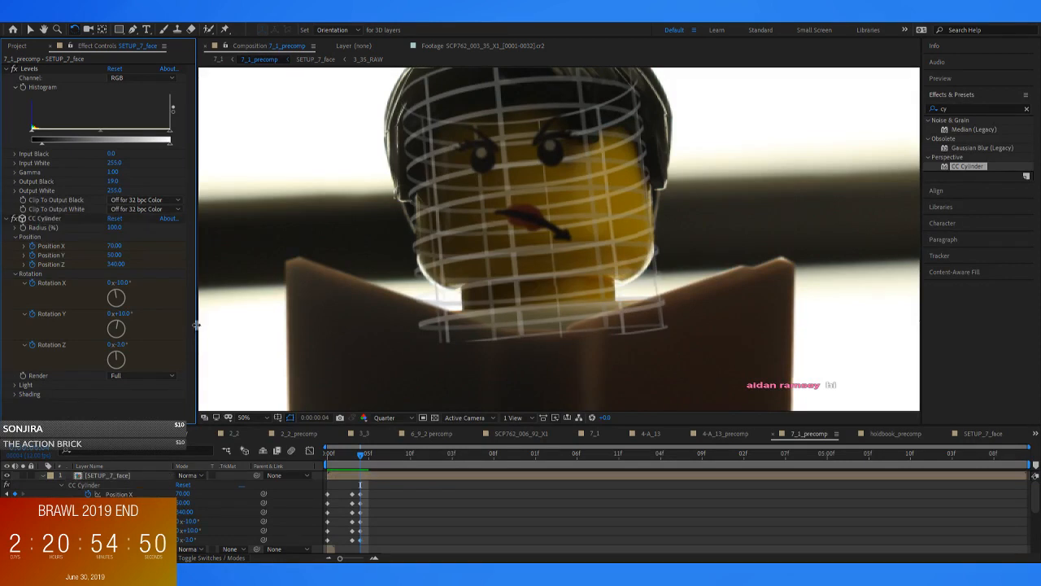
left_click(122, 314)
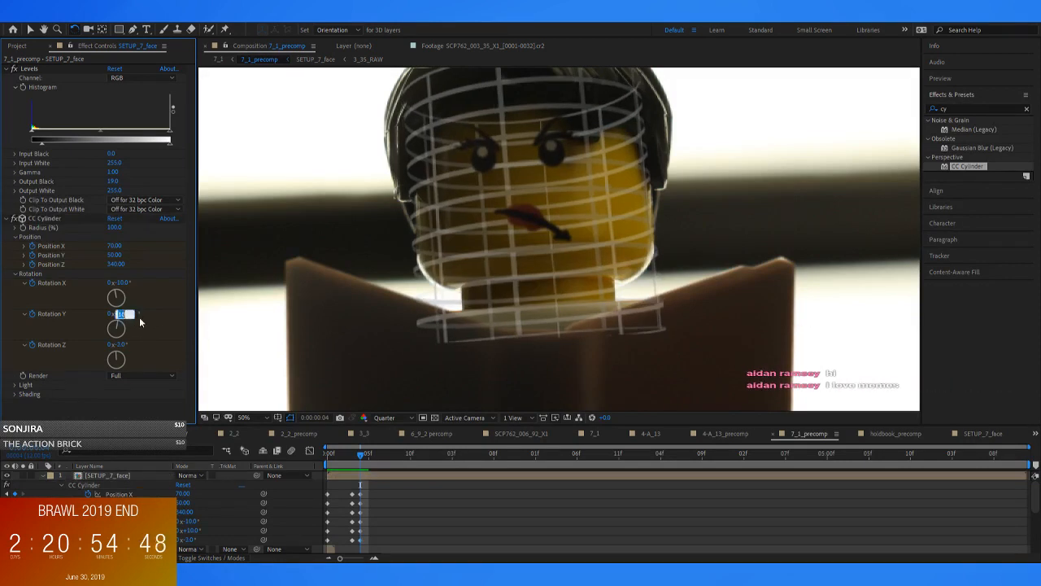
Set the CC Cylinder's Rotation X to -11° at frame 4, checking the head tilt against the previous frame
left_click_drag(128, 285, 161, 290)
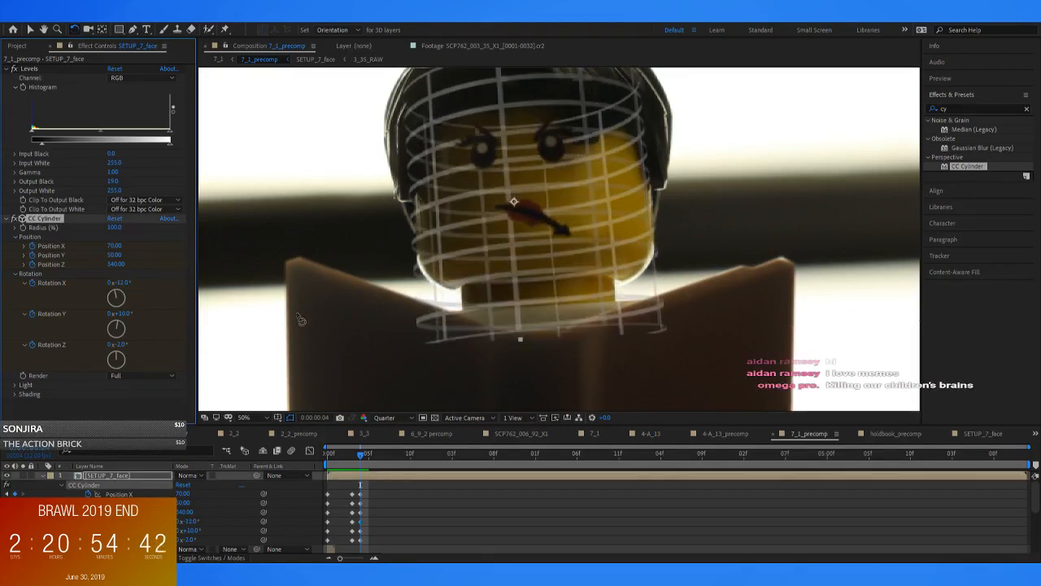
left_click(356, 461)
left_click_drag(357, 461, 361, 462)
left_click(122, 282)
type("-11")
key("Return")
mouse_move(360, 460)
left_mouse_down()
mouse_move(361, 475)
mouse_move(350, 474)
mouse_move(361, 477)
left_mouse_up()
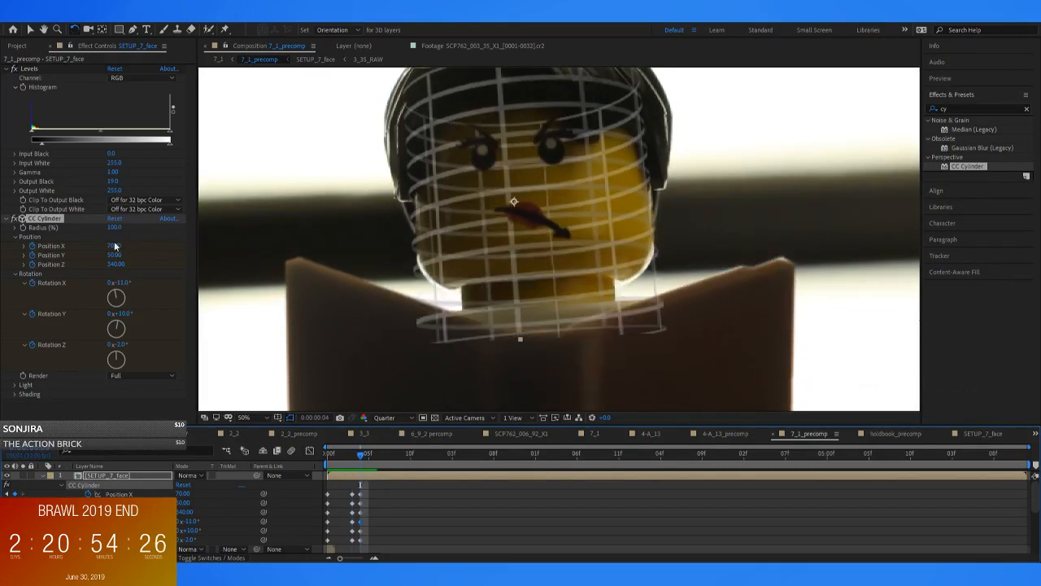
Try lowering the face at frame 4 with CC Cylinder Position Y values of 70 and 120, and restore 50
left_click_drag(119, 257, 119, 254)
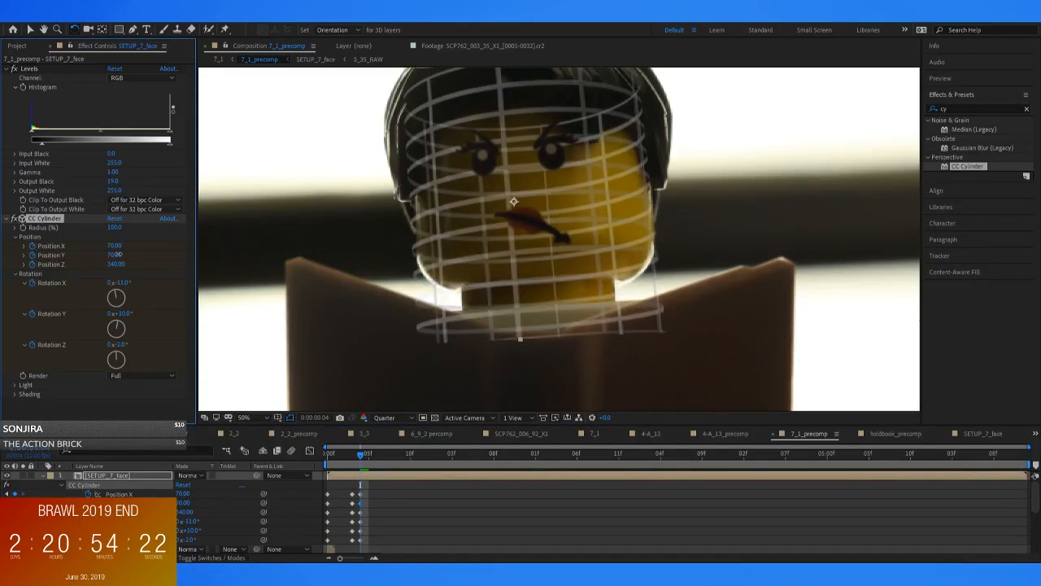
left_click_drag(344, 463, 361, 462)
left_click_drag(118, 258, 220, 327)
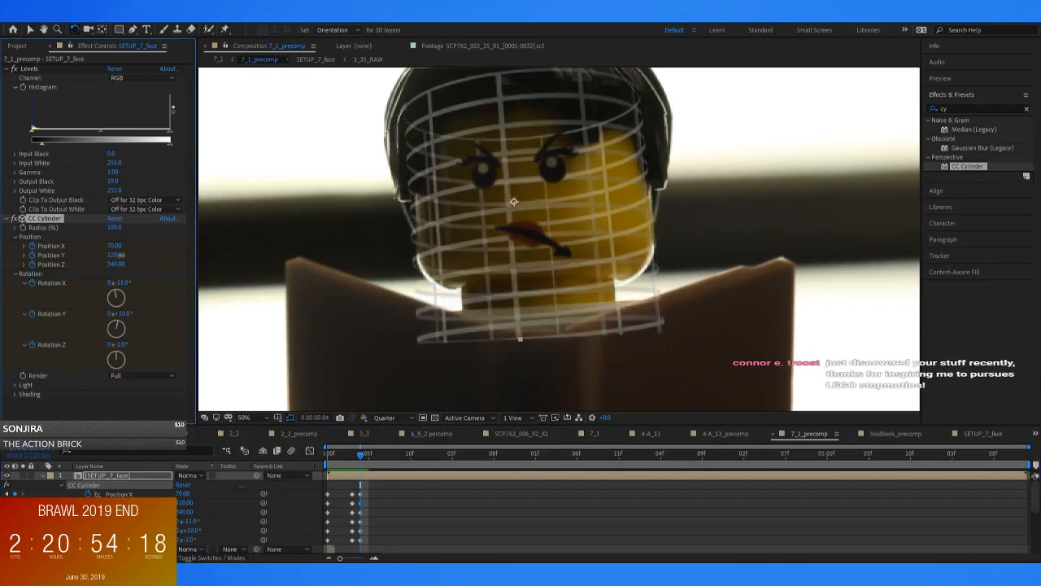
left_click_drag(115, 257, 111, 257)
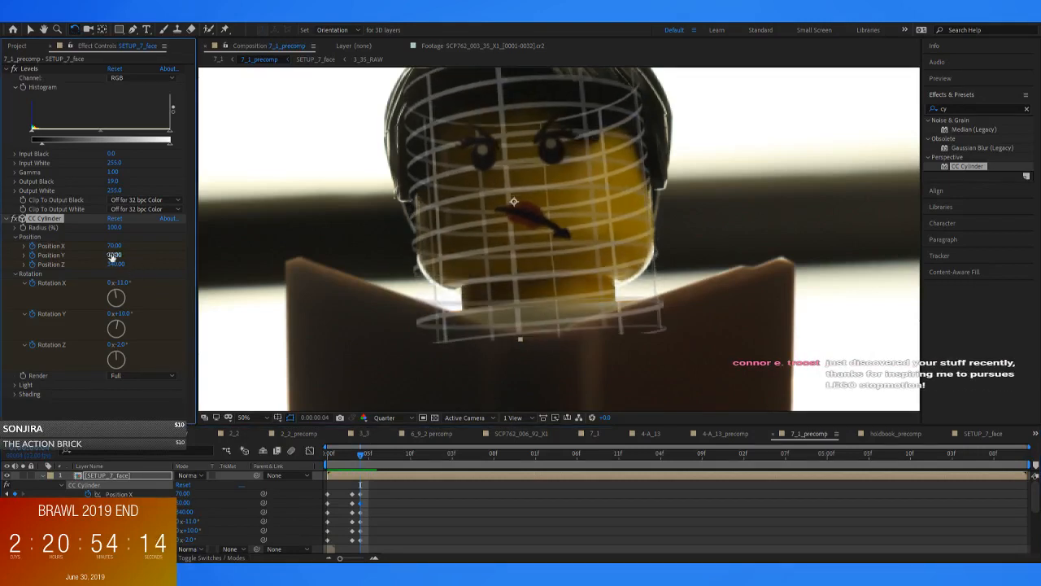
mouse_move(360, 456)
left_mouse_down()
mouse_move(350, 457)
mouse_move(359, 460)
left_mouse_up()
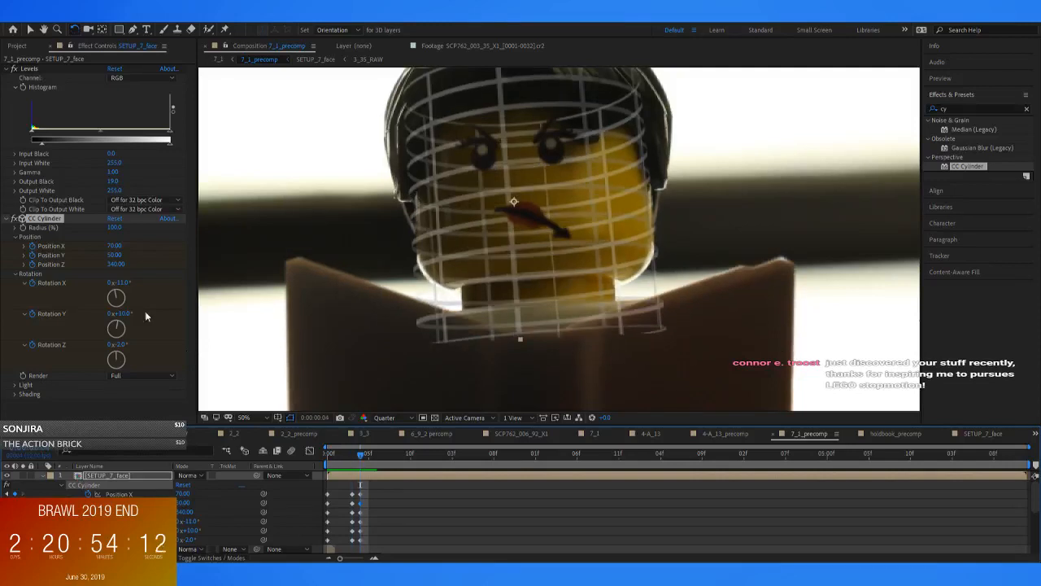
Set the CC Cylinder's Position Y to 60 at frame 4 and compare the face alignment with frame 3
left_click(114, 257)
type("60")
key("Return")
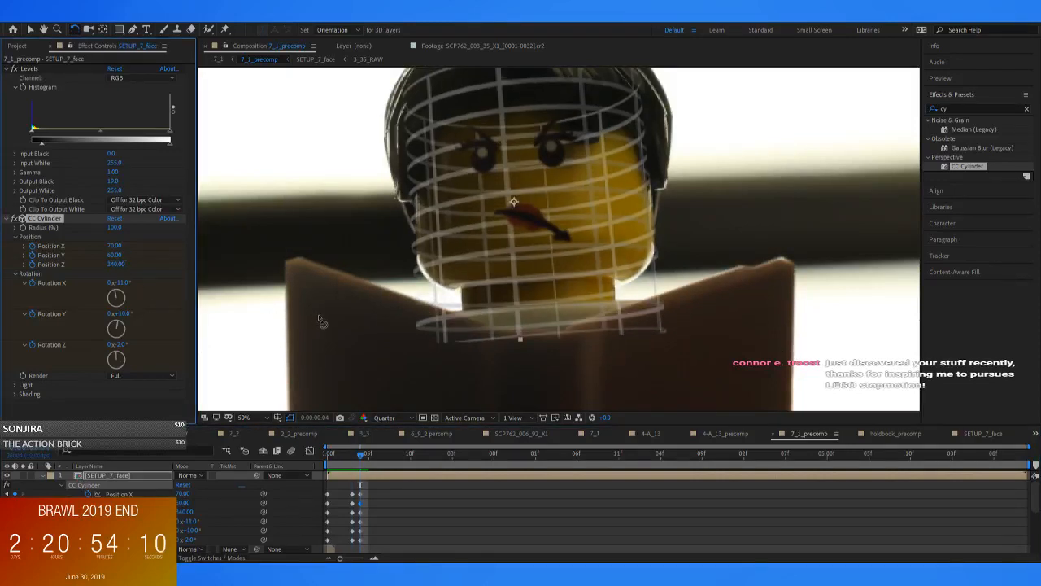
key("Page_Up")
key("Page_Down")
key("Page_Up")
key("Page_Down")
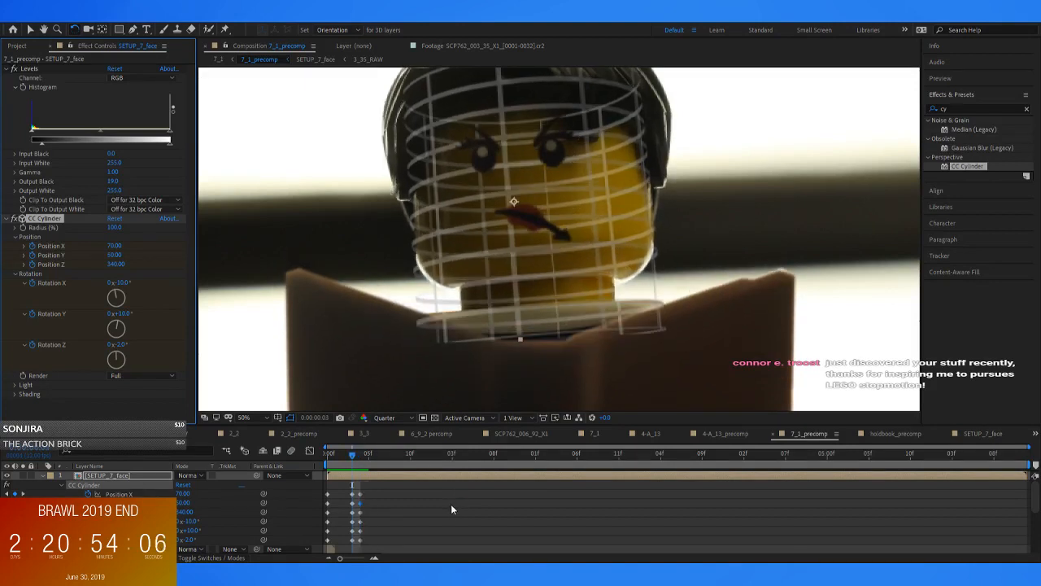
Hide the reference grid in SETUP_7_face and return to 7_1_precomp at frame 4
double_click(351, 476)
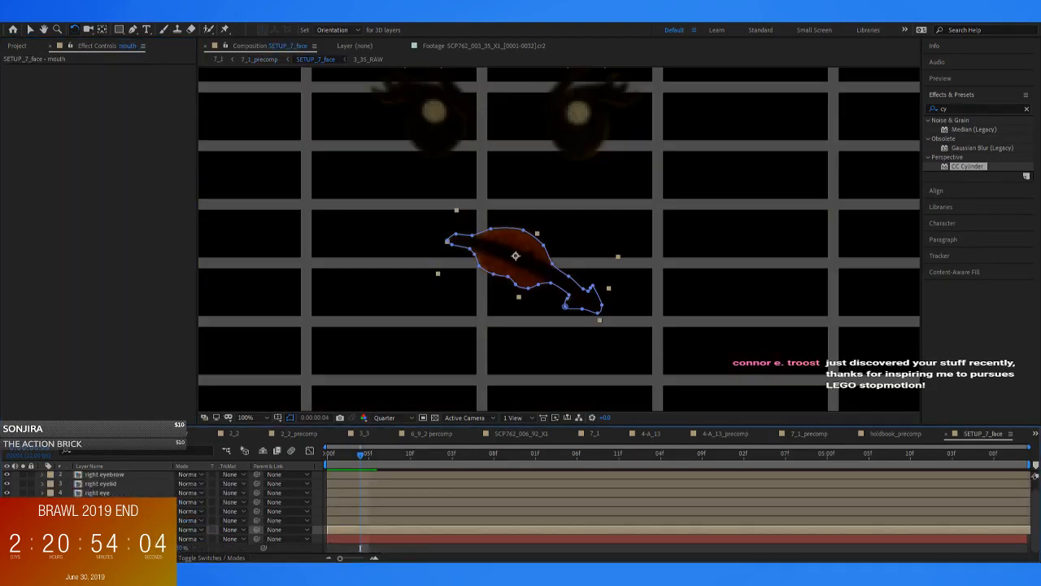
left_click(250, 59)
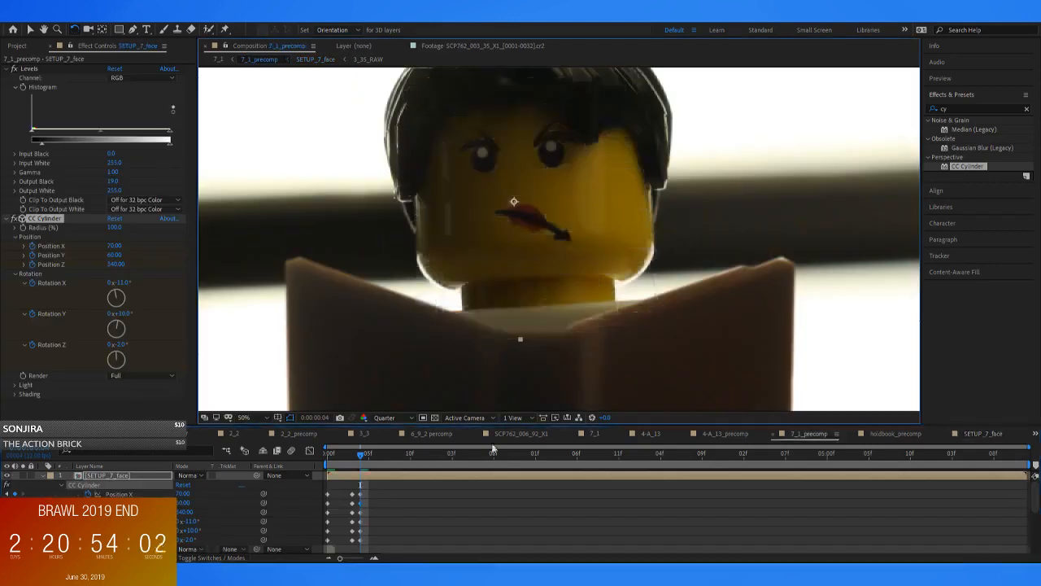
key("Page_Down")
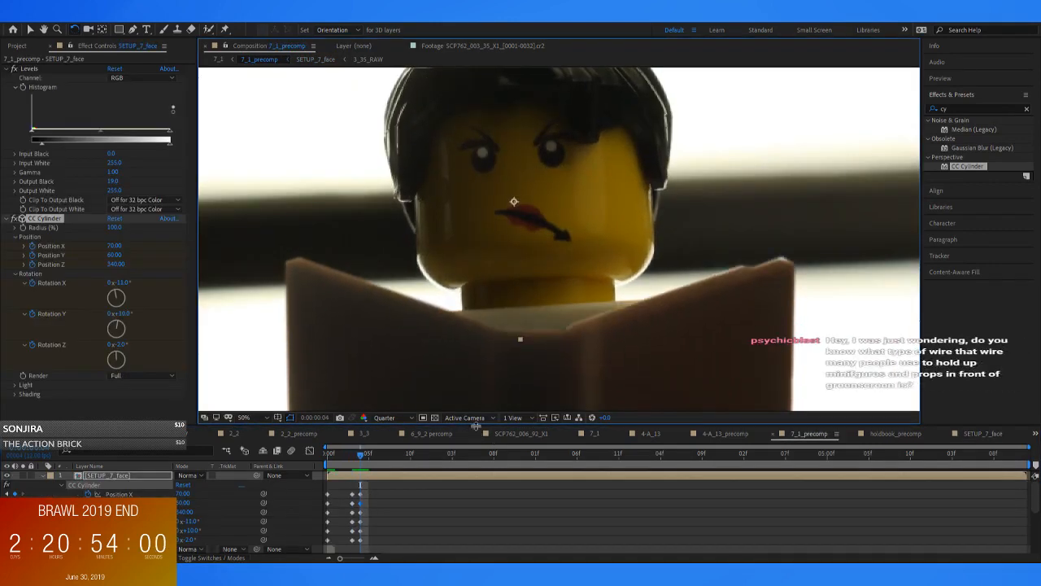
Set the CC Cylinder's Position X to 80 at frame 4 and compare the face alignment with frame 3
left_click(122, 246)
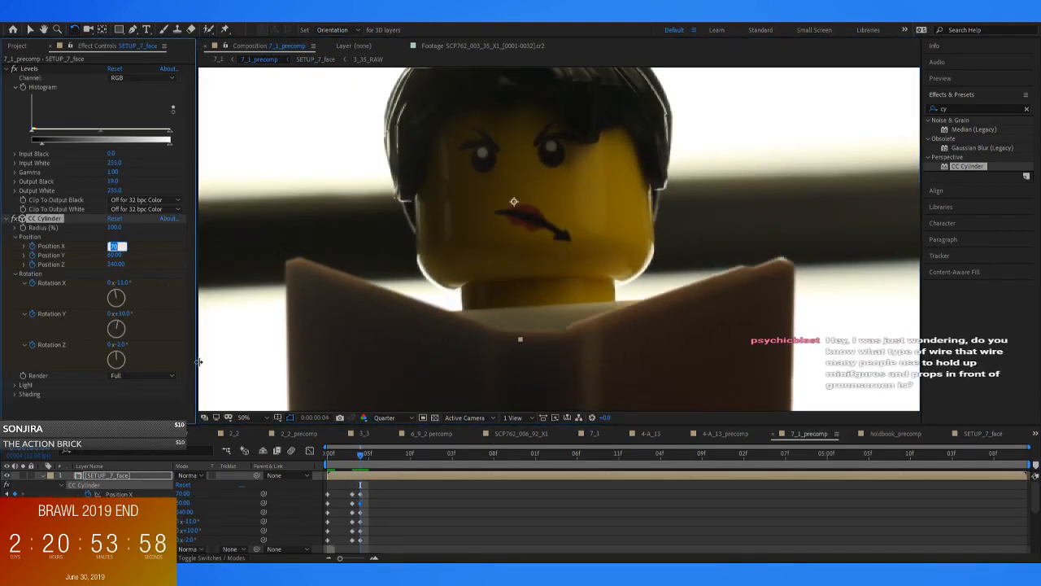
left_click(426, 499)
key("Page_Up")
key("Page_Down")
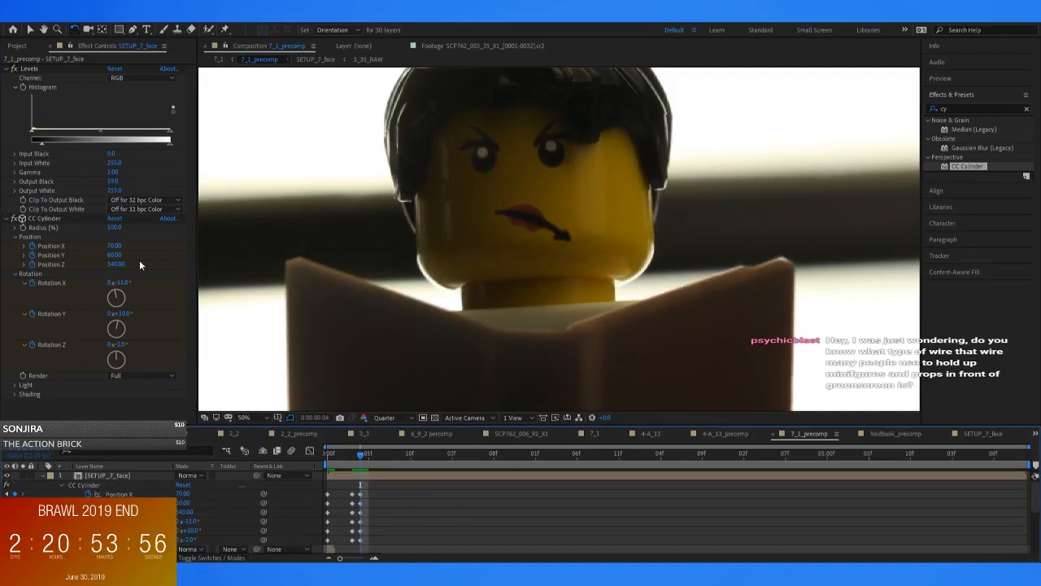
left_click(115, 246)
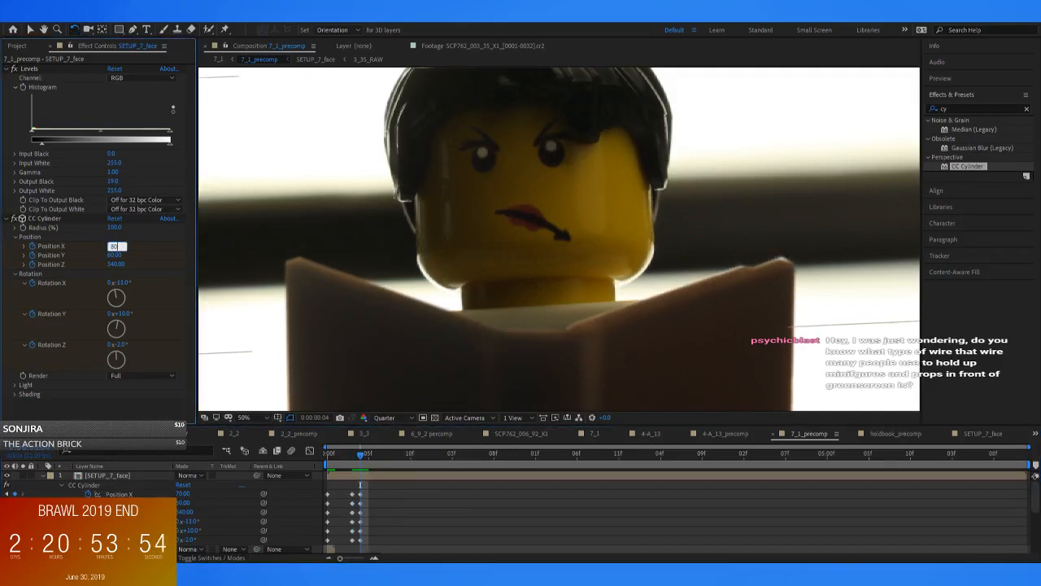
key("Return")
key("Page_Up")
key("Page_Down")
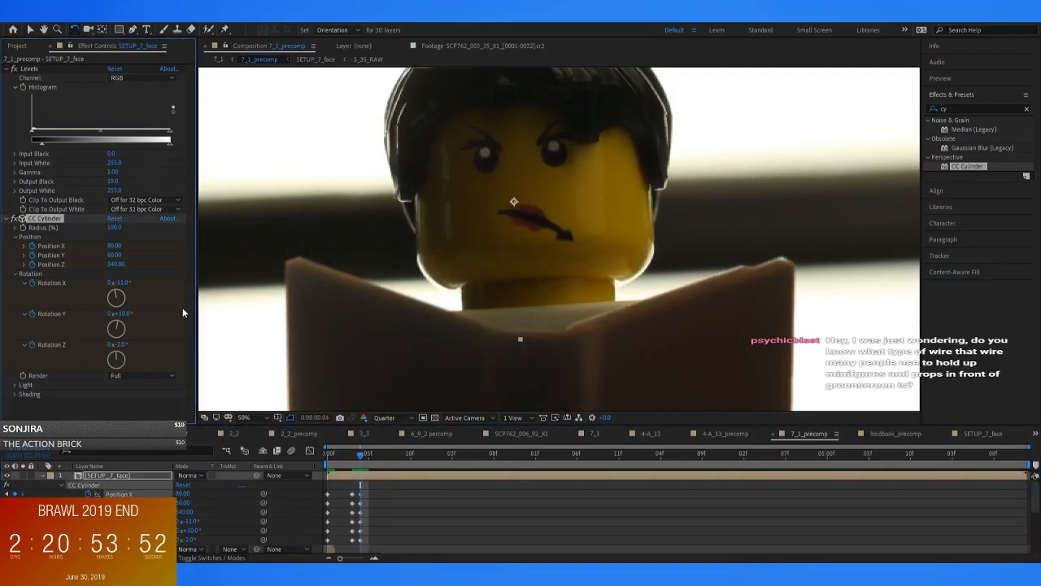
Compare frames 3 to 5, then show the reference grid in SETUP_7_face and return to 7_1_precomp at frame 5
key("Page_Down")
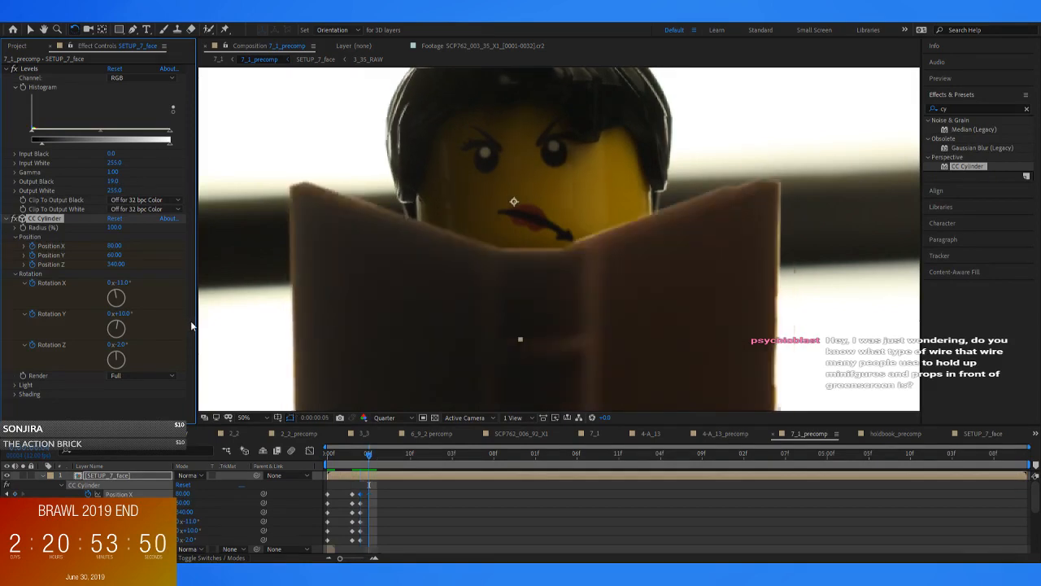
key("Page_Up")
key("Page_Up")
key("Page_Down")
key("Page_Down")
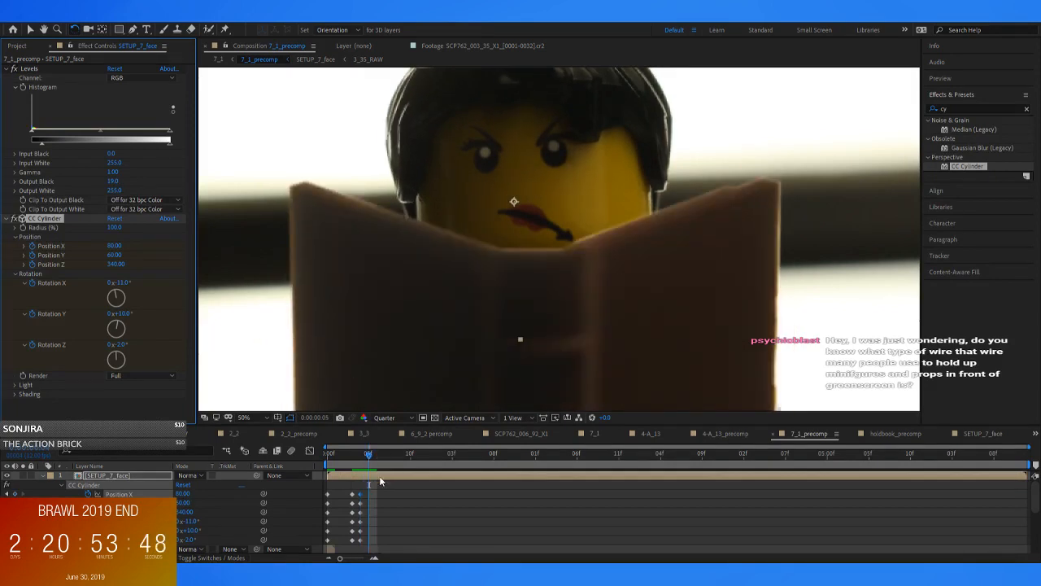
double_click(120, 478)
left_click(7, 538)
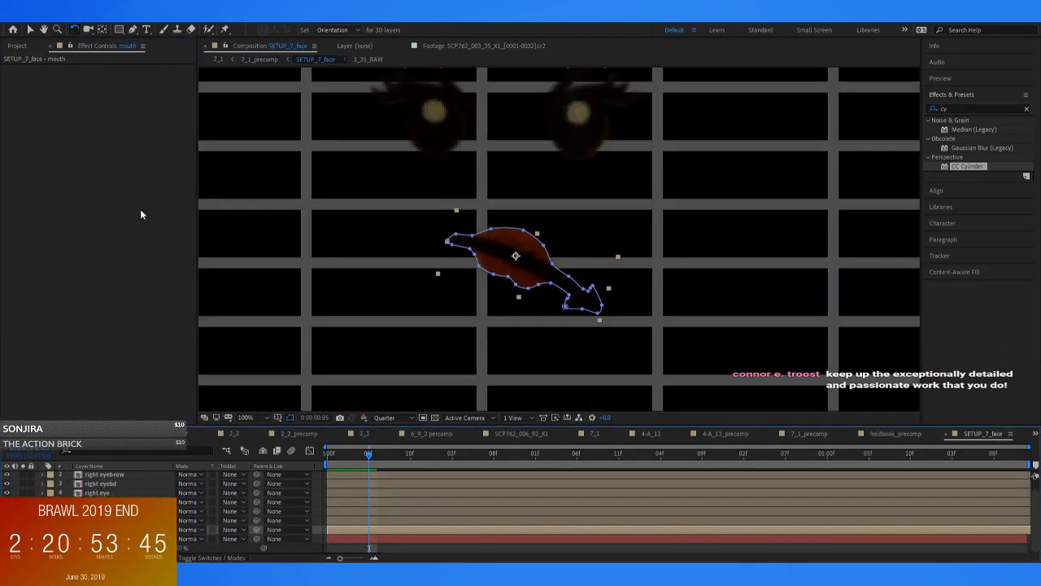
left_click(263, 59)
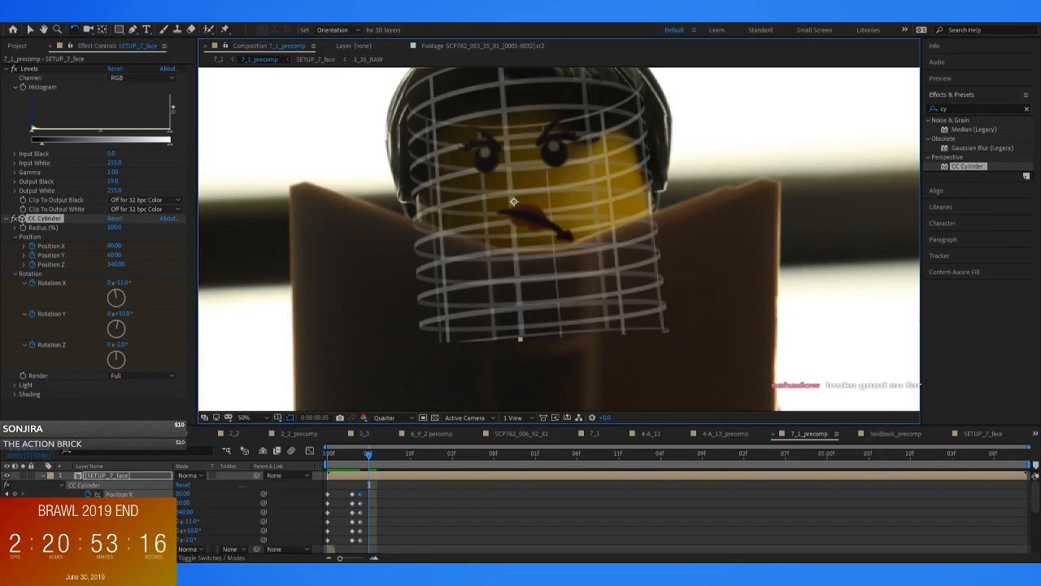
Try tilting the face at frame 5 with CC Cylinder Rotation Z values of 2° and -5°, undoing each one
left_click(414, 490)
mouse_move(379, 458)
left_mouse_down()
mouse_move(356, 465)
mouse_move(369, 472)
left_mouse_up()
left_click_drag(117, 345, 127, 350)
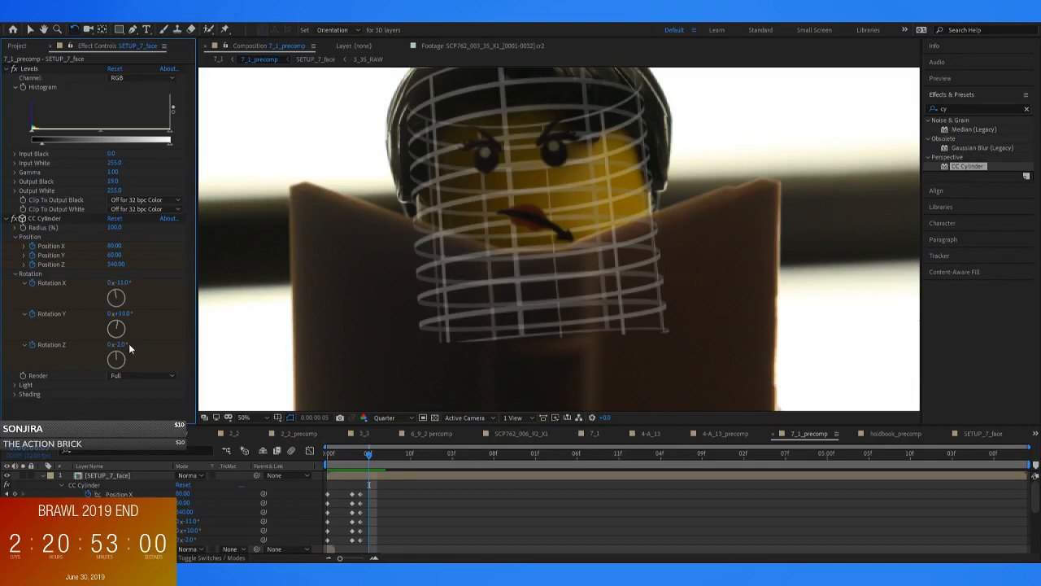
left_click_drag(121, 344, 124, 345)
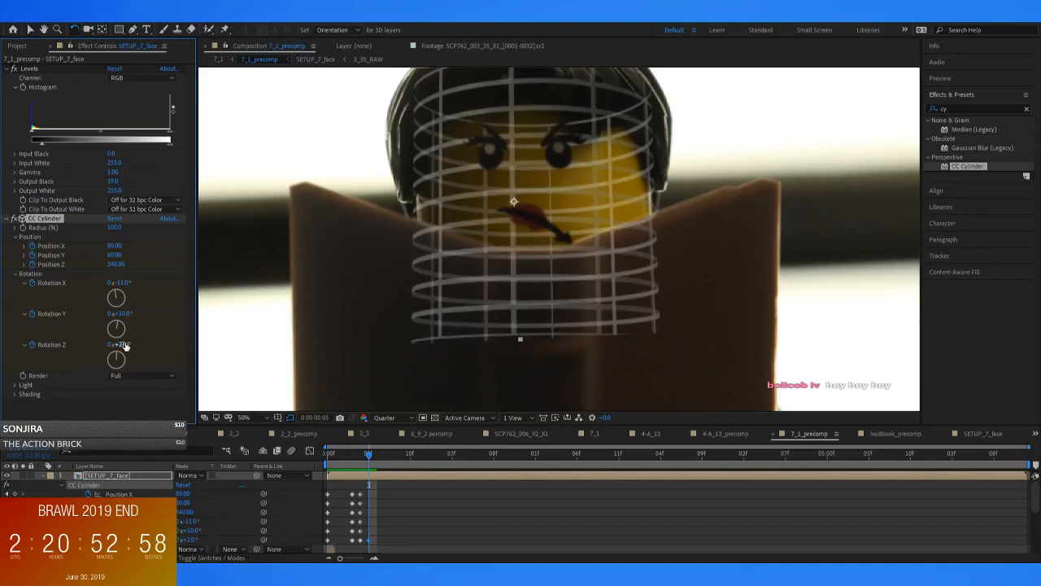
key("ctrl+z")
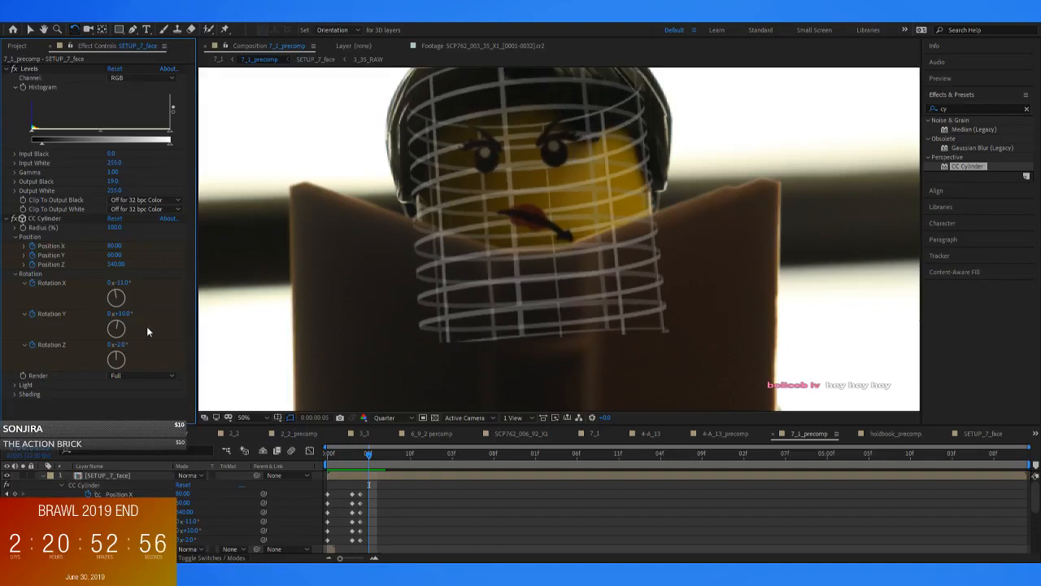
left_click_drag(121, 344, 123, 344)
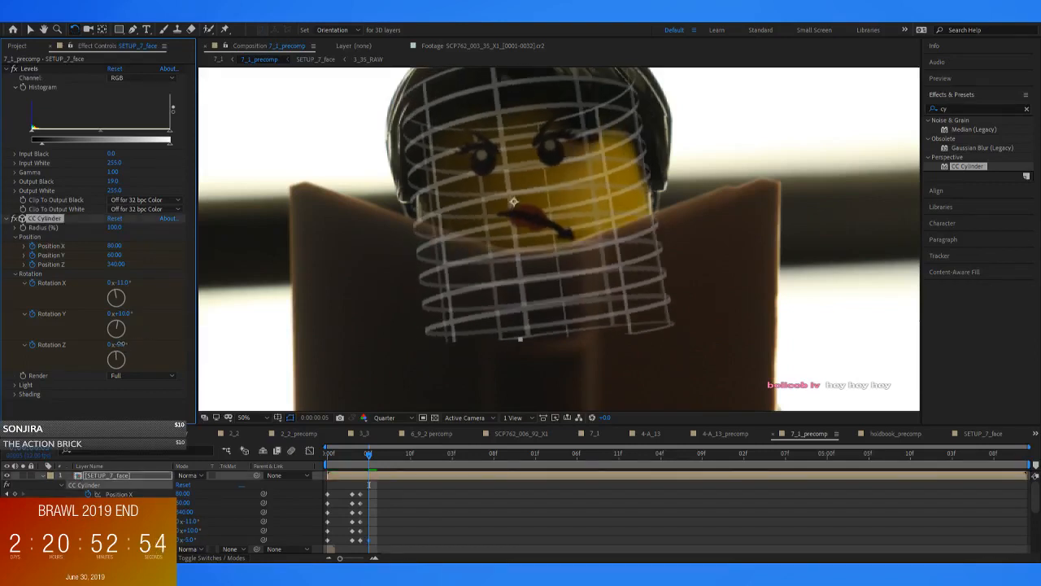
key("ctrl+z")
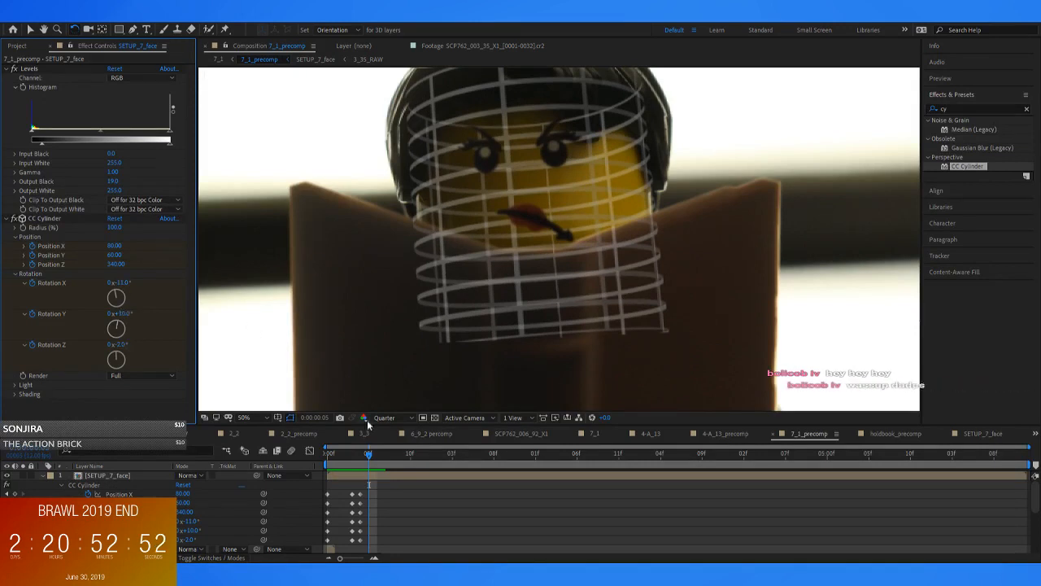
Keyframe the existing CC Cylinder position and rotation values at frame 5 and advance to frame 6
left_click_drag(367, 456, 365, 458)
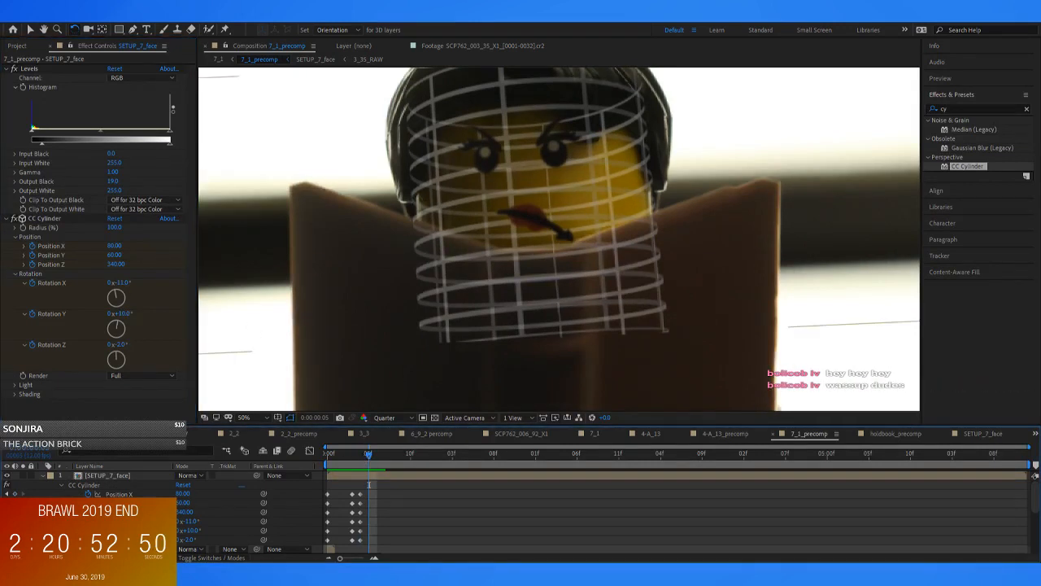
left_click(356, 455)
left_click_drag(356, 454, 377, 465)
Set the CC Cylinder's Rotation X to -13° at frame 6 and compare the head tilt with frame 5
left_click_drag(116, 344, 122, 344)
key("ctrl+z")
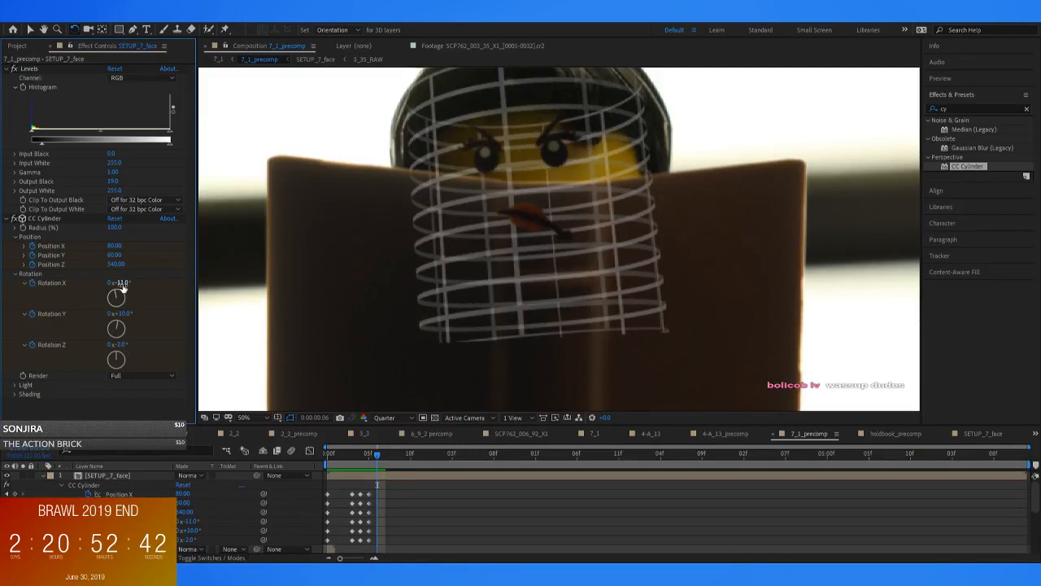
left_click_drag(124, 284, 123, 283)
left_click_drag(375, 458, 368, 462)
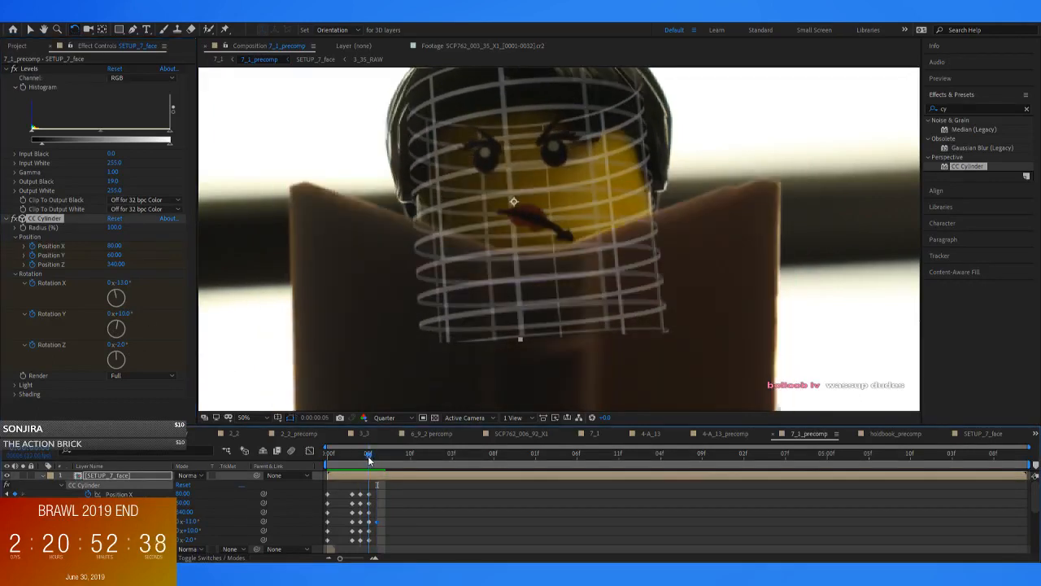
left_click(375, 461)
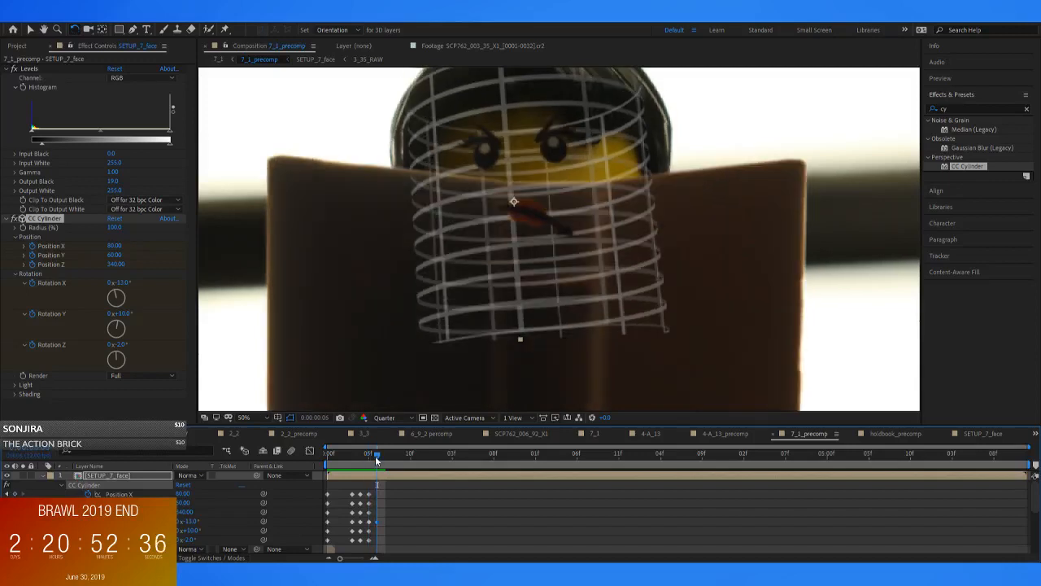
Set the CC Cylinder's Position Y to 70 and keyframe its remaining position and rotation properties at frame 6
left_click(115, 255)
type("70")
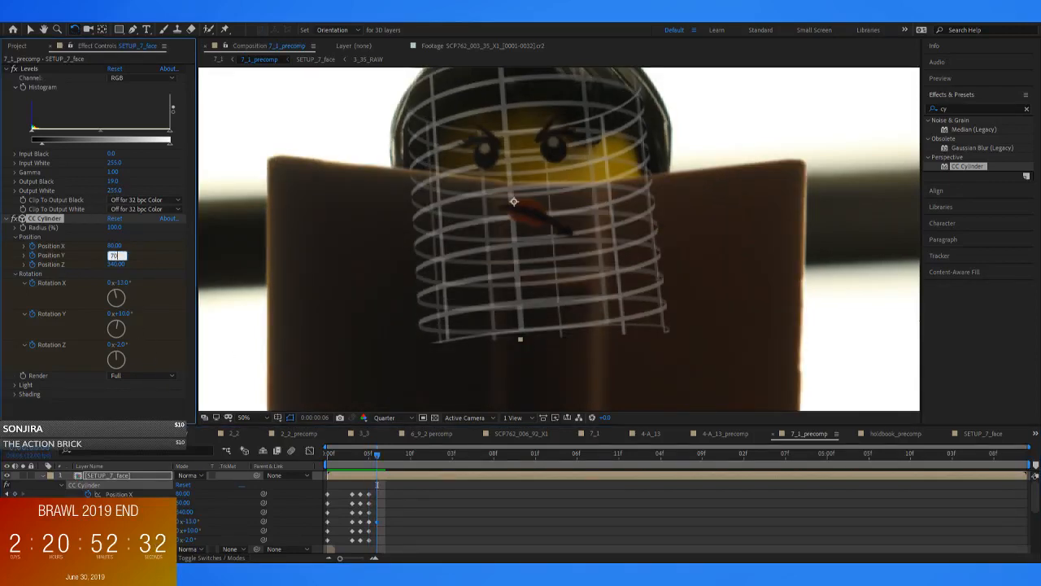
key("Return")
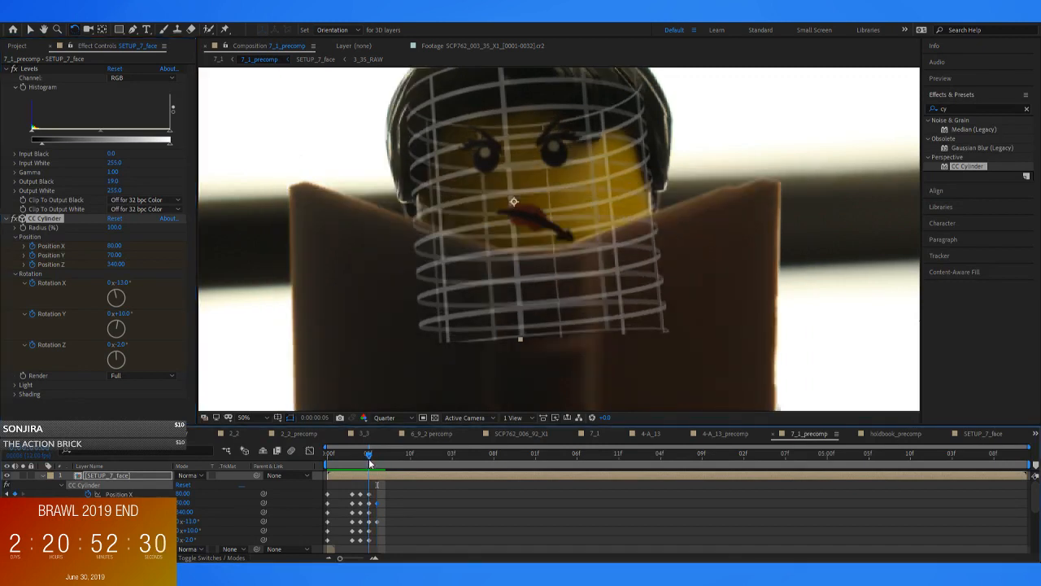
left_click(14, 493)
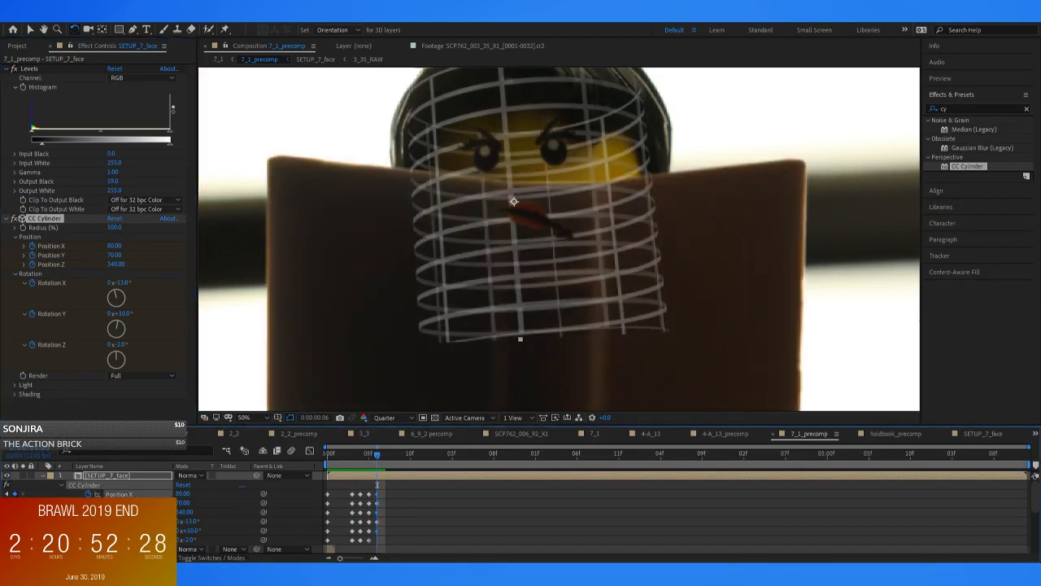
left_click(539, 523)
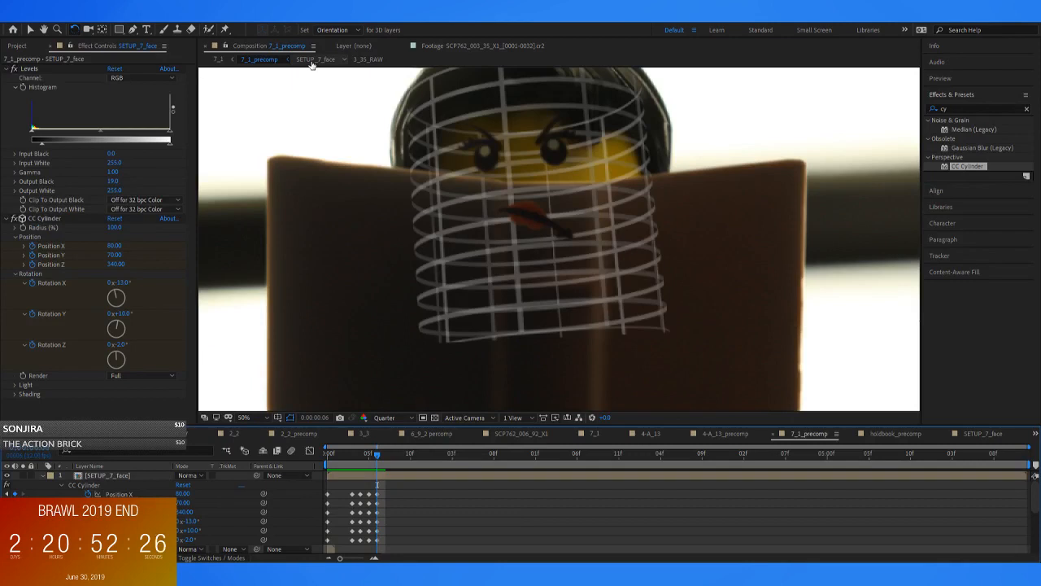
mouse_move(377, 459)
left_mouse_down()
mouse_move(367, 464)
mouse_move(376, 466)
left_mouse_up()
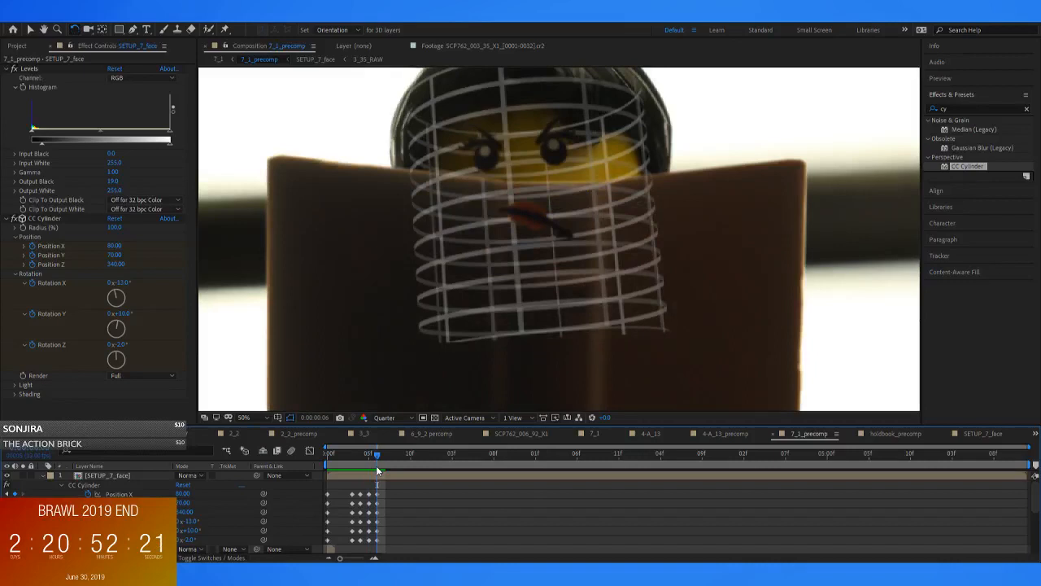
Set the CC Cylinder's Position Y to 75 at frame 6 and check the face against the neighbouring frames
left_click(115, 254)
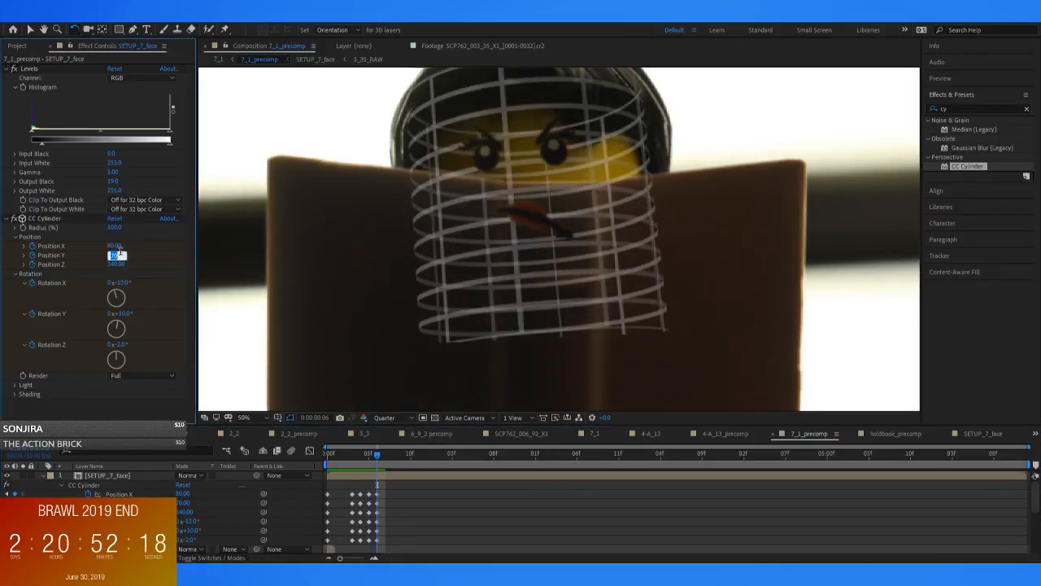
type("75")
key("Return")
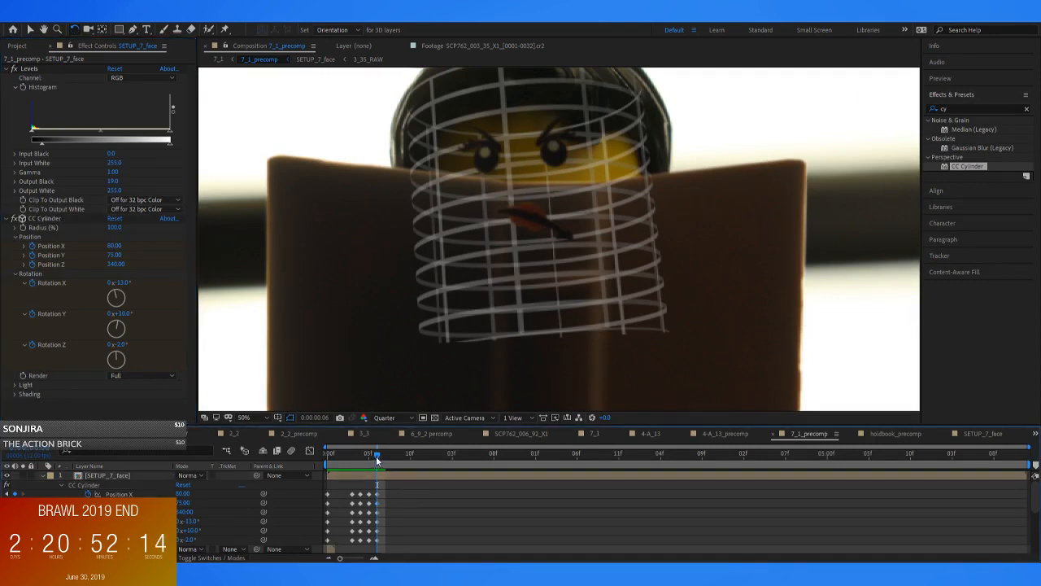
left_click_drag(382, 464, 382, 473)
Try a CC Cylinder Position Z of 330 at frame 6, and set it to 360 instead
left_click(120, 265)
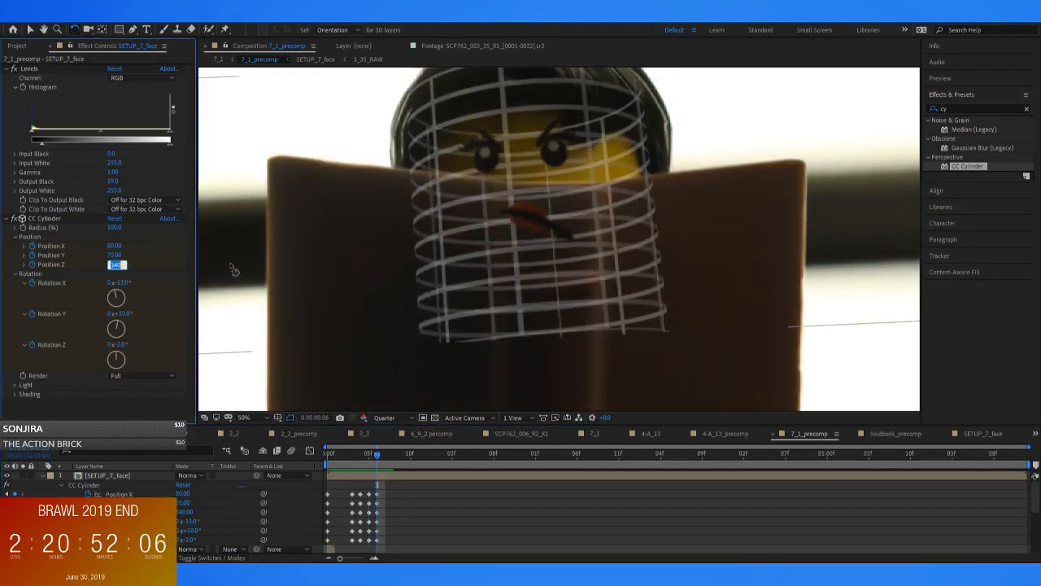
type("330")
key("Return")
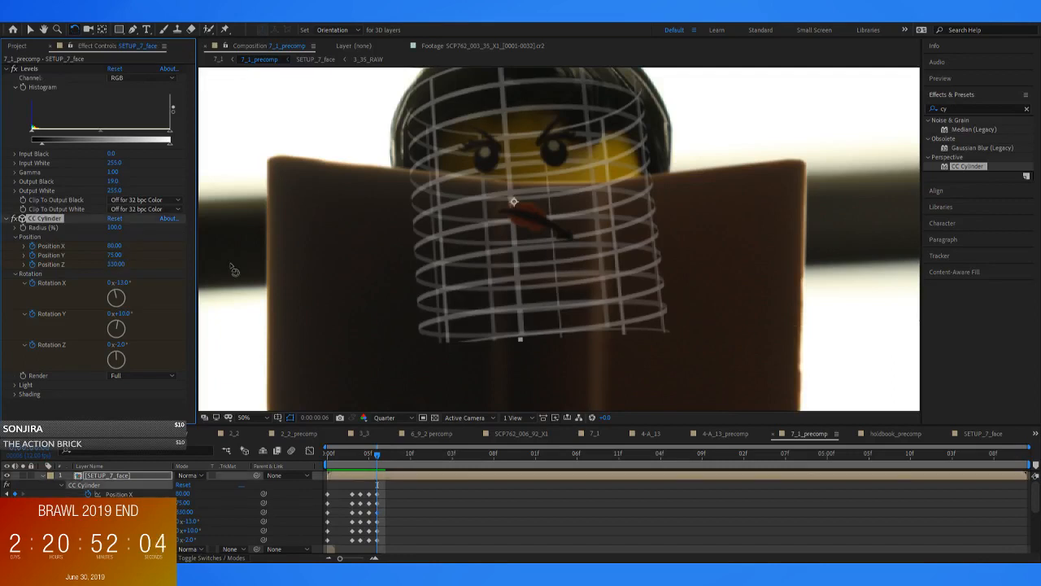
type("360")
key("Return")
left_click_drag(377, 460, 377, 464)
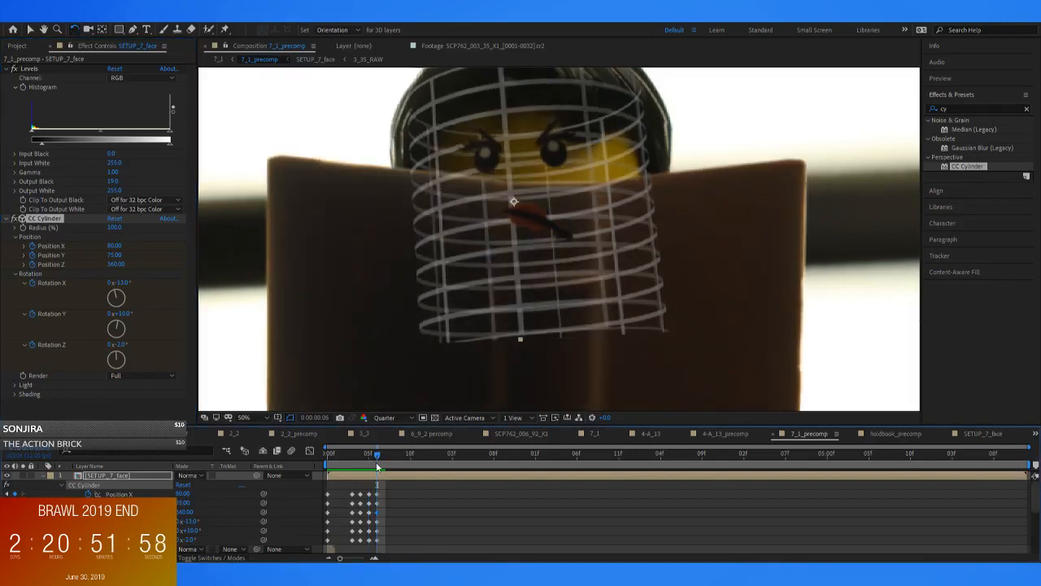
Hide the reference grid in SETUP_7_face and compare the face across the frames around frame 6 in 7_1_precomp
double_click(382, 476)
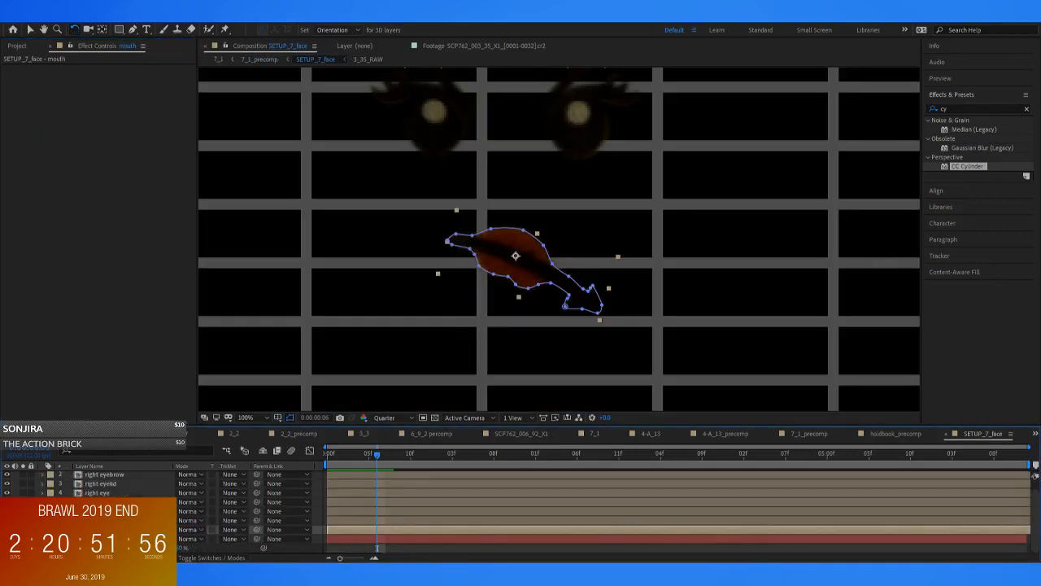
left_click(260, 60)
key("Page_Down")
key("Page_Up")
key("Page_Down")
key("Page_Up")
key("Page_Down")
key("Page_Up")
key("Page_Down")
key("Page_Up")
key("Page_Down")
key("Page_Down")
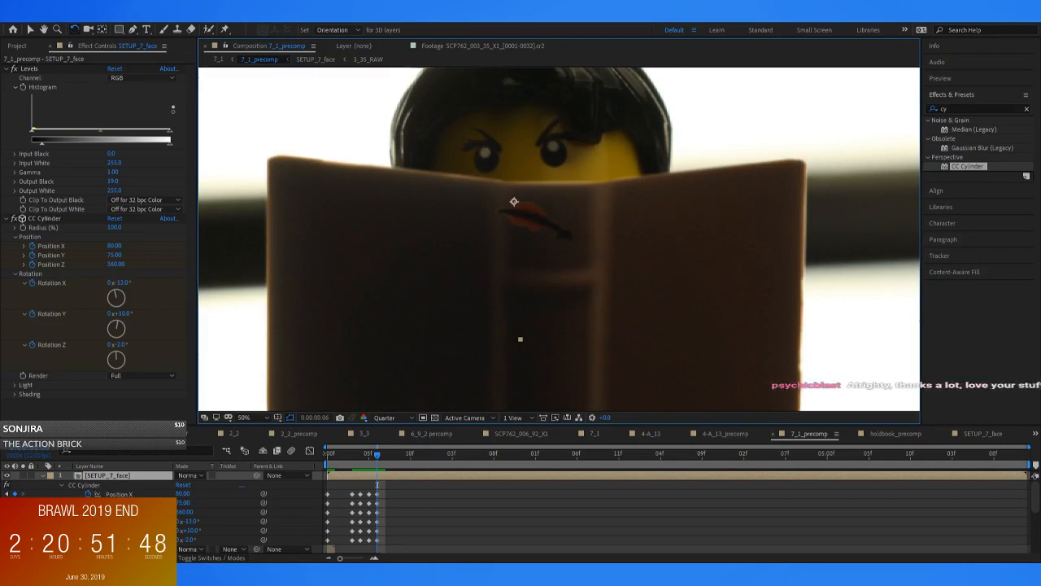
Hide the book layer covering the face at frame 6 and set the CC Cylinder's Position X to 90
scroll(675, 513, "down", 2)
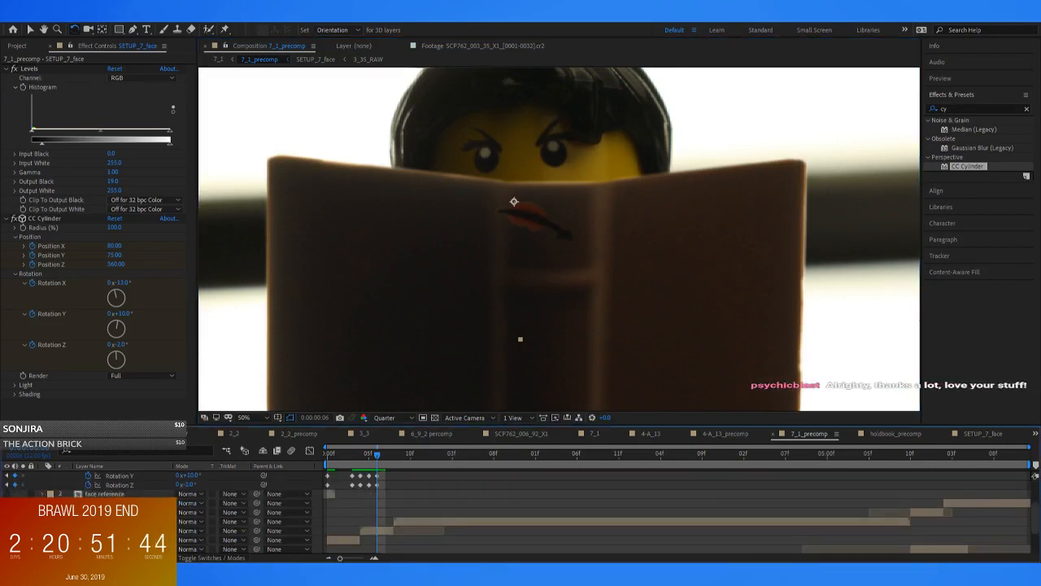
left_click(7, 530)
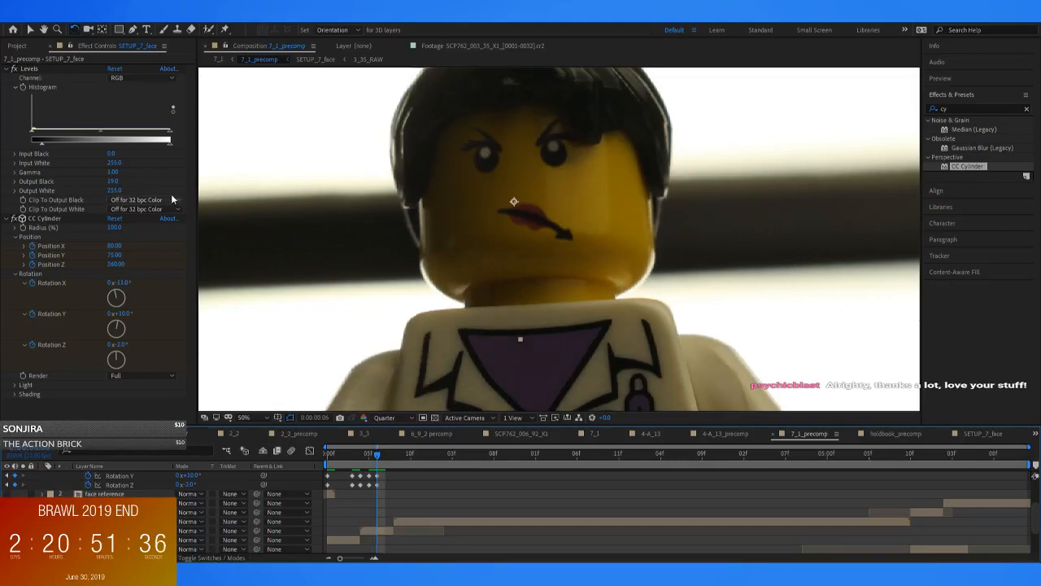
left_click(115, 246)
type("90")
key("Return")
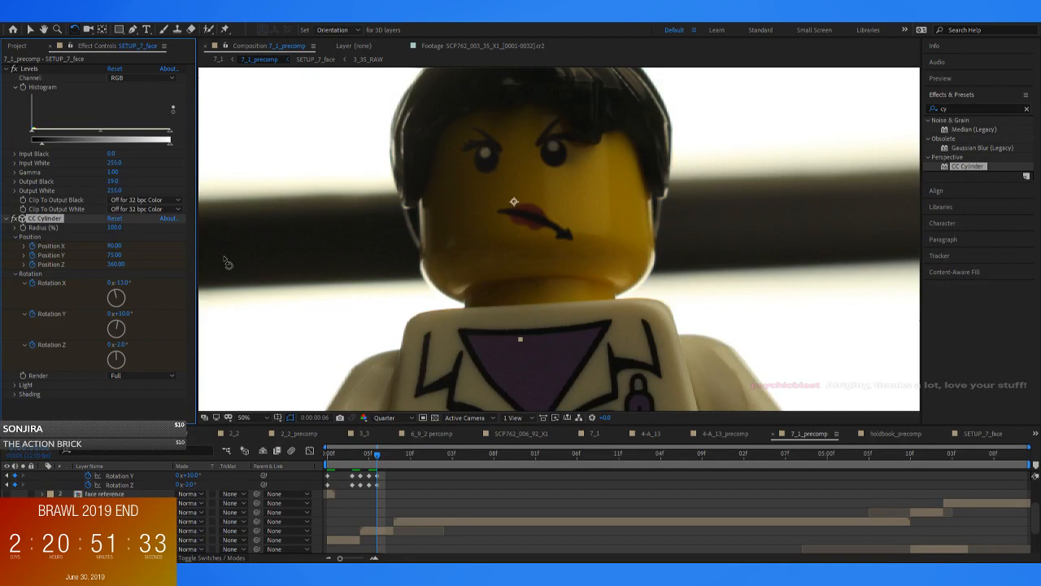
left_click(375, 461)
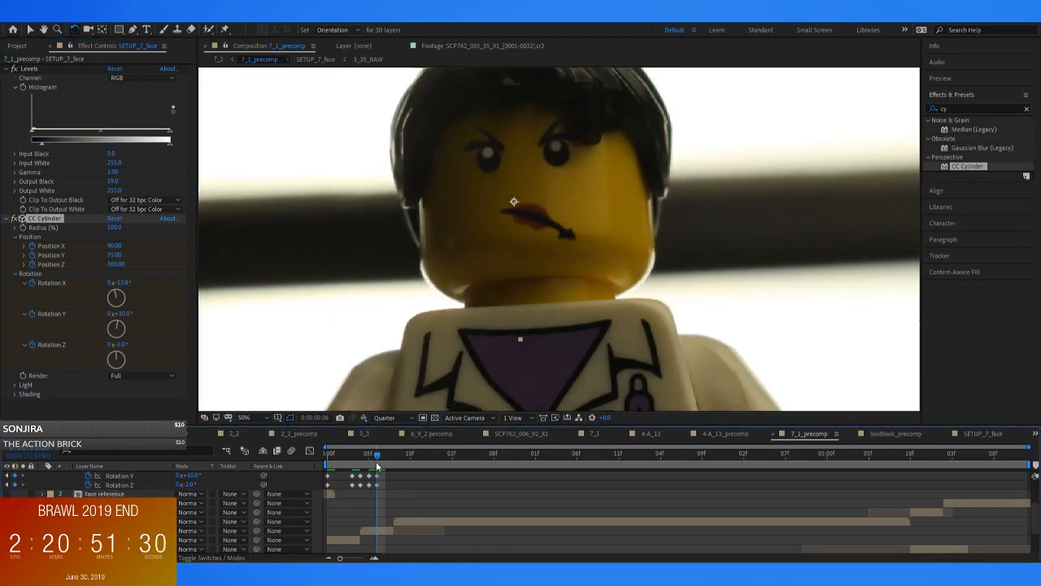
Set the CC Cylinder's Position X to 87 at frame 6 and compare the face alignment with frame 7
left_click(114, 246)
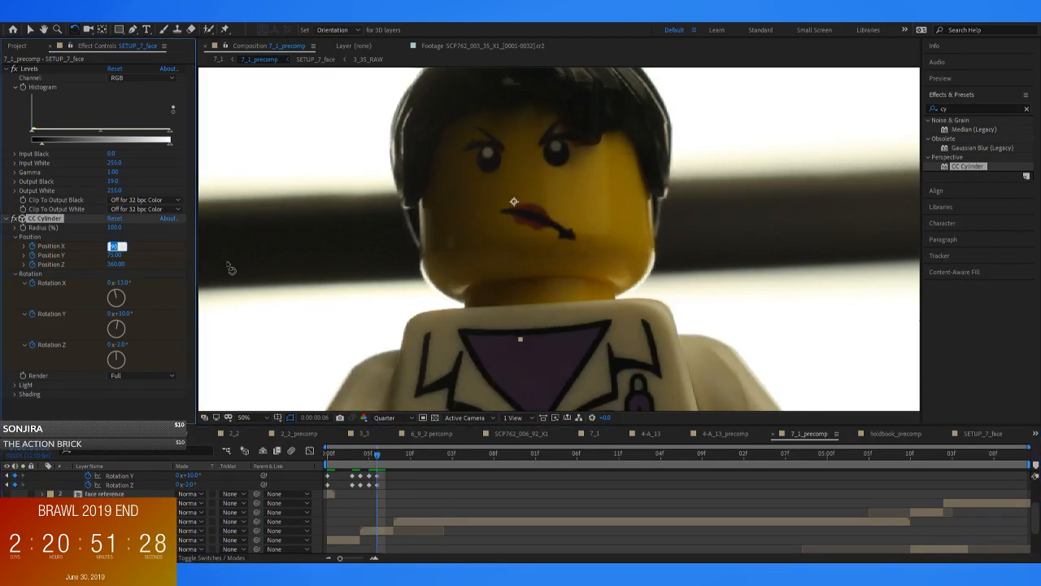
type("8")
type("2")
key("Return")
key("Page_Down")
key("Page_Up")
key("Page_Down")
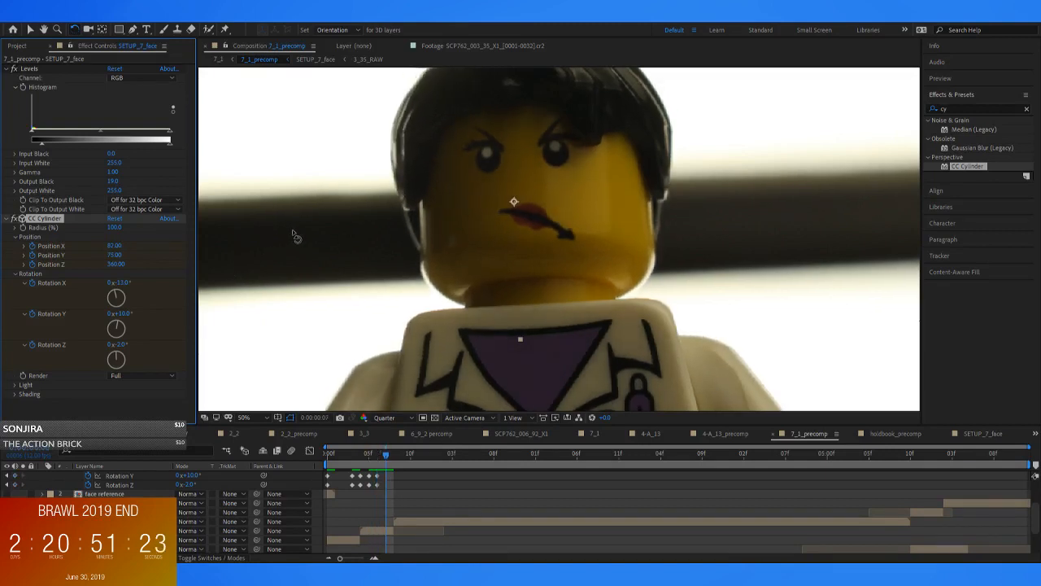
Try a CC Cylinder Rotation X of -14° at frame 7, set it to -13.5° instead, and compare the face with frame 6
left_click(115, 254)
left_click_drag(121, 283, 127, 283)
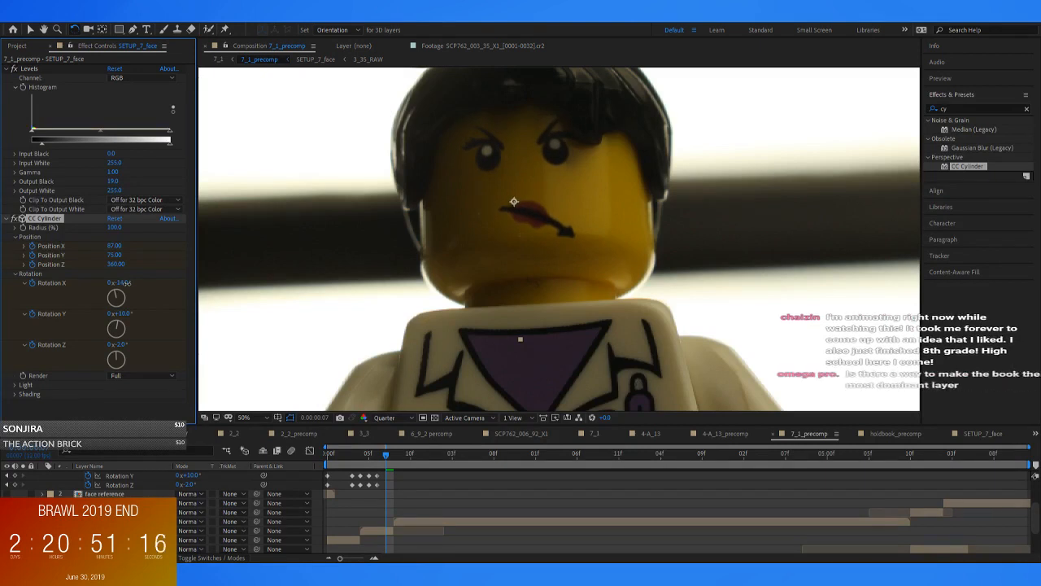
key("Page_Up")
key("Page_Down")
key("Page_Up")
key("Page_Down")
left_click(122, 282)
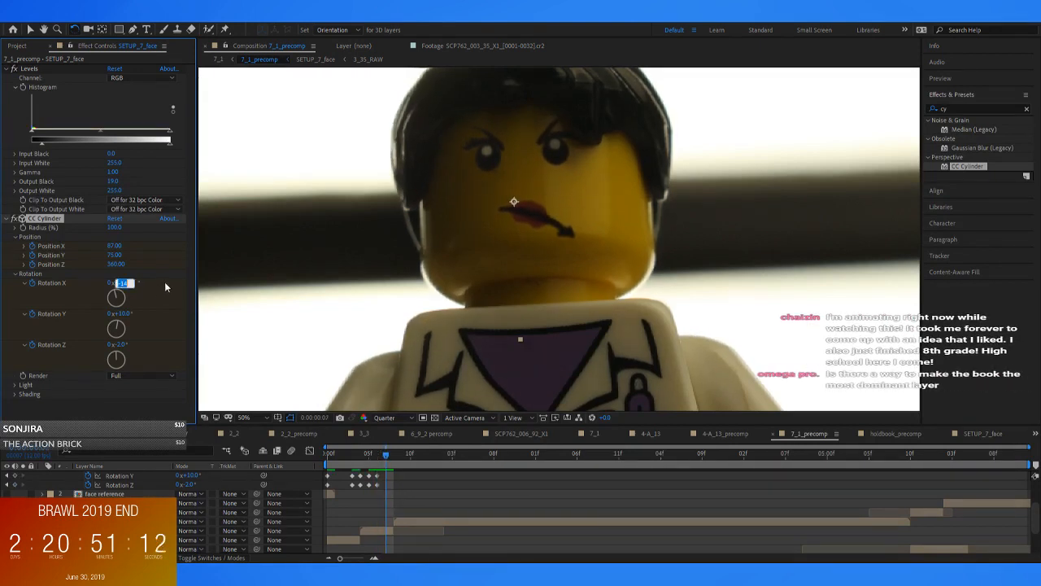
key("Return")
key("Page_Up")
key("Page_Down")
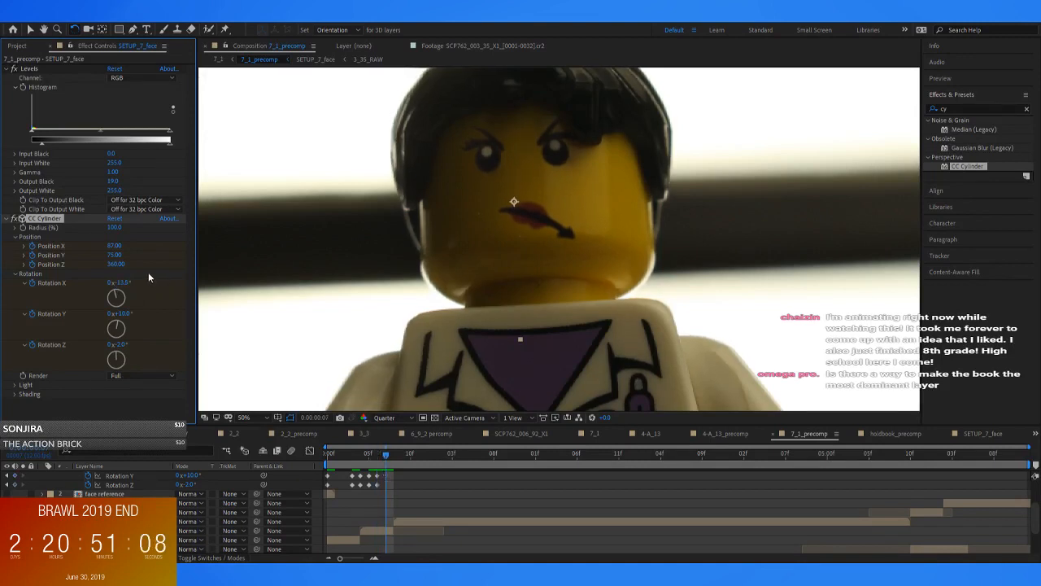
Try a CC Cylinder Position Y of 70 at frame 7, and set it back to 75
left_click(115, 255)
type("70")
key("Return")
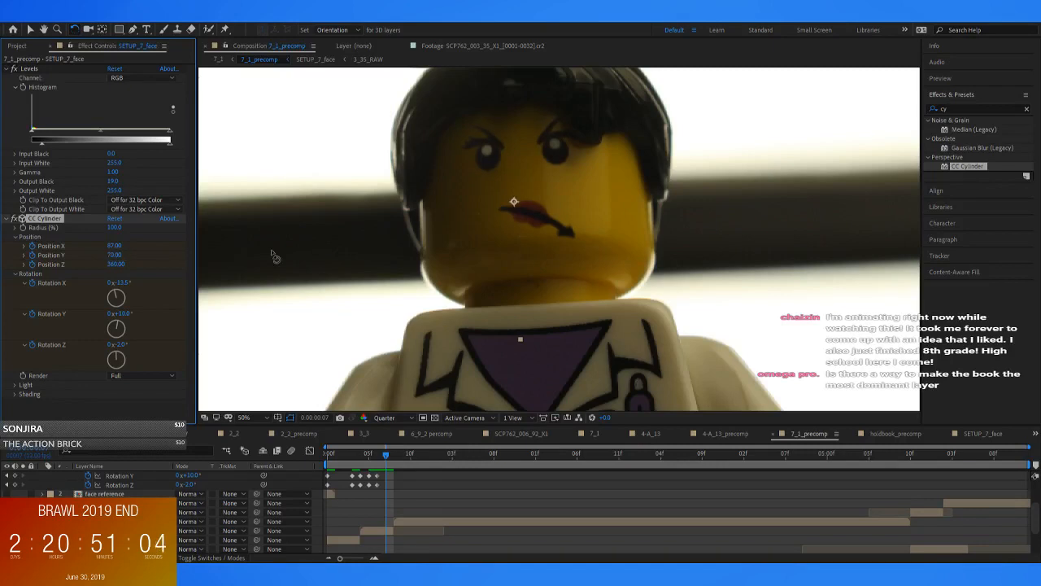
left_click(118, 255)
type("75")
key("Return")
key("Page_Up")
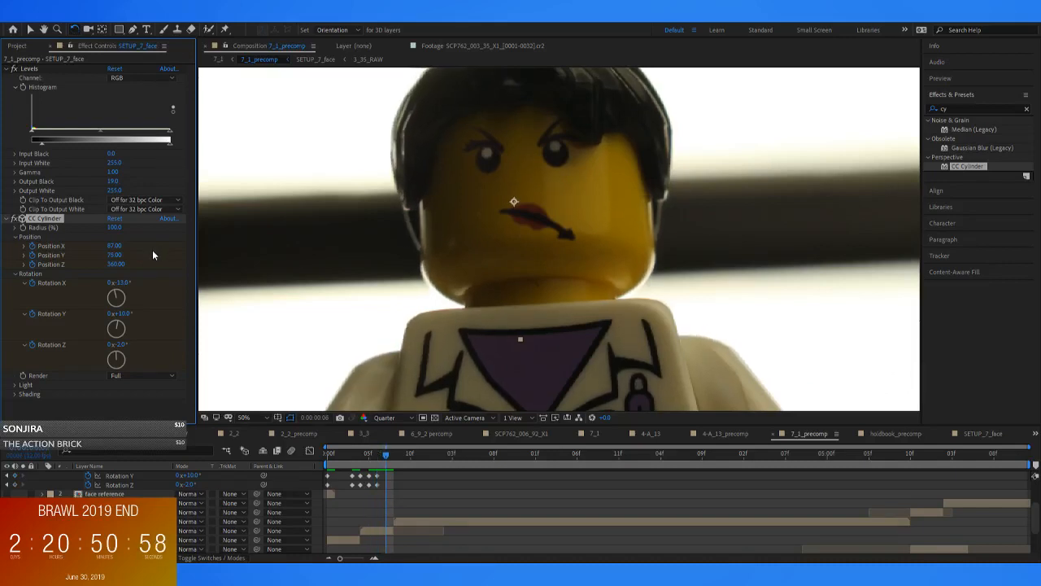
Set the CC Cylinder's position at frame 7 to X 90, Y 80 and Z 365
left_click(118, 264)
type("165")
key("Return")
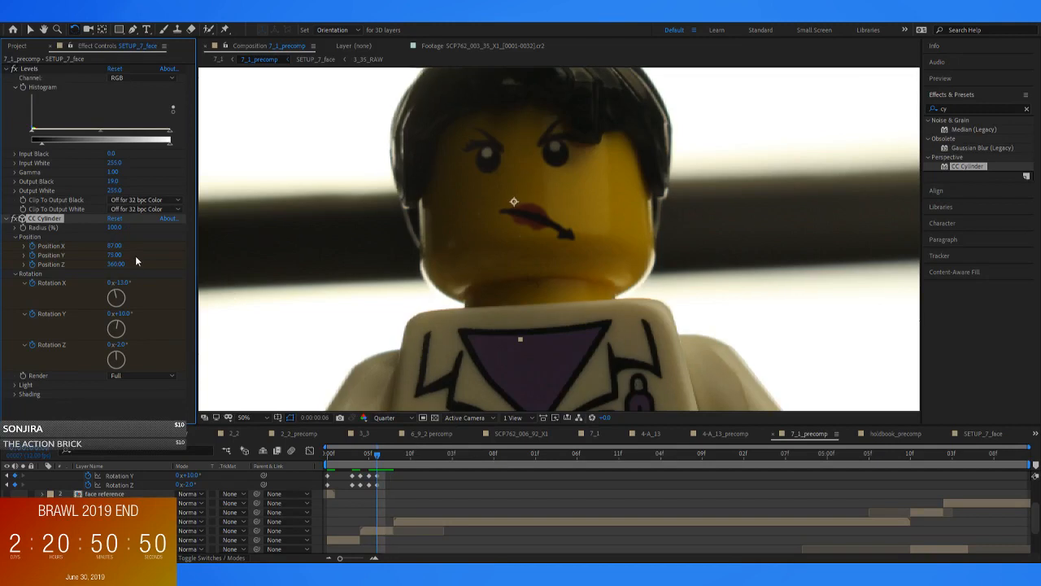
left_click(114, 246)
type("90")
key("Return")
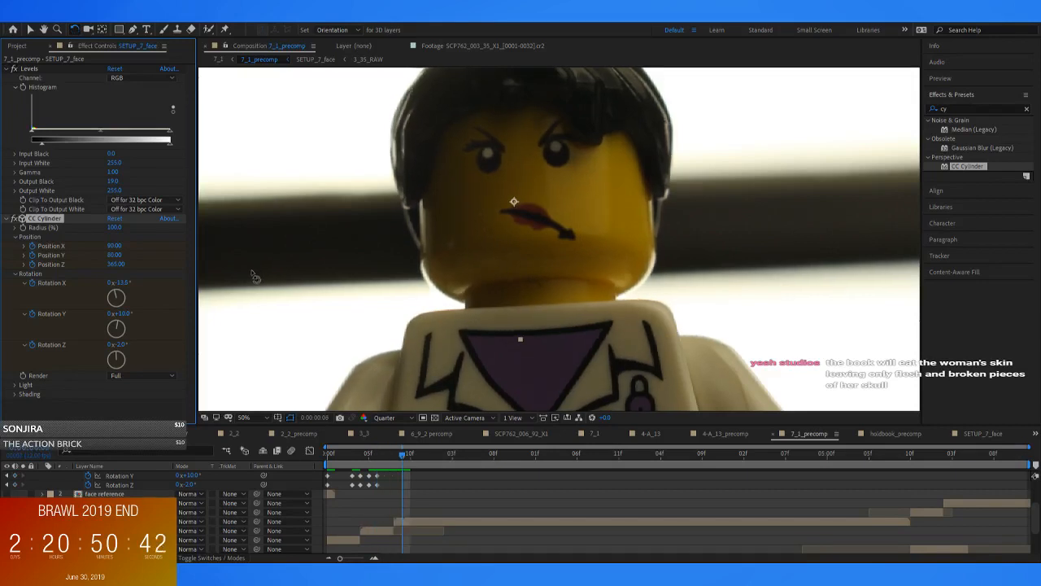
Add keyframes for the CC Cylinder's Rotation Y and Rotation Z at frame 7
scroll(417, 472, "up", 2)
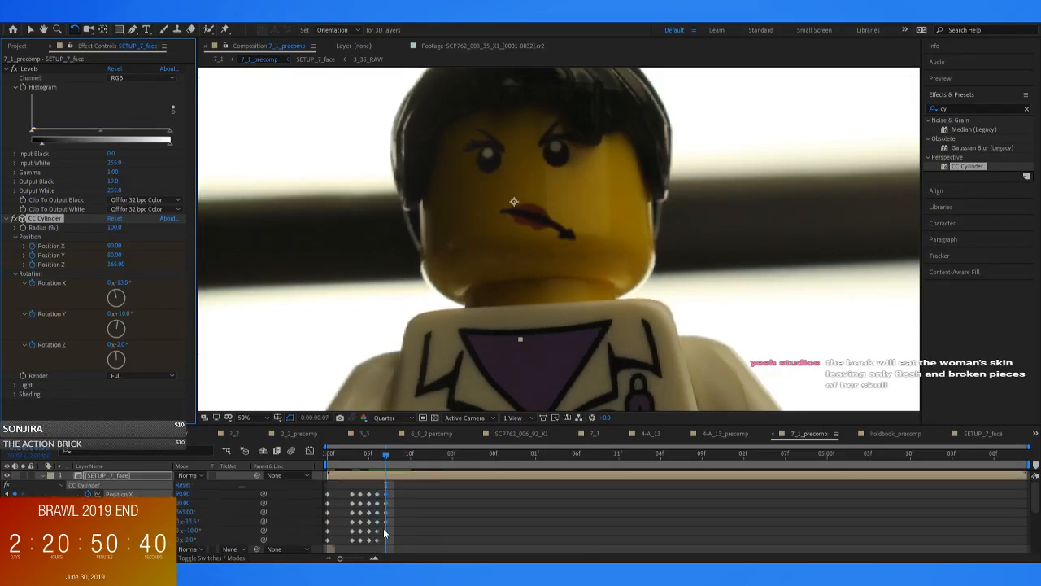
left_click(14, 530)
left_click(14, 539)
key("Page_Up")
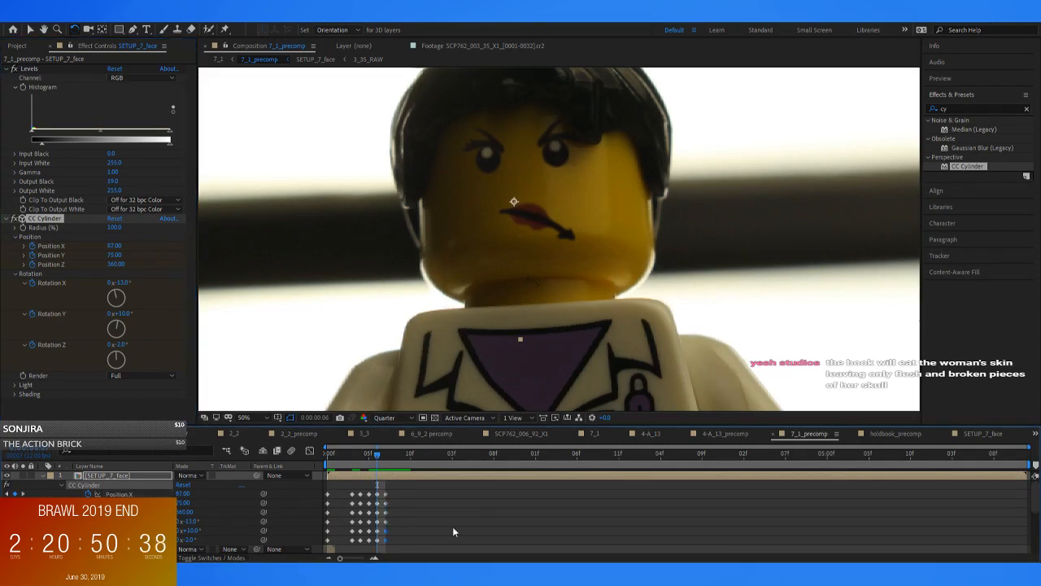
Copy all CC Cylinder keyframes from frame 6, paste them at frame 8, and compare the neighbouring frames
left_click_drag(382, 487, 373, 545)
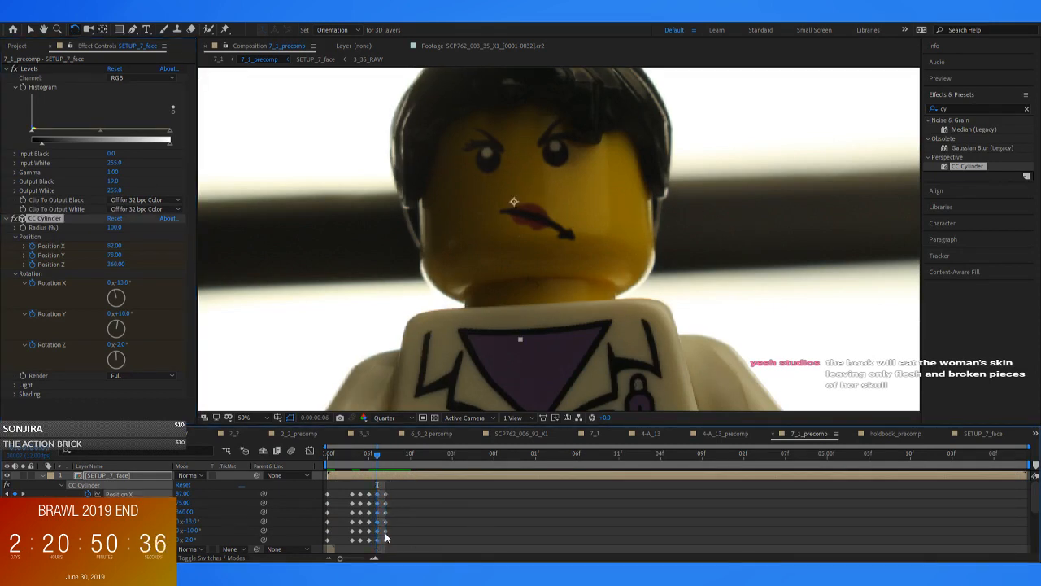
left_click(394, 460)
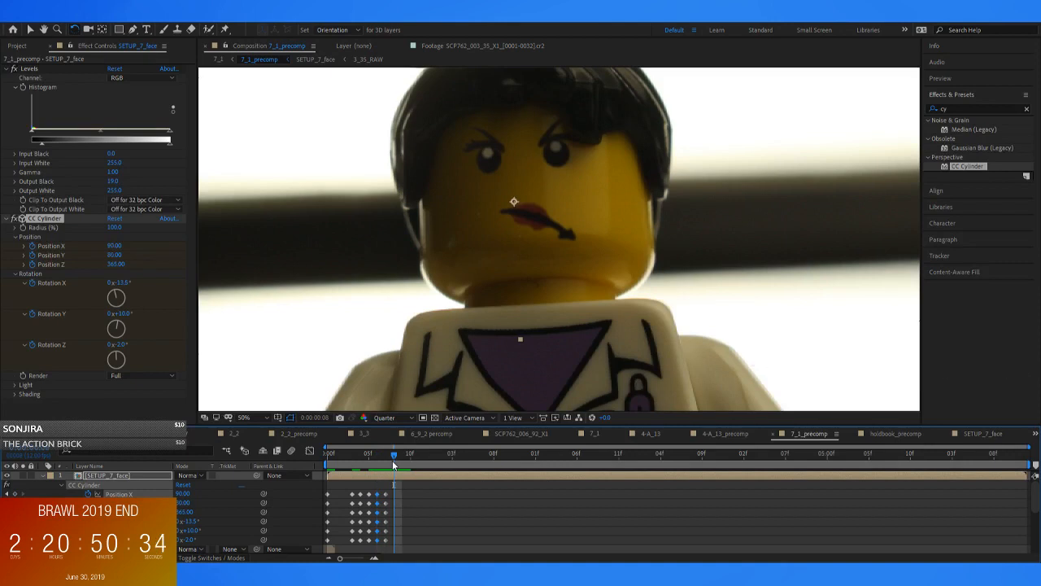
key("Page_Up")
key("Page_Down")
key("Page_Down")
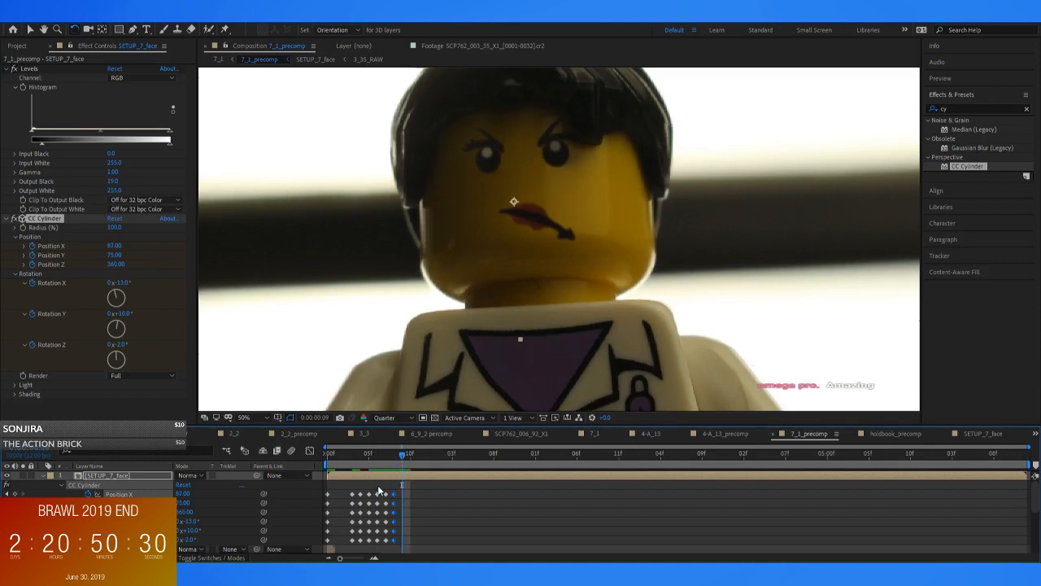
Try pasting the CC Cylinder keyframes from frame 5 at frame 9, and undo the paste
left_click_drag(373, 488, 366, 542)
key("ctrl+c")
key("ctrl+v")
key("Page_Up")
key("Page_Down")
key("ctrl+z")
Add keyframes for the CC Cylinder's position and rotation properties at frame 9 and compare the face with frame 8
left_click_drag(14, 494, 14, 513)
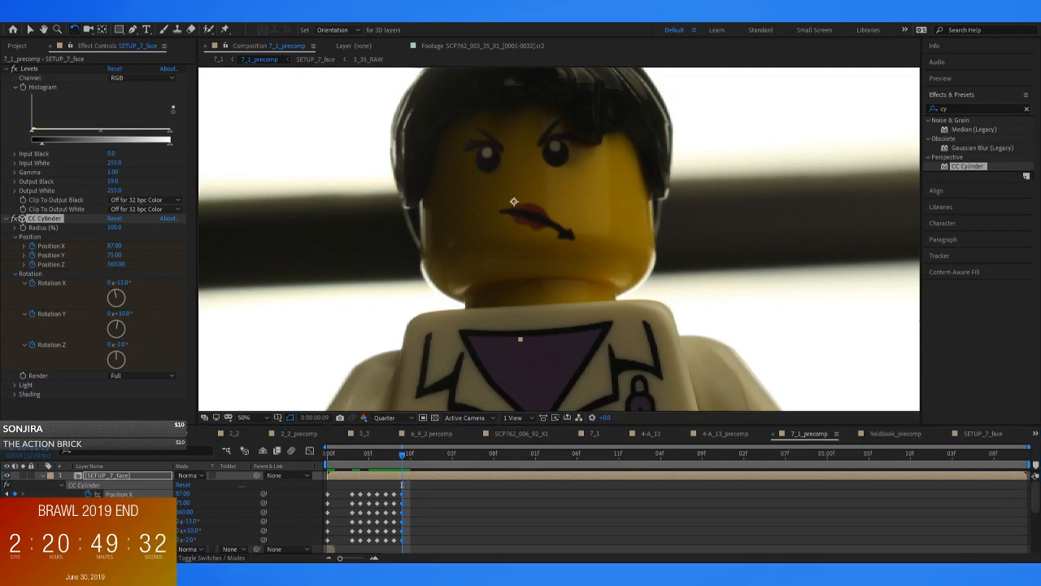
left_click(414, 488)
key("Page_Up")
key("Page_Down")
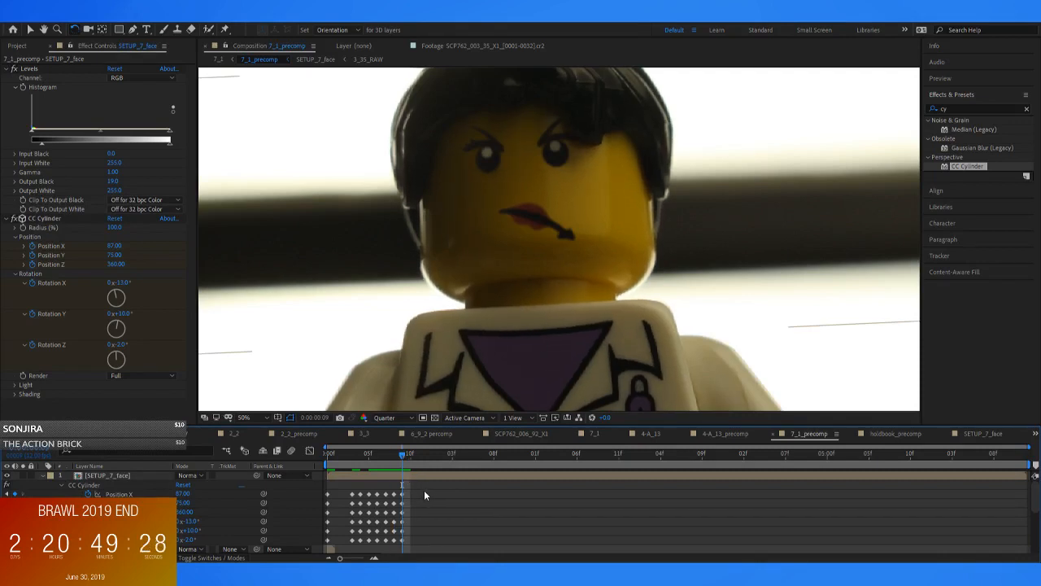
Try a different CC Cylinder Rotation Z at frame 9, and restore it to -2°
left_click(115, 245)
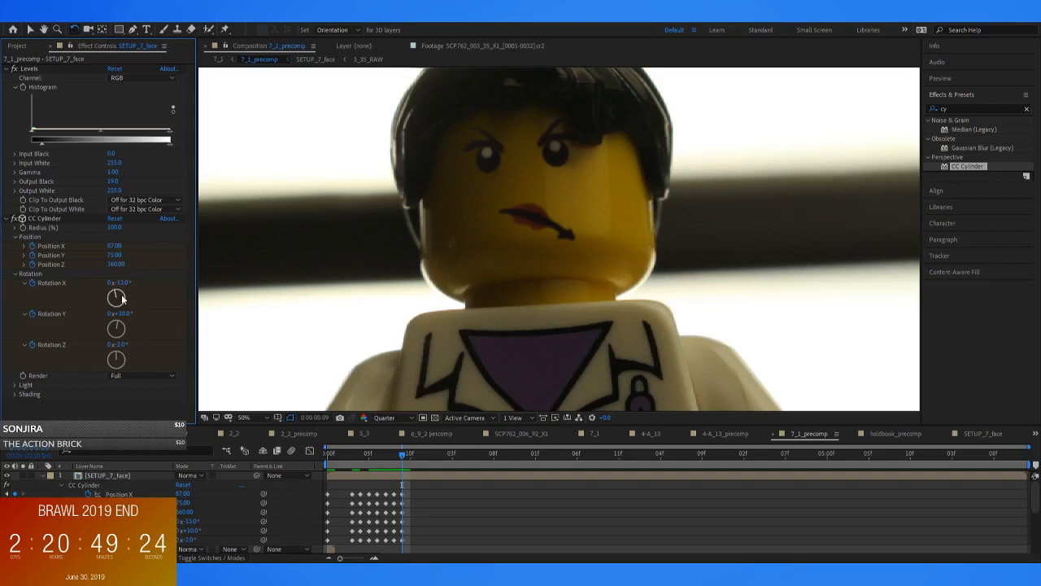
key("Page_Up")
key("Page_Down")
left_click(121, 345)
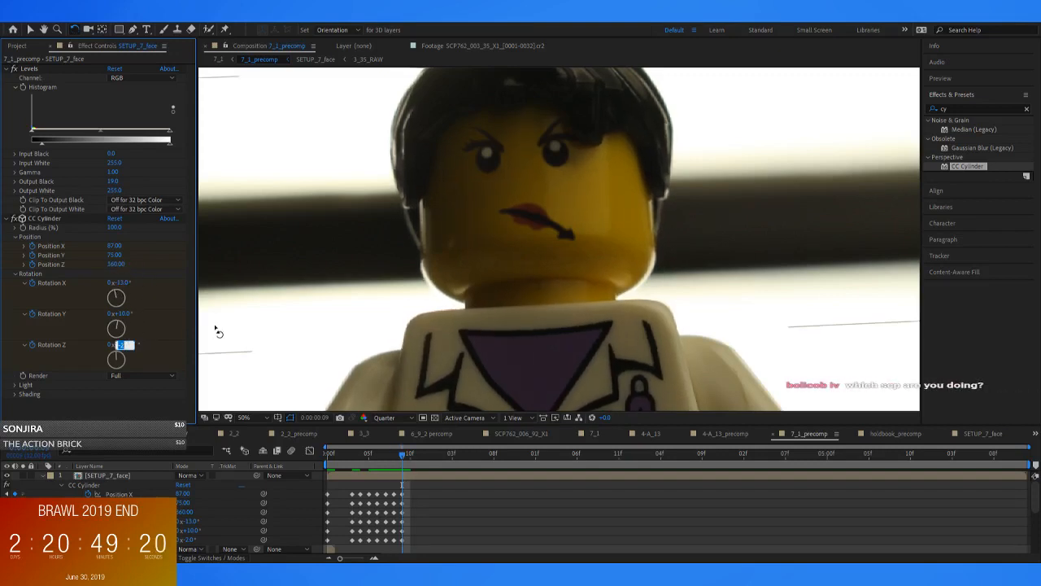
key("Return")
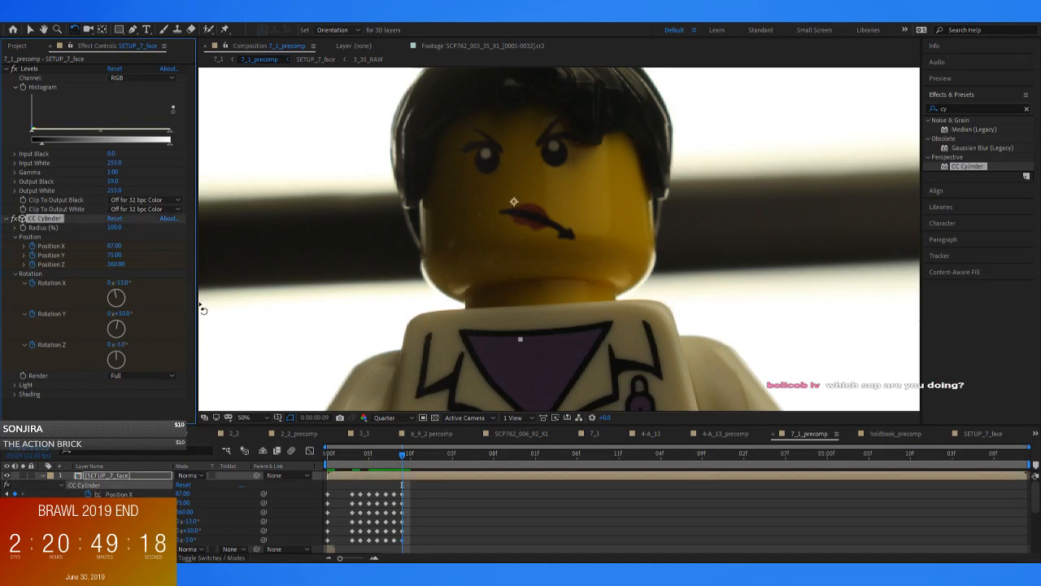
left_click(122, 313)
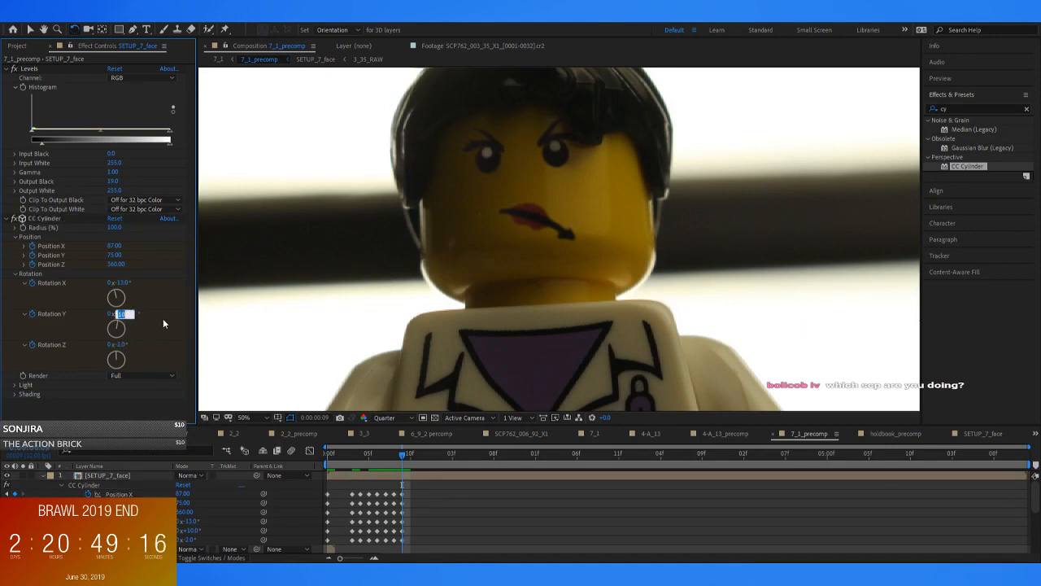
Try a CC Cylinder Rotation X of -14° at frame 9, set it to -12° instead, and compare the face with frame 8
left_click(122, 282)
type("-14")
key("Return")
left_click(122, 282)
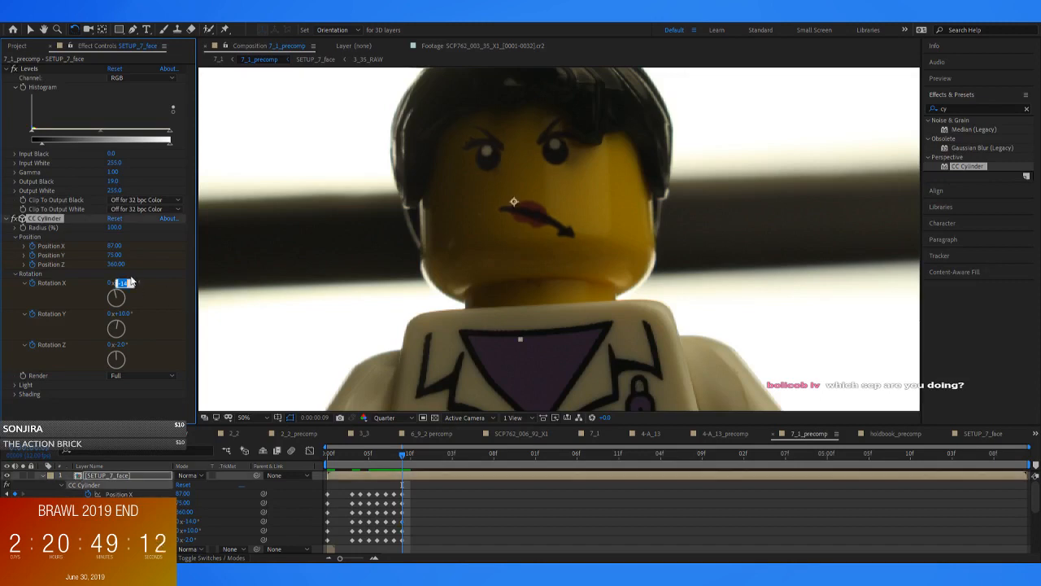
type("-12")
key("Return")
key("Page_Up")
key("Page_Down")
key("Page_Up")
key("Page_Down")
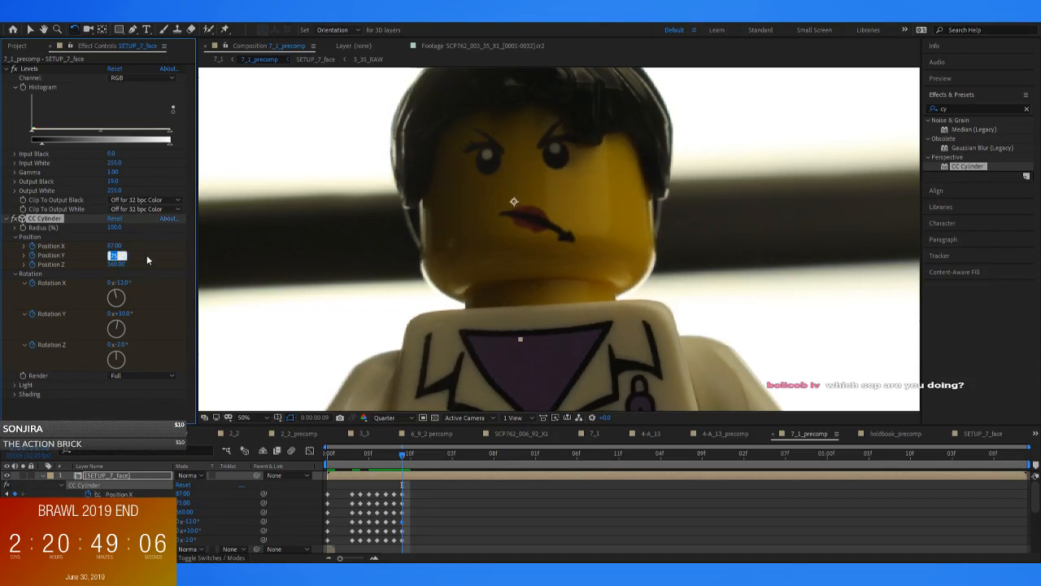
Set the CC Cylinder's Position X to 90 at frame 9 and compare the face alignment with frame 8
left_click_drag(118, 245, 297, 248)
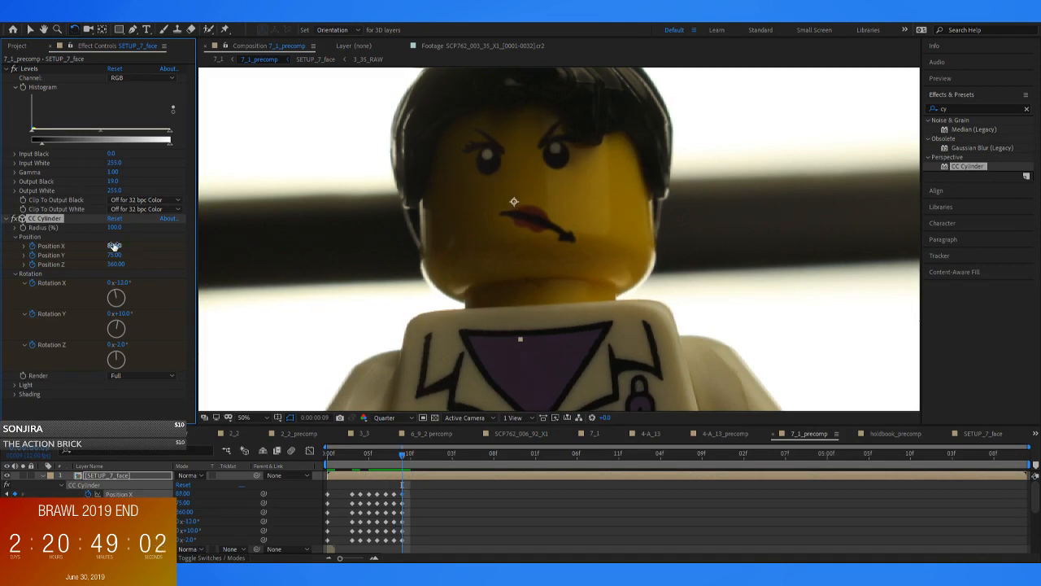
type("87")
key("Return")
key("Page_Up")
key("Page_Down")
key("Page_Up")
key("Page_Down")
key("Page_Up")
key("Page_Down")
Play back 7_1_precomp from its first frame to check how the face follows the head
key("Page_Up")
key("Page_Up")
key("Page_Up")
key("Page_Up")
key("Page_Up")
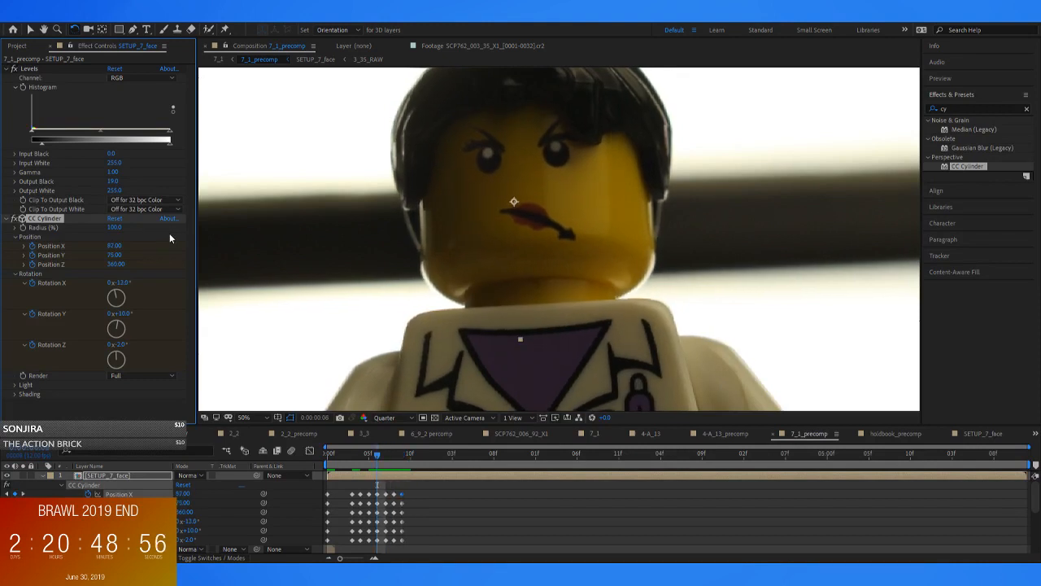
key("space")
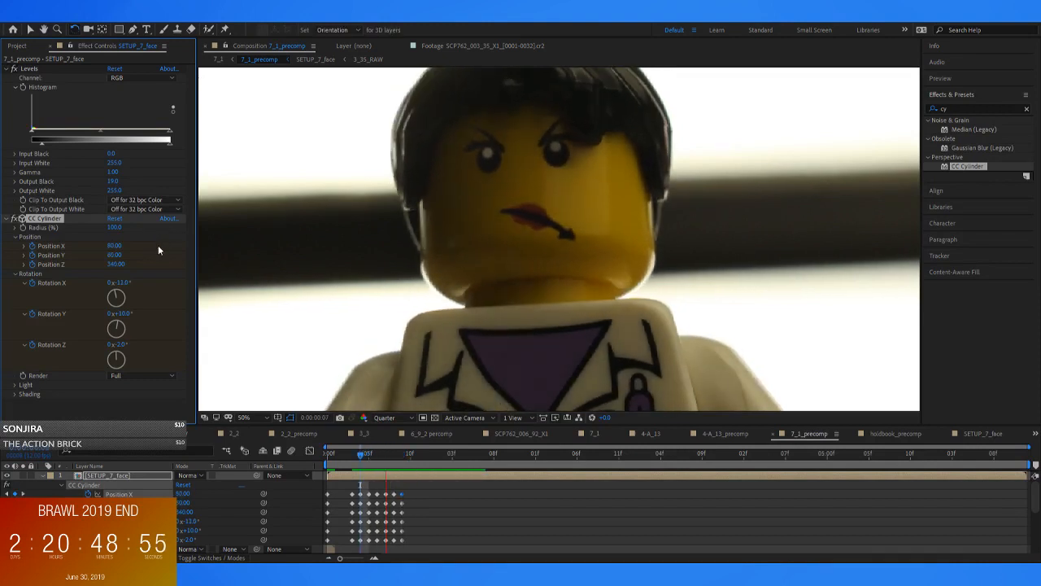
left_click_drag(395, 472, 296, 458)
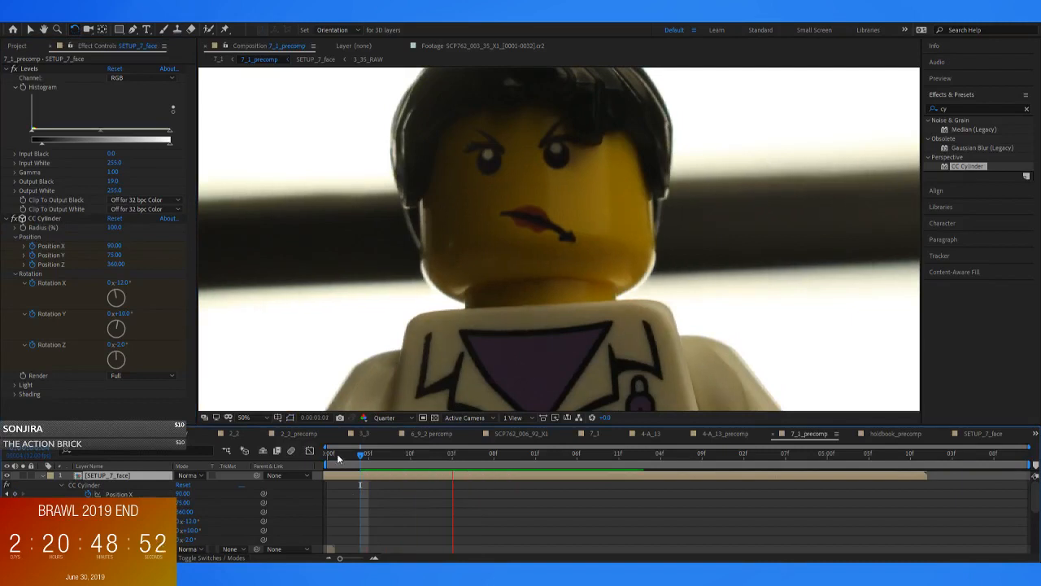
key("ctrl+z")
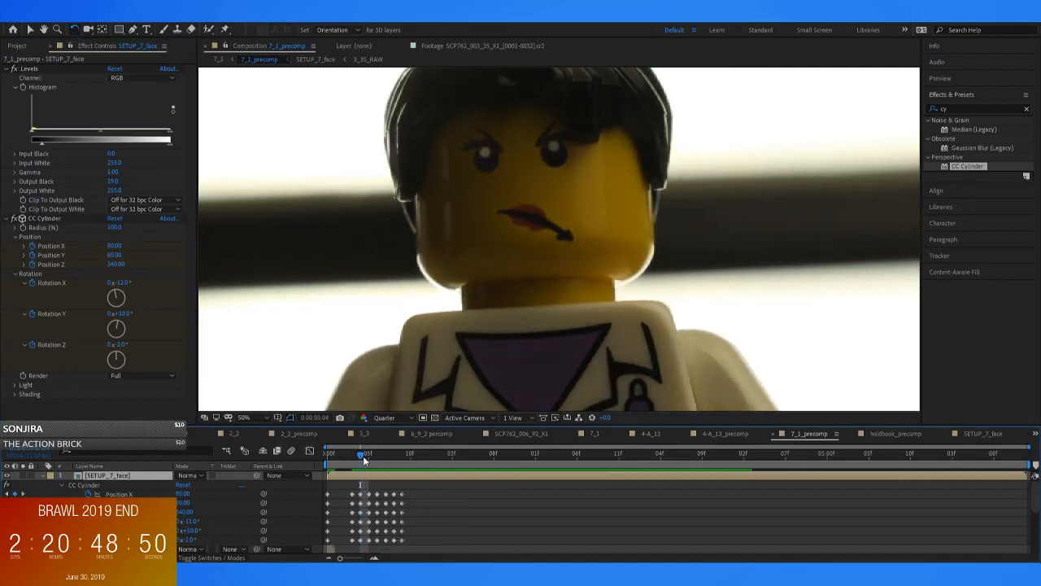
key("Home")
key("space")
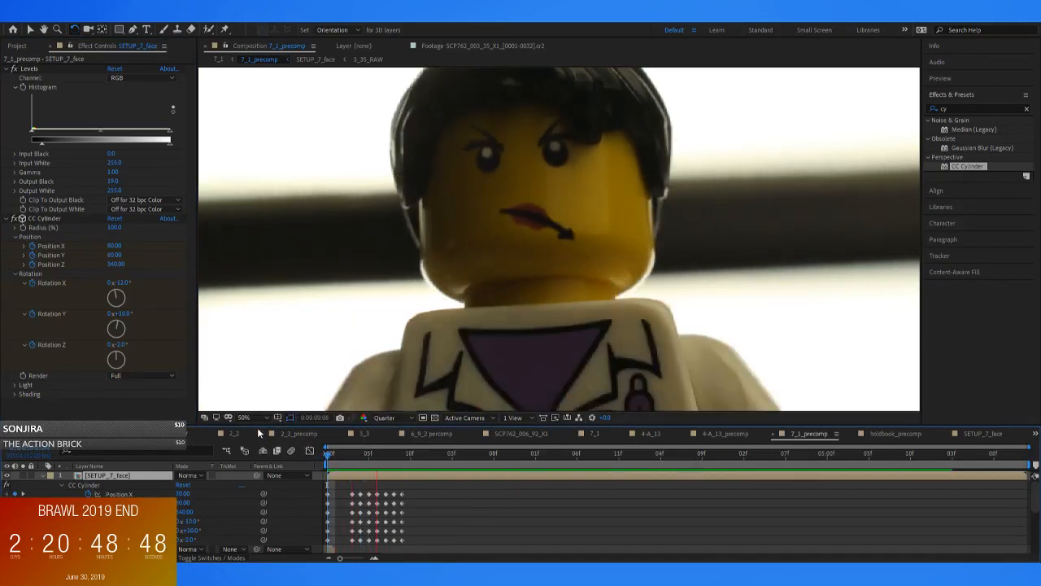
key("space")
key("space")
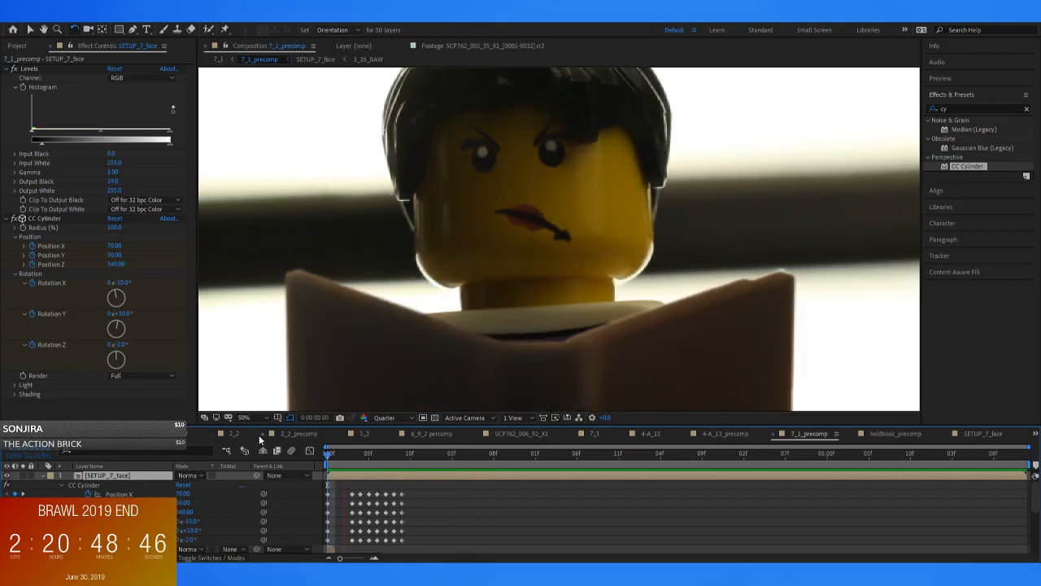
Try a CC Cylinder Position Y of 78 at frame 9, and set it to 70 instead
left_click(394, 457)
mouse_move(394, 455)
left_mouse_down()
mouse_move(421, 459)
mouse_move(381, 461)
mouse_move(402, 462)
left_mouse_up()
left_click(115, 254)
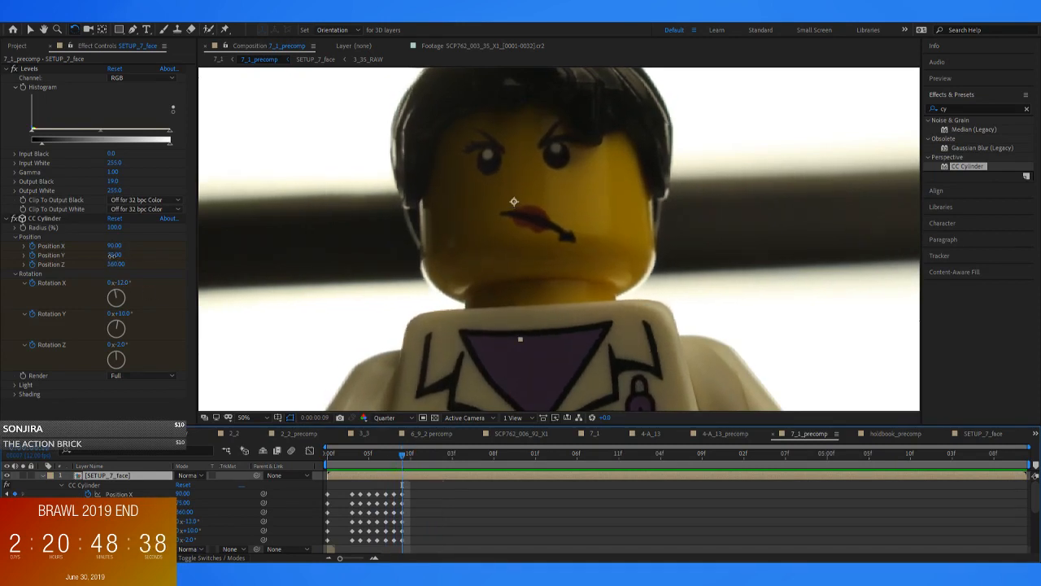
type("78")
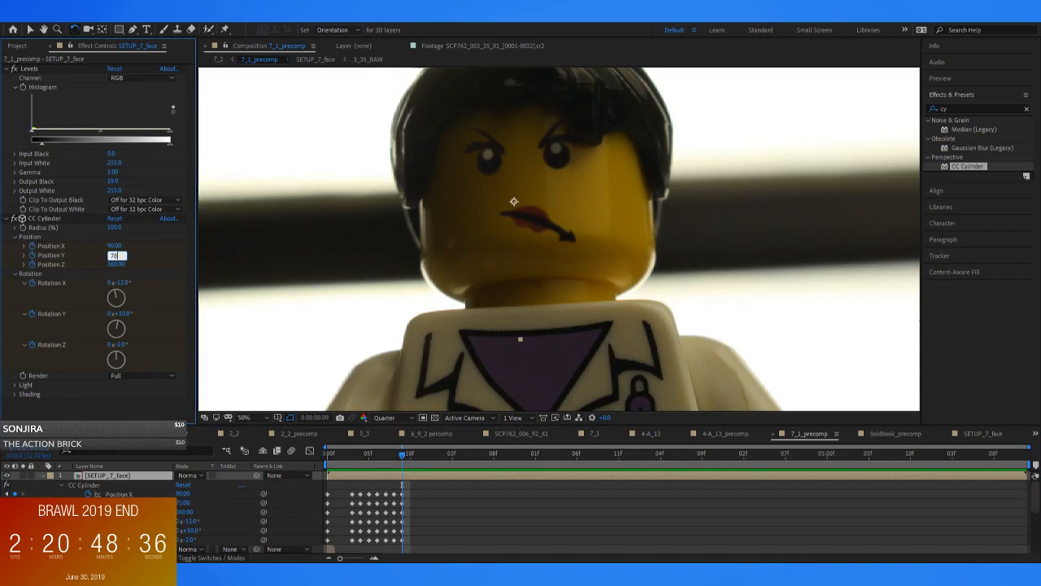
key("Return")
left_click(112, 257)
type("70")
key("Return")
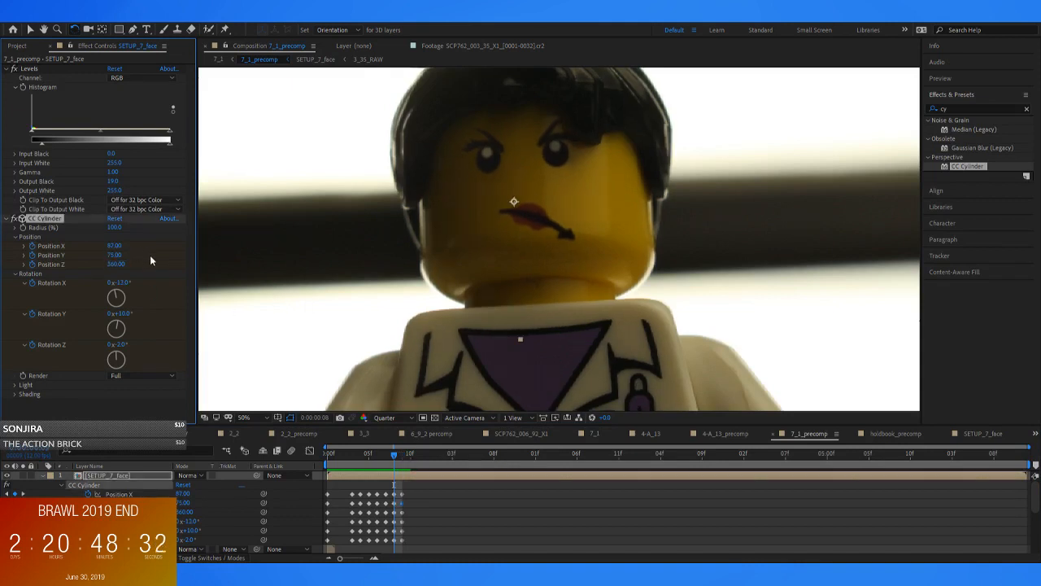
Replay 7_1_precomp to review the face motion with the adjusted frame 9
left_click(392, 454)
key("space")
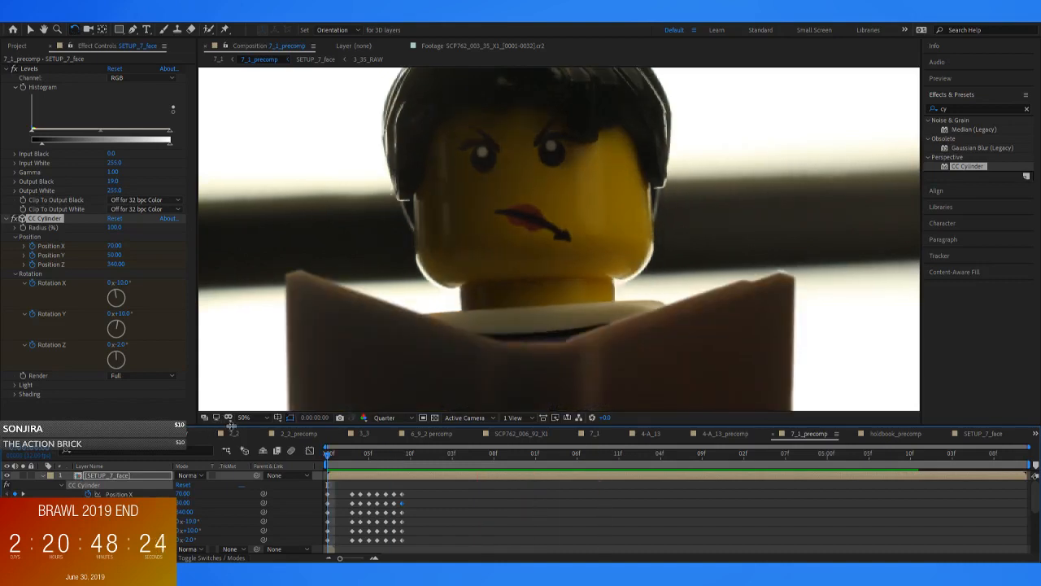
key("space")
key("space")
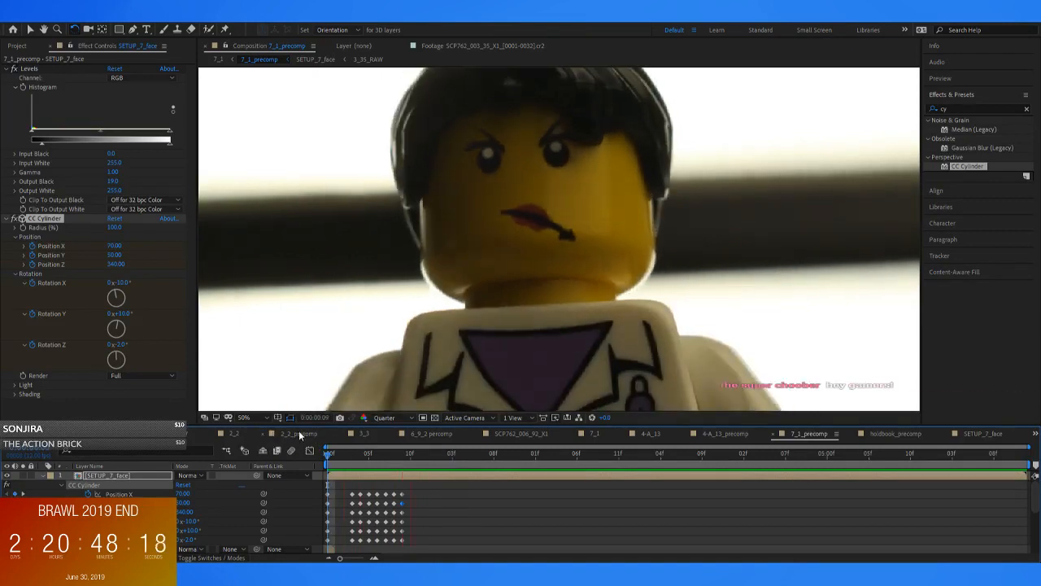
key("space")
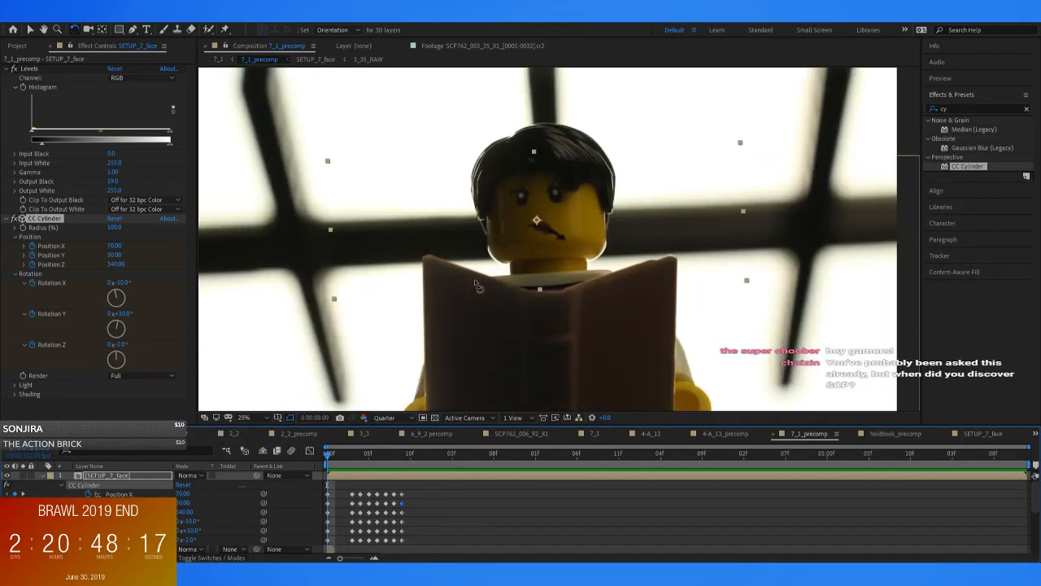
Preview the face animation in the parent composition 7_1 and return to 7_1_precomp
left_click(218, 59)
scroll(522, 319, "up", 2)
key("space")
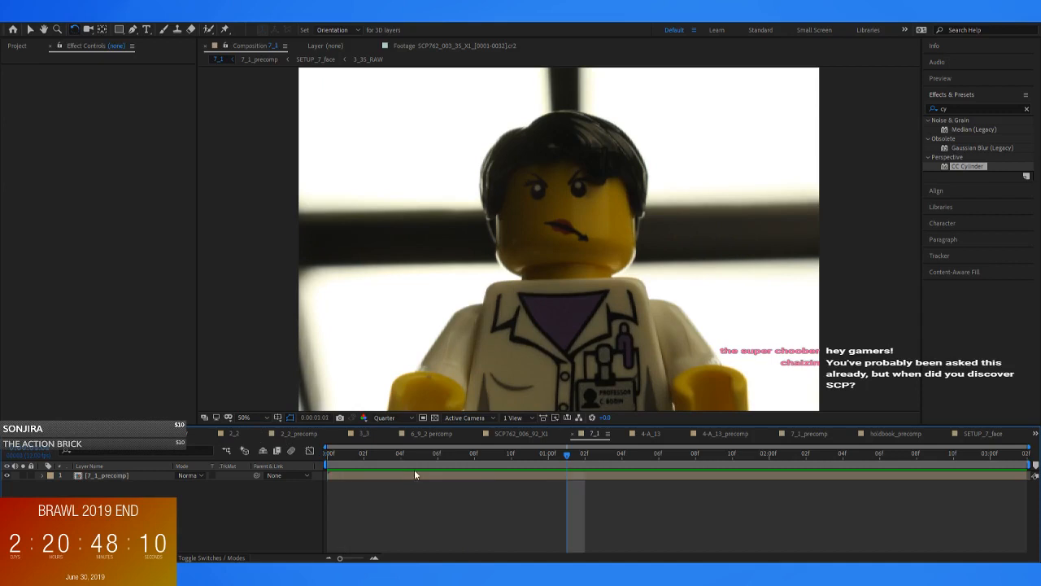
double_click(414, 474)
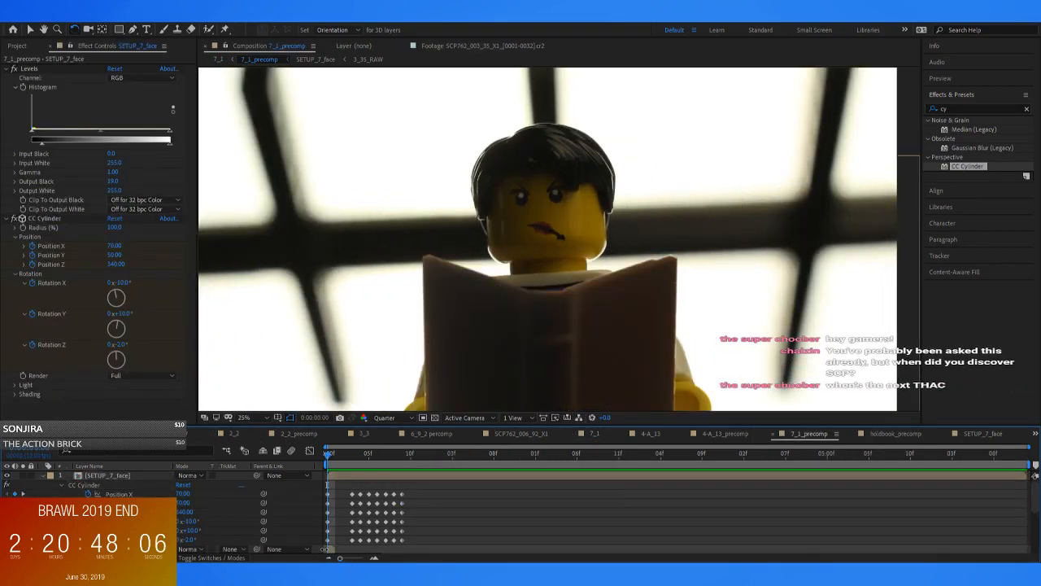
Inspect the face overlay close up at 0:00:02:07 in 7_1_precomp
left_click_drag(493, 455, 585, 471)
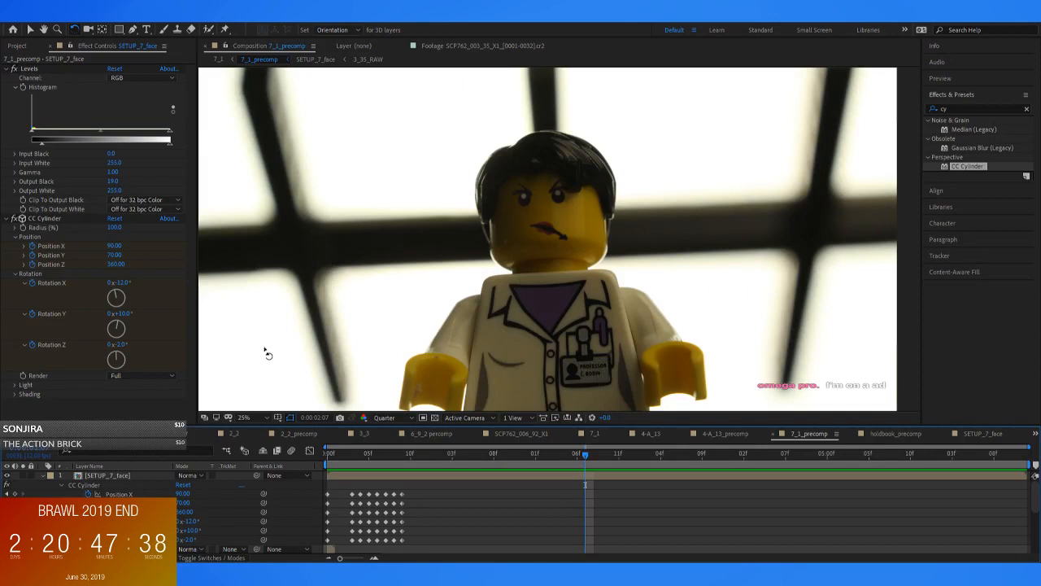
scroll(569, 277, "up", 4)
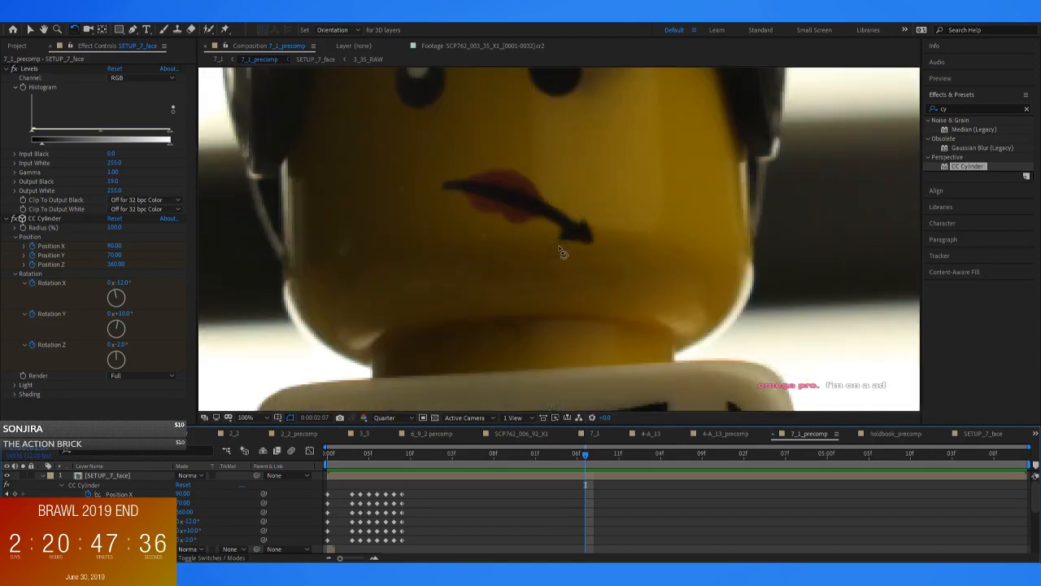
scroll(559, 248, "down", 2)
scroll(560, 248, "up", 2)
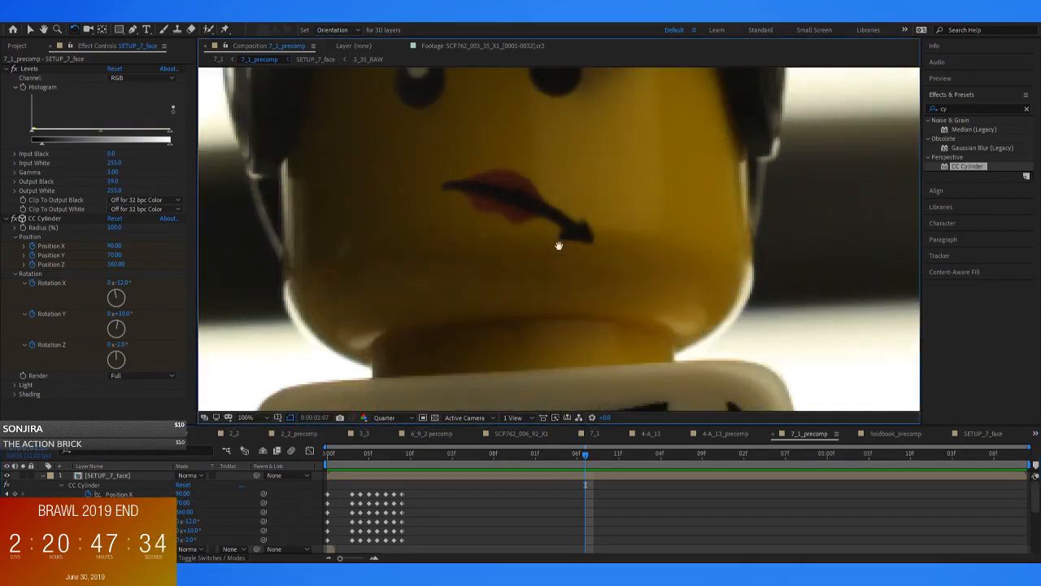
left_click_drag(560, 248, 595, 352)
key("w")
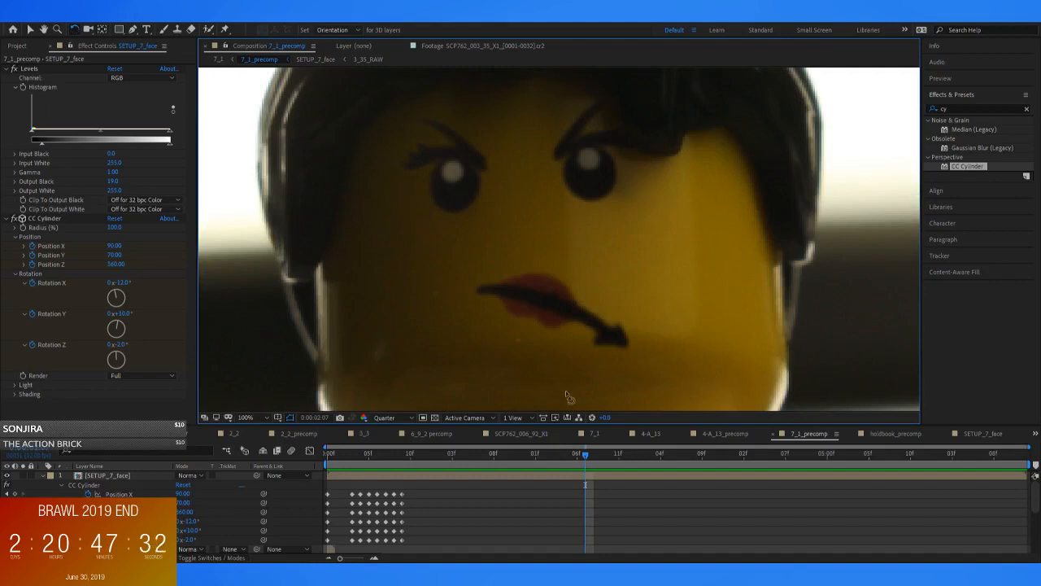
Try pasting copies of all the CC Cylinder keyframes at 0:00:04:06, and undo the attempt
key("Home")
left_click_drag(454, 495, 309, 550)
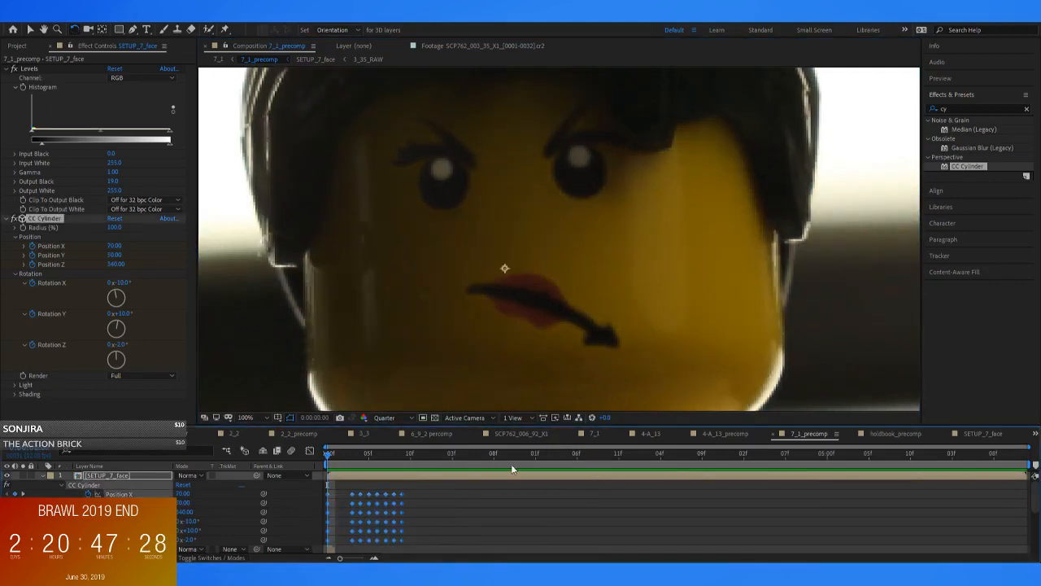
left_click_drag(985, 457, 779, 485)
left_click(839, 499)
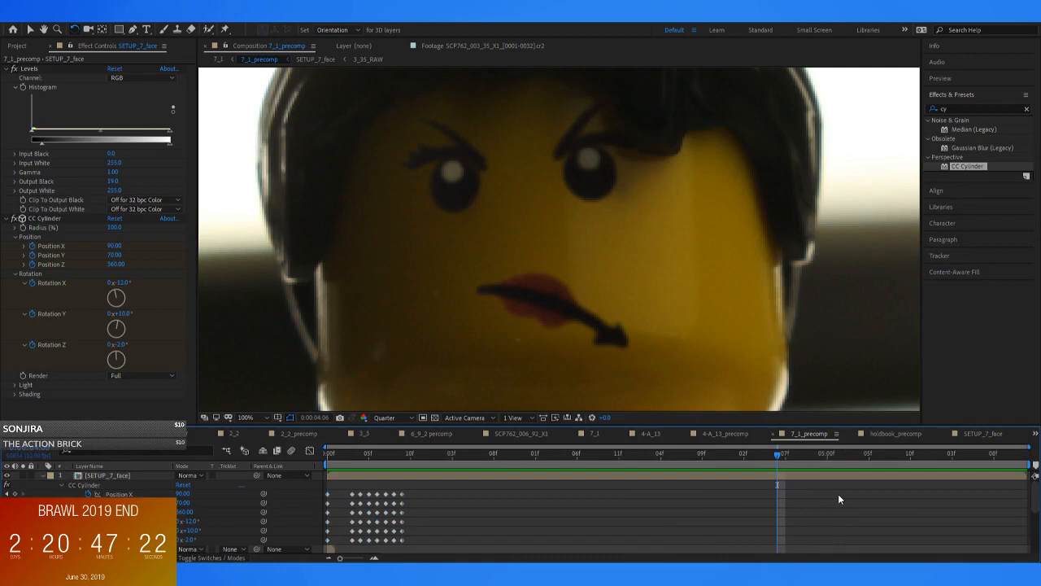
left_click(777, 478)
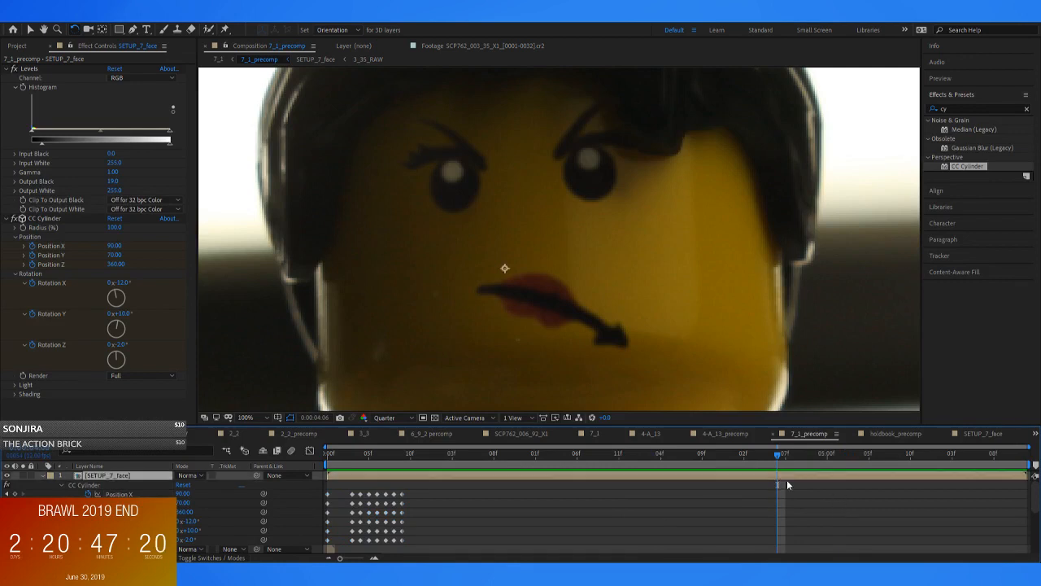
key("ctrl+v")
left_click(863, 502)
left_click_drag(770, 486, 786, 545)
left_click_drag(787, 457, 920, 485)
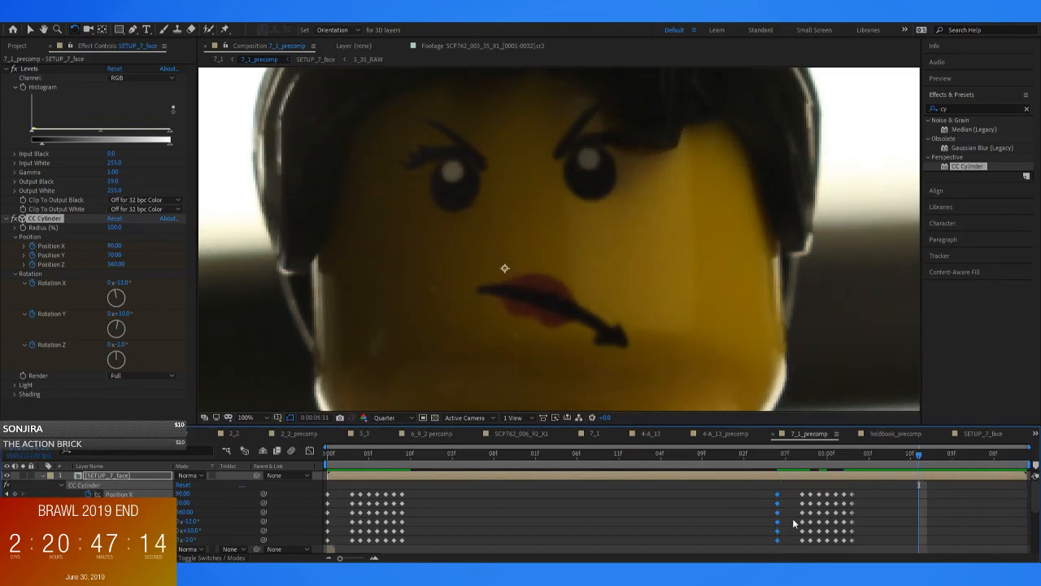
key("ctrl+z")
Copy the CC Cylinder keyframes from frames 3 to 9 and paste them at 0:00:04:06
left_click_drag(440, 485, 342, 553)
key("ctrl+c")
key("ctrl+v")
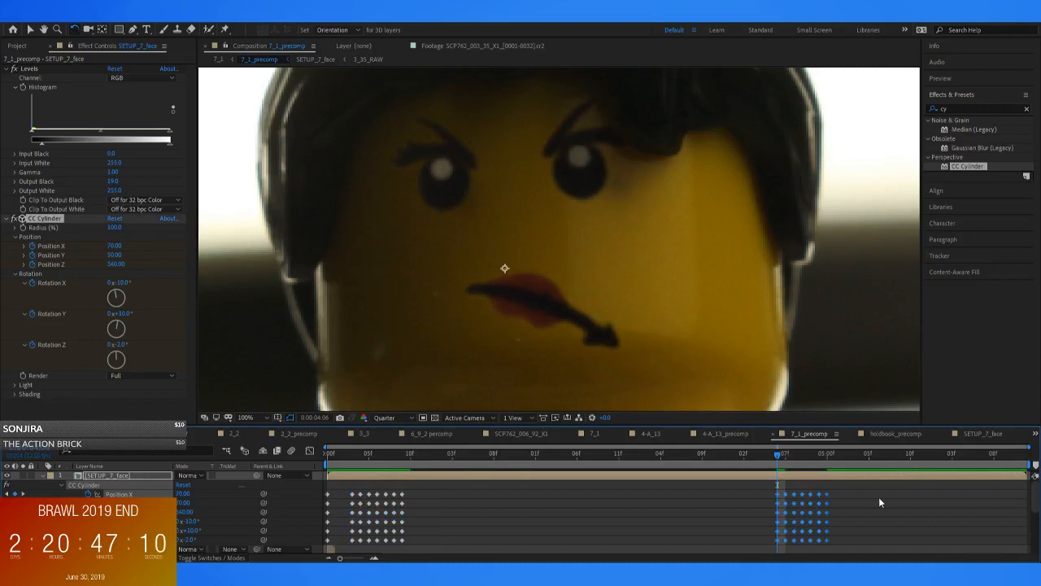
left_click_drag(779, 543, 863, 539)
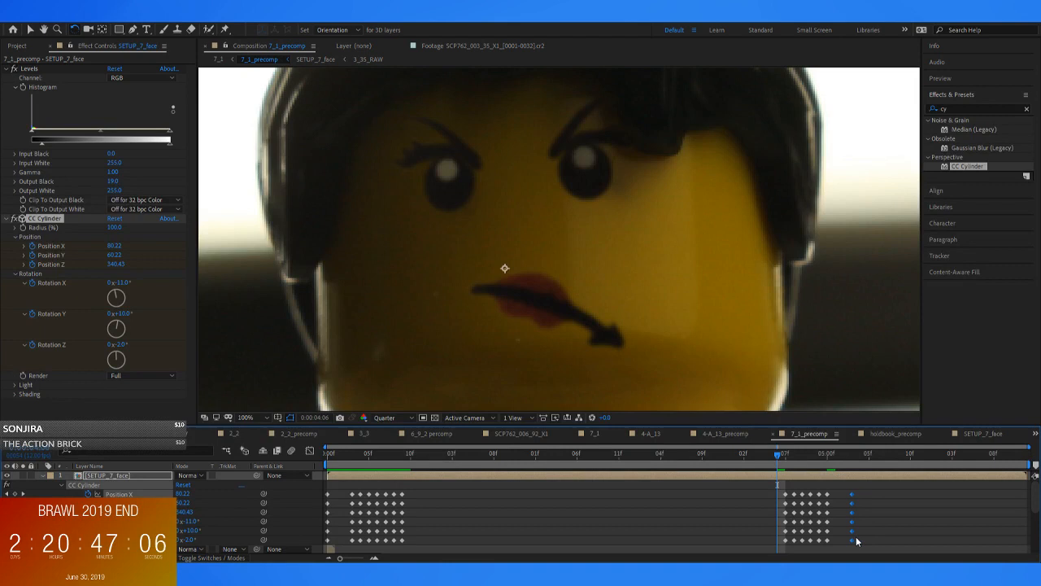
key("ctrl+z")
Reverse the order of the seven pasted CC Cylinder keyframe columns so the face motion runs backwards
left_click(806, 504)
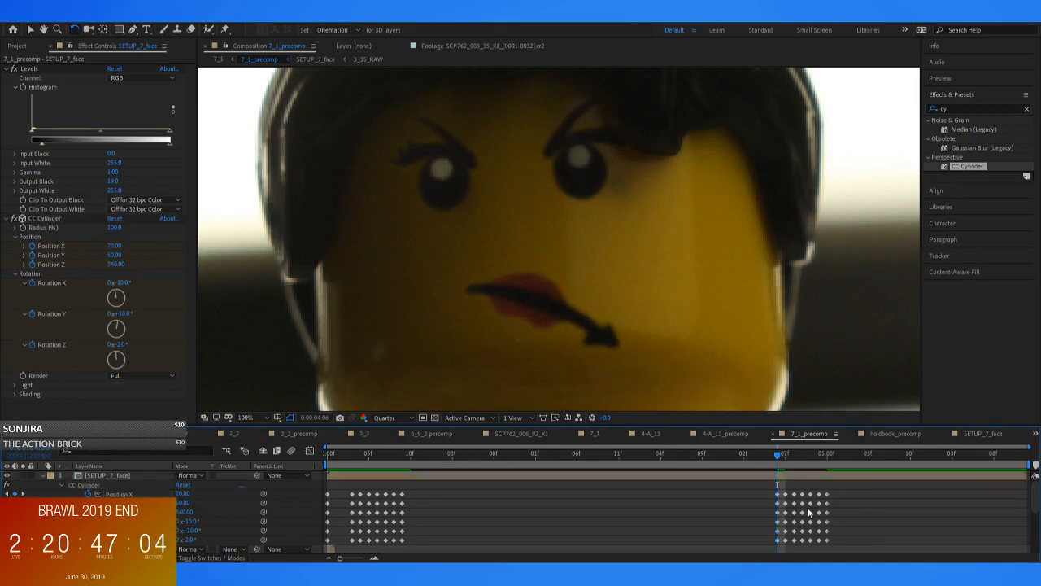
left_click_drag(848, 493, 841, 541)
left_click(779, 490)
left_click_drag(768, 485, 754, 541)
left_click(849, 532)
left_click_drag(846, 491, 793, 541)
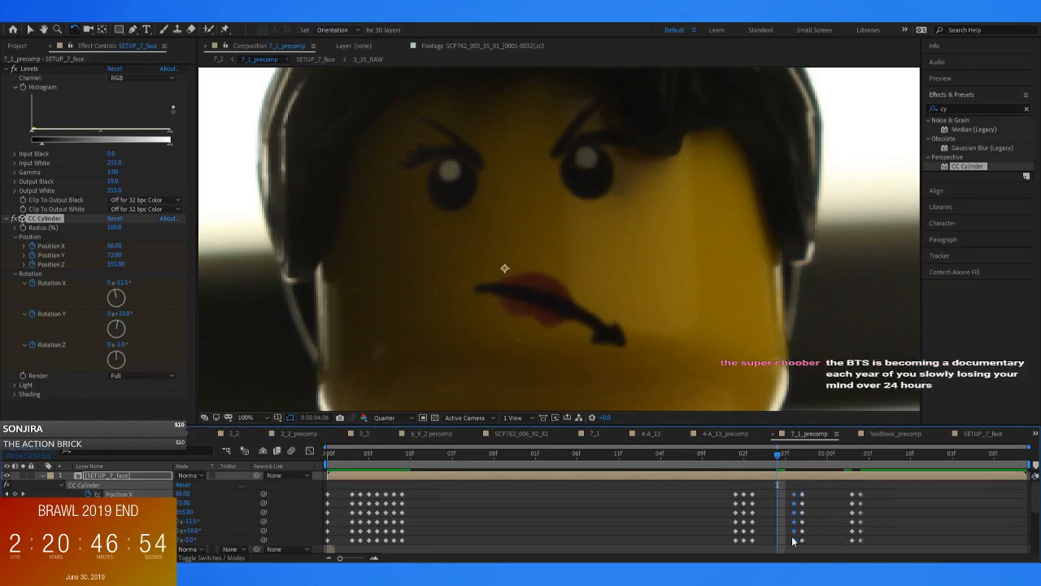
left_click_drag(759, 493, 812, 537)
left_click_drag(833, 485, 783, 540)
left_click_drag(762, 492, 819, 542)
left_click_drag(874, 484, 780, 540)
left_click_drag(742, 488, 830, 541)
Move the reversed CC Cylinder keyframes so they start at 0:00:05:10, and check them frame by frame
left_click_drag(780, 456, 909, 475)
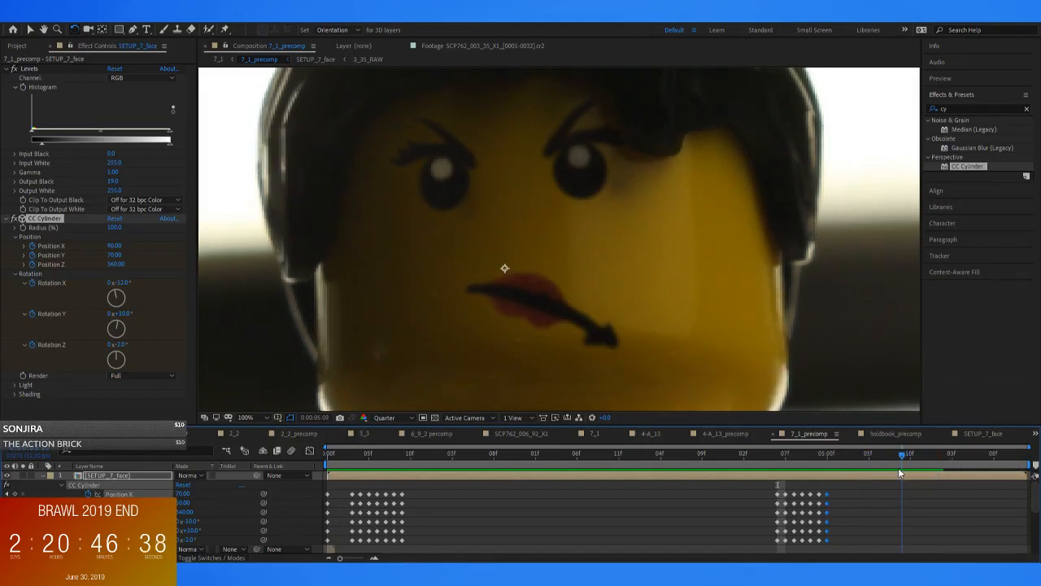
key("Page_Down")
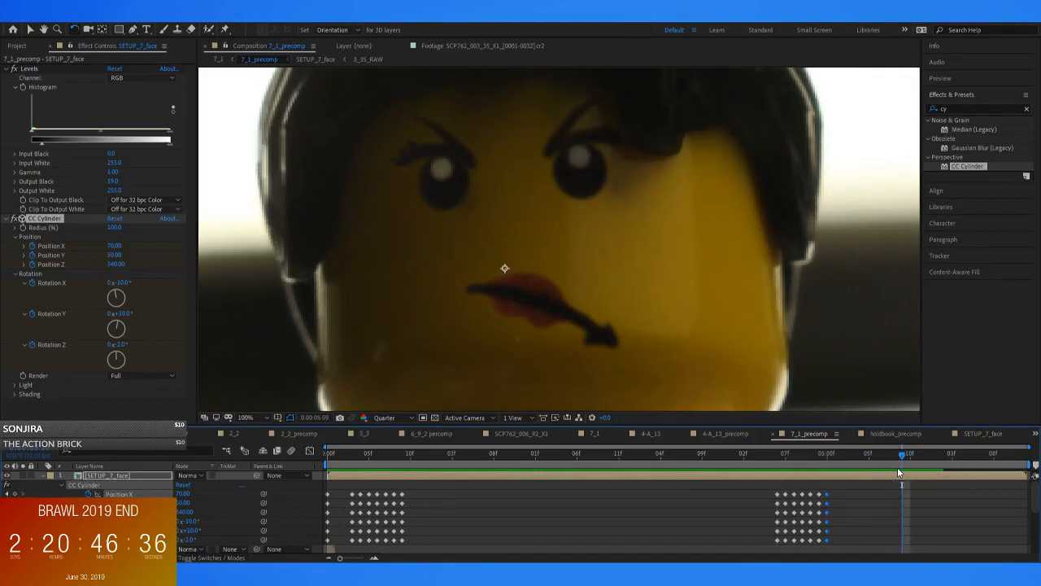
left_click_drag(875, 485, 928, 540)
key("Page_Down")
key("Page_Down")
key("Page_Down")
key("Page_Down")
key("Page_Down")
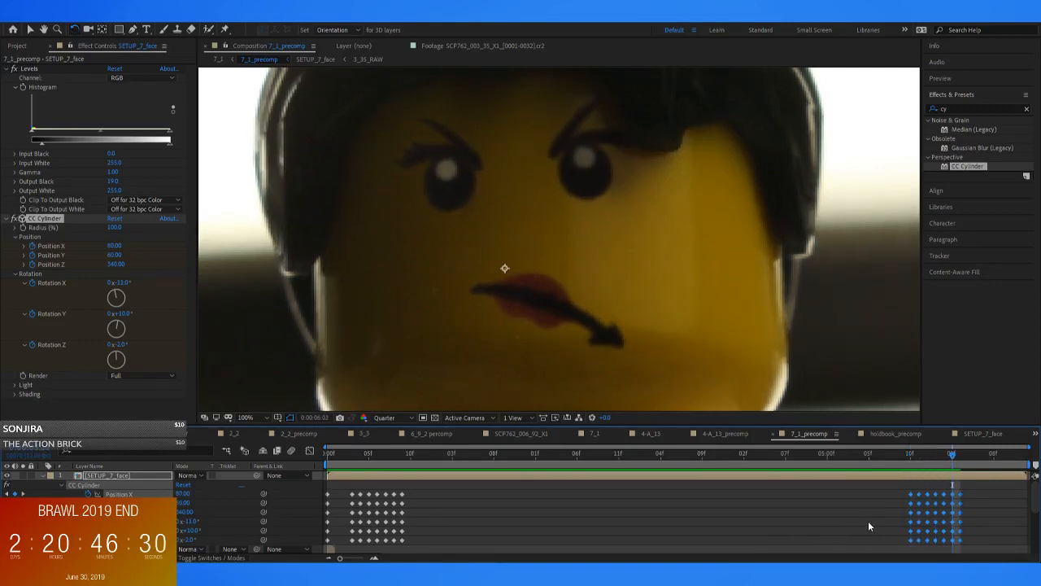
key("Page_Up")
key("Page_Up")
key("Page_Up")
key("Page_Up")
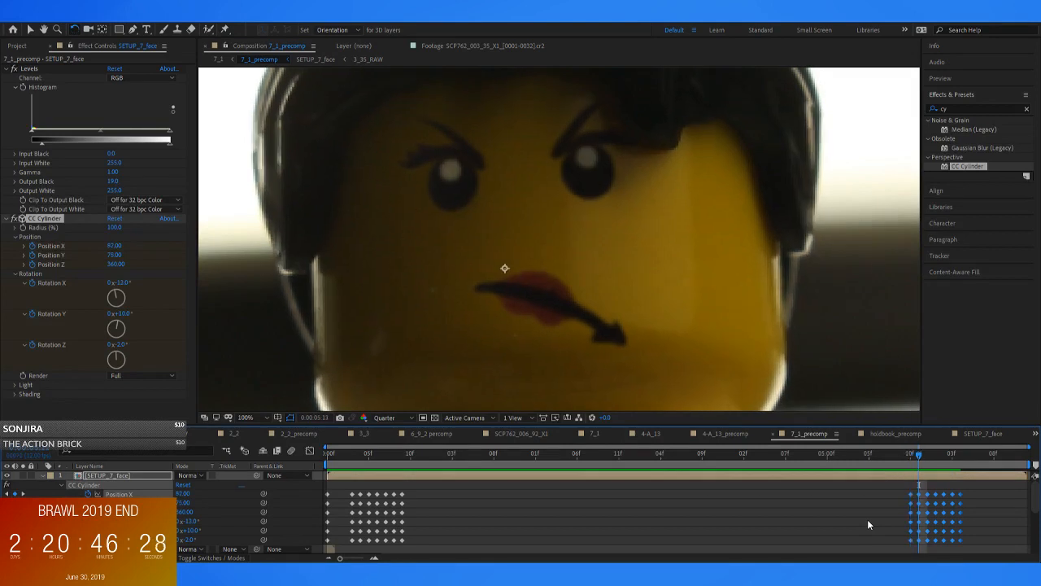
key("Page_Down")
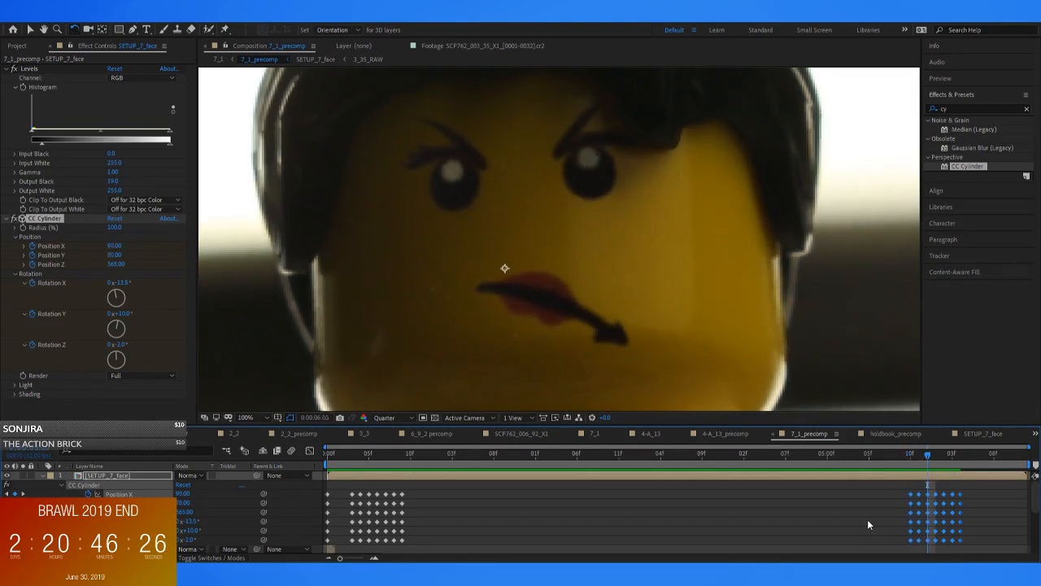
Shift the CC Cylinder keyframes from 0:00:06:00 onward one frame later and duplicate the 0:00:05:11 keyframes at 0:00:06:00
left_click(1013, 496)
left_click_drag(977, 492, 935, 541)
left_click_drag(926, 490, 918, 542)
key("ctrl+v")
key("Page_Down")
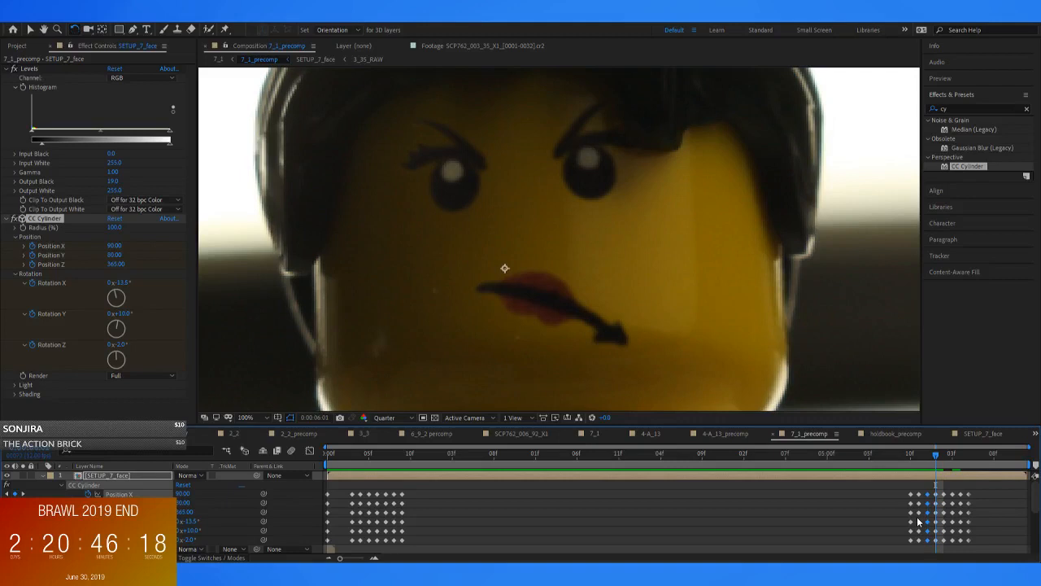
key("Page_Up")
Delete the CC Cylinder keyframes after 0:00:06:01
key("Page_Up")
key("Page_Down")
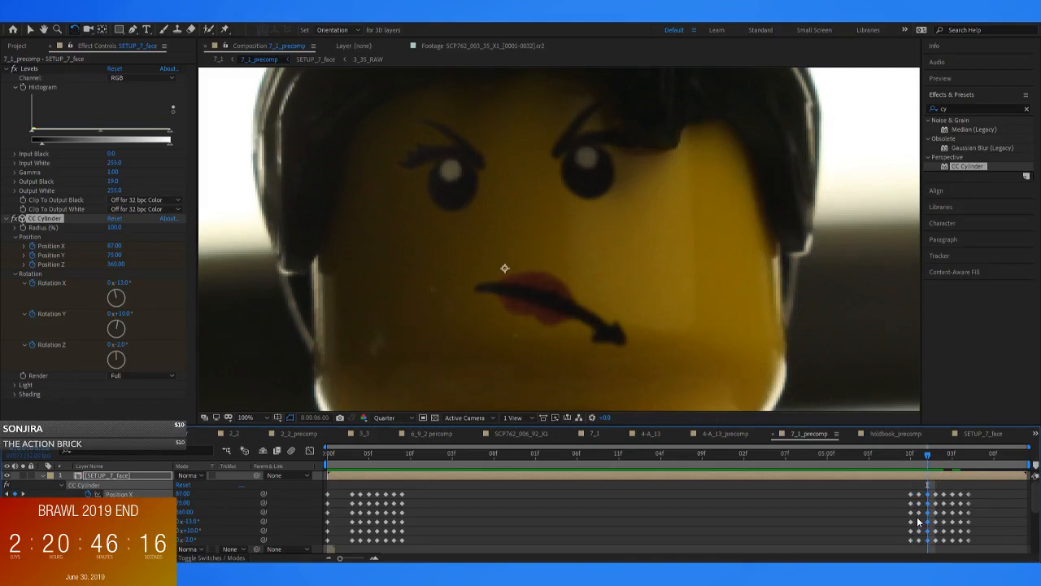
key("Page_Down")
key("Page_Down")
key("Page_Down")
key("Page_Up")
key("Page_Up")
key("Page_Up")
key("Page_Down")
left_click_drag(996, 492, 944, 545)
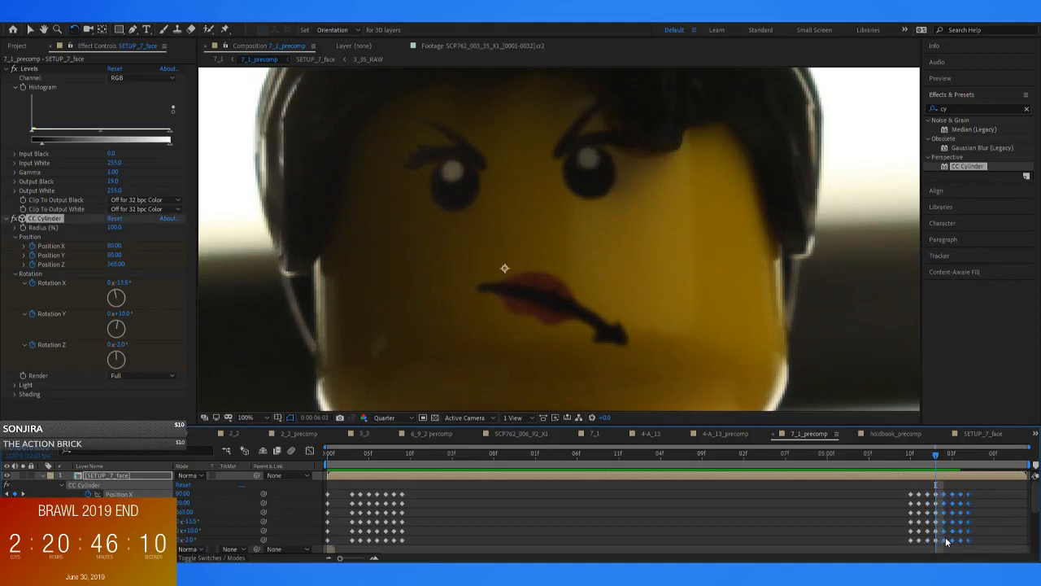
key("Delete")
Step through the frames around 0:00:06:01 to check how the face ends its movement
key("Page_Down")
key("Page_Up")
key("Page_Up")
key("Page_Down")
key("Page_Down")
key("Page_Down")
key("Page_Down")
key("Page_Down")
key("Page_Down")
key("Page_Down")
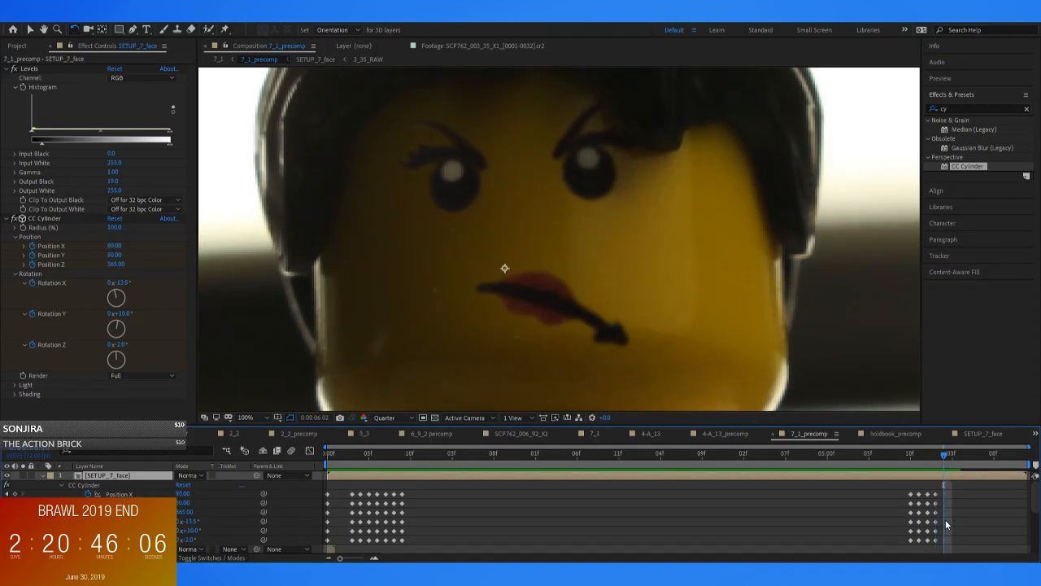
key("Page_Up")
key("Page_Up")
key("Page_Up")
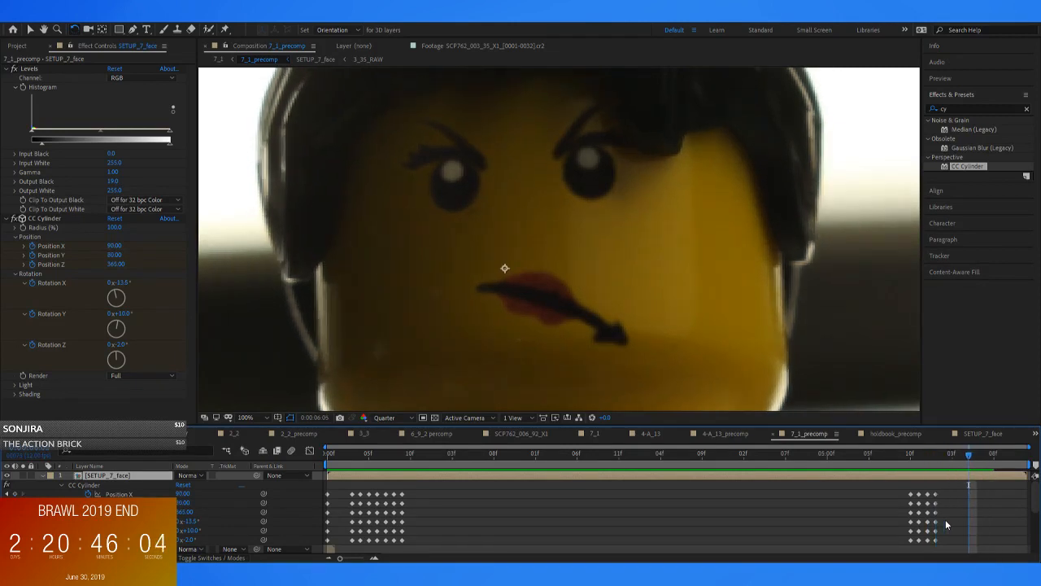
Play back 7_1_precomp around 0:00:05:10 to review the reversed face motion at full-figure view
scroll(824, 405, "down", 4)
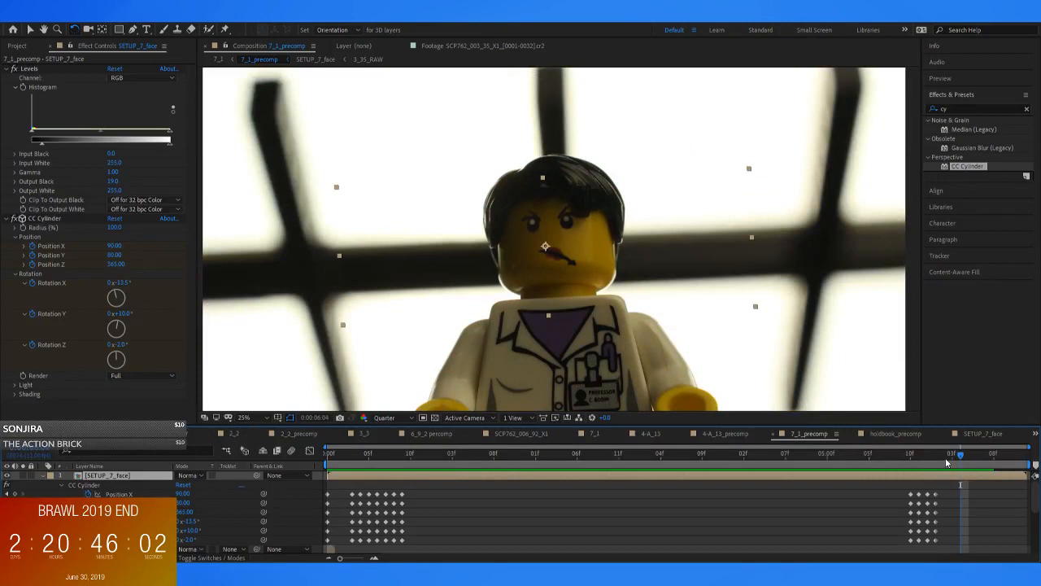
left_click(913, 457)
key("space")
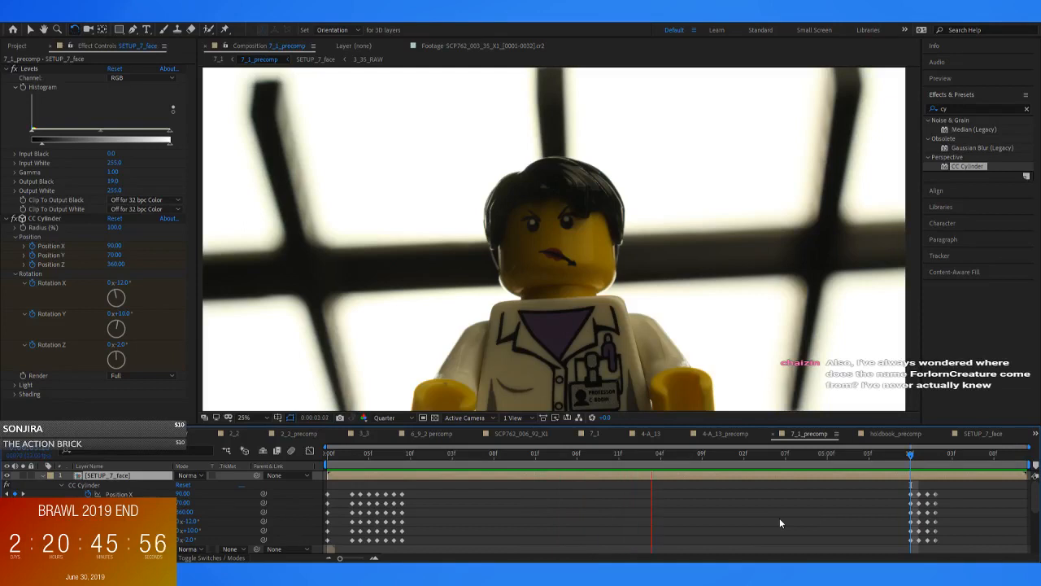
key("space")
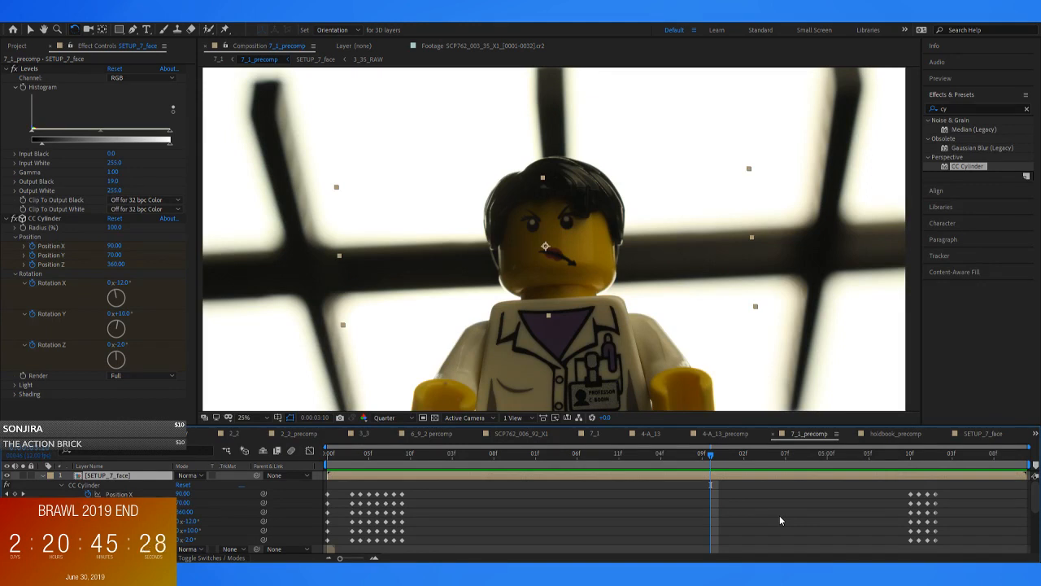
left_click(896, 454)
key("space")
key("space")
left_click_drag(903, 457, 854, 472)
key("space")
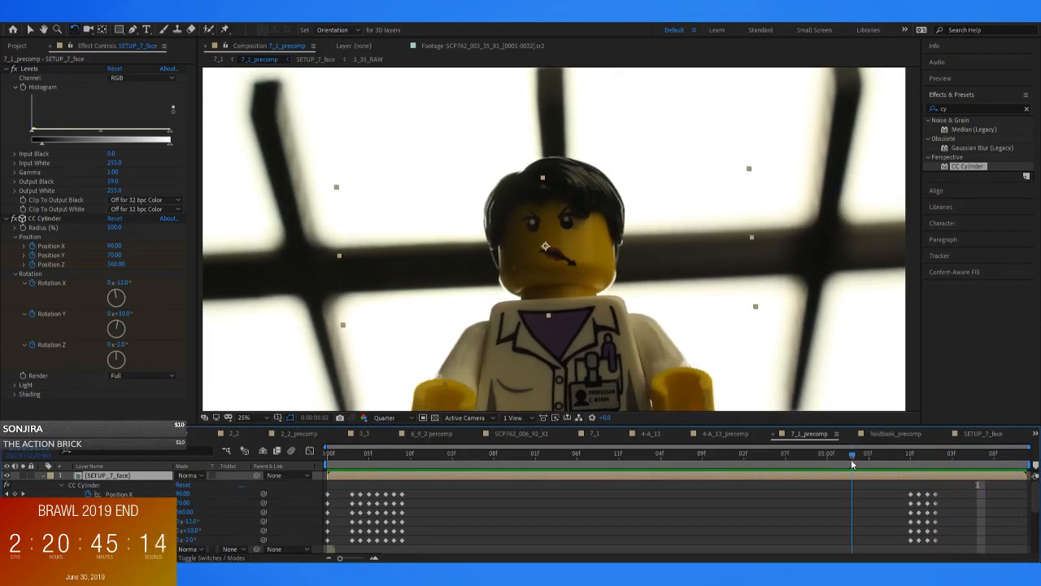
scroll(714, 360, "down", 2)
key("space")
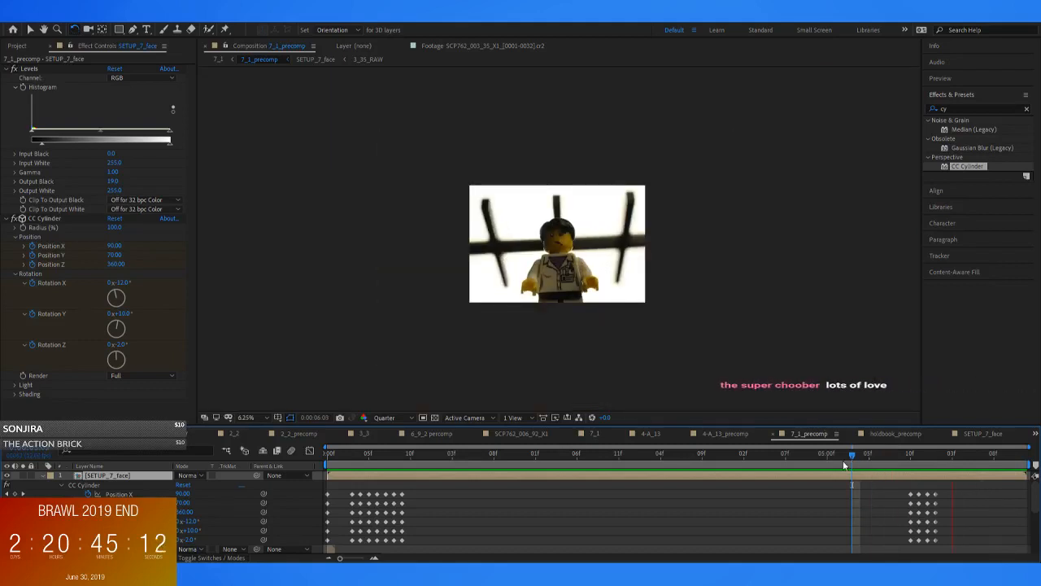
Split the lower layer at 0:00:06:01 and place two more copies of the split-off part end to end after it
mouse_move(942, 462)
left_mouse_down()
mouse_move(912, 462)
mouse_move(955, 463)
left_mouse_up()
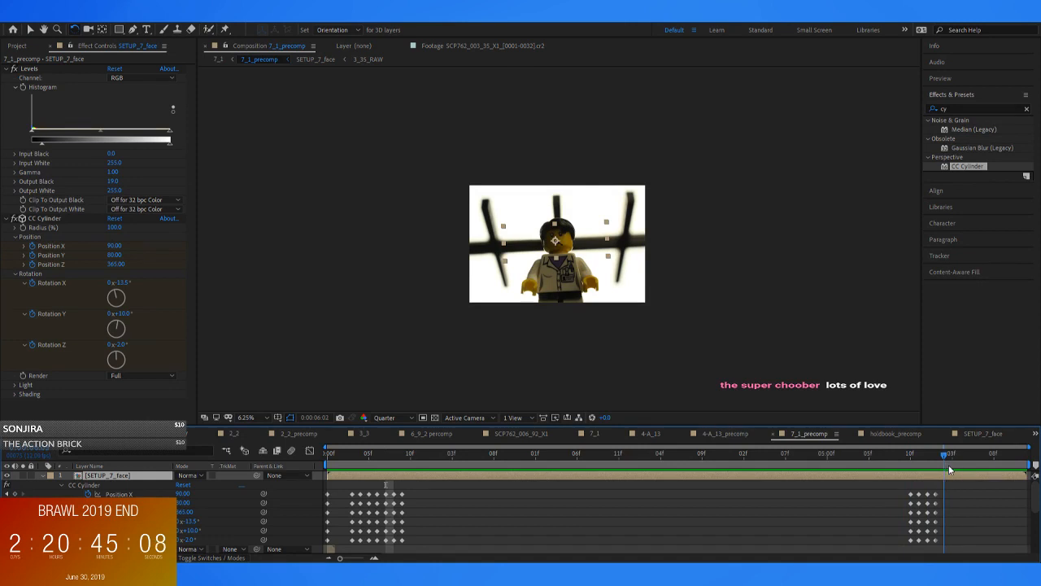
scroll(979, 518, "down", 4)
left_click(954, 502)
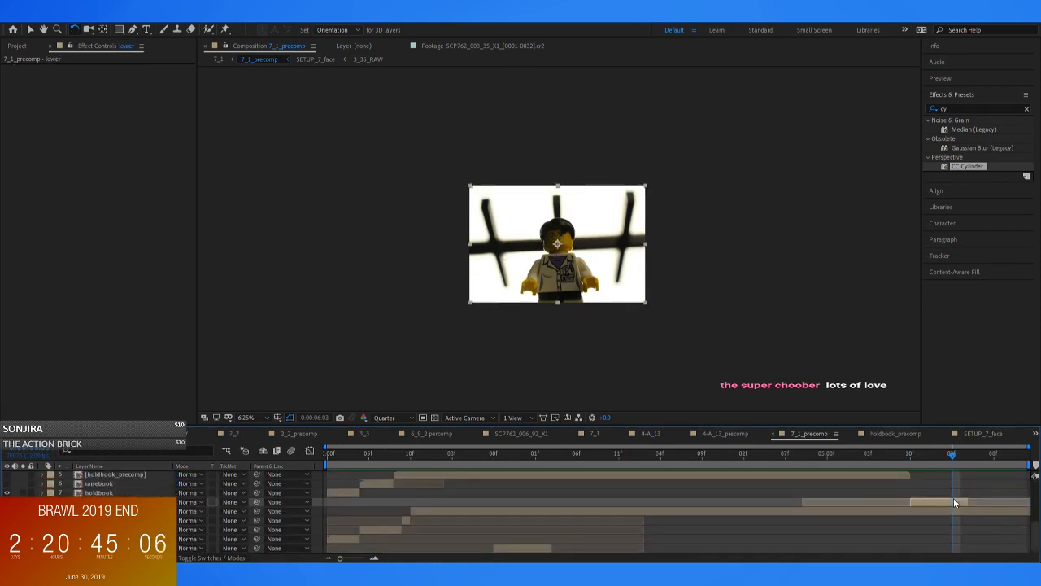
mouse_move(952, 453)
left_mouse_down()
mouse_move(962, 454)
mouse_move(955, 462)
left_mouse_up()
mouse_move(958, 454)
left_mouse_down()
mouse_move(926, 458)
mouse_move(939, 460)
left_mouse_up()
key("ctrl+shift+d")
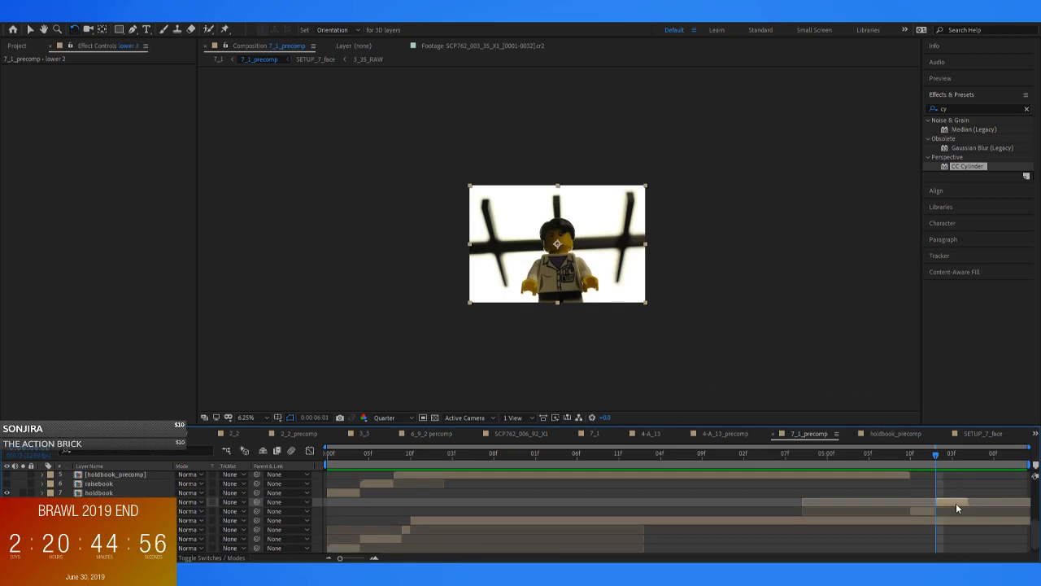
key("ctrl+shift+d")
left_click_drag(947, 499, 1017, 502)
key("ctrl+d")
Precompose the three consecutive lower segments starting at 0:00:06:01 as holddown
left_click(956, 520, "shift")
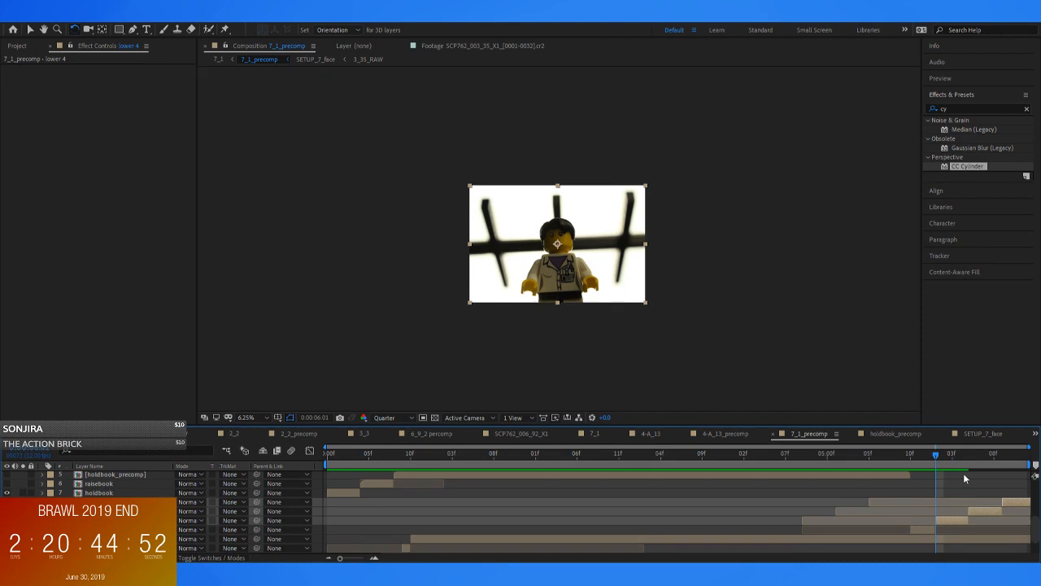
key("ctrl+shift+c")
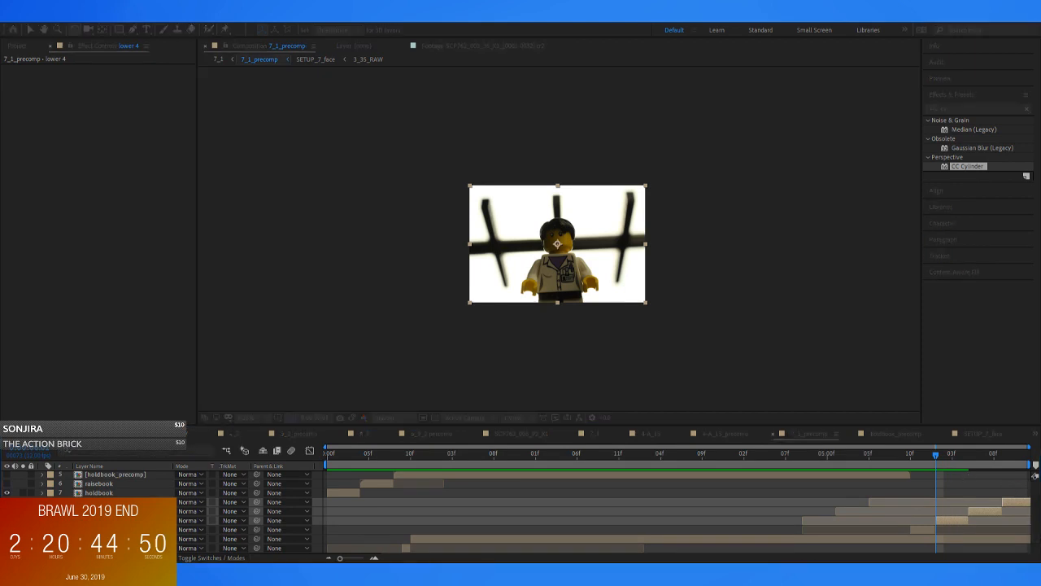
key("Return")
Play back 7_1_precomp to review the transition from the lowering motion into holddown
left_click(920, 455)
left_click_drag(920, 457, 656, 496)
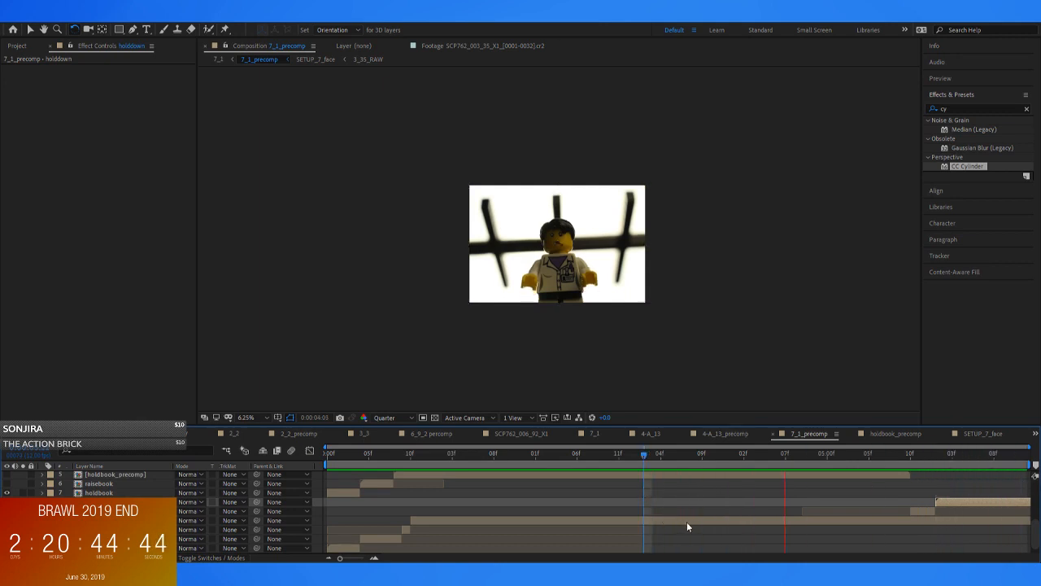
left_click(872, 537)
key("space")
scroll(933, 495, "up", 2)
left_click(913, 457)
scroll(653, 258, "up", 2)
key("space")
left_click_drag(910, 454, 934, 463)
scroll(951, 500, "up", 2)
Shift the four ending CC Cylinder keyframe columns of SETUP_7_face one frame earlier so they start at 0:00:05:09
left_click(939, 476)
left_click(863, 452)
left_click_drag(863, 452, 769, 468)
left_click_drag(837, 499, 901, 509)
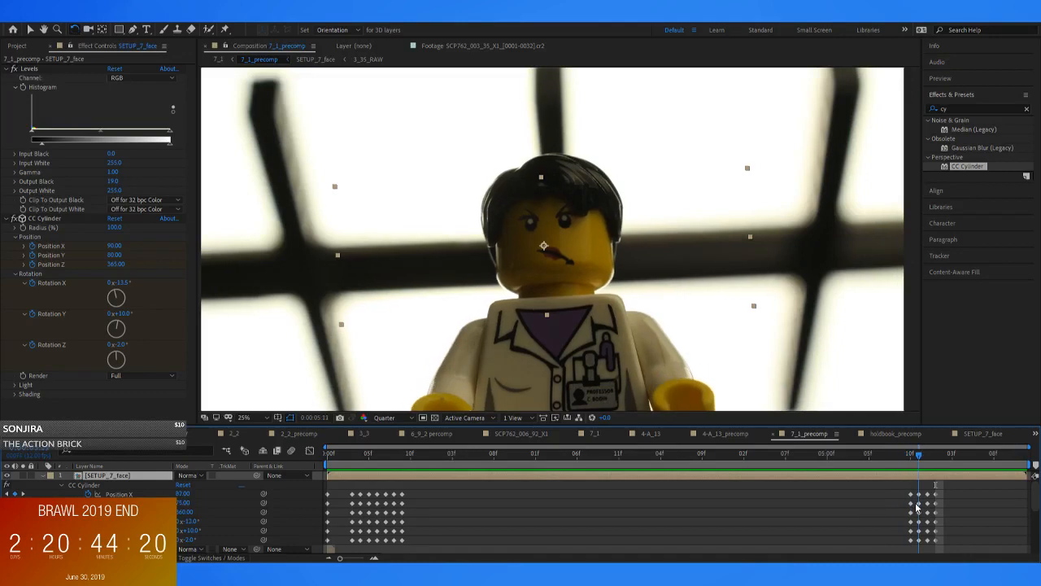
left_click_drag(940, 488, 903, 539)
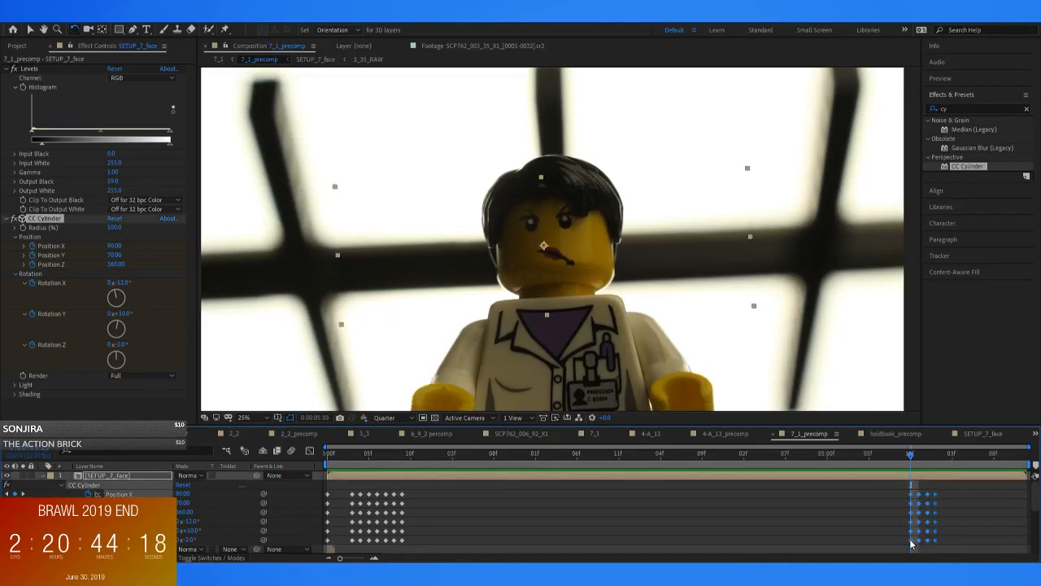
mouse_move(905, 461)
left_mouse_down()
mouse_move(893, 461)
mouse_move(924, 473)
mouse_move(894, 474)
mouse_move(901, 461)
left_mouse_up()
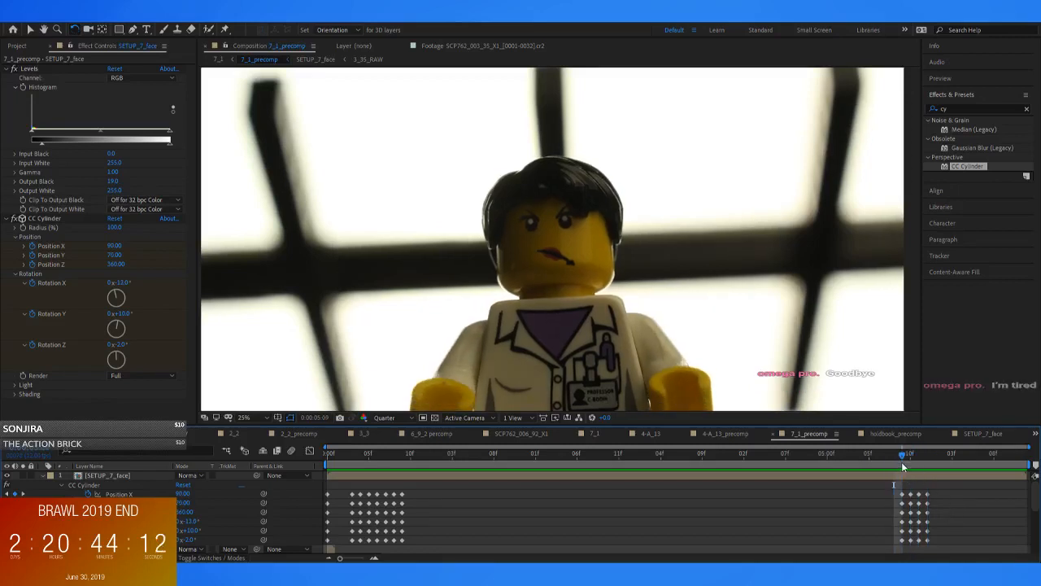
Move the last three ending CC Cylinder keyframe columns one frame later, leaving a gap at 0:00:05:10
left_click_drag(940, 491, 919, 541)
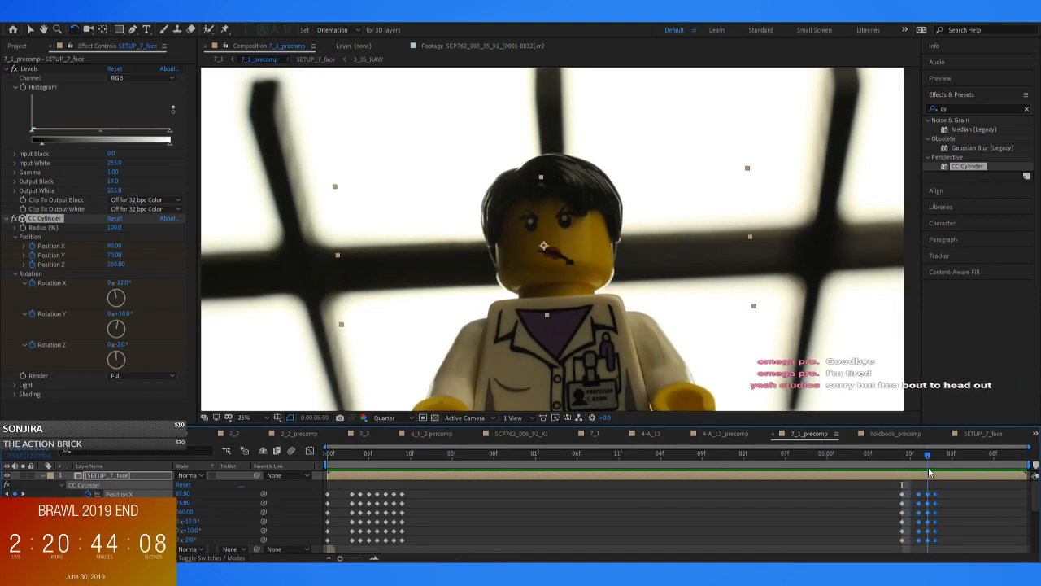
mouse_move(884, 481)
left_mouse_down()
mouse_move(927, 486)
mouse_move(901, 488)
left_mouse_up()
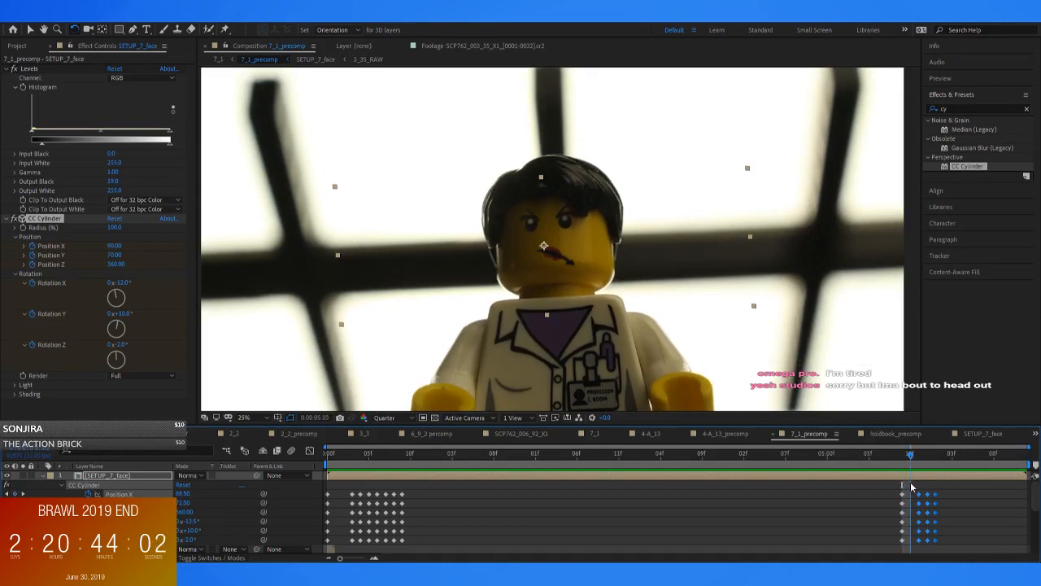
left_click(911, 487)
Set the face's CC Cylinder Position Y to 73 at 0:00:05:10, checking it against the neighbouring frames
key("period")
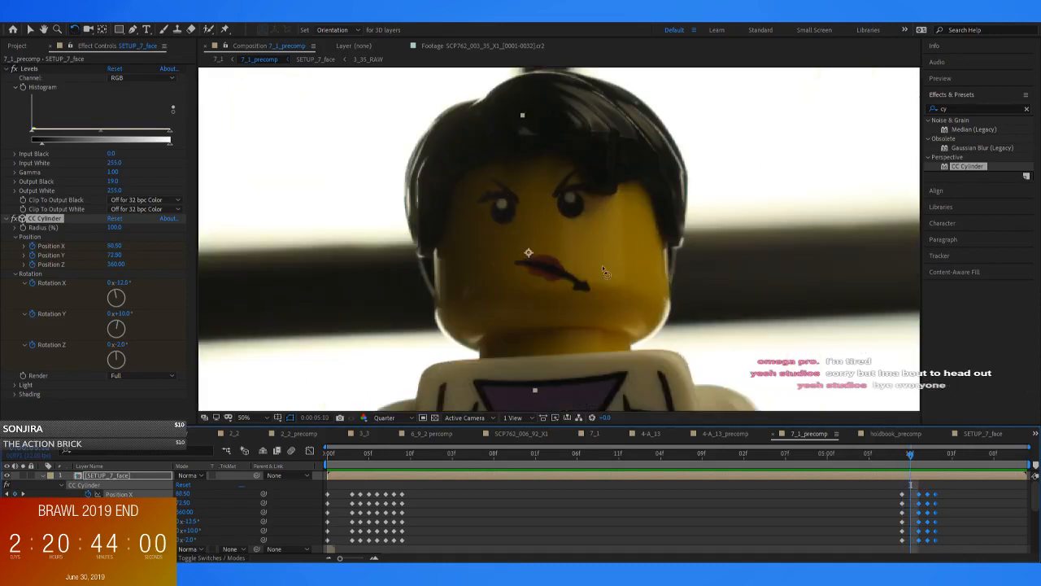
left_click_drag(115, 256, 110, 257)
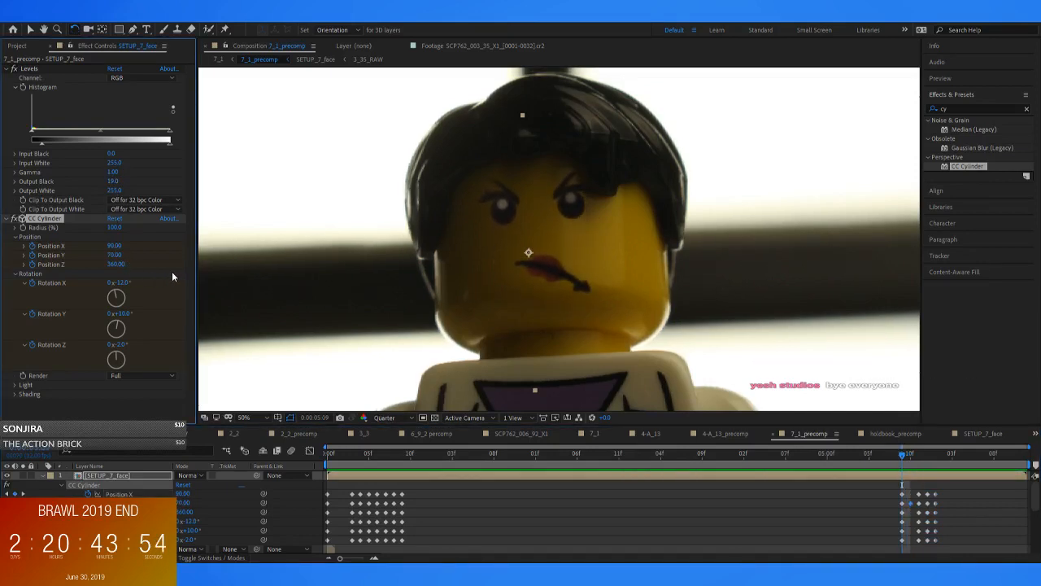
key("Page_Down")
key("Page_Up")
key("Page_Down")
key("Page_Down")
left_click(130, 257)
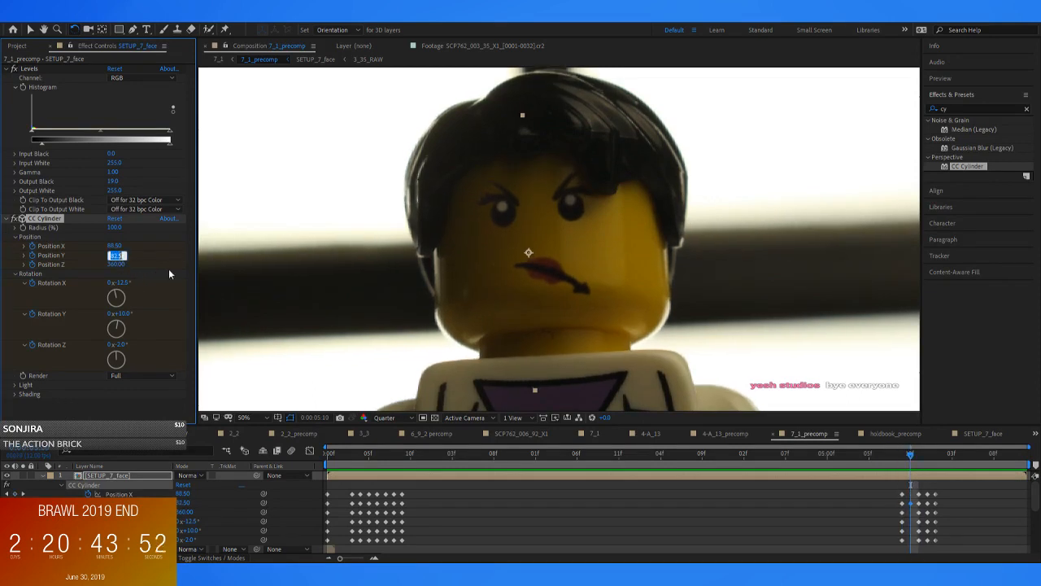
type("73")
key("Return")
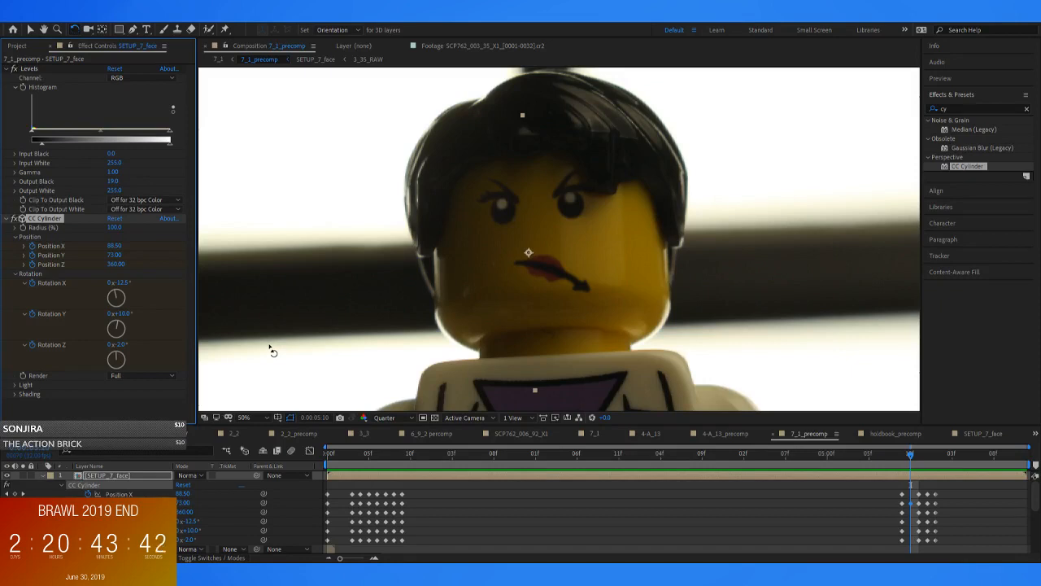
Keyframe the other CC Cylinder properties at 0:00:05:10 and compare the face with the adjacent frames
left_click(851, 513)
left_click(901, 461)
key("Page_Down")
key("Page_Up")
key("Page_Down")
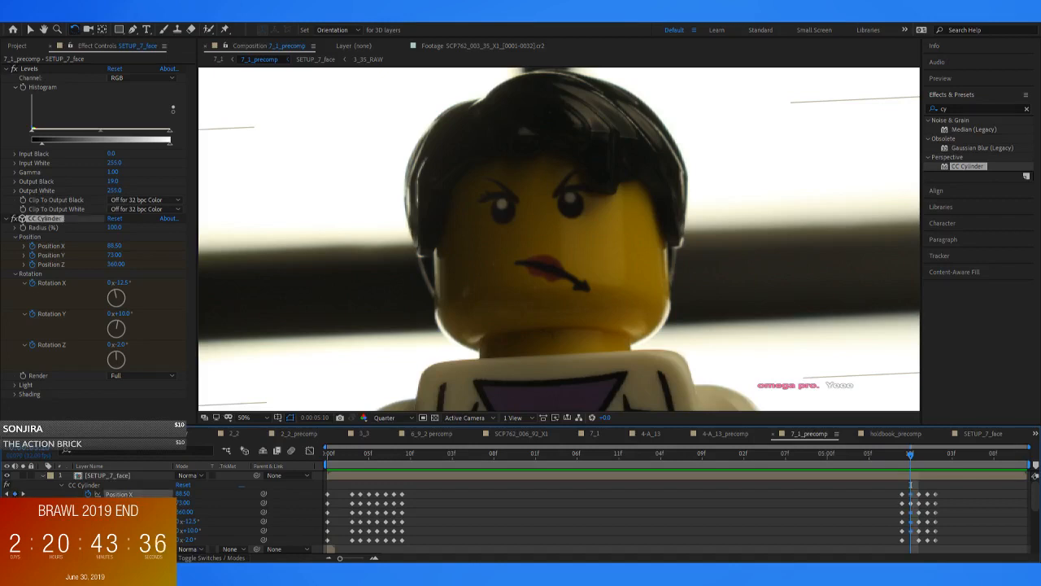
key("Page_Up")
key("Page_Down")
key("Page_Up")
key("Page_Down")
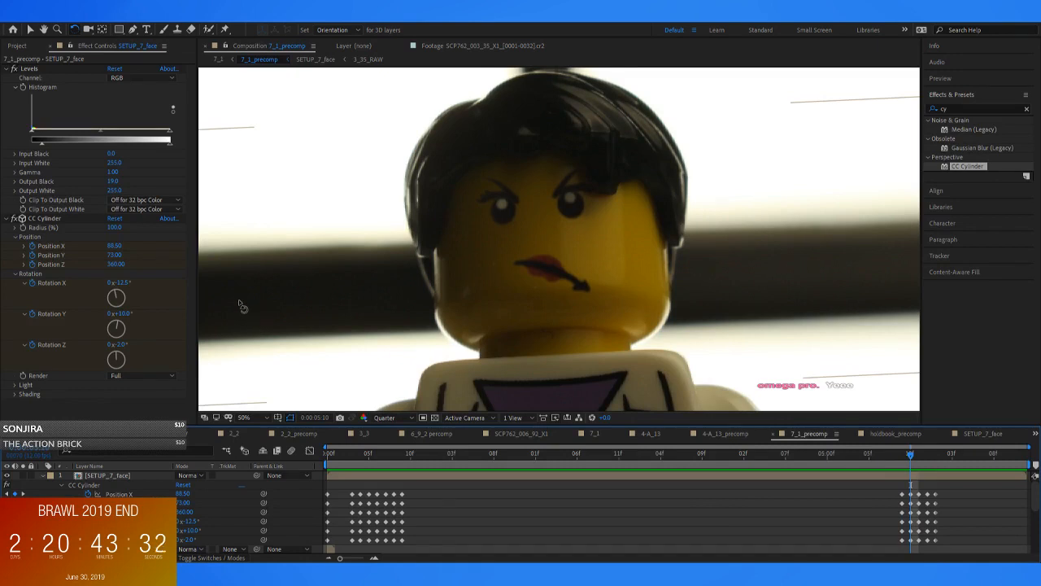
key("Page_Down")
key("Page_Up")
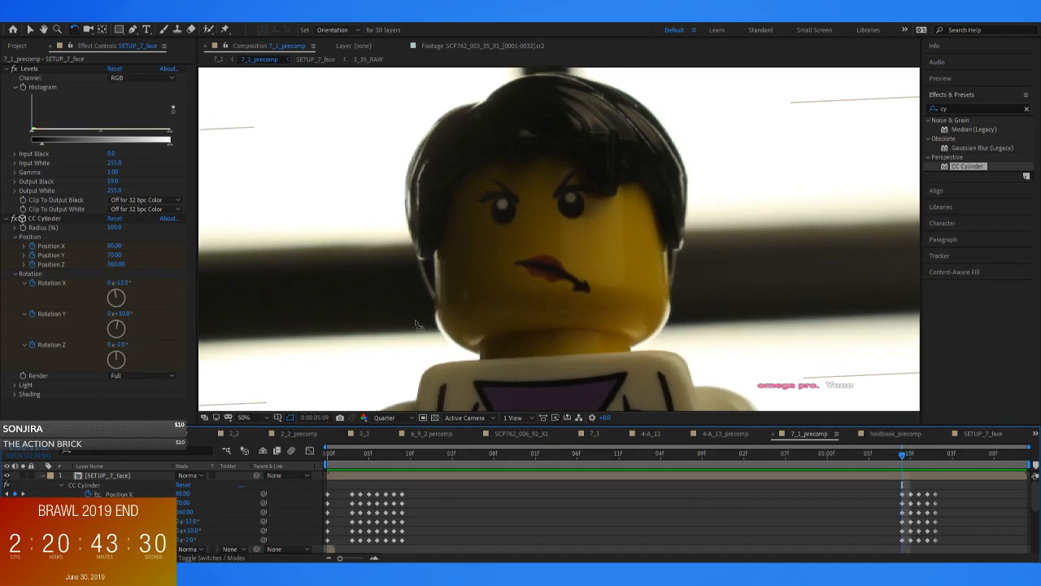
key("Page_Down")
Delete the CC Cylinder keyframe column at 0:00:05:09 and scrub through the head movement
left_click_drag(858, 481, 907, 550)
key("Delete")
left_click_drag(901, 457, 669, 483)
mouse_move(861, 493)
left_mouse_down()
mouse_move(938, 494)
mouse_move(879, 492)
mouse_move(912, 463)
mouse_move(956, 465)
mouse_move(891, 486)
left_mouse_up()
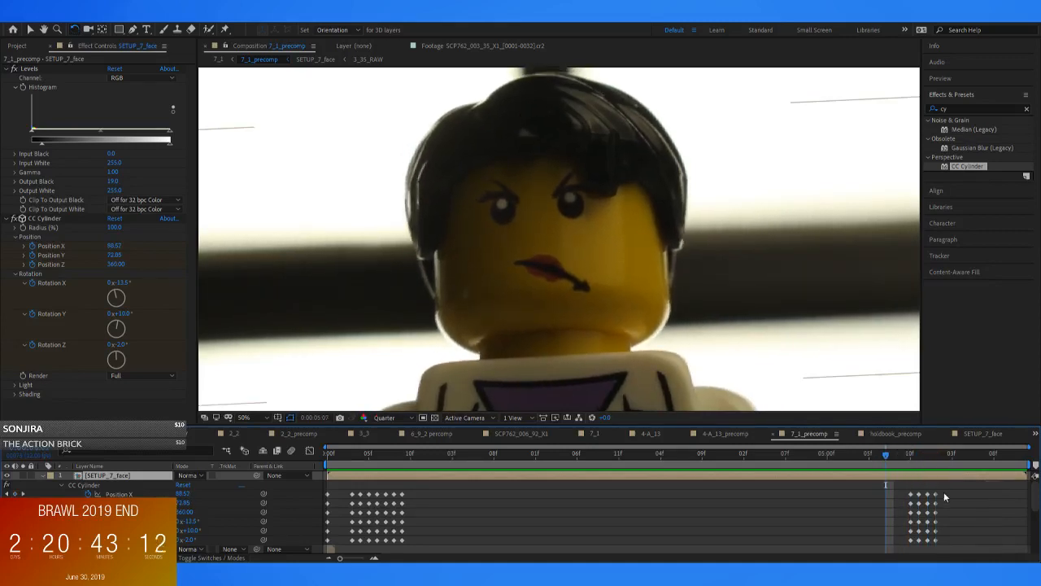
Try replacing the ending CC Cylinder keyframes with a copy of the opening keyframe run pasted at 0:00:05:07
left_click_drag(952, 488, 894, 547)
key("Delete")
left_click_drag(479, 485, 345, 553)
key("ctrl+c")
key("ctrl+v")
Rearrange the pasted CC Cylinder keyframe columns into reverse order, starting at 0:00:05:07
left_click_drag(866, 492, 969, 538)
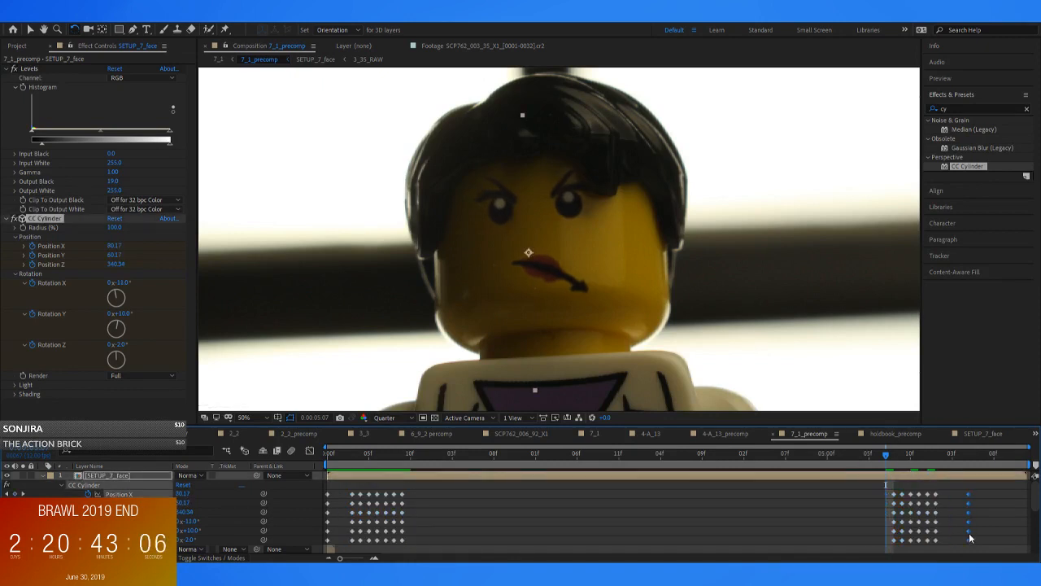
mouse_move(947, 484)
left_mouse_down()
mouse_move(936, 550)
mouse_move(856, 549)
mouse_move(926, 513)
mouse_move(927, 545)
mouse_move(866, 542)
left_mouse_up()
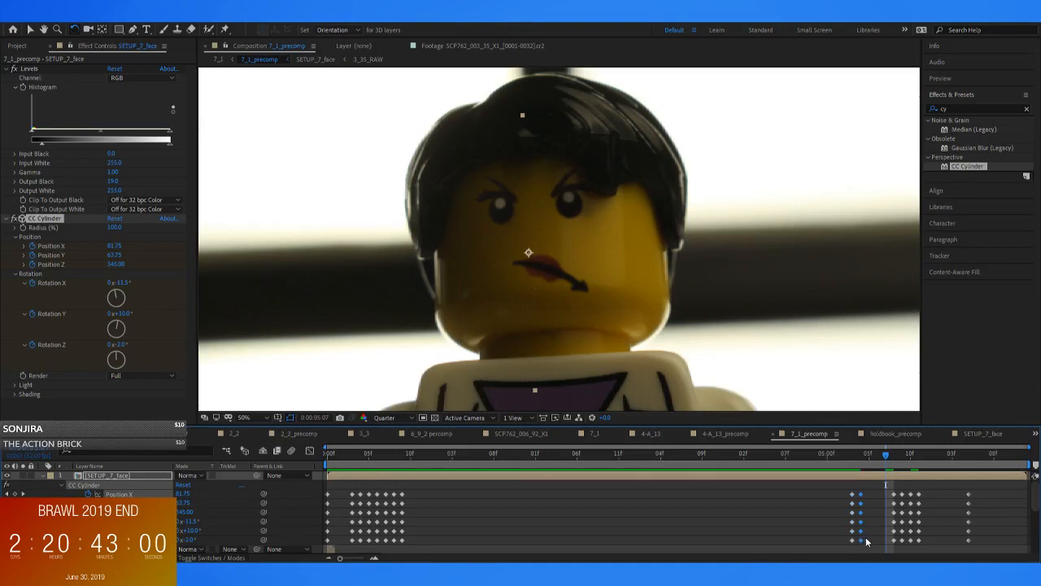
left_click_drag(905, 486, 870, 539)
left_click_drag(908, 484, 955, 539)
mouse_move(989, 481)
left_mouse_down()
mouse_move(947, 544)
mouse_move(922, 545)
left_mouse_up()
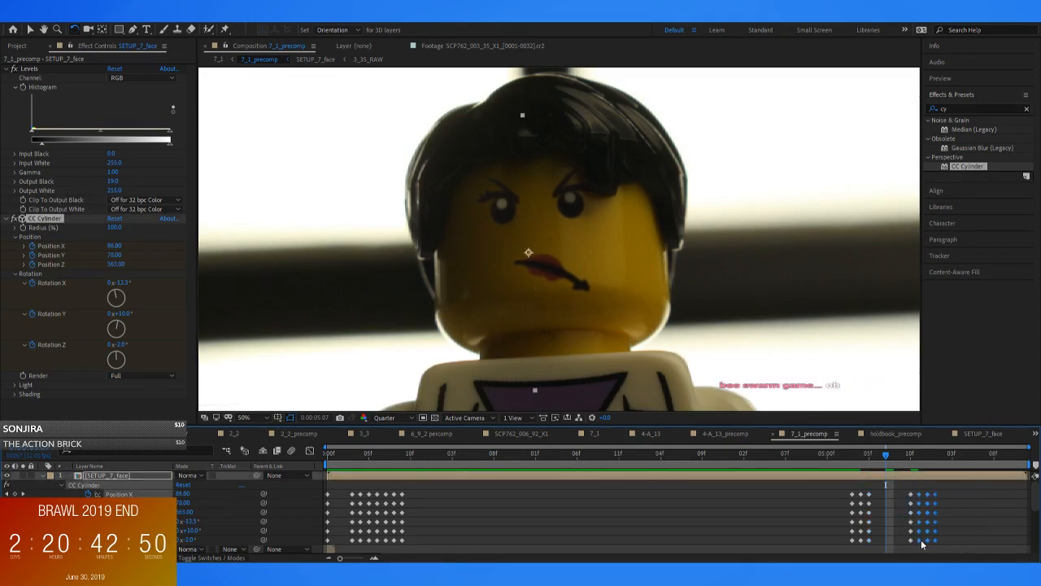
left_click_drag(855, 492, 903, 544)
Shift the reversed keyframe run two frames later to start at 0:00:05:09 and scrub through it to check the face
left_click_drag(888, 461, 834, 479)
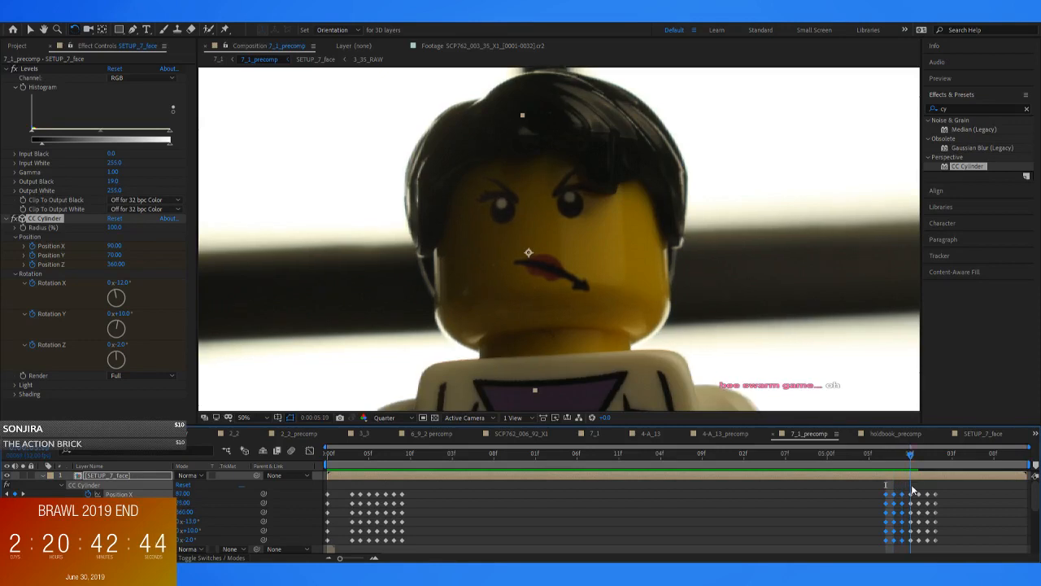
key("Page_Down")
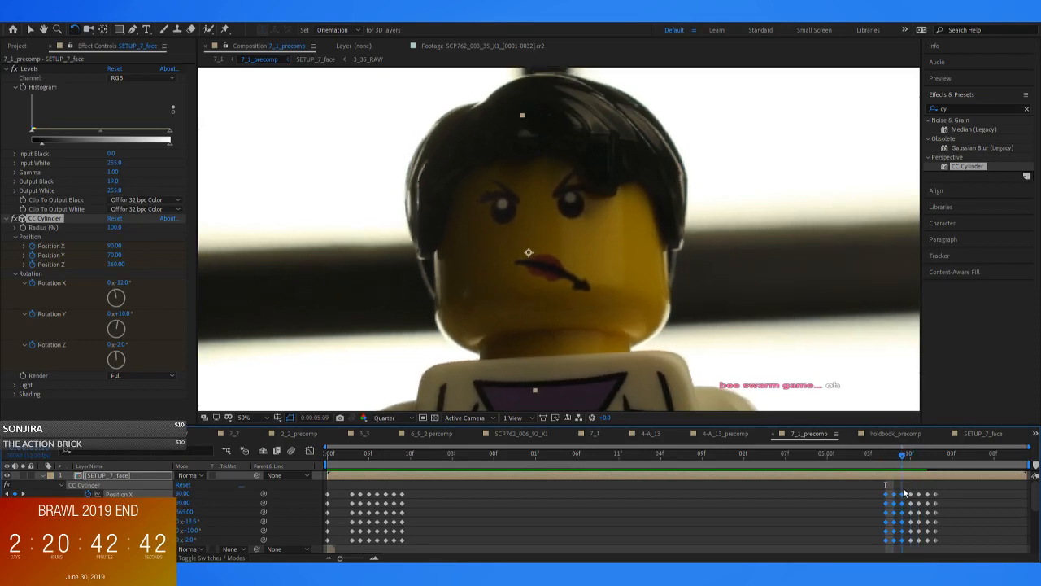
key("Page_Down")
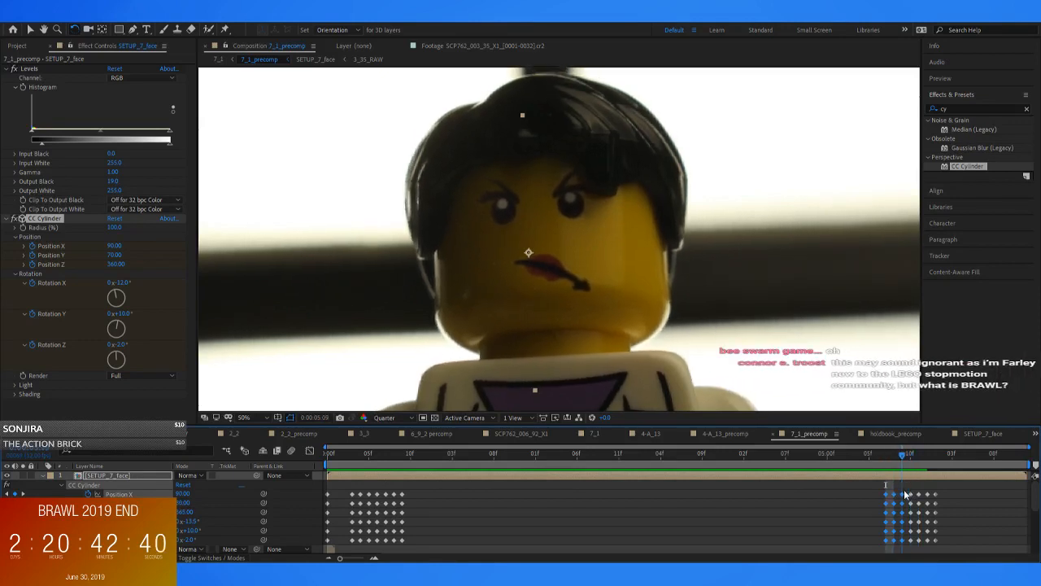
left_click_drag(951, 492, 878, 541)
key("alt+Right")
key("alt+Right")
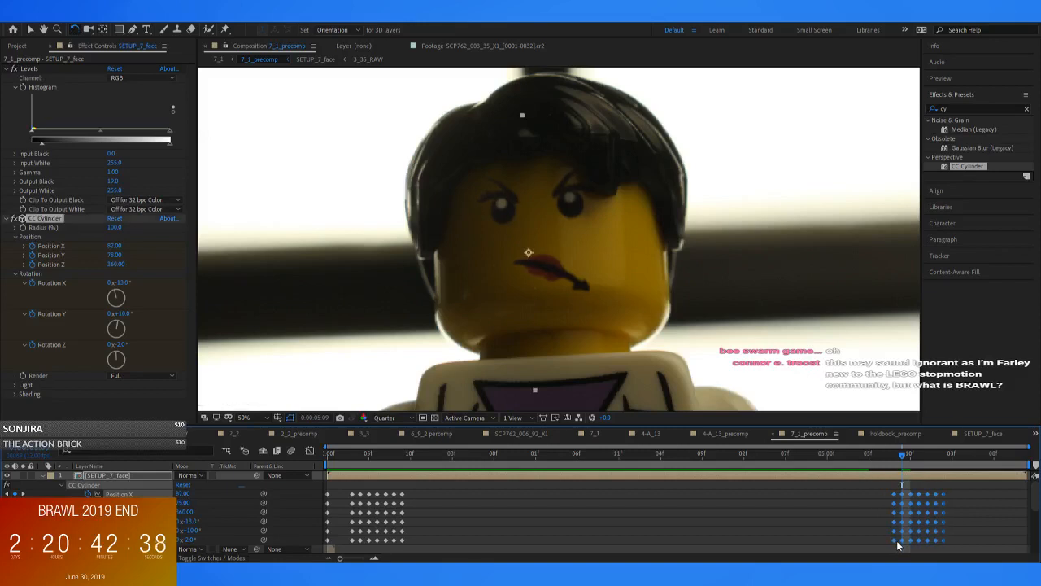
left_click(897, 536)
left_click_drag(903, 457, 934, 462)
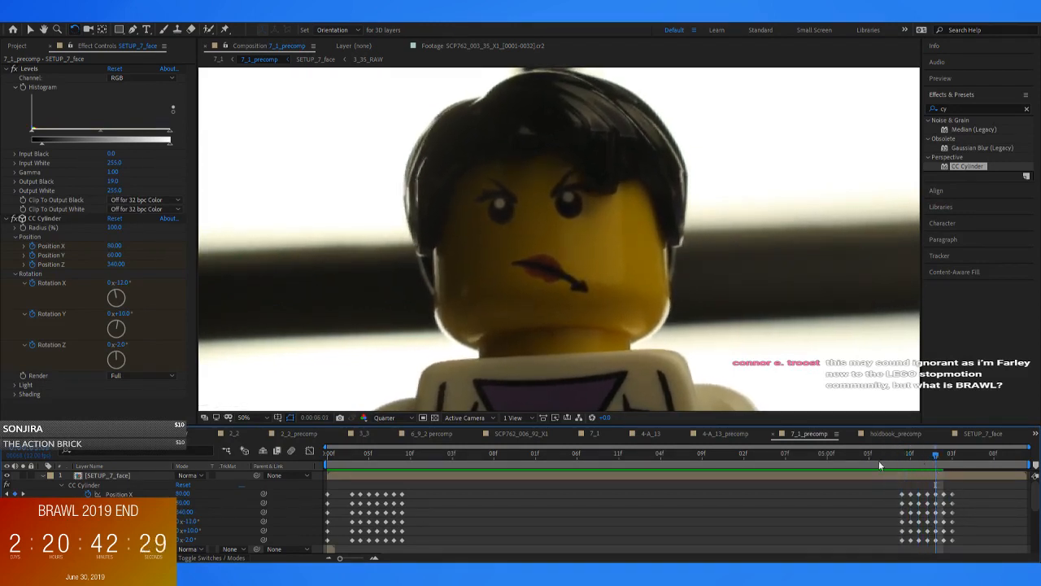
left_click(922, 474)
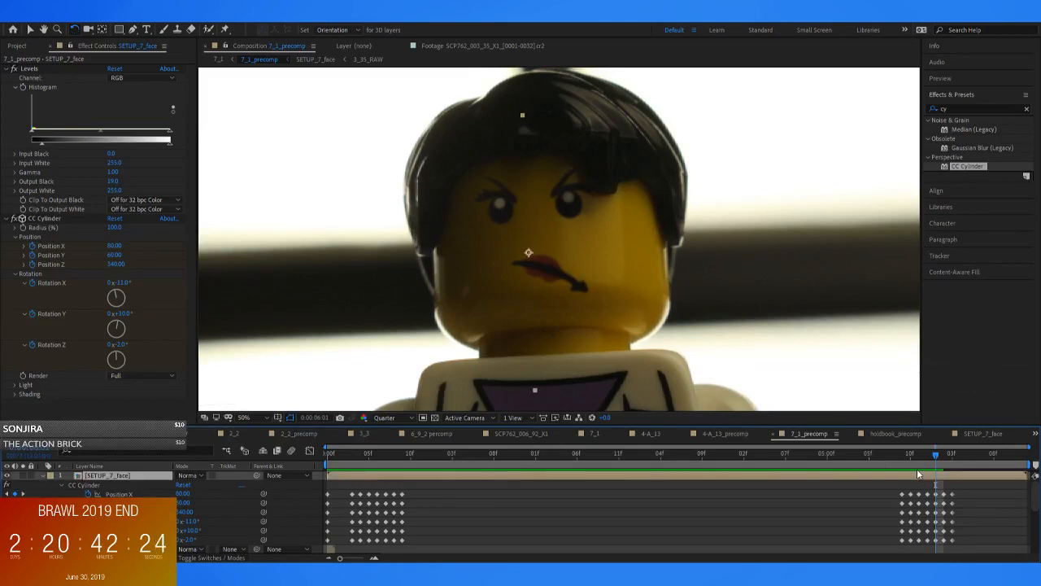
left_click(909, 469)
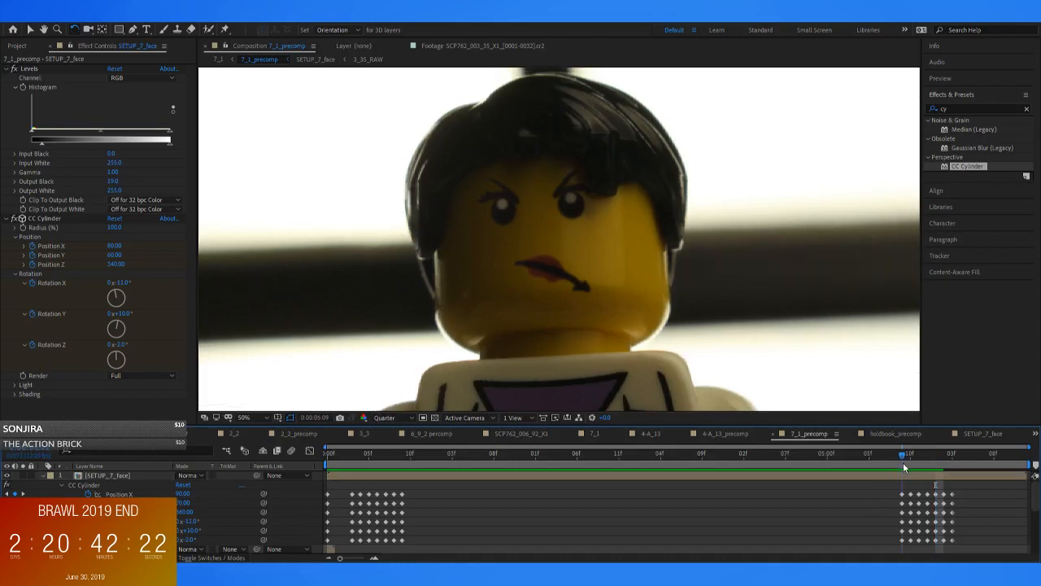
Undo the pasted, reversed and shifted keyframes to restore the earlier ending CC Cylinder keyframes
left_click_drag(916, 473, 914, 517)
key("ctrl+z")
key("ctrl+z")
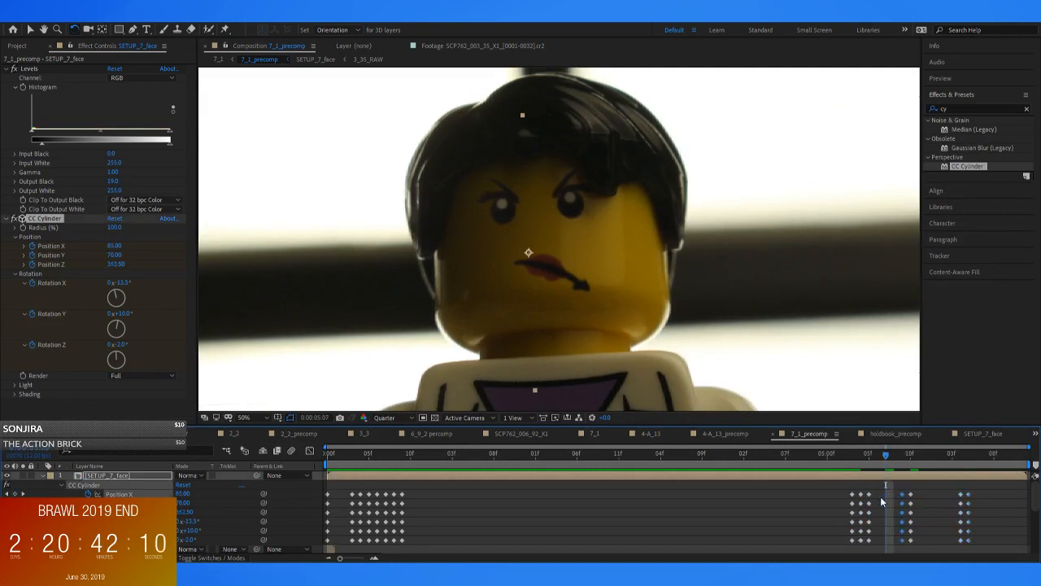
key("ctrl+z")
key("ctrl+z")
key("ctrl+z")
key("ctrl+z")
key("ctrl+z")
key("ctrl+z")
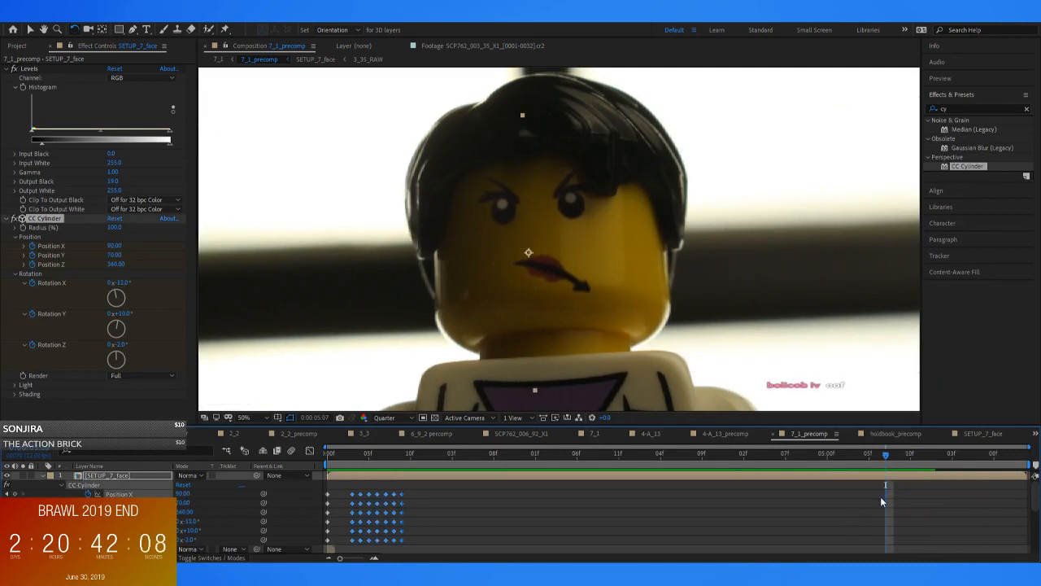
Move the restored ending CC Cylinder keyframes one frame earlier to start at 0:00:05:09 and scrub through the movement
left_click(883, 494)
left_click_drag(901, 456, 900, 486)
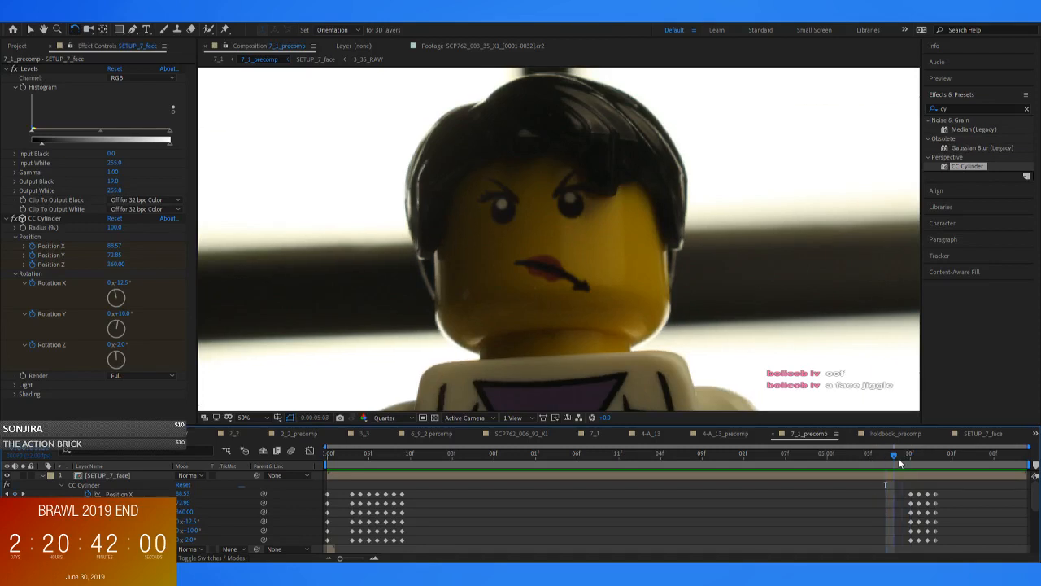
left_click_drag(910, 463, 893, 479)
left_click_drag(960, 494, 897, 539)
left_click_drag(893, 461, 903, 543)
left_click(897, 497)
left_click_drag(903, 463, 899, 474)
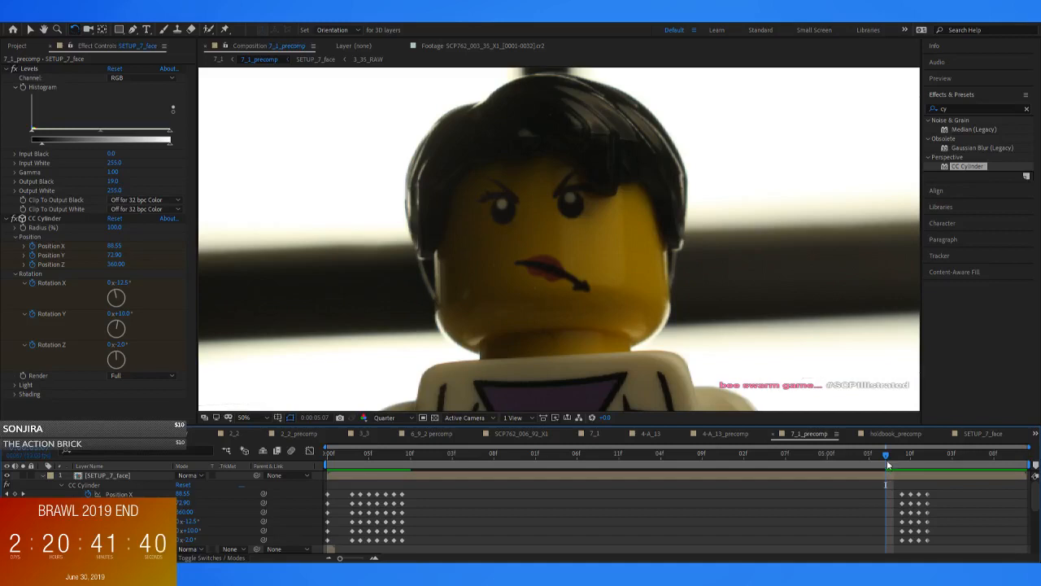
mouse_move(887, 462)
left_mouse_down()
mouse_move(913, 470)
mouse_move(883, 474)
left_mouse_up()
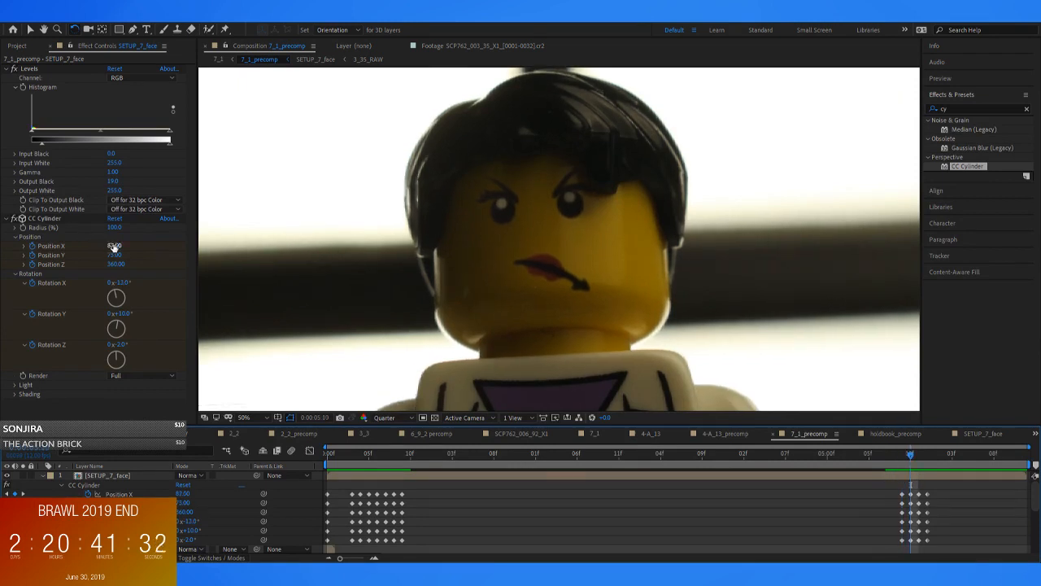
Try a CC Cylinder Position X of 107 with a raised Position Y at 0:00:05:10 and compare it with the previous frame
left_click_drag(115, 255, 121, 251)
left_click(889, 479)
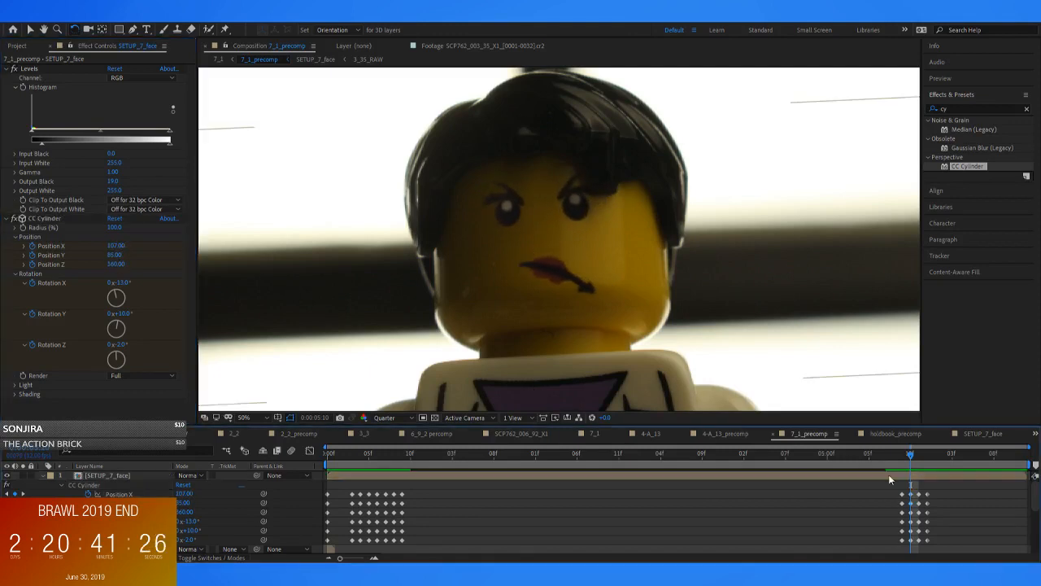
left_click(902, 457)
left_click_drag(904, 456, 909, 463)
scroll(532, 299, "up", 1)
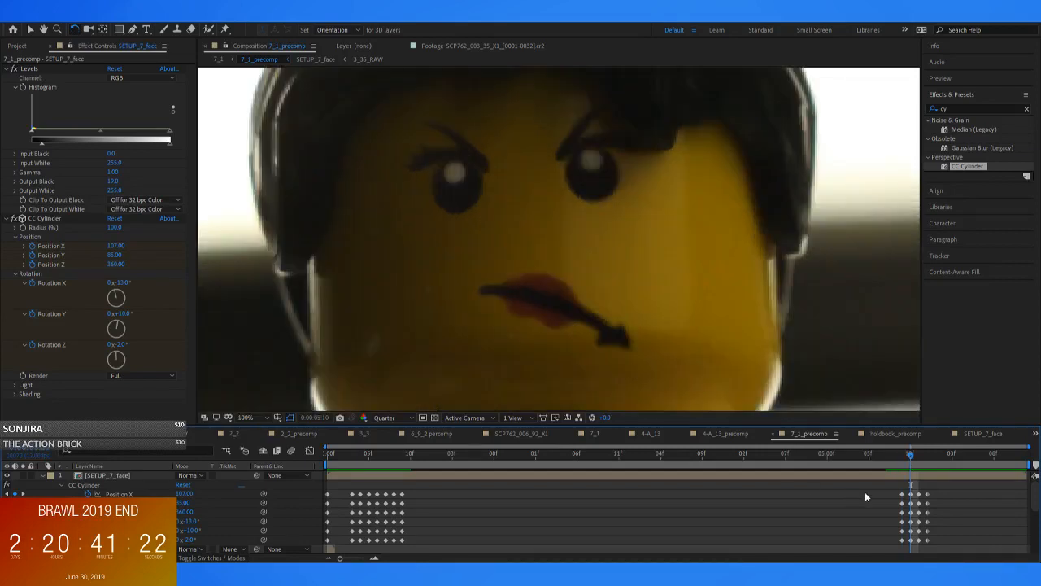
Delete the CC Cylinder keyframes from 0:00:05:10 onward and keyframe the held pose at 0:00:05:10
left_click_drag(931, 487, 909, 537)
key("Delete")
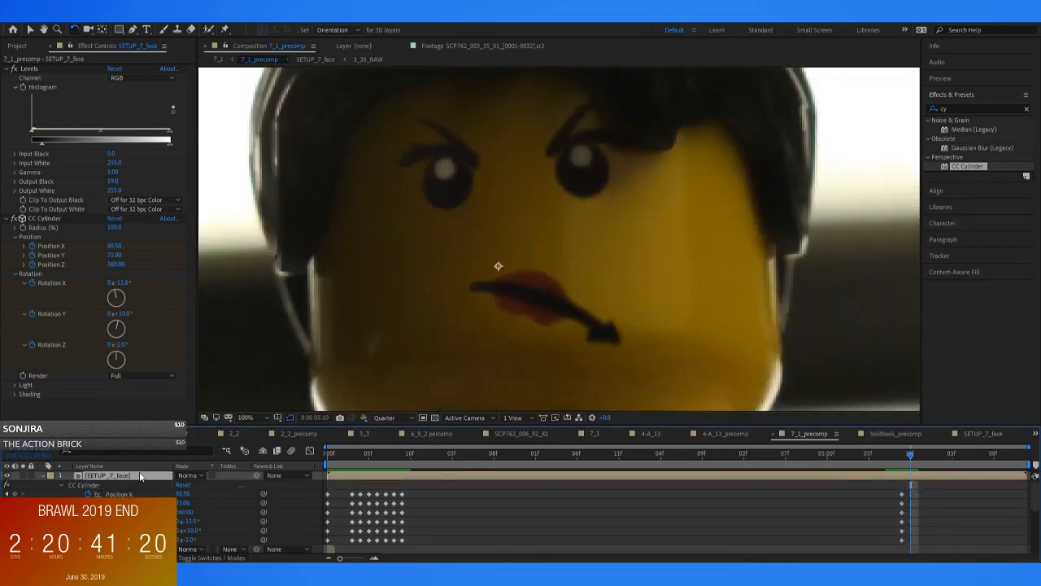
left_click(15, 494)
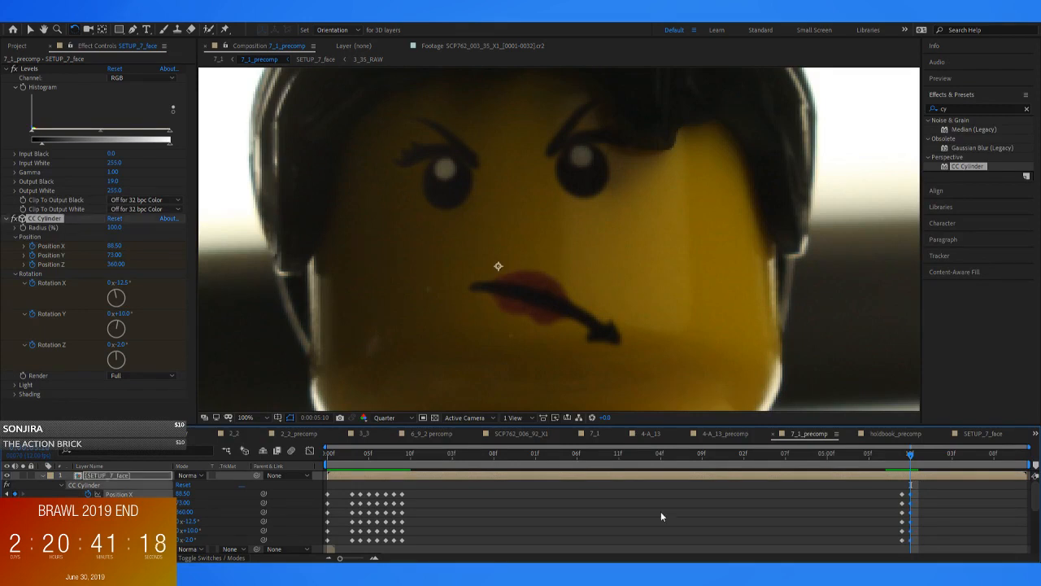
scroll(468, 236, "down", 1)
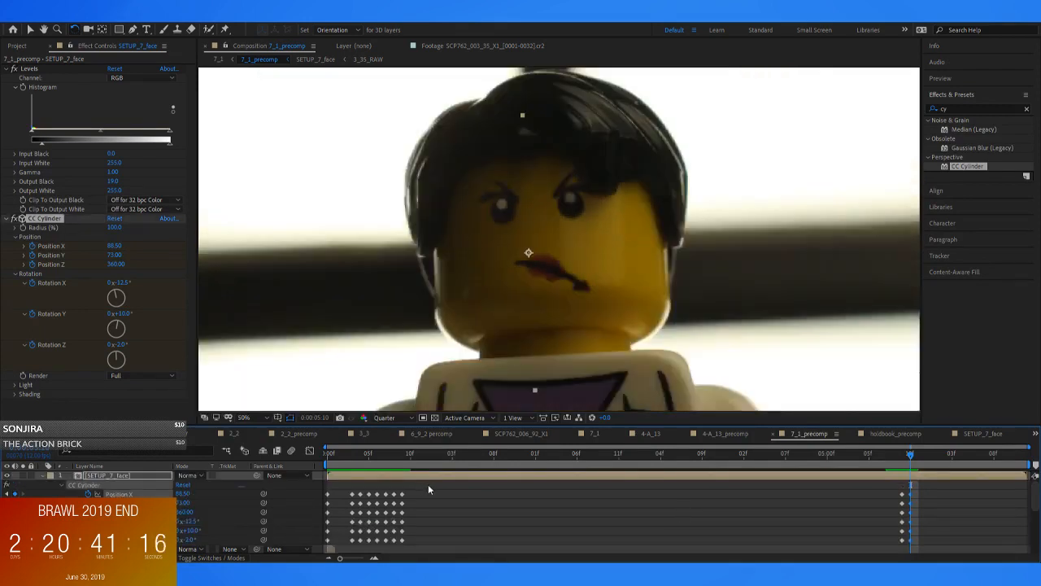
left_click(560, 510)
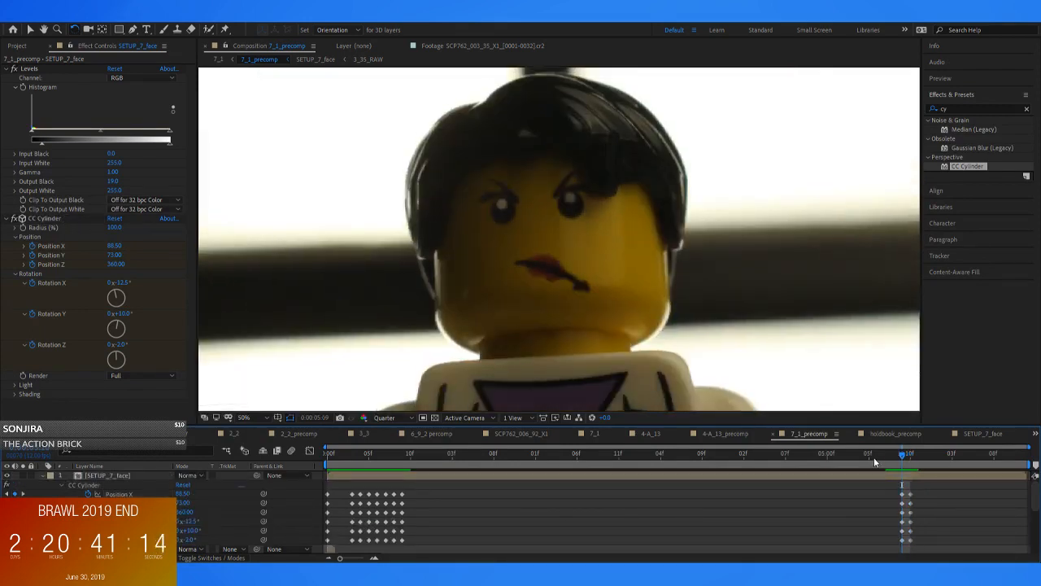
Open the SETUP_7_face composition from its layer to work on the mouth
left_click(220, 328)
double_click(377, 475)
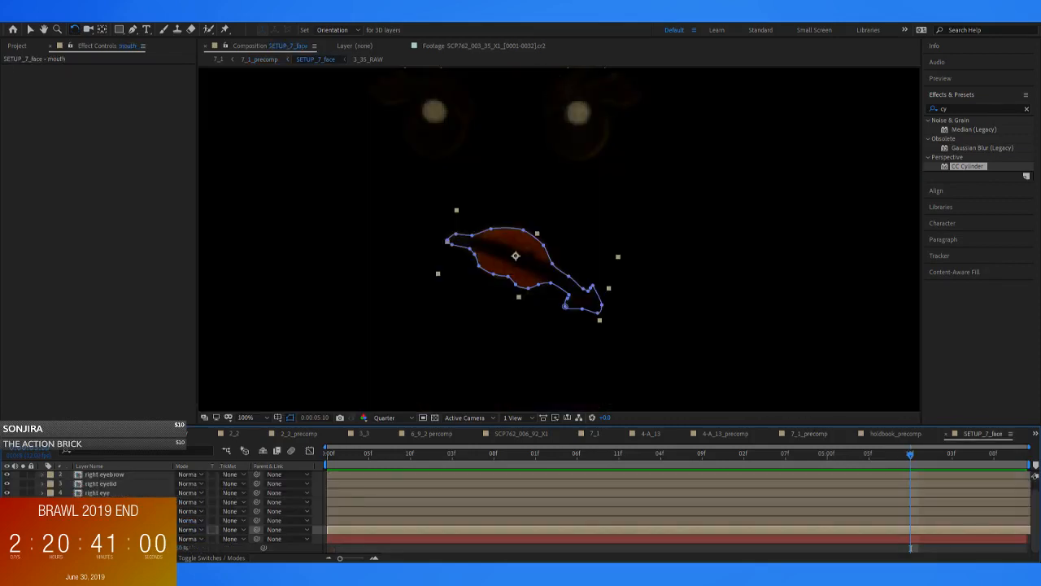
Return to 7_1_precomp, try a CC Cylinder Rotation Z of -4° on the face, and undo it
left_click(259, 59)
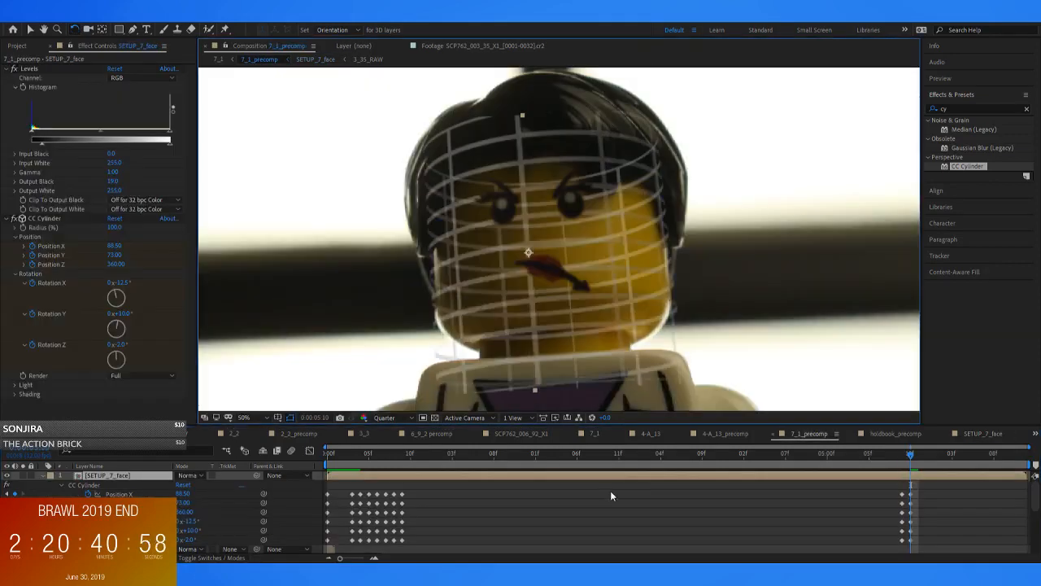
key("Page_Down")
left_click_drag(120, 345, 125, 349)
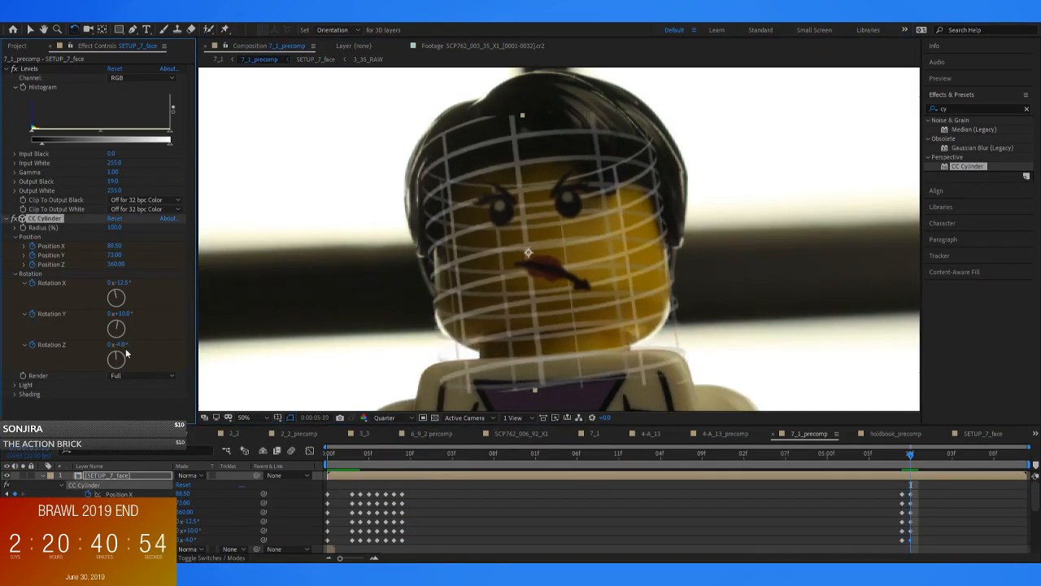
key("ctrl+z")
Try a CC Cylinder Rotation X of -14.5°, Position X of 78.5 and a raised Position Y at 0:00:05:11, comparing neighbouring frames
left_click_drag(126, 284, 126, 286)
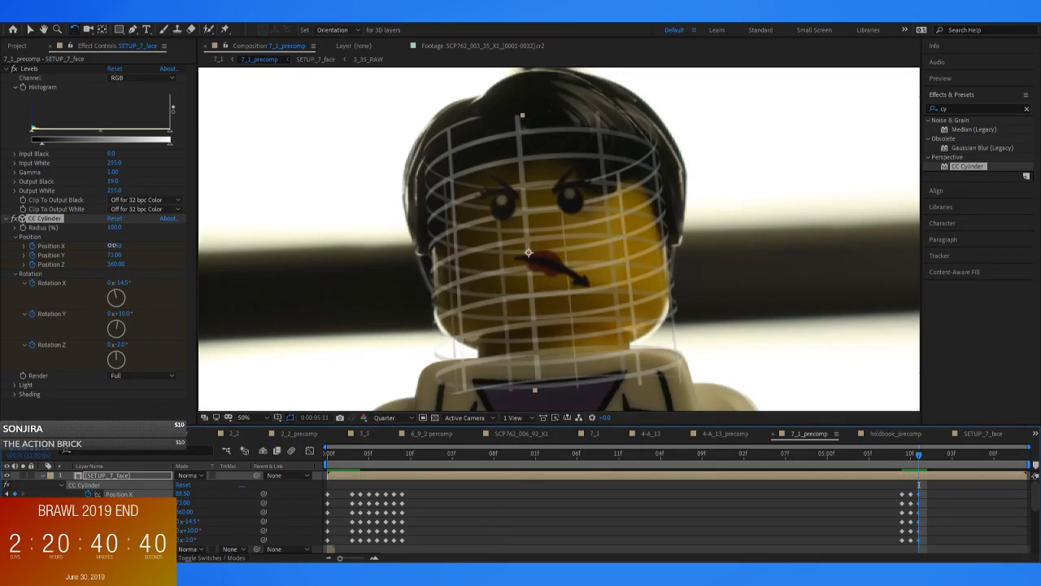
left_click_drag(115, 247, 117, 255)
key("Page_Up")
key("Page_Up")
key("Page_Up")
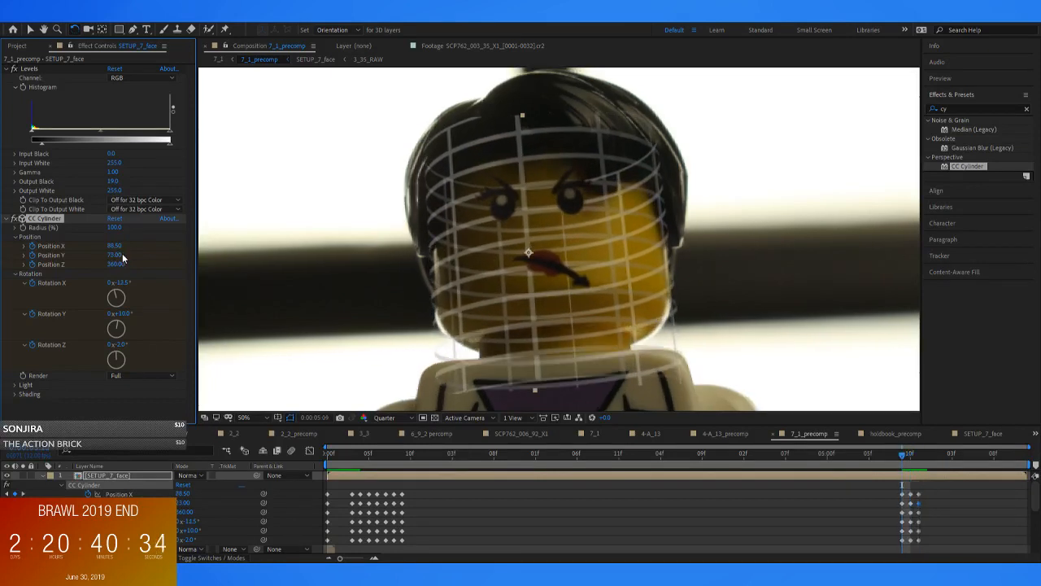
key("Page_Down")
key("Page_Down")
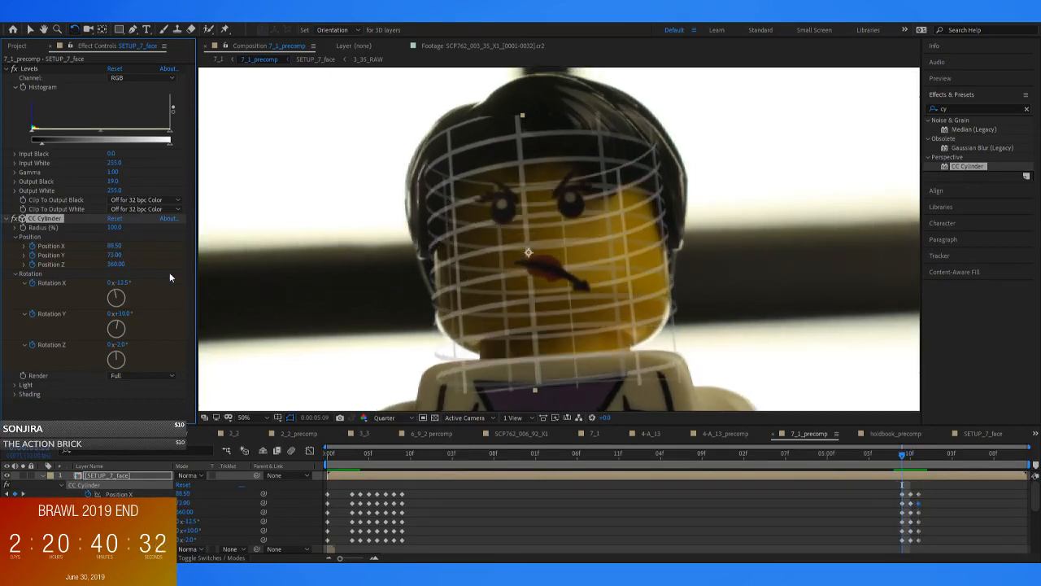
double_click(391, 476)
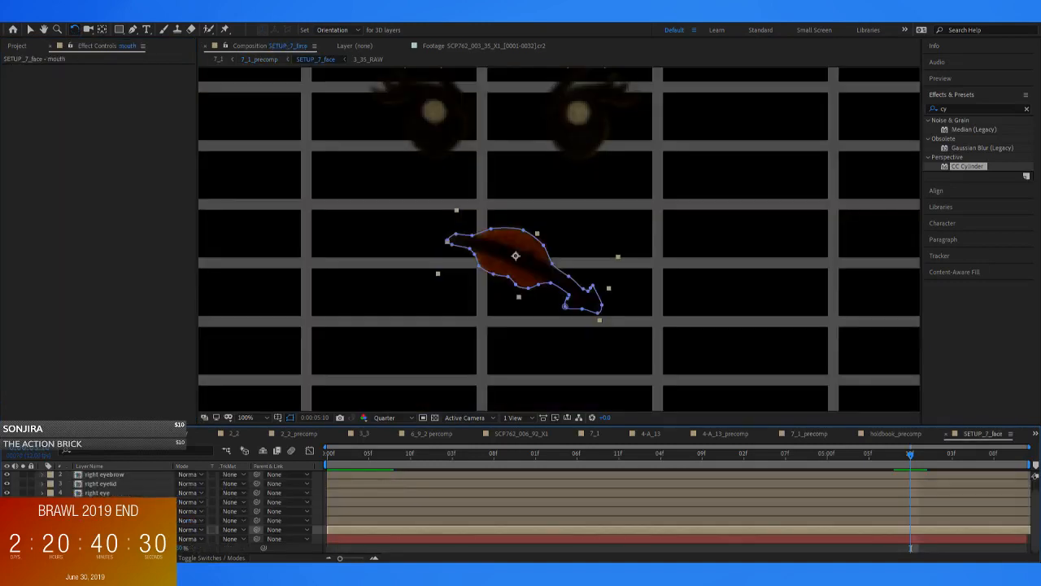
left_click(269, 60)
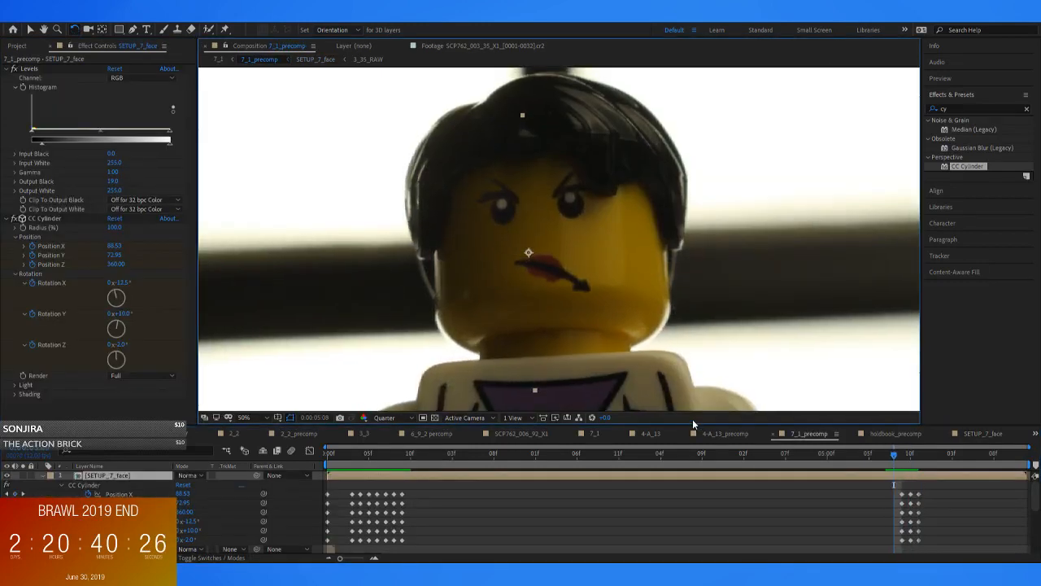
Set the CC Cylinder Rotation X to -14° at 0:00:05:10 and compare it with the previous frame
key("Page_Down")
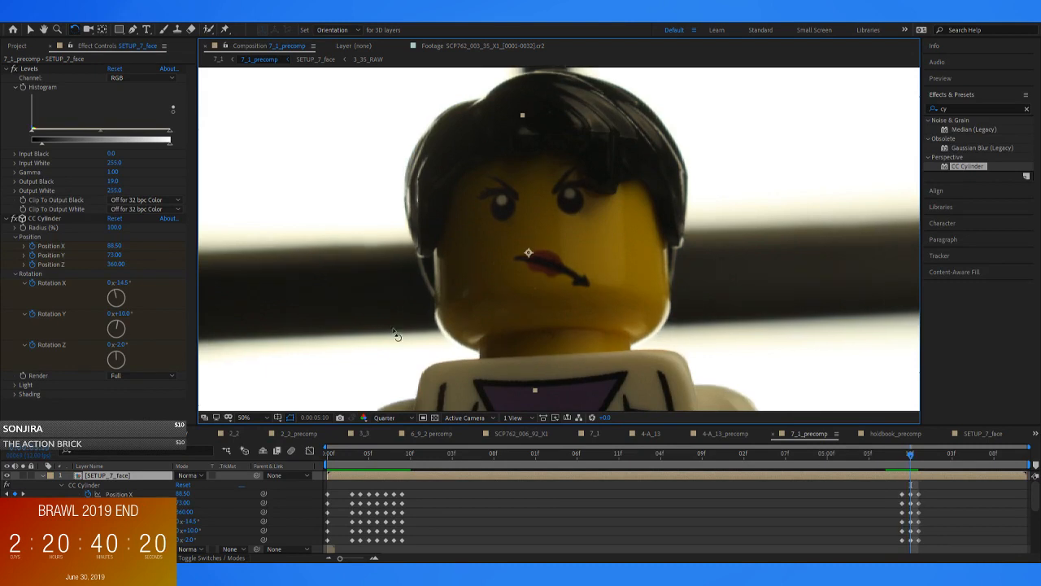
left_click(114, 255)
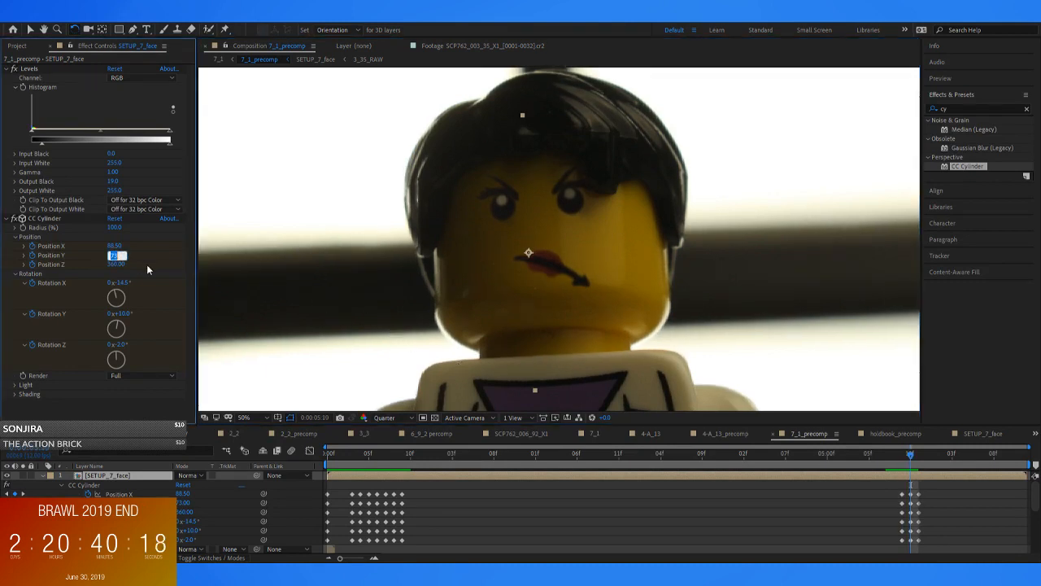
left_click(122, 282)
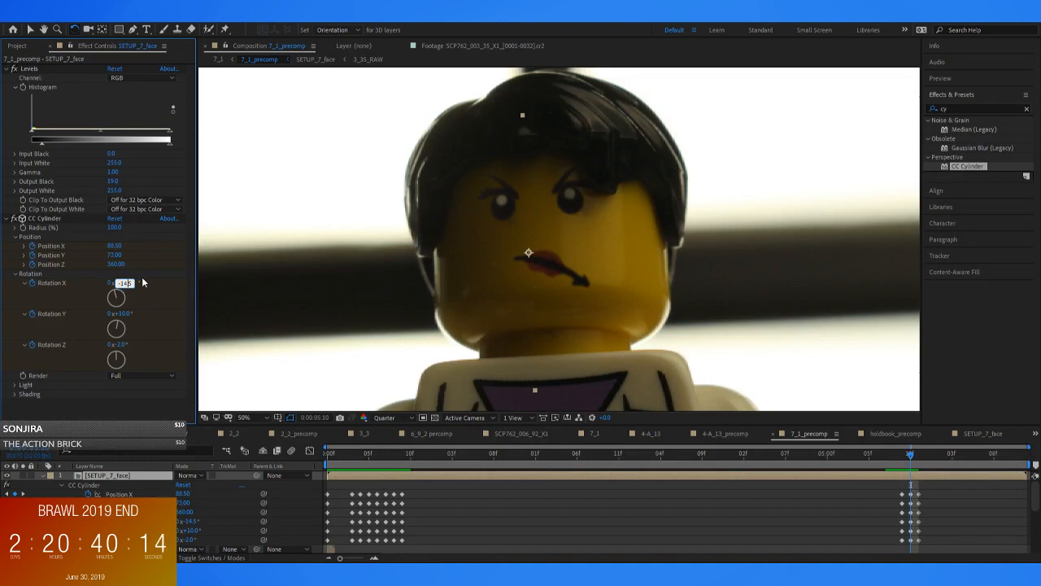
key("Return")
key("Page_Up")
key("Page_Down")
Try a CC Cylinder Position Y of 76 at 0:00:05:10
left_click(115, 254)
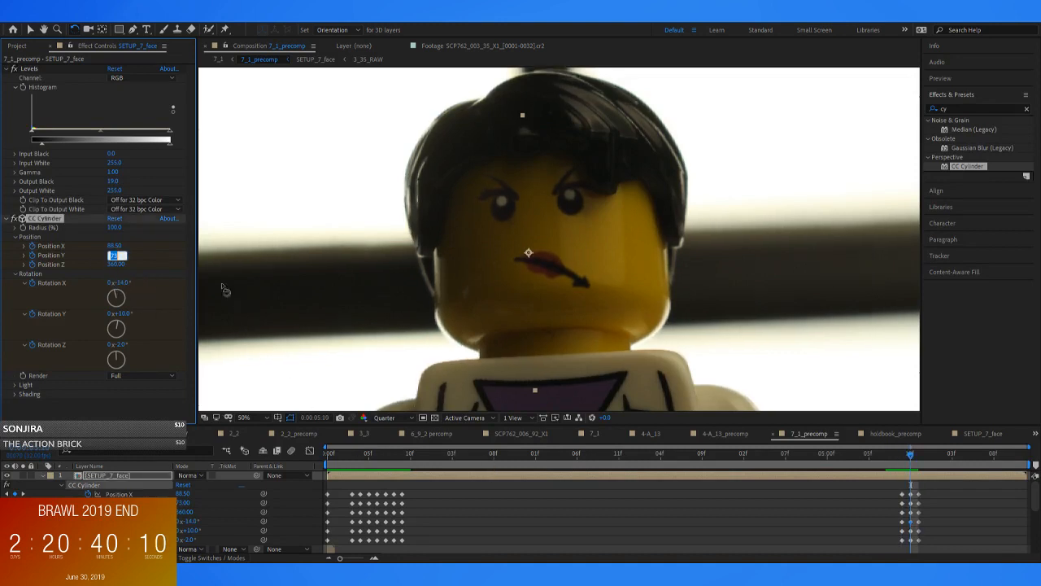
type("70")
key("Return")
key("Page_Up")
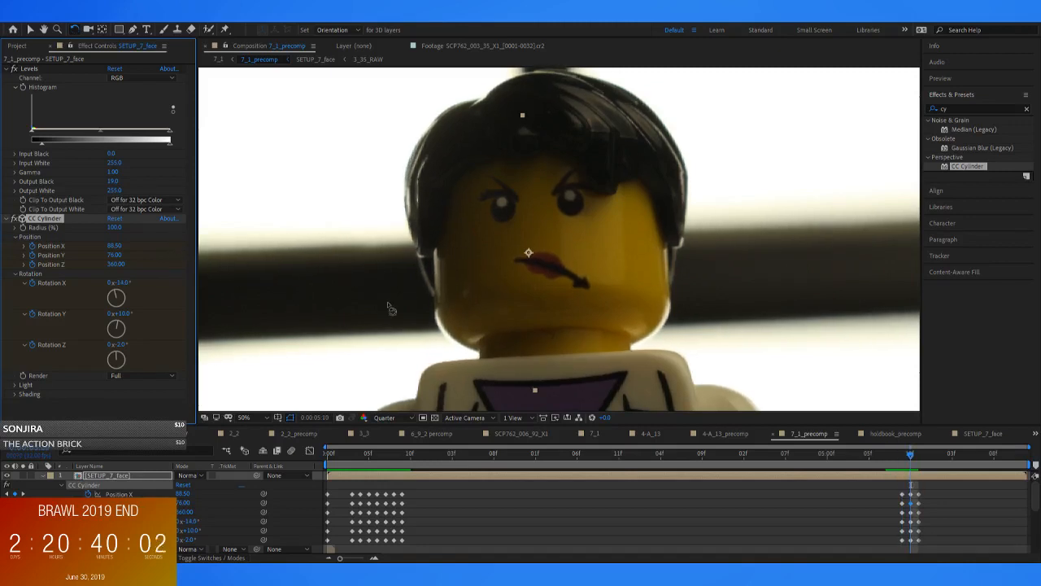
Set the CC Cylinder Position Y to 78 at 0:00:05:10 and compare it with the neighbouring frames
key("Page_Down")
left_click(116, 254)
type("78")
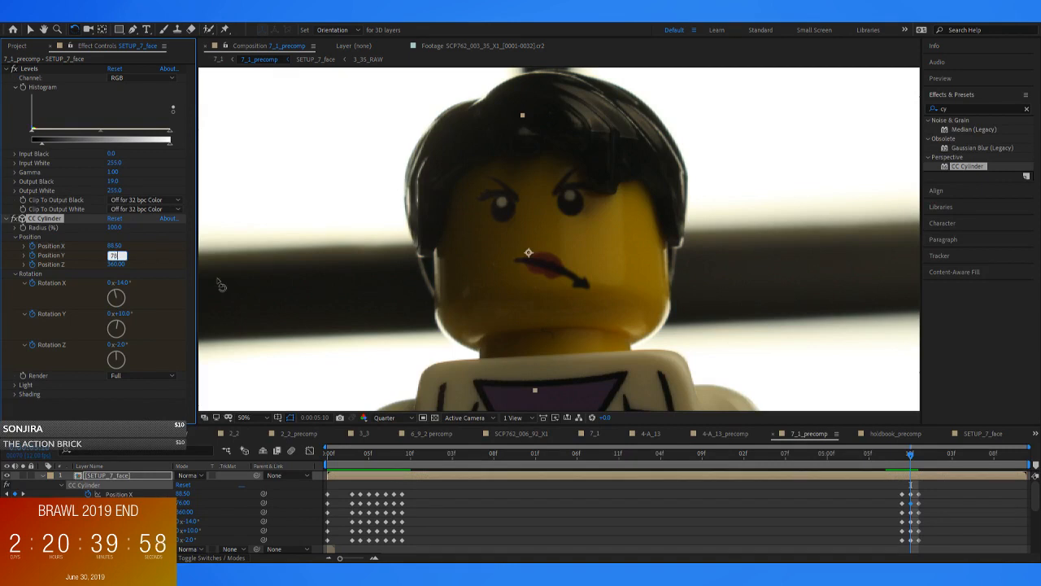
key("Return")
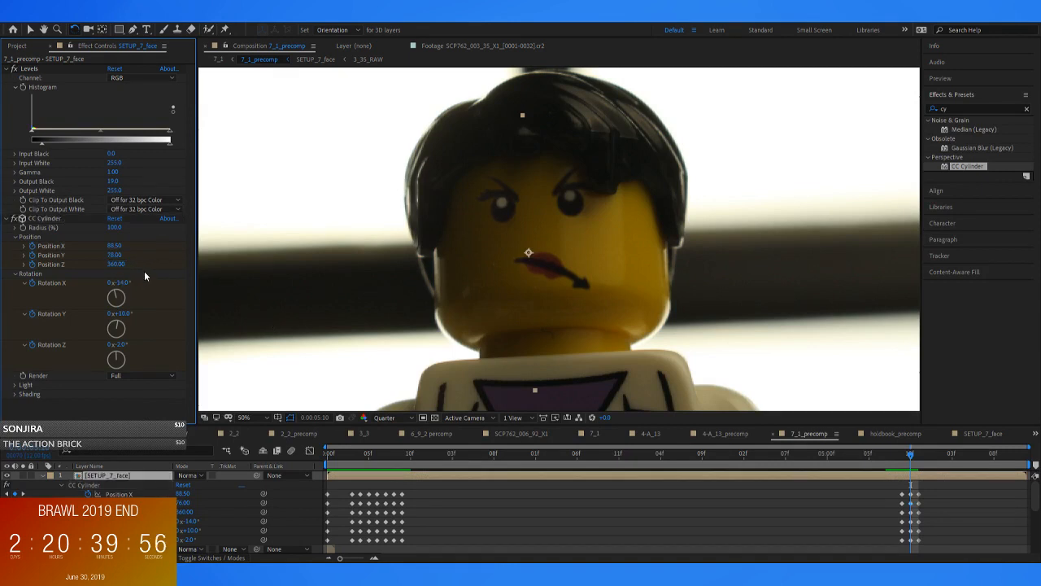
key("Page_Up")
key("Page_Down")
key("Page_Up")
key("Page_Down")
key("Page_Down")
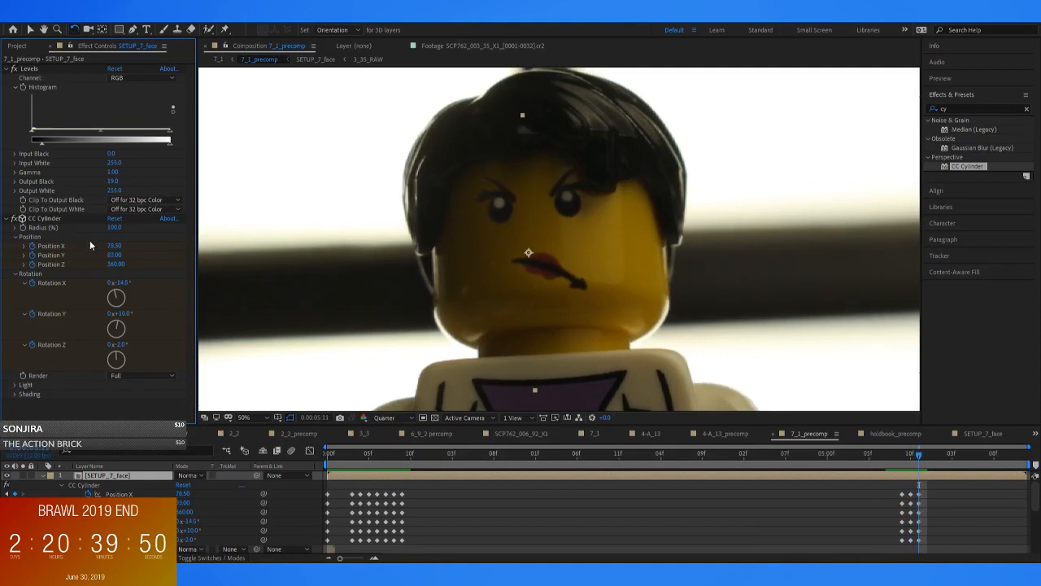
Replace the CC Cylinder keyframes at 0:00:05:11 with a copy of those at 0:00:05:10
key("Page_Up")
left_click_drag(914, 486, 907, 548)
left_click_drag(936, 489, 909, 545)
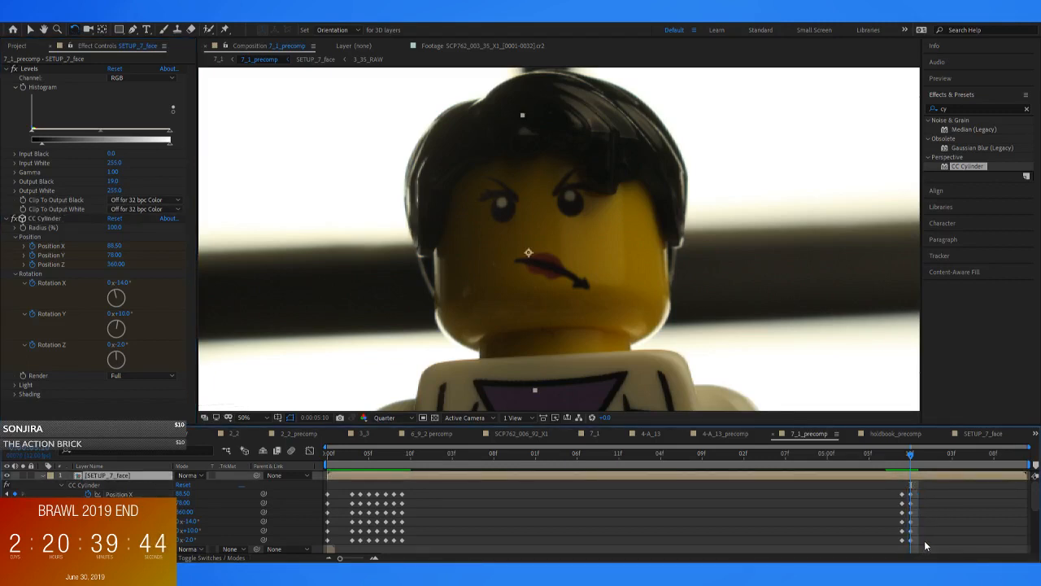
key("Page_Down")
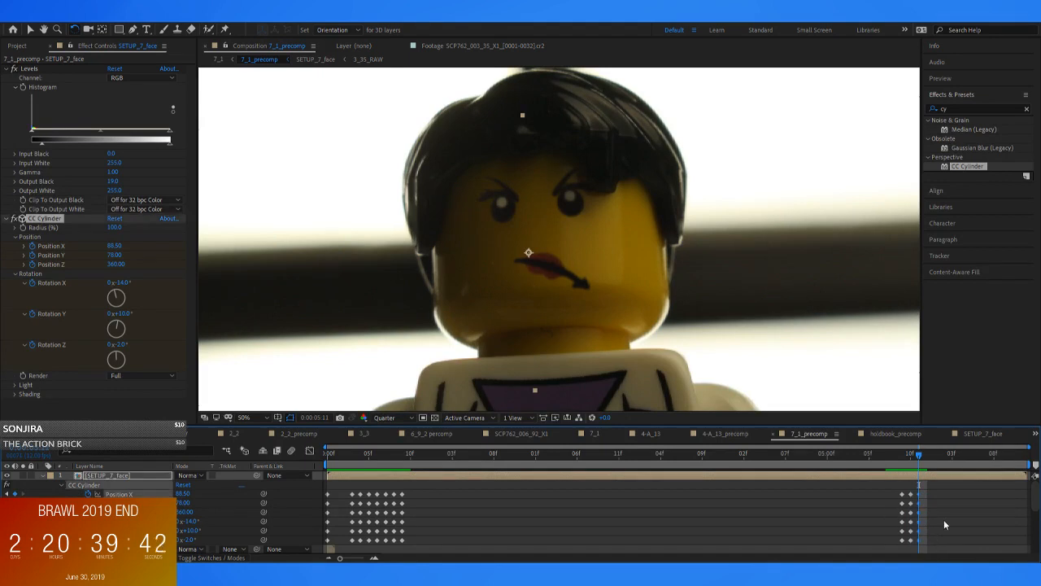
left_click(955, 517)
Flip between frames 0:00:05:10 and 0:00:05:11 to check how the face follows the head
key("Page_Up")
key("Page_Down")
key("Page_Up")
key("Page_Down")
key("Page_Up")
key("Page_Down")
key("Page_Up")
key("Page_Down")
key("Page_Up")
key("Page_Down")
Try CC Cylinder Position X values of 89, 92 and 88 at 0:00:05:11, comparing with the previous frame
left_click(112, 246)
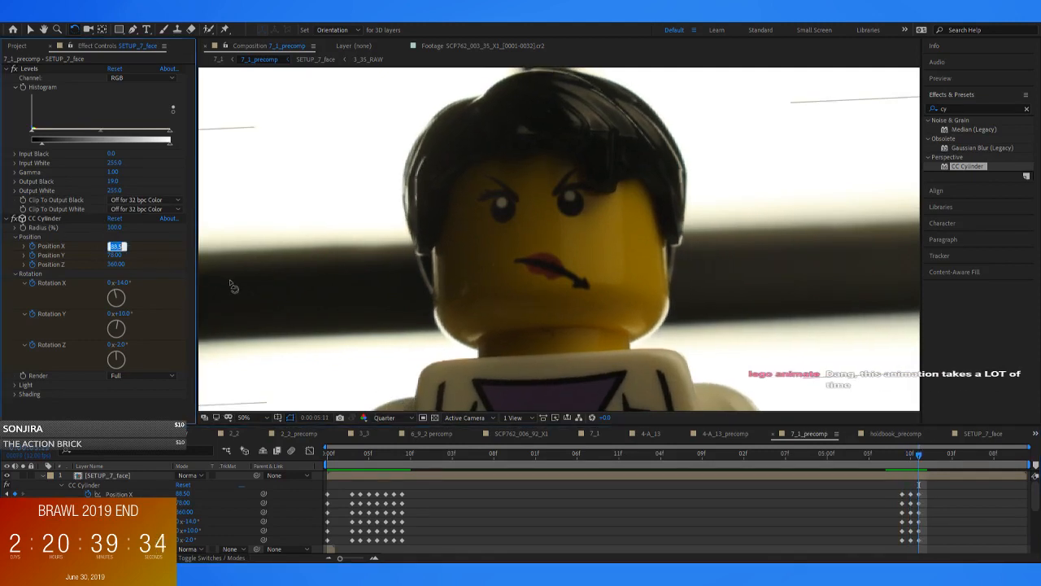
type("89")
key("Return")
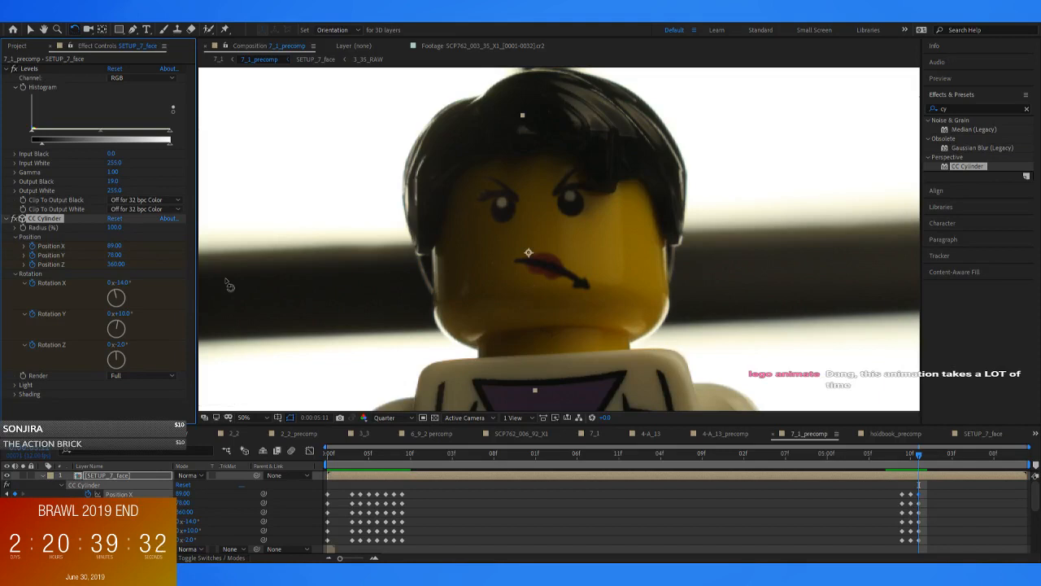
mouse_move(114, 246)
left_mouse_down()
mouse_move(123, 246)
mouse_move(114, 246)
left_mouse_up()
left_click(114, 246)
type("92")
key("Return")
type("88")
key("Return")
key("Page_Up")
key("Page_Down")
key("Page_Up")
key("Page_Down")
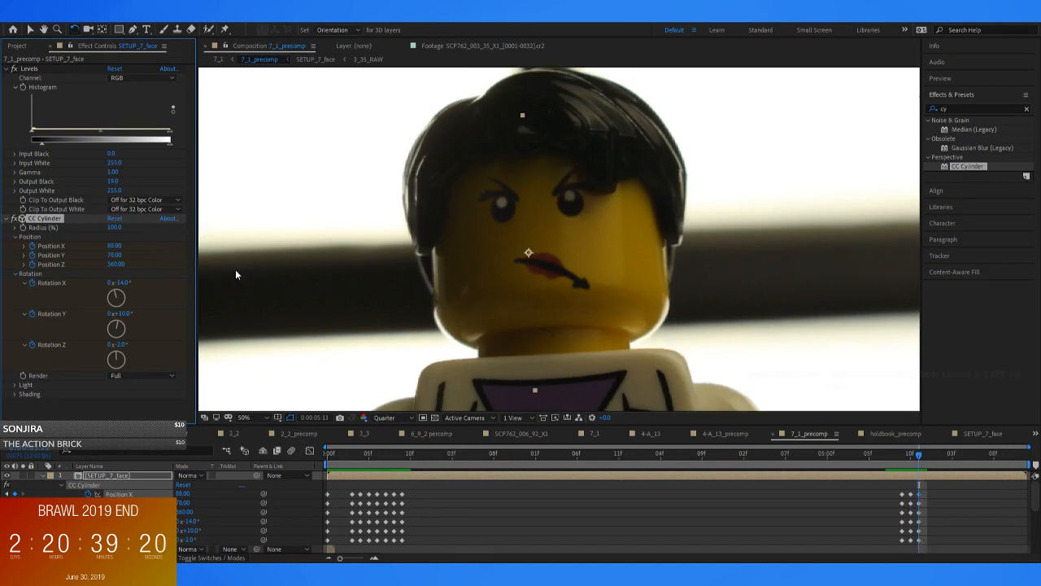
Try a CC Cylinder Position X of 80 at 0:00:05:11 and compare it with the previous frame
left_click(114, 245)
type("80")
key("Return")
key("Page_Up")
key("Page_Down")
key("Page_Up")
key("Page_Down")
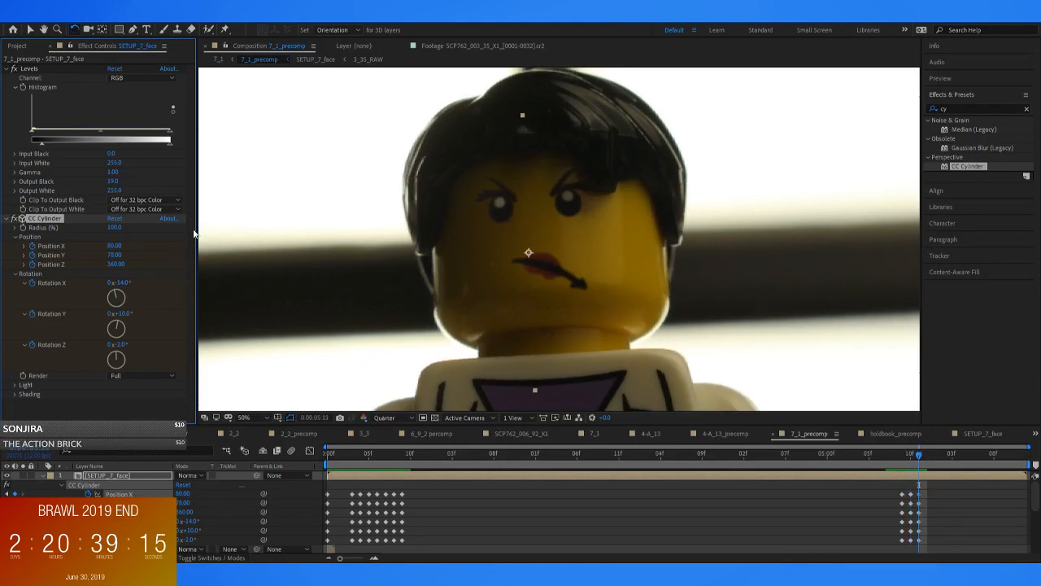
Try a CC Cylinder Position Y of 70 at 0:00:05:11 and compare it with the previous frame
left_click(115, 255)
type("70")
key("Return")
key("Page_Up")
key("Page_Down")
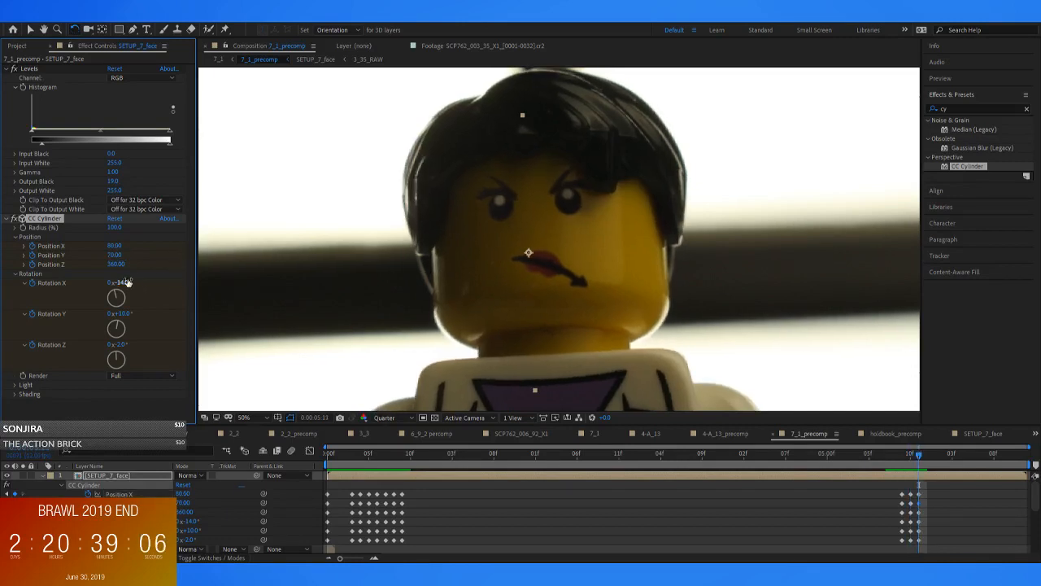
Set the CC Cylinder Position Y to 72 and Position X to 84 at 0:00:05:11
left_click(117, 254)
type("72")
key("Return")
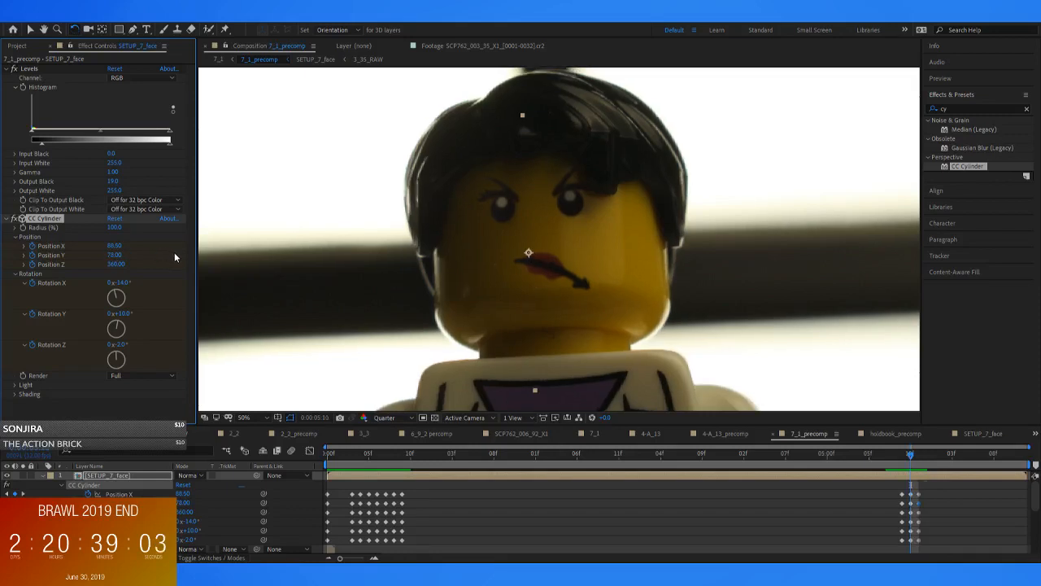
left_click(108, 248)
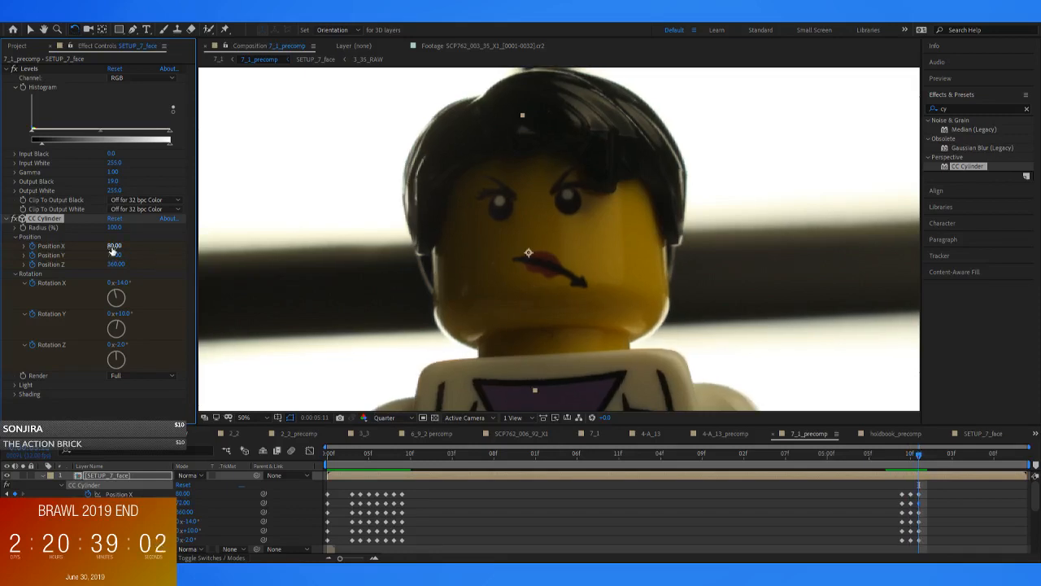
left_click(112, 247)
type("82")
key("Return")
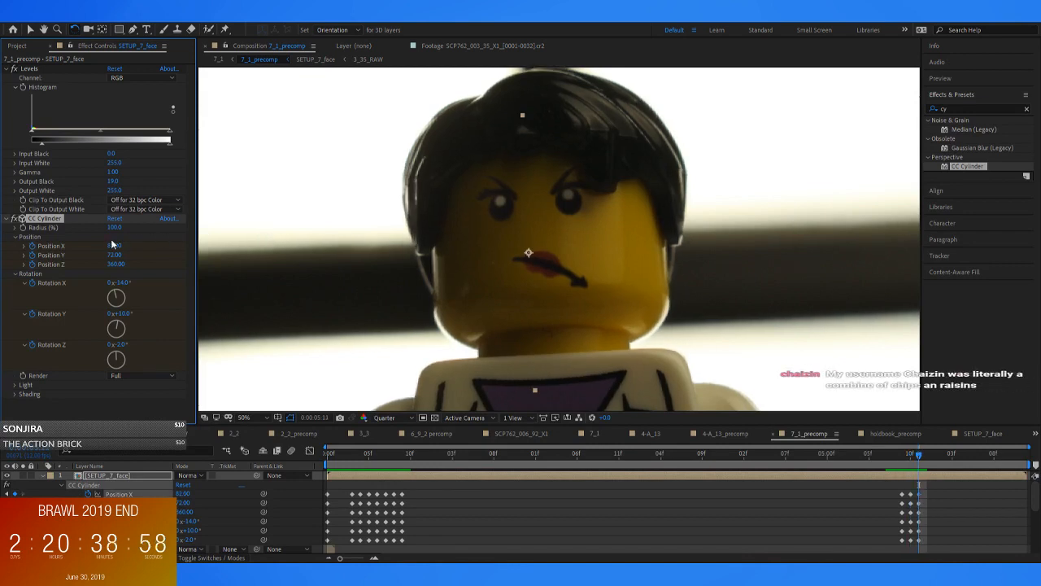
type("84")
key("Return")
Step through the ending head movement and keyframe the held CC Cylinder pose at 0:00:06:00
key("Page_Up")
key("Page_Up")
key("Page_Up")
key("Page_Up")
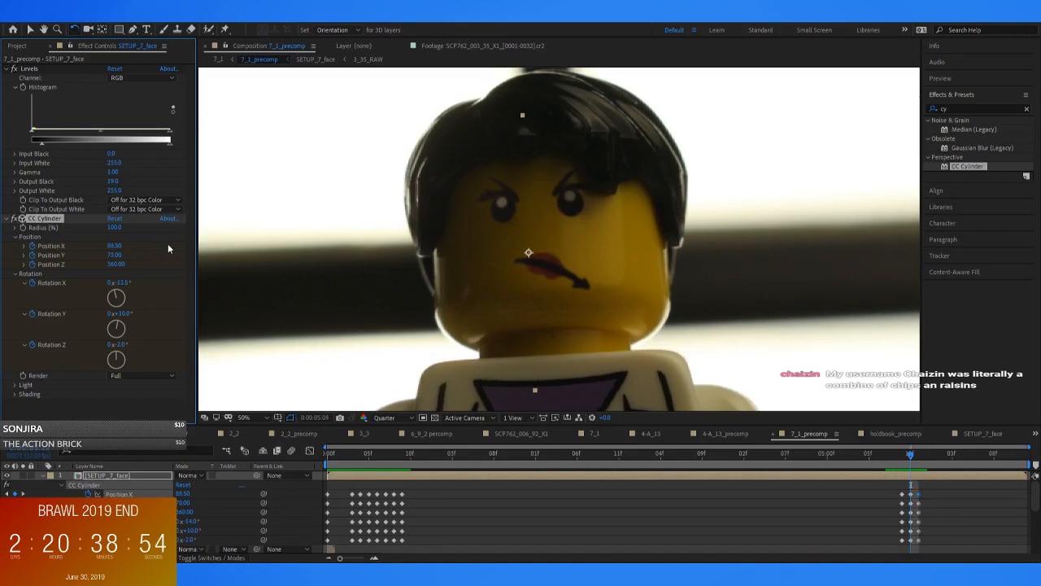
key("Page_Down")
key("Page_Down")
key("Page_Down")
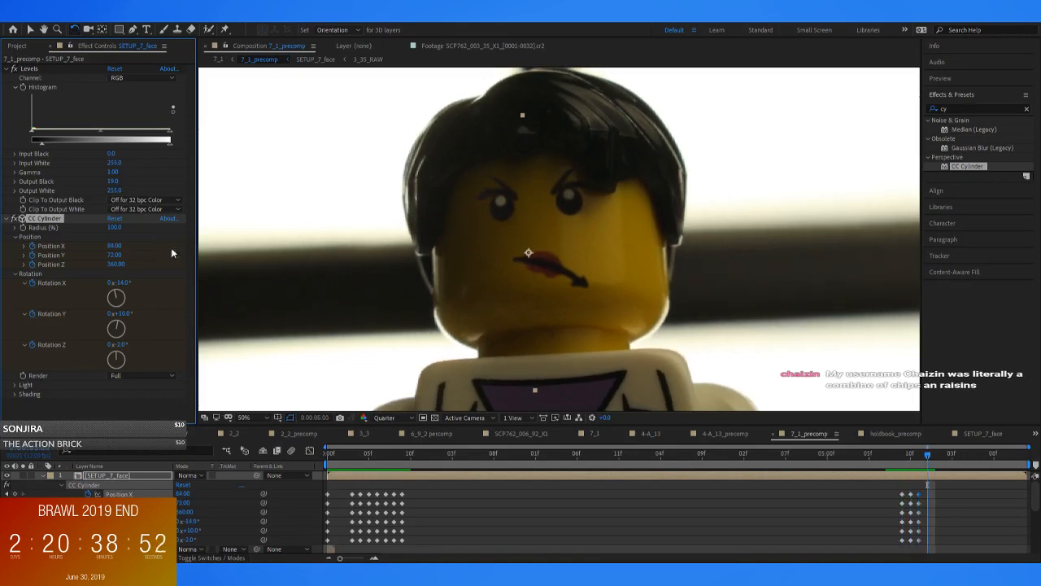
key("Page_Down")
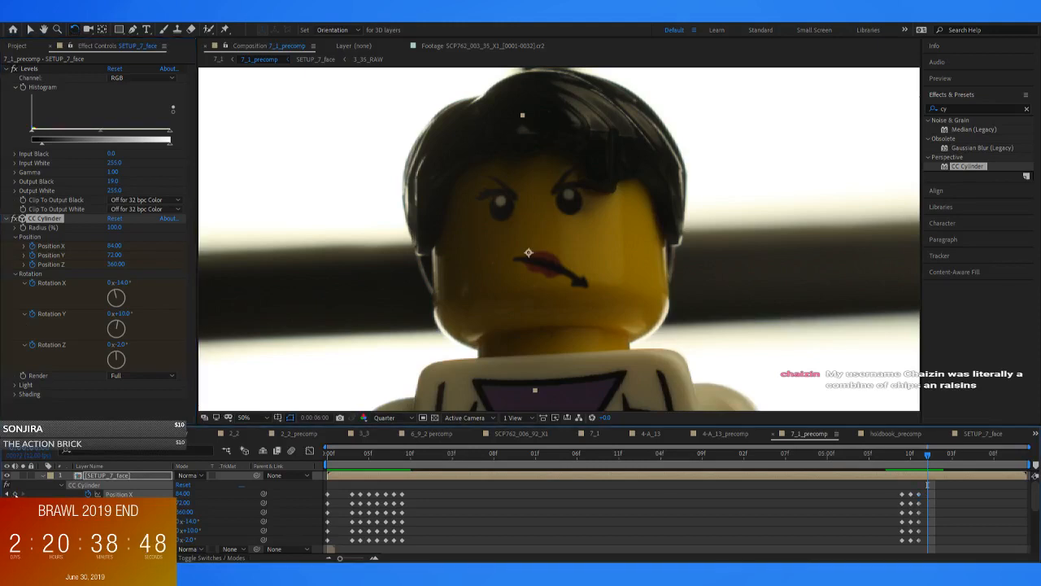
key("Page_Down")
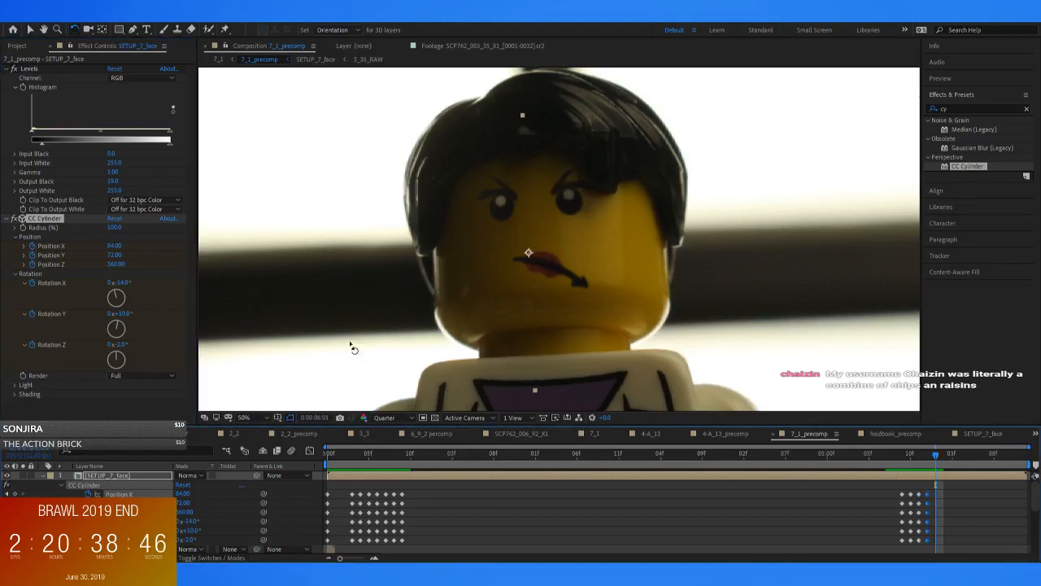
Try a copy of the 0:00:05:11 CC Cylinder keyframes at 0:00:06:01 and compare it with the preceding frames
left_click_drag(914, 487, 922, 553)
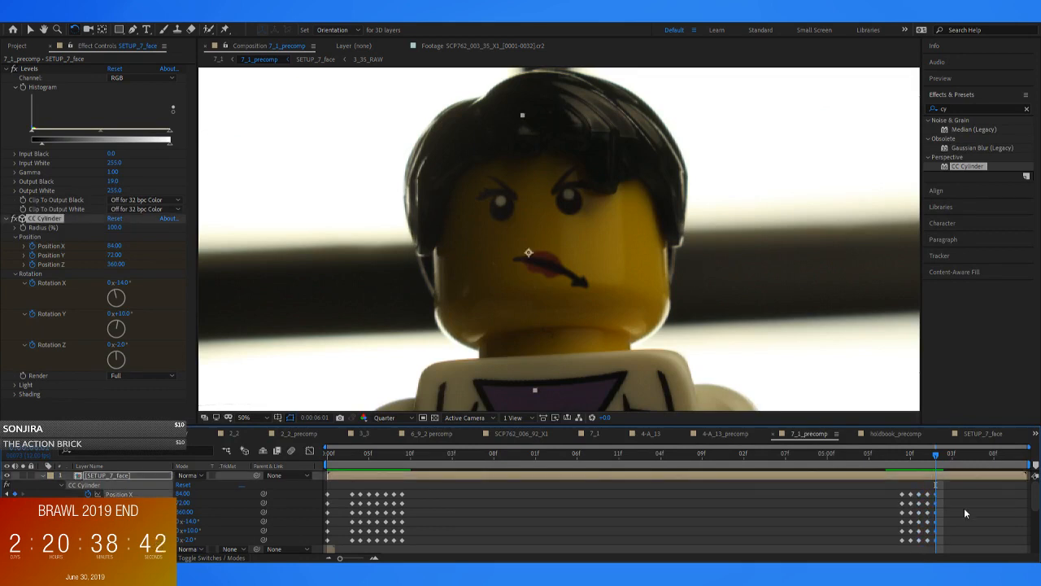
key("Page_Up")
key("Page_Up")
key("Page_Down")
key("Page_Down")
key("Page_Up")
Copy the CC Cylinder keyframes from 0:00:05:10 to 0:00:06:01 and compare with the previous frame
key("Page_Down")
left_click_drag(906, 485, 917, 546)
key("ctrl+c")
key("ctrl+v")
key("Page_Up")
key("Page_Down")
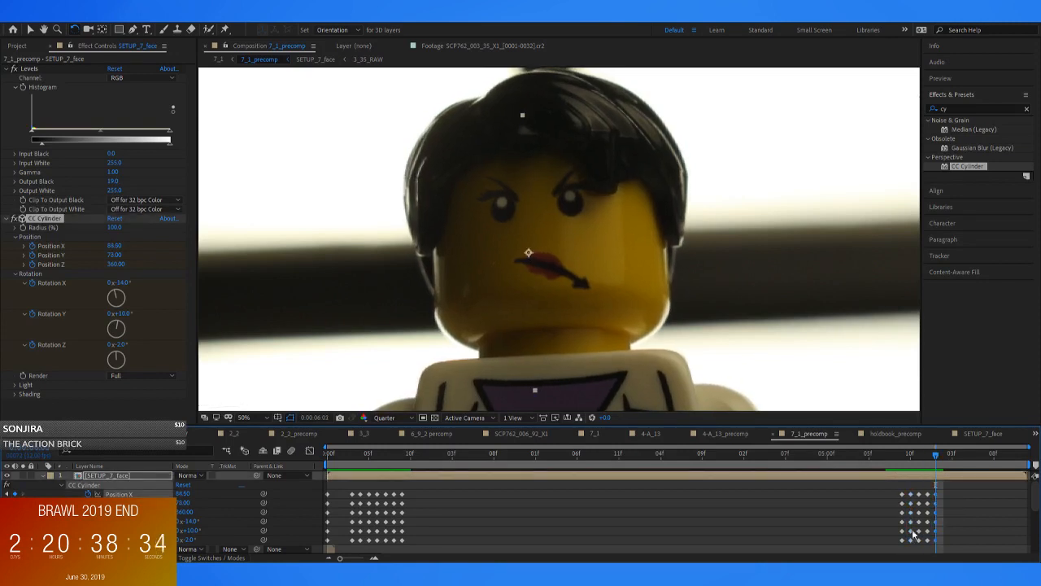
Try a CC Cylinder Position Y of 80 at 0:00:06:01, settle on 75, and compare with the previous frame
left_click(114, 255)
type("8")
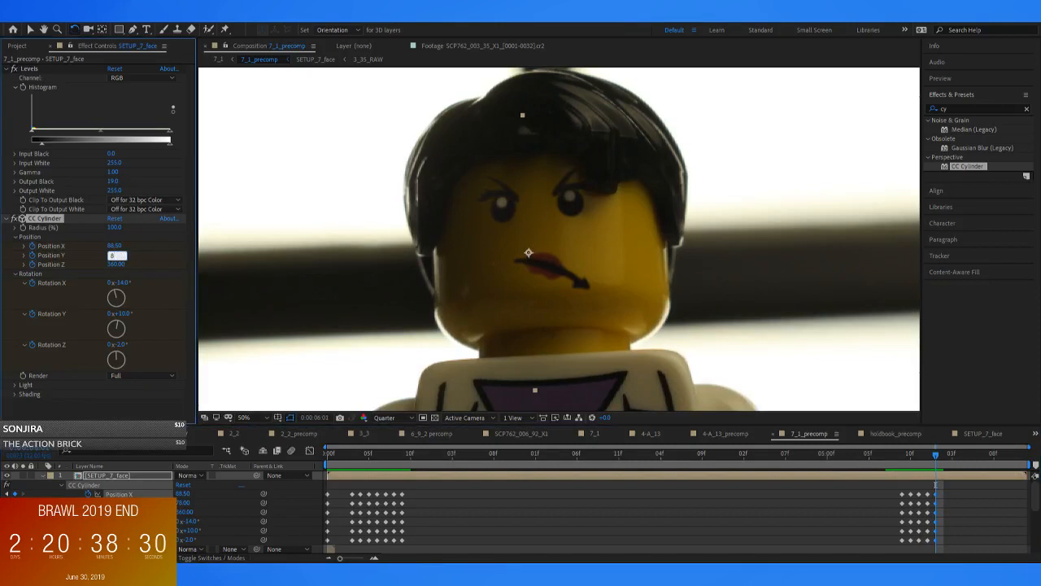
type("0")
key("Return")
left_click(124, 254)
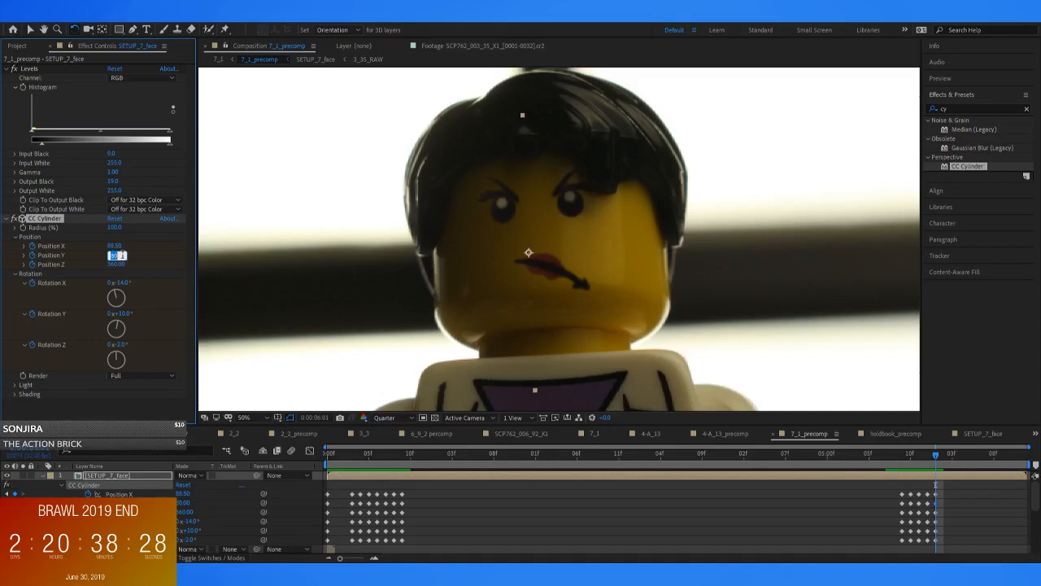
key("Return")
key("Page_Up")
key("Page_Down")
Review the ending face movement frame by frame past 0:00:06:01 and in playback with the full image in view
key("Page_Down")
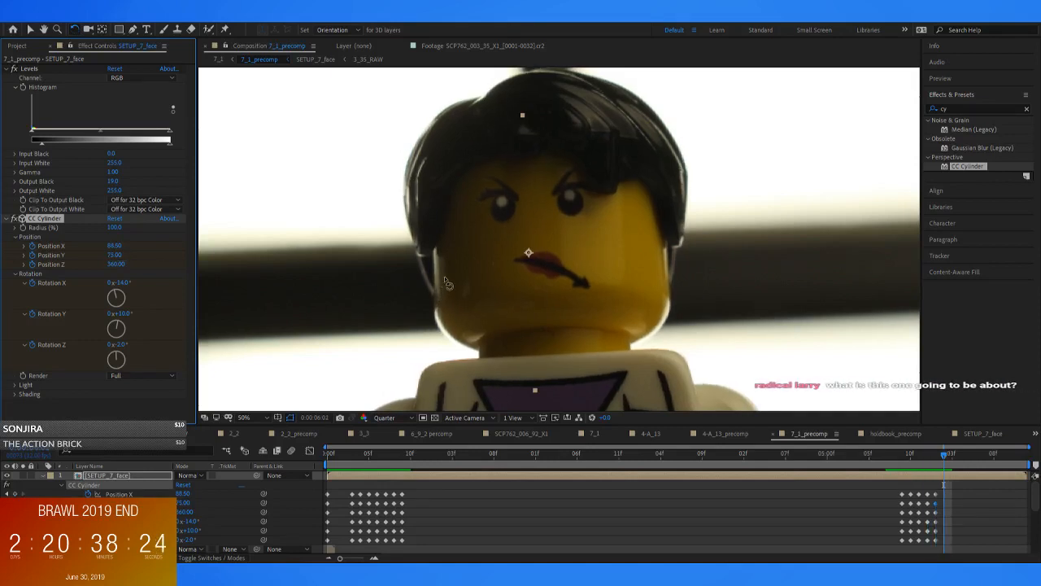
key("Page_Down")
key("Page_Down")
key("Page_Down")
key("Page_Down")
key("Page_Down")
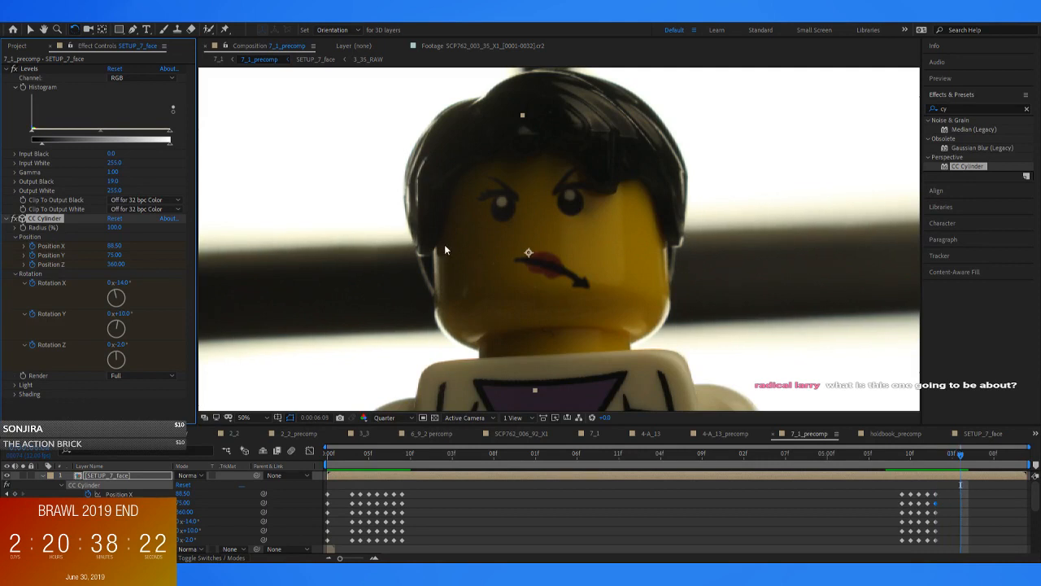
key("Page_Up")
key("Page_Up")
key("Page_Up")
key("Page_Up")
key("Page_Up")
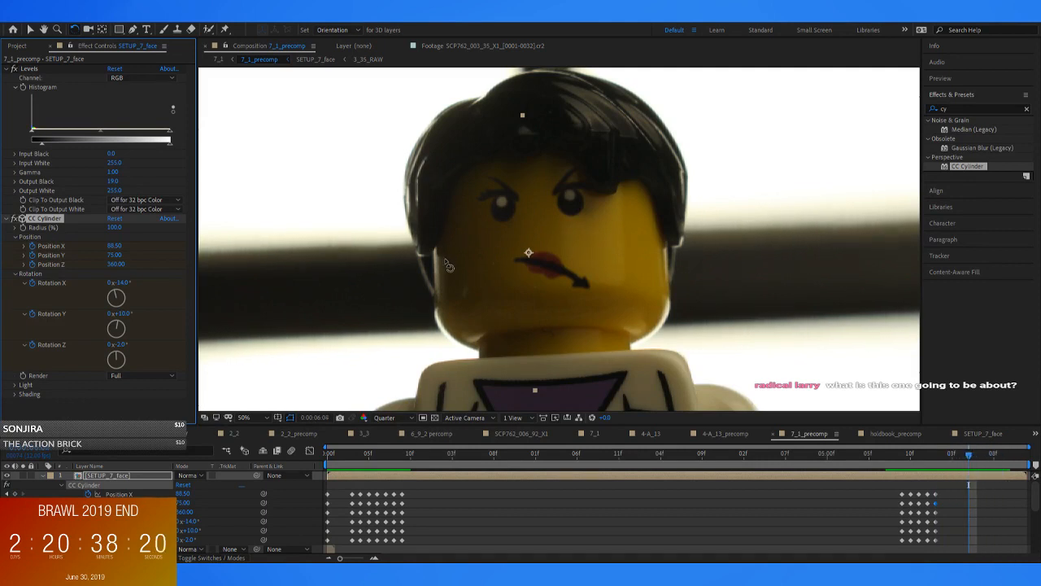
left_click(901, 453)
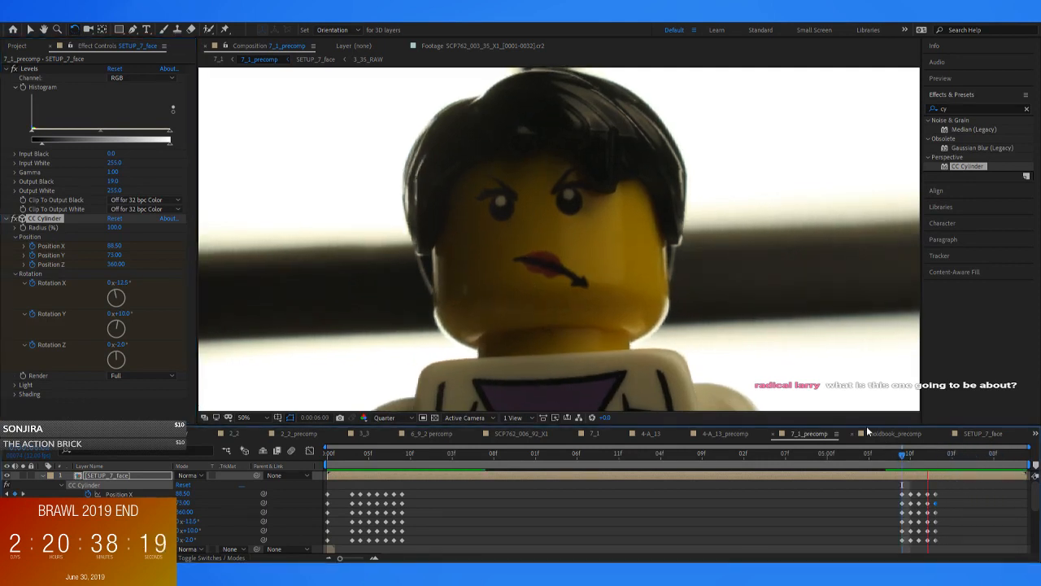
scroll(710, 309, "down", 1)
scroll(732, 344, "down", 1)
left_click(887, 460)
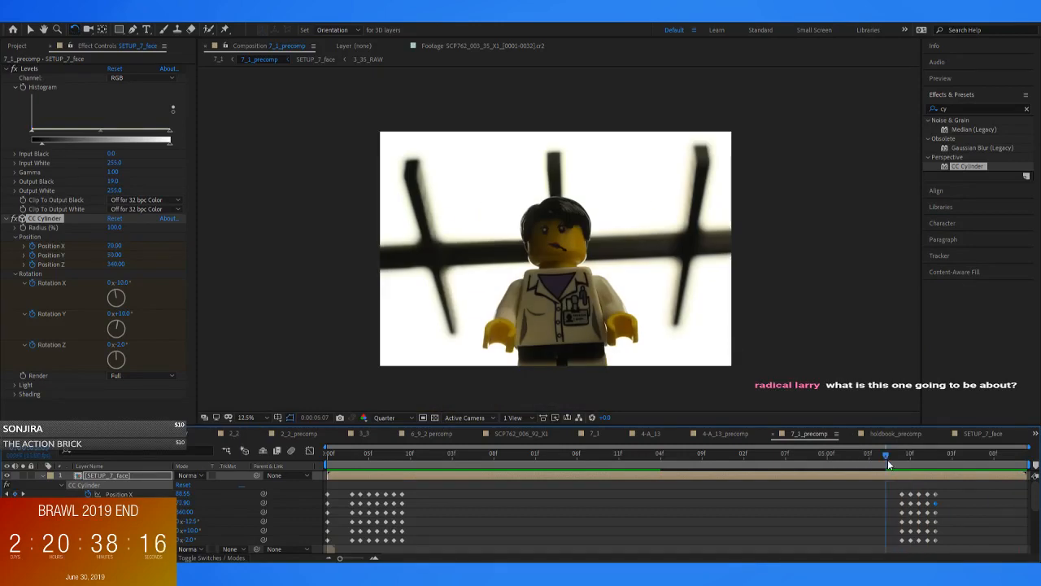
Play 7_1_precomp from the start to check the face tracking across the whole shot
left_click_drag(840, 452, 204, 446)
key("space")
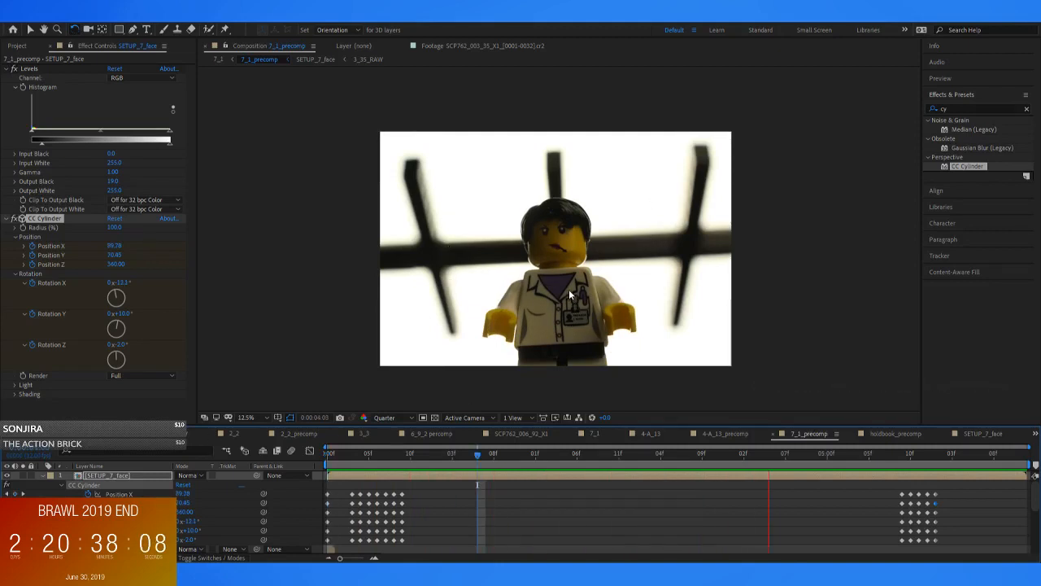
key("space")
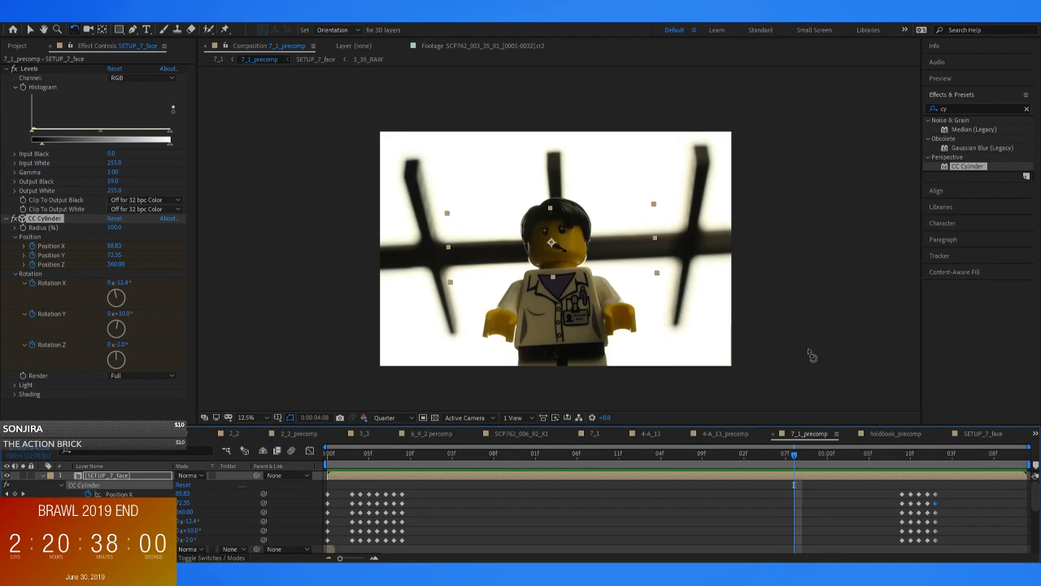
left_click(809, 490)
left_click_drag(762, 455, 477, 506)
key("space")
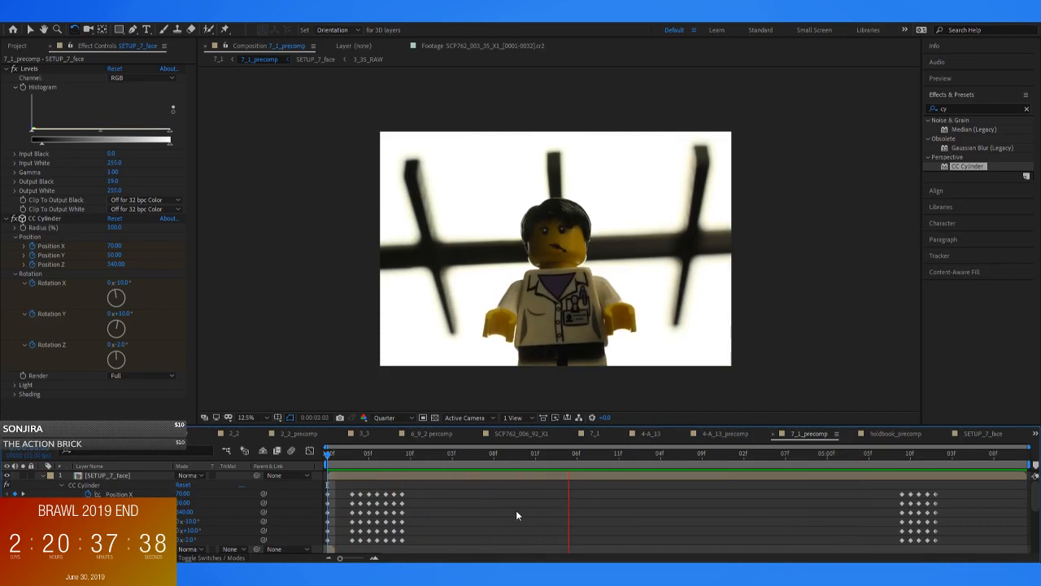
key("space")
scroll(569, 512, "down", 1)
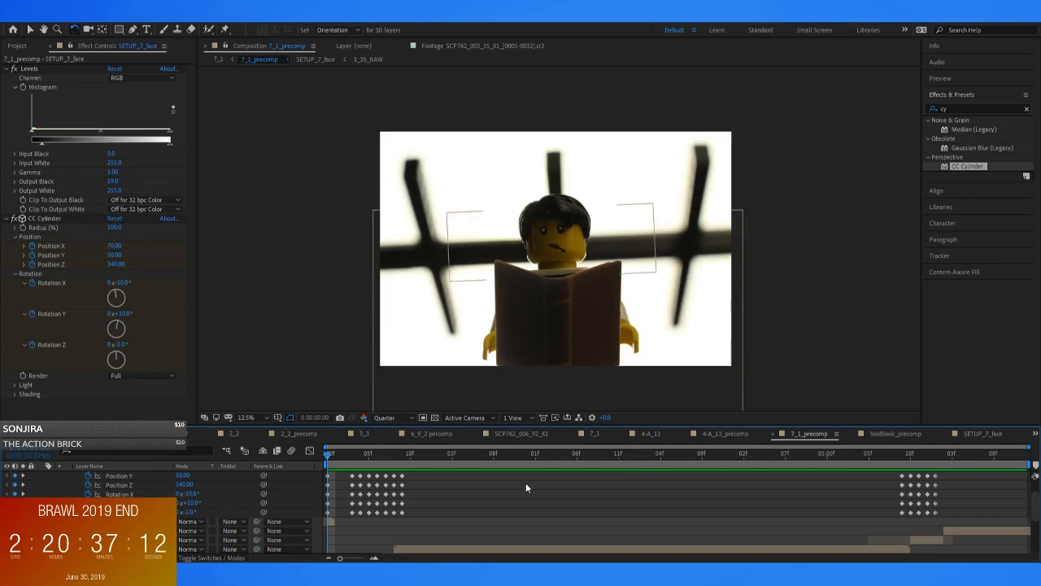
Open the SETUP_7_face composition at its first frame and show the face over the transparency grid
scroll(313, 474, "up", 2)
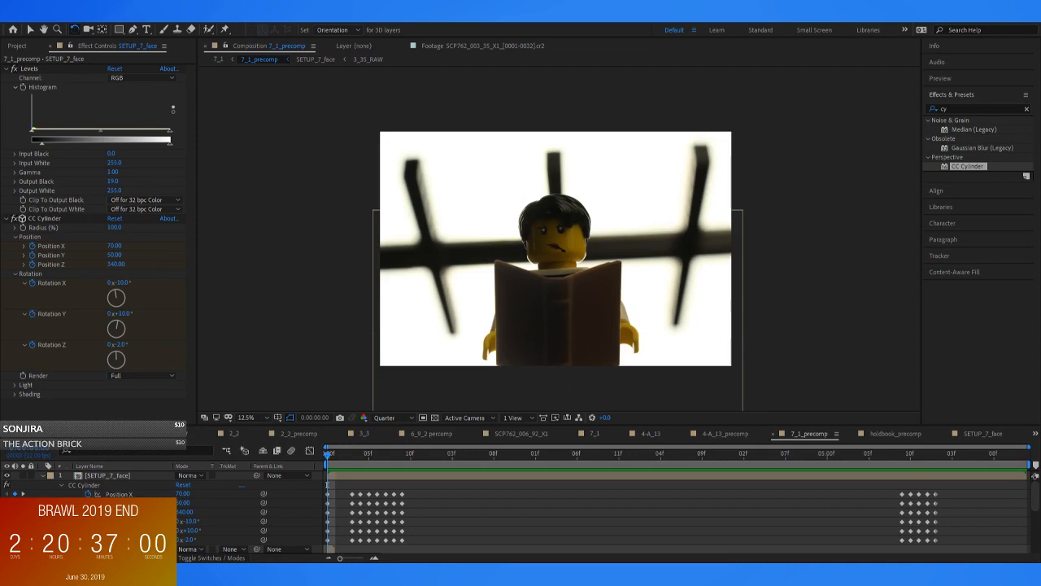
double_click(345, 476)
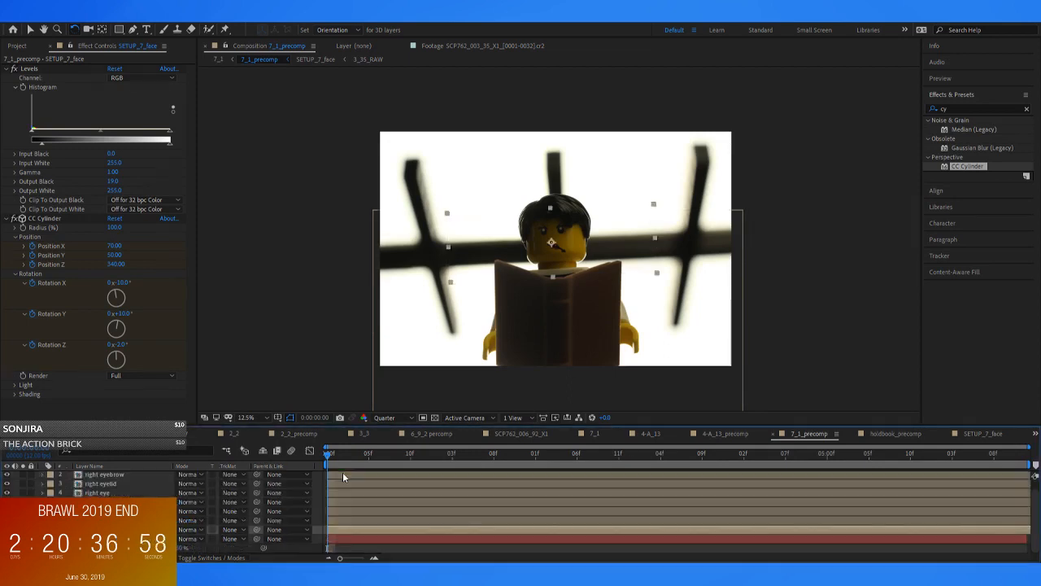
left_click(435, 418)
left_click(482, 209)
left_click_drag(480, 205, 461, 358)
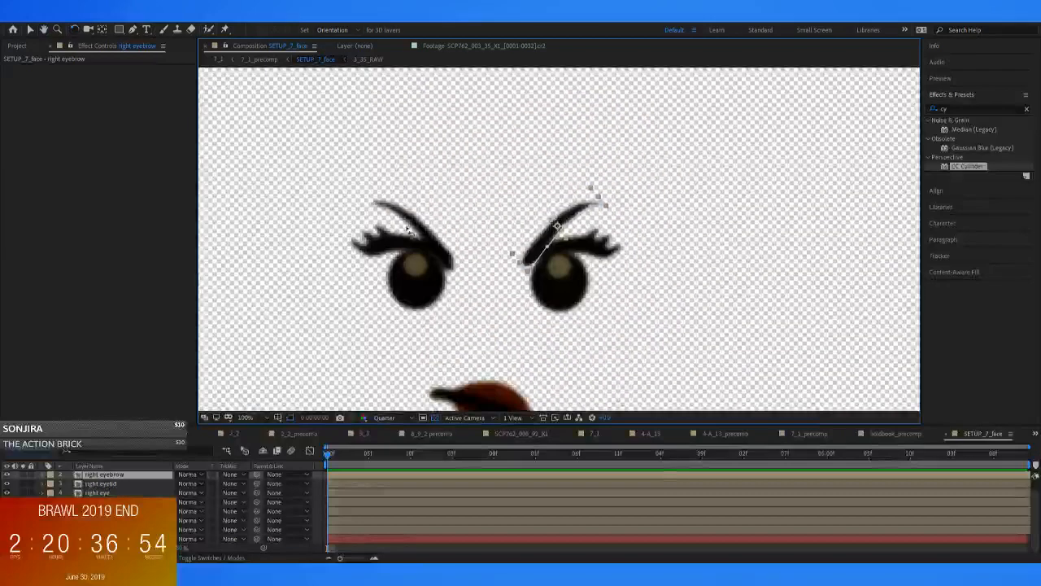
Move the left eyebrow layer directly beneath the right eyebrow layer in the SETUP_7_face stack
left_click(527, 358)
key("v")
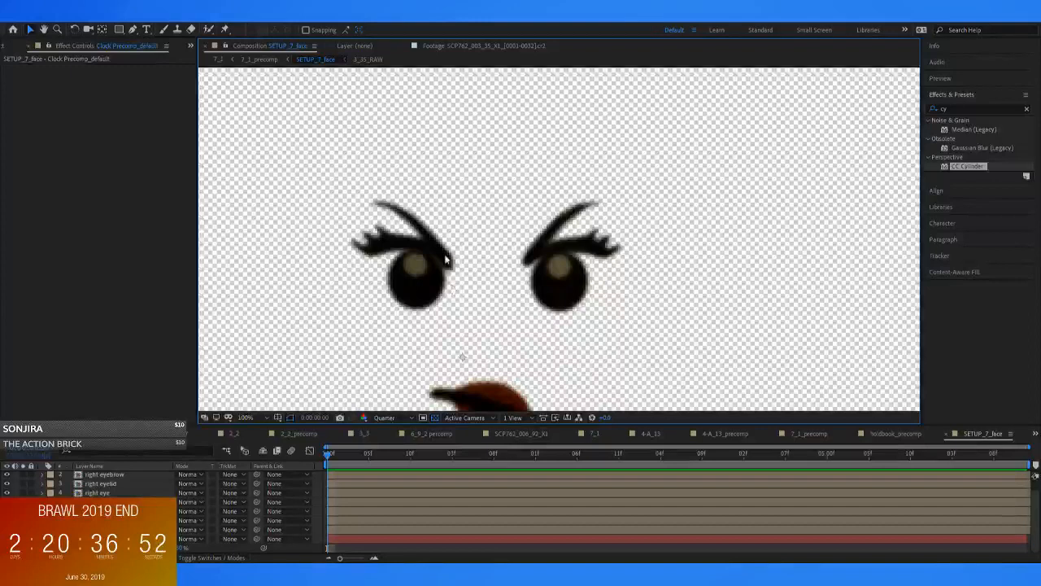
scroll(163, 504, "up", 1)
left_click(104, 484)
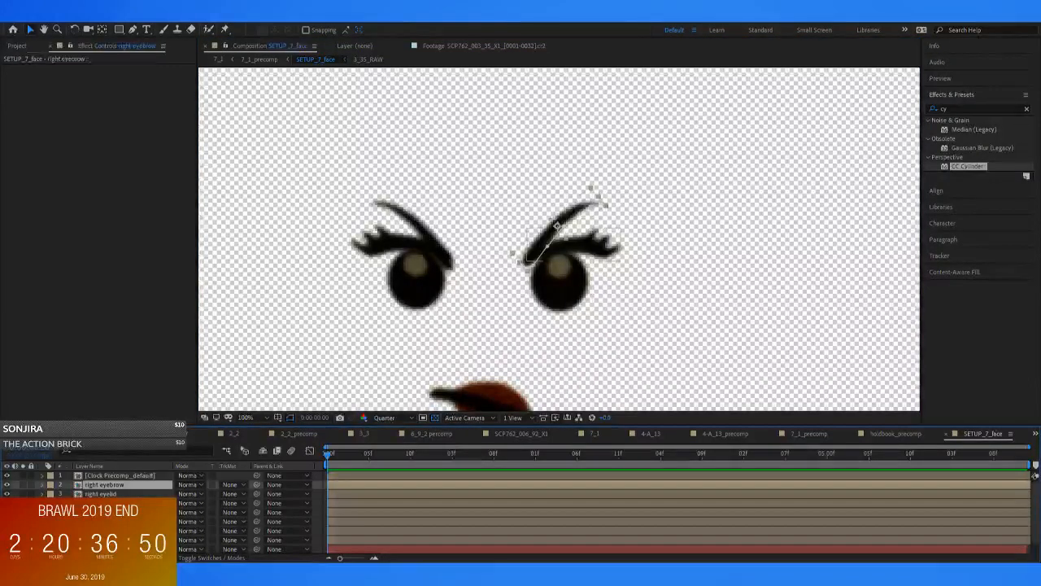
left_click_drag(105, 513, 104, 490)
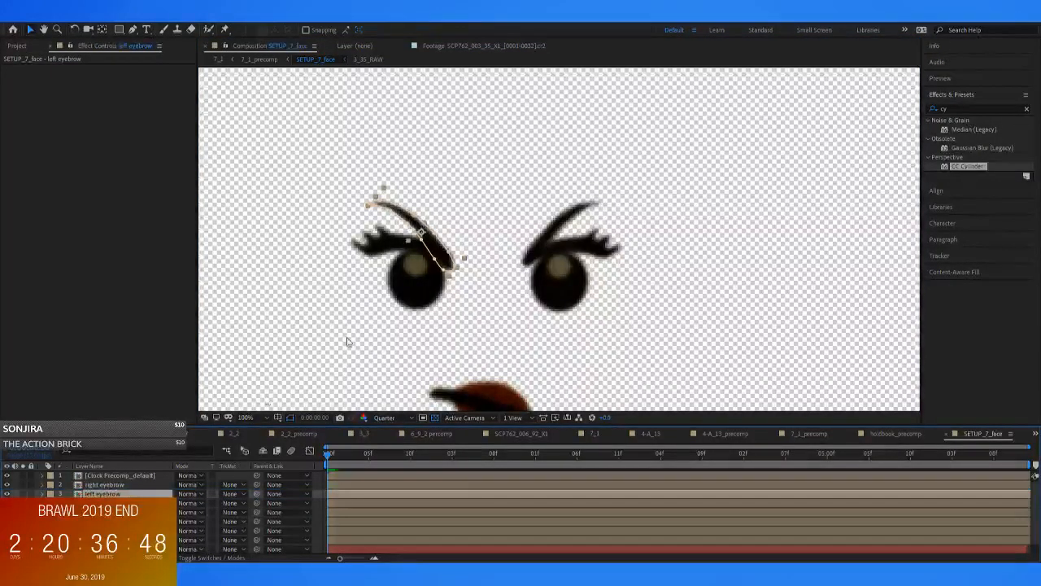
Rotate the left eyebrow so its inner end rises into a relaxed, gently arched pose above the eyelid
key("w")
left_click_drag(447, 274, 451, 218)
key("v")
left_click(548, 240)
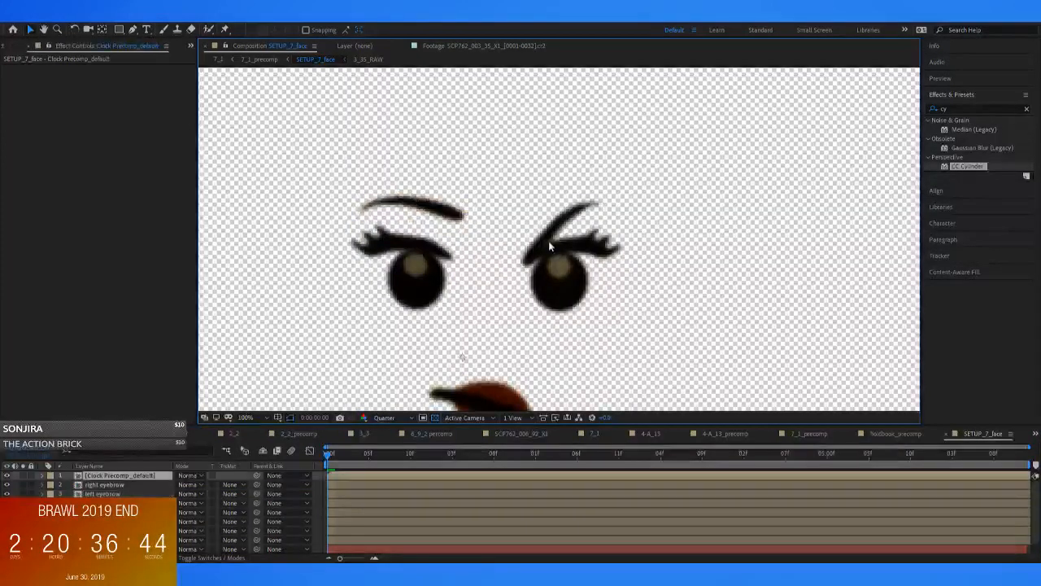
Rotate the right eyebrow to a flatter slant, with its inner end still lower than its outer end
left_click(581, 210)
key("w")
left_click_drag(580, 215, 587, 225)
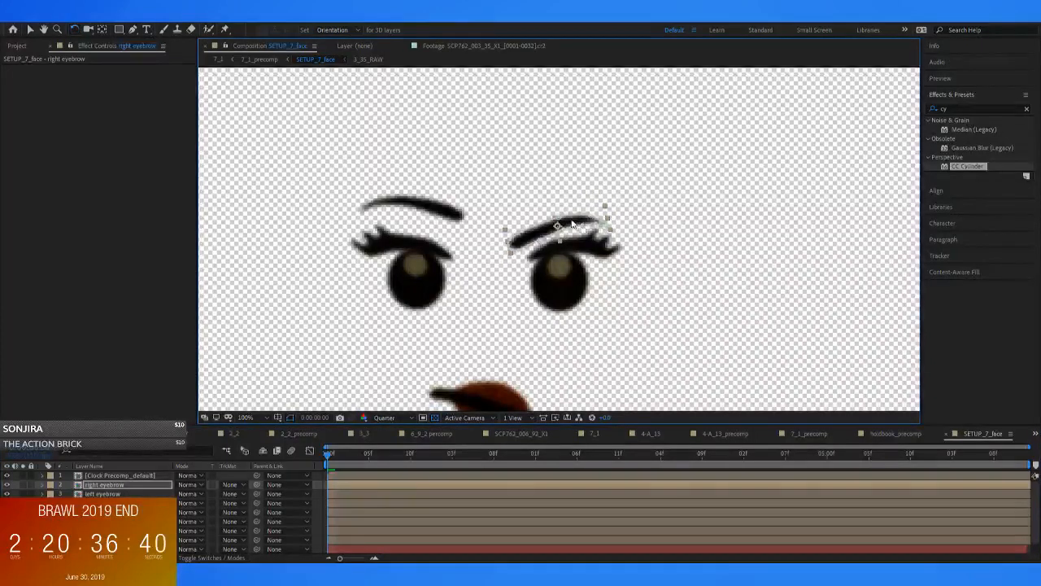
key("v")
Raise both eyebrows slightly above the eyelids, keeping the left one higher than the right
key("comma")
key("comma")
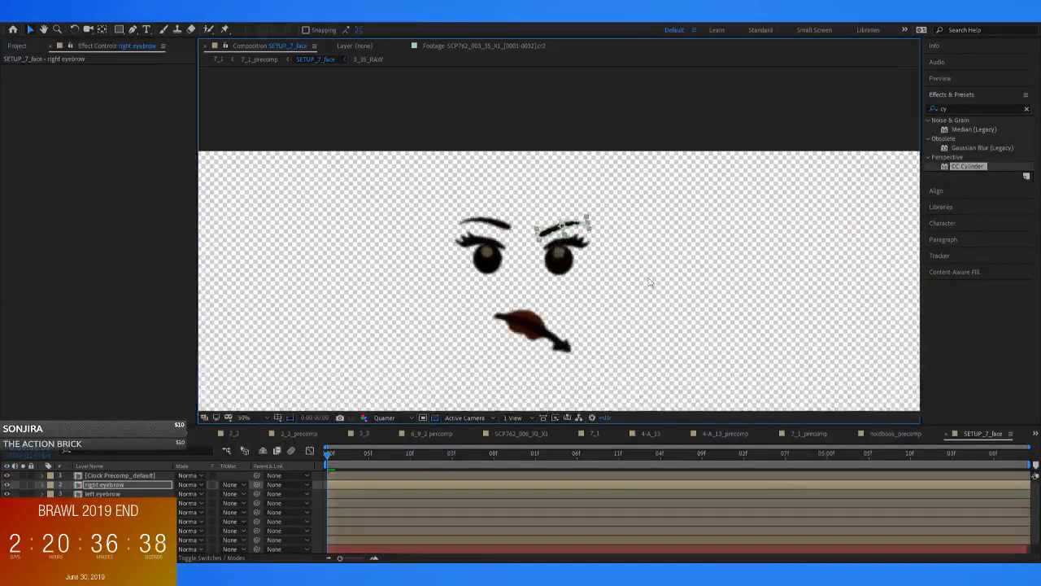
key("period")
left_click(441, 210)
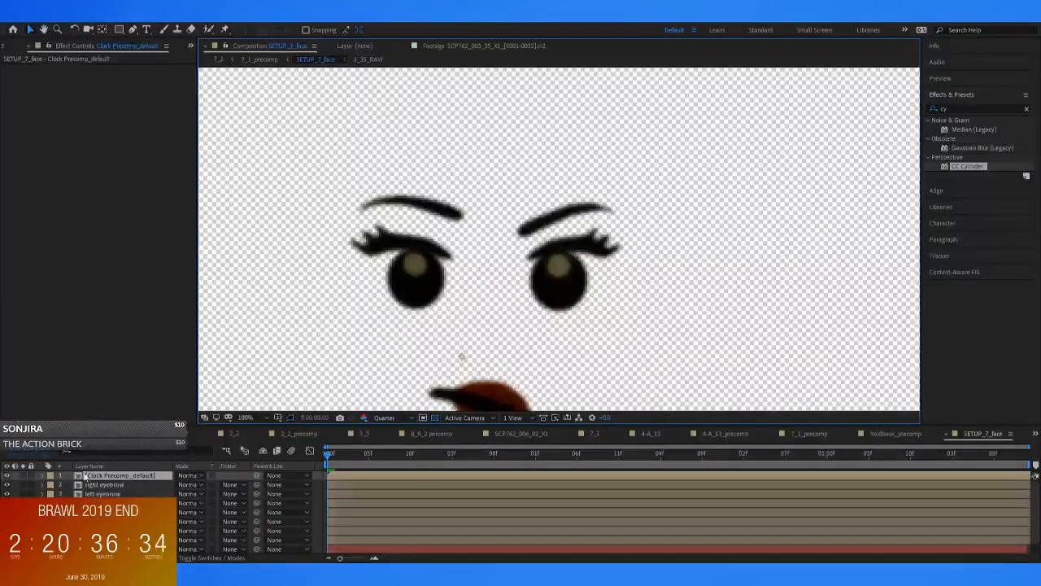
left_click(442, 211)
left_click_drag(441, 211, 440, 200)
key("comma")
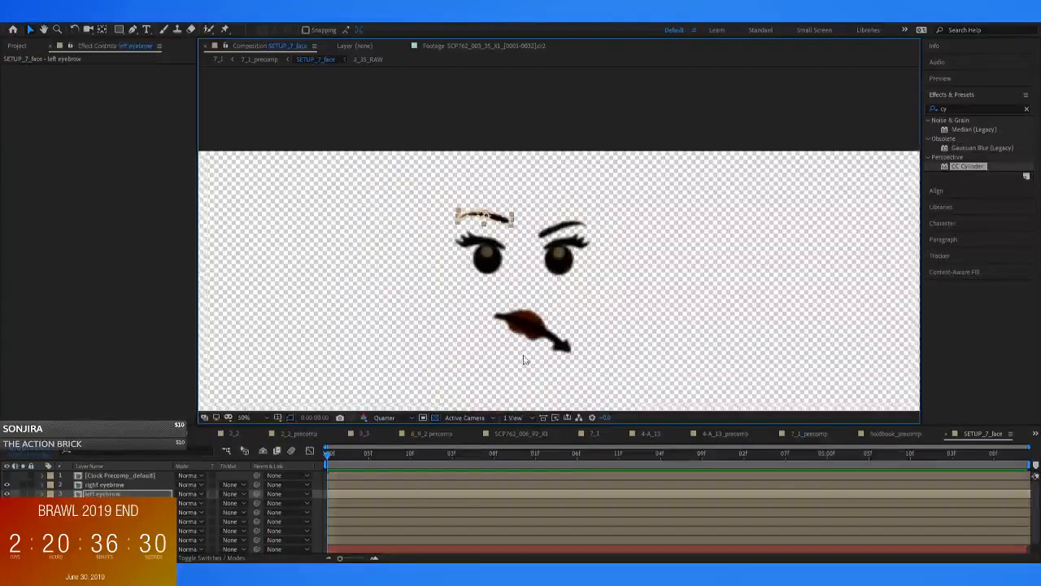
Rotate the mouth into a smirk, with its arrow-shaped corner raised beneath the left eye
left_click(522, 330)
key("w")
left_click_drag(558, 342, 530, 329)
key("v")
left_click(397, 115)
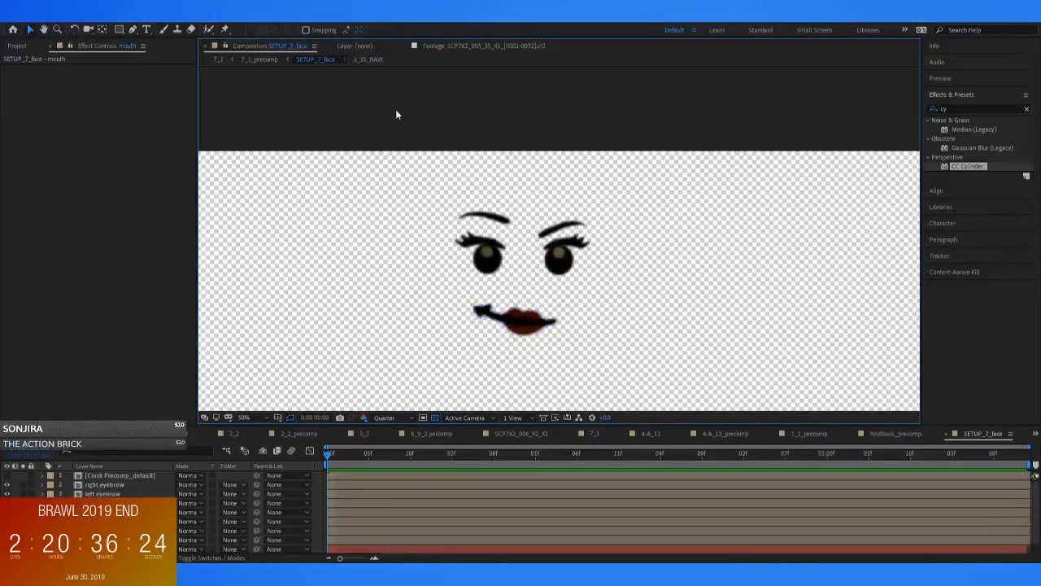
Preview the new facial expression on the minifigure in 7_1_precomp, starting from the first frame
left_click(253, 61)
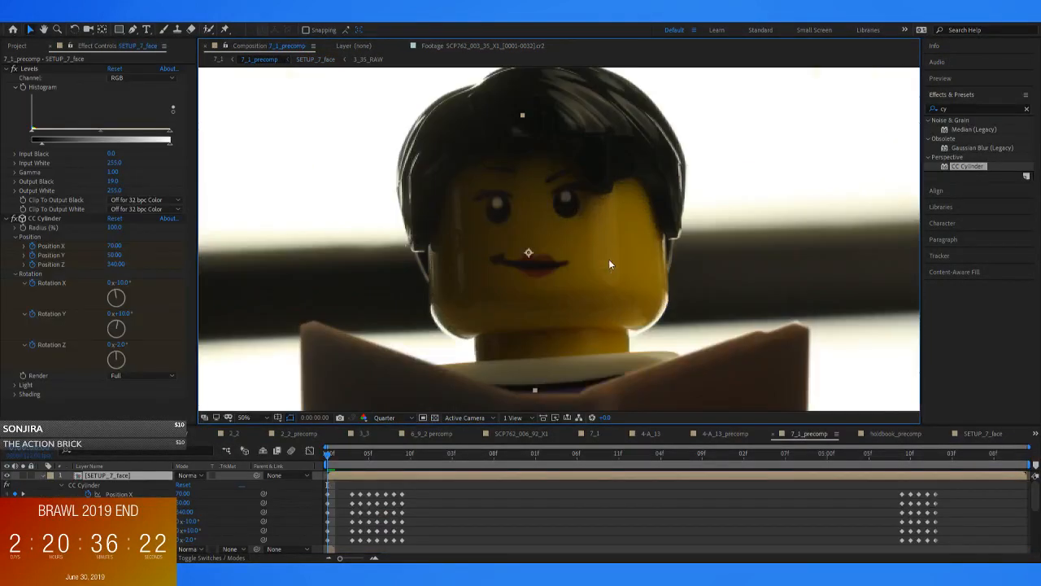
key("space")
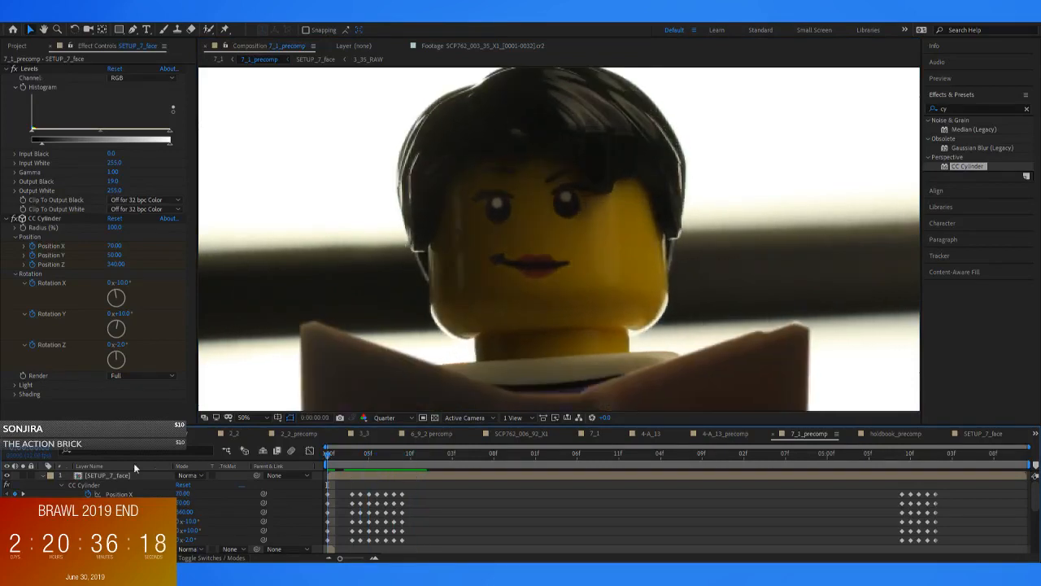
left_click(329, 467)
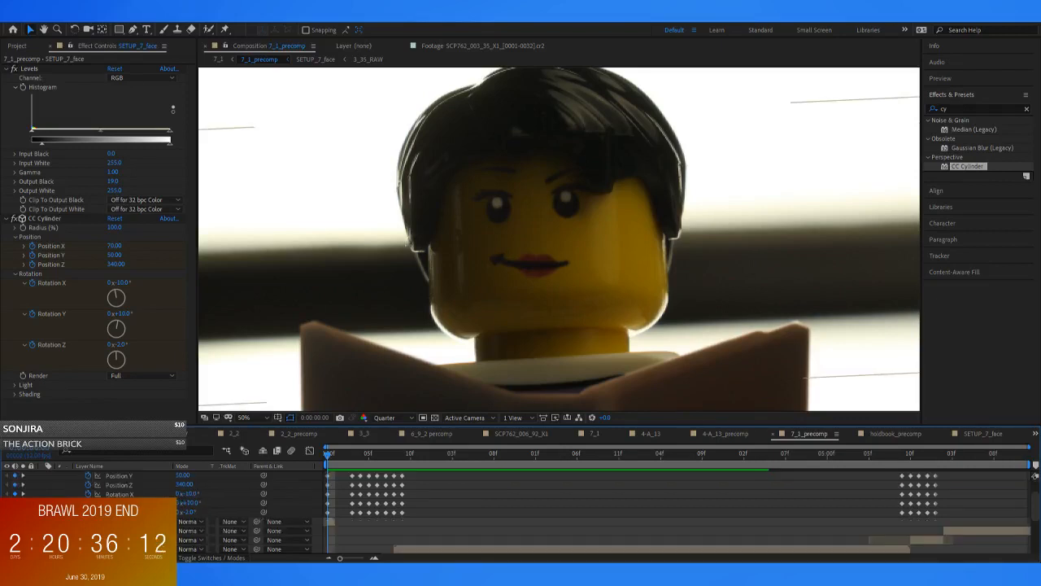
Move the SETUP_7_face layer below the holdbook layer and make raisebook, holdbook_precomp, lowerbook and the upper holddown layer visible
key("grave")
left_click(123, 89)
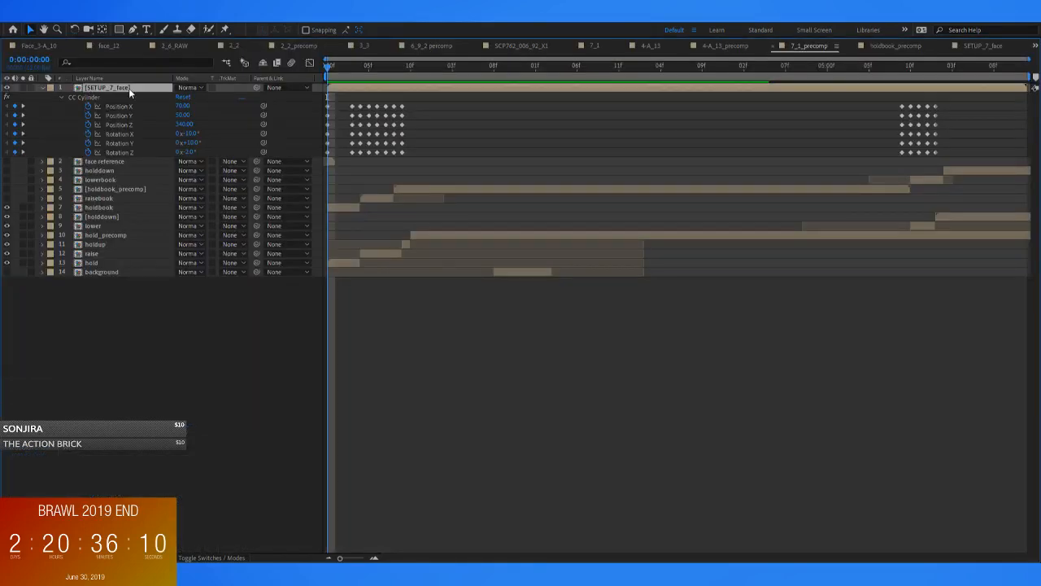
left_click_drag(123, 93, 105, 218)
left_click(7, 124)
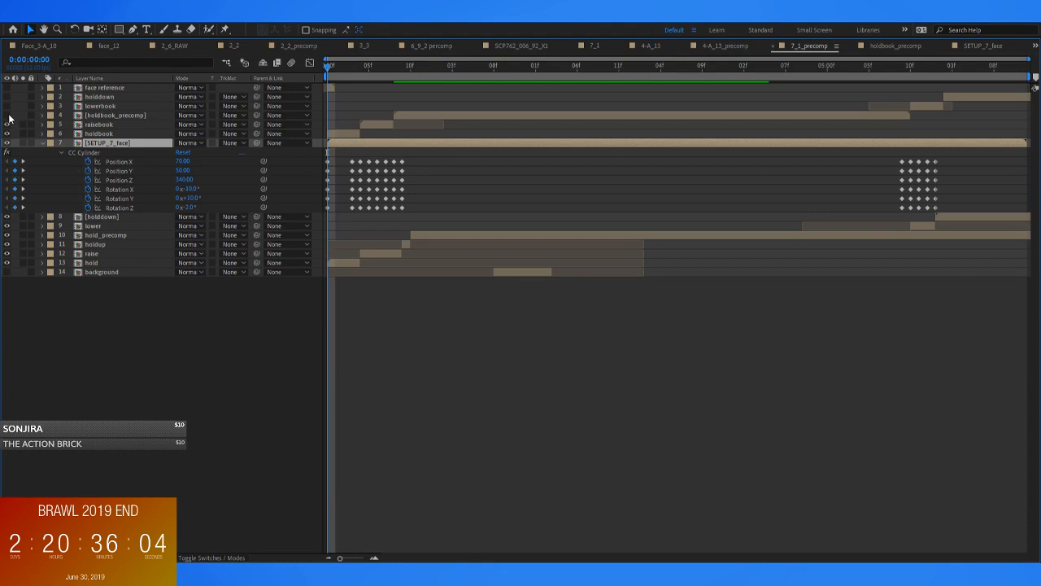
left_click(11, 115)
left_click(6, 115)
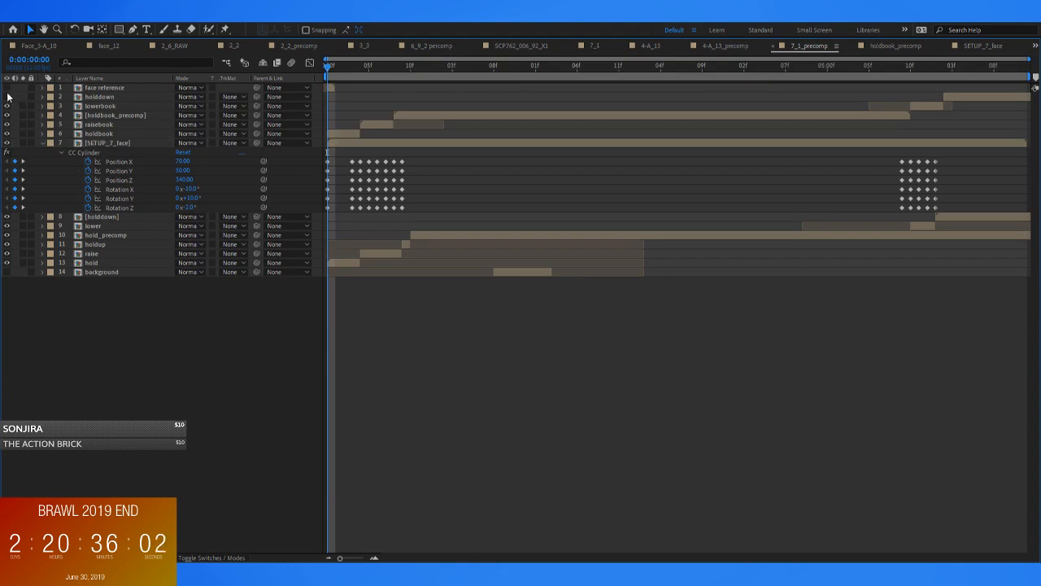
key("grave")
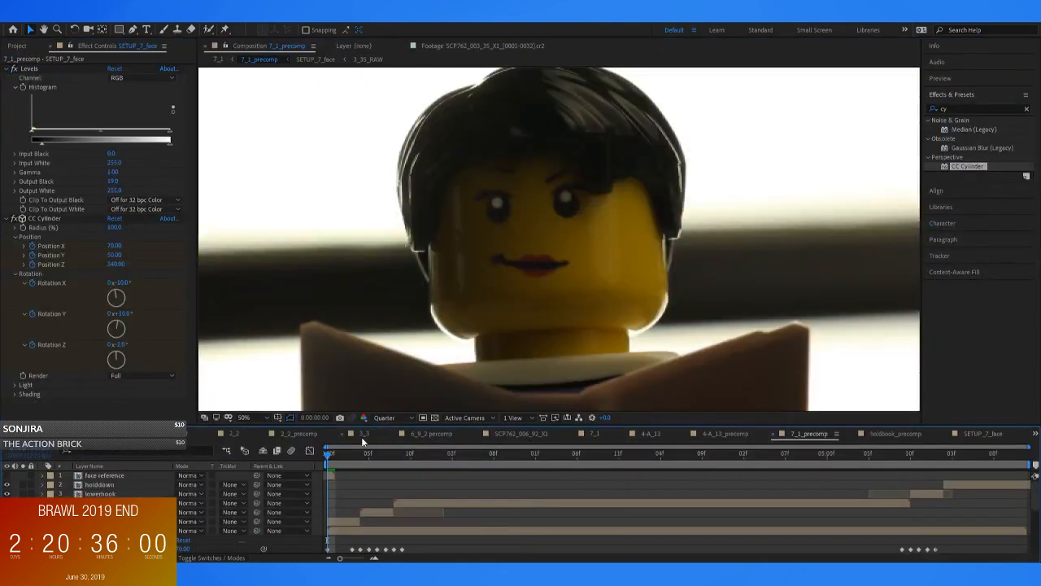
In SETUP_7_face, keyframe the right eye's mask shape at 0:00:00:08 and copy that keyframe to 0:00:00:10
left_click_drag(337, 460, 636, 496)
left_click_drag(502, 485, 395, 495)
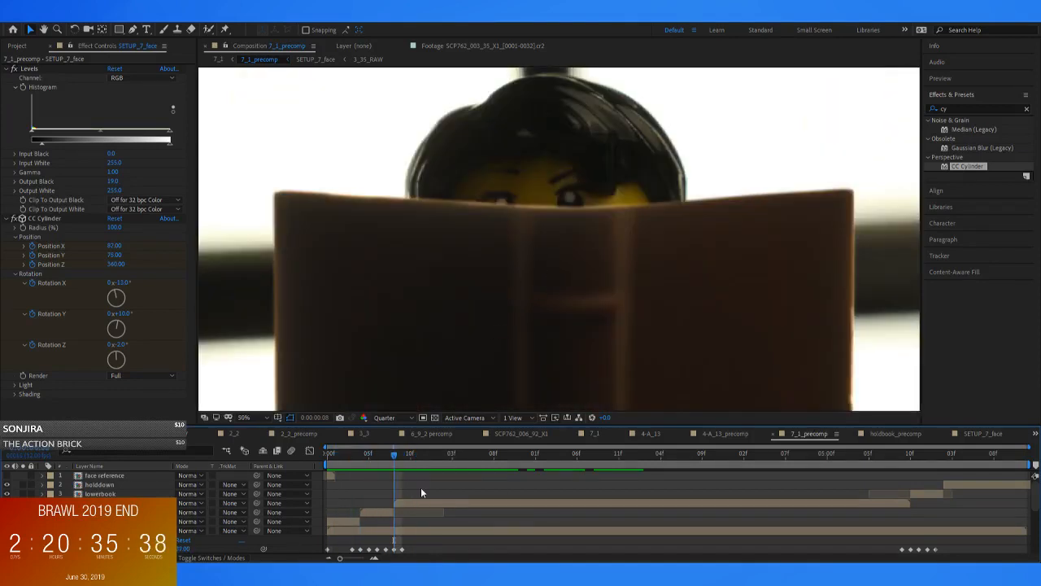
double_click(401, 531)
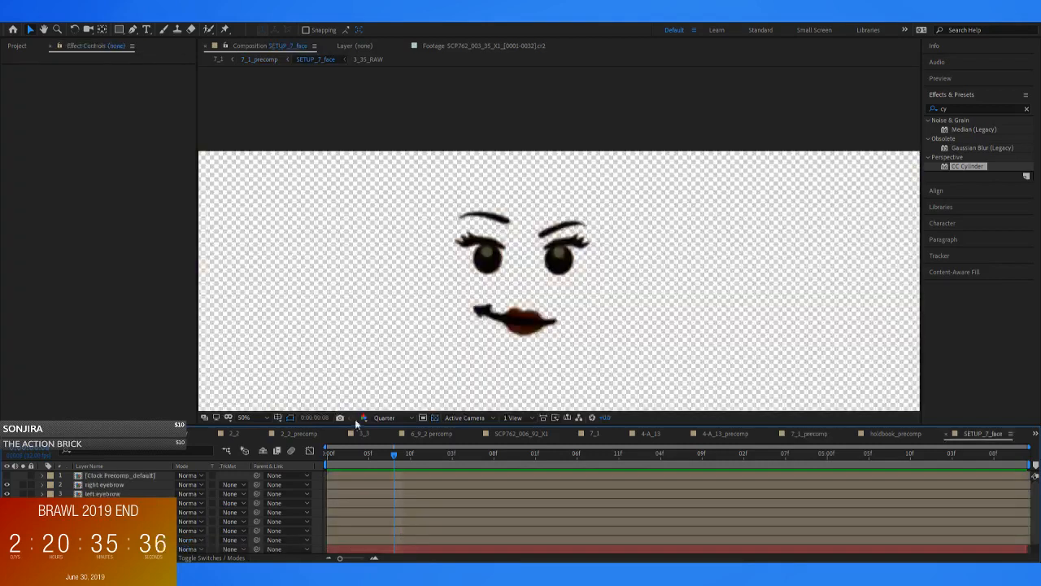
left_click(101, 512)
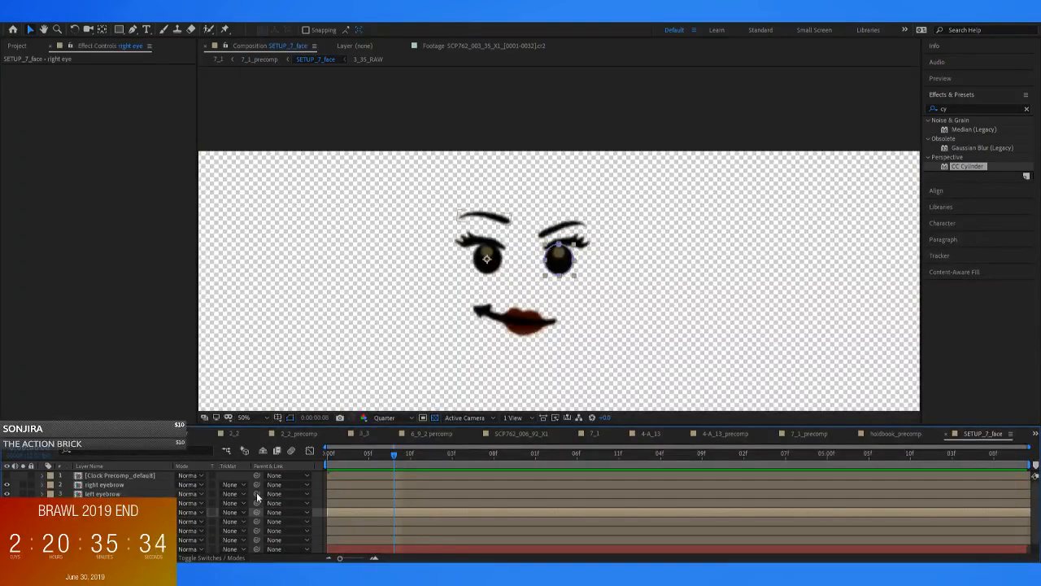
key("u")
left_click(395, 531)
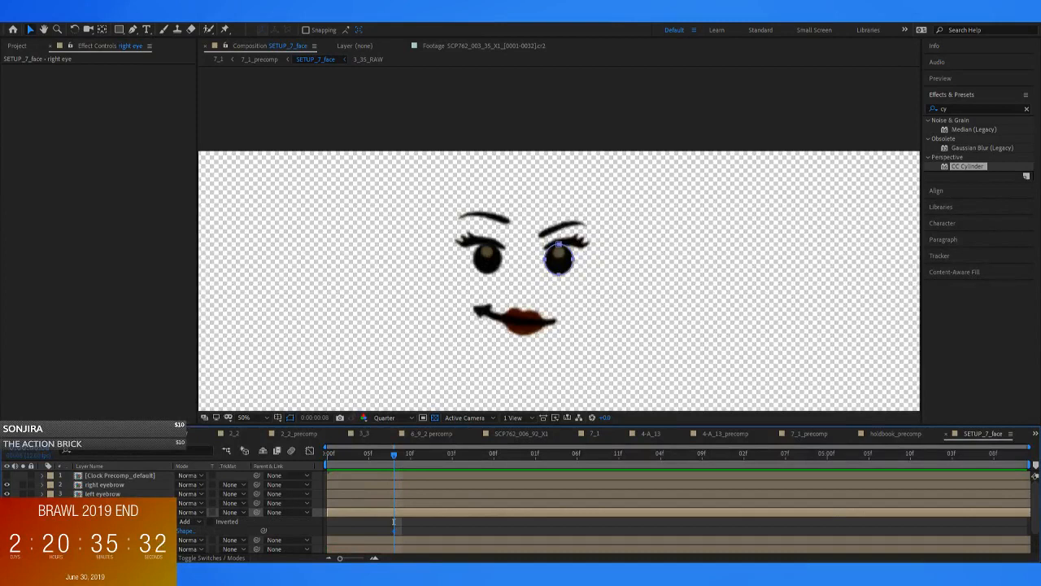
key("Page_Down")
key("Page_Down")
key("ctrl+v")
Give the left eye matching mask shape keyframes at 0:00:00:08 and 0:00:00:10
key("Page_Up")
left_click(102, 540)
scroll(102, 539, "down", 1)
left_click(102, 522)
key("u")
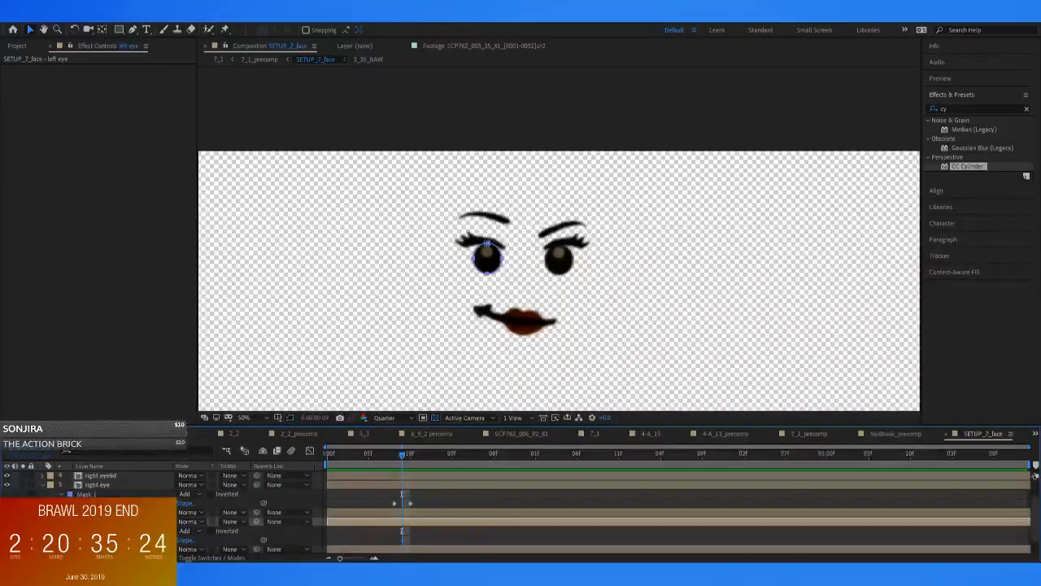
left_click(411, 457)
key("Page_Up")
At full preview resolution, squash the left eye's mask at 0:00:00:09 into a flat horizontal ellipse for the blink
key("period")
key("period")
left_click_drag(350, 294, 526, 264)
key("period")
left_click_drag(398, 217, 665, 179)
double_click(604, 176)
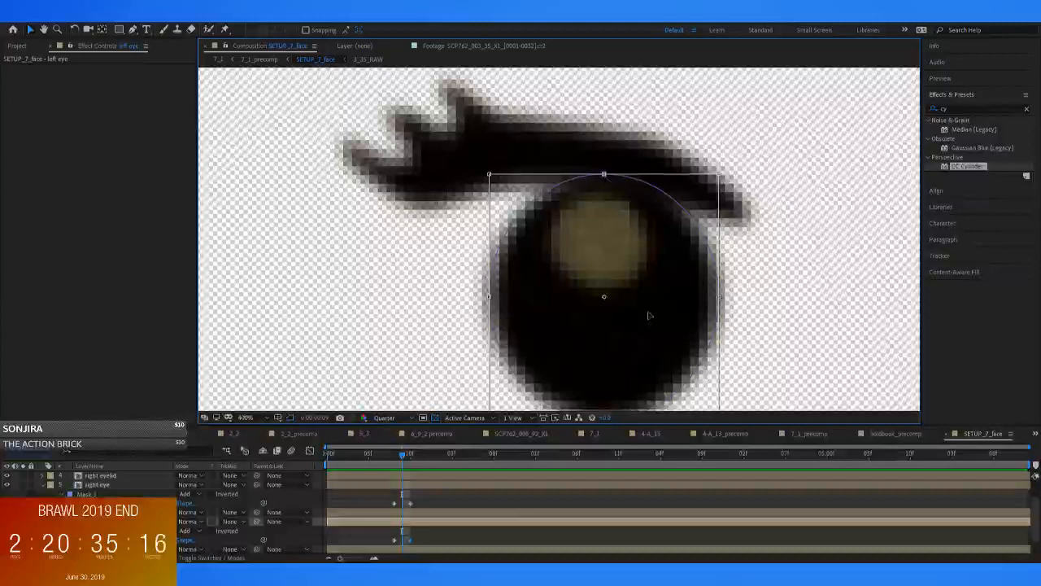
left_click_drag(650, 312, 636, 197)
left_click(400, 449)
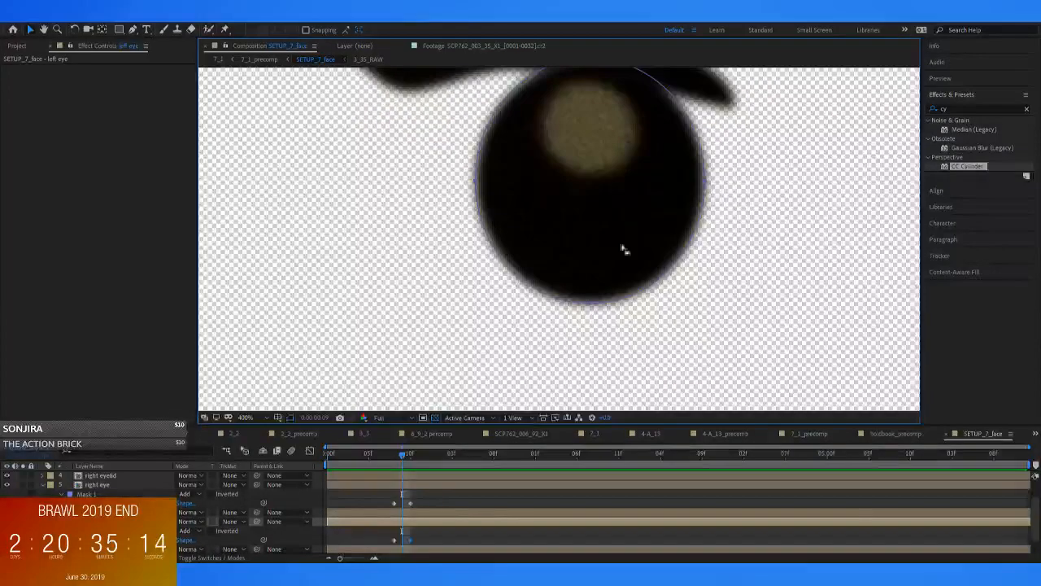
double_click(589, 304)
left_click_drag(622, 185, 607, 240)
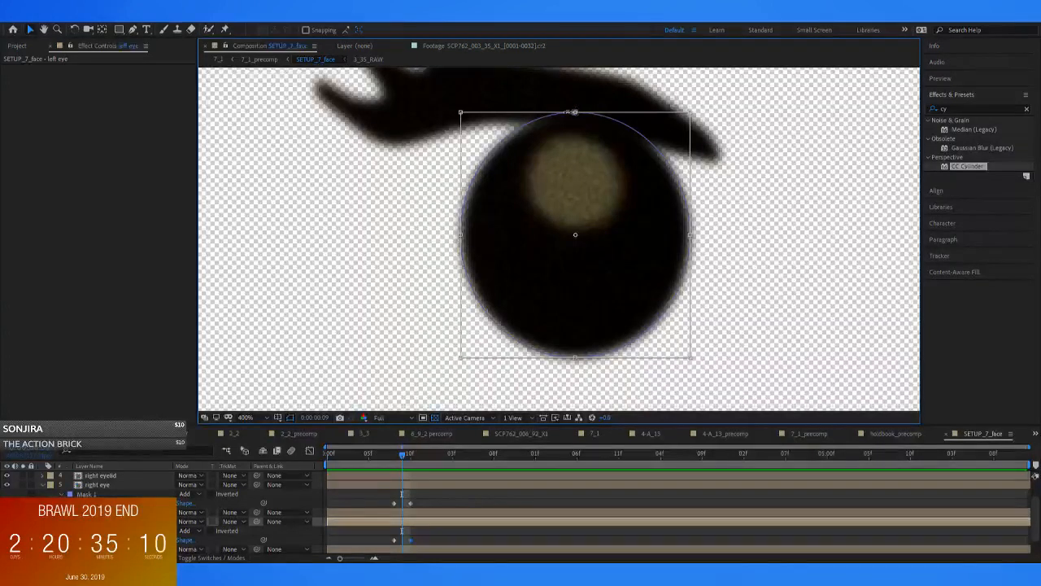
left_click_drag(575, 119, 576, 256)
left_click_drag(581, 303, 581, 269)
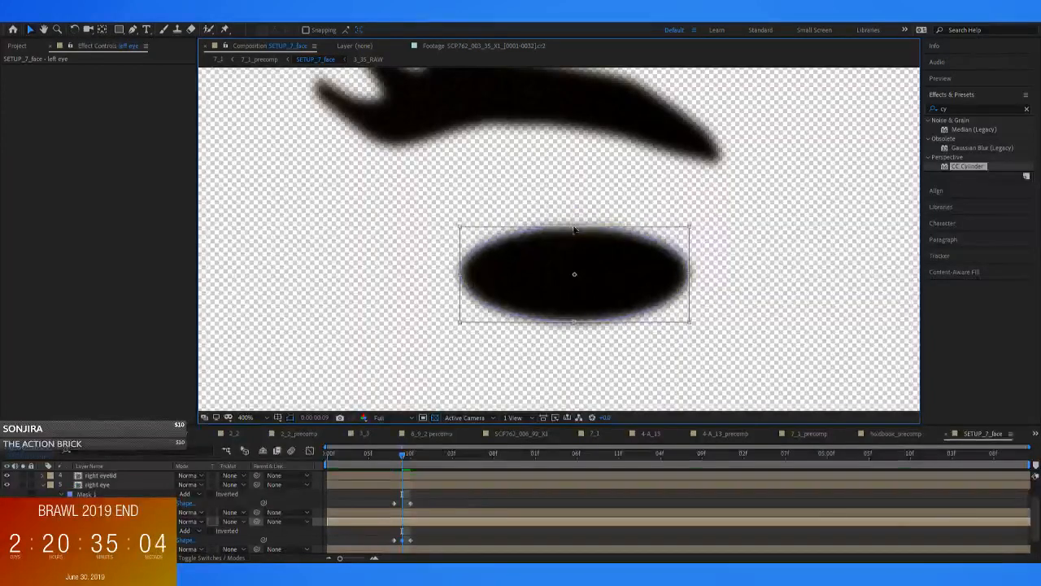
Squash the right eye's mask at 0:00:00:09 into a matching flat ellipse
left_click_drag(588, 263, 253, 254)
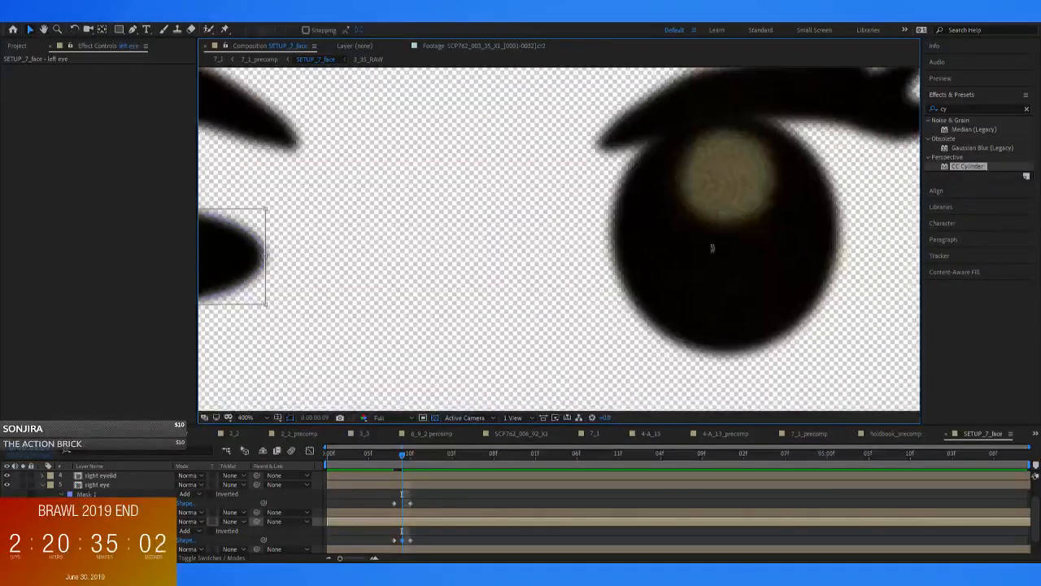
left_click(631, 272)
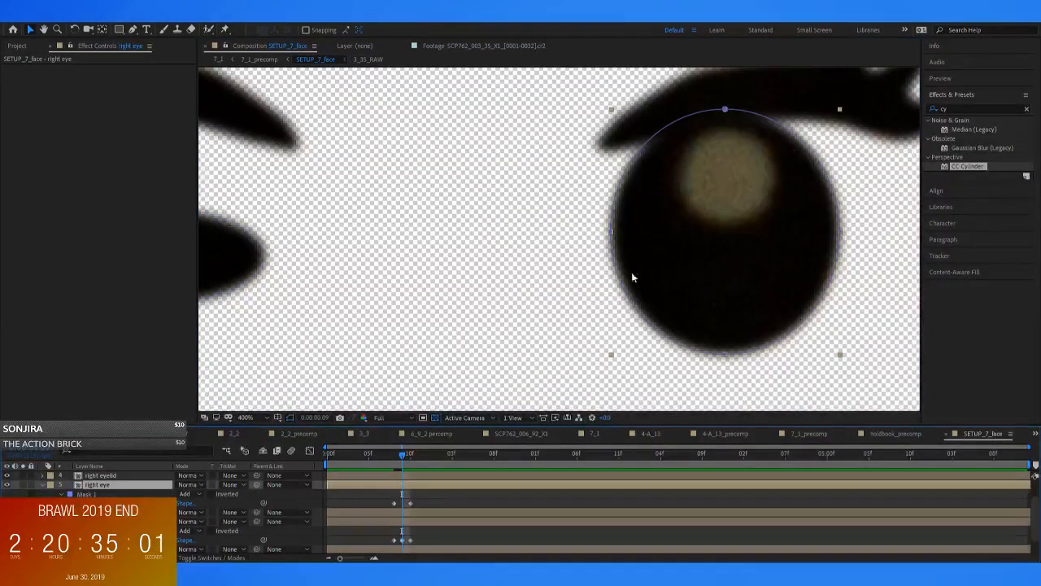
double_click(725, 111)
left_click_drag(725, 110, 725, 245)
left_click_drag(742, 290, 741, 258)
Check the blink frames up to 0:00:00:10 on the minifigure behind the book in 7_1_precomp
mouse_move(410, 460)
left_mouse_down()
mouse_move(390, 460)
mouse_move(402, 461)
left_mouse_up()
left_click(258, 59)
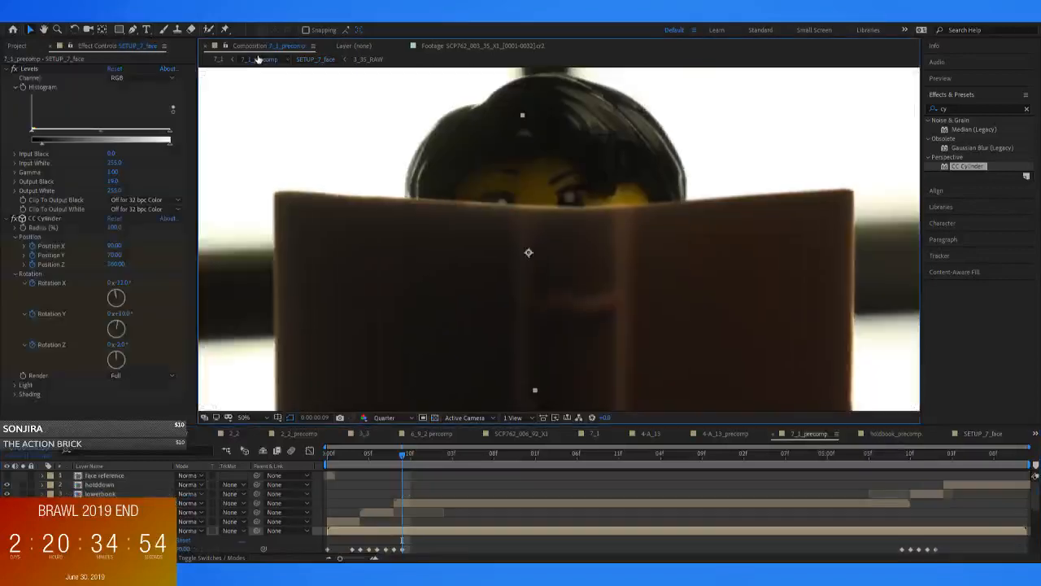
mouse_move(397, 454)
left_mouse_down()
mouse_move(382, 457)
mouse_move(412, 457)
left_mouse_up()
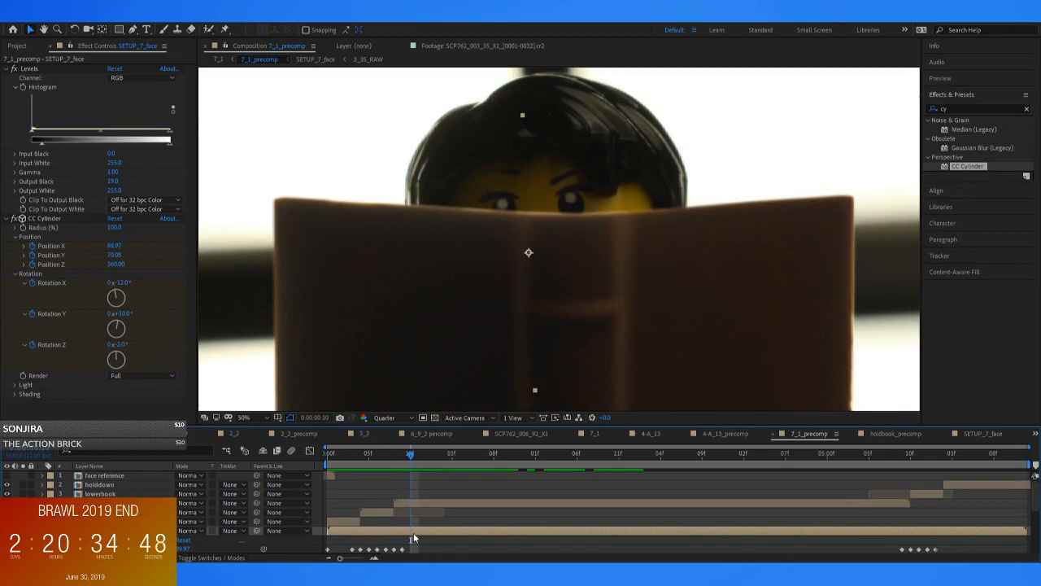
In SETUP_7_face, give the right eye position keyframes at 0:00:00:08, 0:00:00:09 and 0:00:00:10
double_click(413, 531)
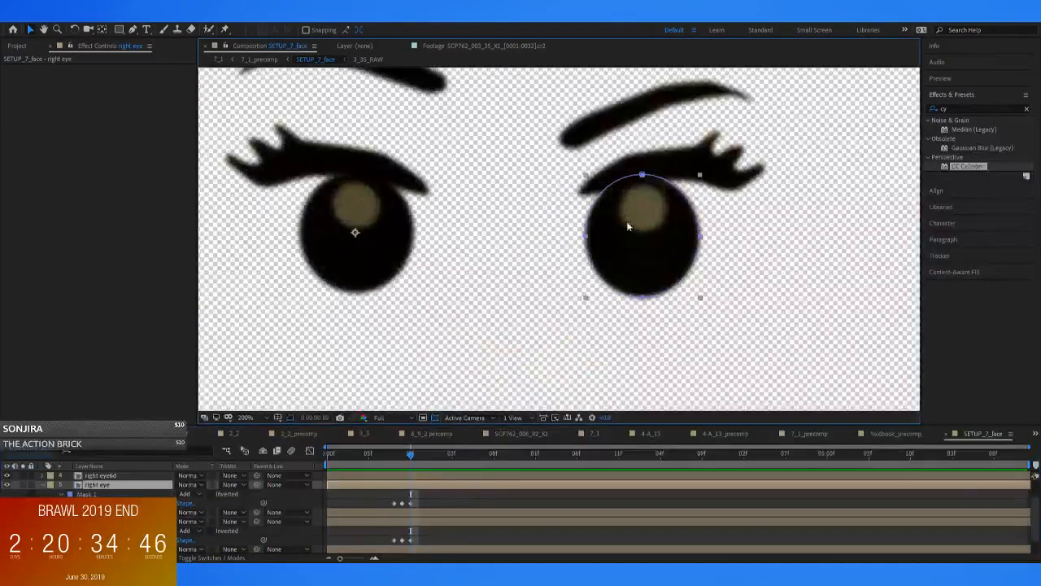
scroll(609, 267, "down", 4)
scroll(608, 266, "up", 4)
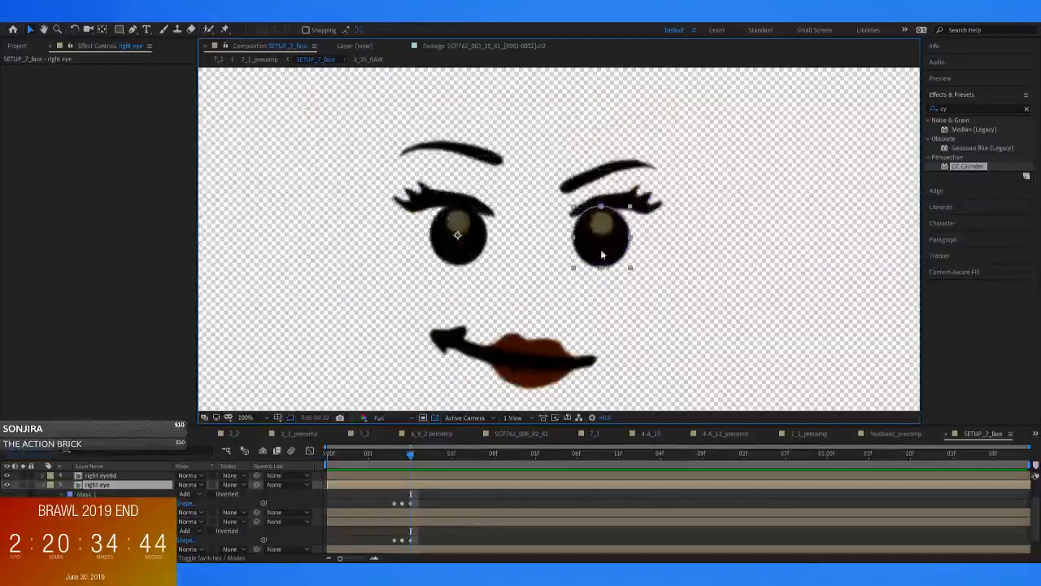
left_click_drag(602, 222, 540, 150)
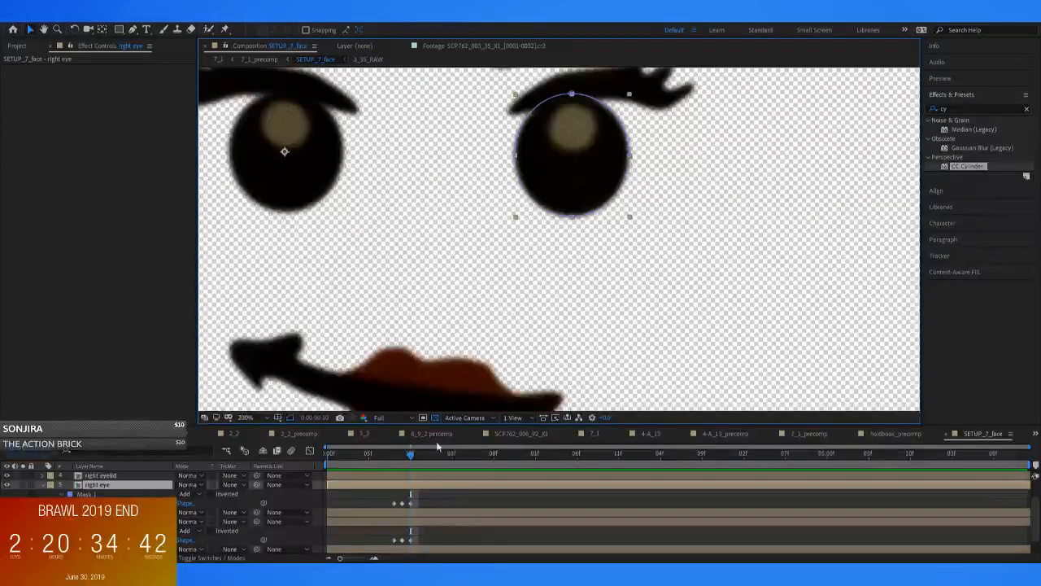
key("p")
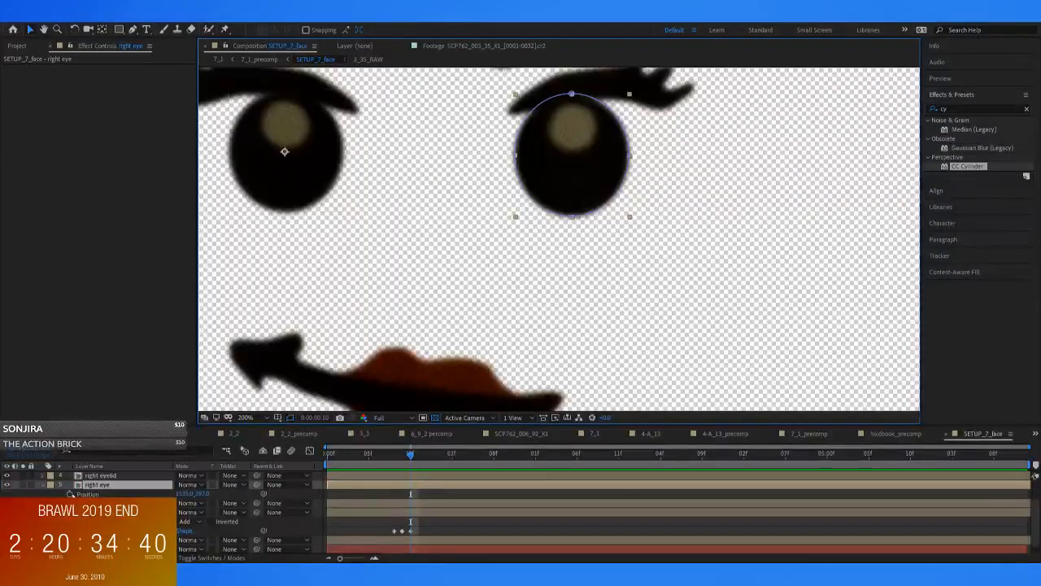
left_click(69, 494)
left_click(392, 457)
left_click(15, 494)
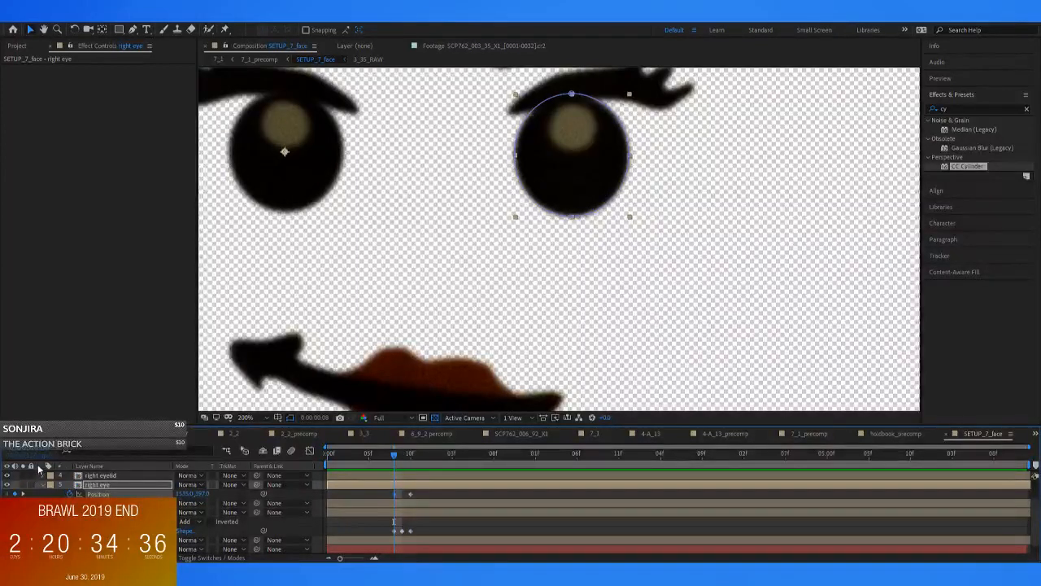
key("Page_Down")
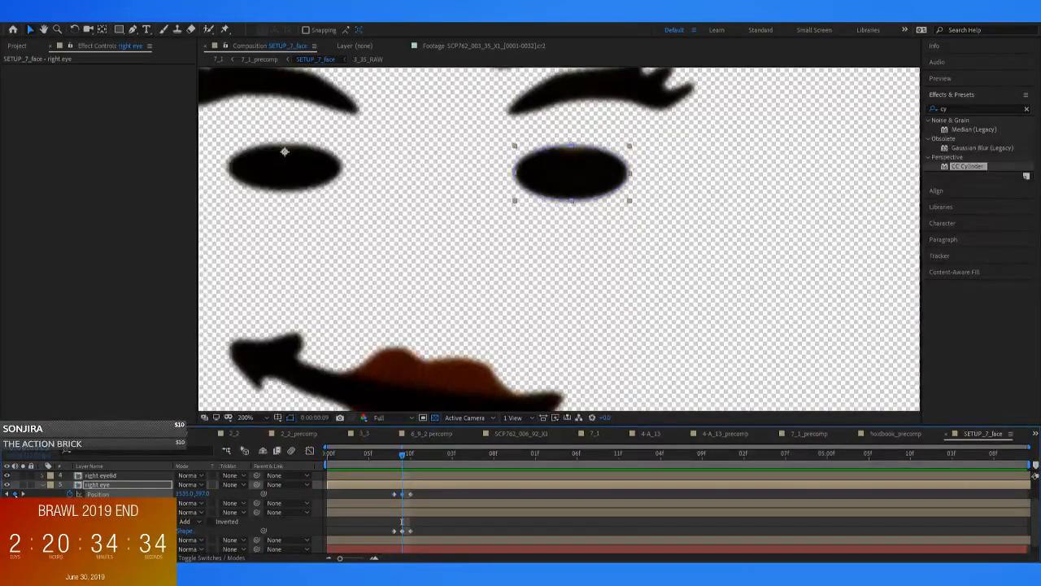
Lower the right eye at 0:00:00:10 and compare it with the squashed eye at 0:00:00:09
key("Page_Down")
left_click_drag(570, 173, 571, 218)
key("Page_Up")
key("Page_Down")
key("Page_Up")
key("Page_Down")
key("Page_Up")
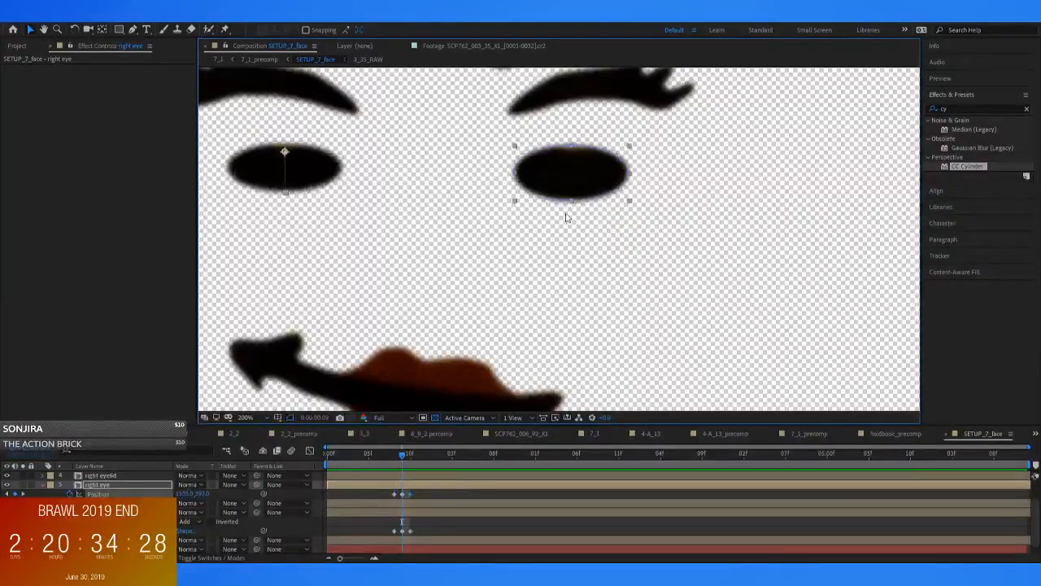
key("Page_Down")
key("Page_Up")
Keyframe the left eye's position at 0:00:00:08 and 0:00:00:09, and lower it at 0:00:00:10 level with the right eye
left_click(409, 518)
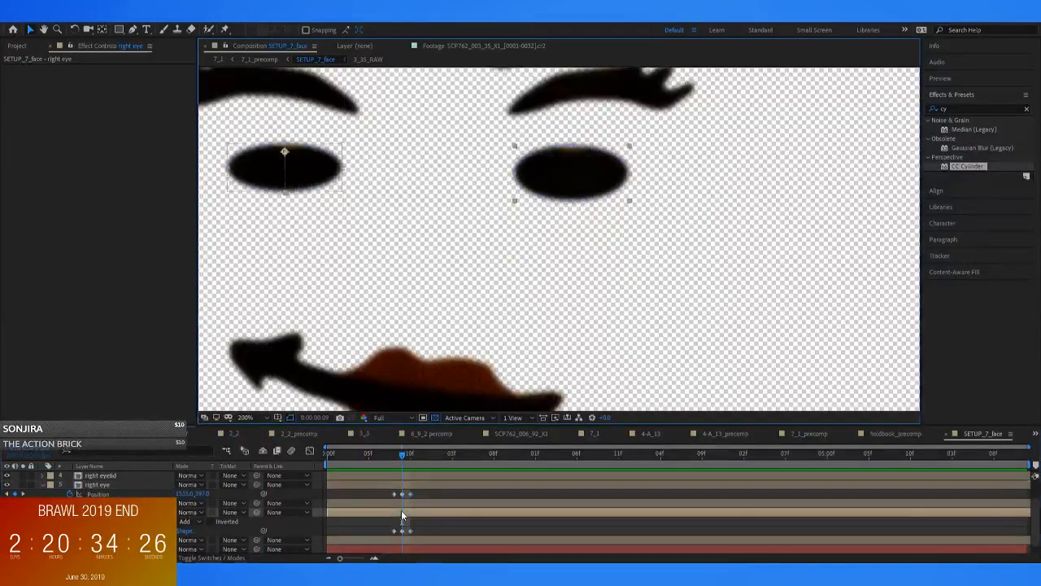
left_click_drag(398, 454, 394, 461)
key("p")
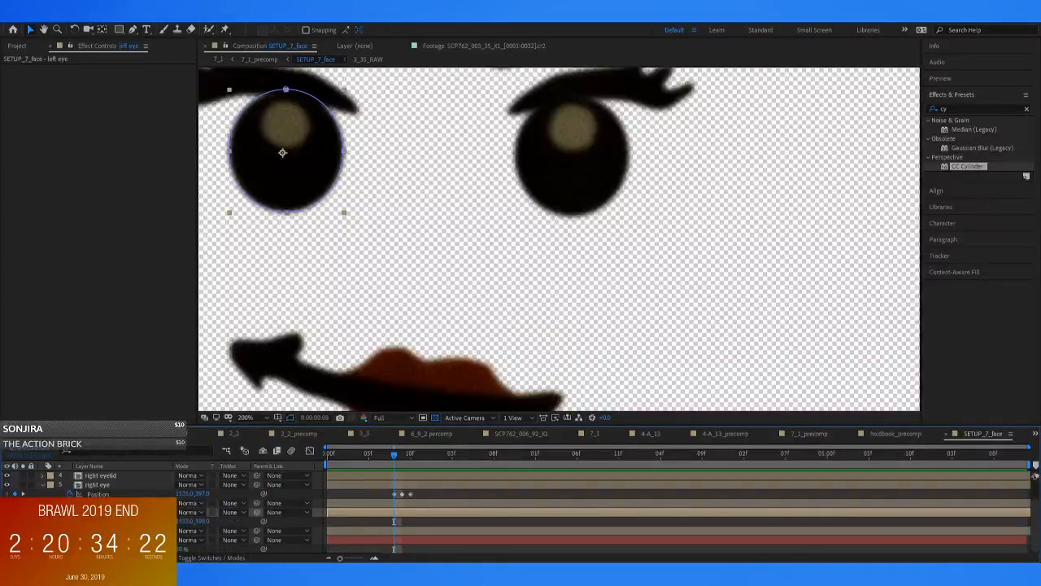
key("Page_Down")
key("Page_Down")
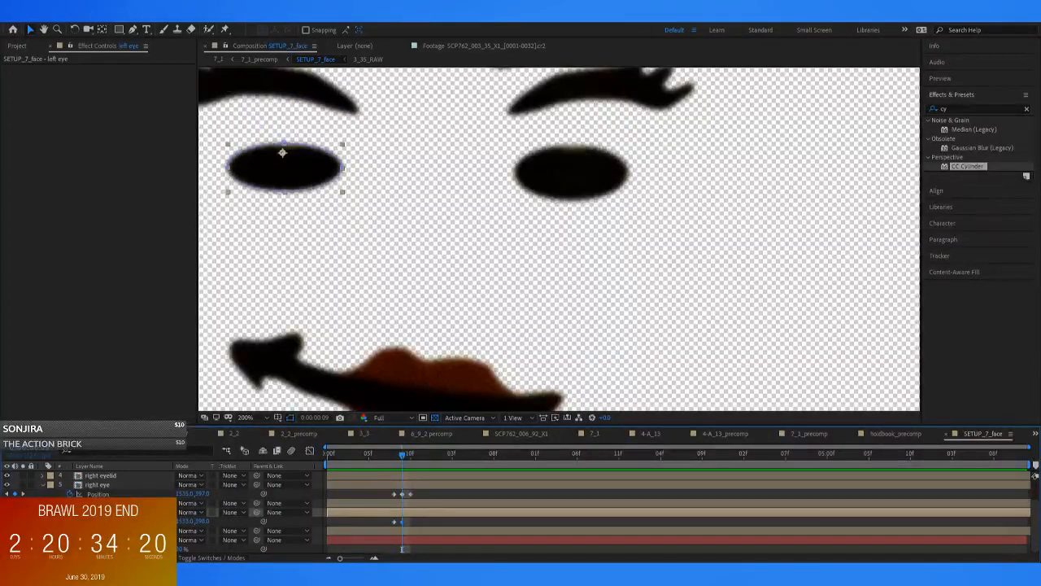
key("Page_Down")
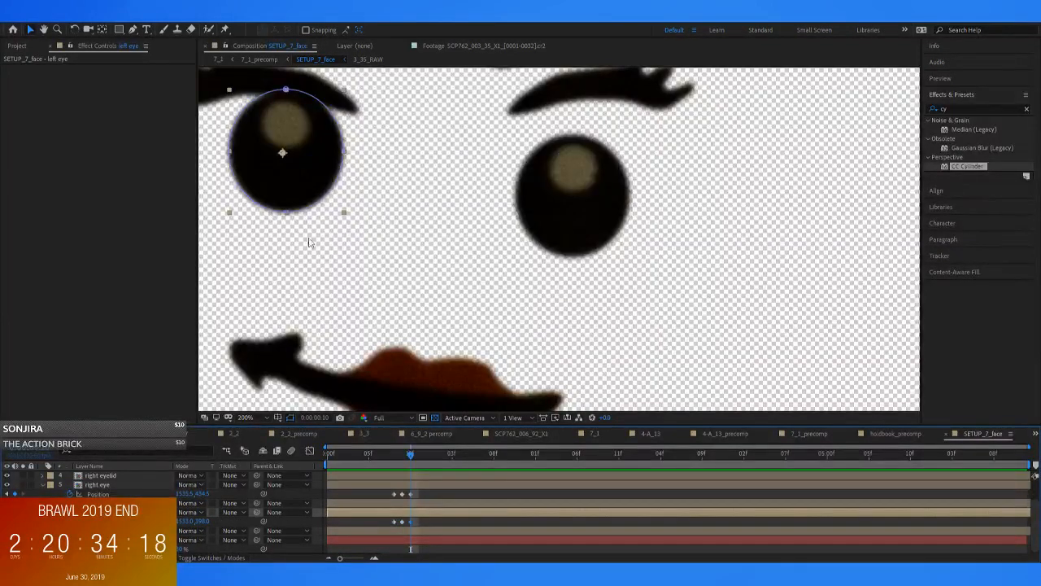
left_click_drag(283, 153, 283, 190)
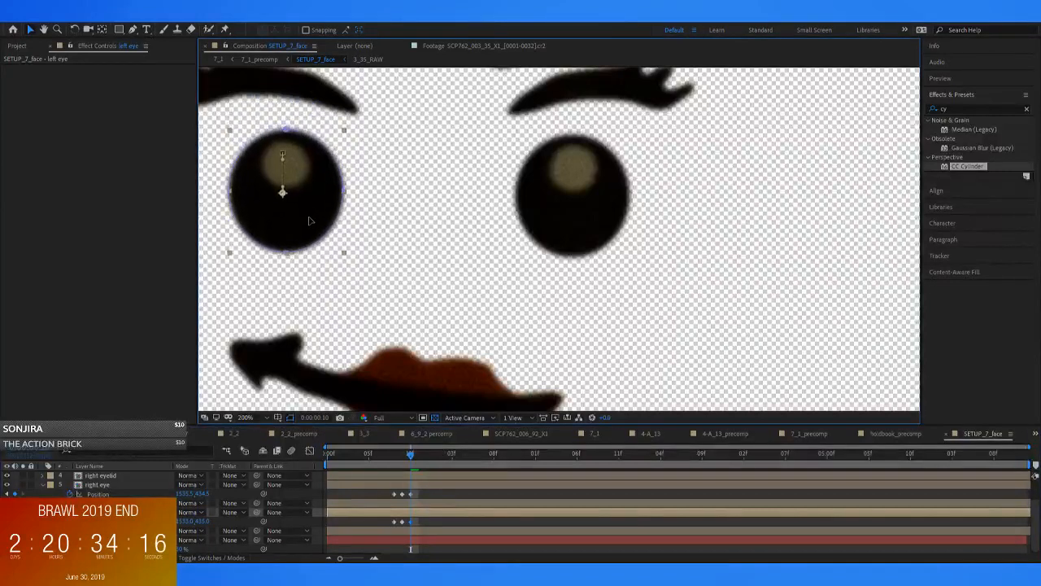
key("comma")
Play back the blink and lowered gaze on the minifigure behind the book in 7_1_precomp
left_click(247, 59)
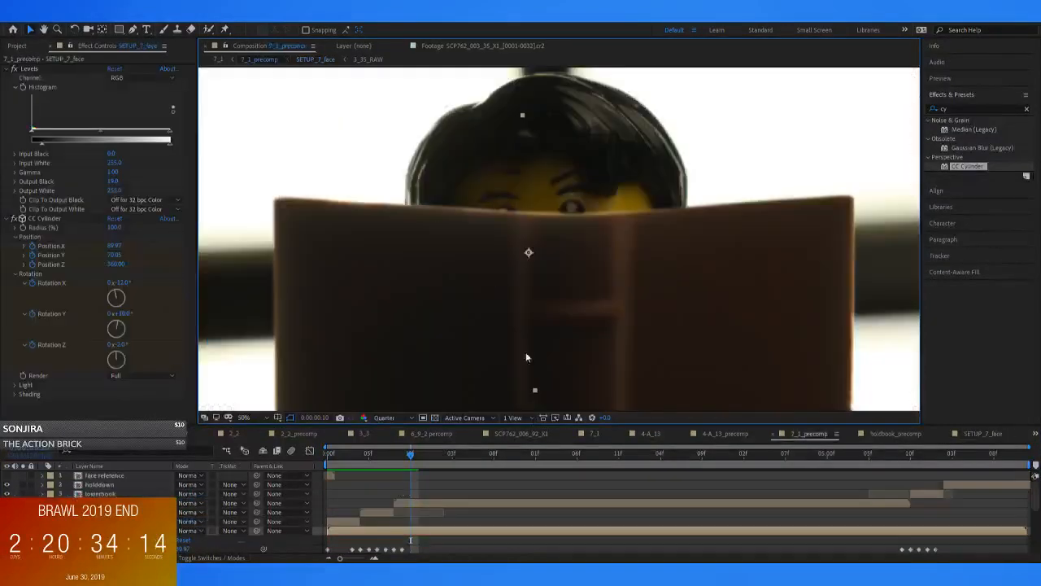
left_click_drag(417, 450, 381, 452)
key("space")
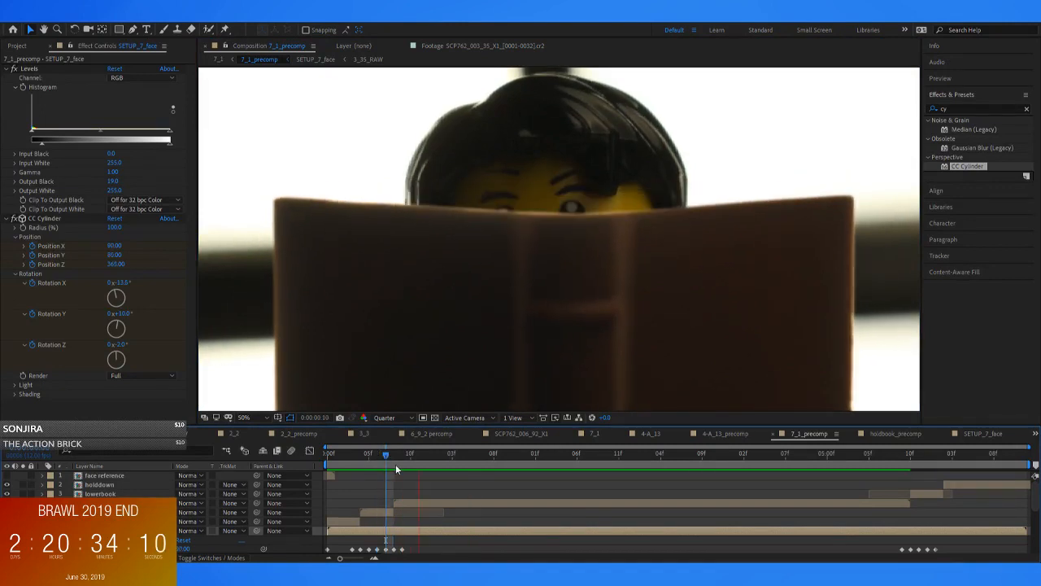
left_click(376, 453)
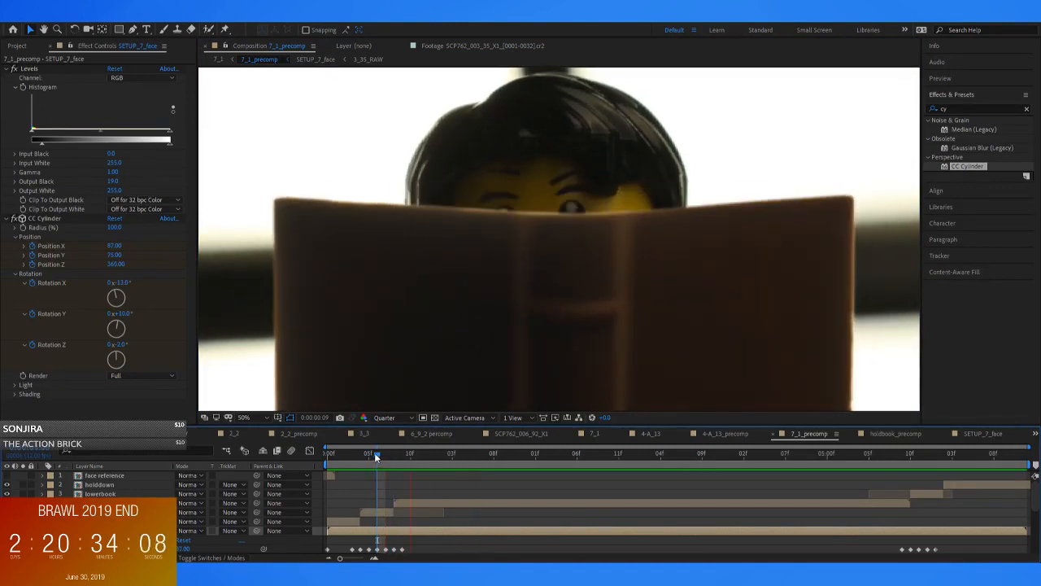
mouse_move(400, 455)
left_mouse_down()
mouse_move(316, 455)
mouse_move(391, 473)
left_mouse_up()
key("space")
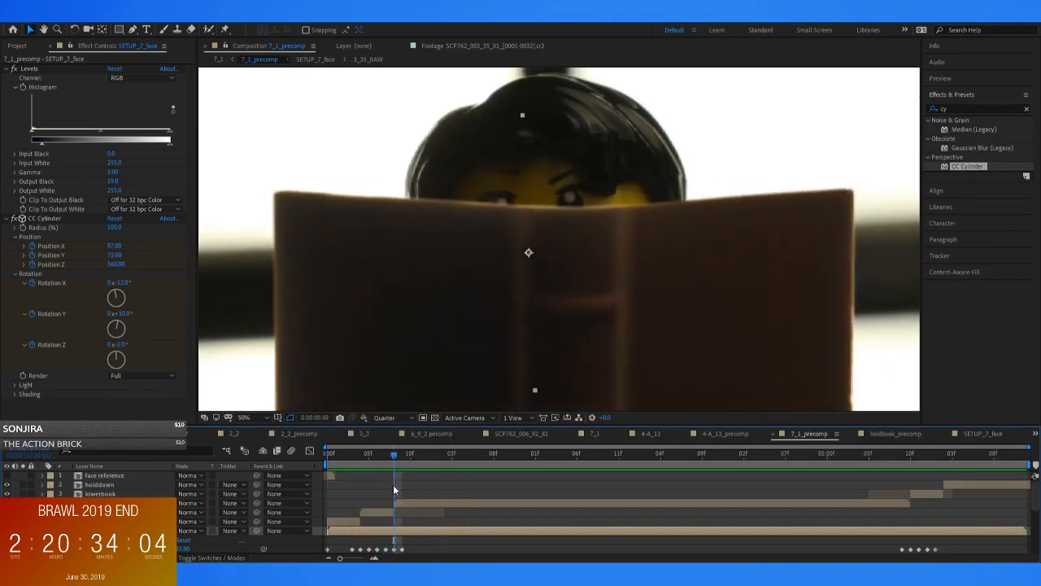
In SETUP_7_face, keyframe the right eyelid's position from 0:00:00:08 to 0:00:00:10, lowering it for the blink and leaving it slightly lowered
double_click(402, 529)
left_click(126, 478)
left_click(126, 479)
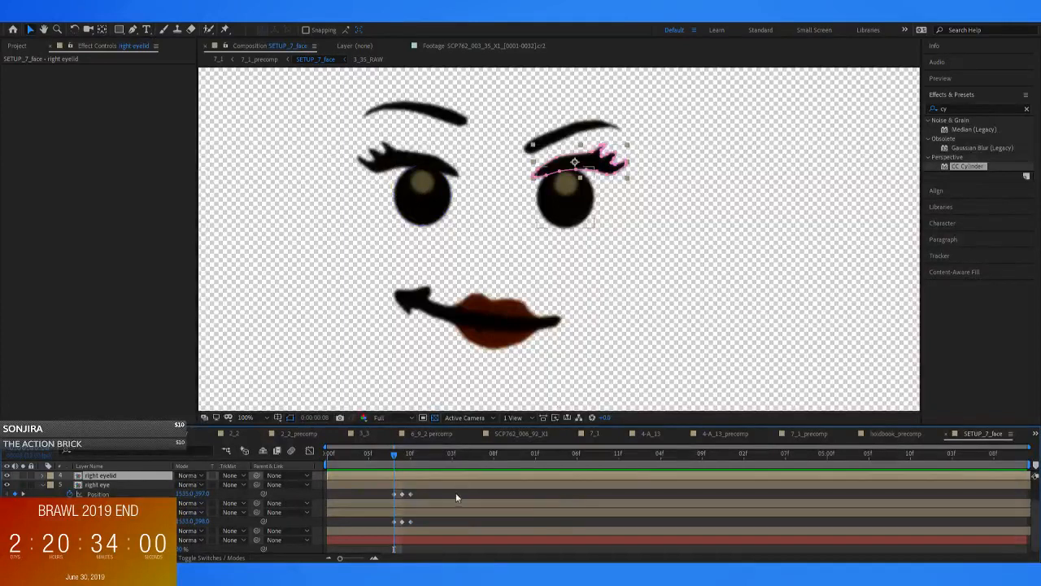
key("p")
left_click(70, 485)
key("Page_Down")
mouse_move(588, 164)
left_mouse_down()
mouse_move(586, 188)
mouse_move(585, 173)
left_mouse_up()
key("Page_Down")
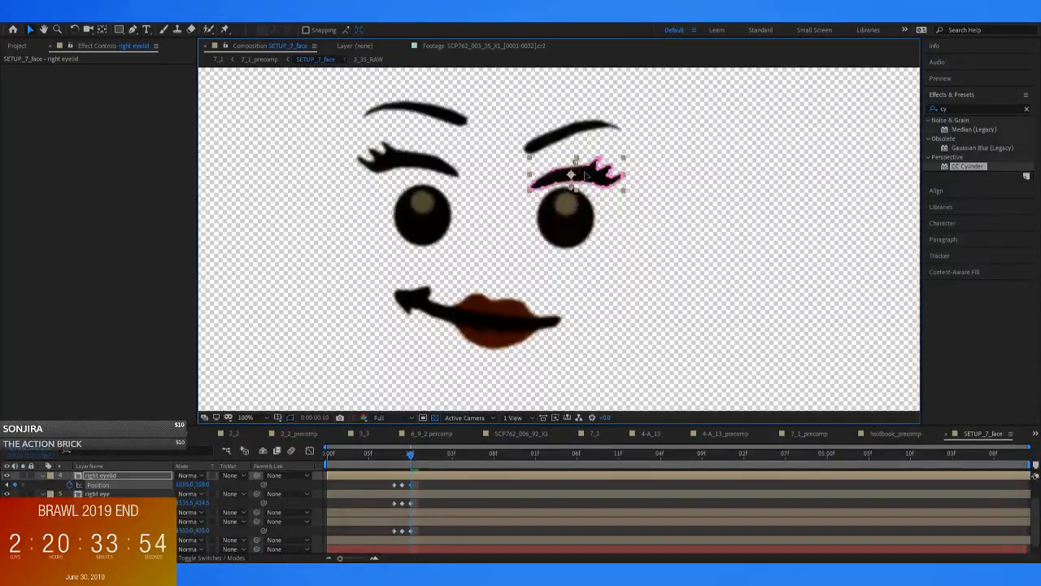
Check the right eyelid's movement around 0:00:00:10 in 7_1_precomp and return to SETUP_7_face
mouse_move(407, 454)
left_mouse_down()
mouse_move(387, 455)
mouse_move(420, 457)
left_mouse_up()
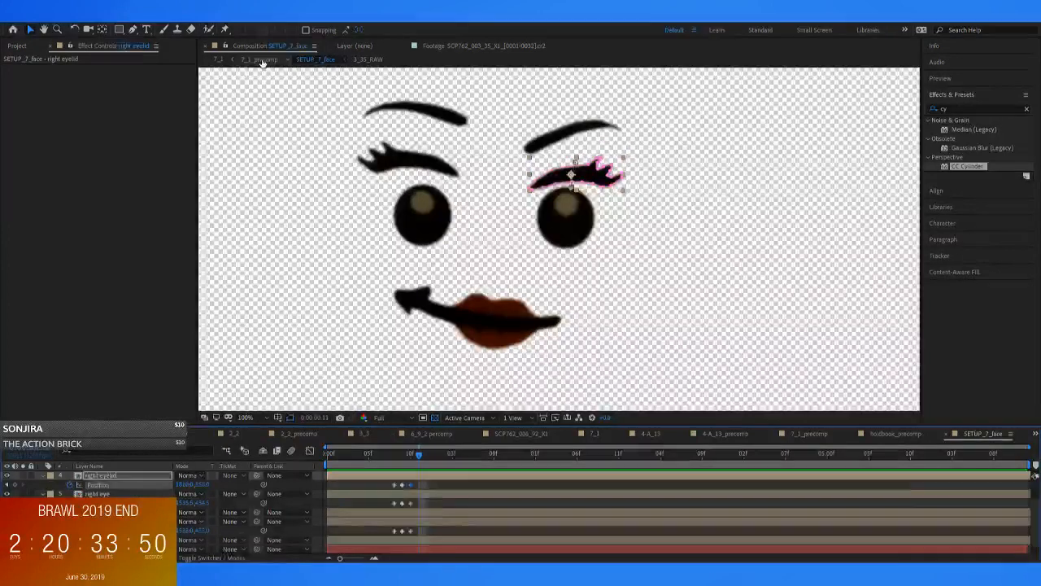
left_click(258, 60)
mouse_move(415, 454)
left_mouse_down()
mouse_move(385, 458)
mouse_move(422, 459)
mouse_move(388, 456)
mouse_move(420, 460)
mouse_move(393, 460)
mouse_move(408, 462)
left_mouse_up()
double_click(428, 511)
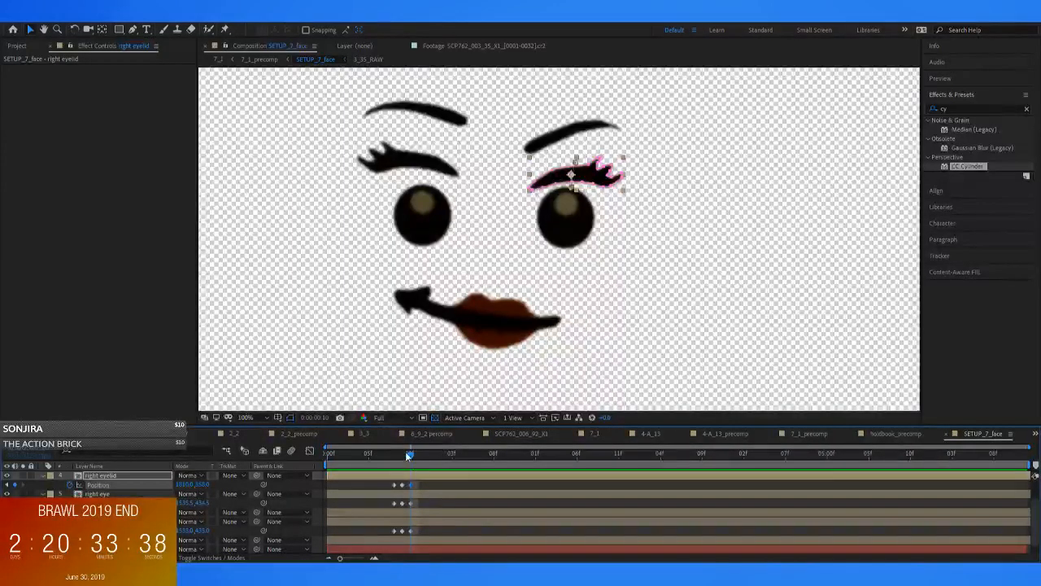
Keyframe the left eyelid's position from 0:00:00:08 to 0:00:00:10 so it drops and settles like the right eyelid
left_click_drag(405, 452, 394, 453)
left_click(421, 163)
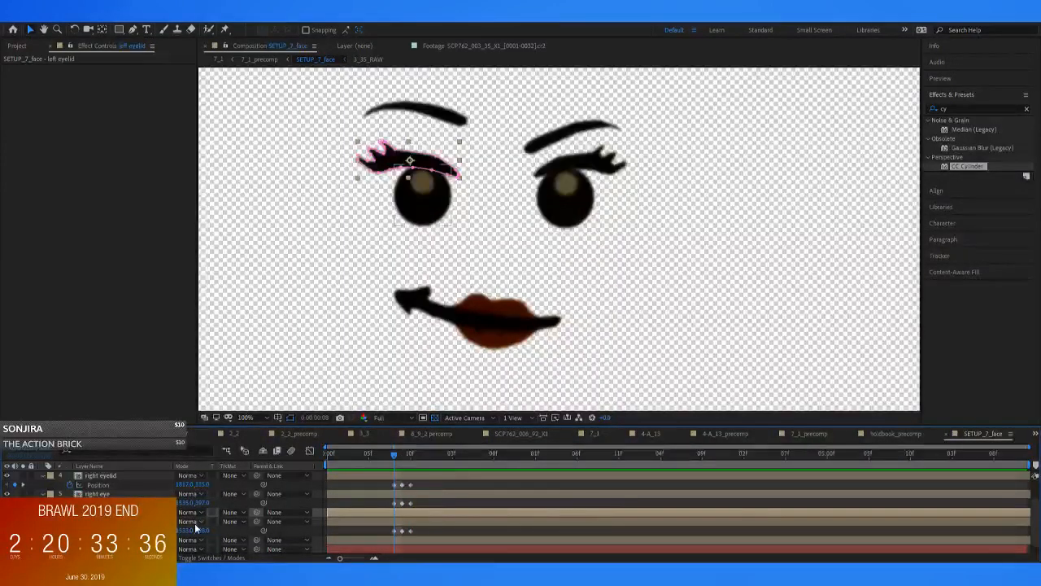
key("p")
left_click(70, 522)
left_click(402, 454)
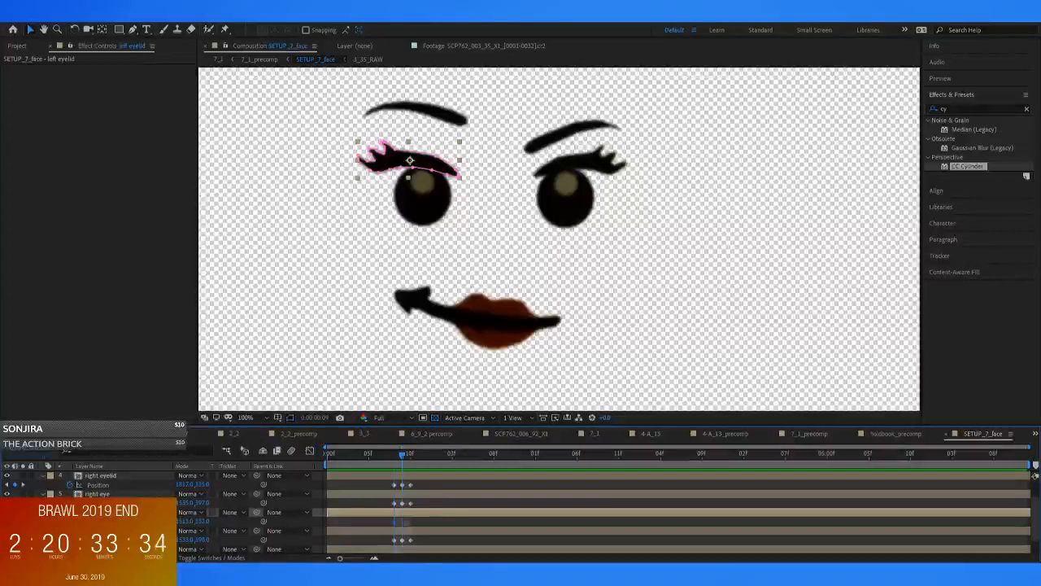
mouse_move(437, 163)
left_mouse_down()
mouse_move(437, 189)
mouse_move(439, 172)
left_mouse_up()
key("Page_Down")
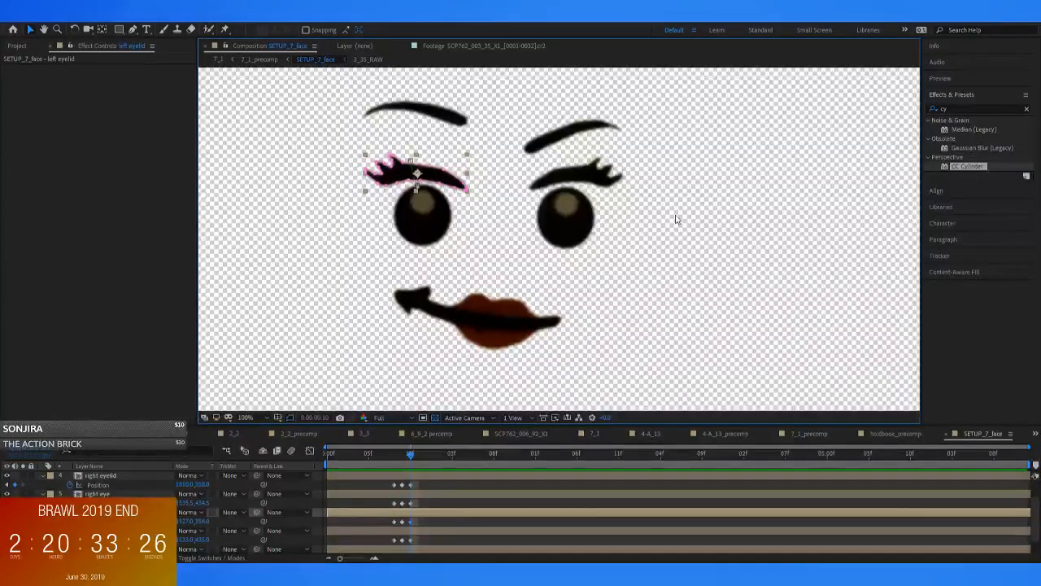
left_click(675, 220)
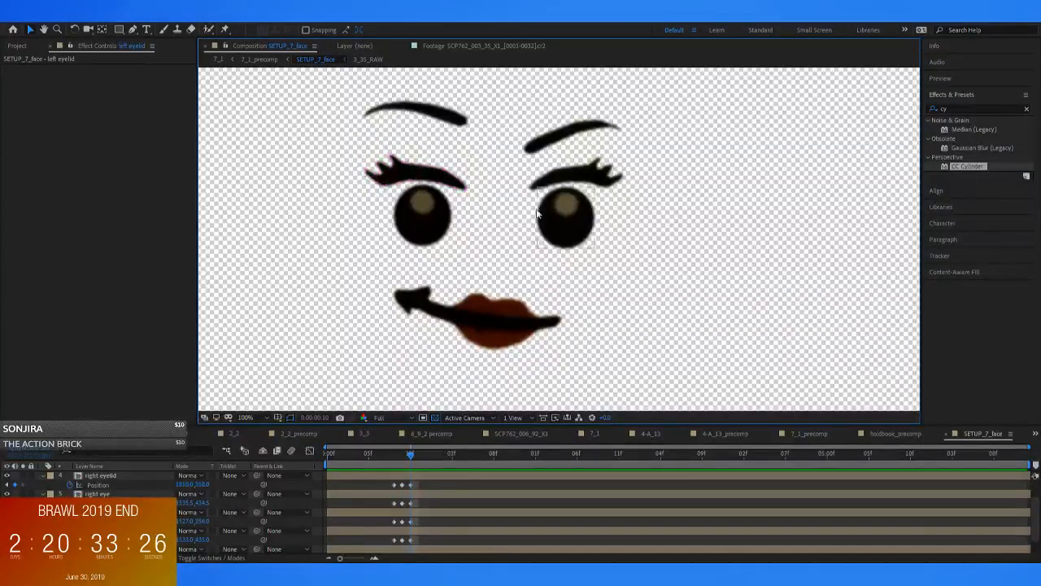
Check both moving eyelids around the blink frames in 7_1_precomp and reopen SETUP_7_face at 0:00:00:08
left_click(258, 60)
mouse_move(406, 452)
left_mouse_down()
mouse_move(391, 453)
mouse_move(416, 455)
mouse_move(395, 459)
left_mouse_up()
double_click(403, 527)
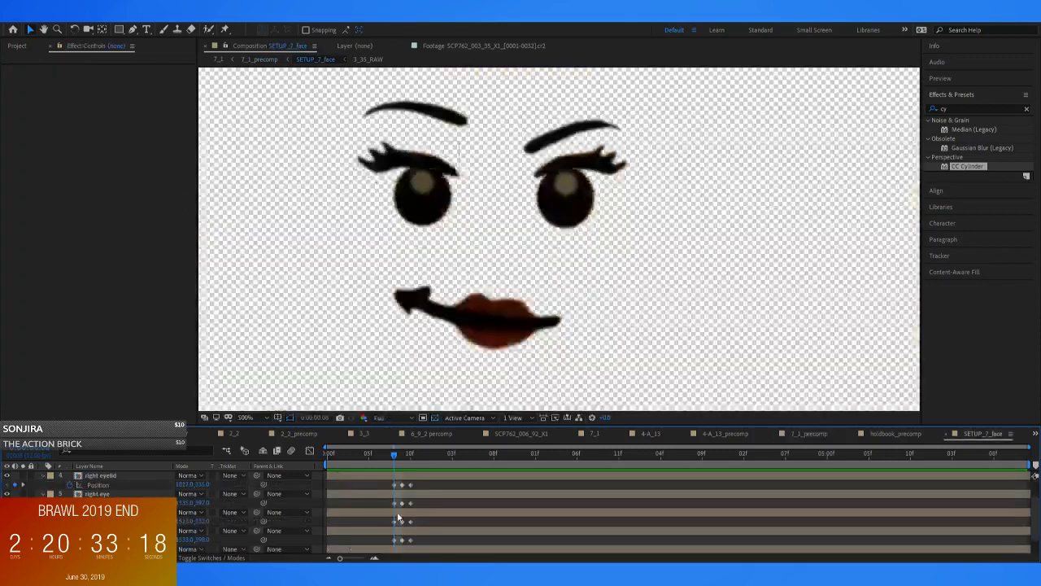
Keyframe the right eyebrow's position and rotation from 0:00:00:08, lowering it at 0:00:00:09, then raising and rotating it to -8.2° at 0:00:00:10
left_click(125, 484)
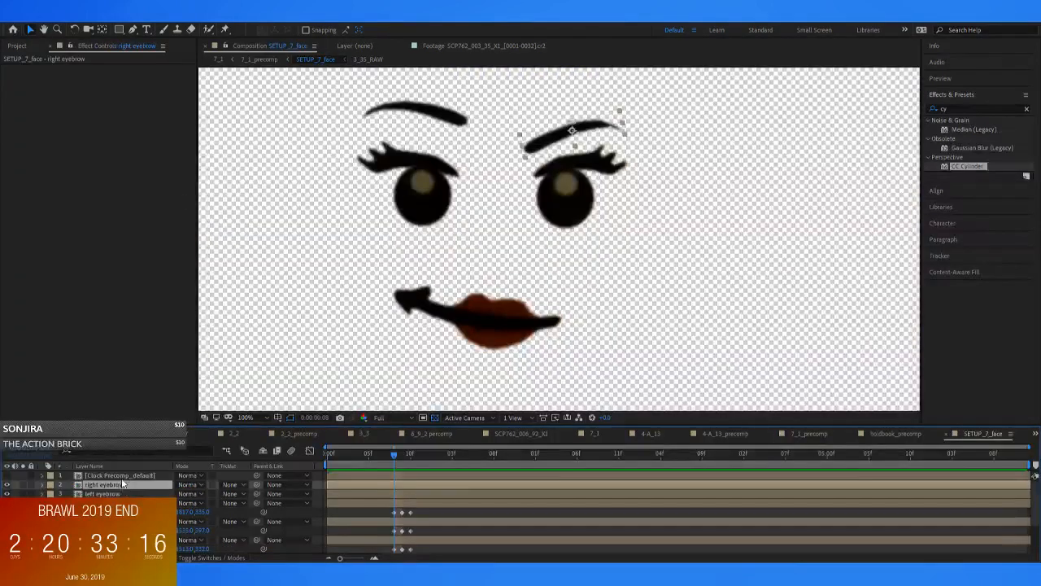
key("p")
key("r")
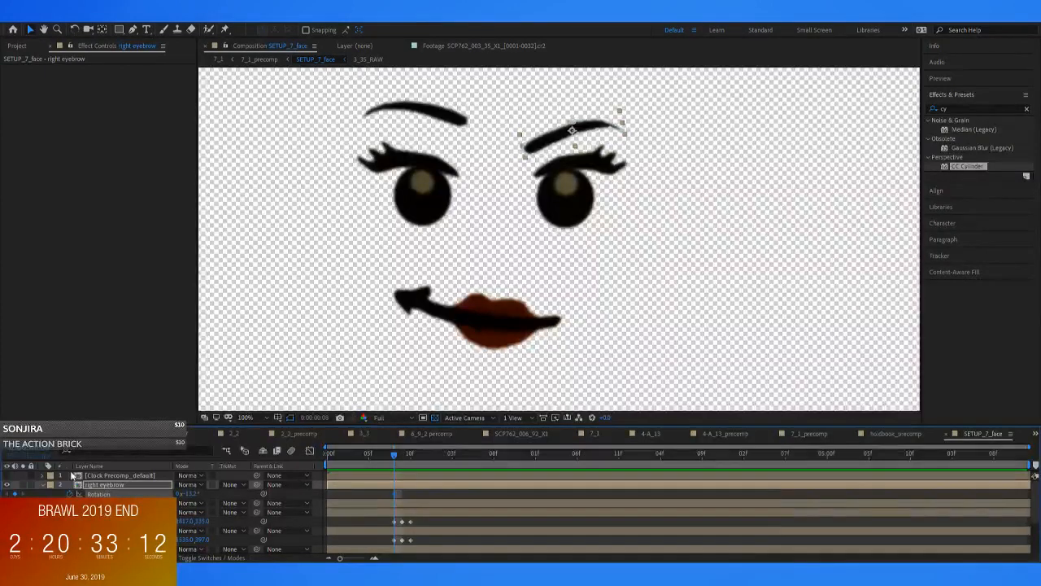
key("Page_Down")
left_click_drag(562, 134, 563, 155)
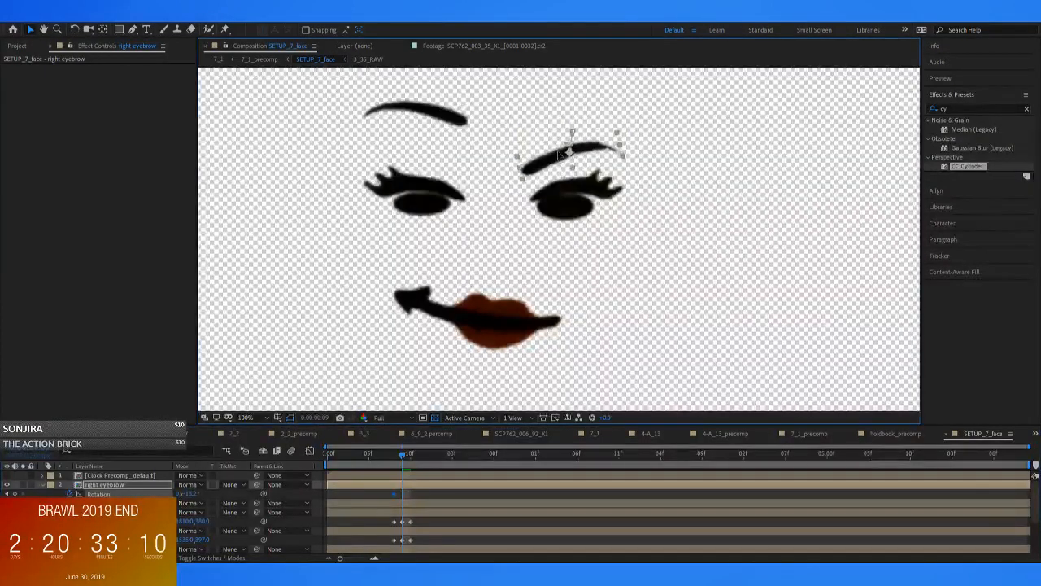
key("Page_Down")
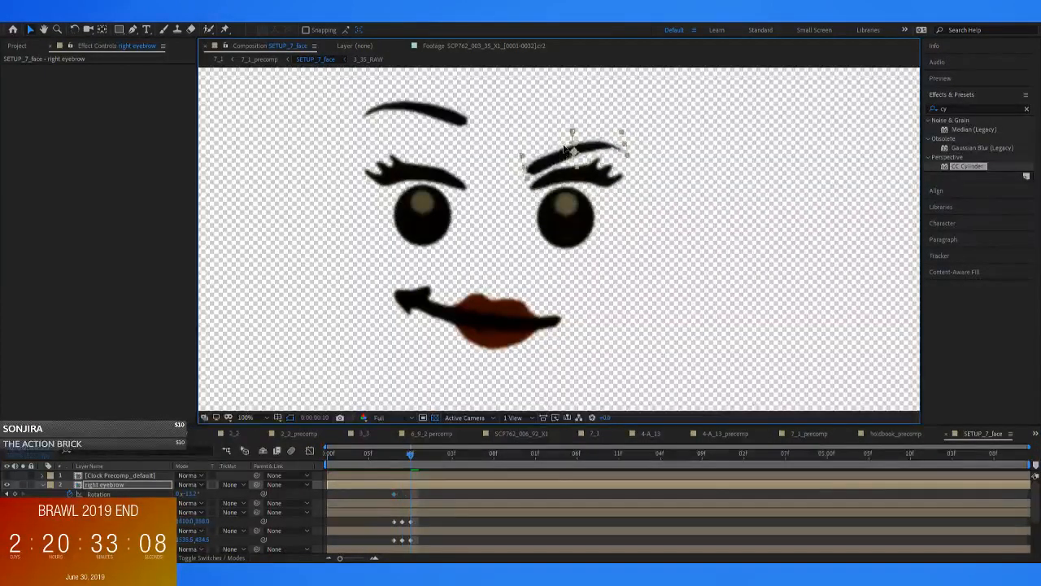
left_click_drag(561, 153, 564, 129)
key("w")
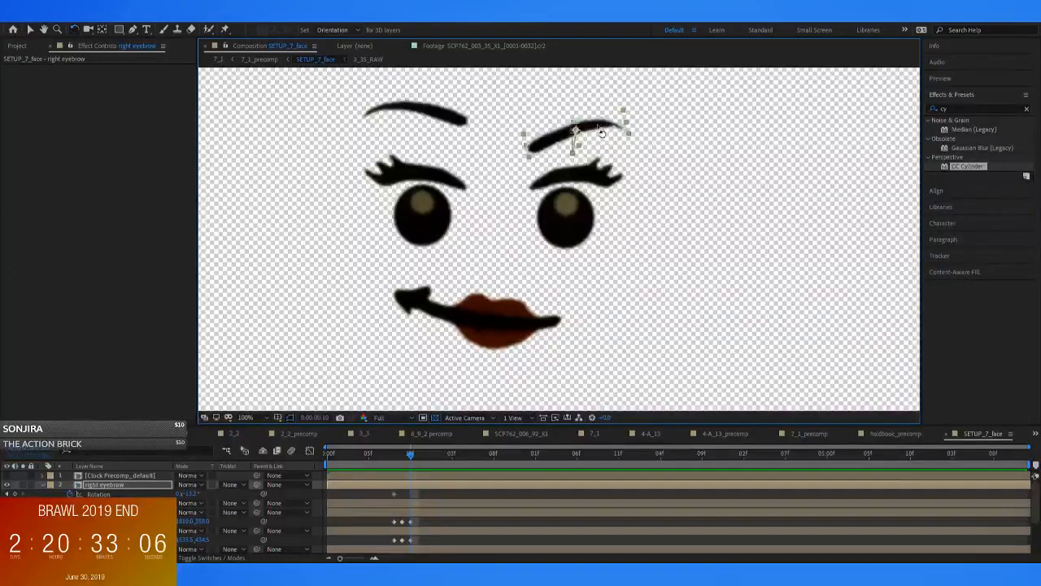
left_click_drag(600, 130, 603, 131)
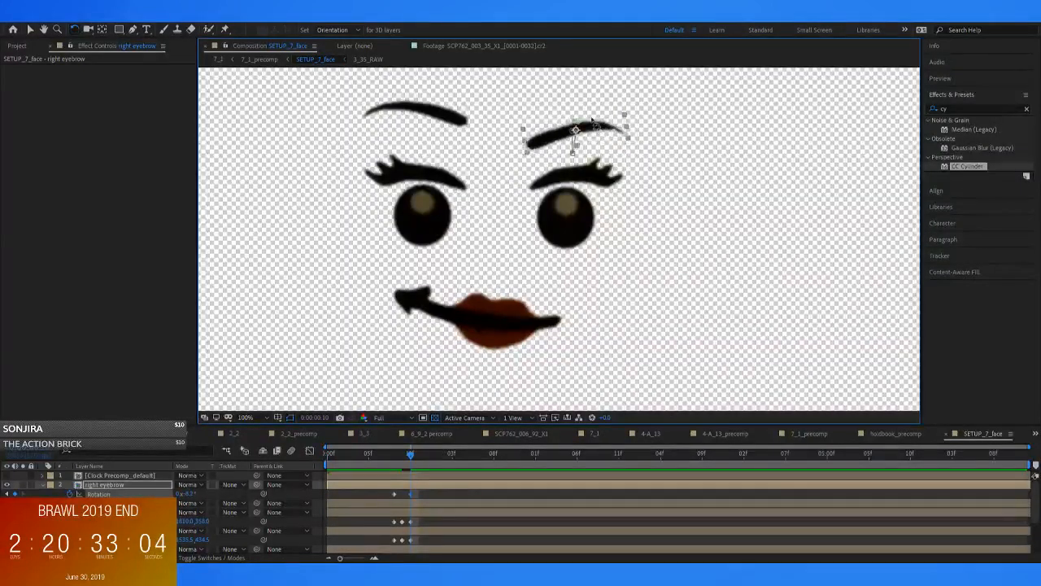
Raise the right eyebrow slightly at 0:00:00:09 and compare it with its pose at 0:00:00:10
key("Page_Up")
key("Page_Down")
key("Page_Up")
key("Page_Down")
key("Page_Up")
key("v")
left_click_drag(581, 150, 583, 142)
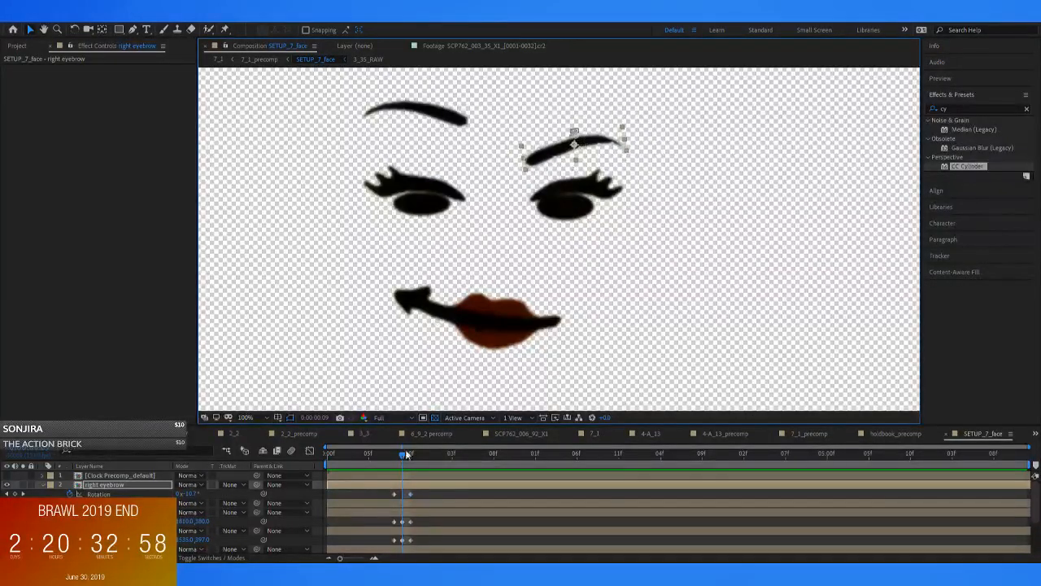
key("Page_Down")
key("Page_Up")
key("Page_Down")
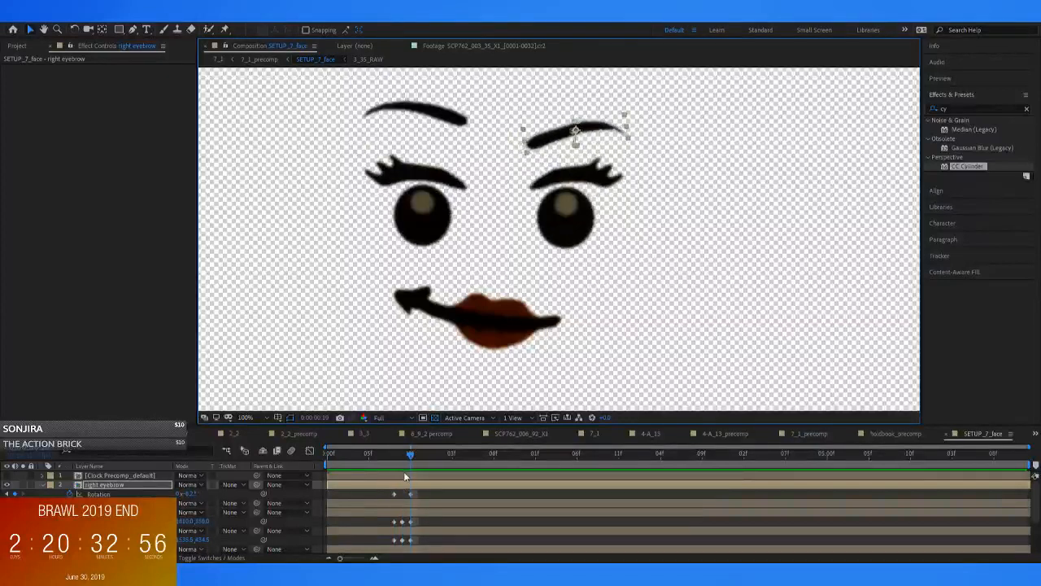
key("Page_Up")
key("Page_Down")
Keyframe the left eyebrow from 0:00:00:08, lowering it at 0:00:00:09 and rotating it to -4.5° at 0:00:00:10, and compare the poses
left_click(122, 477)
left_click(122, 503)
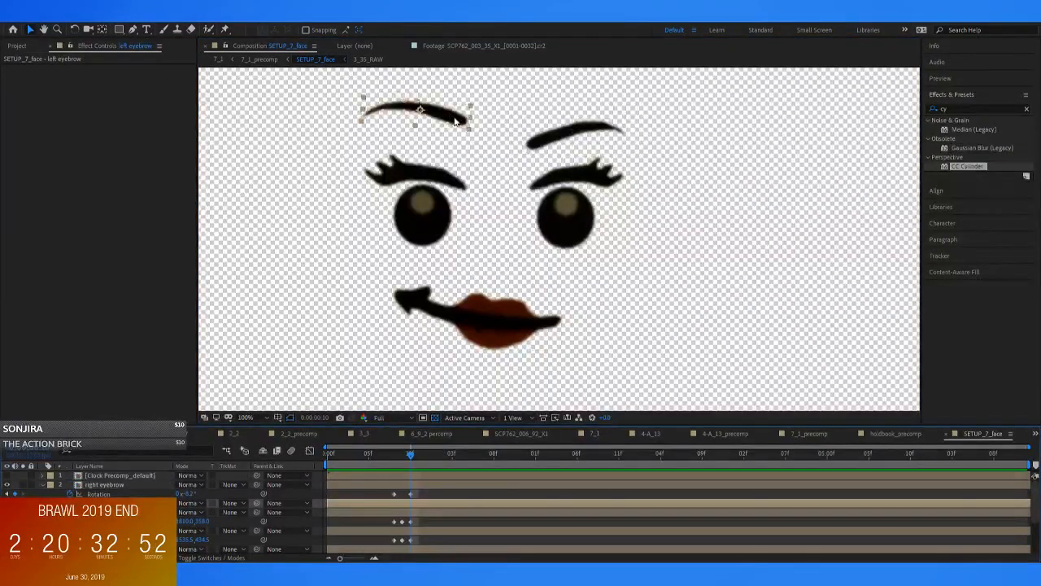
left_click_drag(402, 463, 394, 459)
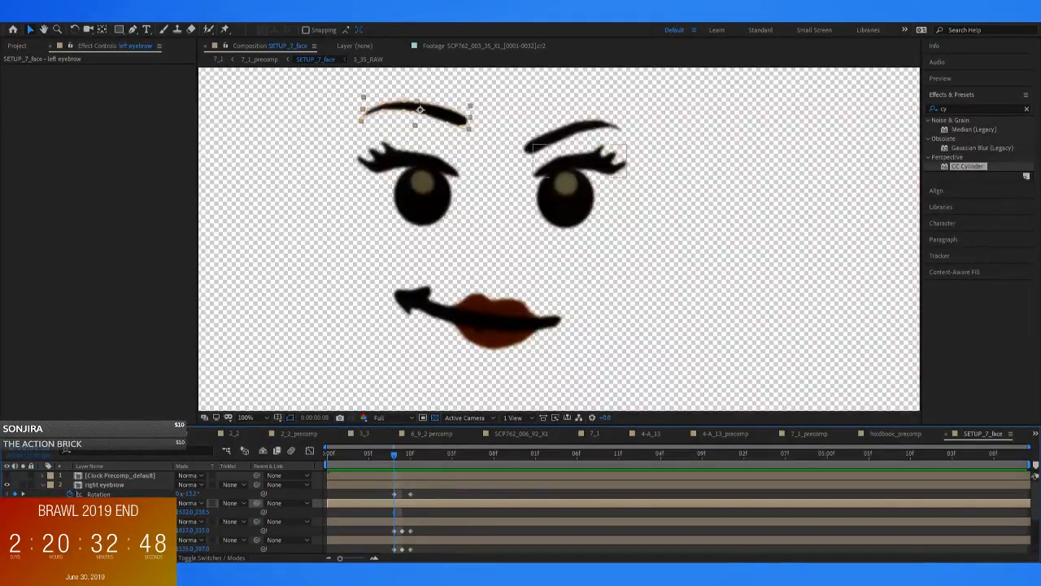
key("r")
key("Page_Down")
left_click_drag(439, 122, 454, 140)
key("Page_Down")
key("w")
key("v")
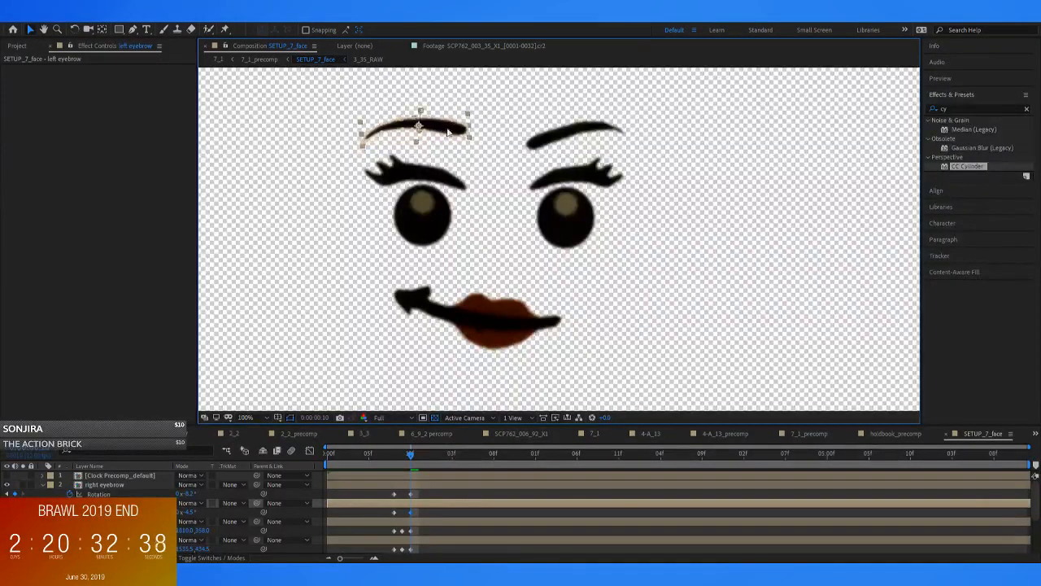
left_click(522, 135)
key("Page_Up")
key("Page_Up")
key("Page_Down")
key("Page_Down")
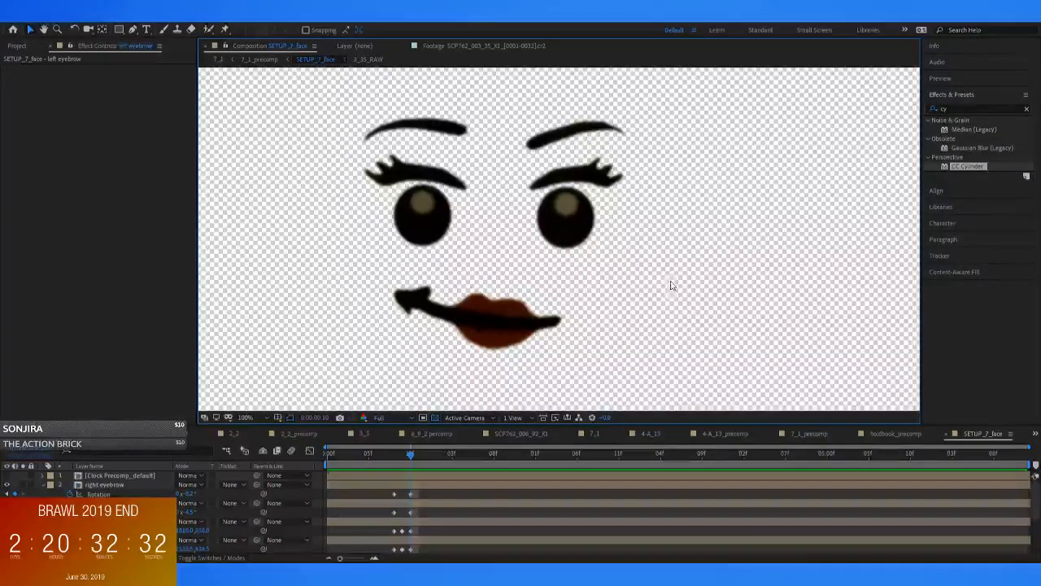
Play the opening of 7_1_precomp several times to examine the blink and eyebrow movement behind the rising book
left_click(259, 59)
left_click_drag(399, 454, 153, 439)
key("space")
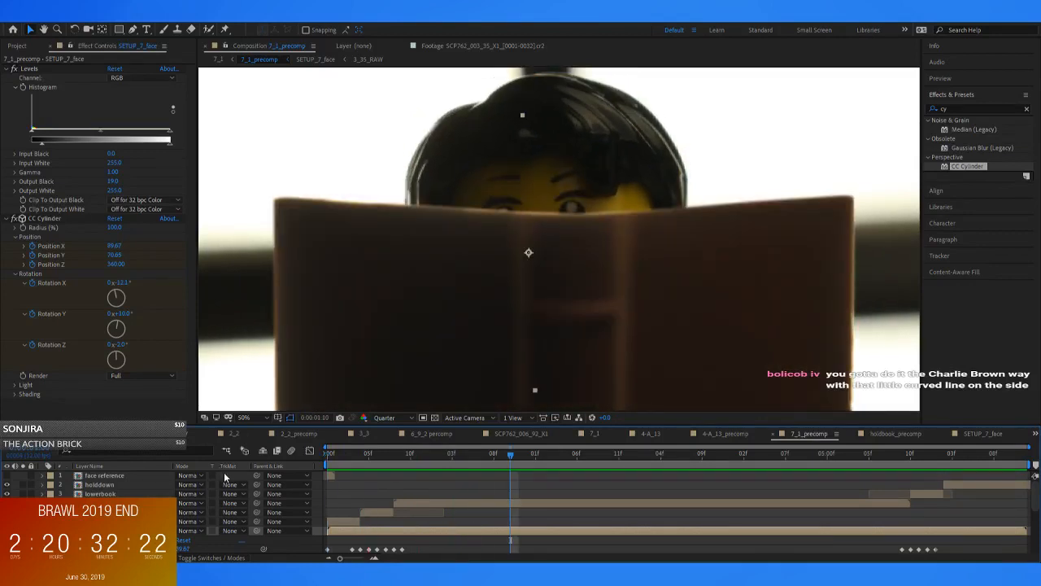
key("space")
scroll(544, 276, "down", 2)
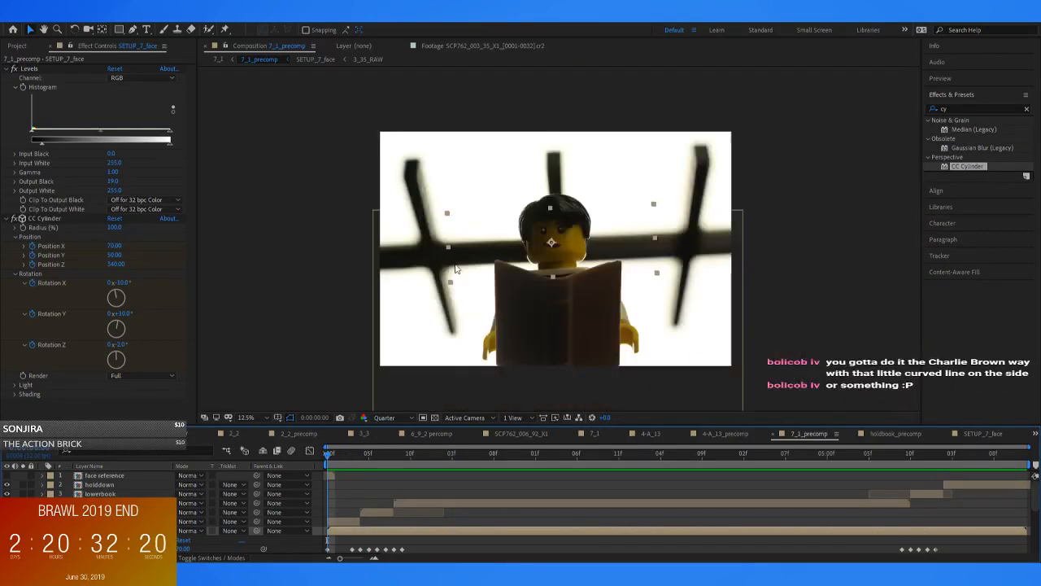
key("space")
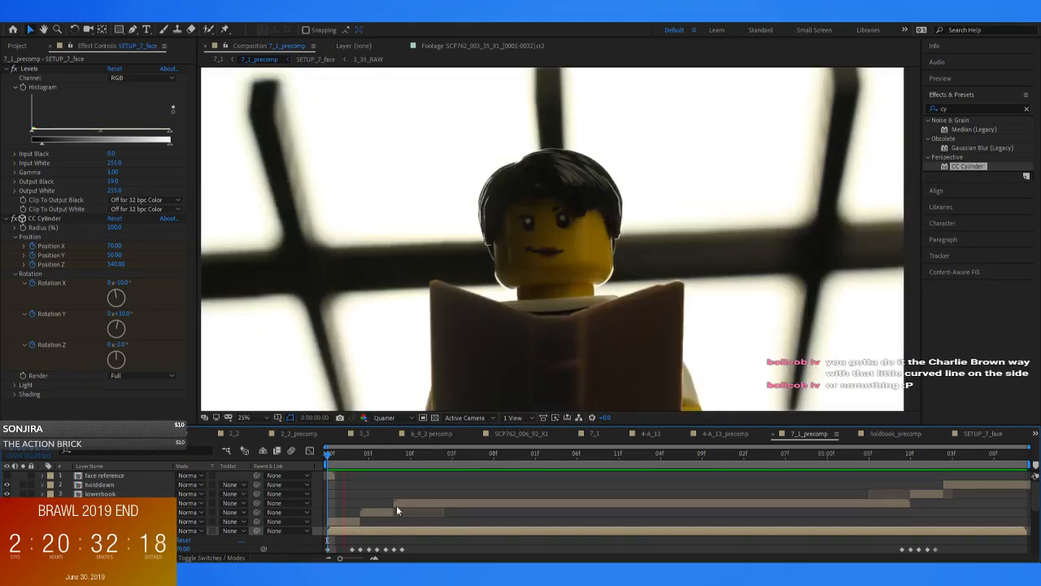
key("space")
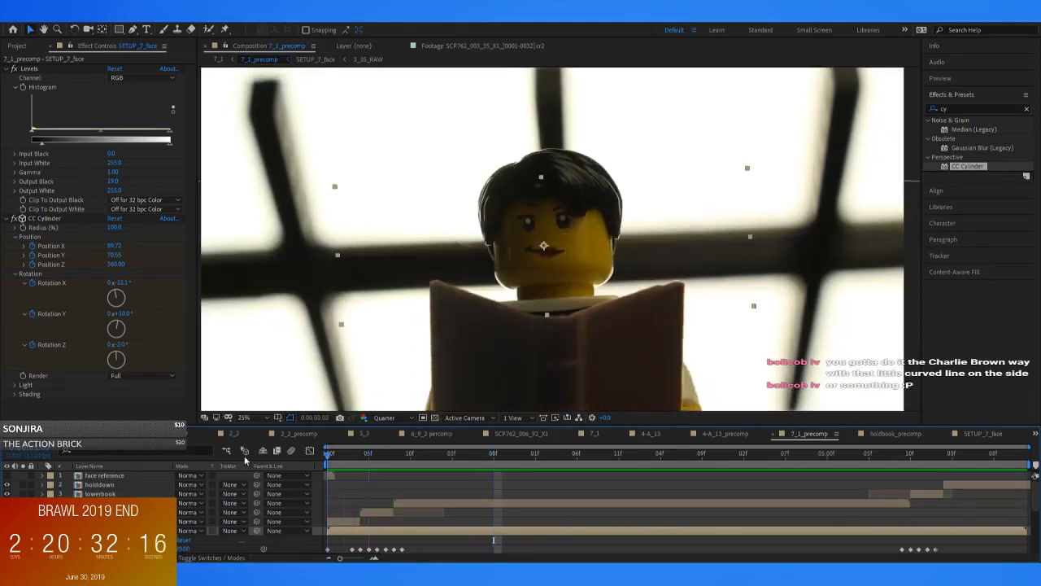
key("space")
key("space")
key("space")
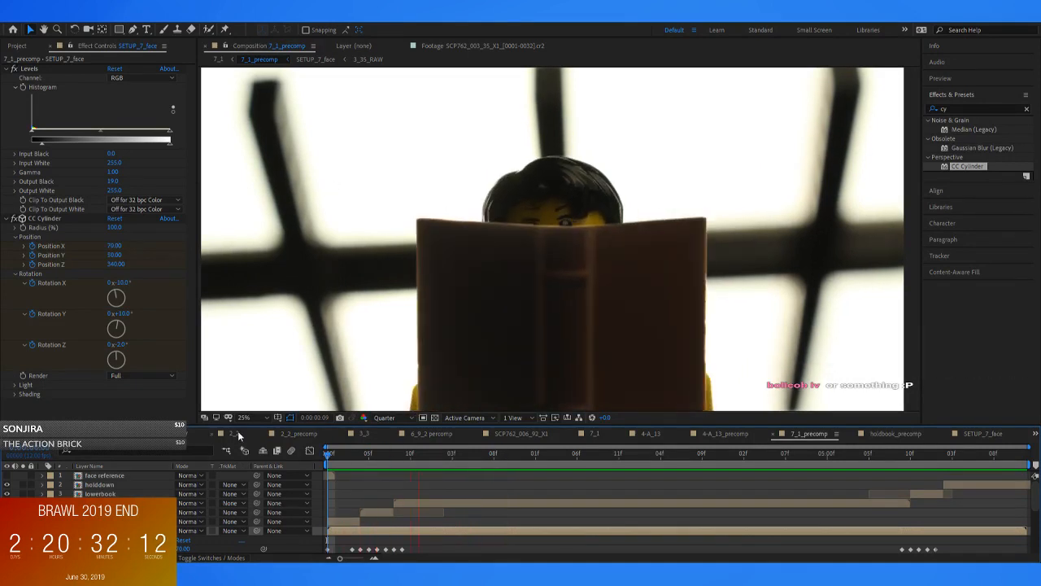
left_click_drag(387, 464, 364, 457)
key("space")
key("space")
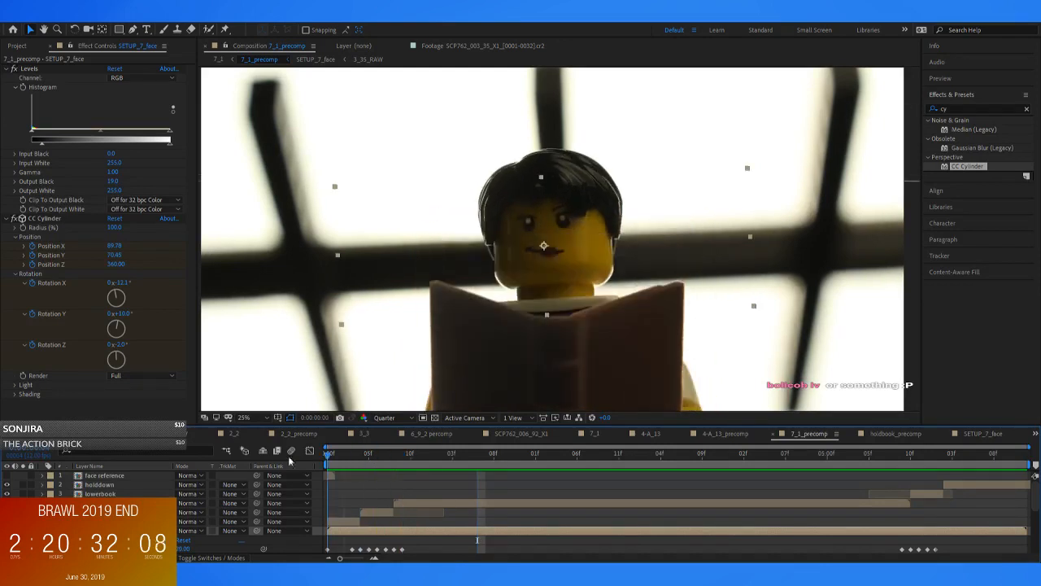
Replay 7_1_precomp from its first frame and scrub to 0:00:00:04 to examine how the face moves as the book rises
left_click(98, 485)
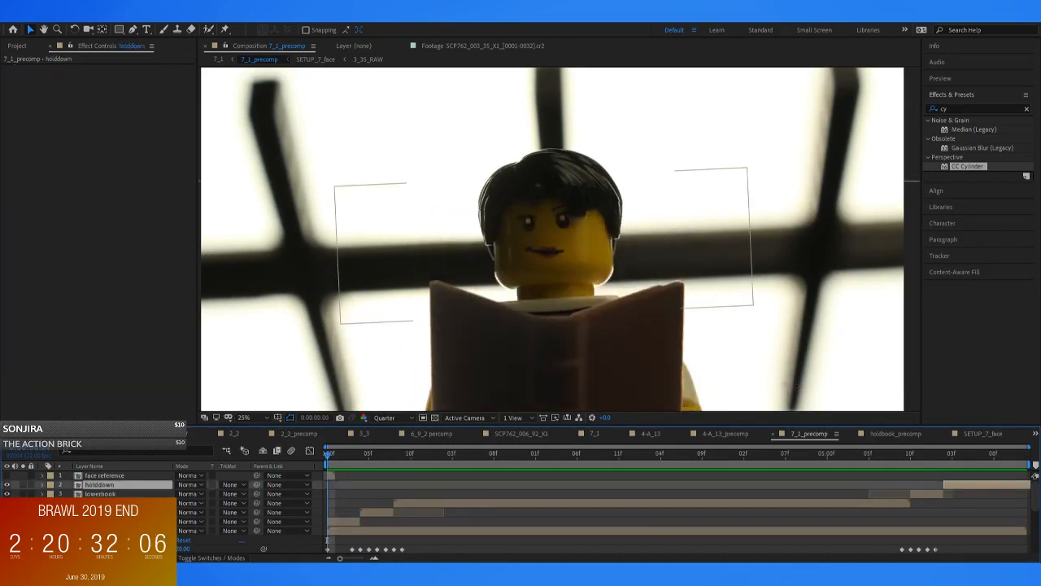
left_click(407, 529)
key("space")
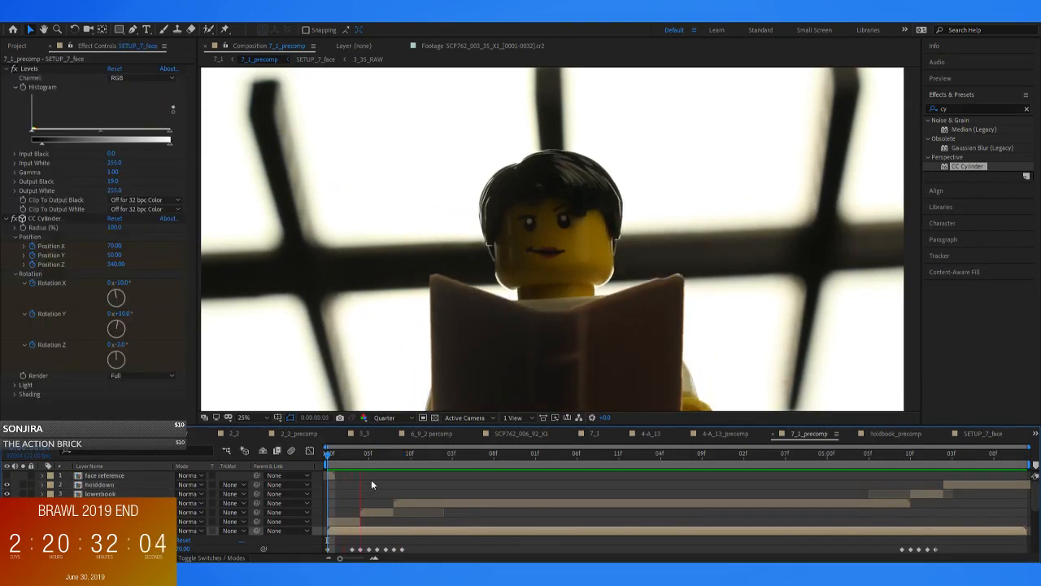
key("space")
key("space")
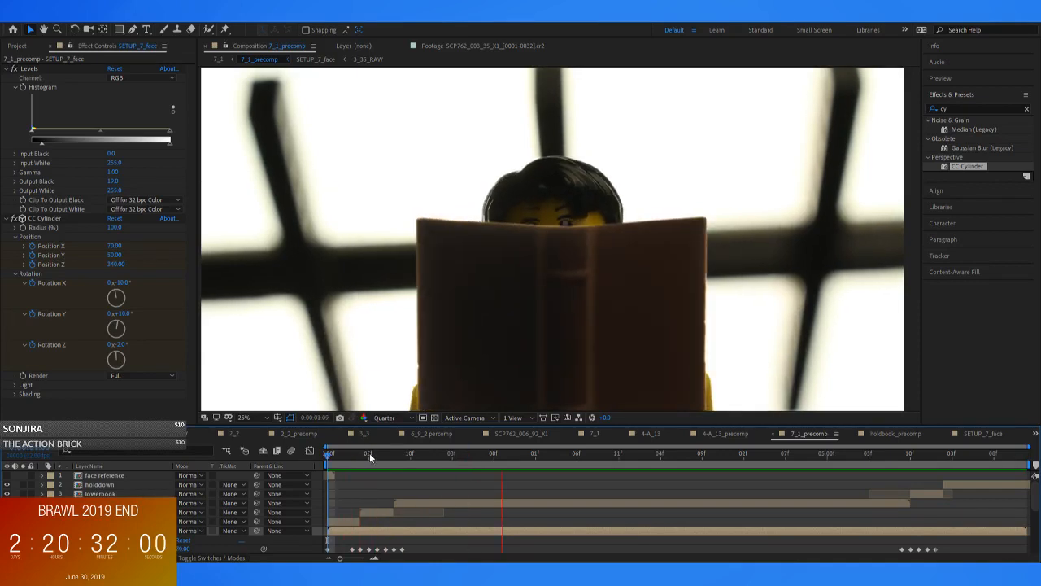
key("space")
key("space")
key("space")
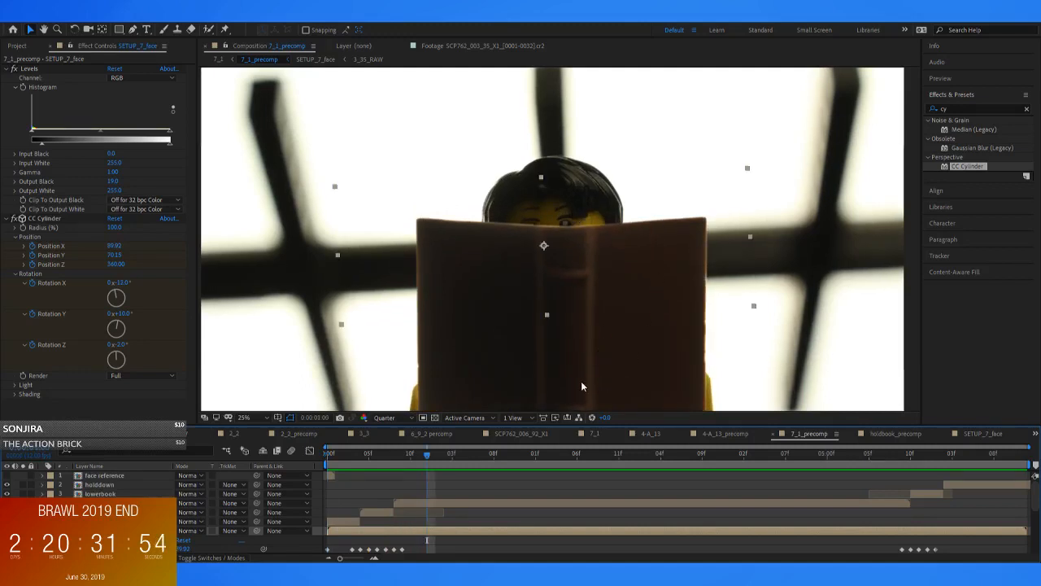
key("Home")
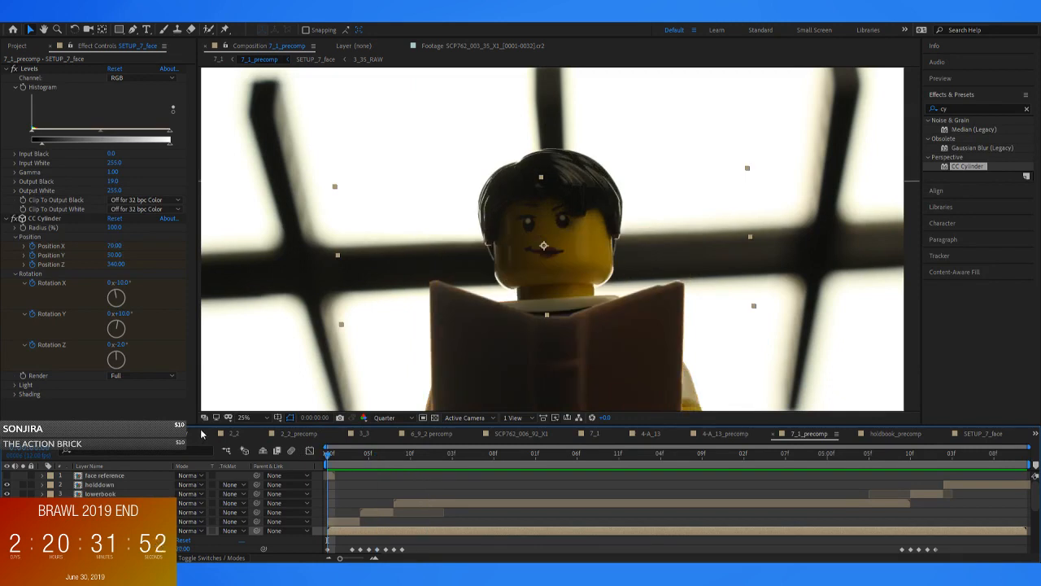
key("space")
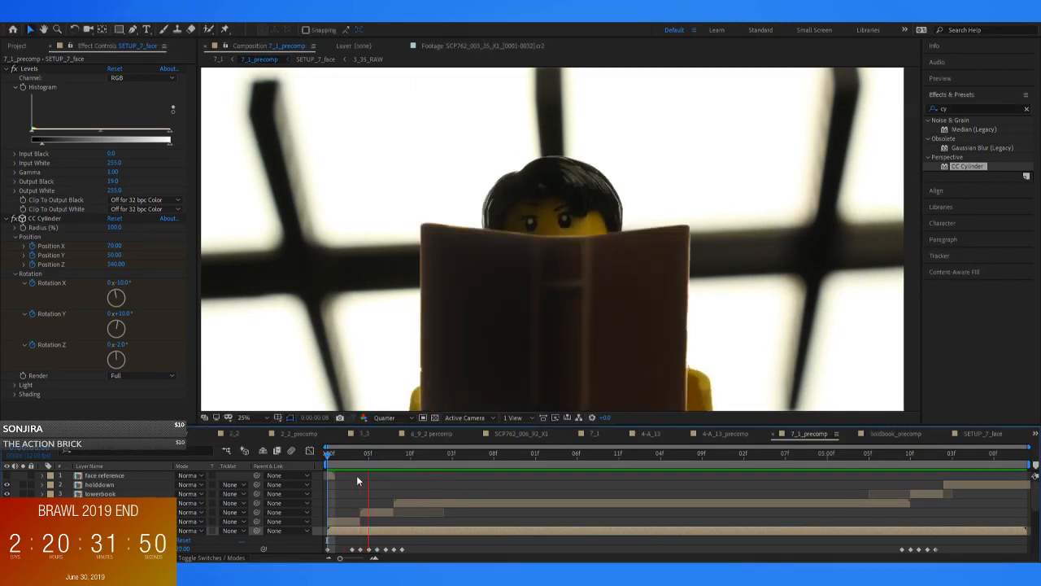
key("space")
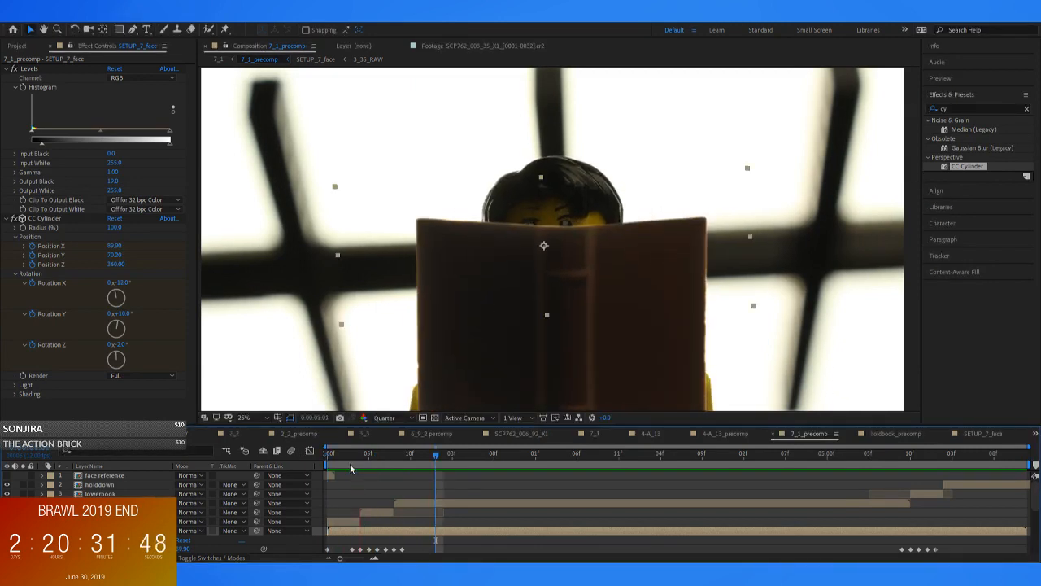
left_click_drag(398, 457, 327, 456)
key("space")
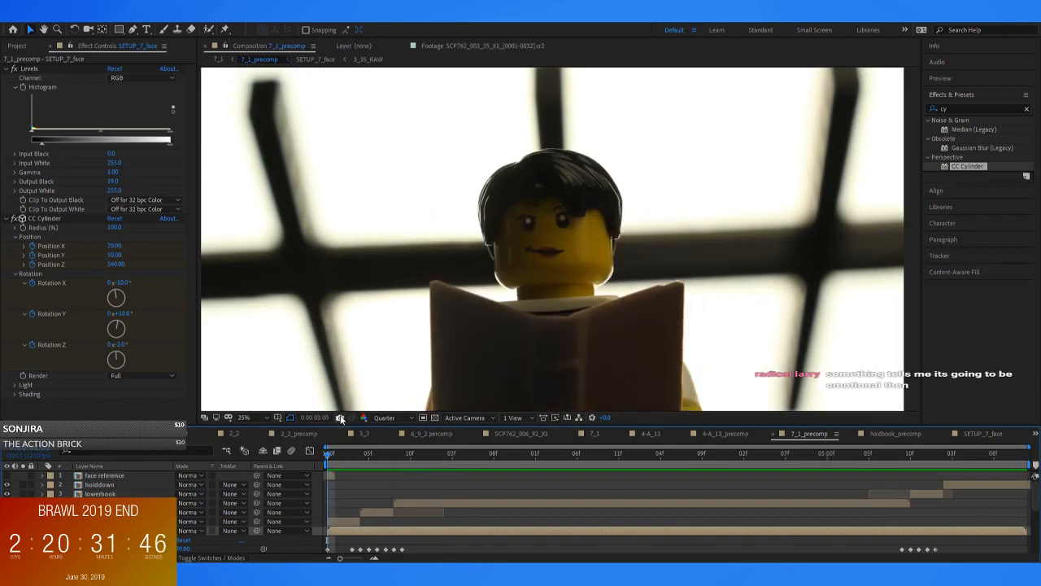
key("space")
left_click(330, 457)
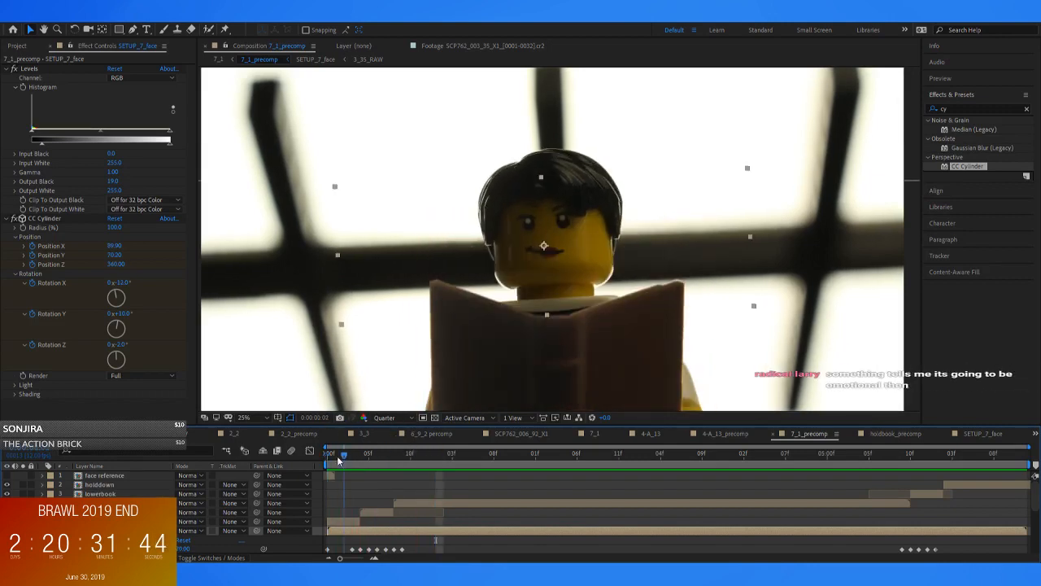
left_click_drag(331, 463, 363, 469)
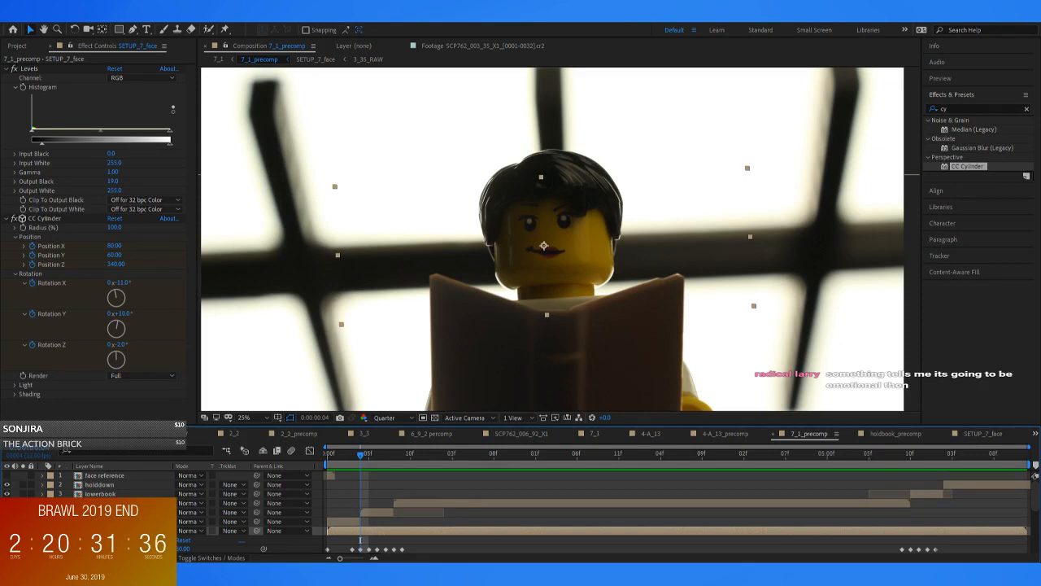
Reveal SETUP_7_face's CC Cylinder keyframes and compare the face's placement on the head around 0:00:00:03 and 0:00:00:04
key("u")
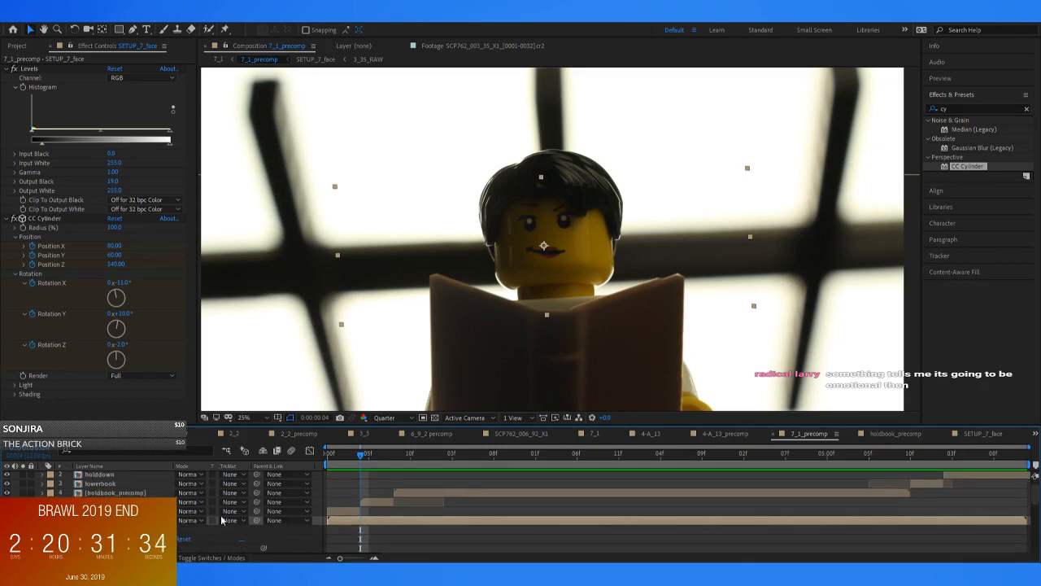
scroll(424, 498, "up", 2)
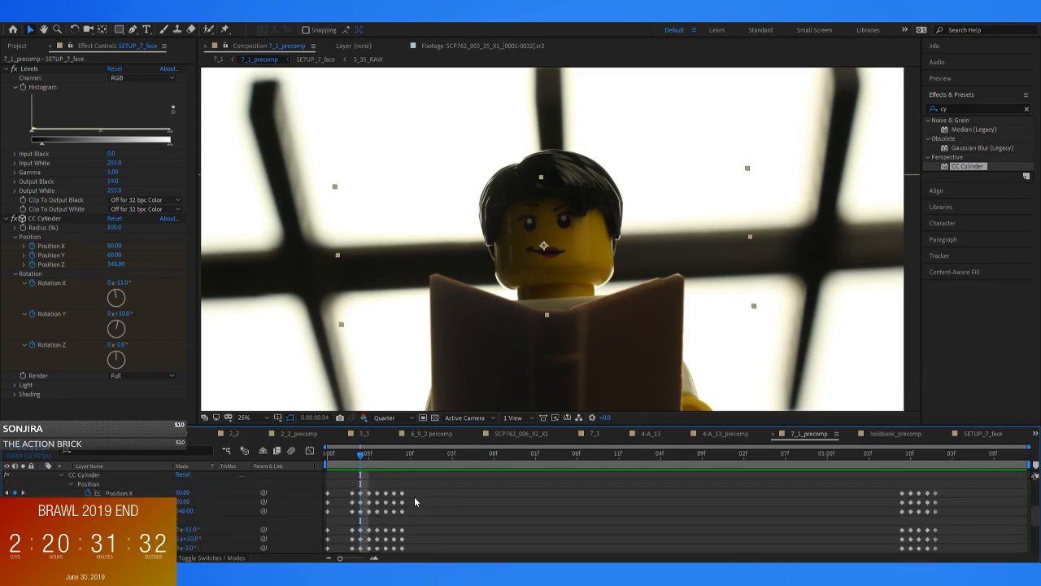
key("Page_Up")
key("Page_Down")
key("Page_Up")
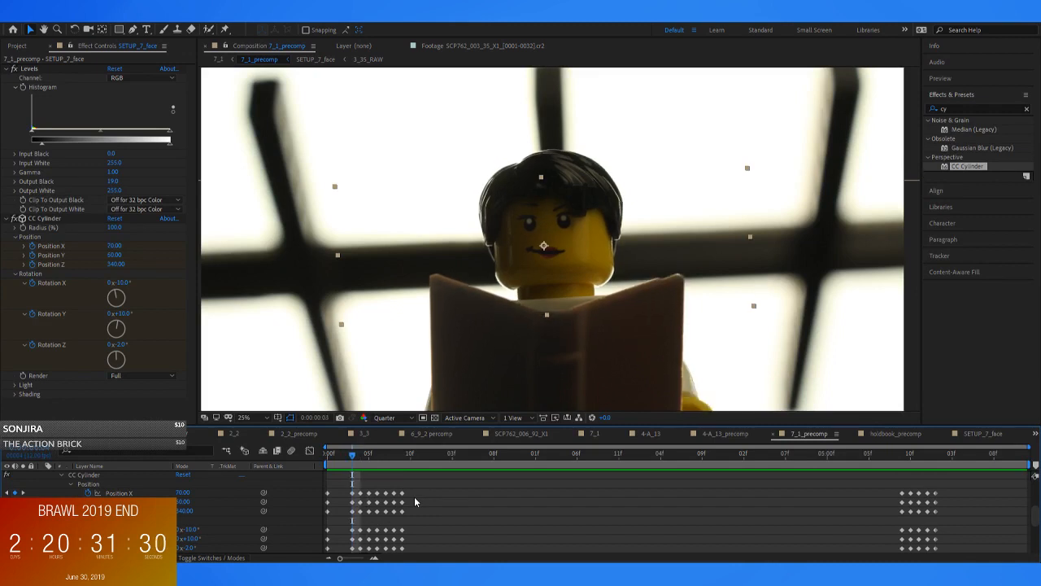
key("Page_Down")
key("Page_Up")
key("Page_Up")
key("Page_Up")
key("Page_Down")
key("Page_Down")
key("Page_Up")
scroll(624, 277, "up", 3)
key("Page_Down")
key("Page_Up")
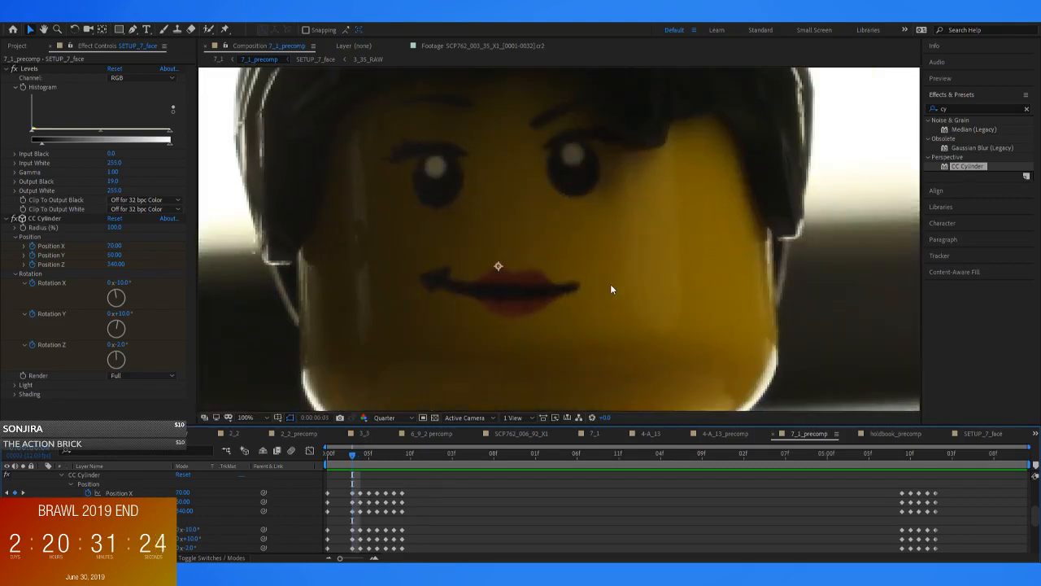
key("Page_Down")
scroll(608, 286, "down", 6)
key("Page_Up")
scroll(607, 287, "up", 2)
scroll(737, 293, "down", 2)
scroll(726, 289, "up", 4)
key("Page_Down")
key("Page_Up")
key("Page_Down")
Step back and forth through the frames around 0:00:00:05 to examine how the face shifts against the head
key("Page_Up")
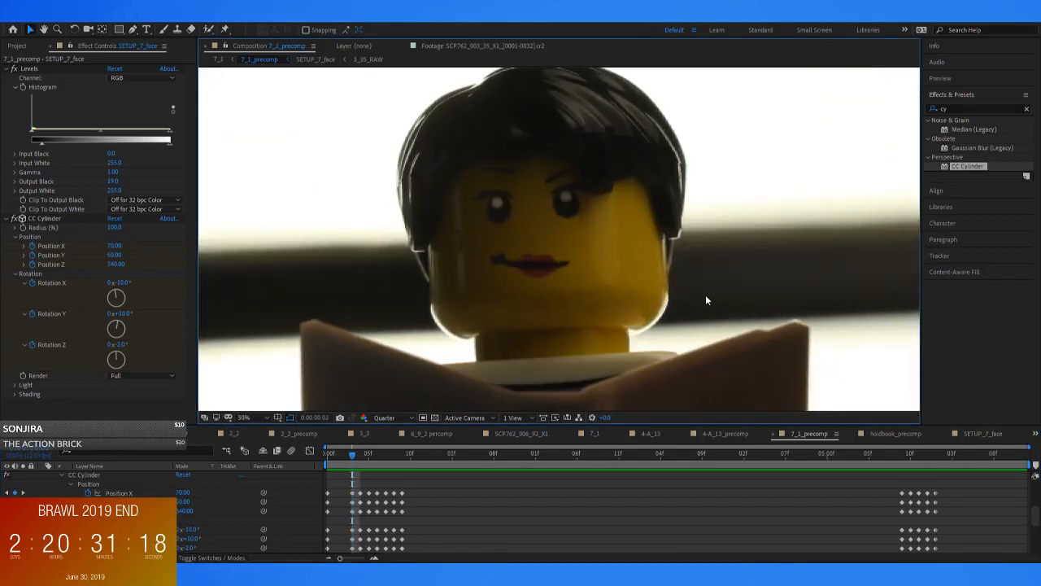
key("Page_Down")
key("Page_Down")
key("Page_Up")
key("Page_Down")
key("Page_Up")
key("Page_Down")
key("Page_Down")
key("Page_Up")
key("Page_Down")
key("Page_Down")
key("Page_Up")
key("Page_Down")
key("Page_Up")
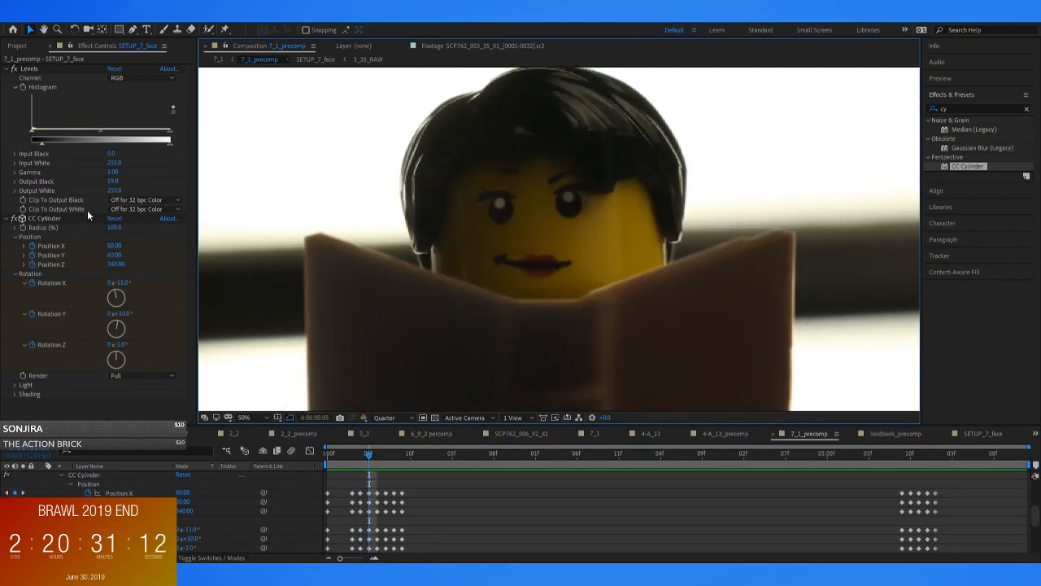
Set the CC Cylinder's Position Y to 55 at 0:00:00:05 after trying 65, and compare it with the adjacent frames
left_click(114, 256)
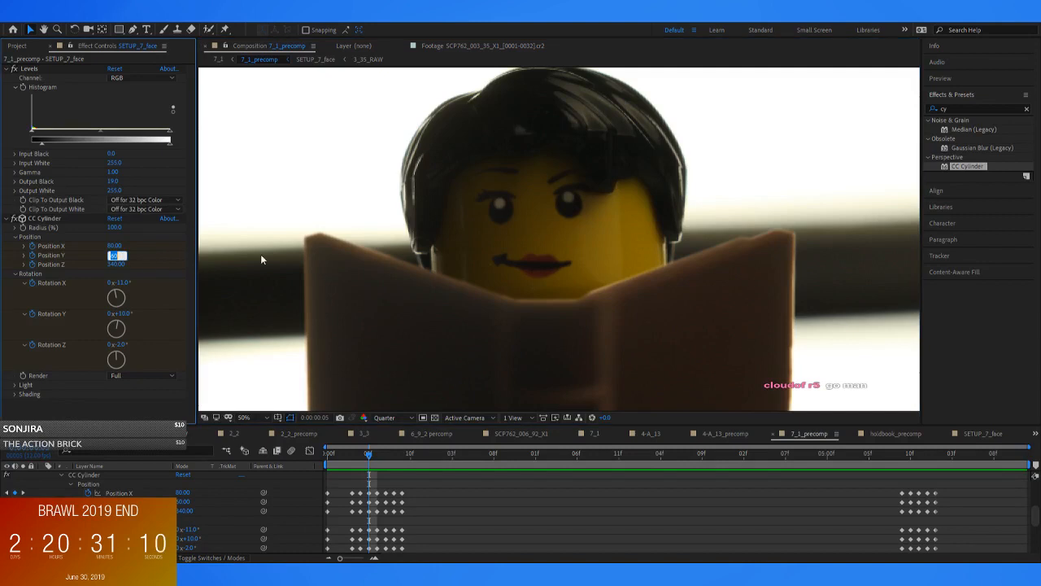
key("BackSpace")
type("65")
key("Return")
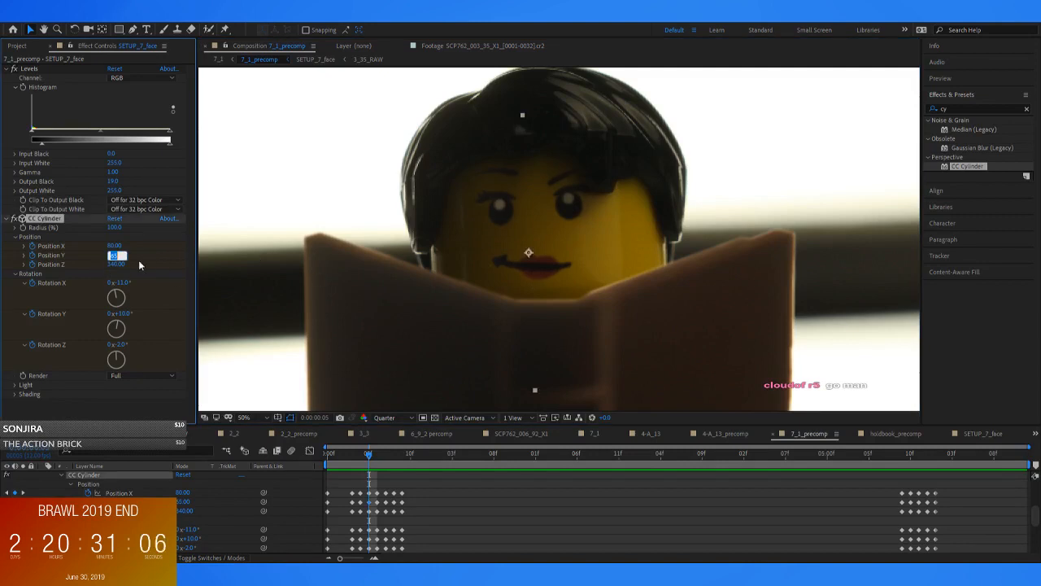
left_click(114, 255)
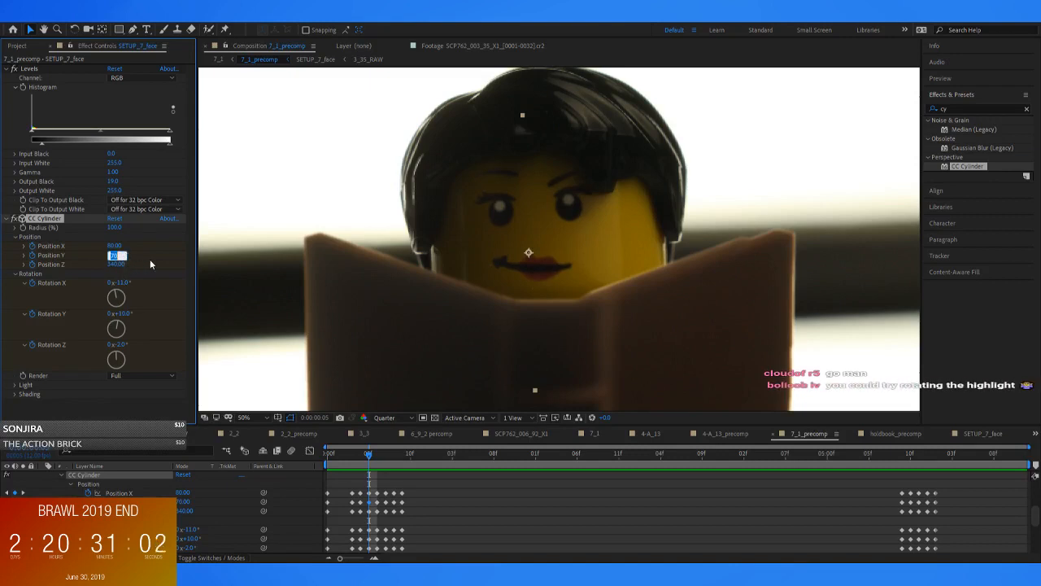
type("55")
key("Return")
key("Page_Up")
key("Page_Down")
key("Page_Down")
key("Page_Up")
key("Page_Up")
key("Page_Down")
Set the CC Cylinder's Position X to 85 at 0:00:00:05 and play back the face's movement
left_click(114, 245)
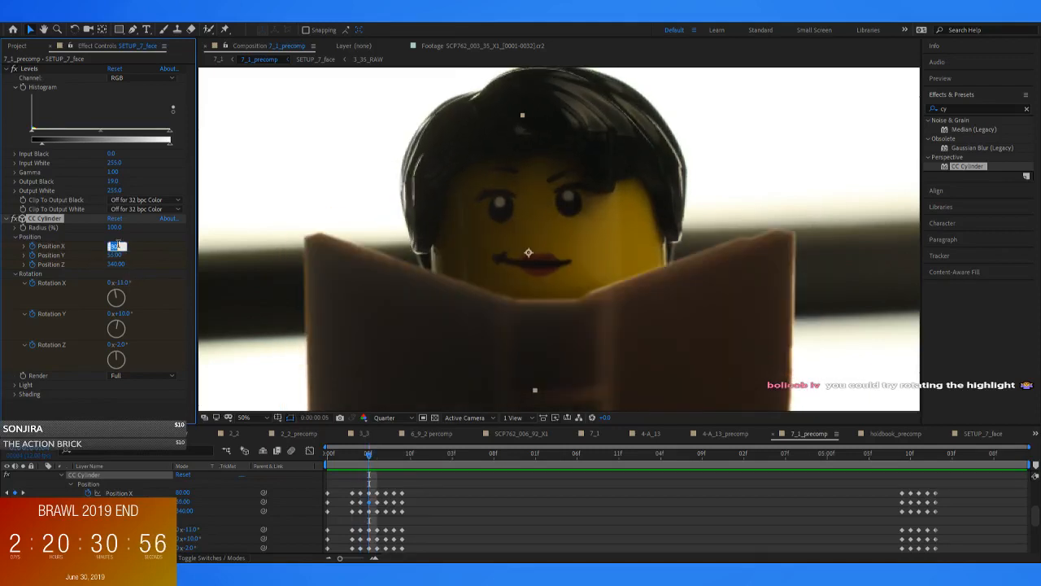
type("85")
key("Return")
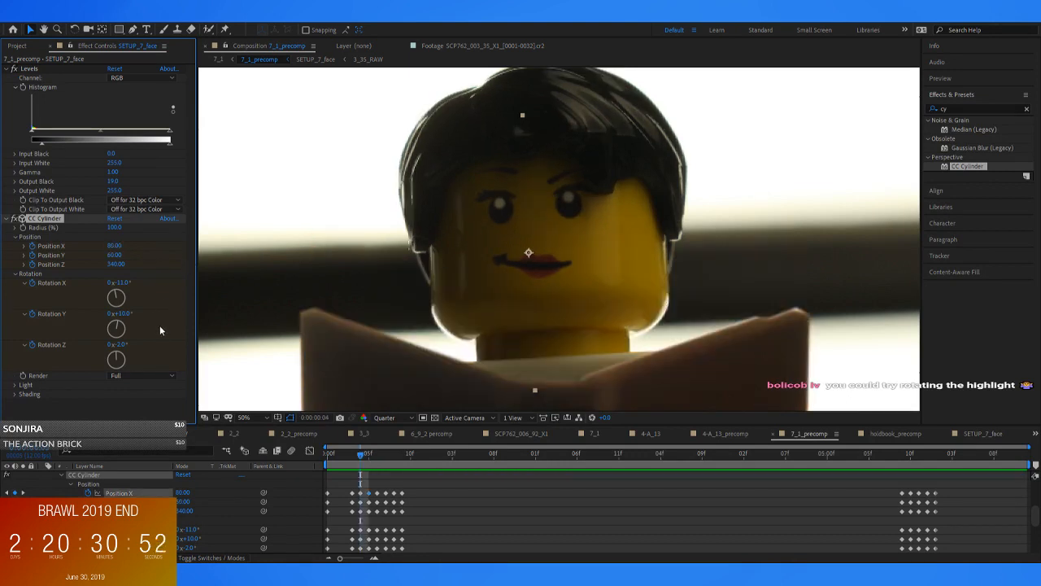
key("Page_Down")
key("space")
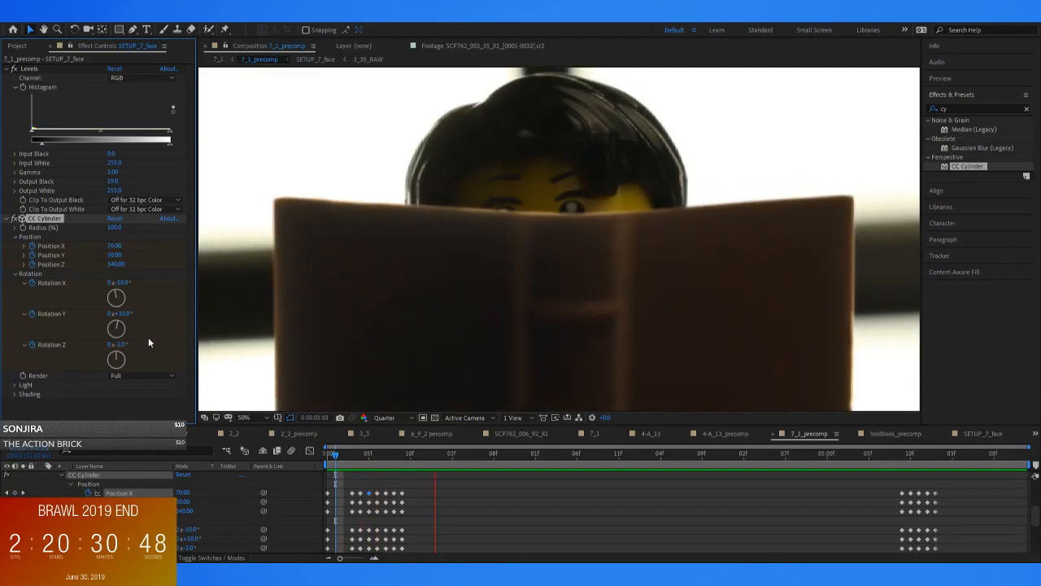
key("space")
key("space")
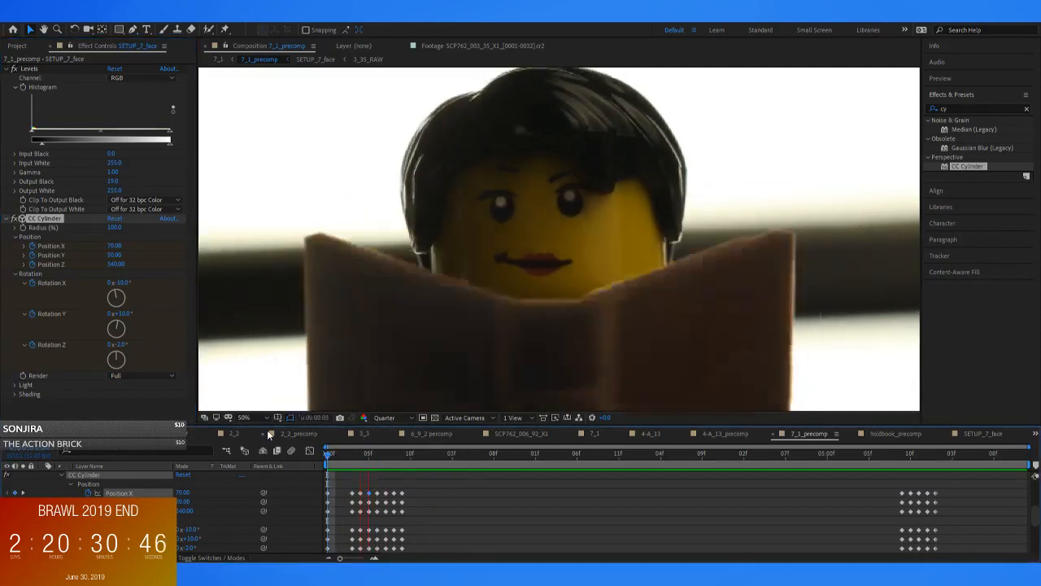
Open SETUP_7_face at 0:00:00:06 and maximize its timeline to show all the facial keyframes
left_click_drag(343, 455, 376, 455)
scroll(435, 504, "down", 5)
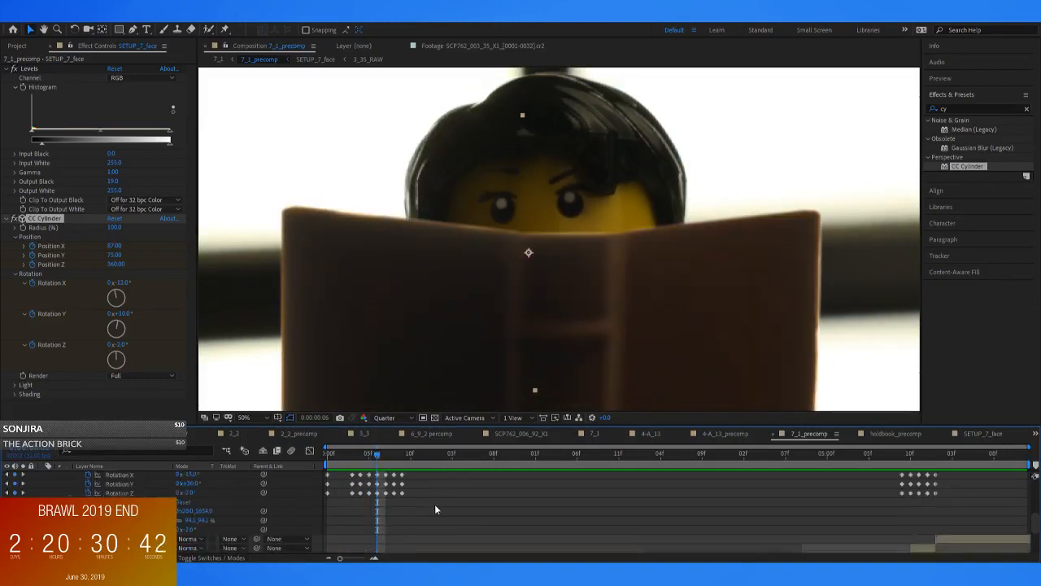
scroll(377, 528, "up", 5)
double_click(381, 475)
key("grave")
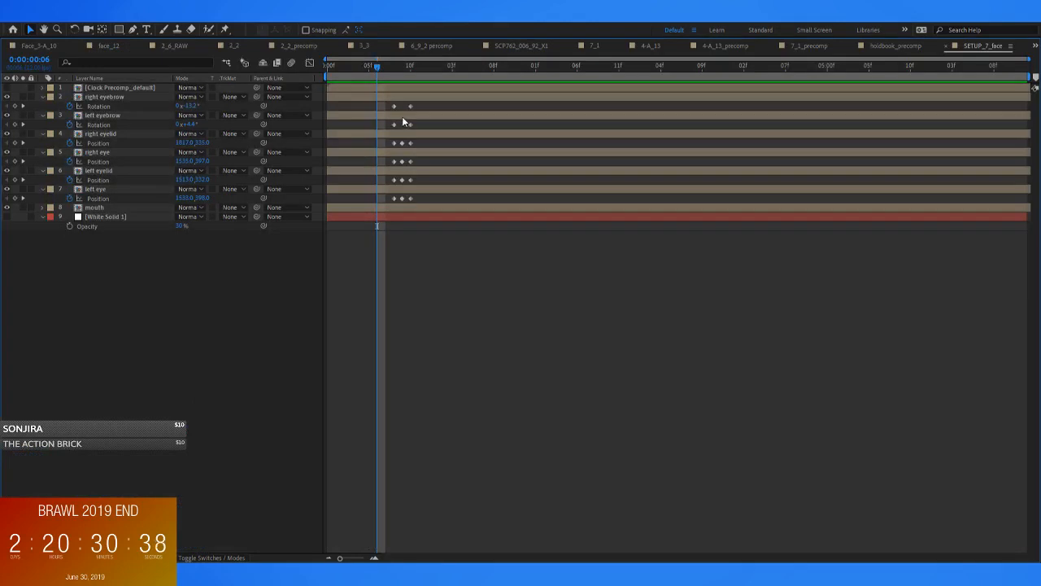
Shift the eyebrow, eyelid and eye keyframes three frames earlier so they begin at 0:00:00:05
left_click_drag(418, 102, 381, 199)
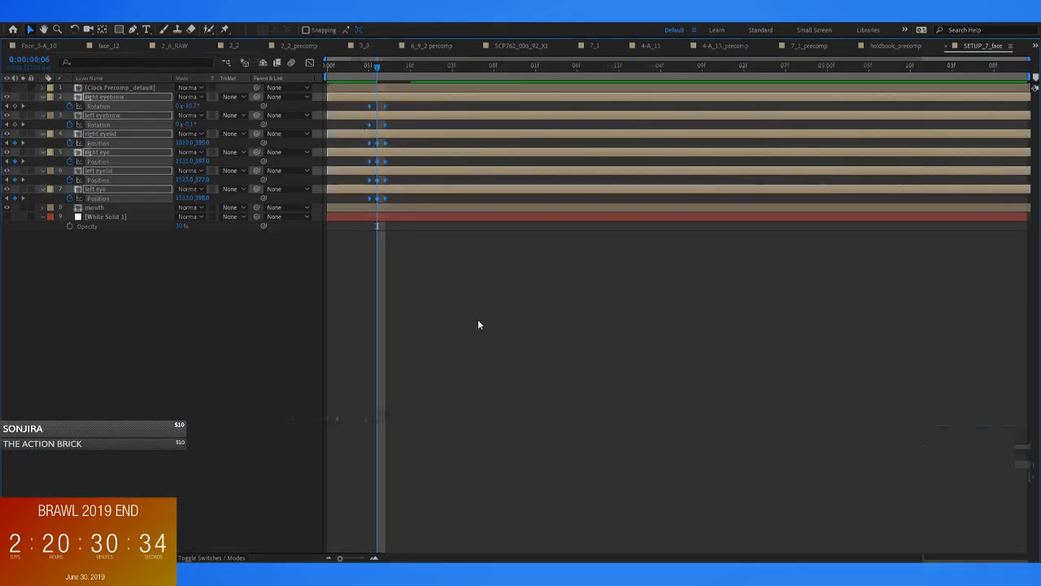
key("grave")
left_click_drag(369, 456, 327, 455)
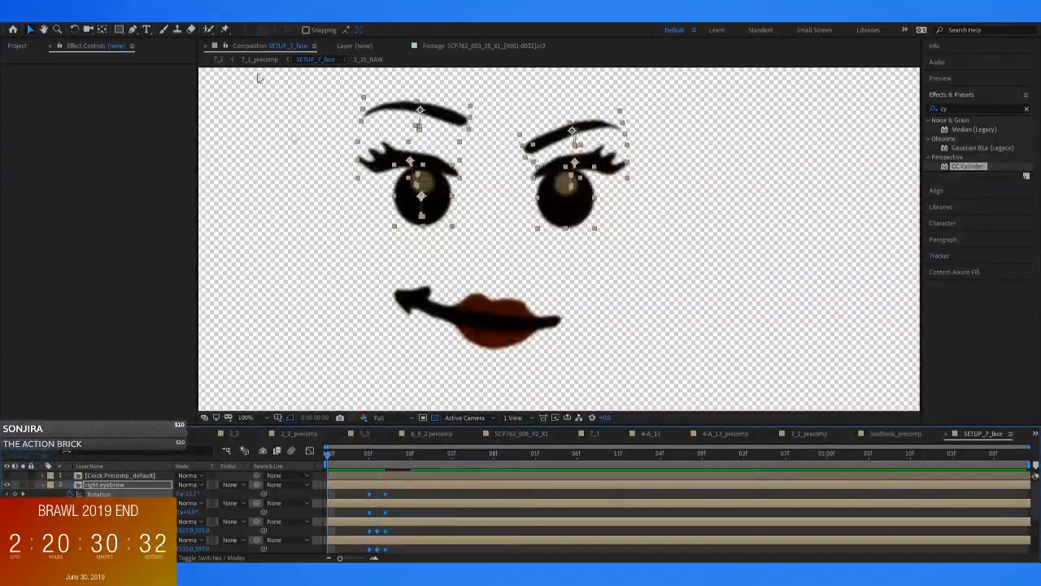
key("grave")
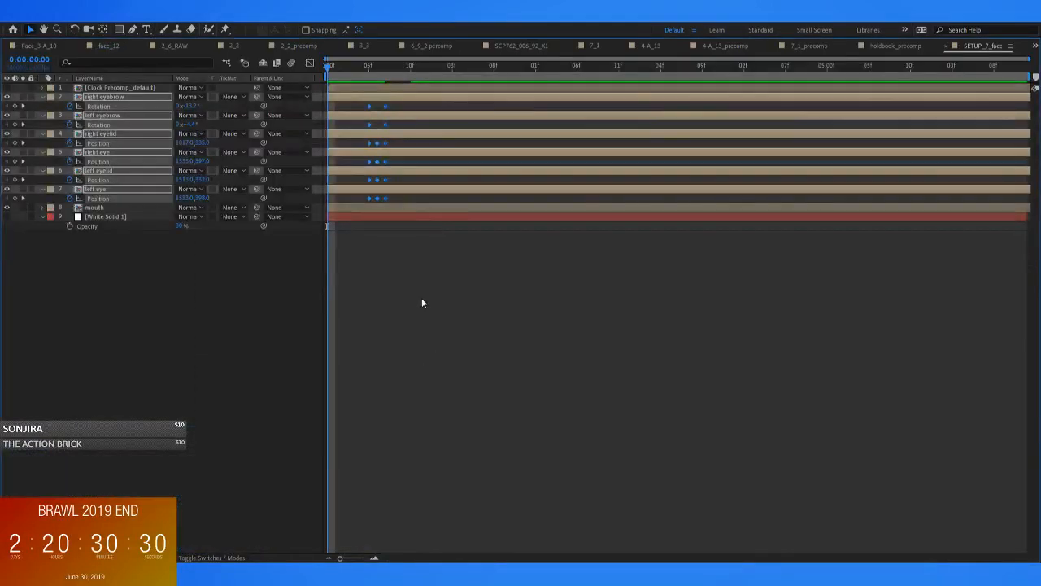
Reveal all keyframes of the right and left eye layers and shift their Mask Path keyframes to begin at 0:00:00:05
left_click(422, 301)
left_click(111, 152)
left_click(114, 190, "ctrl")
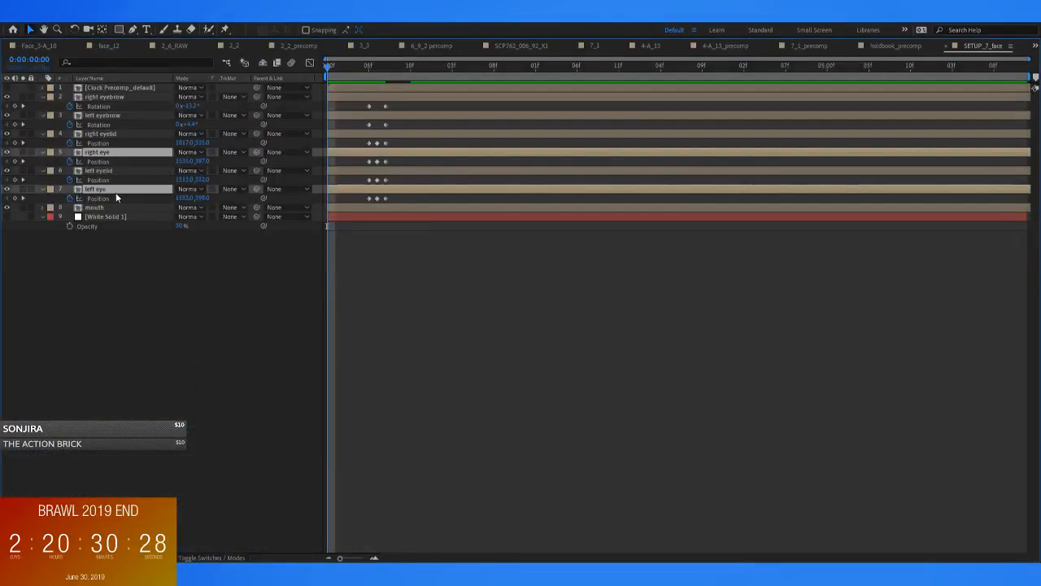
key("ctrl+v")
left_click_drag(425, 168, 370, 181)
left_click_drag(421, 239, 392, 247)
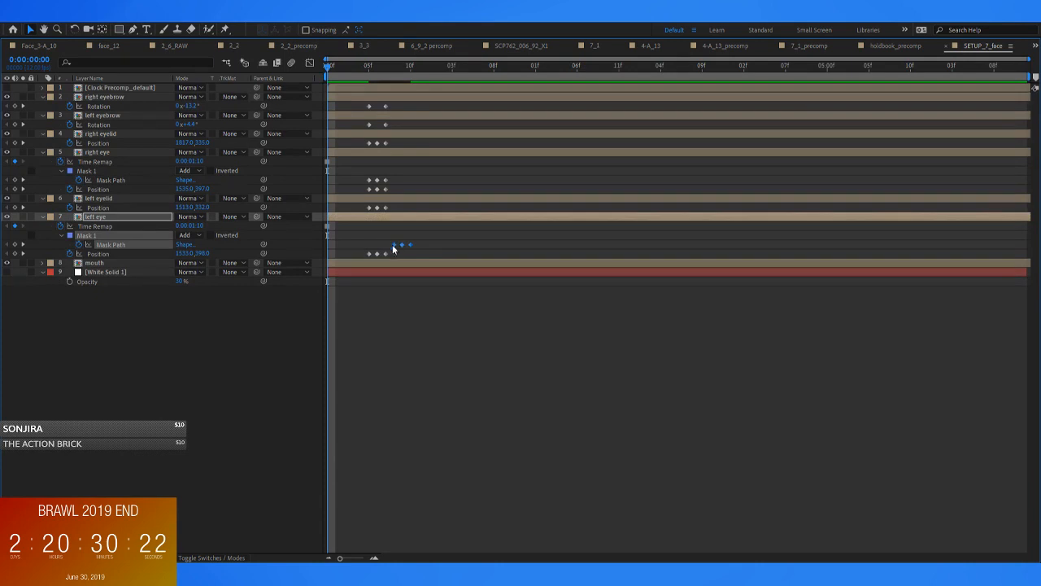
Reveal both eyebrows' animated properties and shift their Position keyframes to begin at 0:00:00:05
left_click(376, 87)
left_click(382, 97)
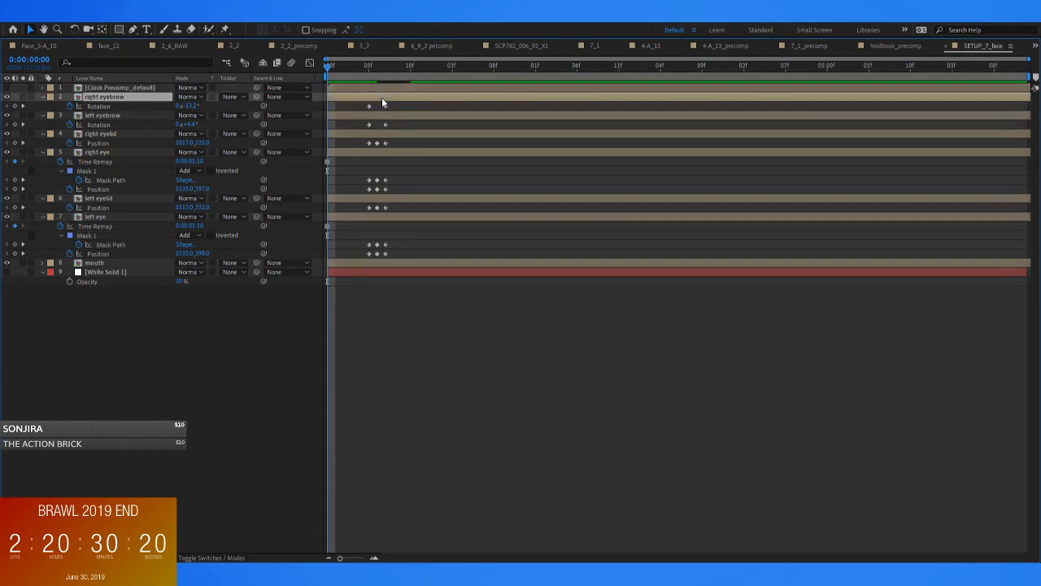
key("u")
left_click_drag(435, 109, 389, 118)
left_click_drag(394, 116, 377, 117)
left_click(381, 134)
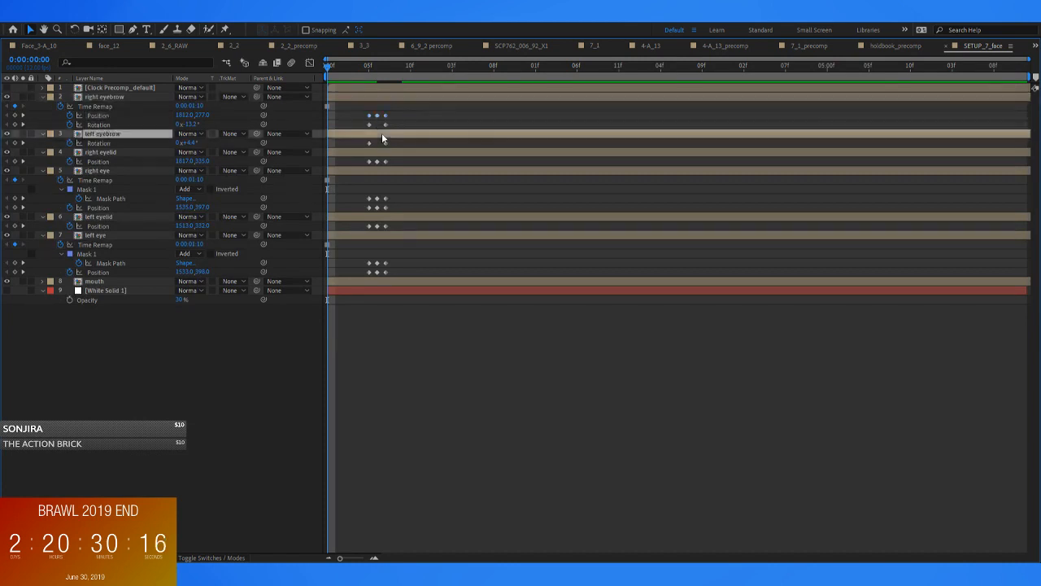
key("u")
left_click_drag(436, 147, 379, 155)
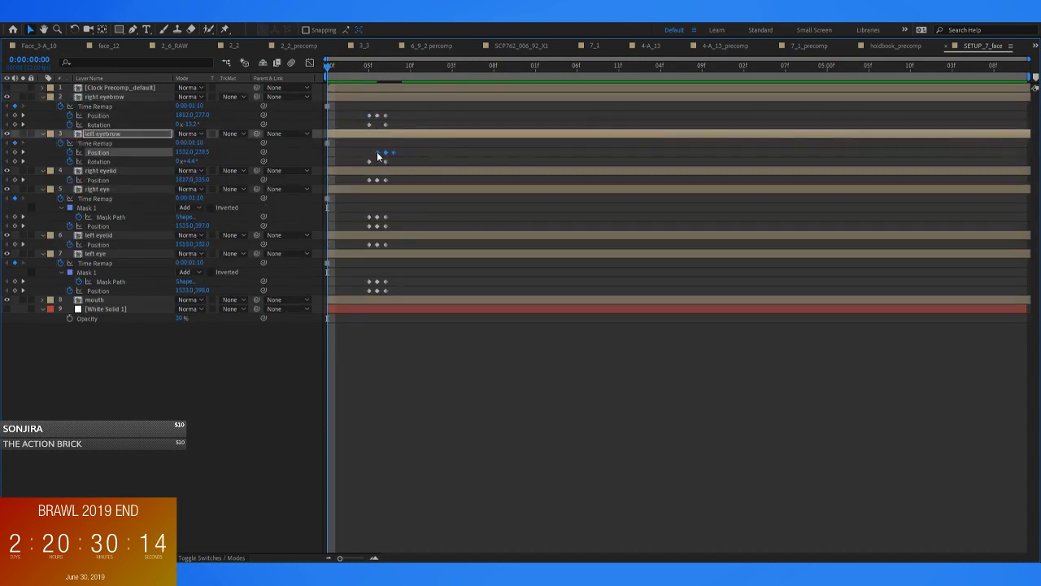
key("grave")
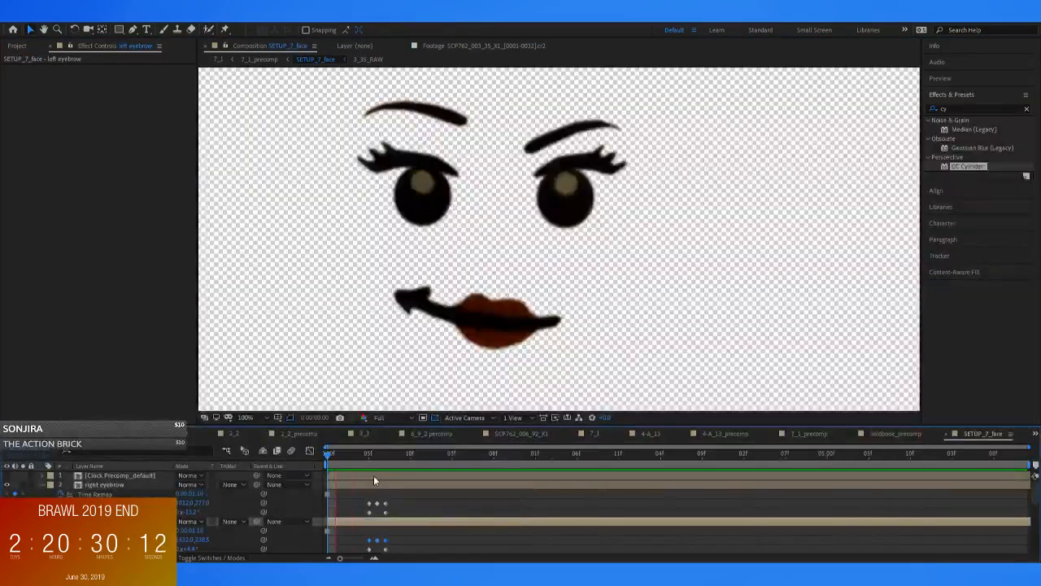
Return to 7_1_precomp and play back the face animation from the start with the full frame in view
left_click(259, 60)
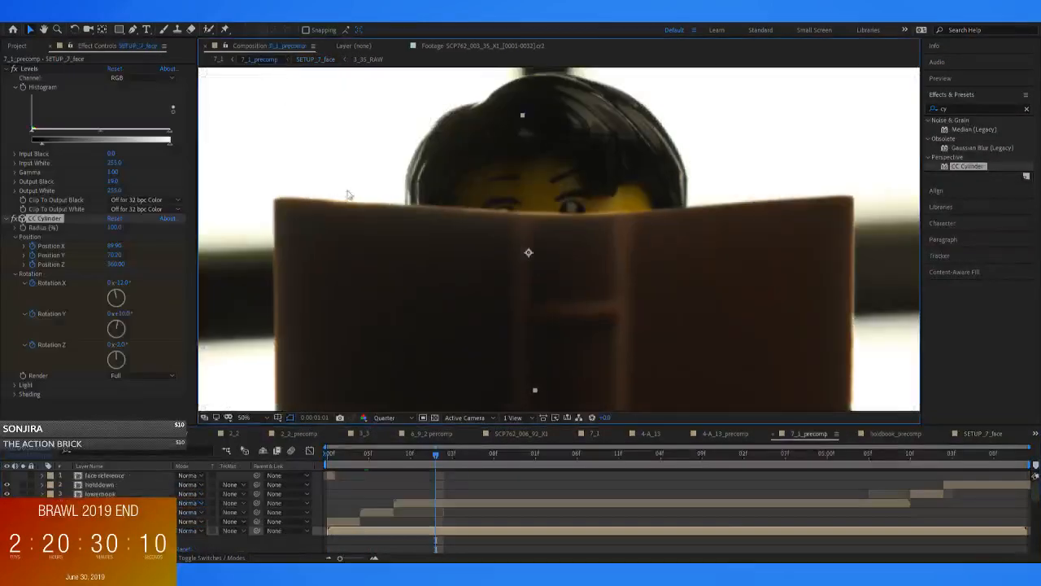
key("space")
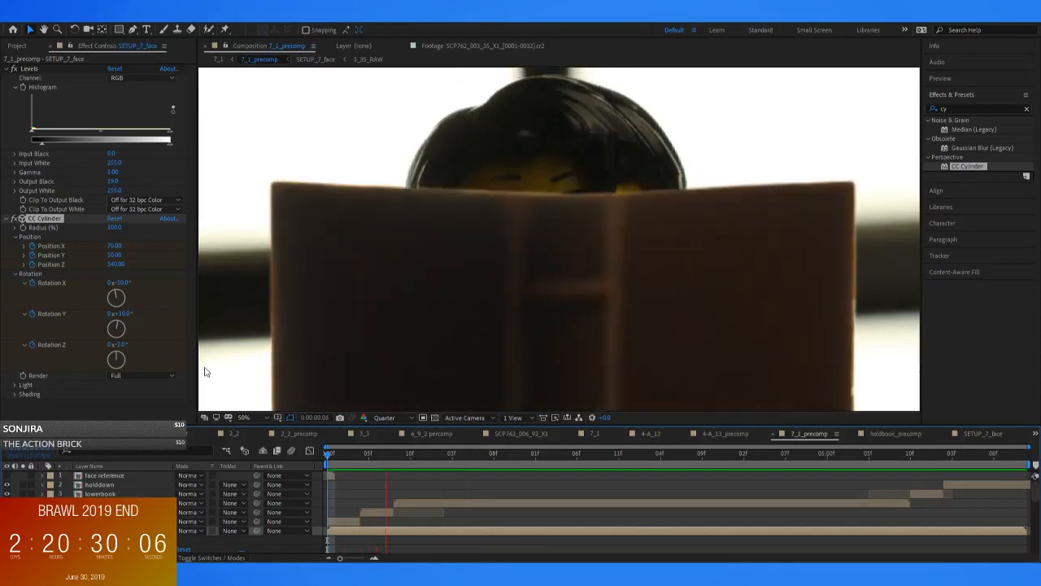
key("period")
key("space")
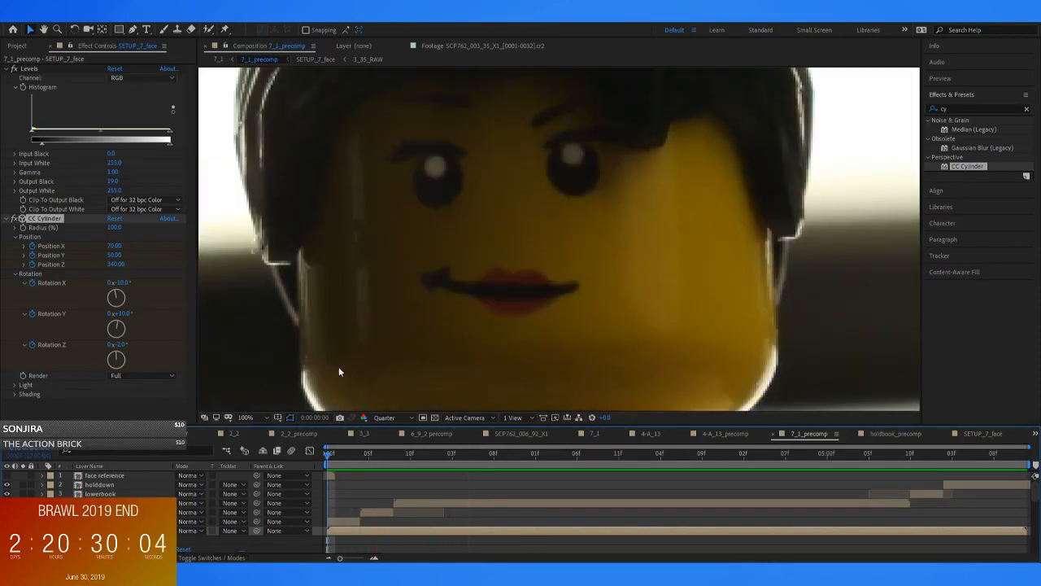
scroll(377, 331, "down", 4)
key("space")
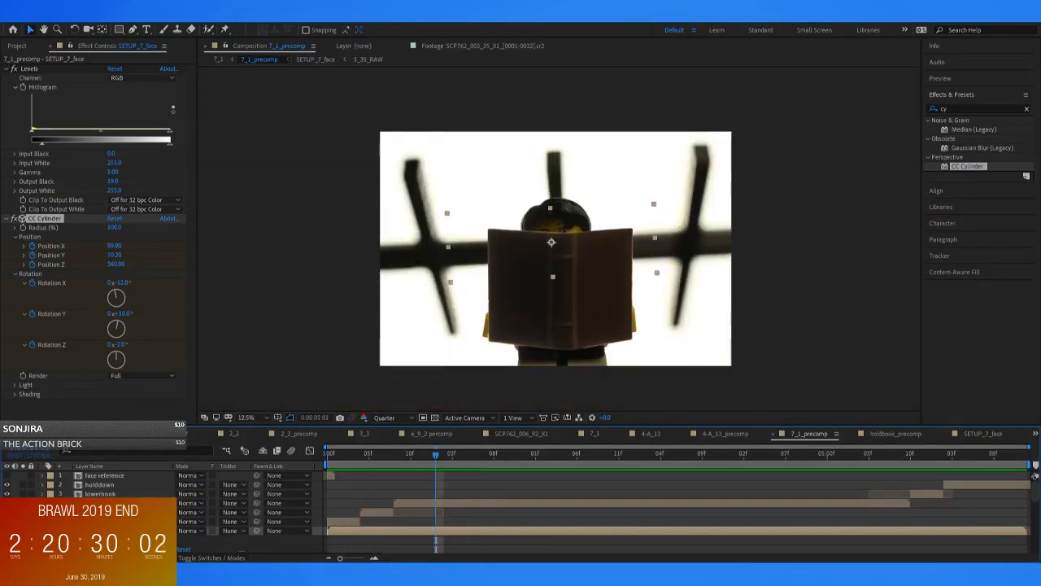
Open SETUP_7_face and add a Position keyframe to the right eye at 0:00:00:09
double_click(424, 530)
mouse_move(385, 460)
left_mouse_down()
mouse_move(417, 458)
mouse_move(389, 460)
mouse_move(401, 460)
left_mouse_up()
scroll(402, 465, "down", 3)
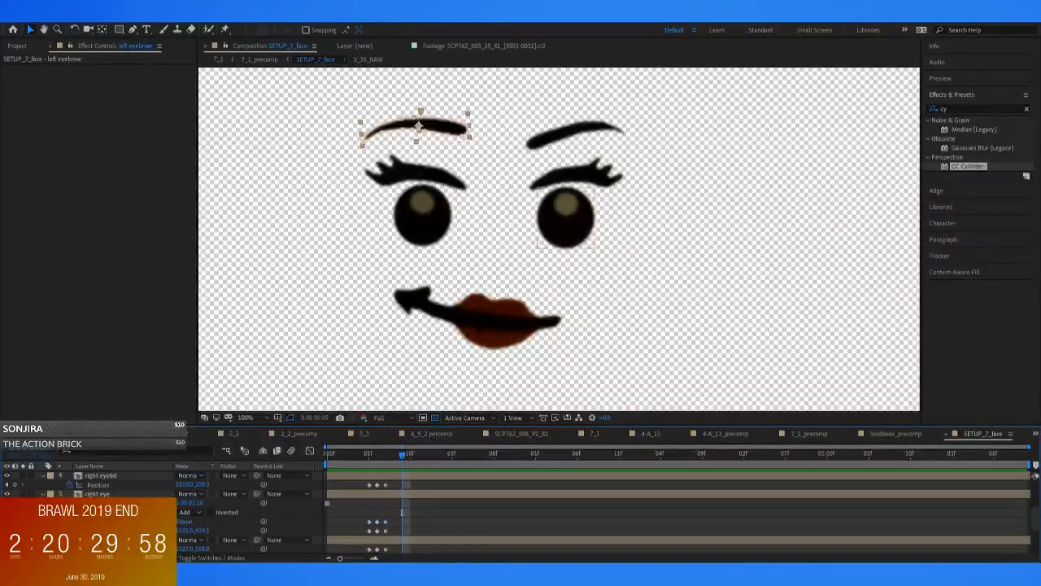
left_click(113, 494)
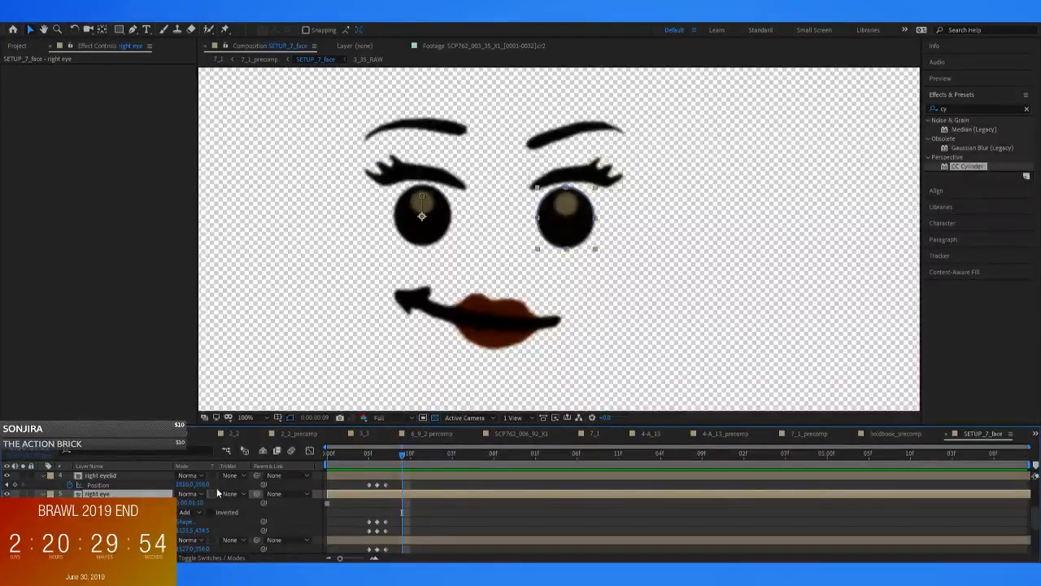
key("u")
key("p")
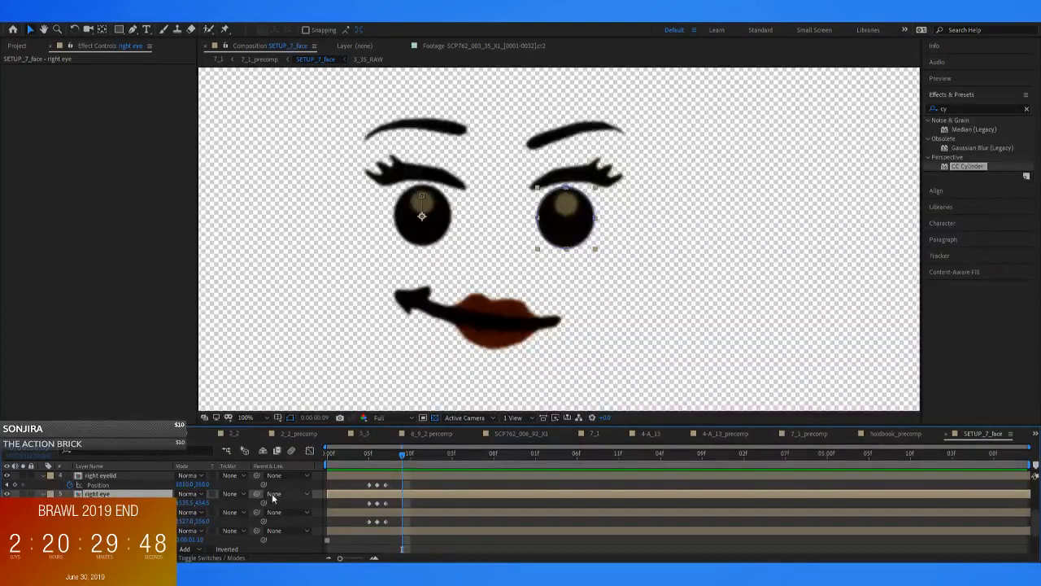
left_click(14, 503)
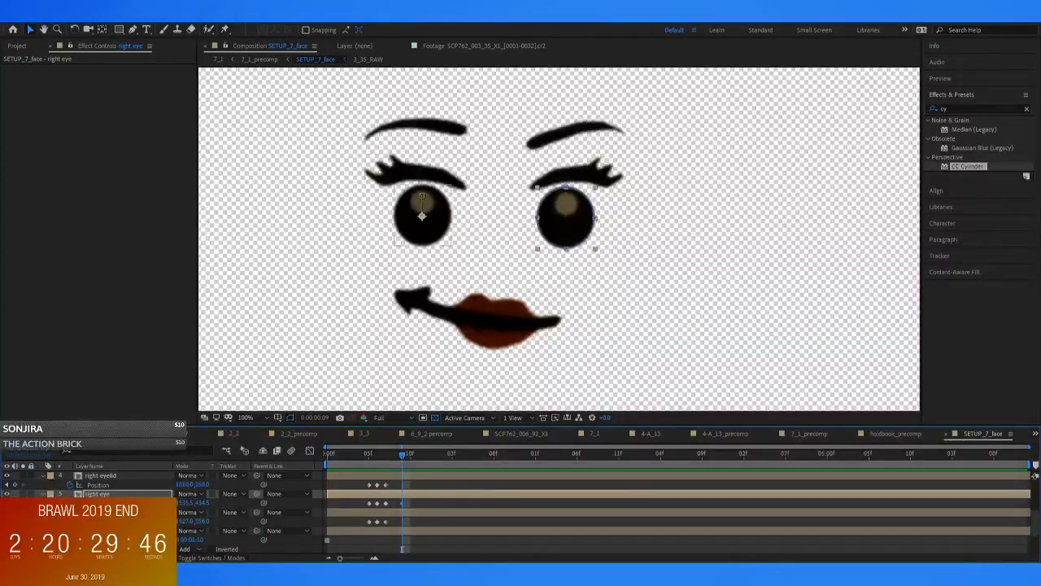
Try rotating both eyes so their highlights sit at the bottom, moving the right eye's anchor point to its centre
left_click(421, 215)
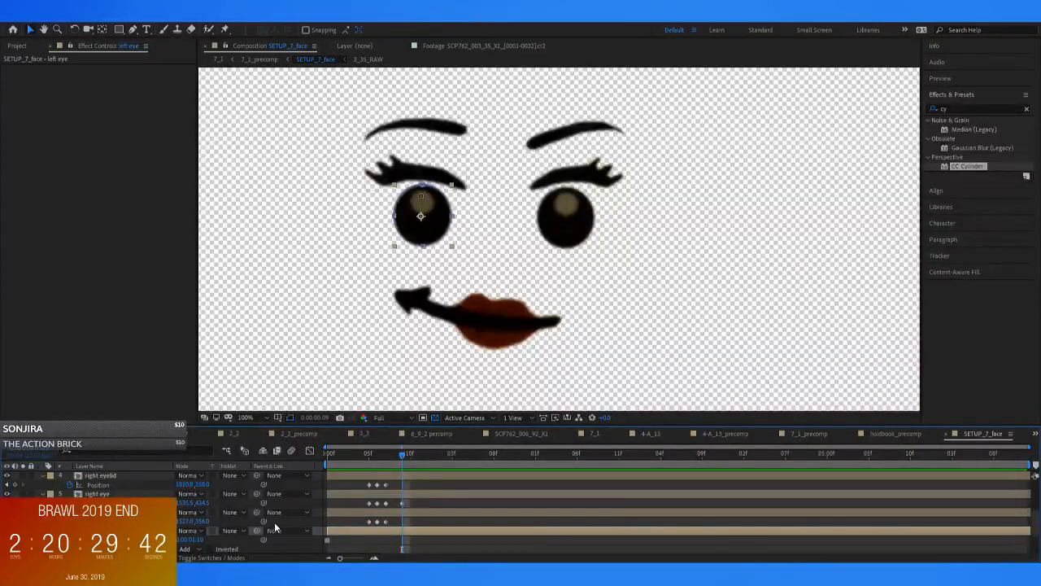
key("w")
left_click_drag(376, 215, 374, 249)
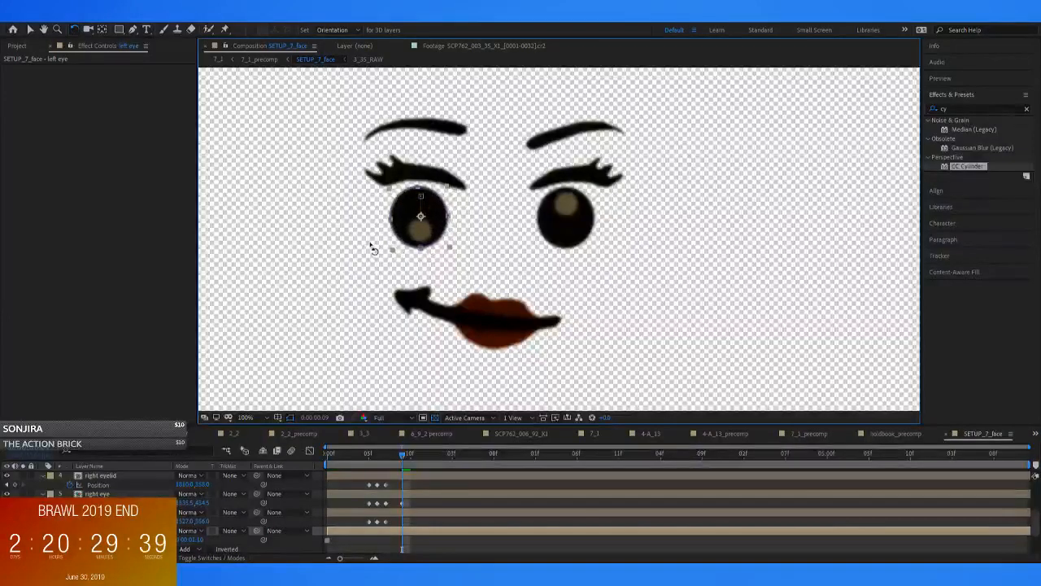
left_click(557, 229)
left_click_drag(590, 241, 492, 256)
key("ctrl+z")
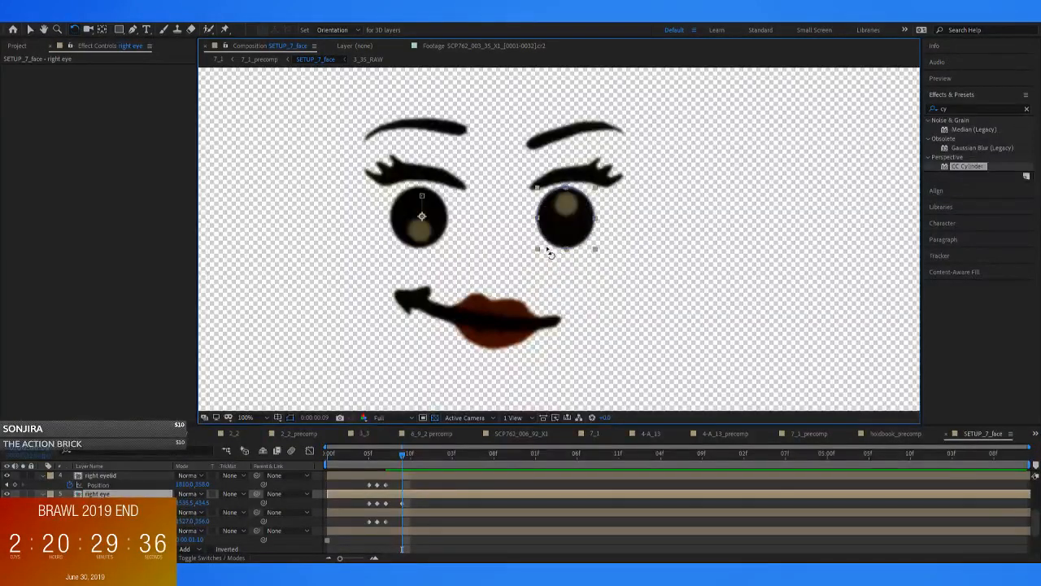
key("v")
left_click_drag(423, 217, 554, 240)
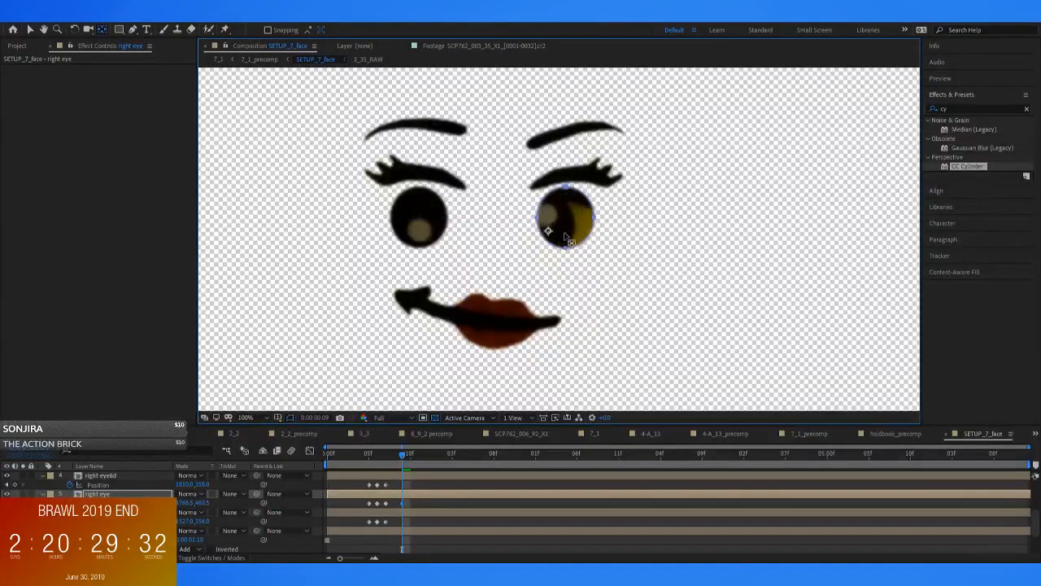
key("ctrl+z")
key("w")
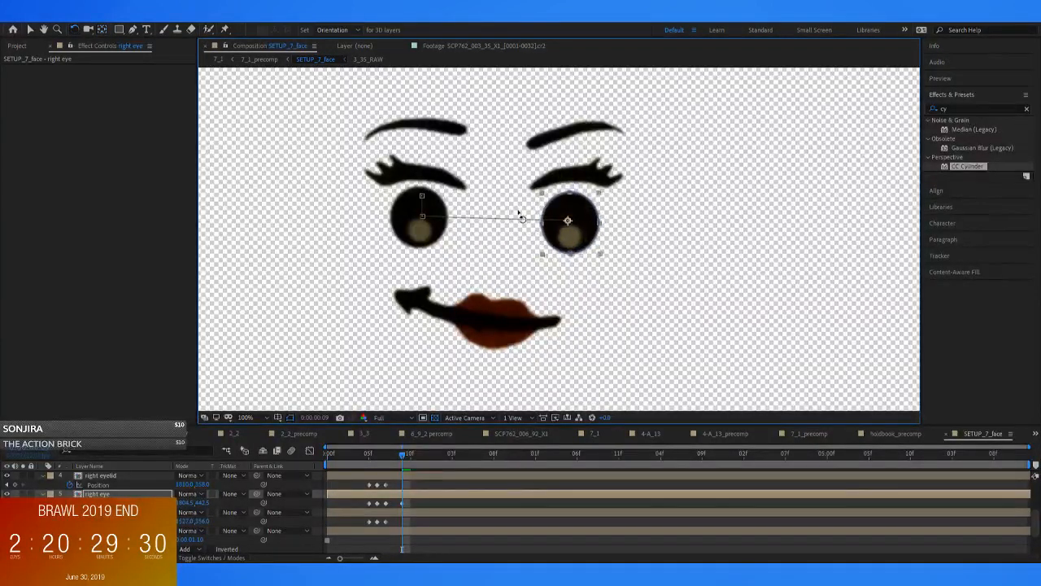
Hide the book layer in 7_1_precomp and examine the rotated eyes at 0:00:00:09
key("comma")
key("comma")
key("comma")
key("comma")
left_click(259, 60)
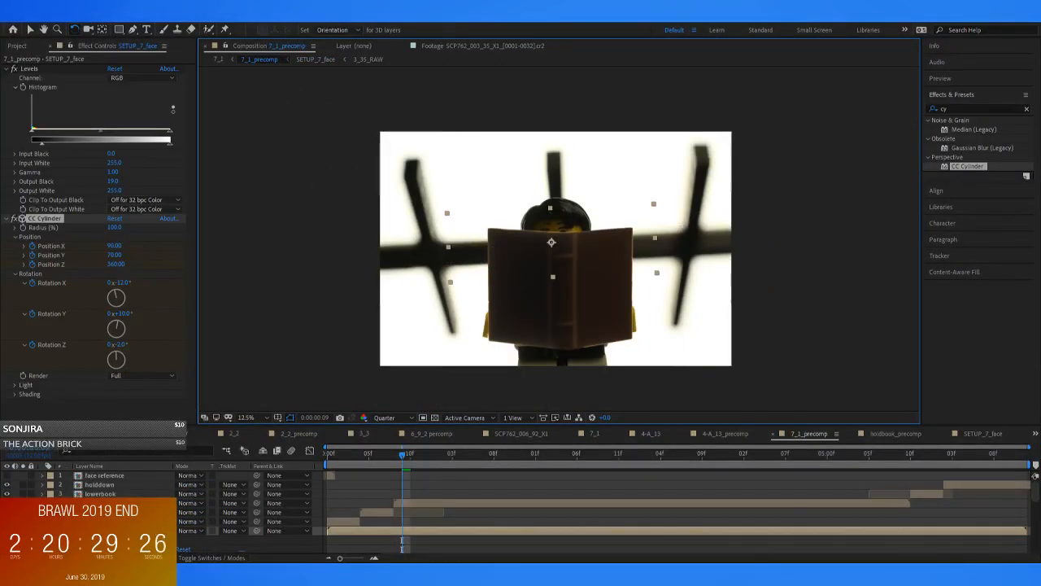
left_click(7, 503)
key("period")
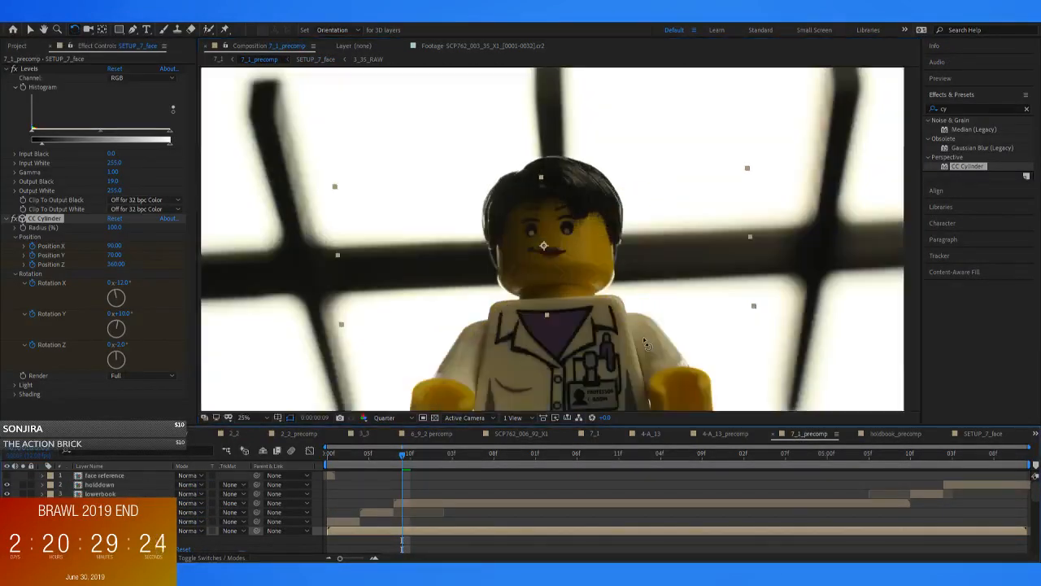
Undo the book hiding and the eye rotations, returning to SETUP_7_face
key("ctrl+z")
key("ctrl+z")
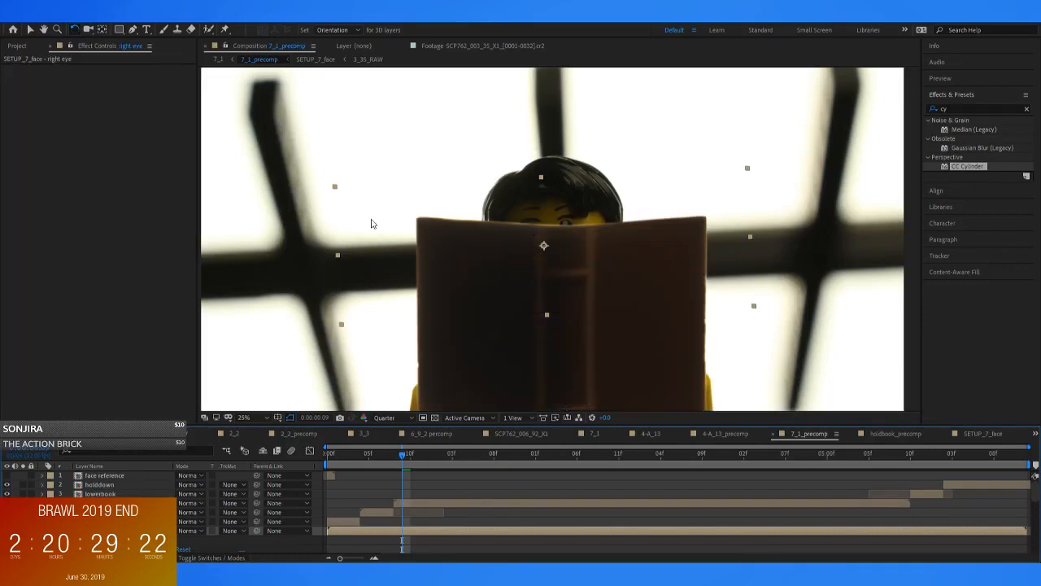
left_click(320, 60)
scroll(492, 298, "up", 2)
key("ctrl+z")
key("ctrl+z")
scroll(572, 296, "up", 2)
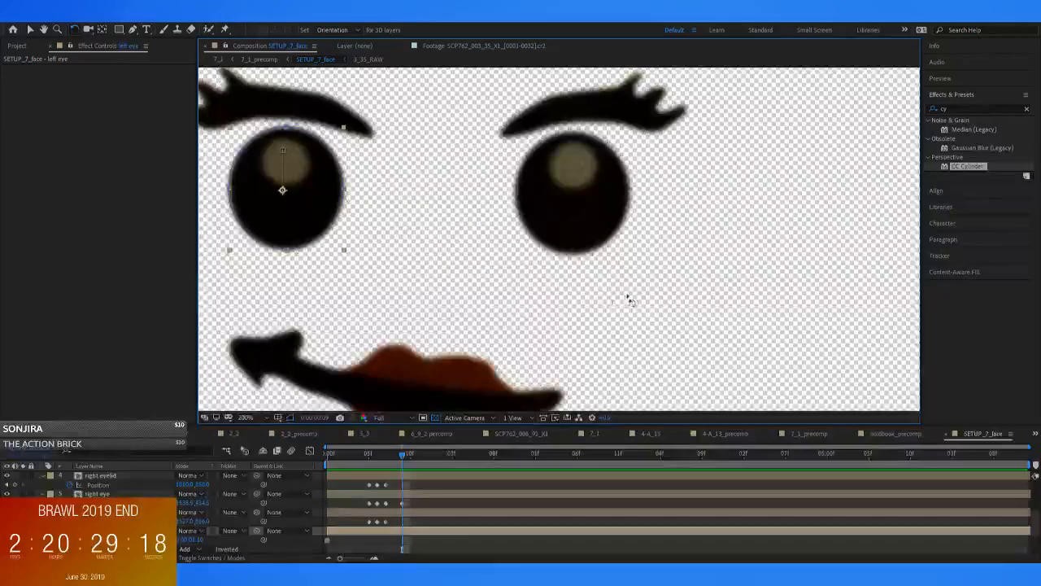
Try moving the right eye slightly towards the nose at 0:00:01:00, and undo the move
scroll(639, 293, "down", 2)
key("v")
left_click(683, 279)
scroll(569, 260, "up", 1)
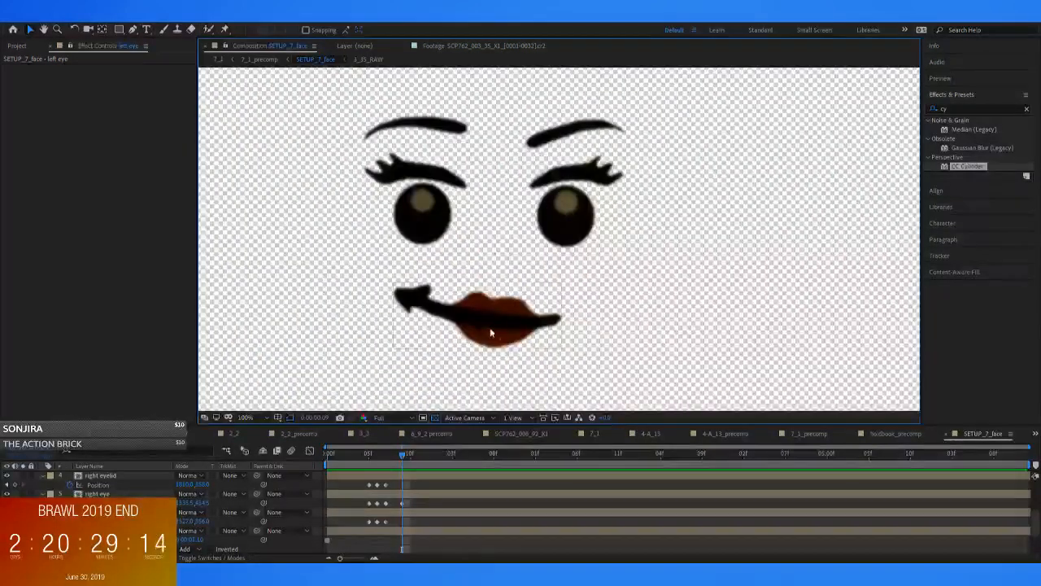
left_click(565, 214)
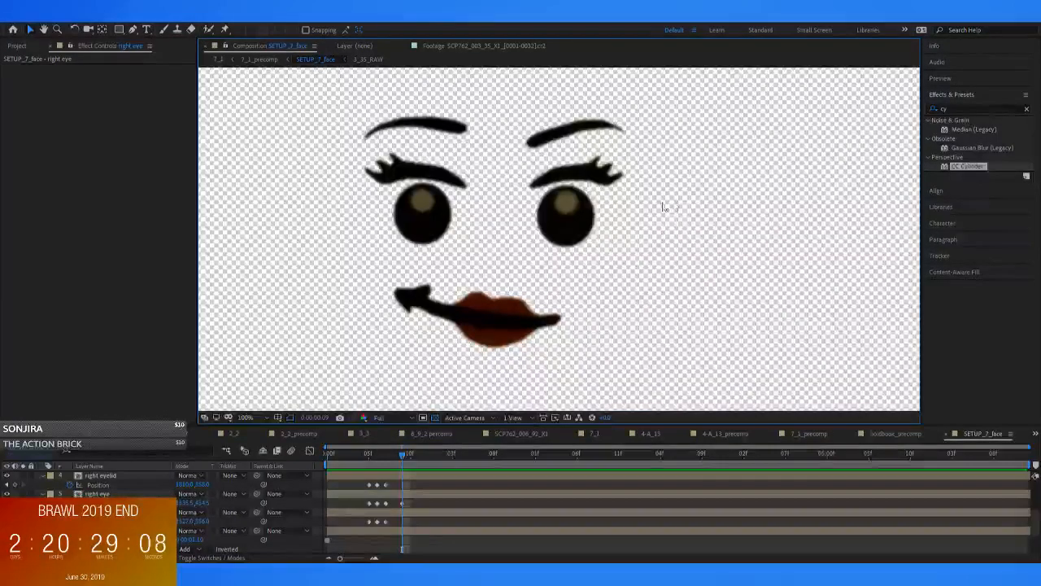
left_click(402, 495)
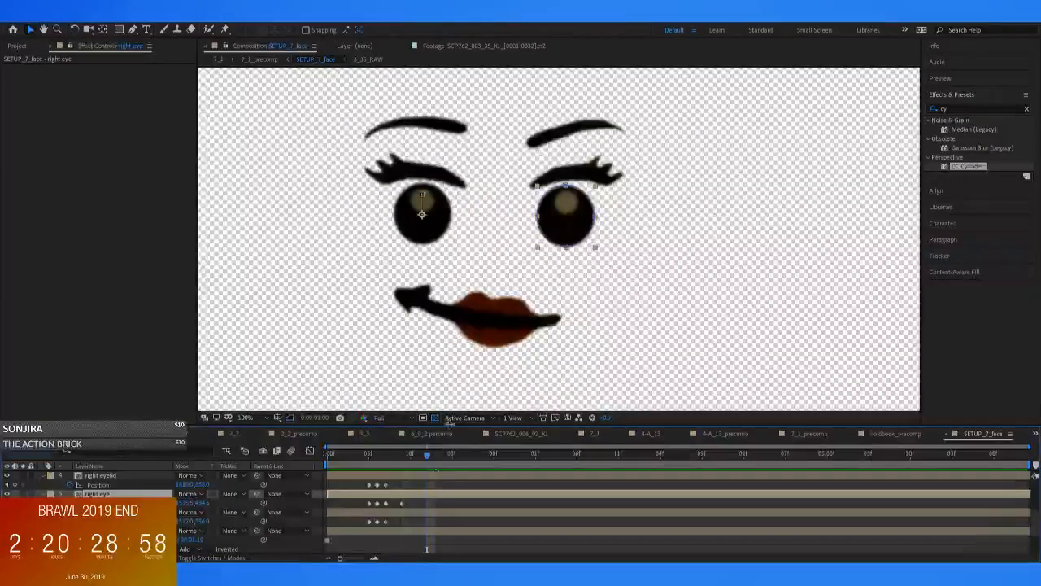
left_click_drag(566, 234, 553, 237)
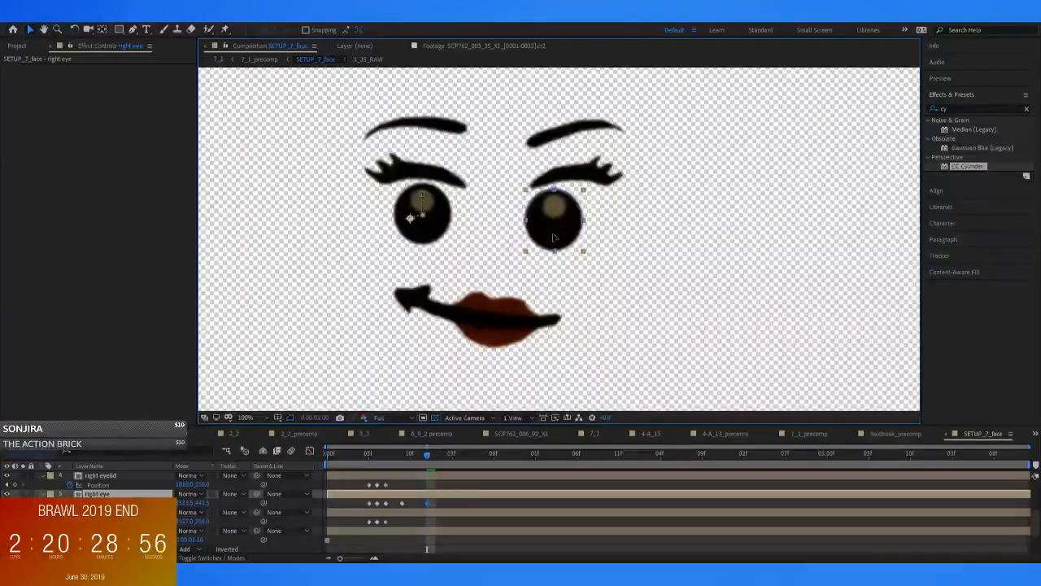
key("ctrl+z")
key("j")
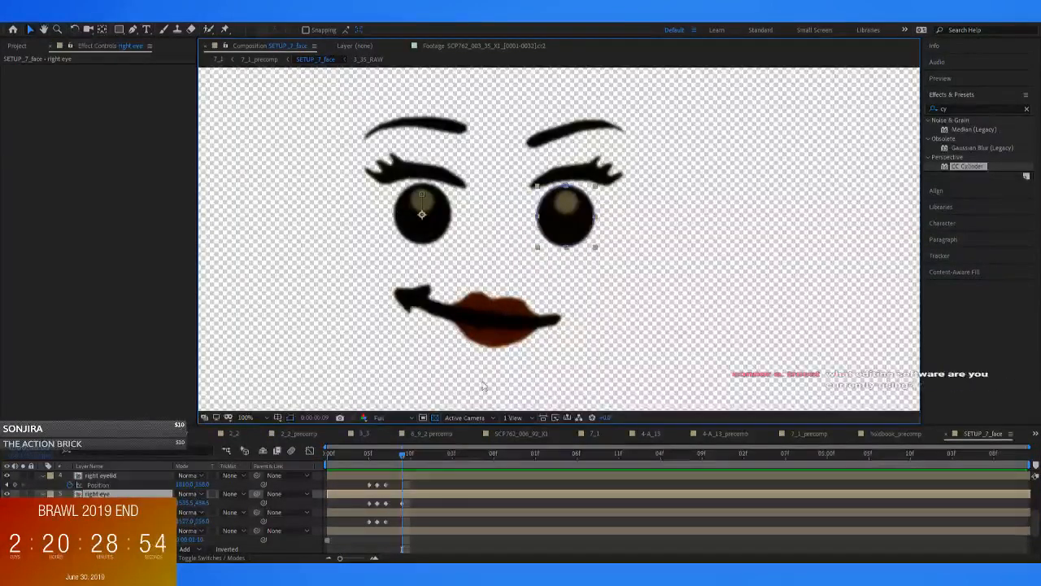
Collapse the expanded properties of the eyebrow, eyelid and right eye layers
scroll(441, 493, "up", 2)
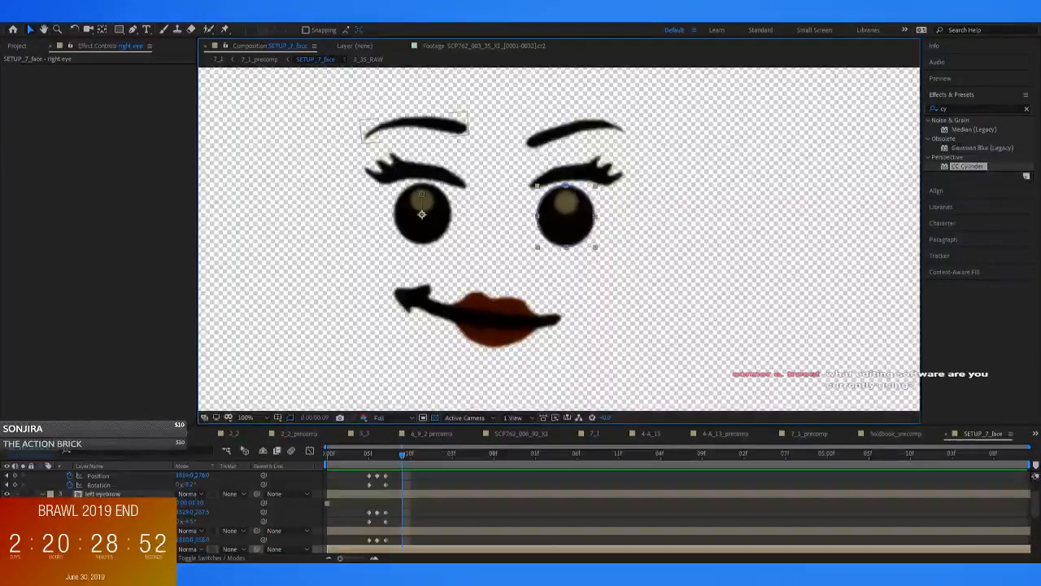
left_click(43, 494)
left_click(43, 522)
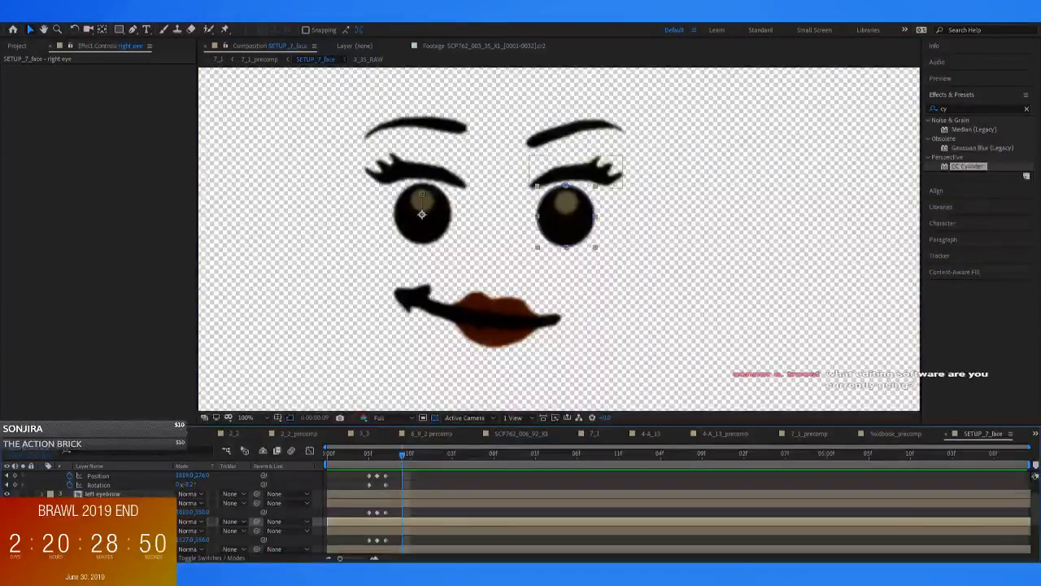
scroll(675, 511, "up", 4)
left_click(42, 485)
Add a null object between the eyes in SETUP_7_face and name it "eye look controller"
left_click(495, 325)
left_click(372, 355)
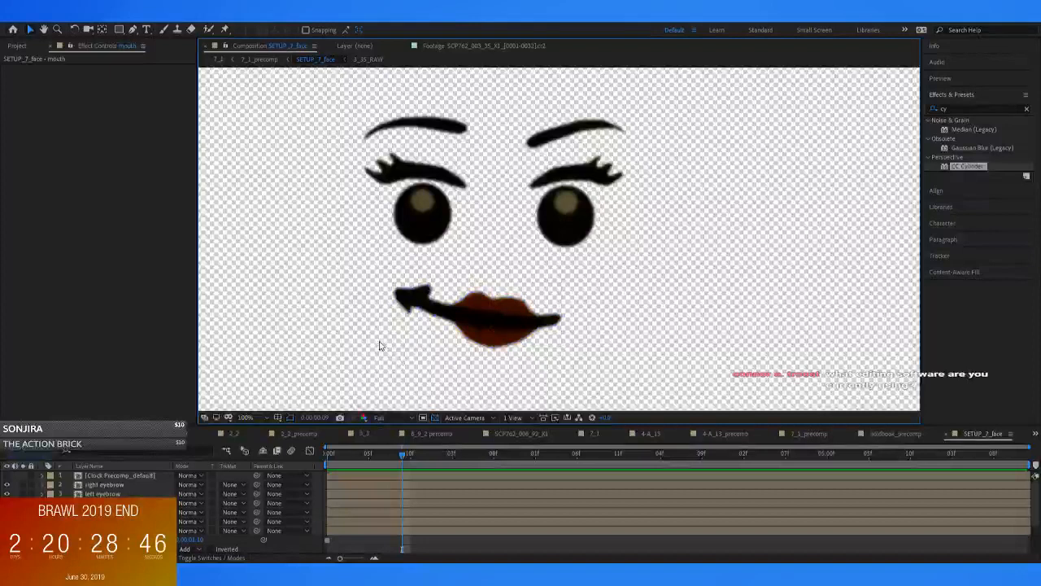
key("ctrl+alt+shift+y")
left_click_drag(501, 295, 518, 242)
key("Return")
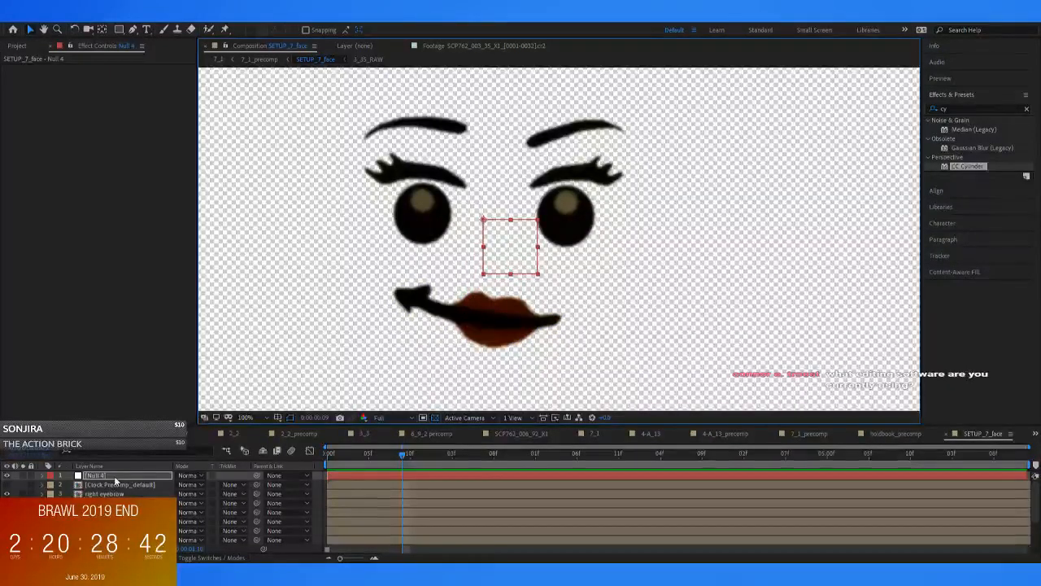
type("eye look controller")
key("Return")
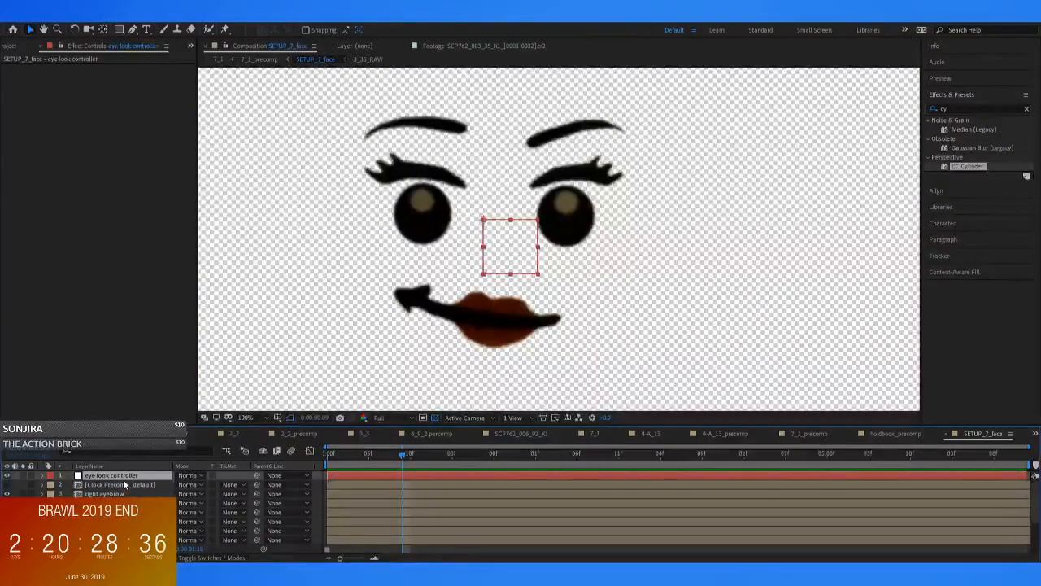
Place the eye look controller below the right eye layer and parent both eye layers to it
left_click_drag(111, 476, 111, 526)
left_click(97, 513)
scroll(98, 513, "down", 1)
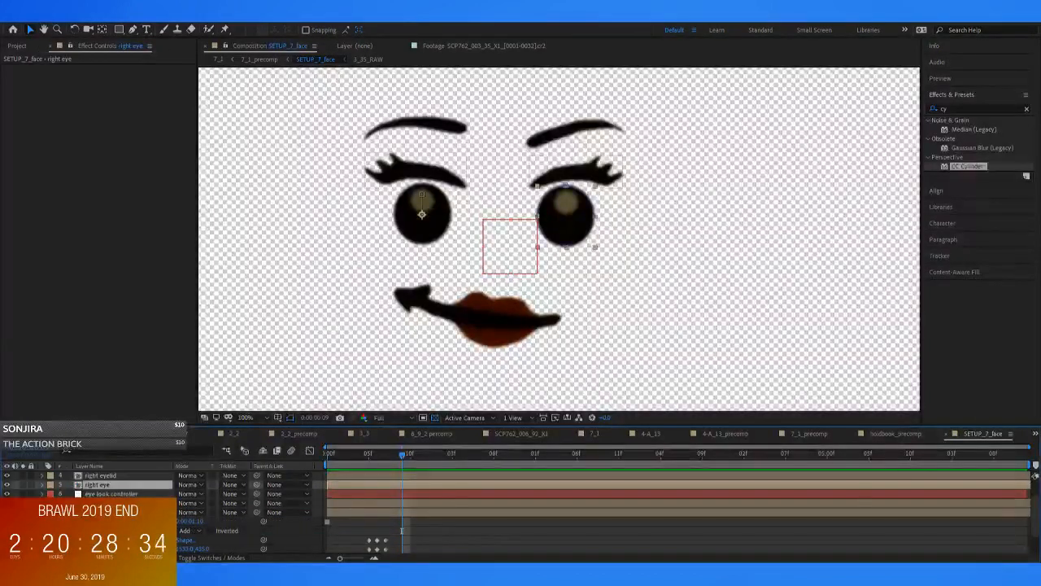
left_click_drag(256, 486, 96, 493)
left_click(96, 494)
Keyframe the eye look controller's position from 0:00:00:09 so the eyes glance left, then right by 0:00:01:03
mouse_move(403, 455)
left_mouse_down()
mouse_move(366, 456)
mouse_move(402, 462)
left_mouse_up()
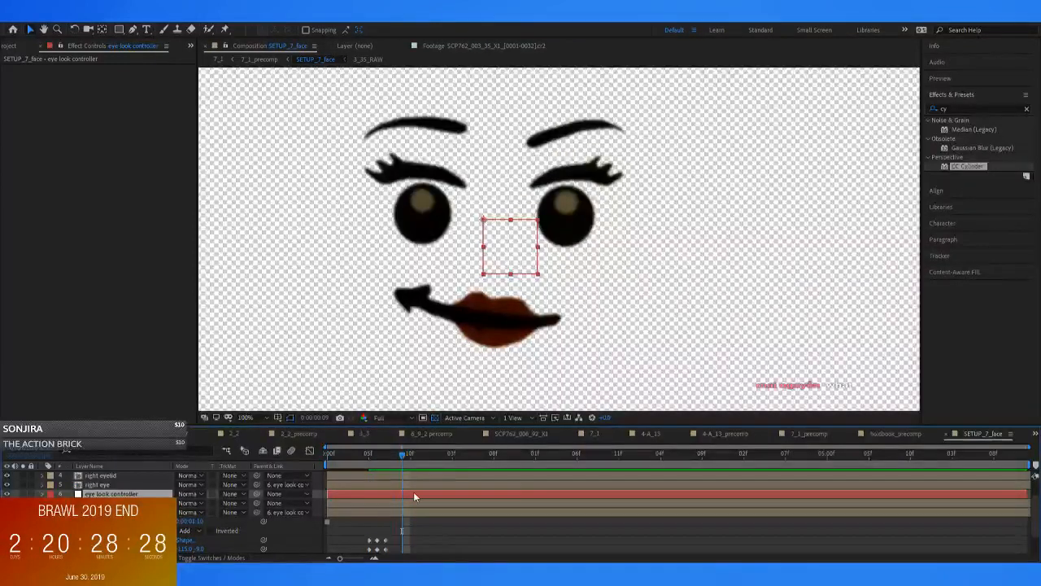
key("p")
left_click(84, 502)
key("Page_Down")
key("Page_Down")
key("Page_Down")
mouse_move(509, 265)
left_mouse_down()
mouse_move(497, 265)
mouse_move(525, 264)
left_mouse_up()
key("Page_Down")
key("Page_Down")
key("Page_Down")
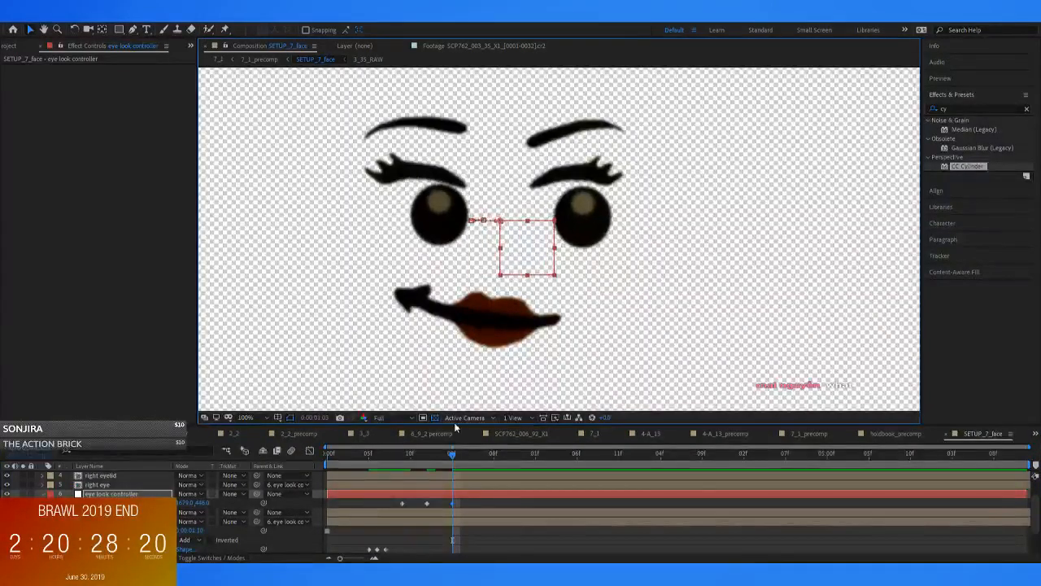
Move the controller's last position keyframe slightly later and scrub back to 0:00:00:08
left_click(387, 453)
left_click_drag(397, 454, 466, 503)
left_click(434, 501)
left_click(428, 503)
left_click(394, 456)
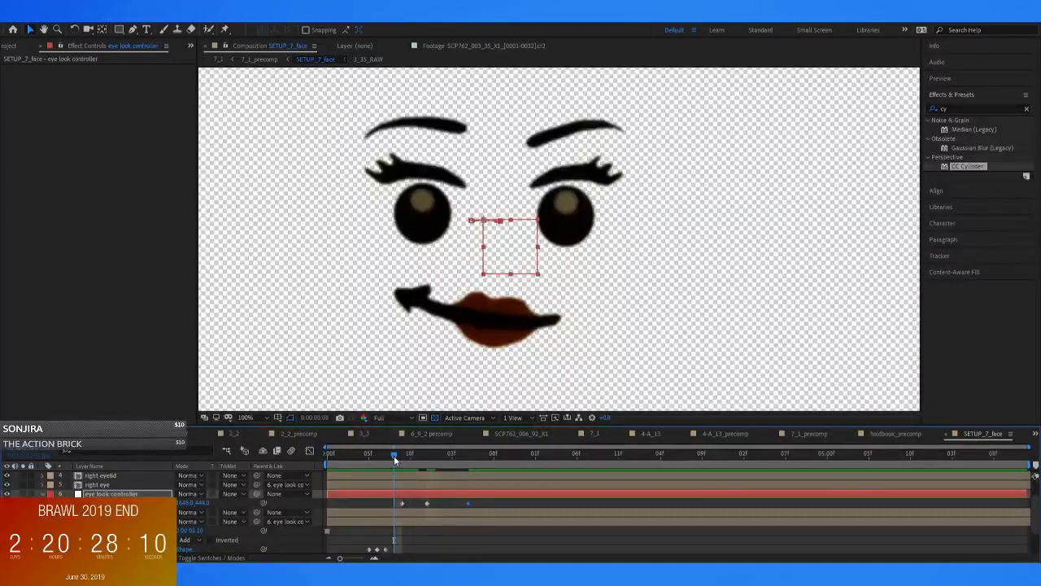
Ease all three position keyframes of the eye look controller and preview the glance
key("space")
left_click_drag(475, 504, 401, 503)
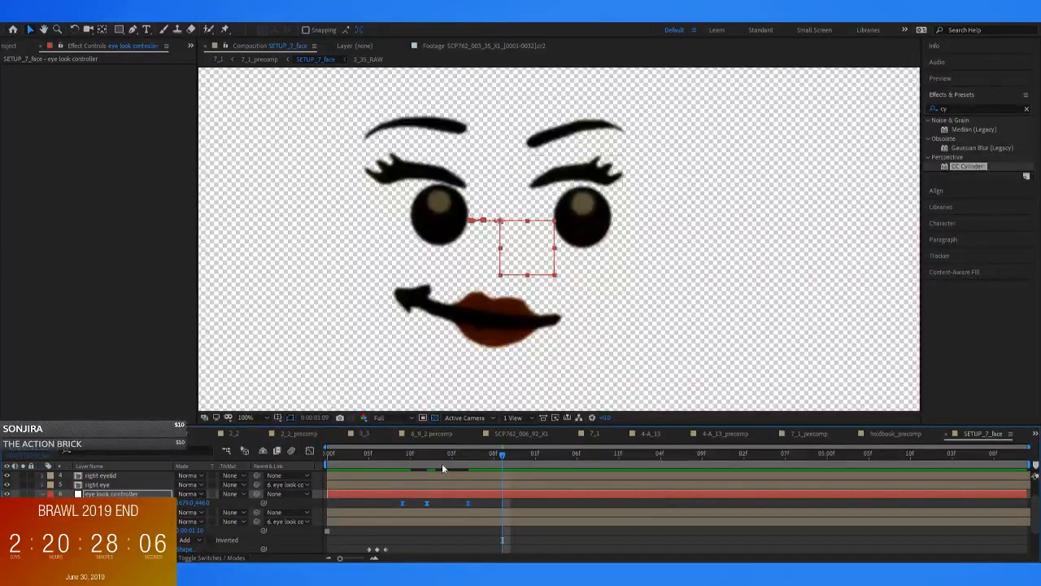
left_click(410, 466)
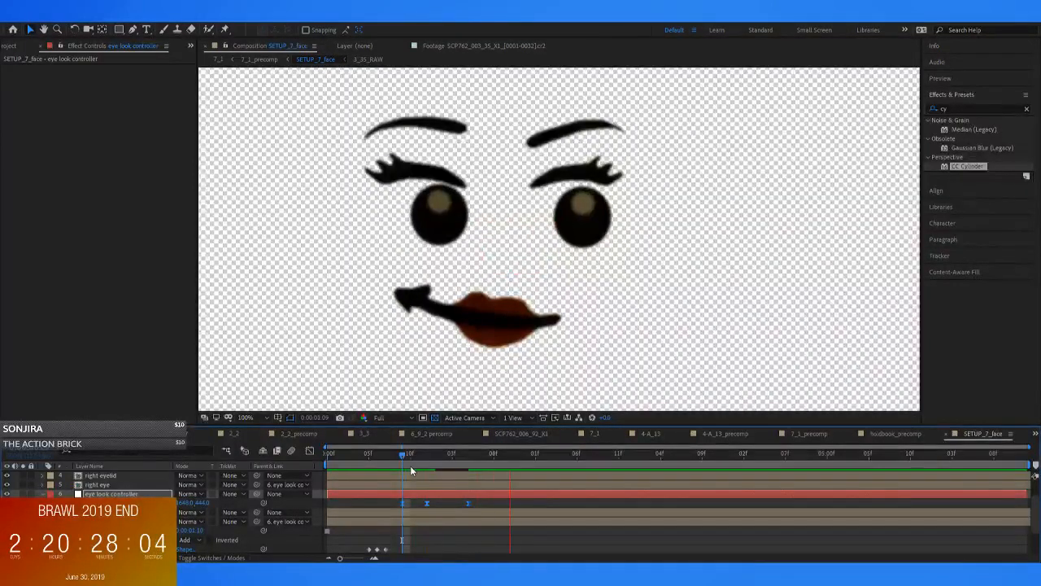
key("space")
Copy the controller's final look-right position keyframe and paste it at 0:00:01:07 as a hold
left_click(489, 507)
left_click_drag(468, 463, 488, 470)
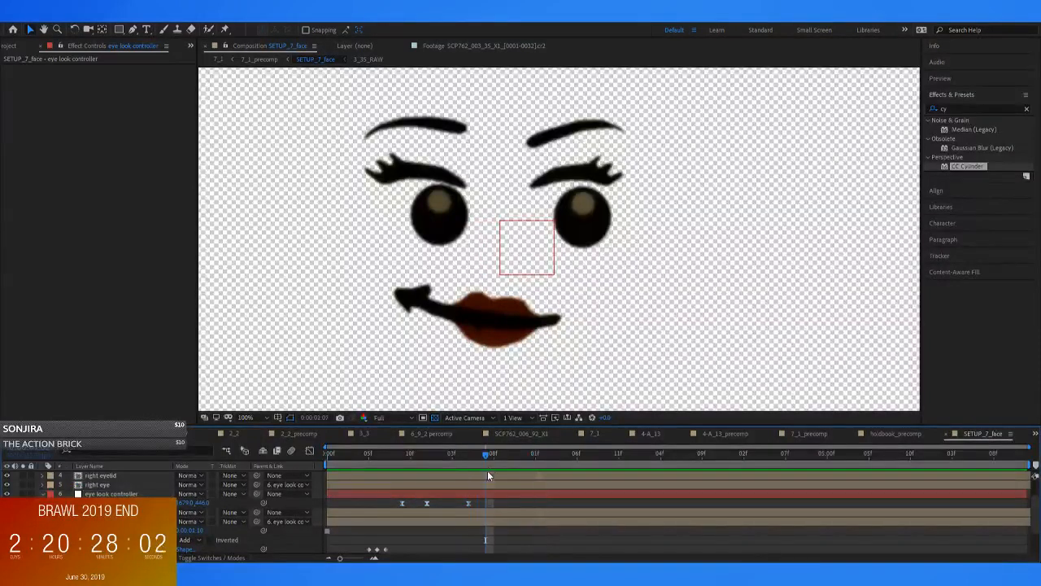
left_click(465, 504)
key("ctrl+c")
key("ctrl+v")
mouse_move(479, 462)
left_mouse_down()
mouse_move(468, 456)
mouse_move(484, 462)
left_mouse_up()
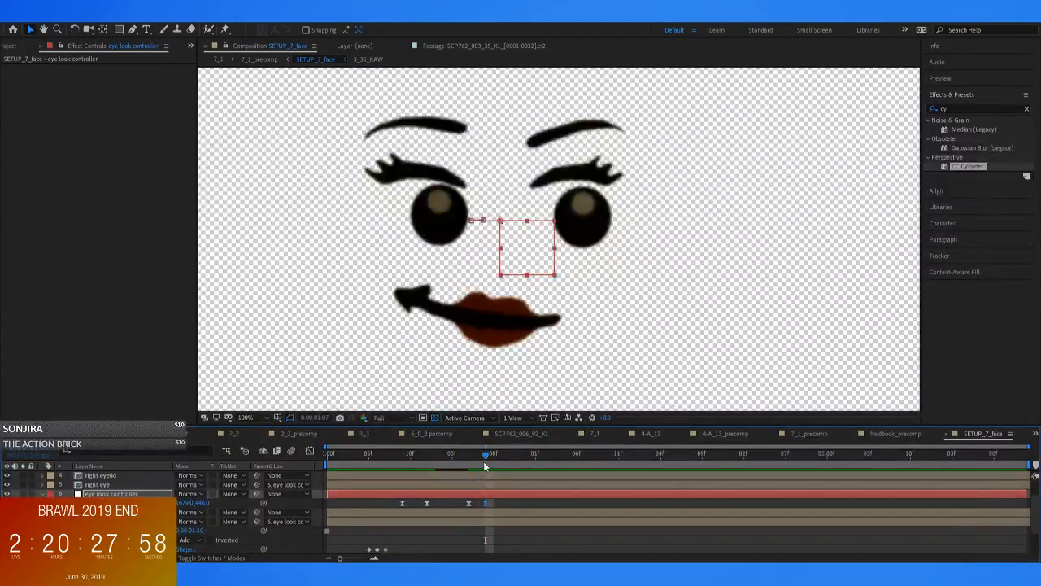
Paste copies of the look-left and look-right position keyframes from 0:00:01:09 and preview the repeated glance
left_click_drag(416, 502, 489, 500)
left_click(503, 463)
key("ctrl+v")
left_click_drag(506, 462, 363, 462)
key("space")
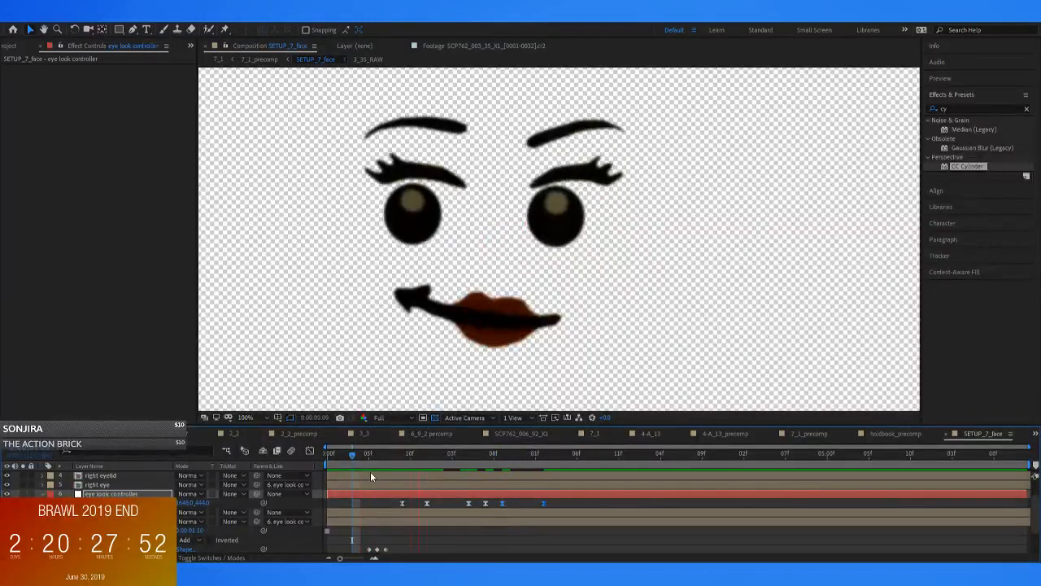
key("space")
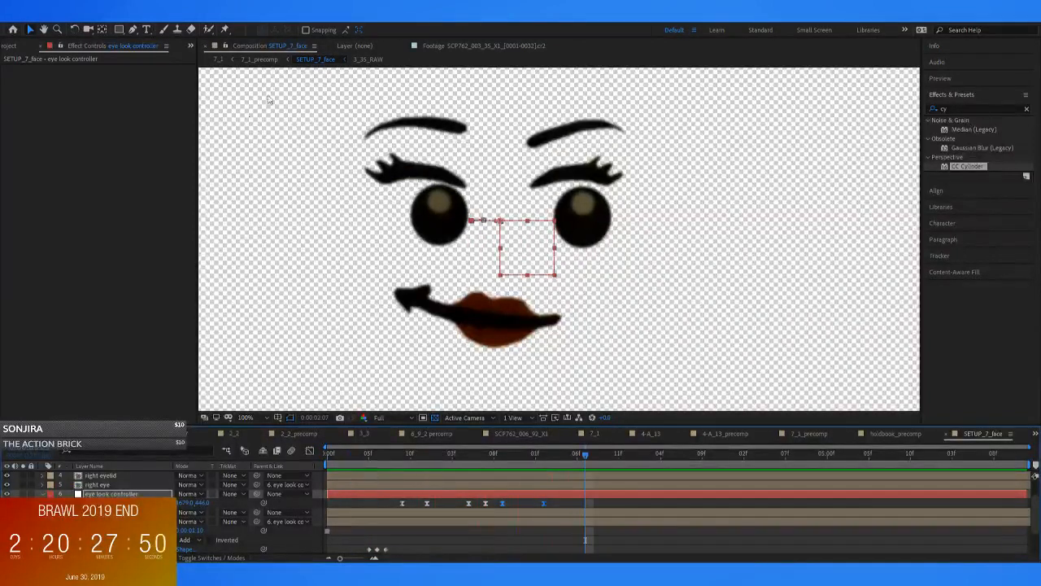
Preview the eye movement behind the book in 7_1_precomp, then reopen SETUP_7_face
left_click(261, 60)
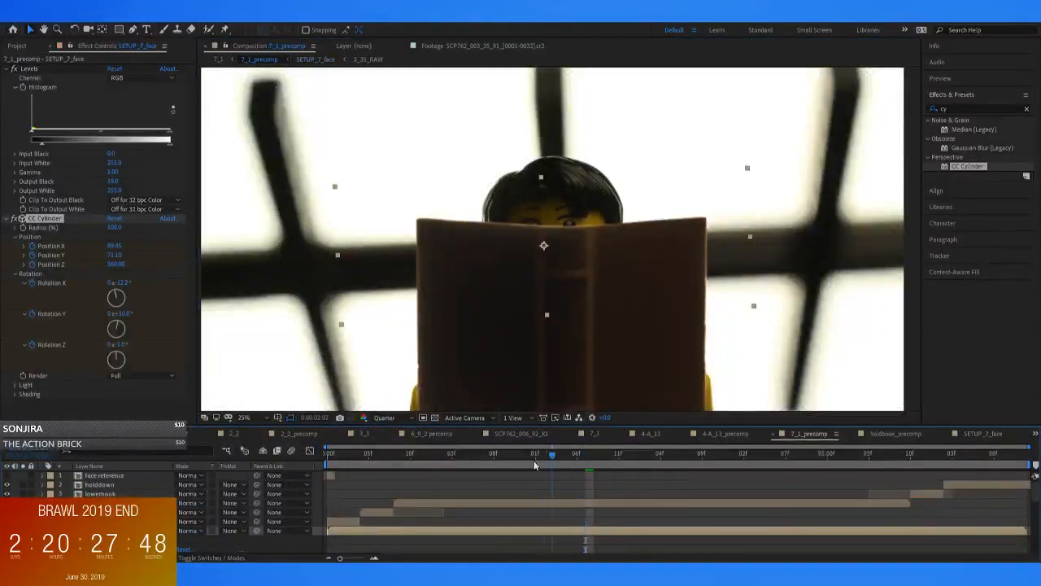
left_click(352, 466)
key("space")
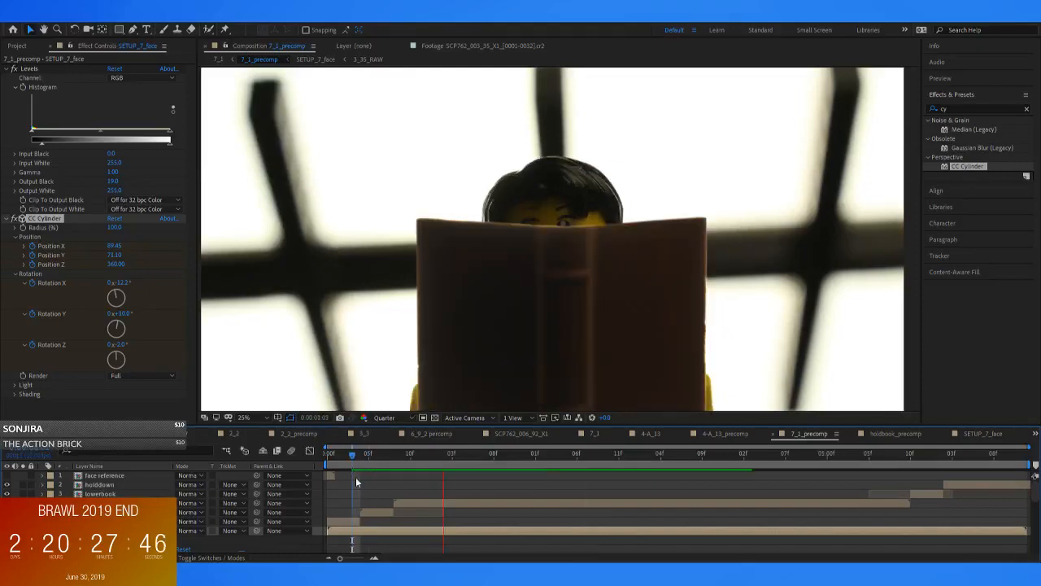
key("space")
left_click_drag(380, 457, 415, 480)
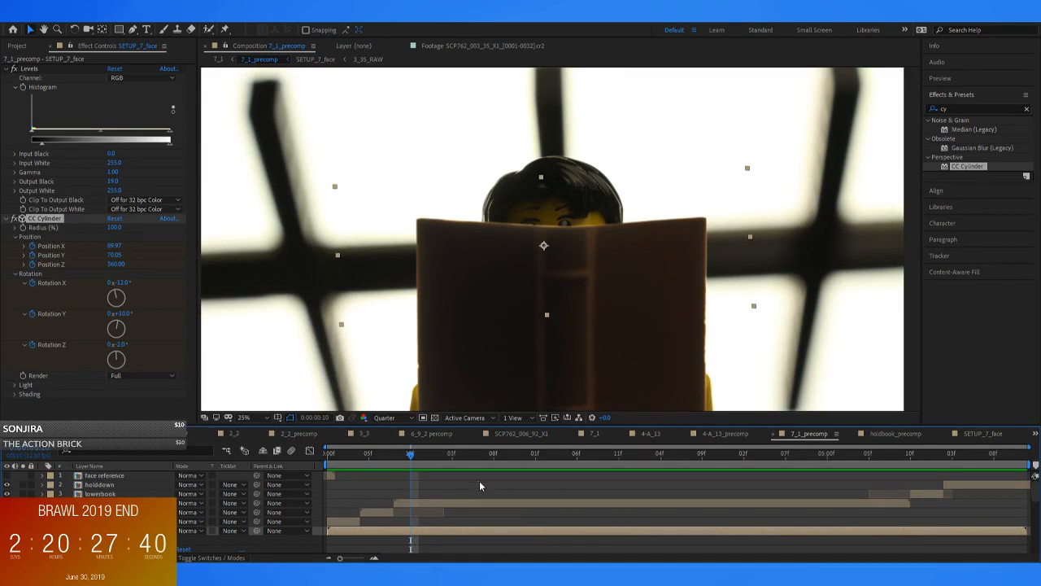
left_click(406, 530)
double_click(405, 531)
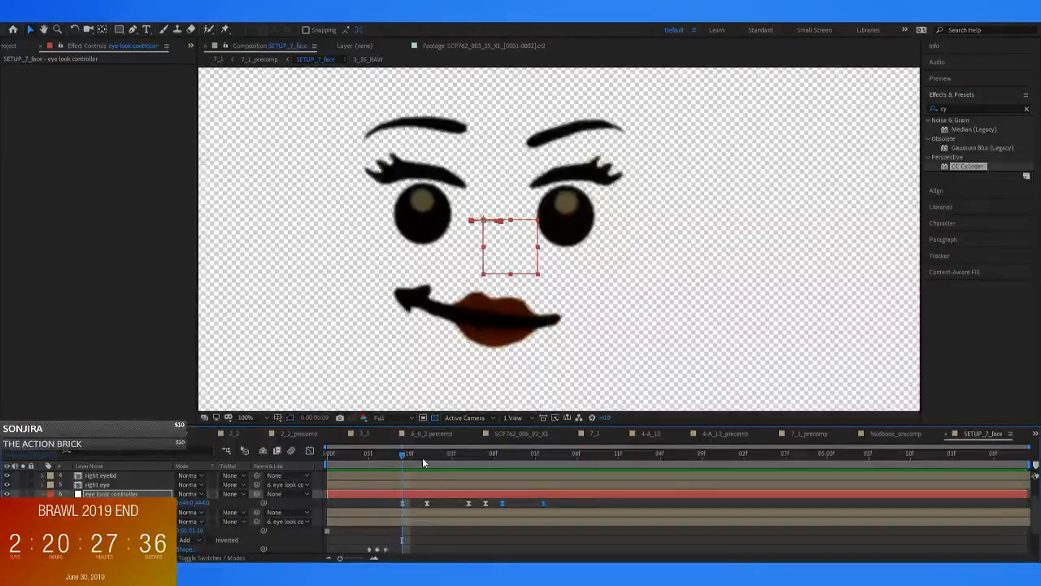
Duplicate the eye look controller's last three position keyframes so the copies start at 0:00:02:04
left_click(539, 537)
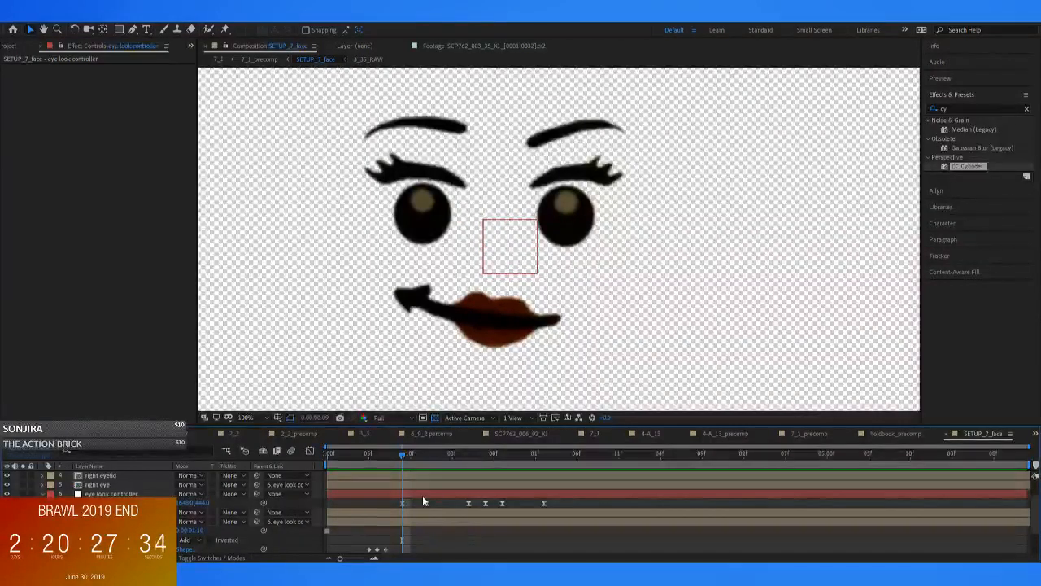
left_click_drag(405, 454, 553, 509)
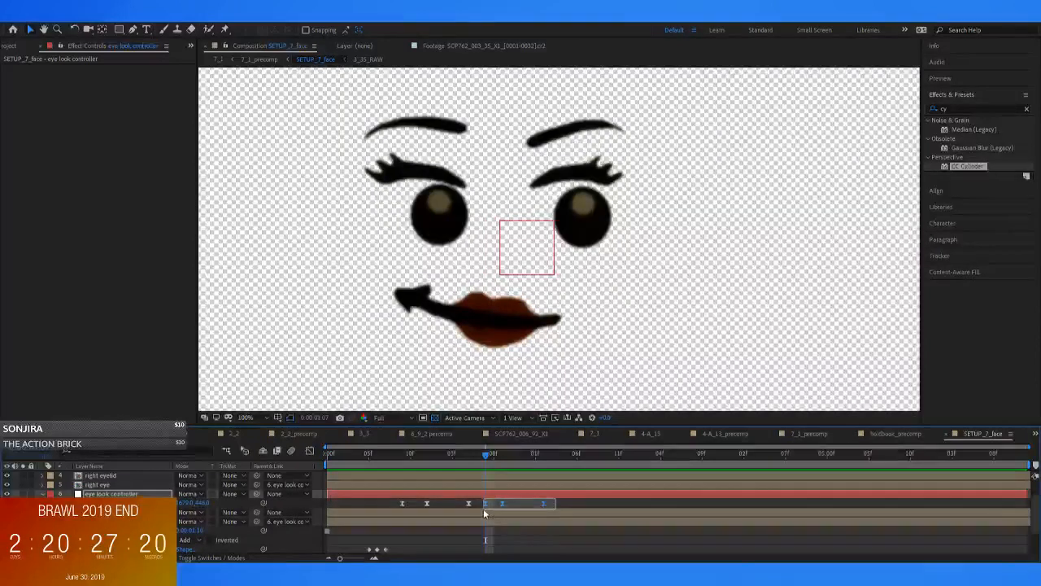
left_click_drag(489, 457, 565, 456)
key("ctrl+v")
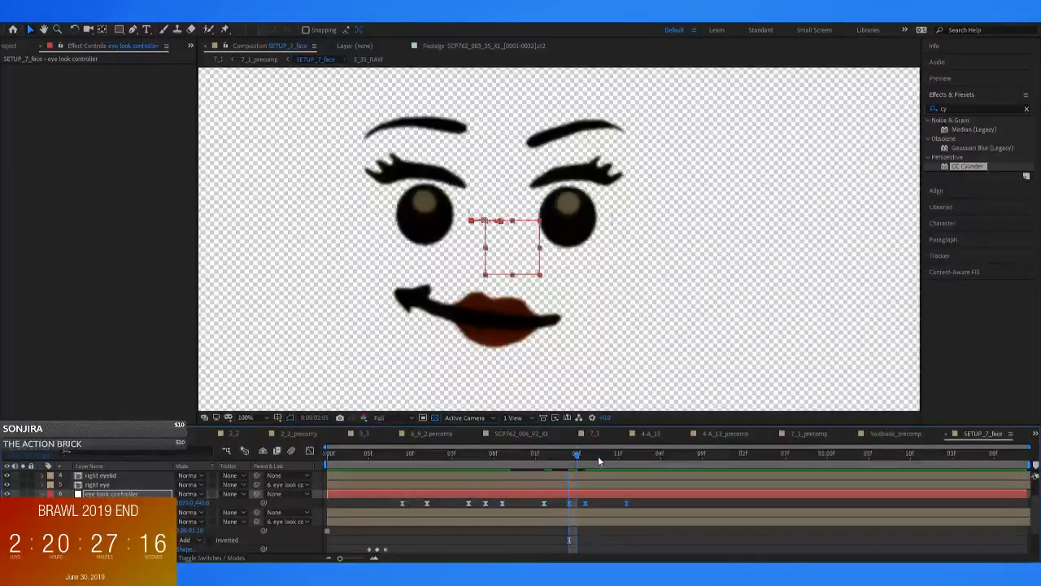
left_click_drag(568, 504, 558, 507)
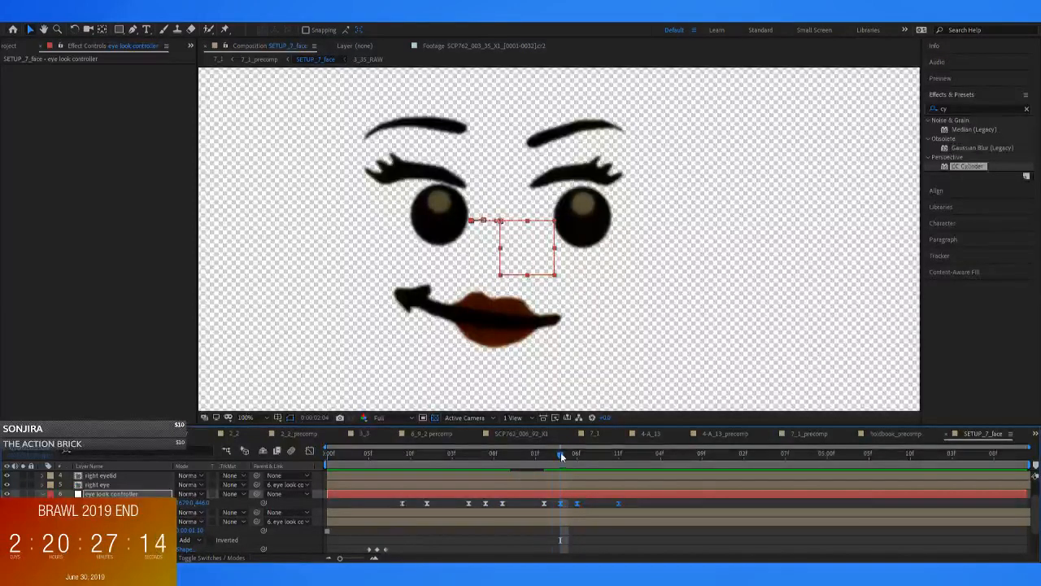
Paste the three-keyframe glance four more times at even intervals along the eye look controller's timeline
left_click_drag(541, 459, 394, 456)
key("ctrl+v")
key("ctrl+v")
key("ctrl+v")
key("ctrl+v")
Play and scrub through the repeated eye movement in 7_1_precomp
left_click(257, 61)
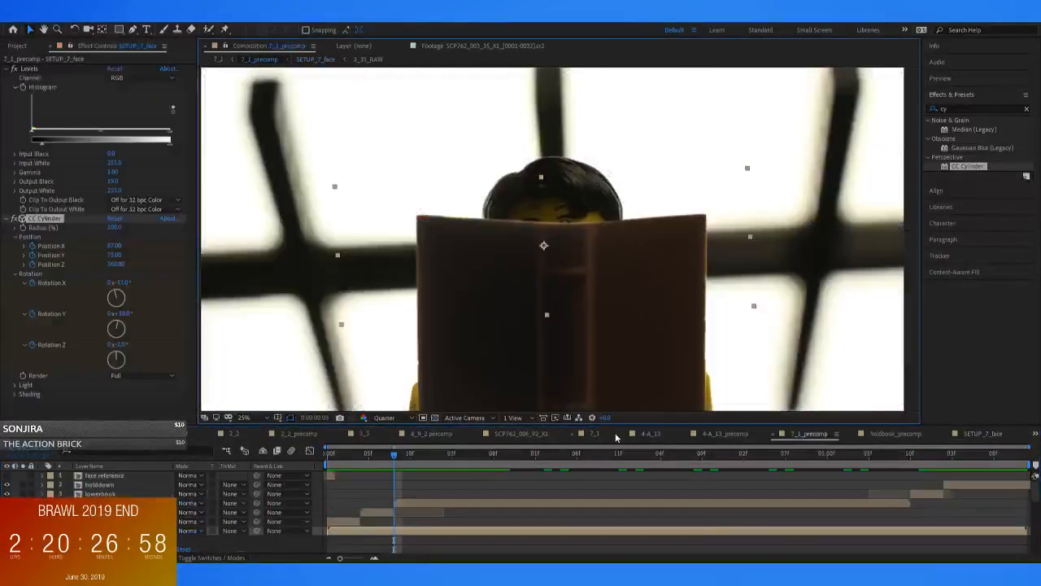
key("space")
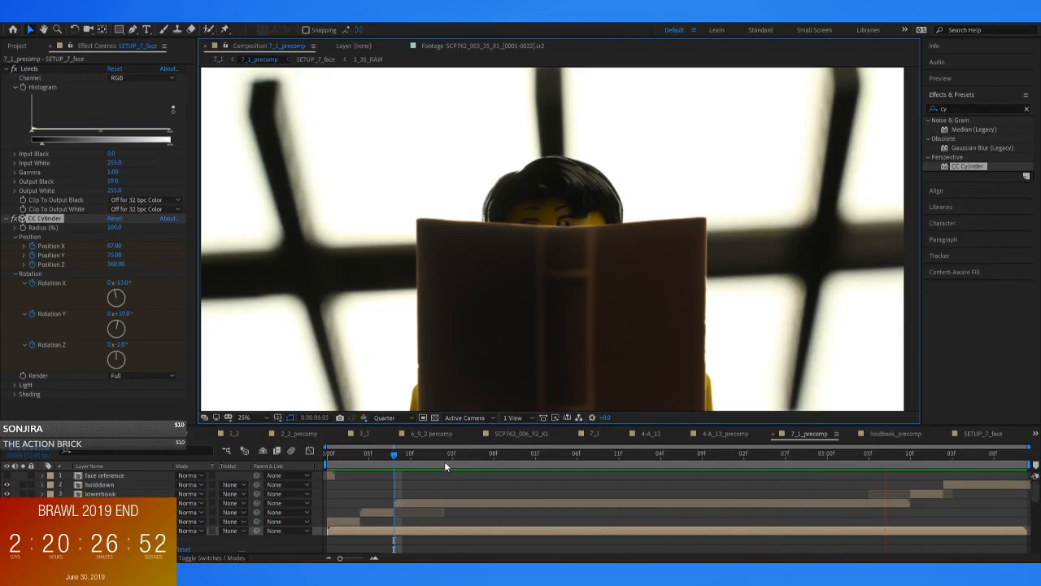
key("space")
left_click_drag(452, 461, 484, 472)
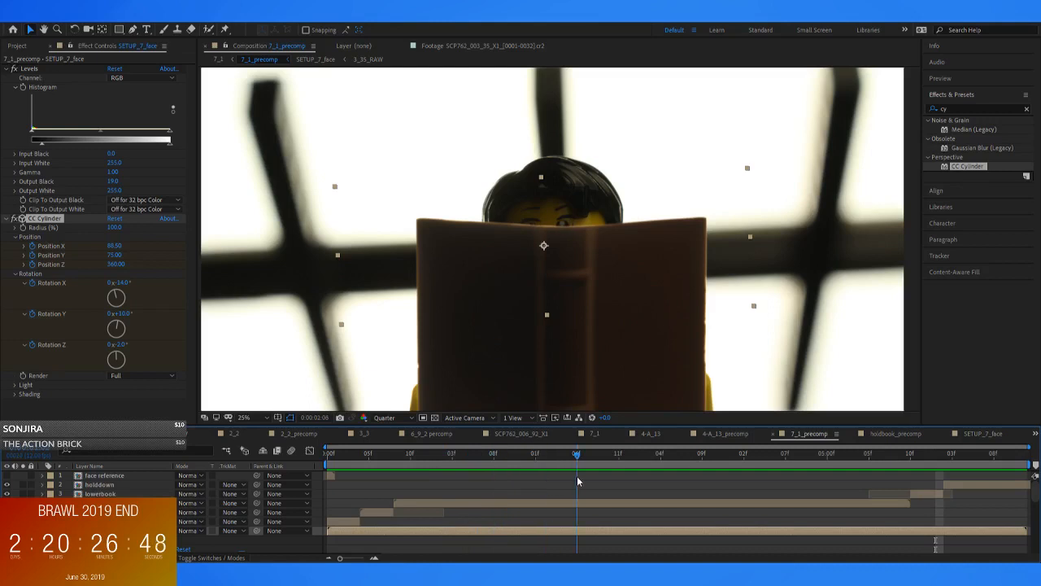
Reopen SETUP_7_face, go to 0:00:03:01 and reveal the left eyelid's keyframed properties
double_click(572, 530)
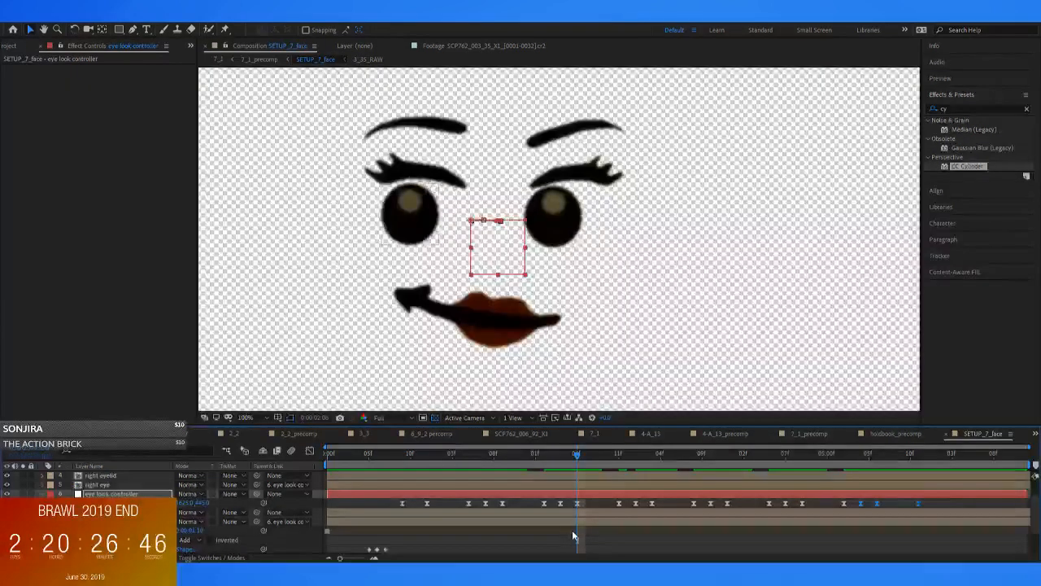
left_click_drag(573, 457, 639, 475)
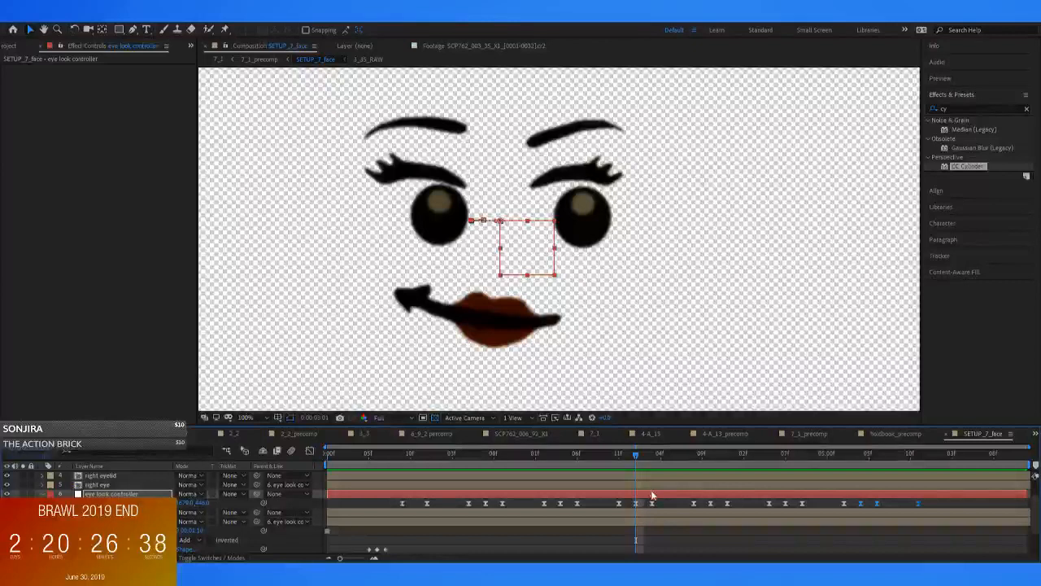
left_click(649, 486)
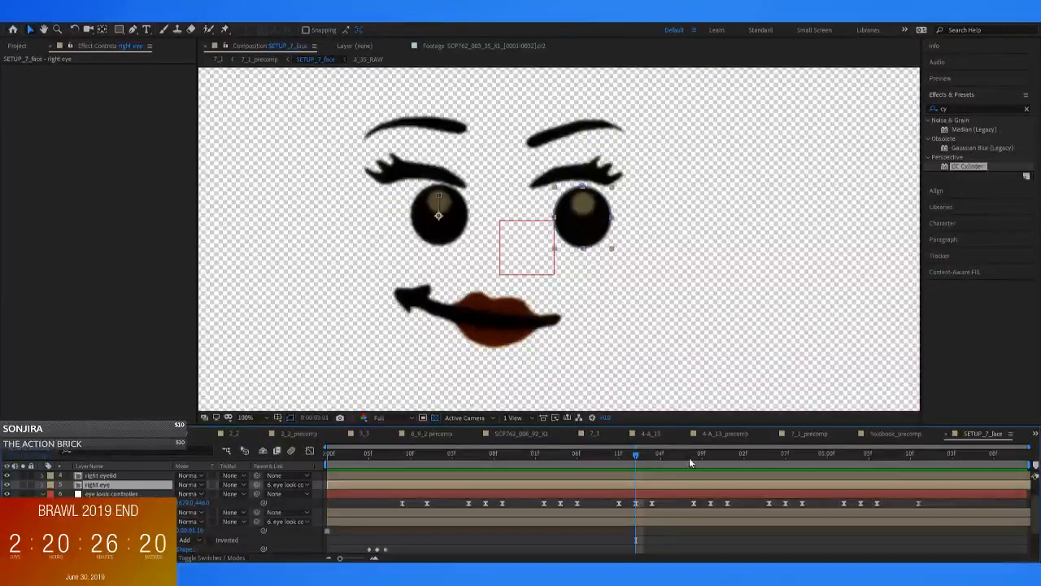
mouse_move(633, 458)
left_mouse_down()
mouse_move(700, 461)
mouse_move(635, 467)
left_mouse_up()
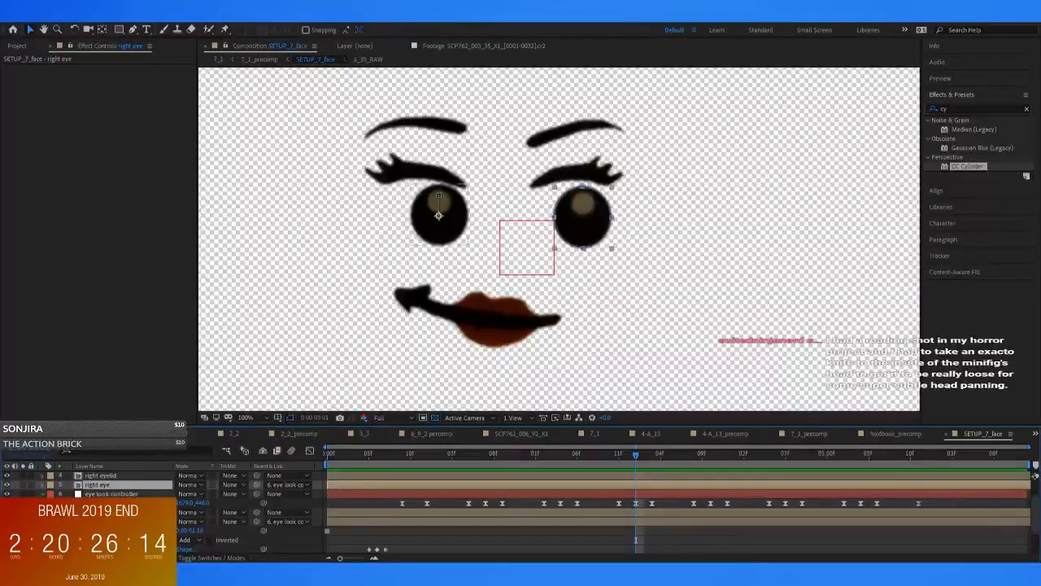
left_click(419, 173)
key("u")
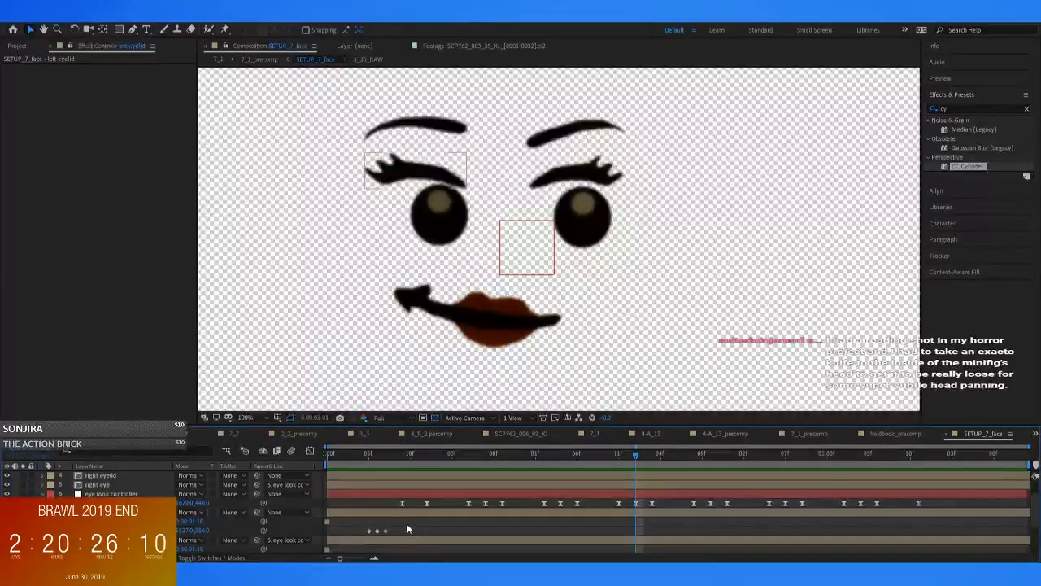
Reveal the right eye's keyframes and paste a copy of its three blink mask path keyframes at 0:00:03:01
left_click(110, 494)
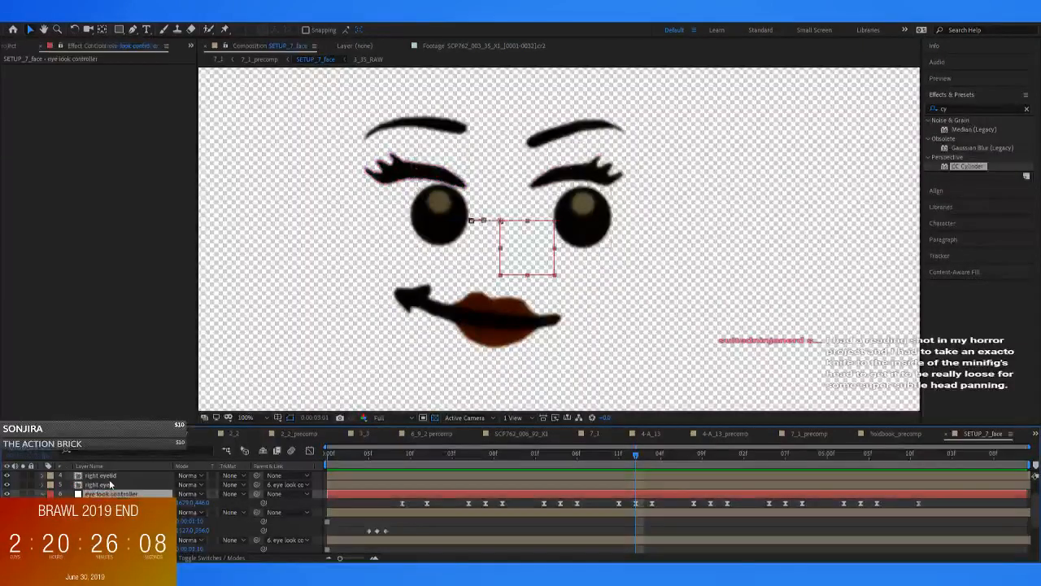
left_click(108, 476)
left_click(110, 486)
key("u")
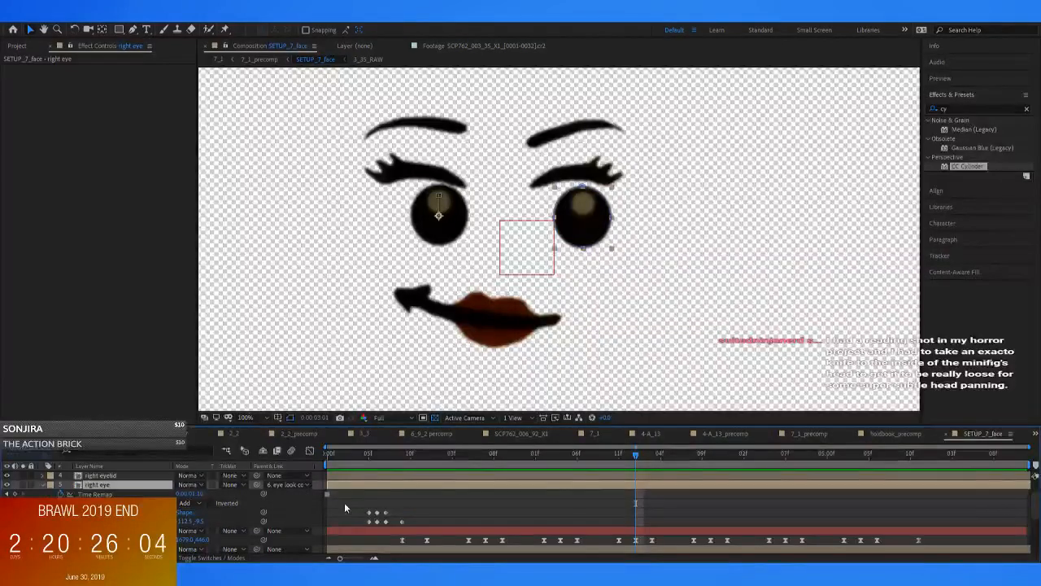
left_click_drag(354, 505, 393, 519)
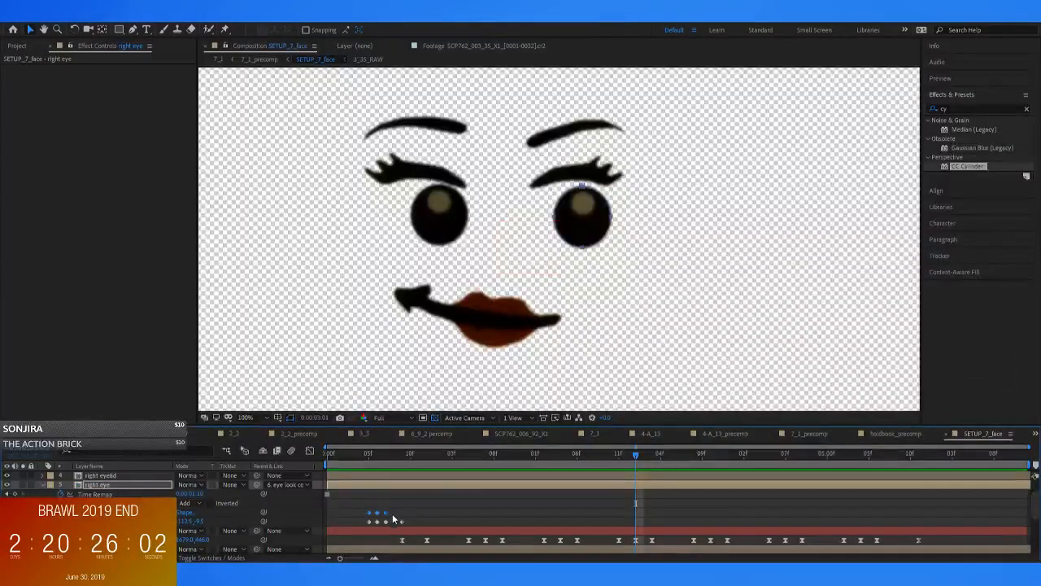
key("ctrl+c")
key("ctrl+v")
mouse_move(638, 457)
left_mouse_down()
mouse_move(653, 459)
mouse_move(628, 464)
mouse_move(661, 463)
mouse_move(630, 464)
mouse_move(657, 470)
mouse_move(631, 473)
left_mouse_up()
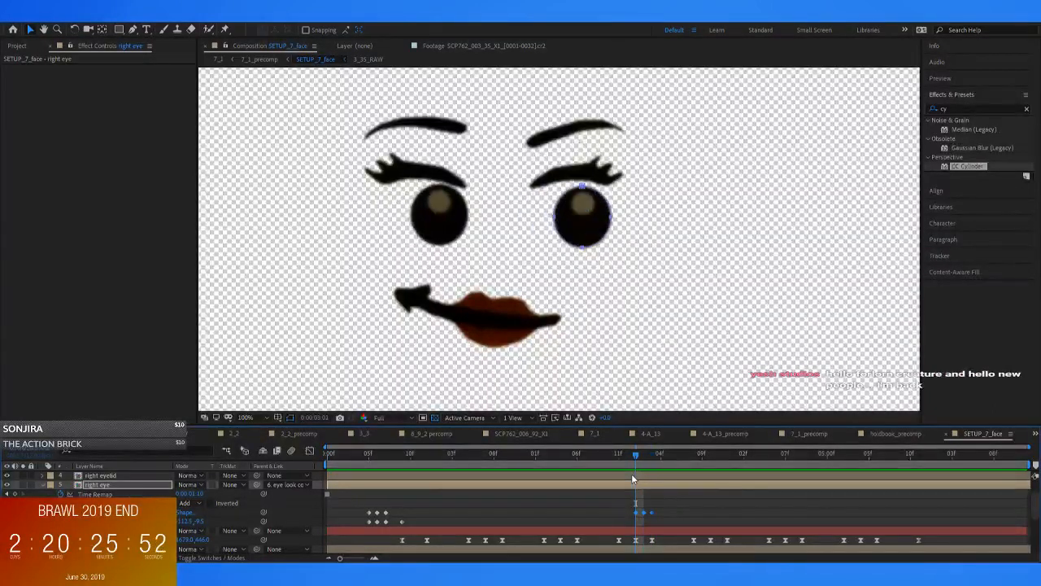
Paste a copy of the left eye's three blink mask path keyframes at 0:00:03:01 and check the closed eyes at 0:00:03:02
scroll(98, 520, "down", 2)
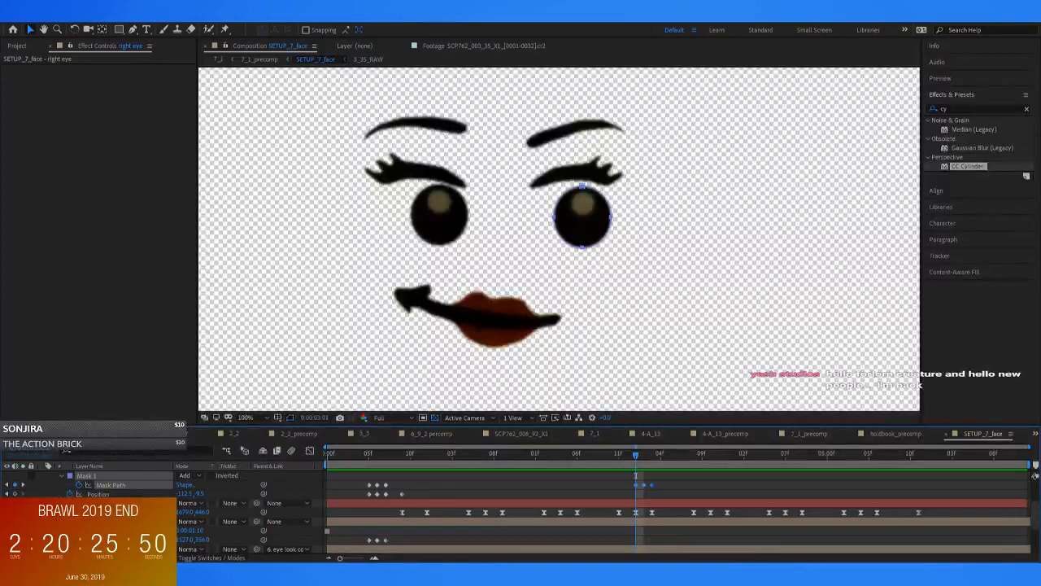
left_click(98, 521)
scroll(98, 512, "down", 1)
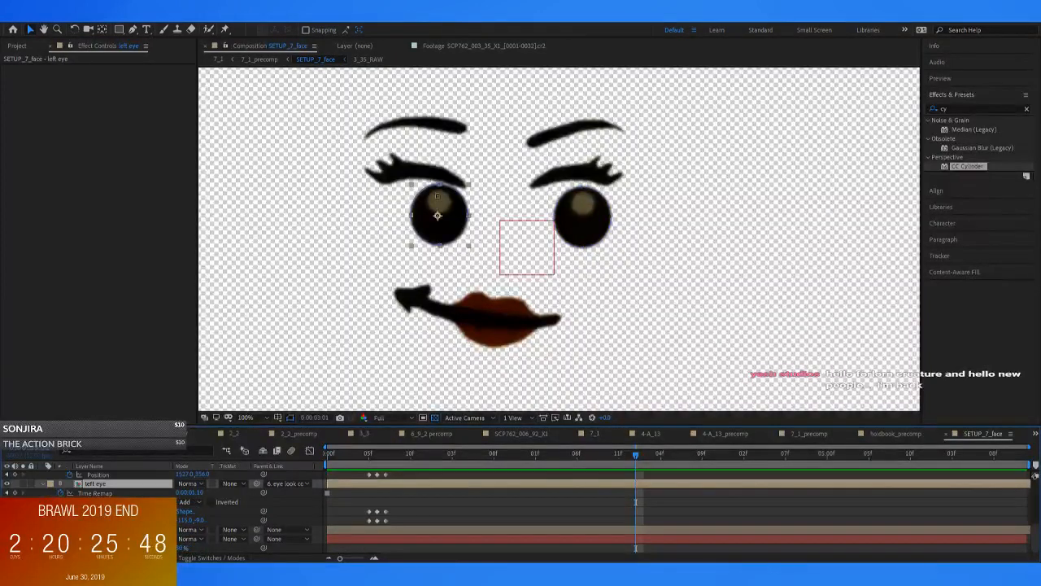
left_click_drag(401, 503, 362, 517)
scroll(598, 515, "up", 2)
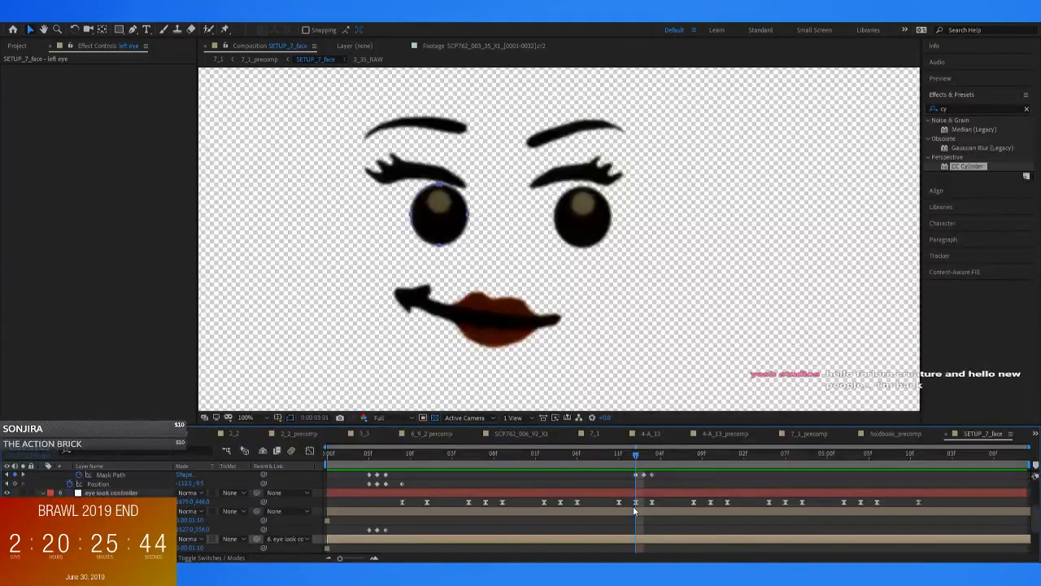
mouse_move(637, 457)
left_mouse_down()
mouse_move(652, 459)
mouse_move(643, 467)
left_mouse_up()
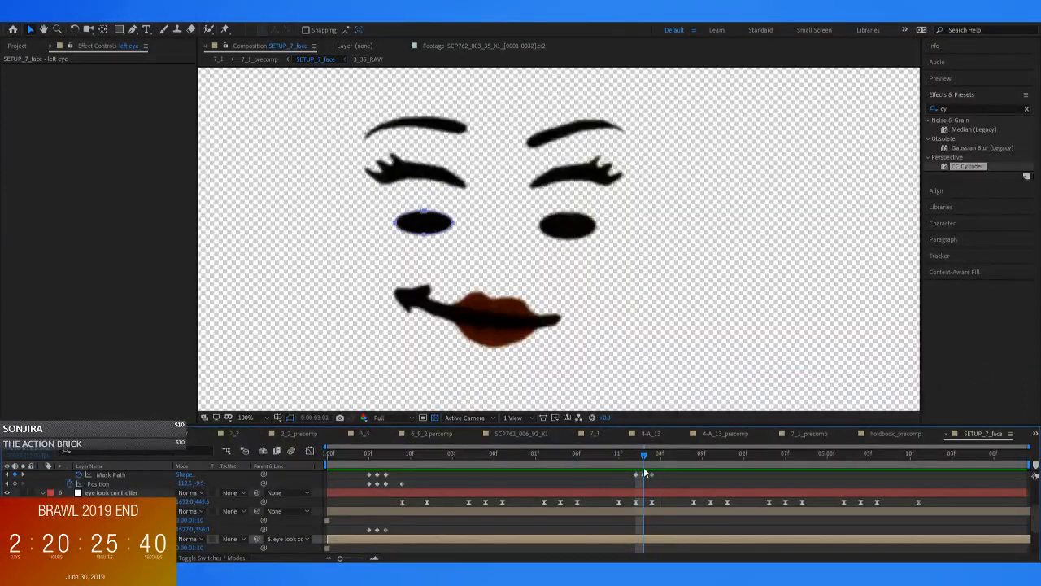
Paste a copy of the left eyelid's three blink position keyframes at 0:00:03:01 and lower the eyelid at 0:00:03:02
scroll(569, 500, "up", 3)
left_click(106, 484)
left_click(570, 170)
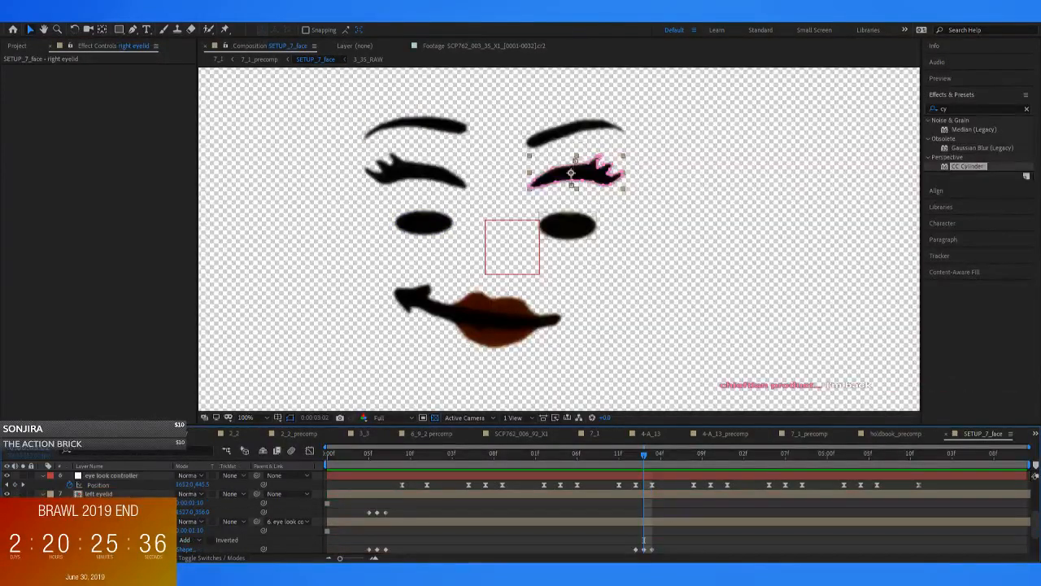
left_click(419, 174)
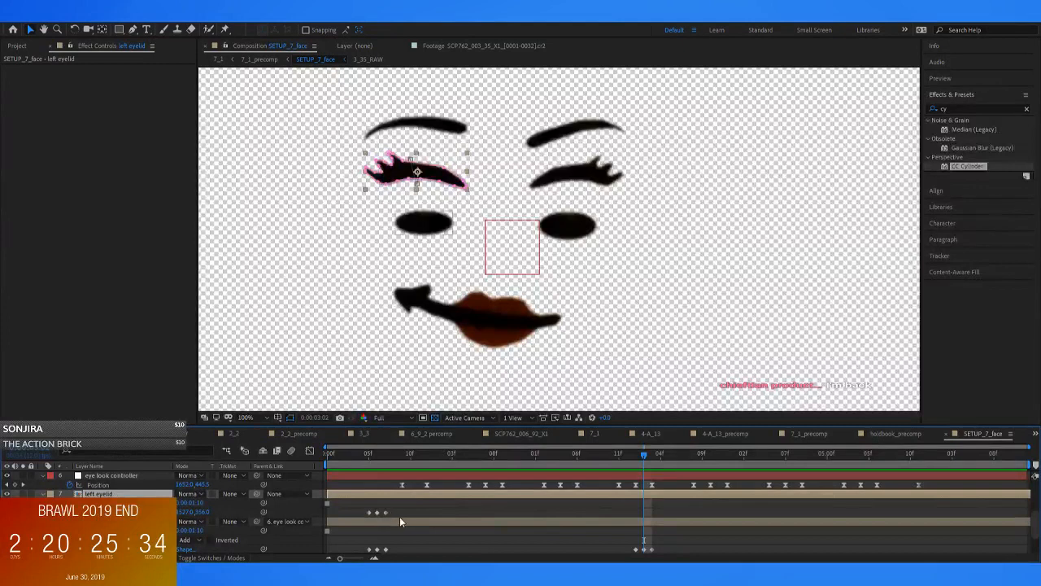
left_click_drag(395, 509, 354, 518)
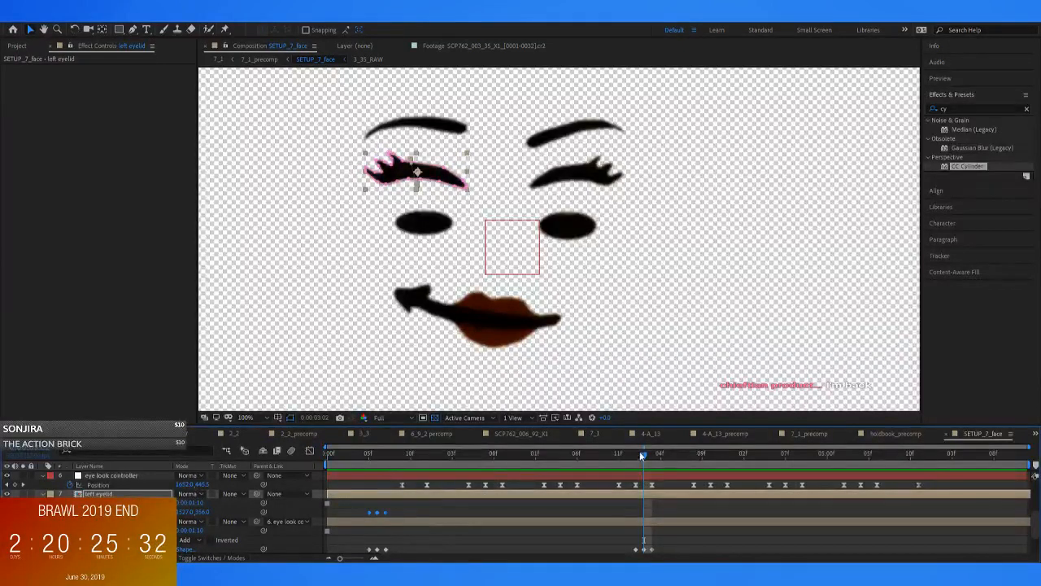
key("ctrl+v")
left_click_drag(645, 458, 643, 461)
left_click_drag(436, 189, 438, 203)
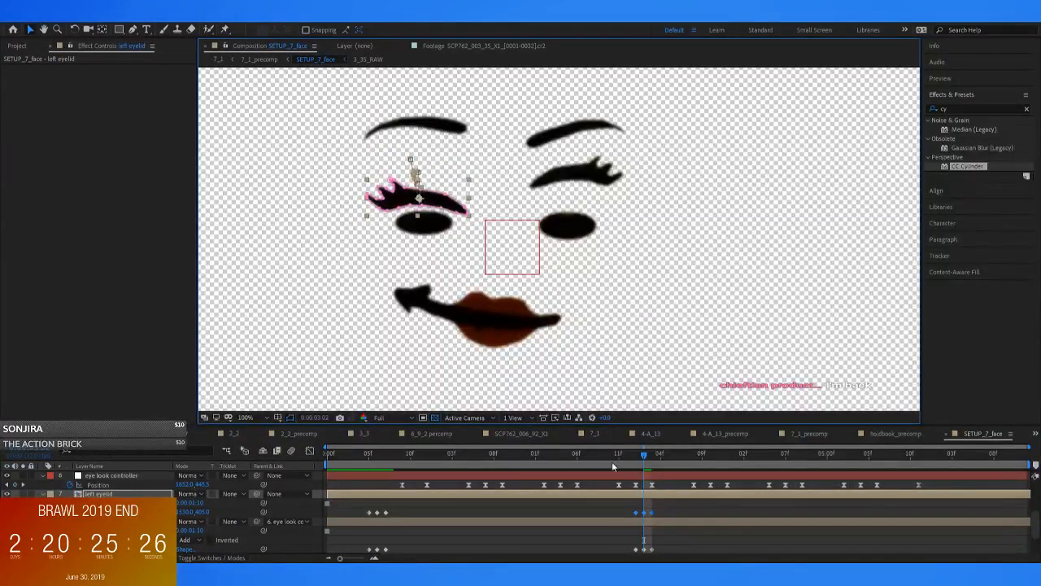
Reveal the right eyelid's keyframes, paste its three blink position keyframes at 0:00:03:01 and lower the eyelid at 0:00:03:02
left_click(653, 523)
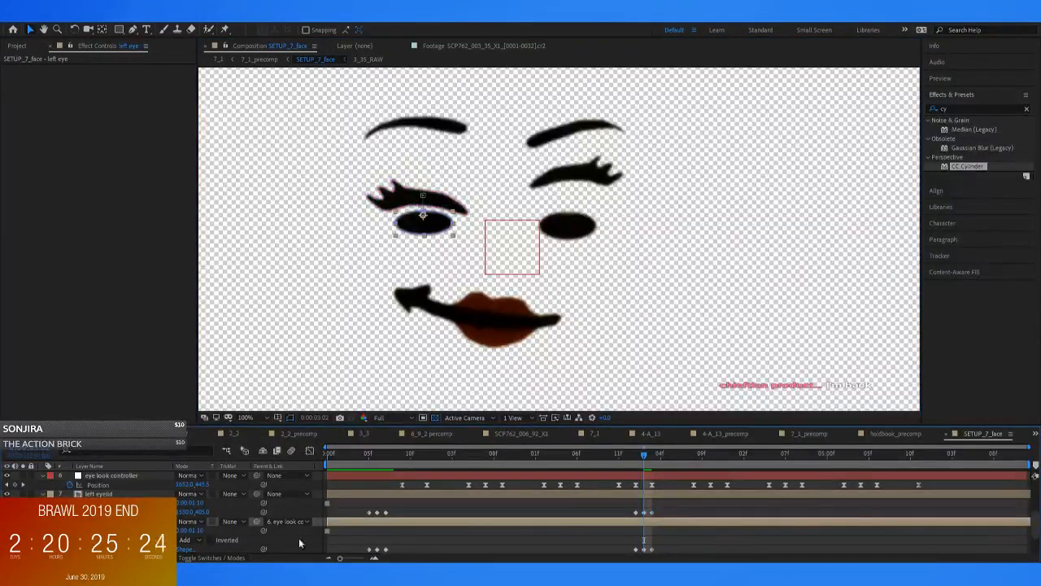
scroll(399, 533, "down", 2)
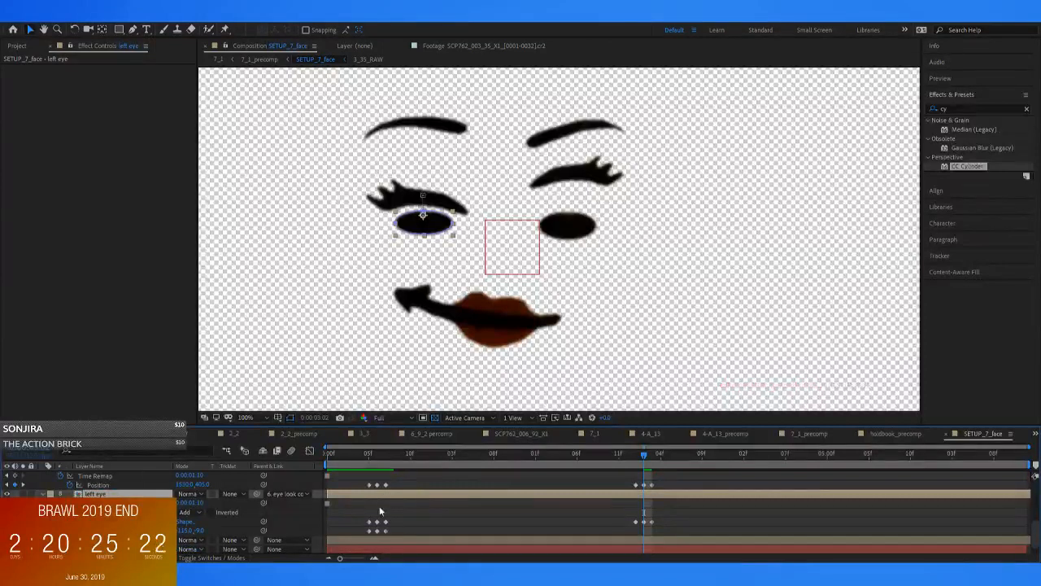
scroll(379, 505, "up", 2)
left_click(134, 475)
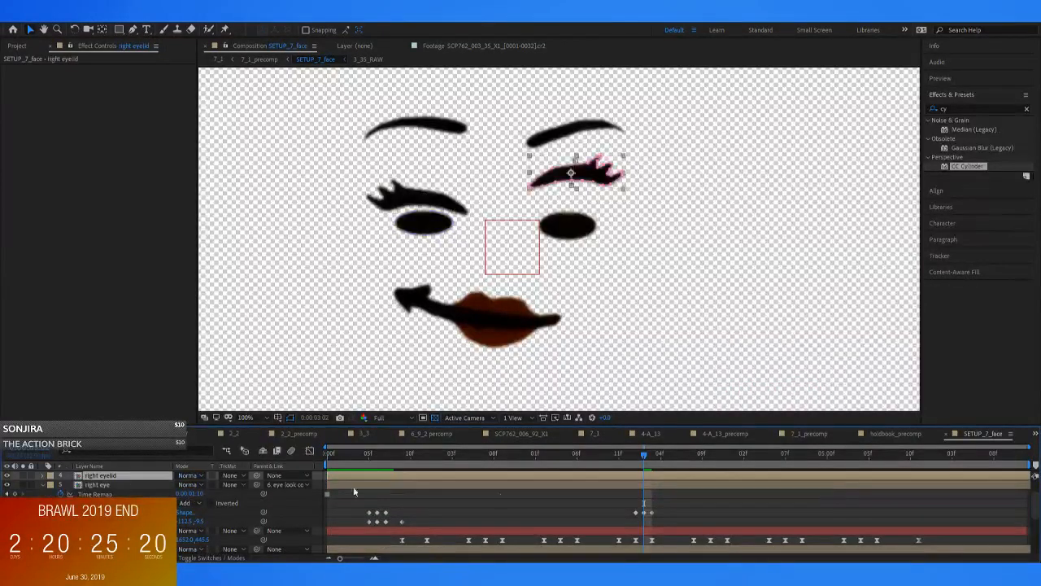
key("u")
left_click_drag(398, 489, 338, 495)
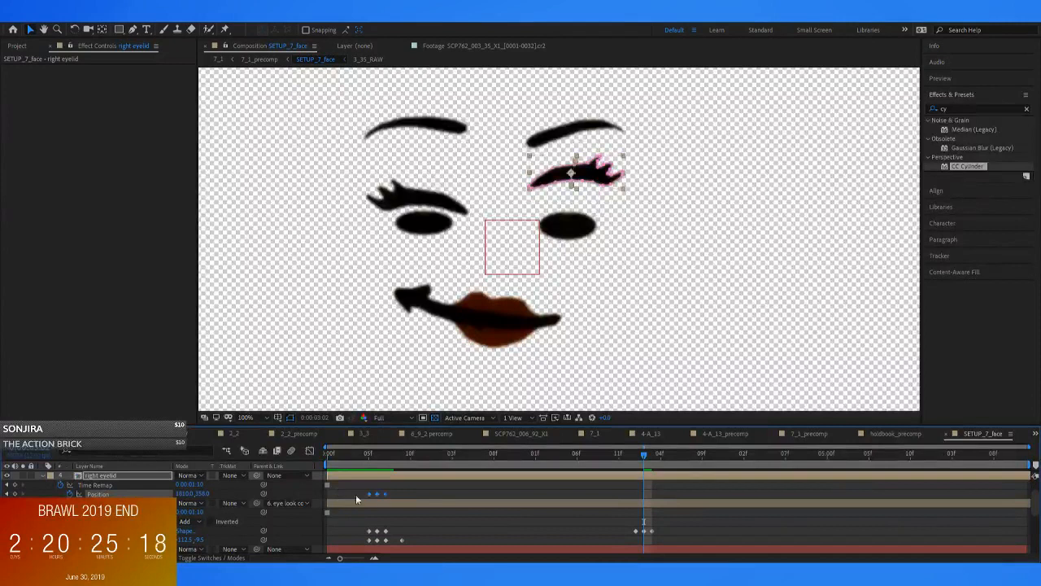
left_click(636, 457)
key("ctrl+v")
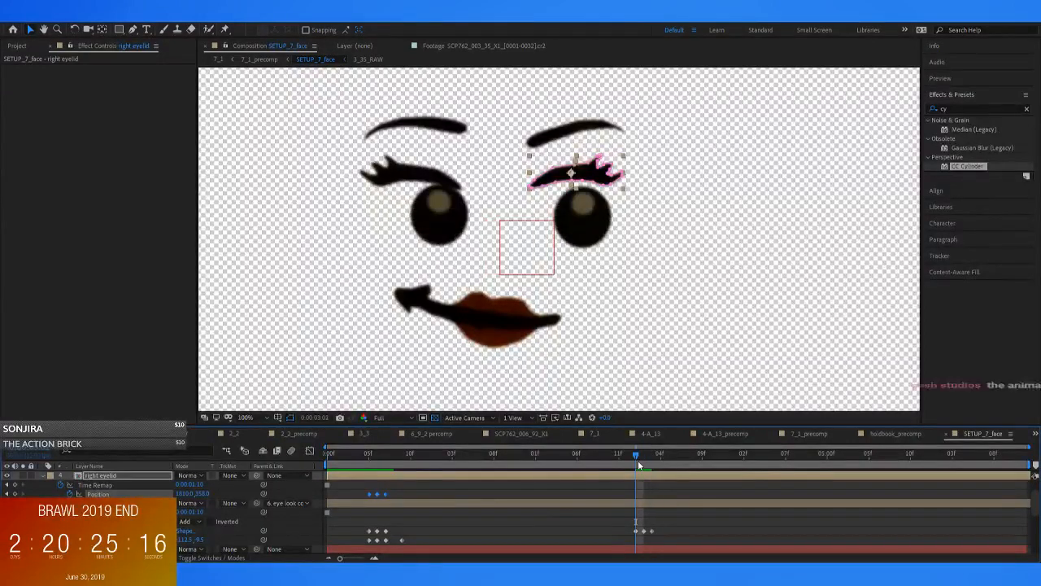
left_click(643, 454)
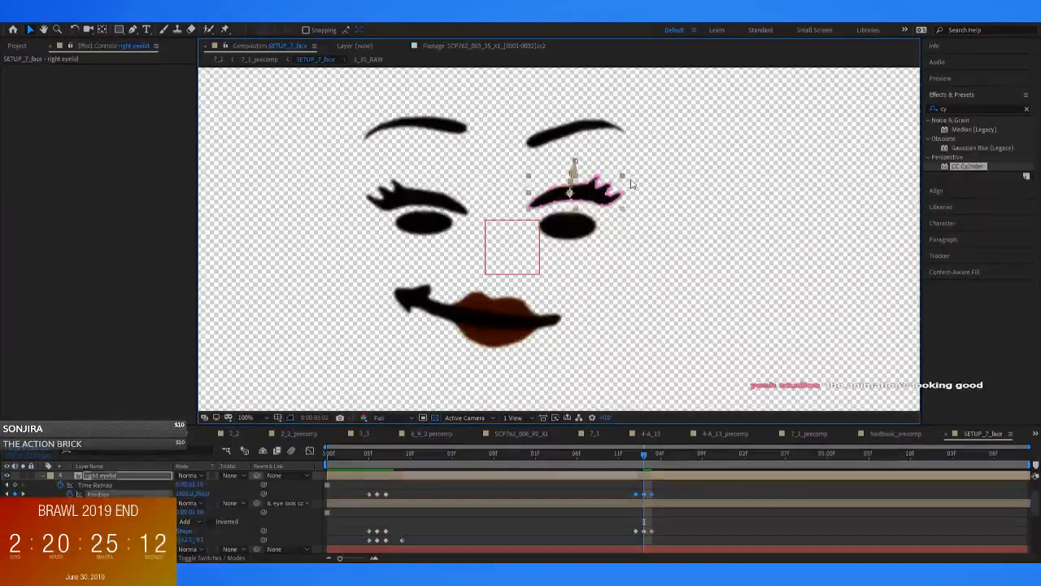
Play and scrub through the second blink from just before 0:00:03:01 to 0:00:03:03
left_click(627, 456)
key("space")
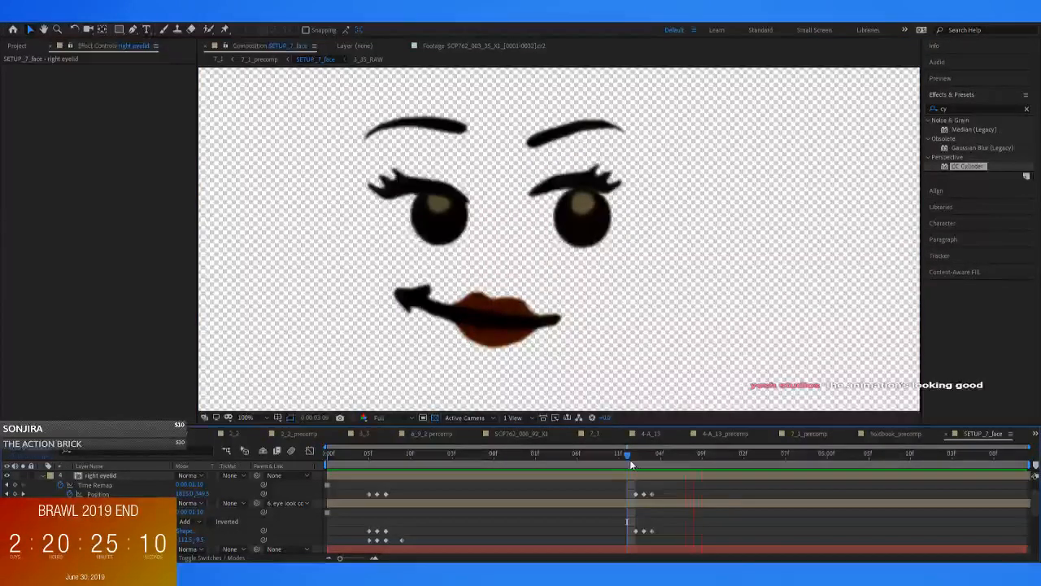
left_click_drag(630, 458, 652, 465)
Add position keyframes to the right eyebrow at 0:00:03:01 and 0:00:03:03
scroll(244, 496, "up", 2)
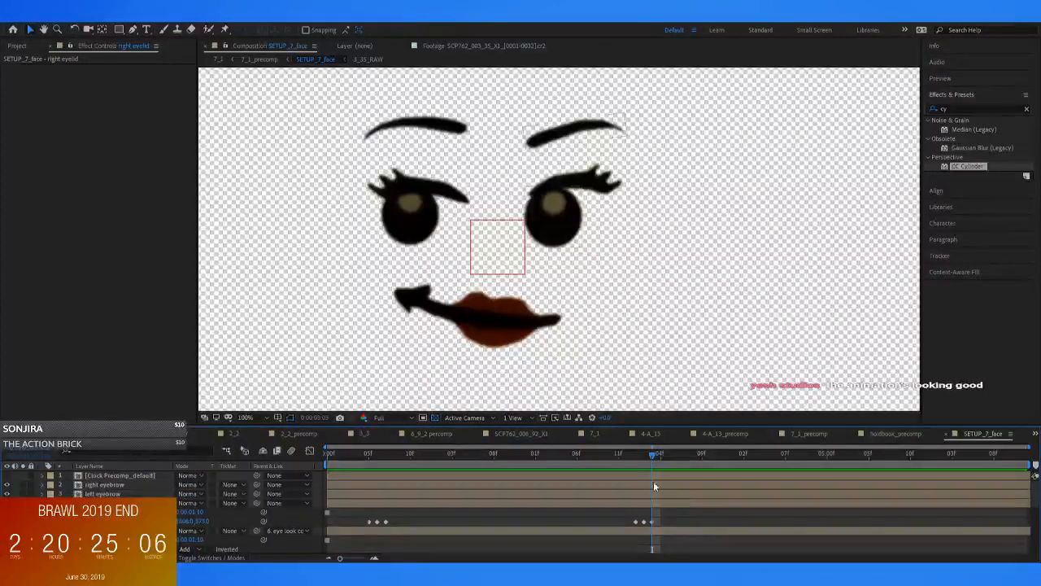
left_click(122, 475)
left_click(130, 484)
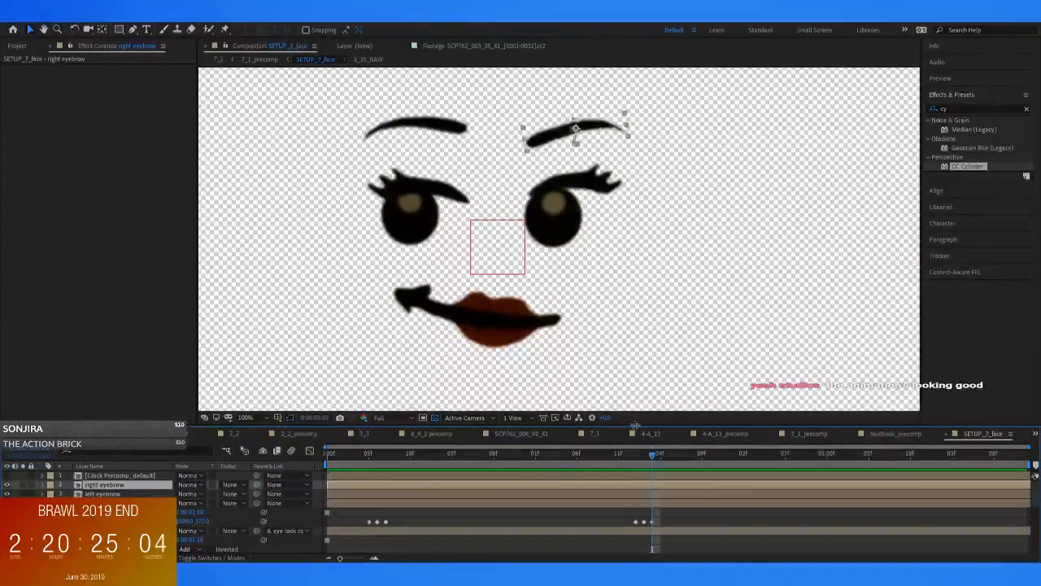
left_click_drag(645, 470, 635, 464)
key("p")
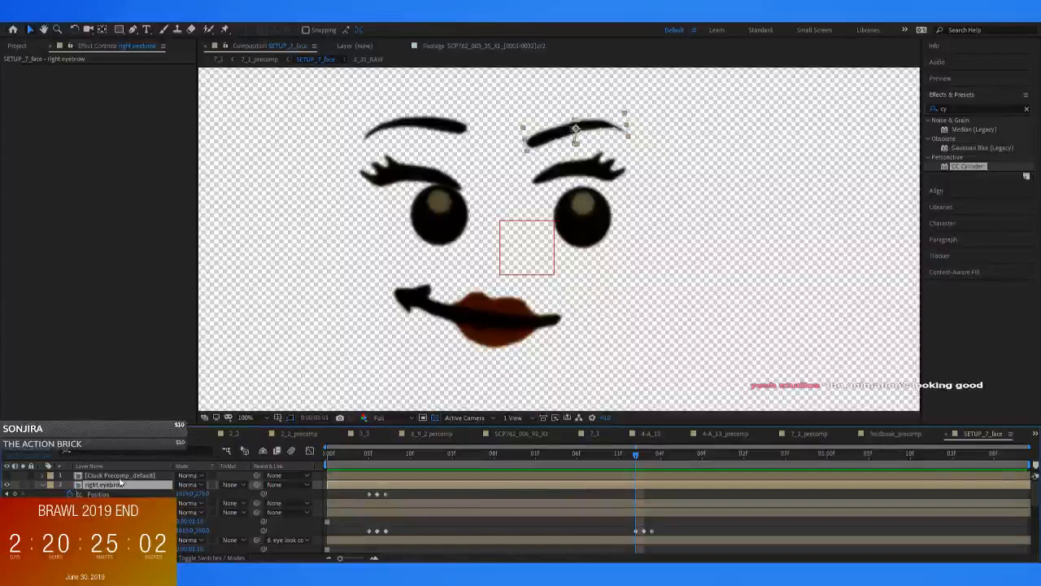
left_click(15, 494)
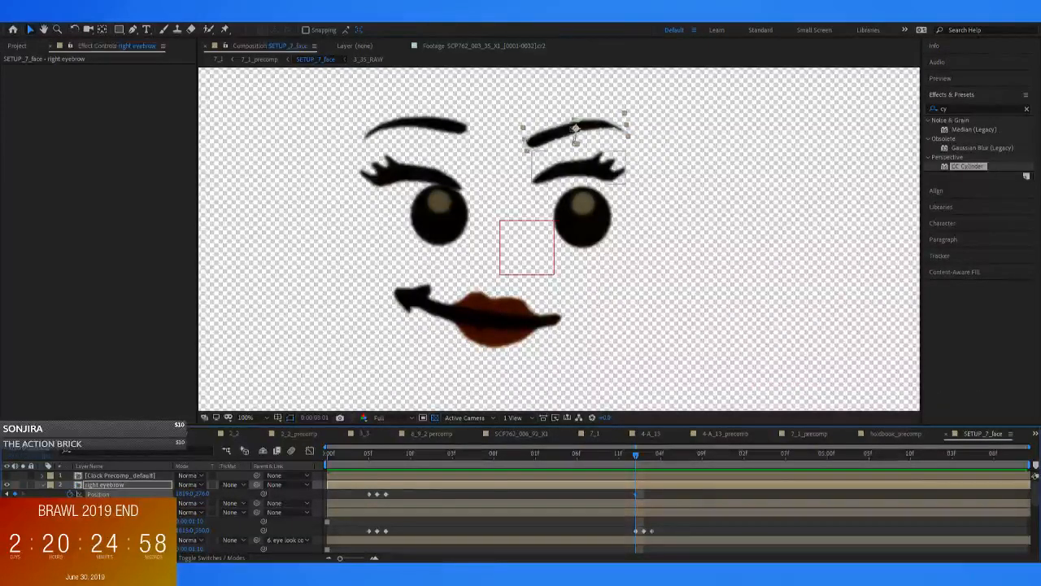
key("Page_Down")
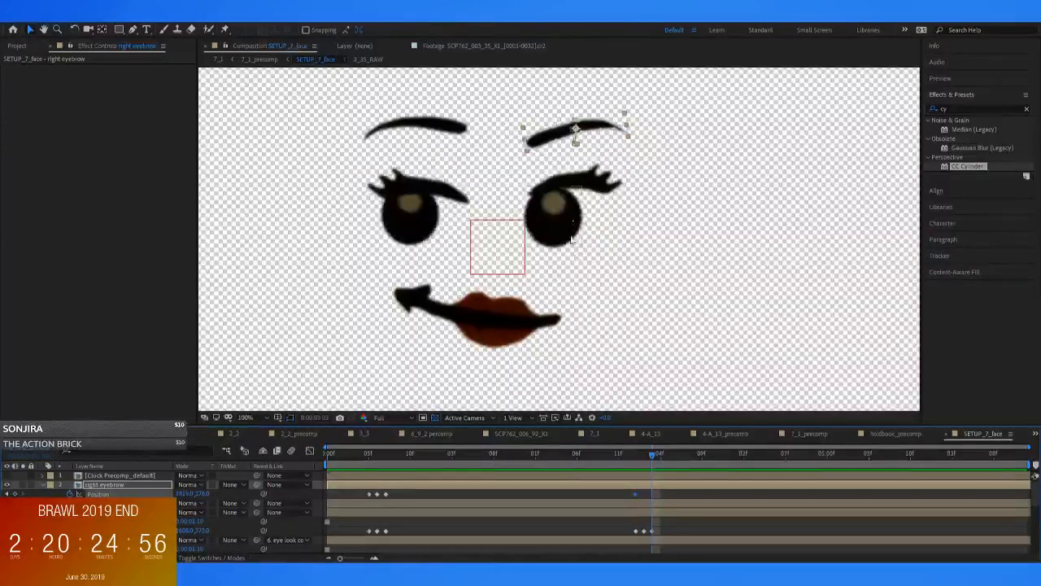
key("Page_Down")
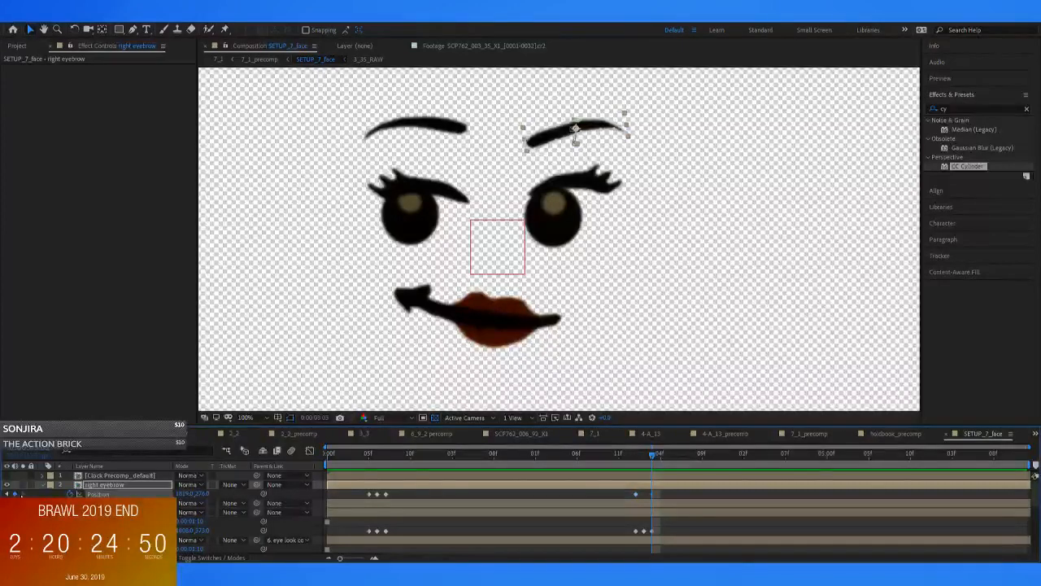
Add rotation keyframes to the right eyebrow at 0:00:03:03 and 0:00:03:01
key("r")
left_click(14, 495)
key("j")
key("j")
left_click(16, 495)
left_click(110, 486)
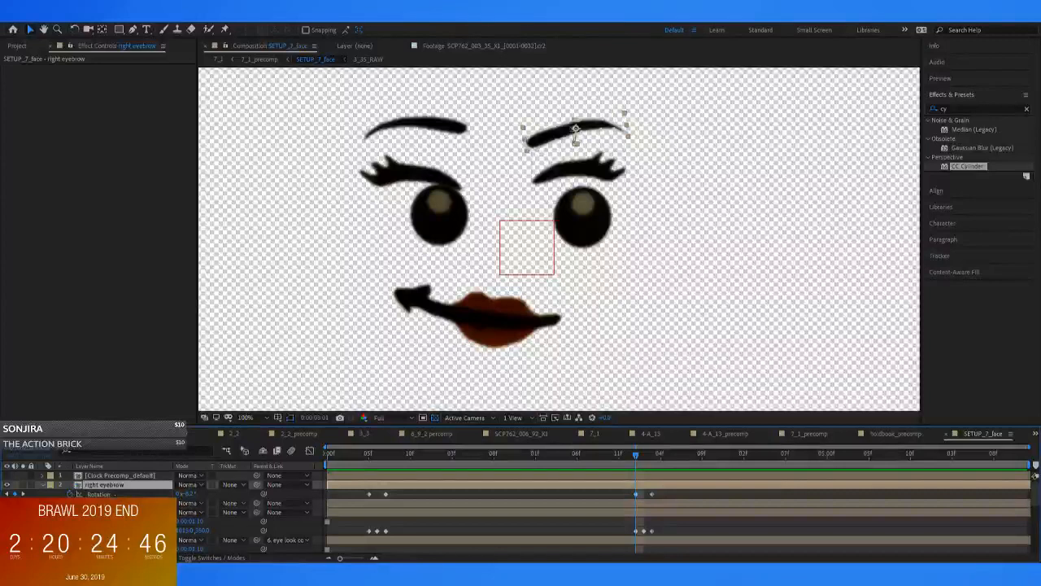
Add position and rotation keyframes to the left eyebrow at 0:00:03:01 and 0:00:03:03
left_click(418, 124)
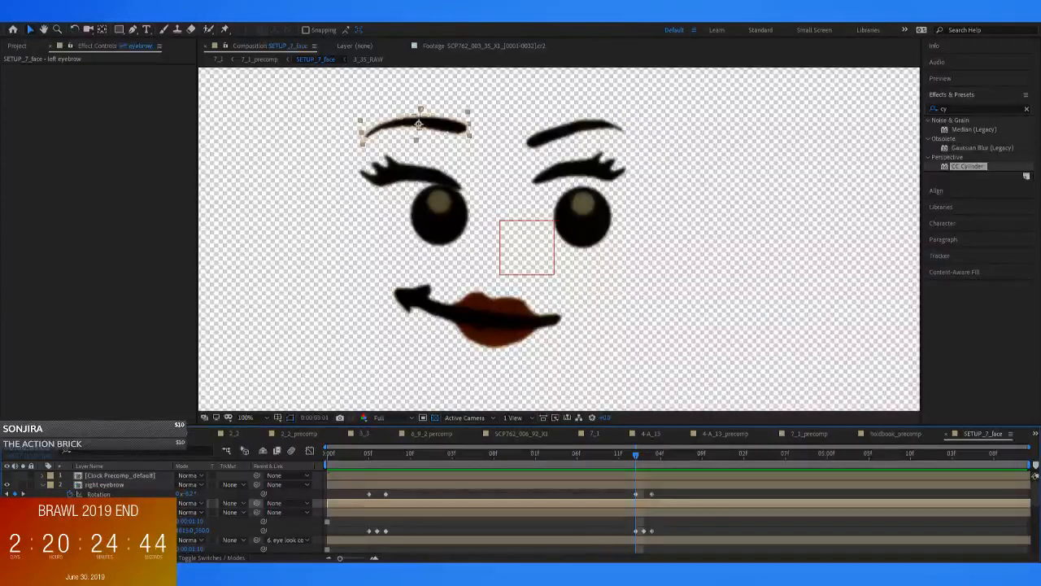
key("r")
left_click(16, 513)
key("Page_Down")
key("Page_Down")
left_click(16, 512)
key("Page_Up")
key("Page_Up")
key("r")
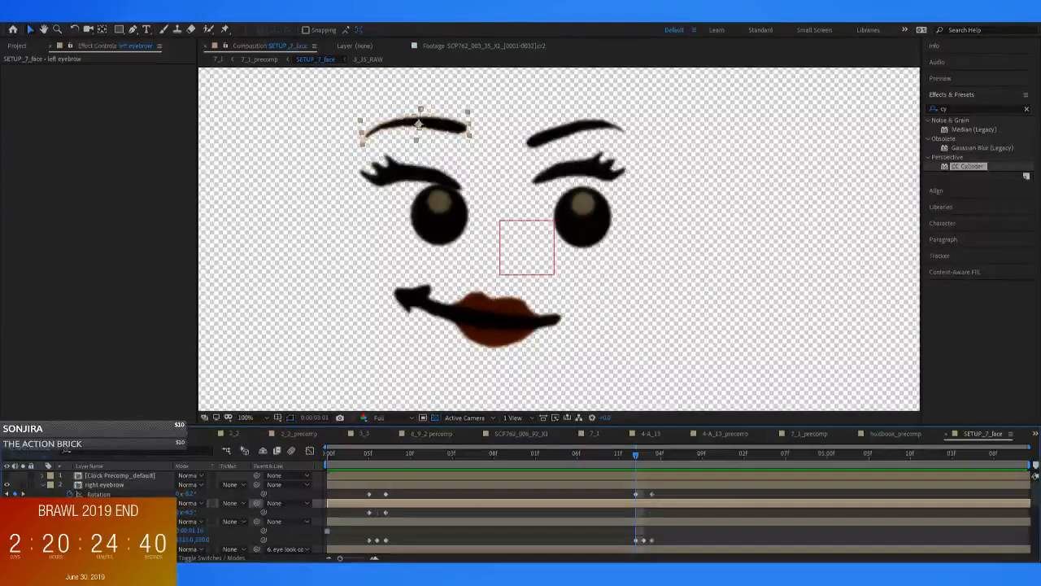
key("Page_Down")
key("Page_Down")
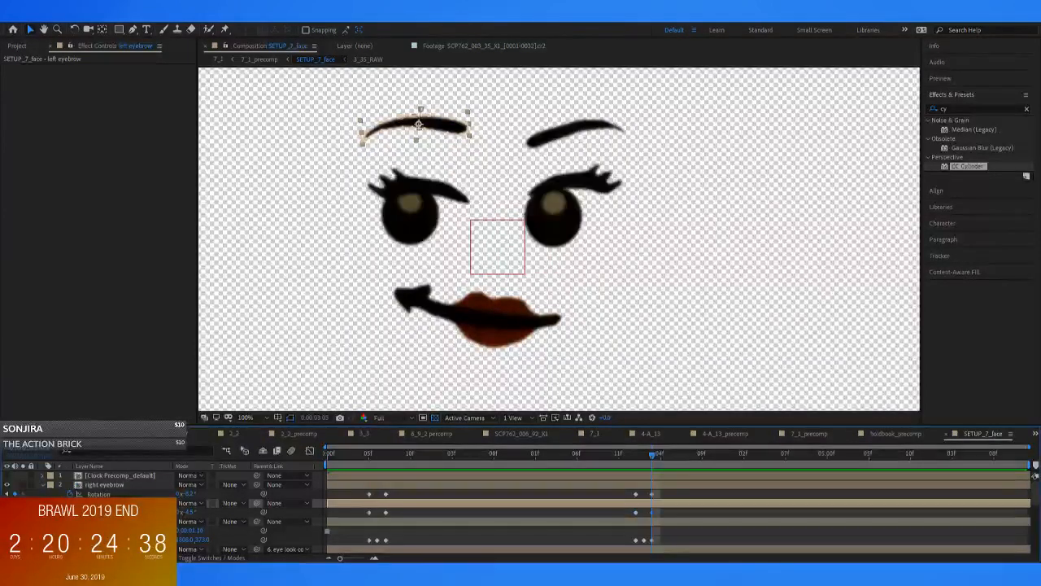
At 0:00:03:03, lower both eyebrows slightly and rotate the left one to about -18.7° and the right one to about 24.4°
key("w")
mouse_move(442, 134)
left_mouse_down()
mouse_move(454, 126)
mouse_move(448, 137)
left_mouse_up()
key("v")
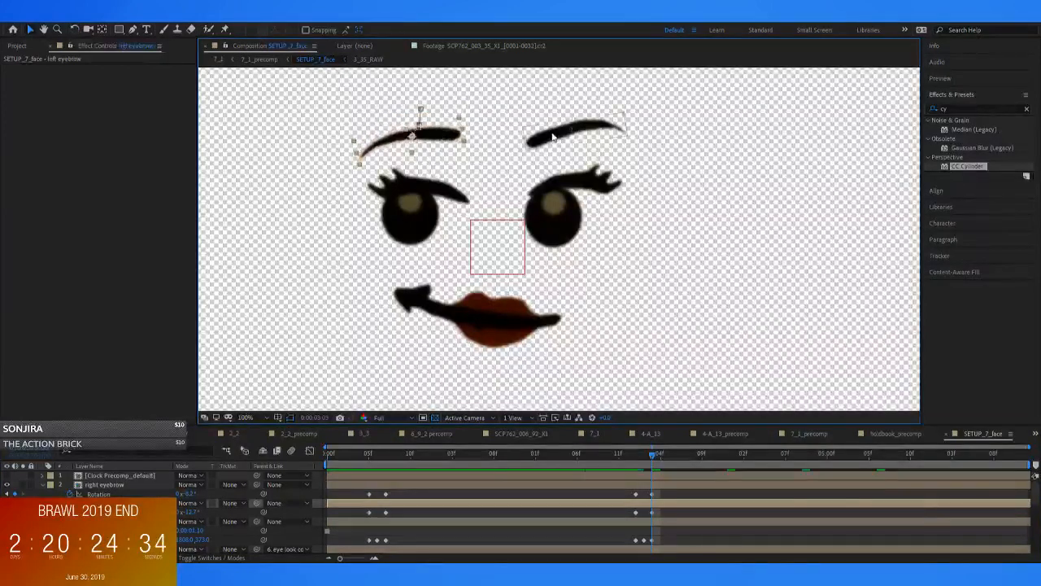
left_click(553, 137)
key("w")
left_click_drag(601, 127, 602, 144)
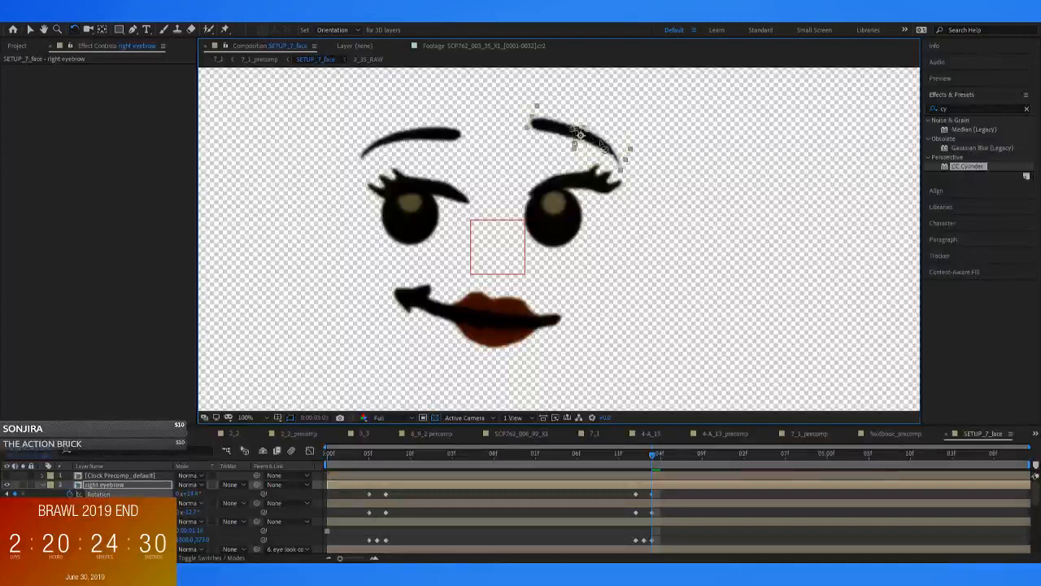
left_click(430, 133)
left_click_drag(441, 136, 441, 133)
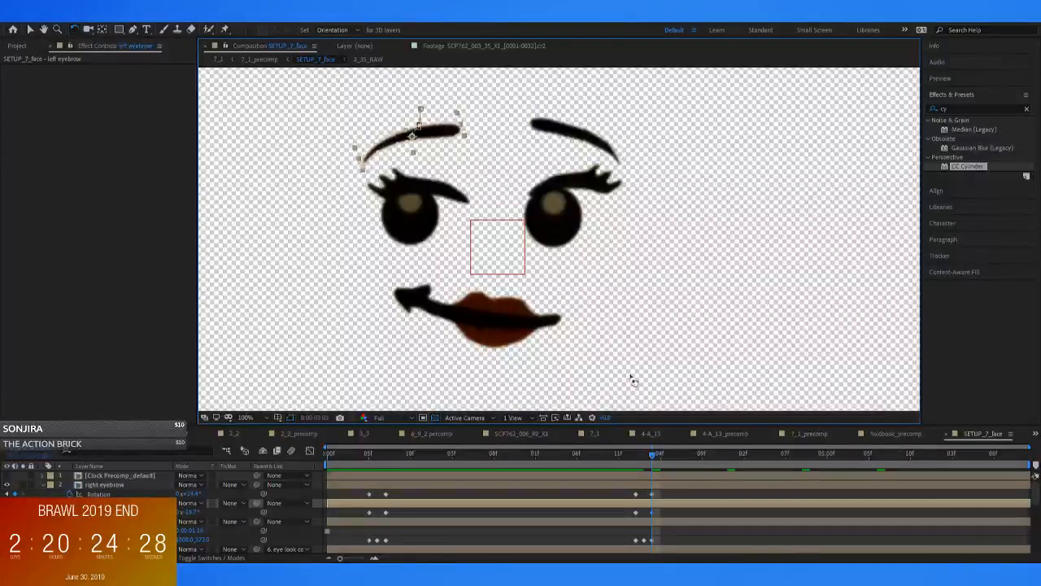
Play the blink and eyebrow change in the face composition, and play and scrub it in 7_1_precomp
left_click(628, 459)
key("space")
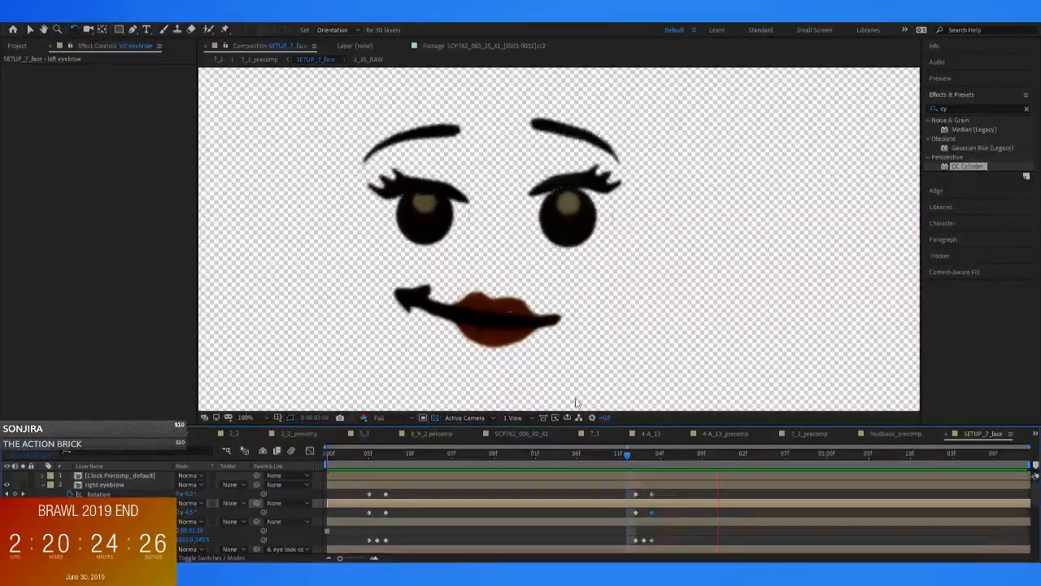
key("space")
left_click(255, 60)
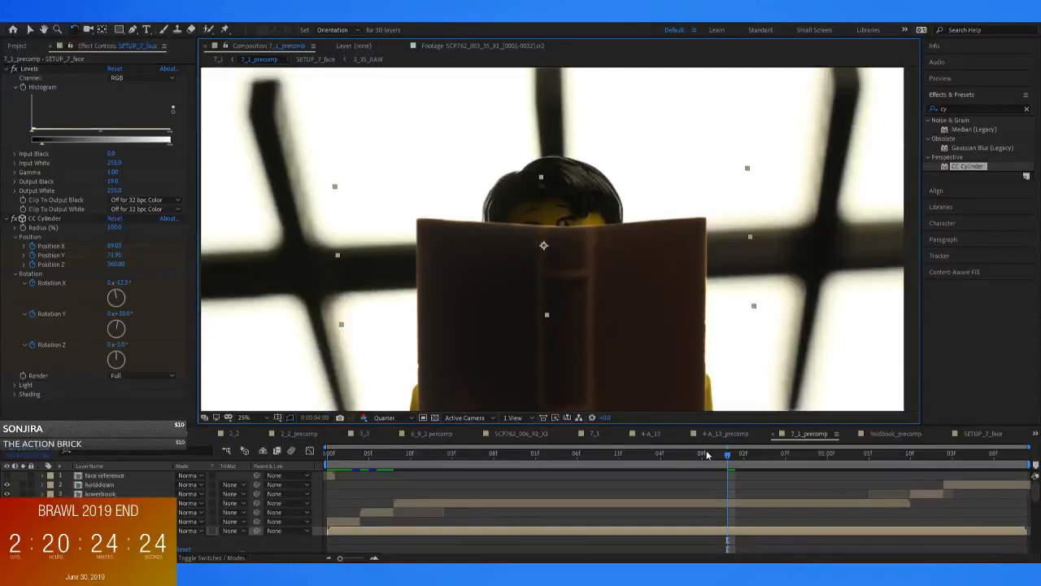
left_click(532, 463)
key("space")
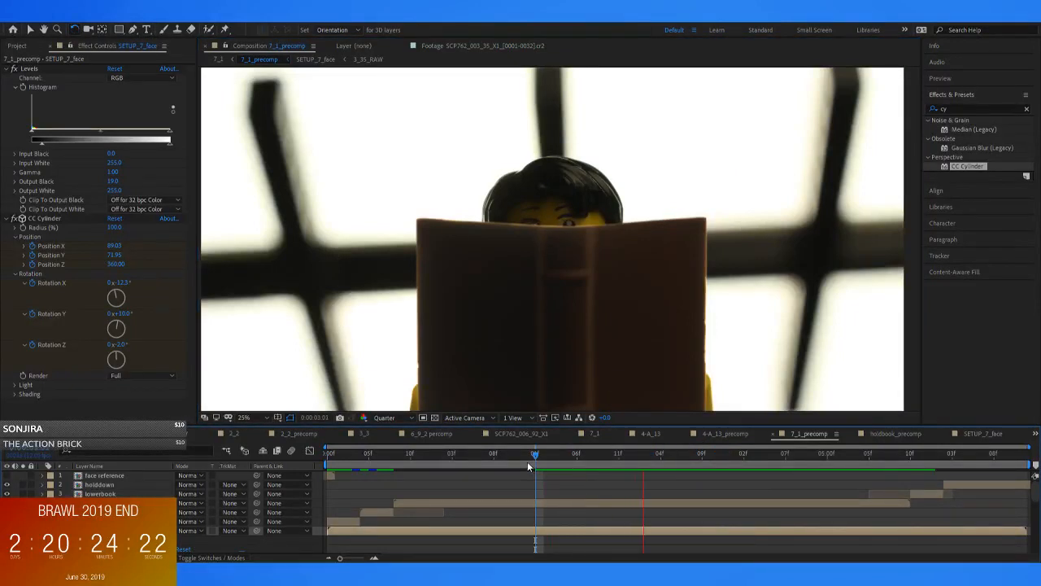
left_click_drag(637, 460, 671, 473)
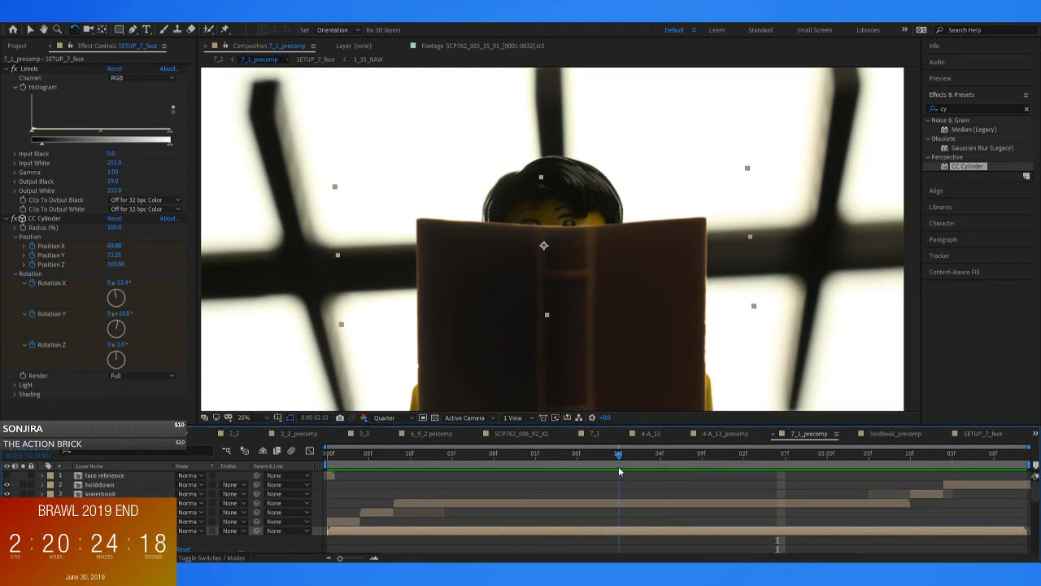
Reopen SETUP_7_face and move both eyebrows down at 0:00:03:02, the closed-eye frame of the blink
double_click(618, 528)
left_click_drag(634, 467, 646, 466)
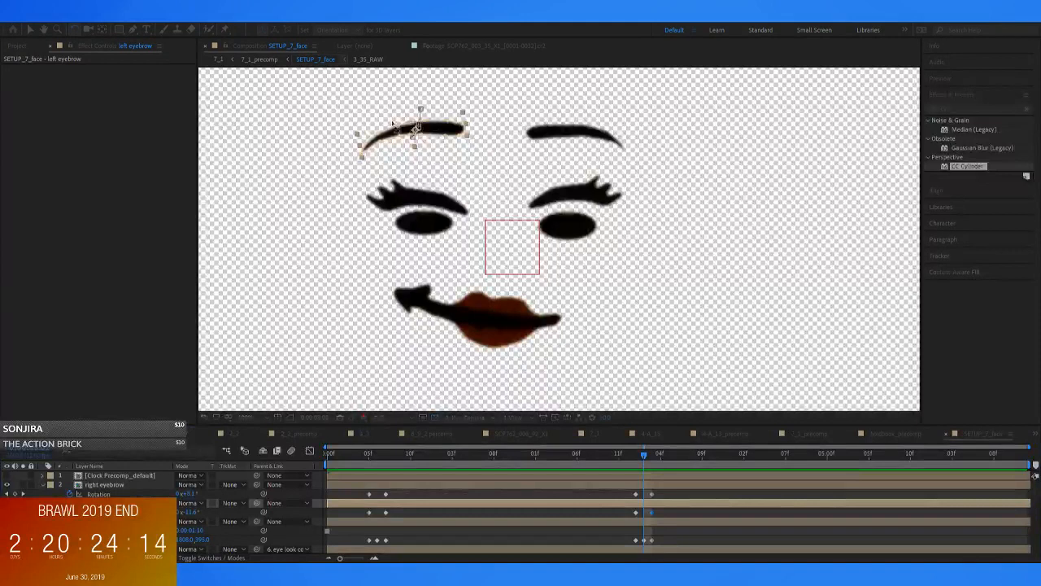
key("v")
left_click_drag(447, 136, 448, 154)
left_click(574, 136)
left_click_drag(574, 135, 574, 147)
Step through the blink's frames and raise both eyebrows slightly at 0:00:03:04
key("Page_Up")
key("Page_Up")
key("Page_Down")
key("Page_Down")
key("Page_Down")
key("Page_Down")
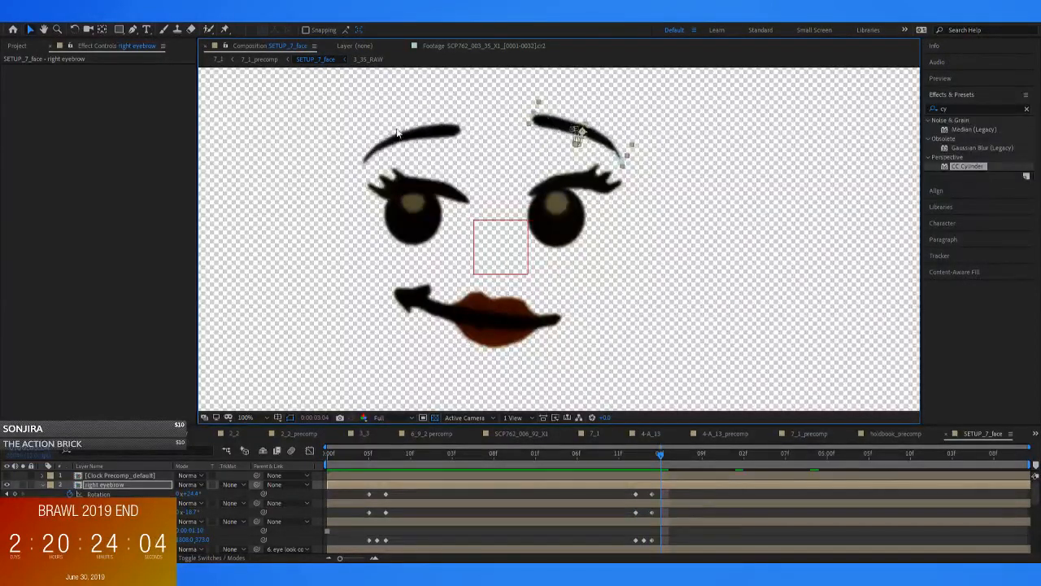
left_click(427, 132)
key("Page_Up")
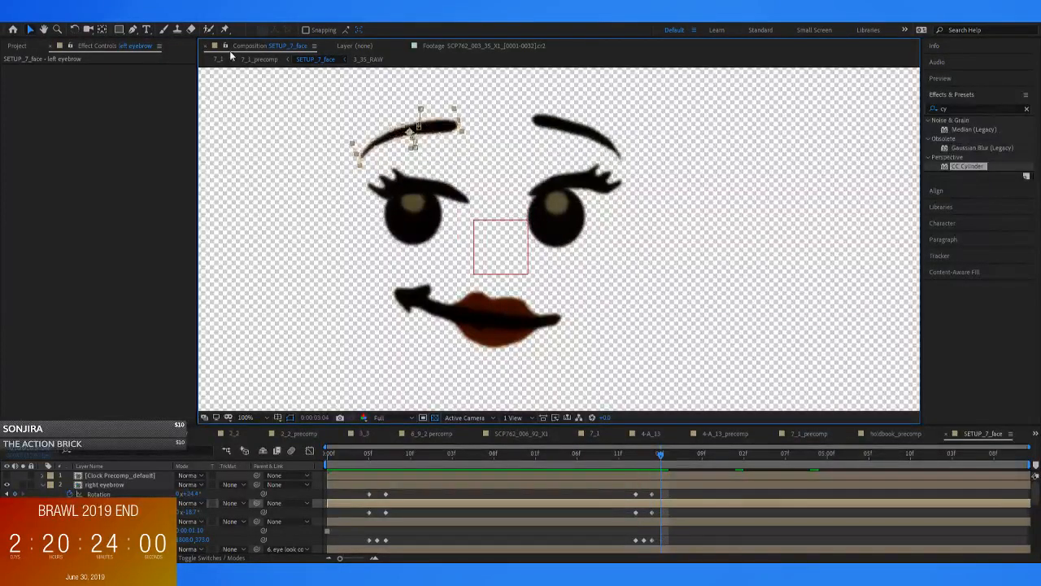
Play and scrub 7_1_precomp through the reading shot to check the second blink and the eyebrow change
left_click(252, 58)
left_click_drag(643, 449, 499, 446)
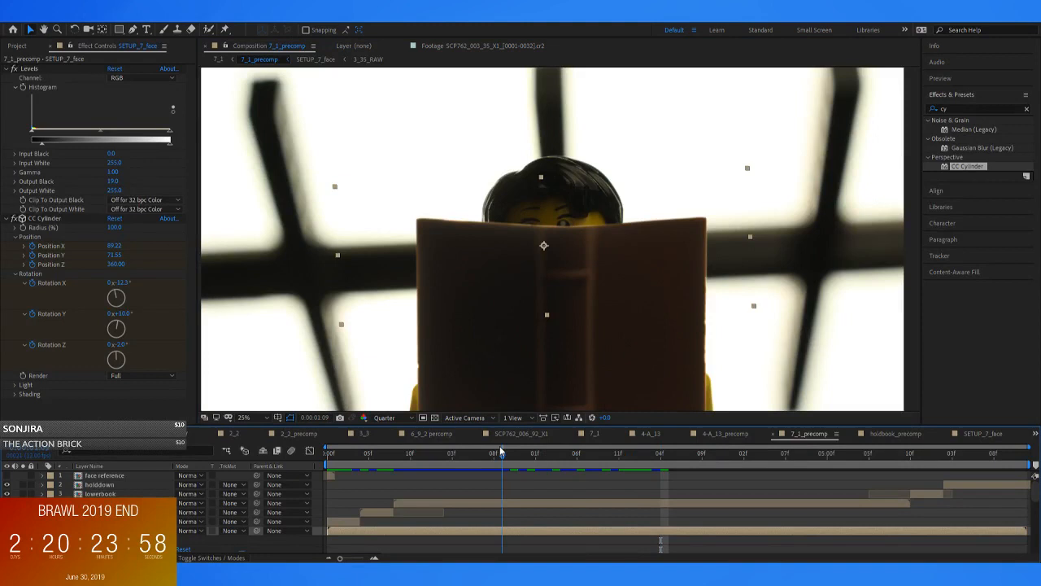
key("space")
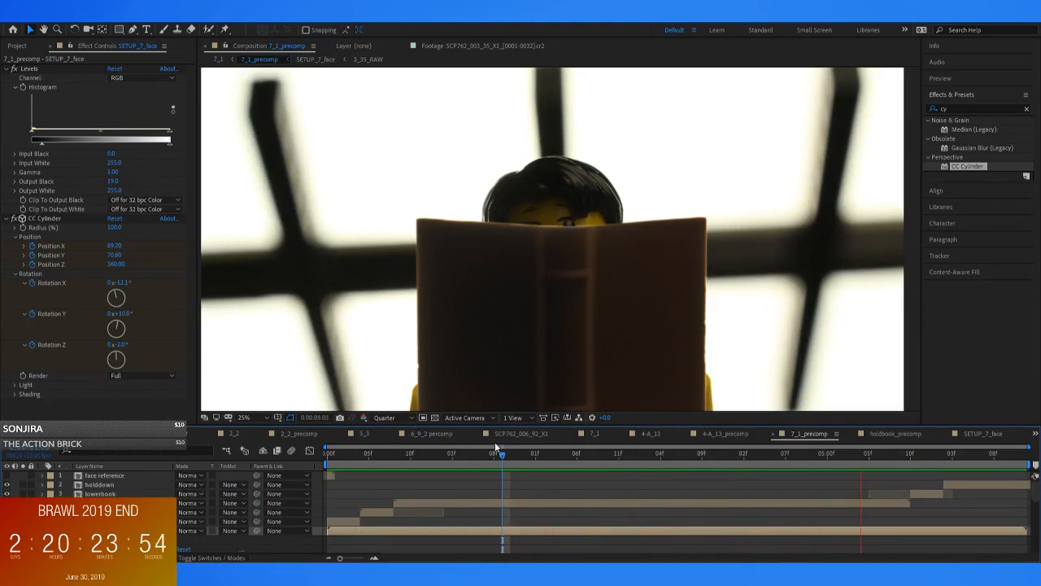
key("space")
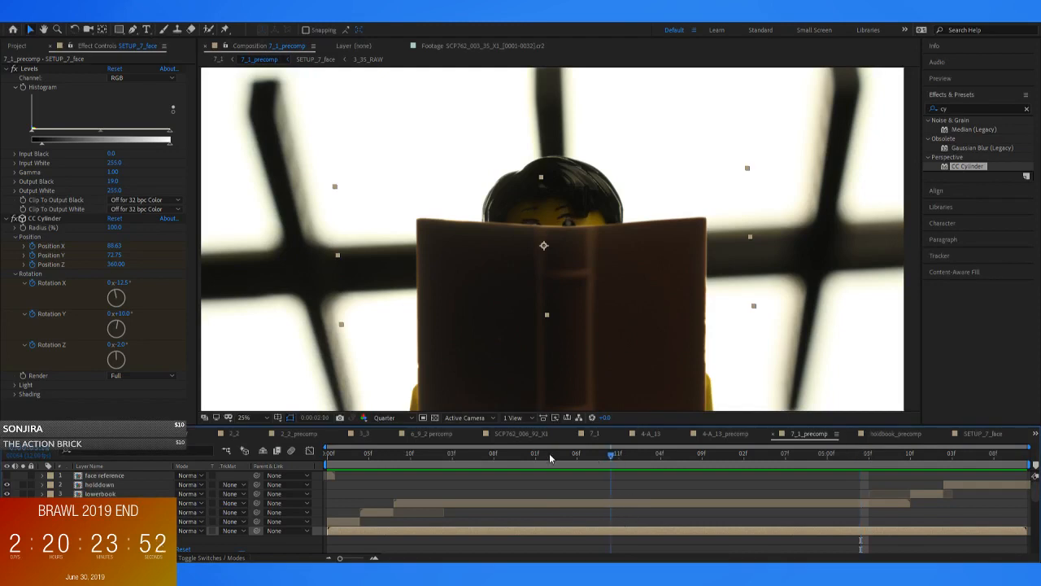
key("space")
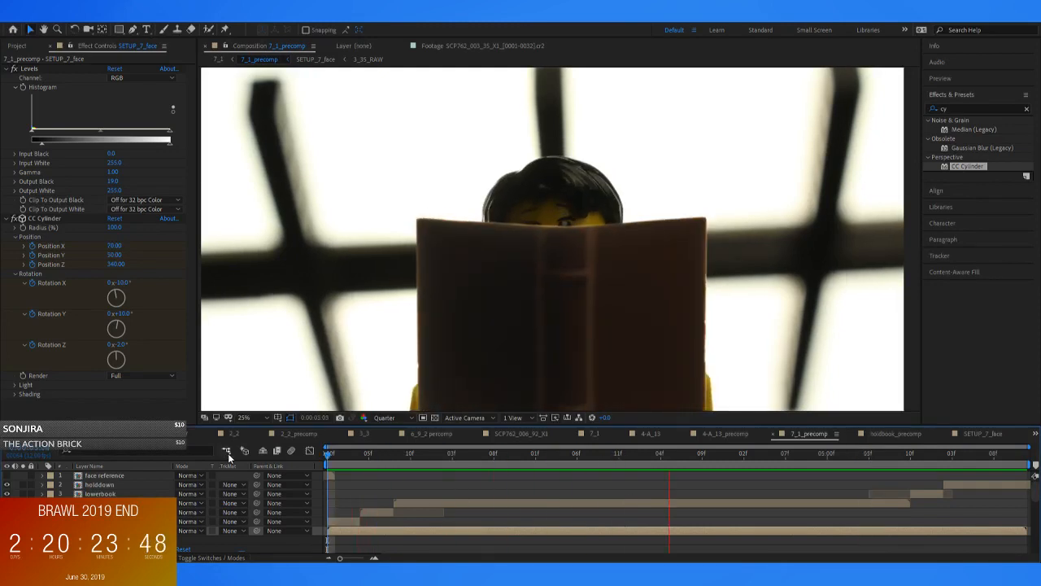
key("space")
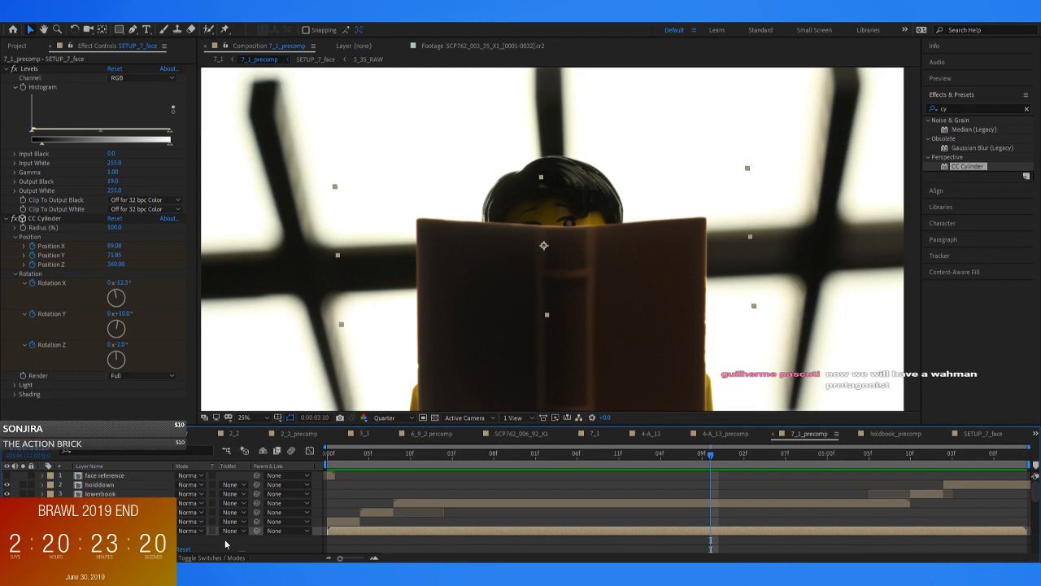
Replay 7_1_precomp from the start and examine the face up close around 0:00:06:04, where the book is lowered
left_click_drag(339, 450, 248, 441)
key("space")
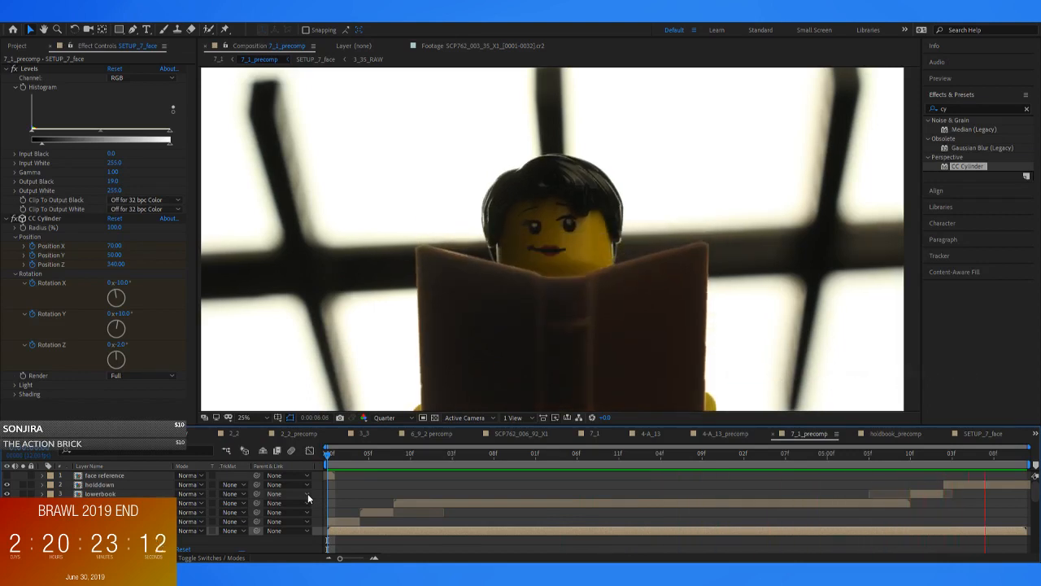
key("space")
left_click_drag(928, 458, 962, 484)
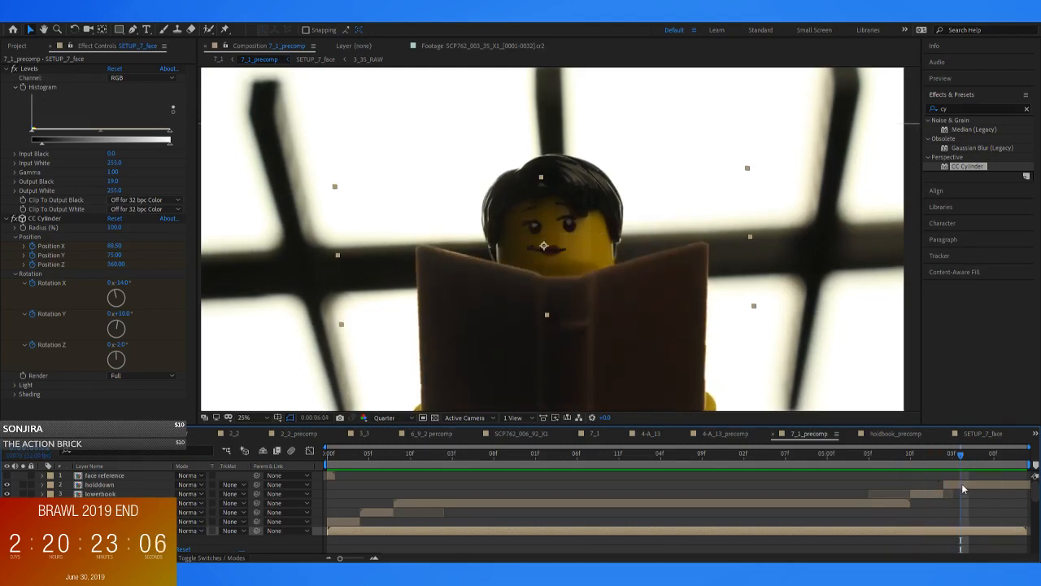
left_click(910, 385)
scroll(533, 278, "up", 2)
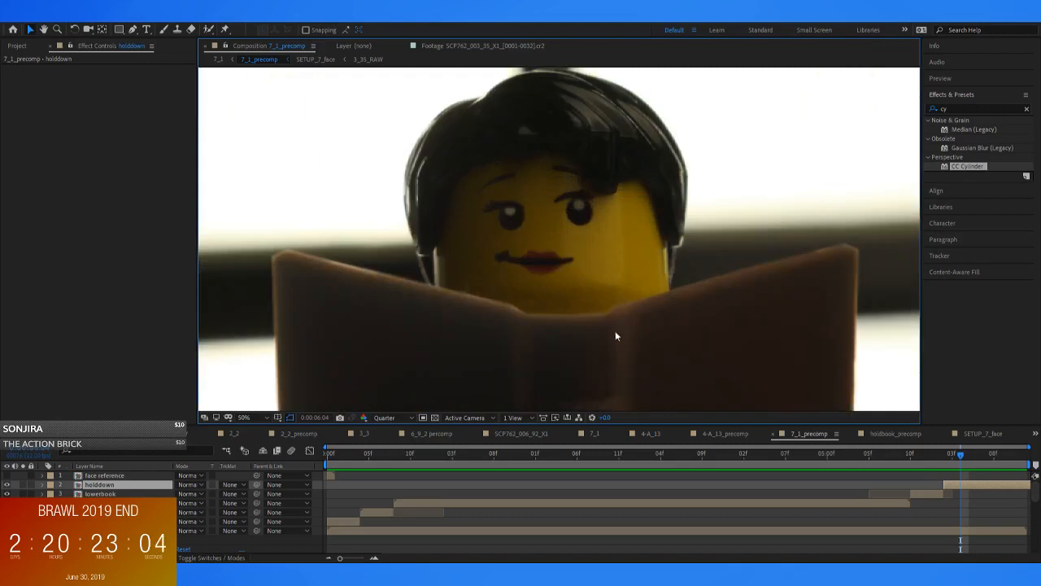
left_click_drag(957, 455, 957, 497)
left_click(134, 486)
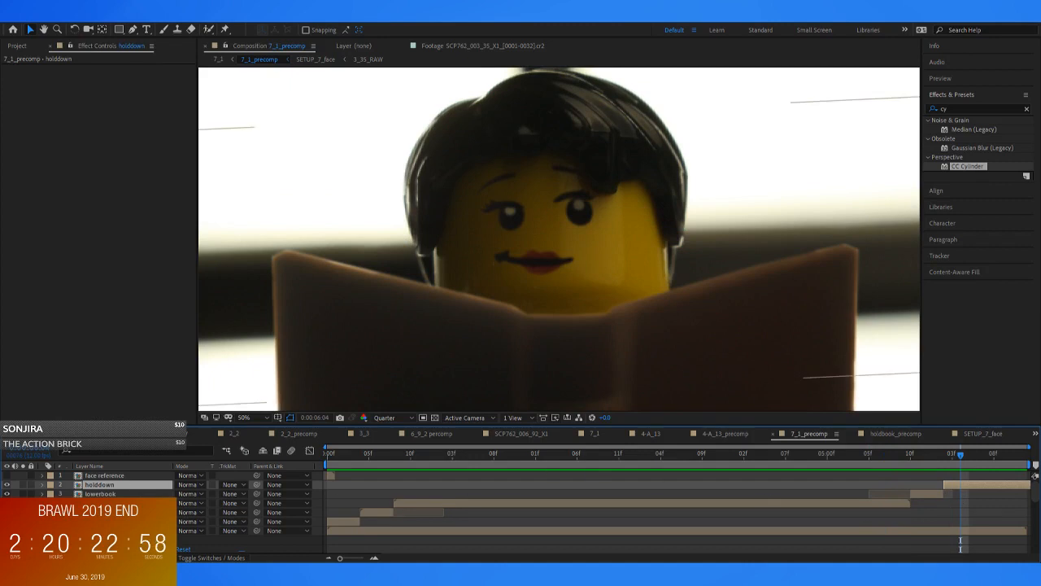
Open SETUP_7_face and copy the eye look controller's position keyframe at 0:00:00:09
double_click(105, 531)
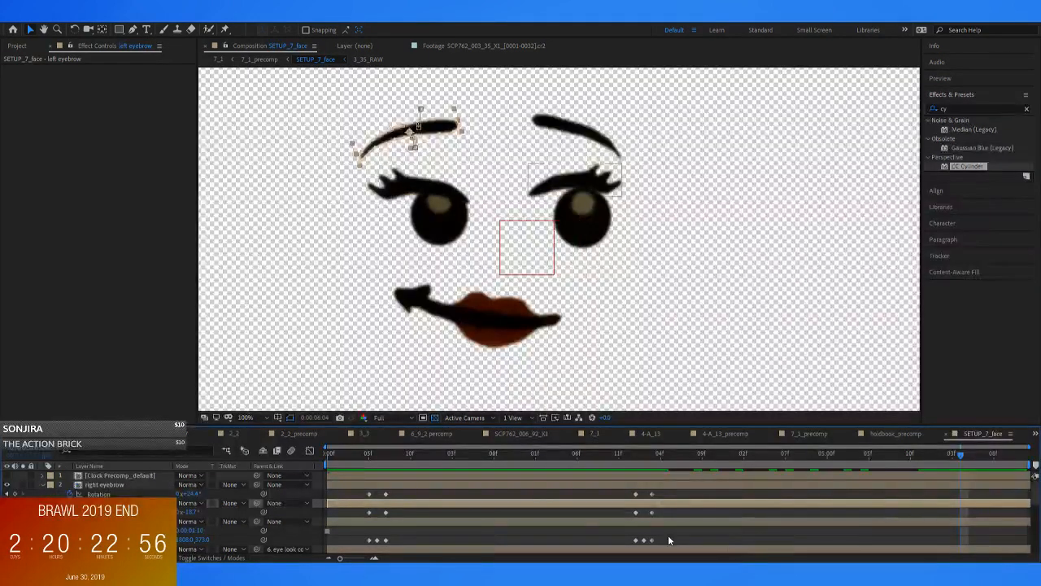
scroll(960, 521, "down", 5)
scroll(106, 521, "down", 2)
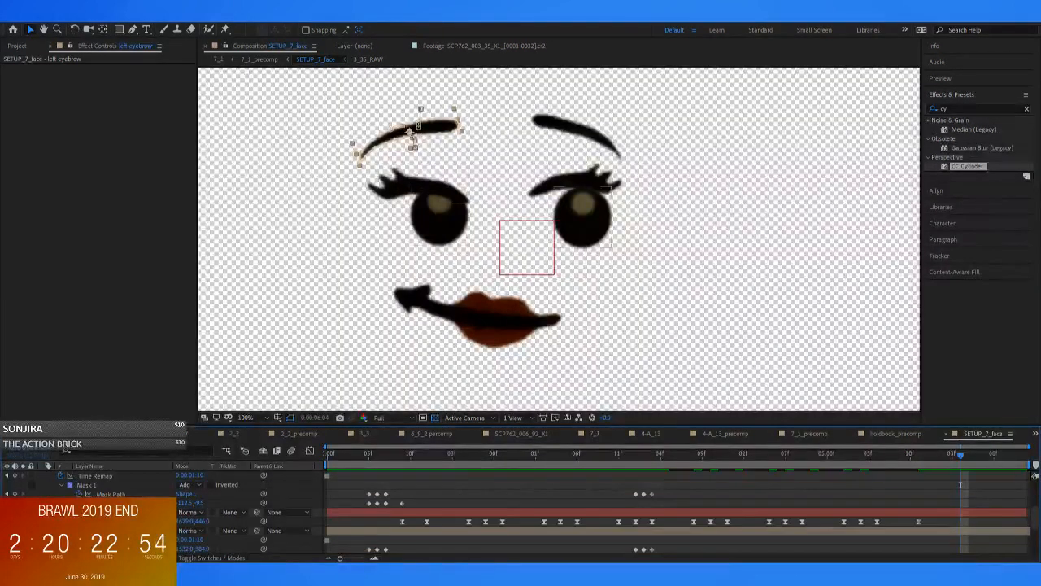
left_click(106, 512)
left_click_drag(860, 456, 402, 484)
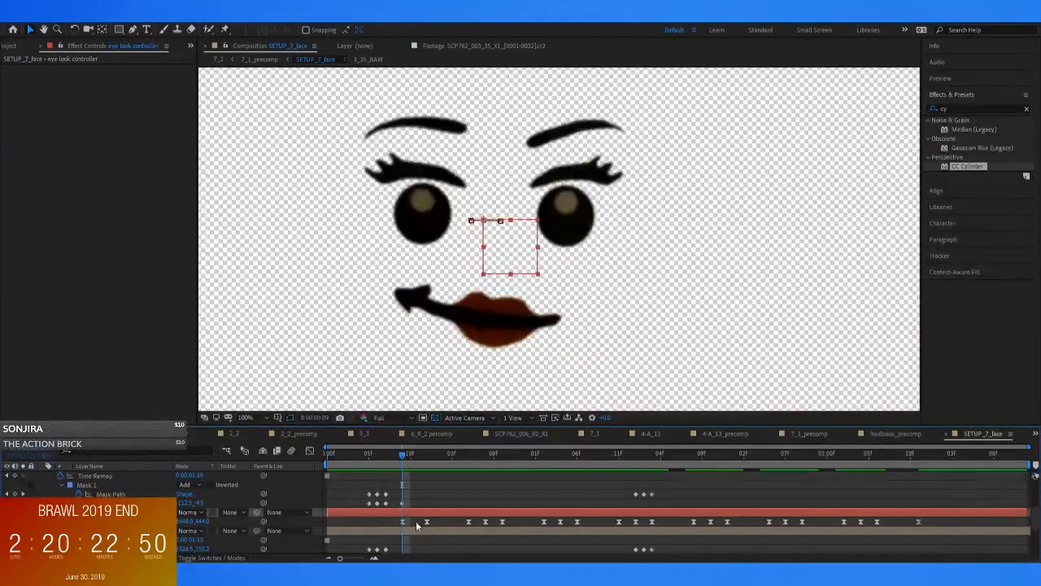
left_click_drag(417, 453, 912, 470)
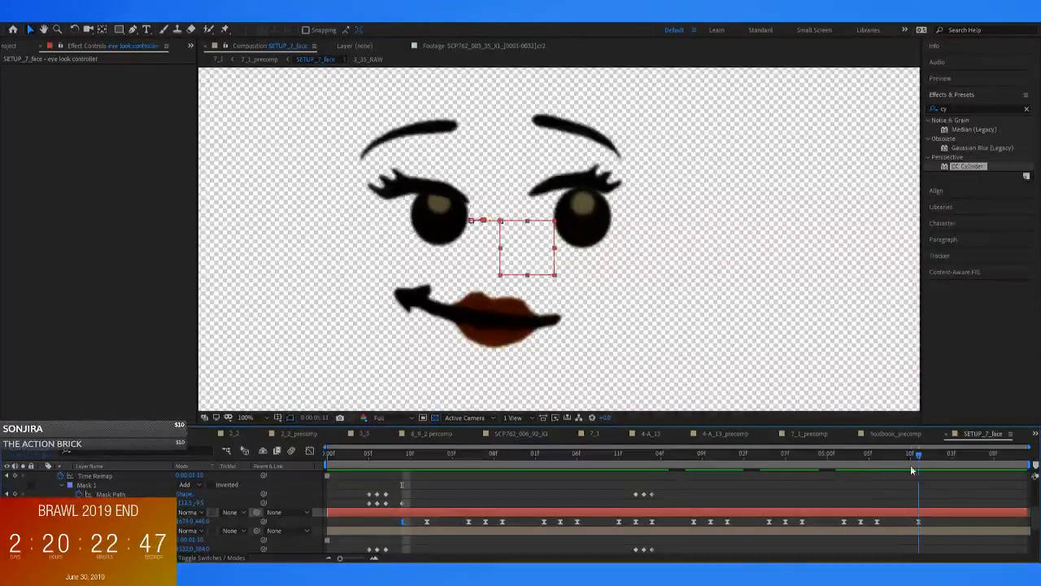
Check the book-lowering timing in 7_1_precomp, paste the copied gaze keyframe at 0:00:05:08, and remove the one at 0:00:05:11
left_click(248, 59)
left_click_drag(911, 454, 895, 469)
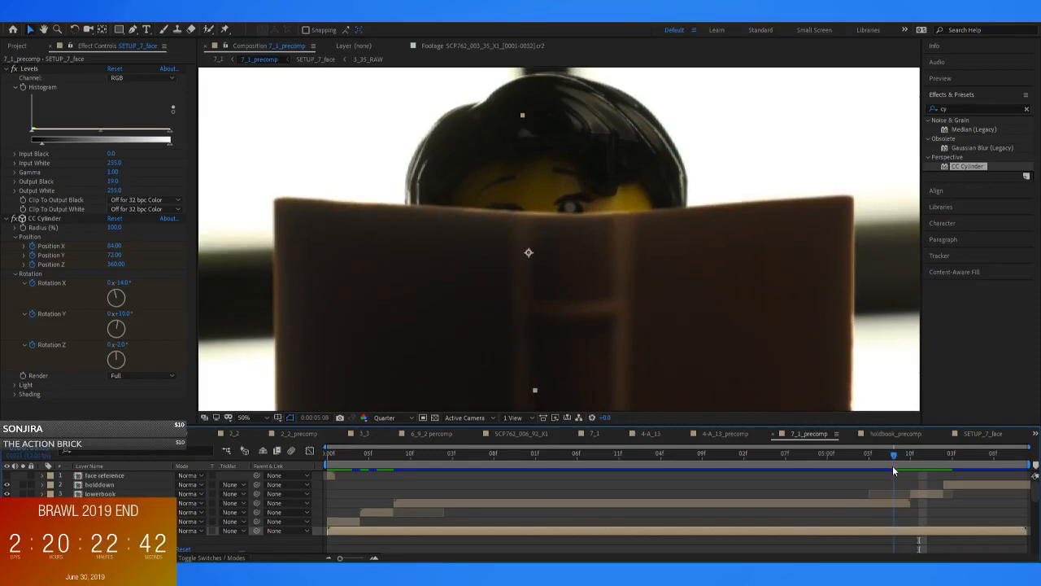
left_click(313, 58)
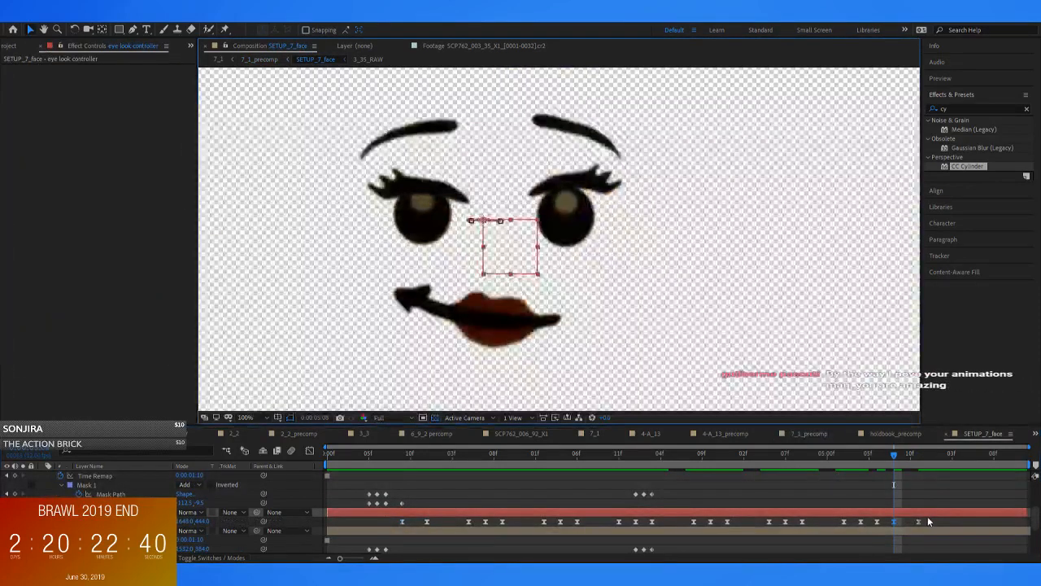
left_click(878, 467)
left_click_drag(877, 464, 886, 493)
Play and scrub the new eye movement in 7_1_precomp up to 0:00:06:01
left_click(260, 59)
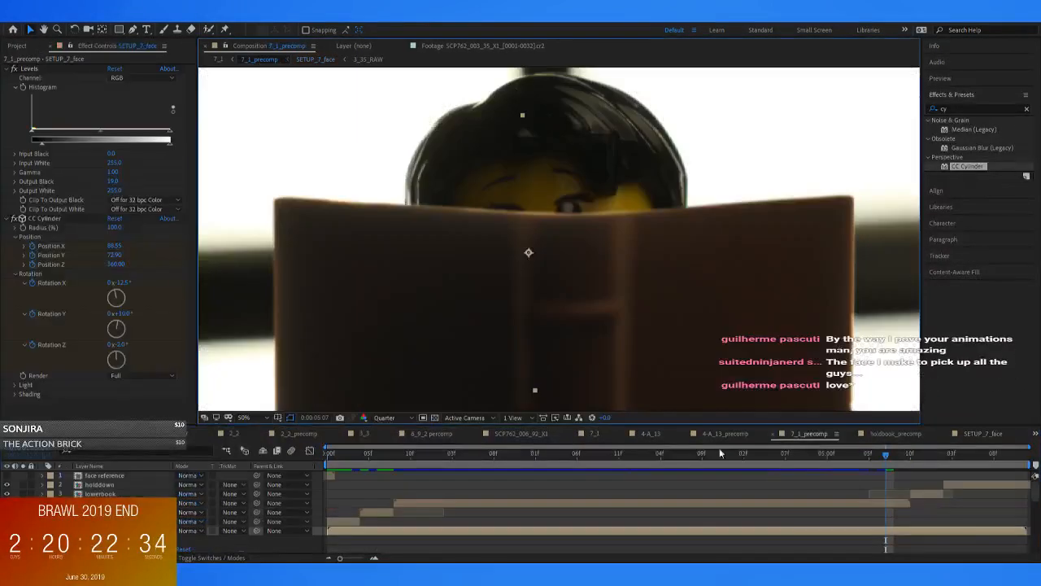
left_click(843, 468)
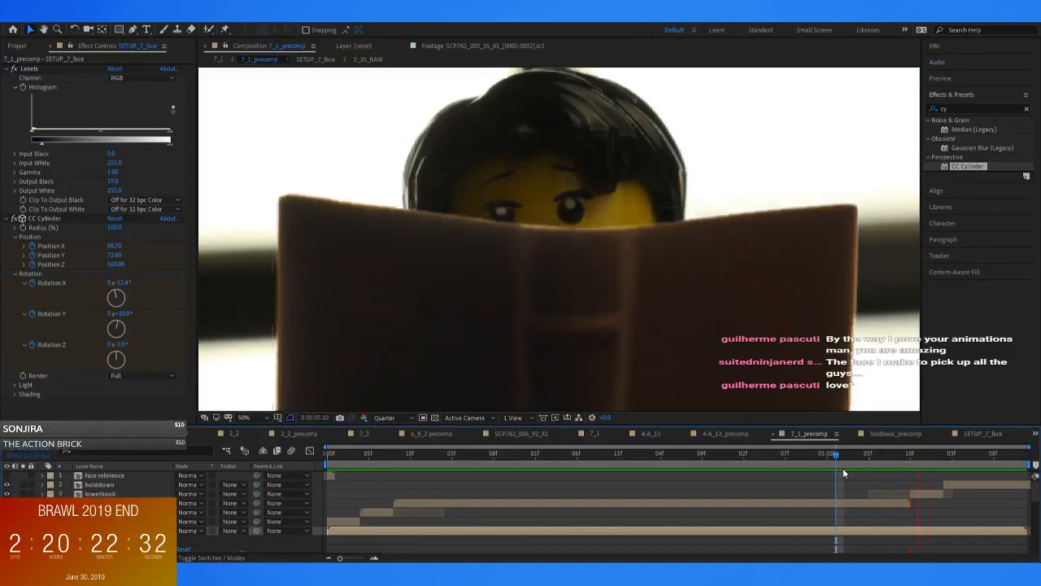
left_click_drag(843, 467, 937, 484)
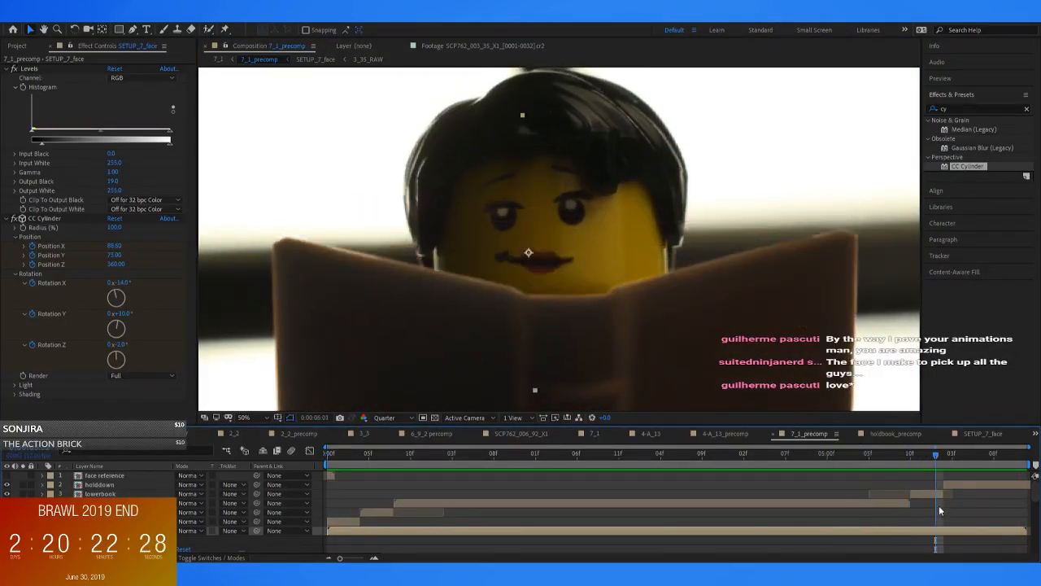
left_click(937, 514)
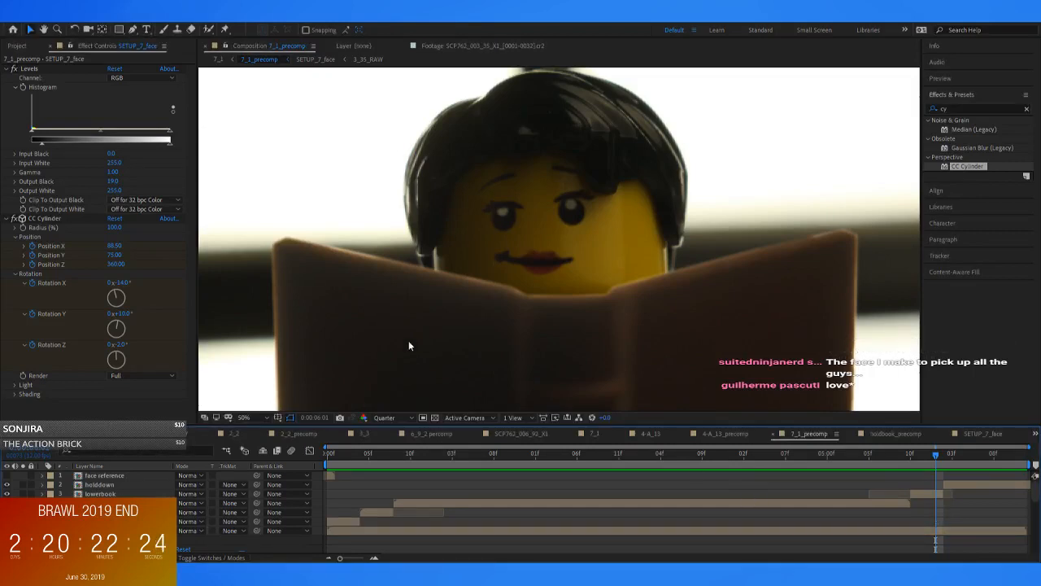
Reopen SETUP_7_face and copy the right eye's three mask path keyframes from the second blink
double_click(934, 530)
mouse_move(892, 459)
left_mouse_down()
mouse_move(865, 463)
mouse_move(886, 469)
left_mouse_up()
scroll(903, 528, "up", 2)
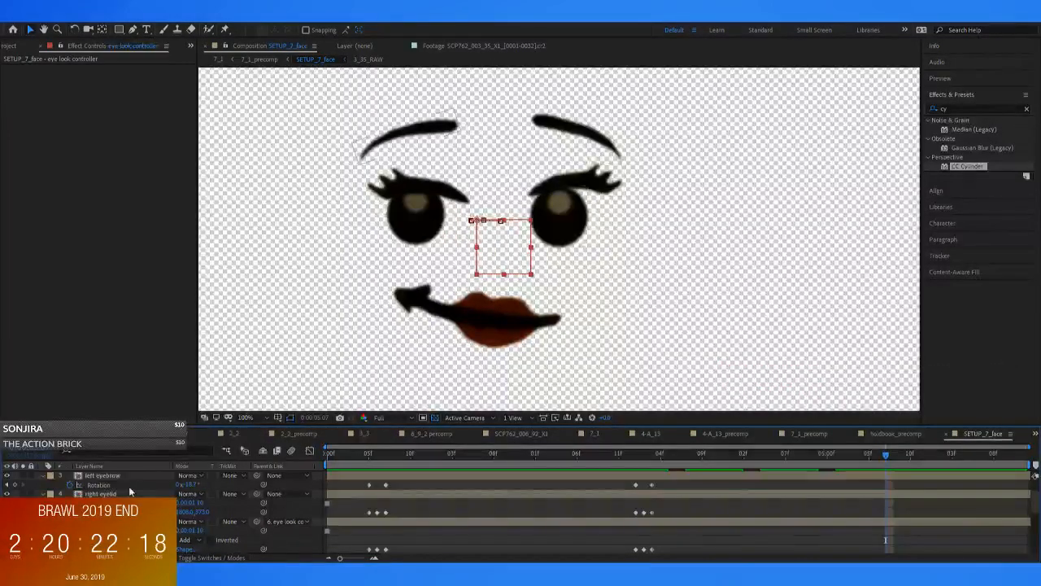
left_click(254, 528)
scroll(453, 513, "down", 1)
left_click_drag(408, 515, 360, 525)
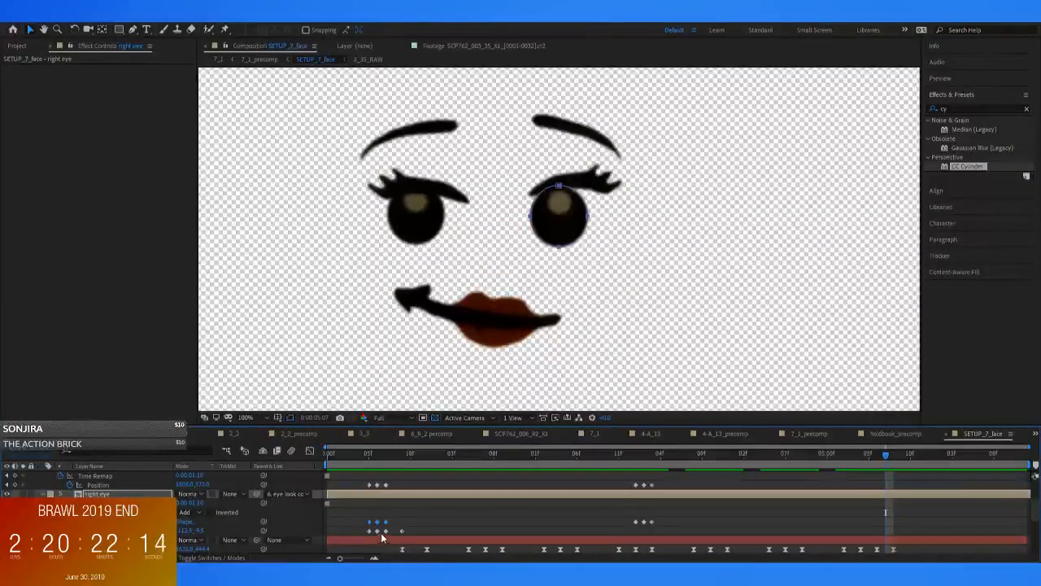
left_click_drag(666, 517, 633, 525)
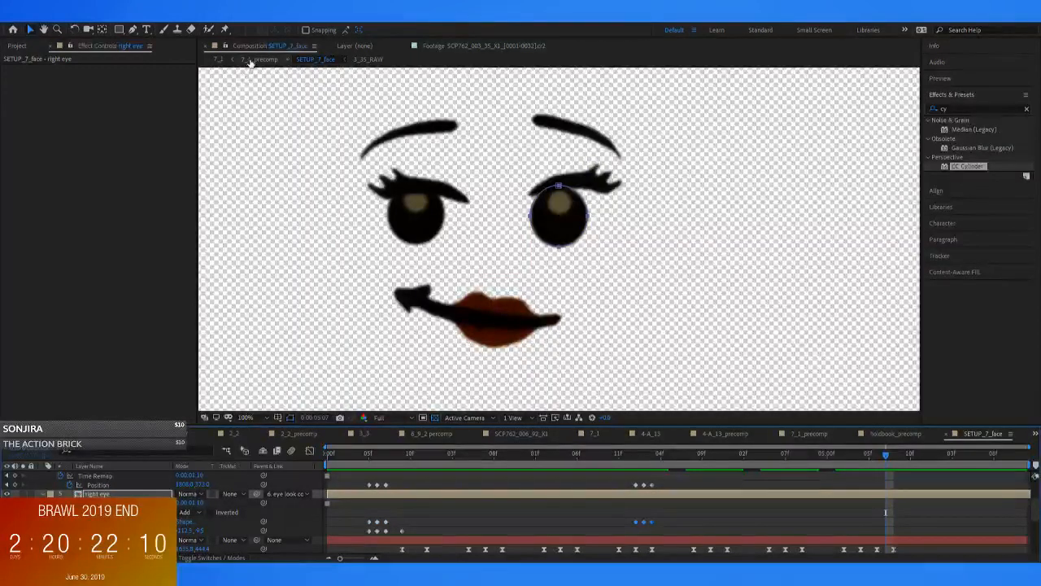
Locate the book-lowering frame in 7_1_precomp and paste the blink keyframes onto the right eye's mask path at 0:00:05:11
left_click(808, 433)
left_click_drag(881, 456, 921, 462)
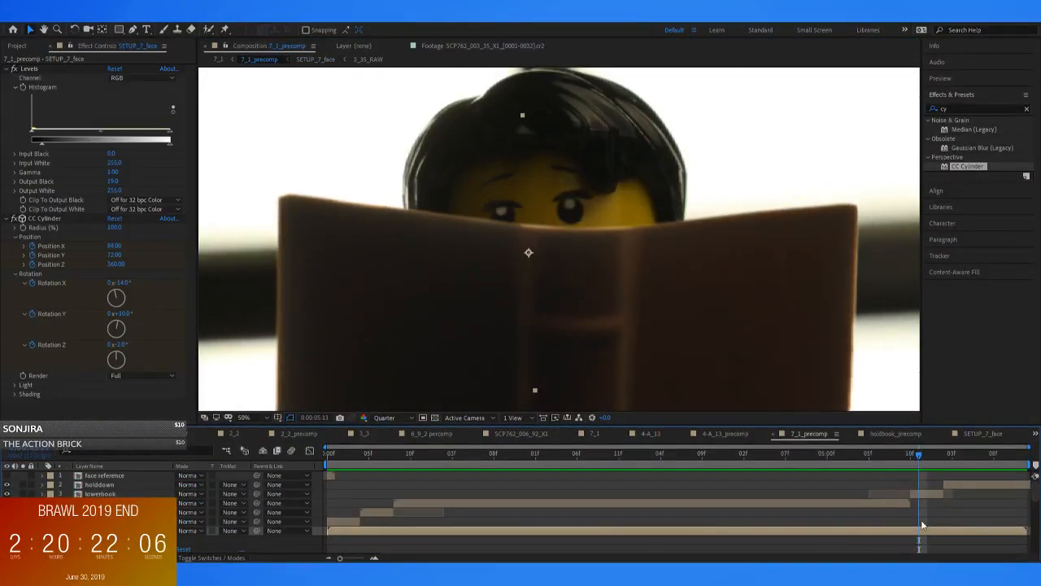
double_click(922, 530)
left_click(918, 494)
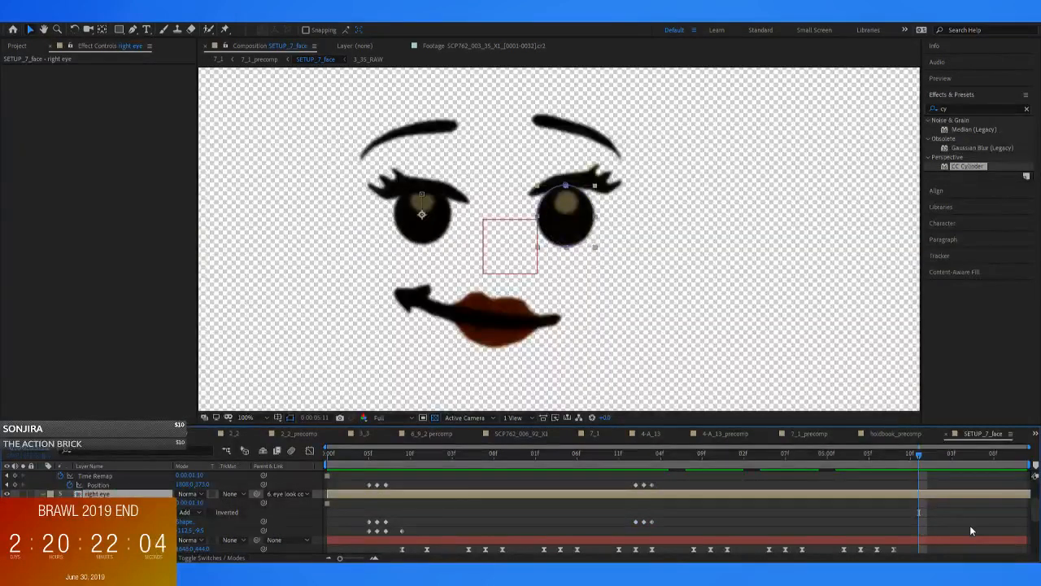
key("ctrl+alt+shift+y")
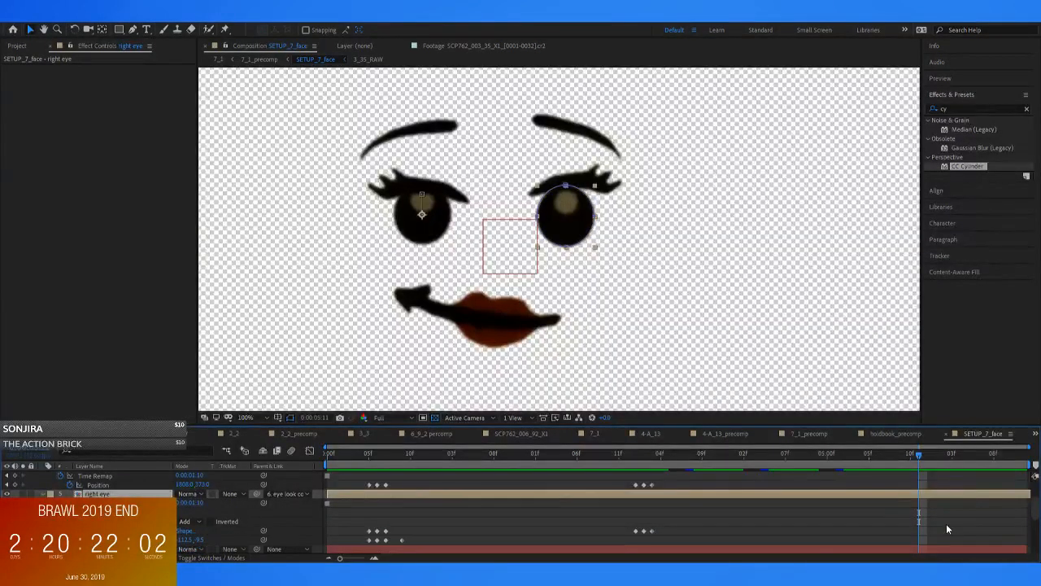
key("ctrl+z")
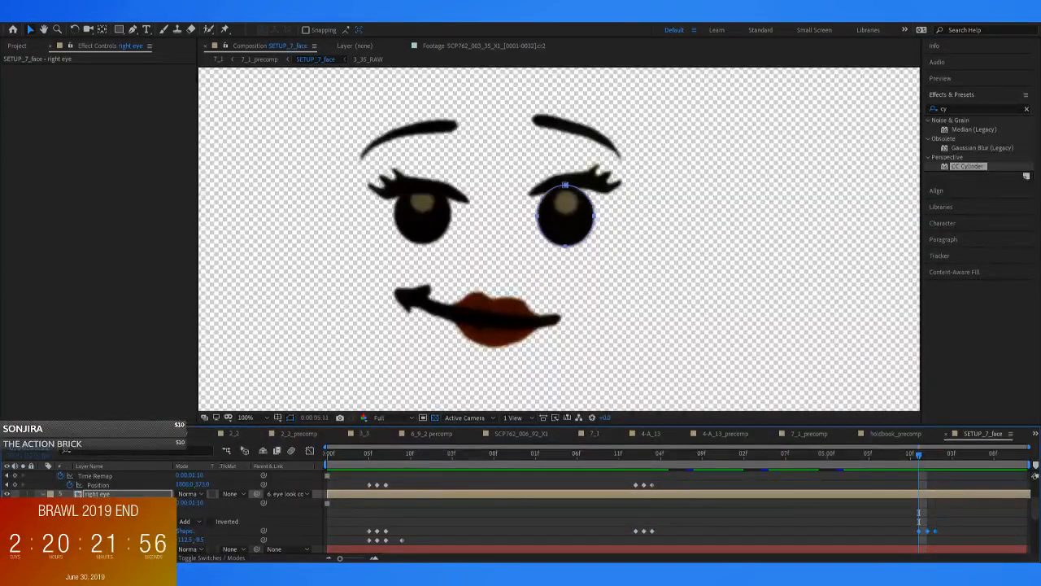
Duplicate the left eye's second-blink mask path keyframes at 0:00:05:11
key("grave")
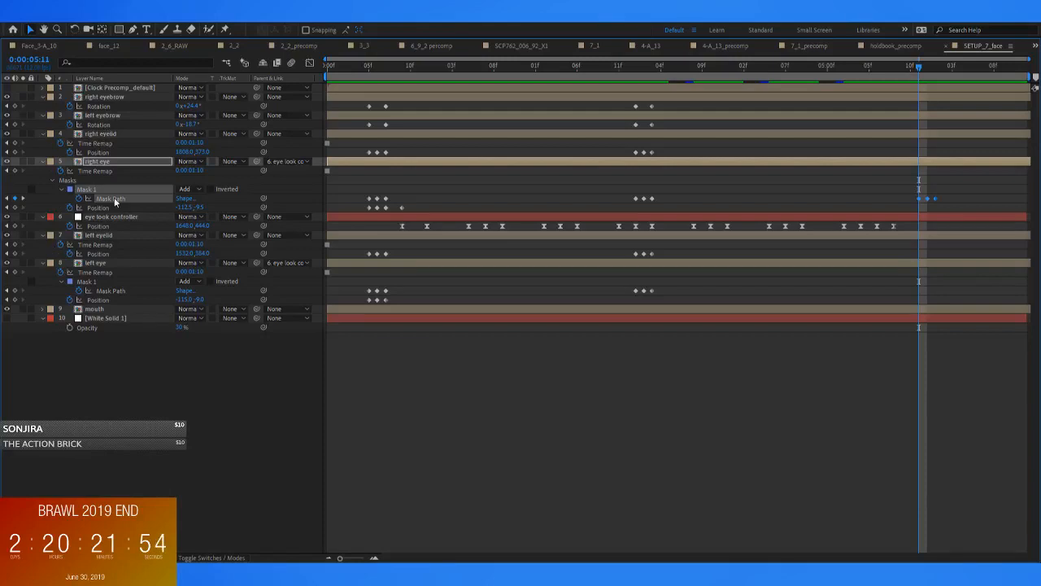
left_click(110, 262)
left_click_drag(667, 289, 617, 299)
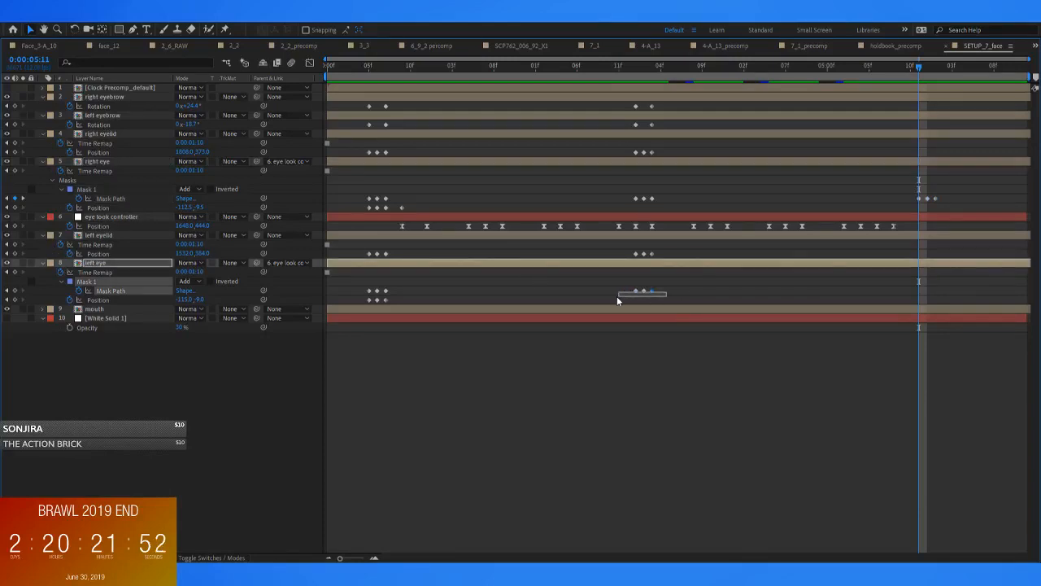
key("grave")
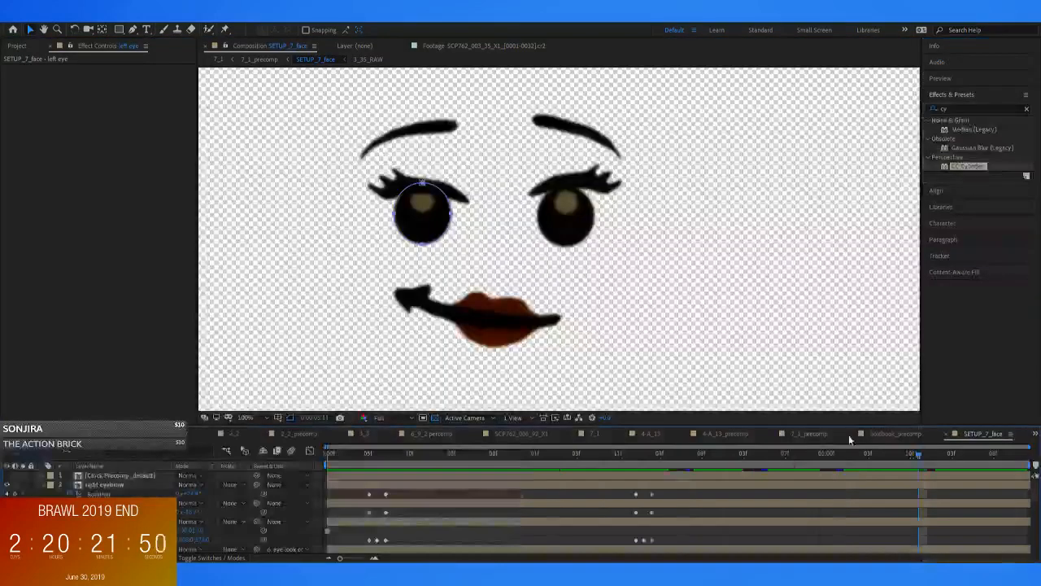
mouse_move(923, 454)
left_mouse_down()
mouse_move(942, 461)
mouse_move(909, 457)
left_mouse_up()
Copy the left and right eyelids' second-blink position keyframes and paste each set at 0:00:05:11
key("grave")
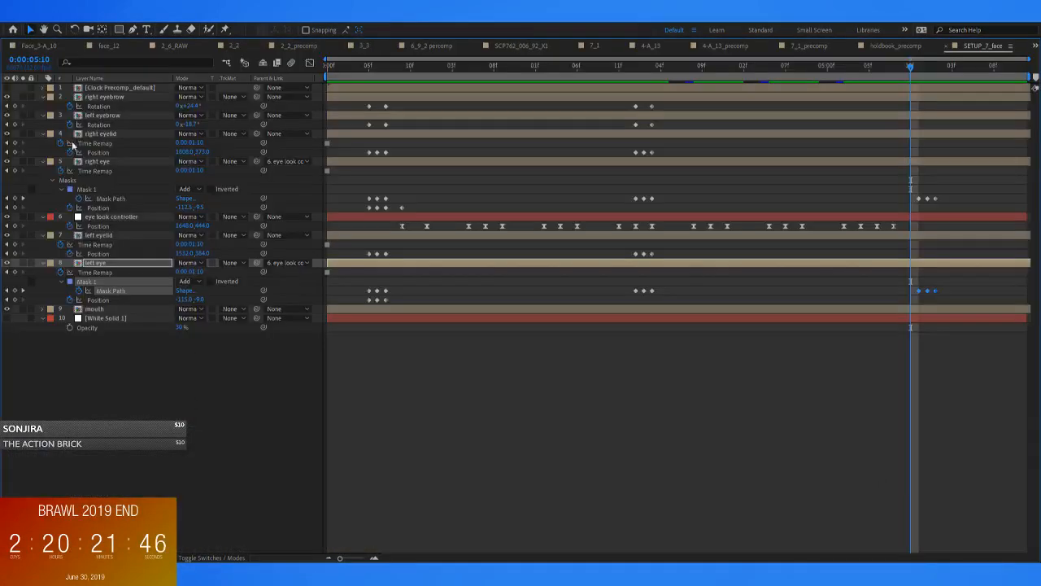
left_click(103, 163)
left_click(100, 235)
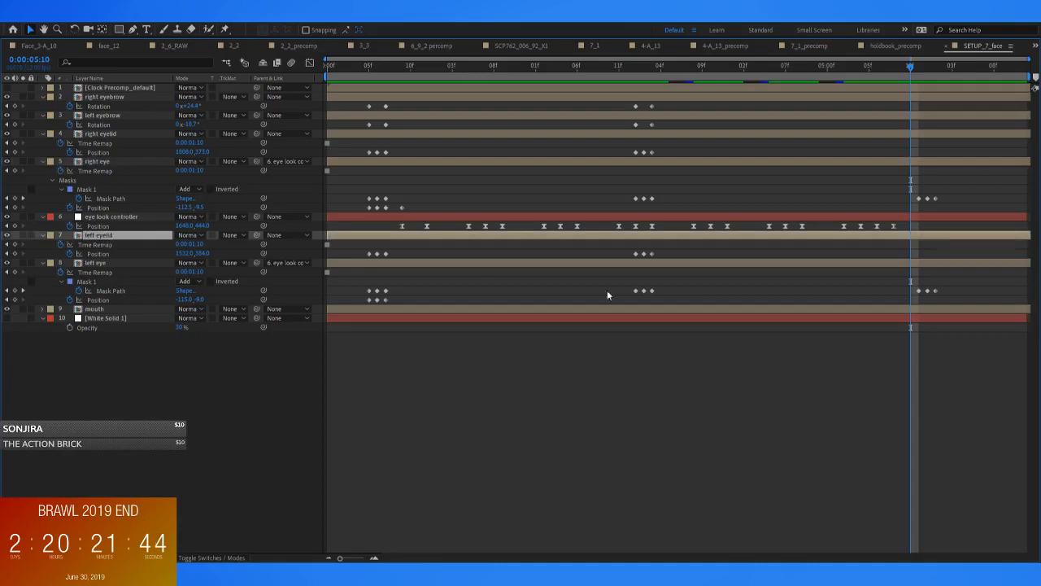
left_click_drag(664, 244, 598, 257)
left_click_drag(908, 65, 918, 64)
key("ctrl+v")
left_click_drag(658, 150, 627, 160)
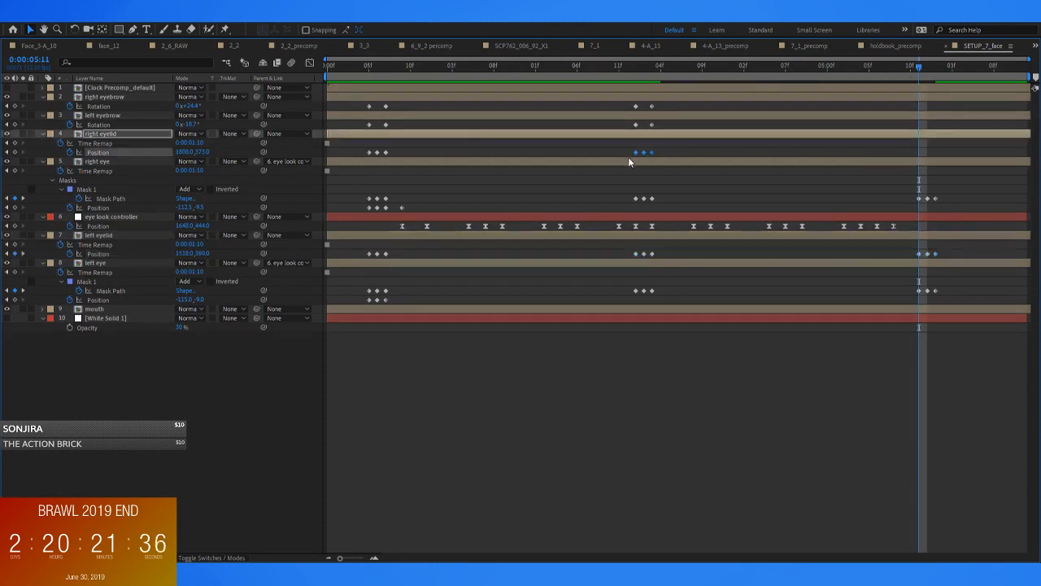
key("ctrl+v")
Rotate the right eyelid slightly clockwise at 0:00:05:11
key("grave")
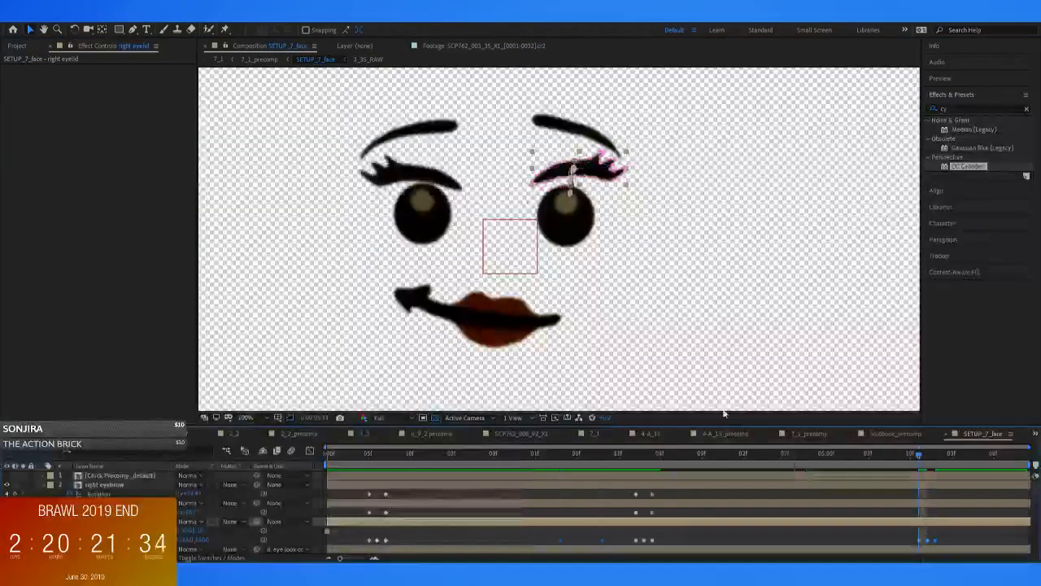
key("w")
left_click_drag(598, 171, 602, 172)
key("v")
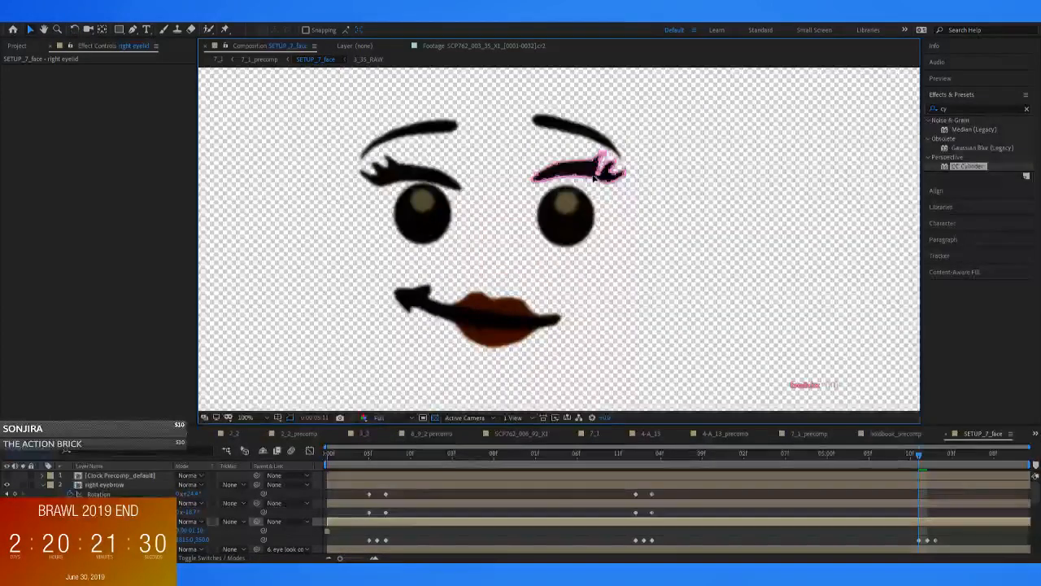
Try lowering both eyelids toward the eyes at 0:00:05:11 and undo the moves
left_click_drag(585, 173, 580, 186)
left_click(427, 179)
left_click_drag(432, 181, 440, 190)
key("ctrl+z")
key("ctrl+z")
key("ctrl+z")
key("ctrl+z")
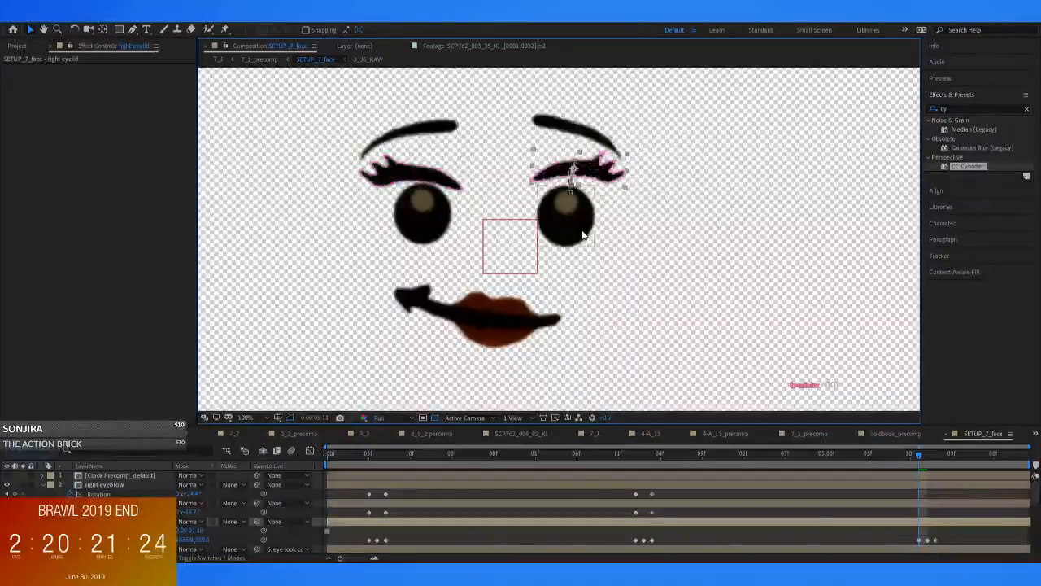
Lower both eyelids slightly onto the tops of the eyes at 0:00:05:11, shifting each a little inward
left_click_drag(595, 173, 585, 187)
left_click_drag(420, 175, 426, 183)
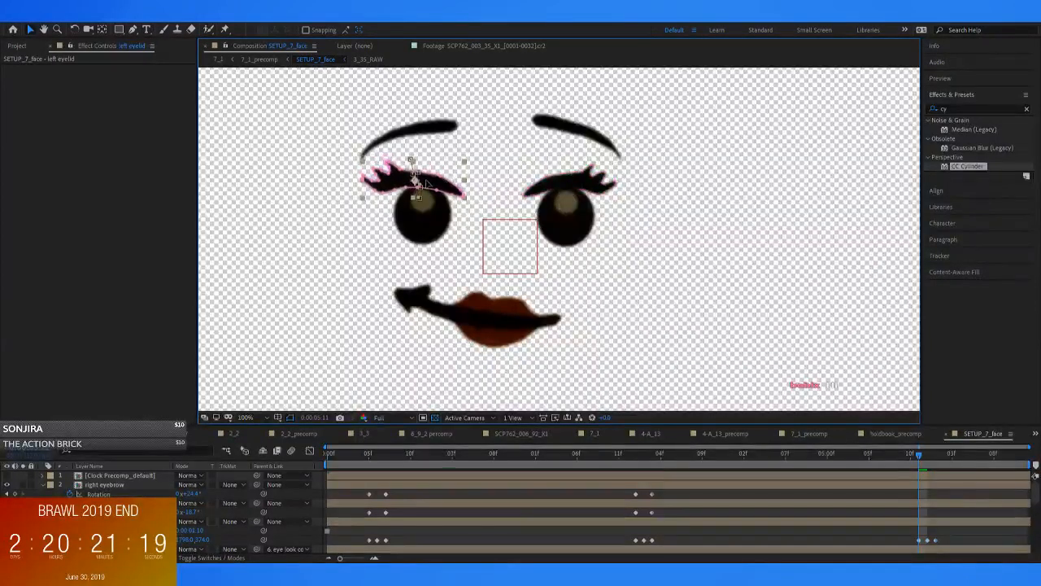
left_click(576, 135)
Split the mouth layer at 0:00:05:11 and delete the part after the split
scroll(886, 520, "down", 3)
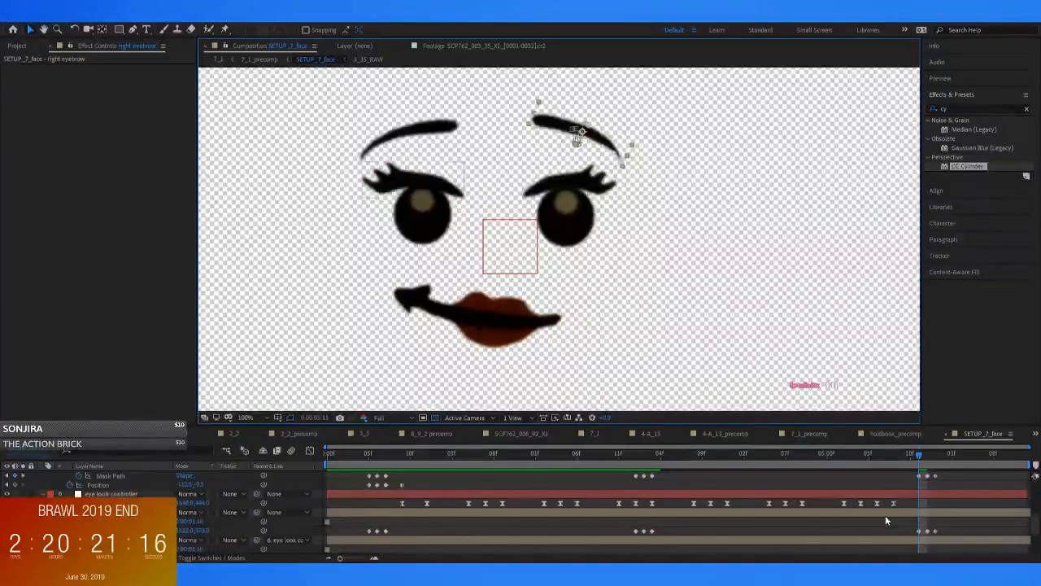
scroll(898, 491, "down", 2)
left_click(927, 530)
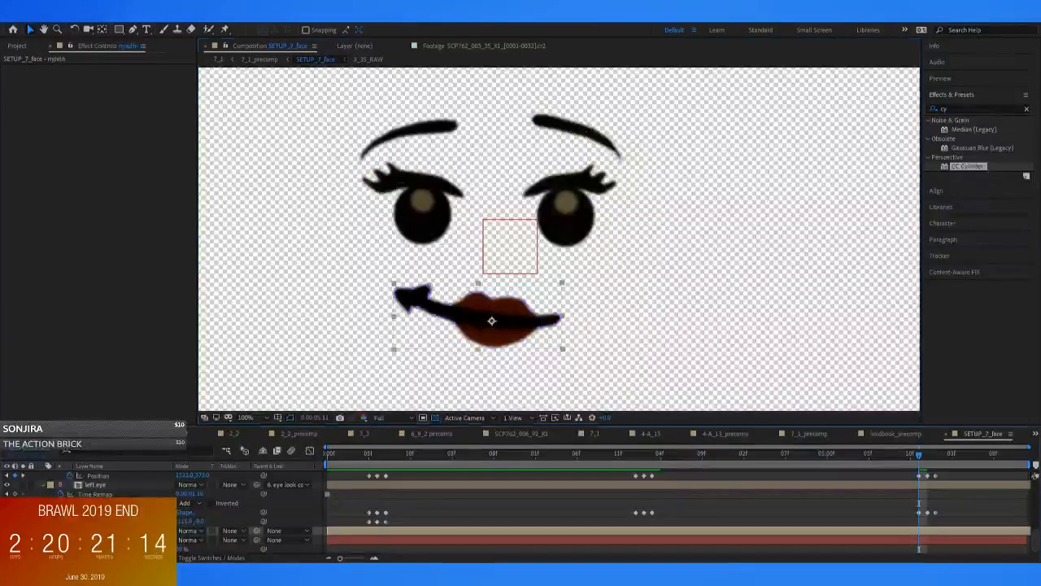
key("ctrl+shift+d")
key("Delete")
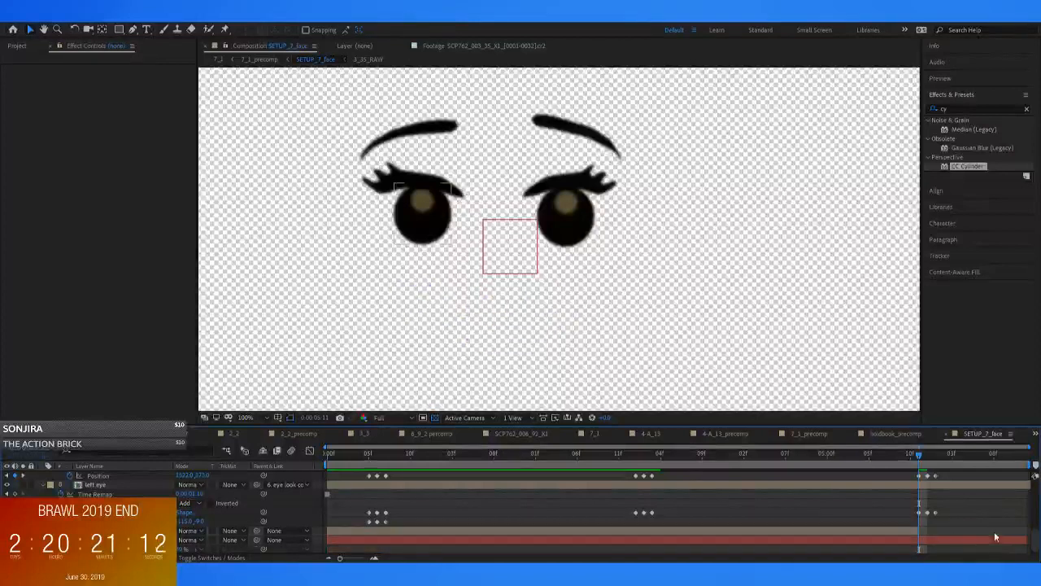
Look through the compositions in the project's SETUP_3 folder, including 3_3, 3_12 and 3_35_RAW
left_click(16, 46)
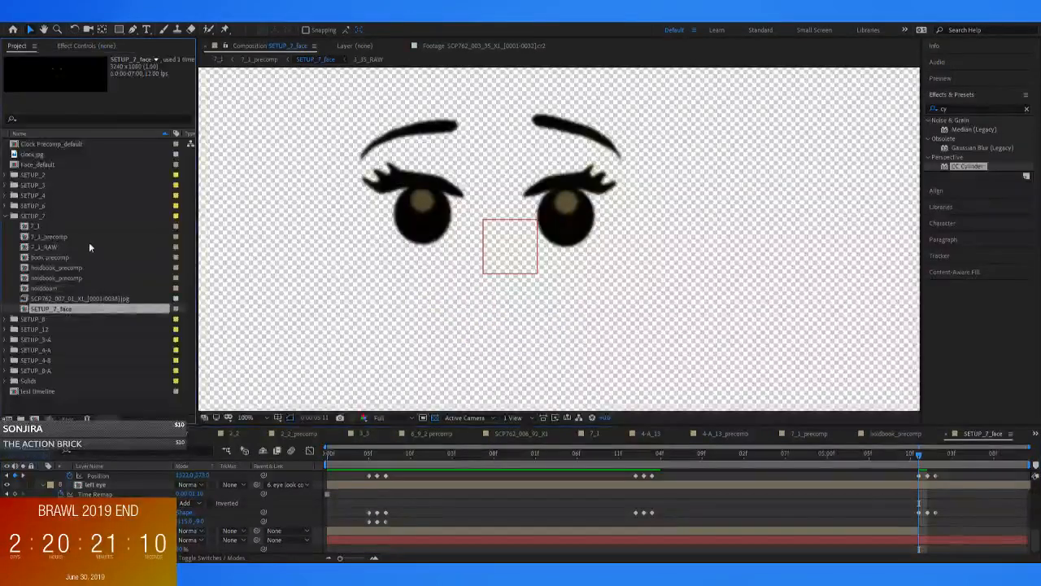
left_click(6, 184)
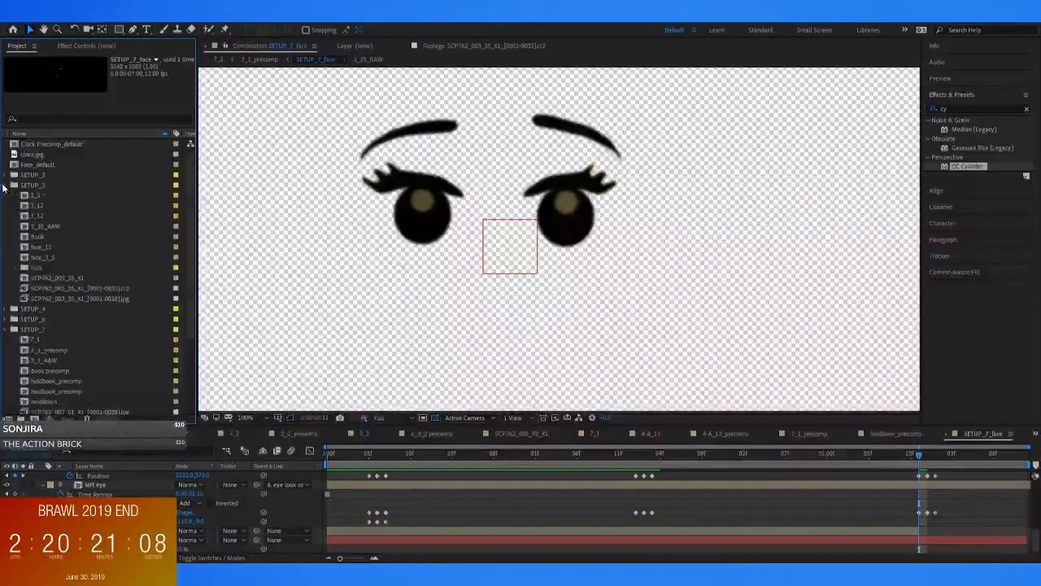
left_click(32, 195)
left_click(34, 205)
left_click(37, 226)
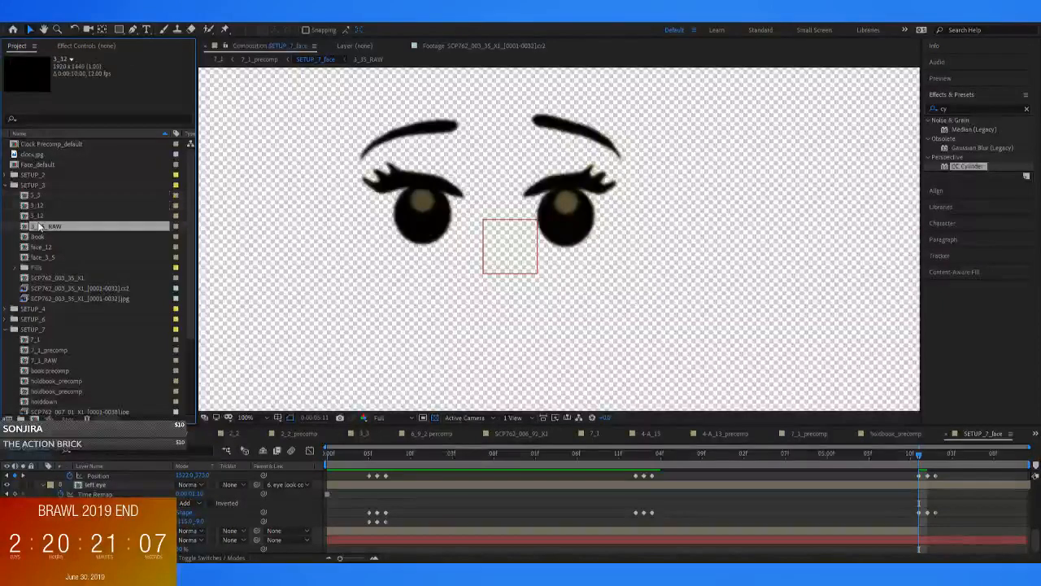
left_click(41, 238)
left_click(39, 227)
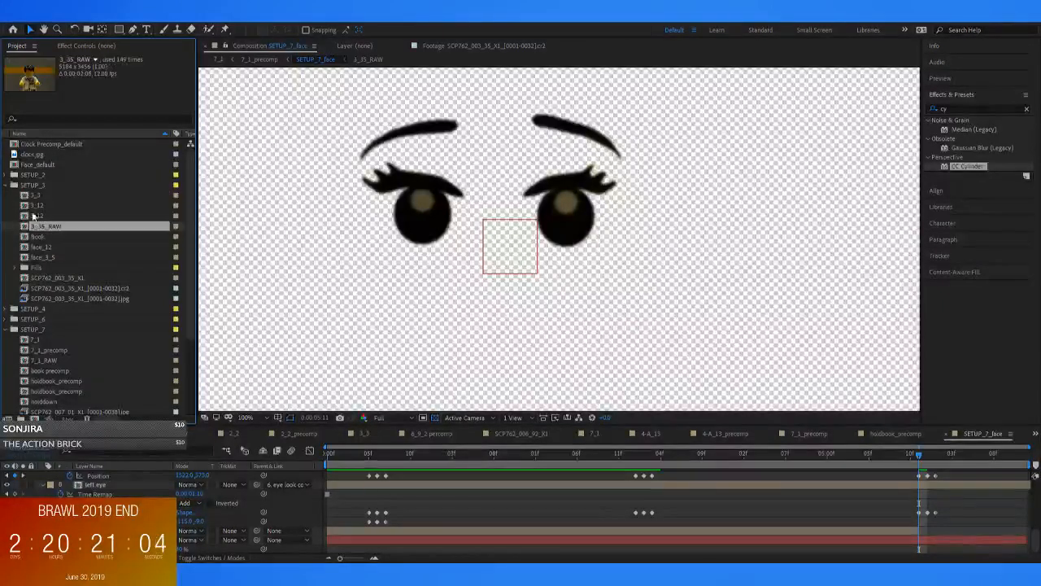
left_click(34, 197)
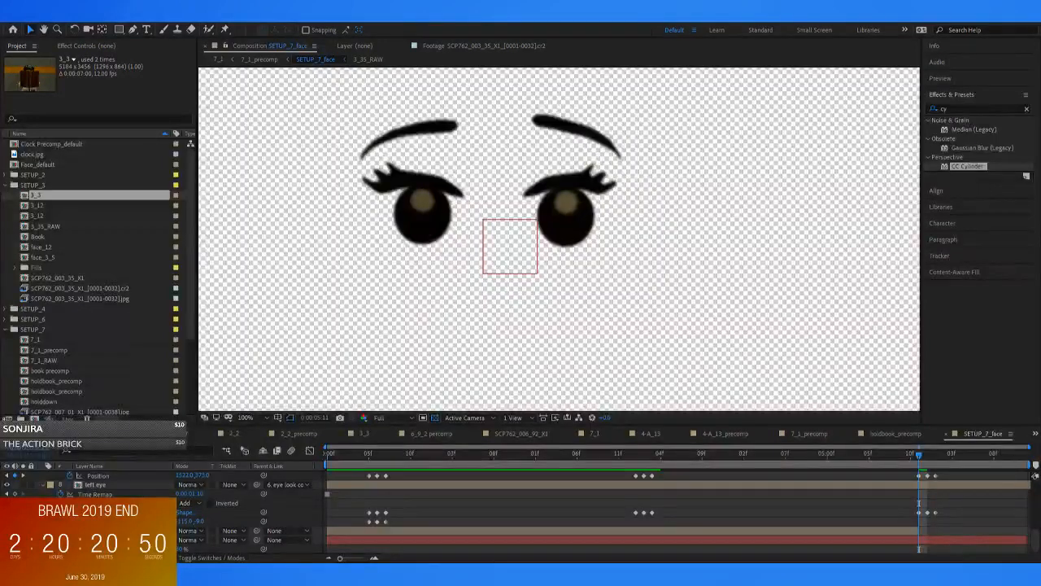
left_click(6, 185)
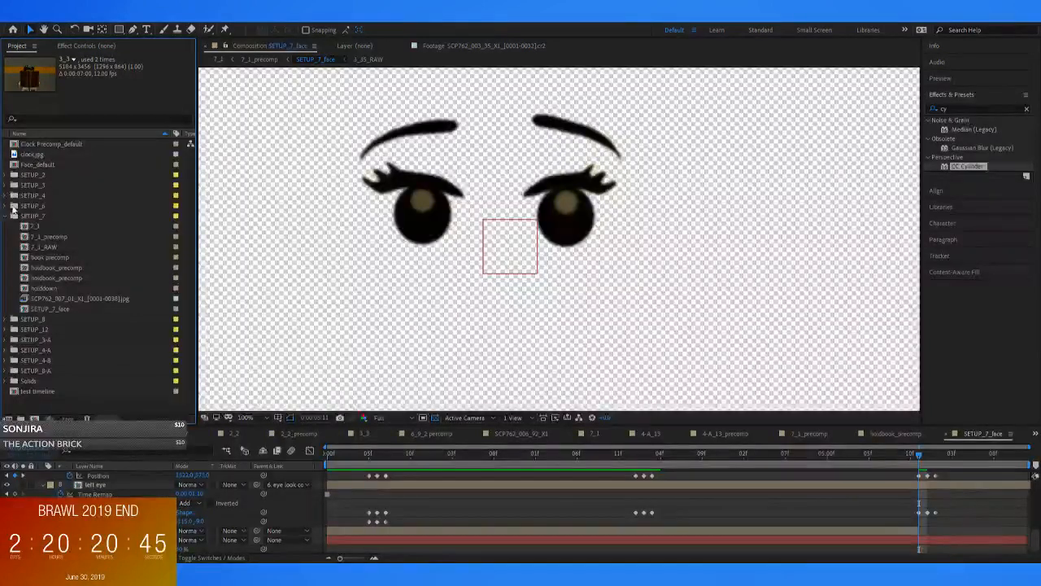
Open the 8_20 composition from the SETUP_8 folder and inspect its first frame at 50% magnification
left_click(14, 319)
left_click(32, 313)
double_click(32, 310)
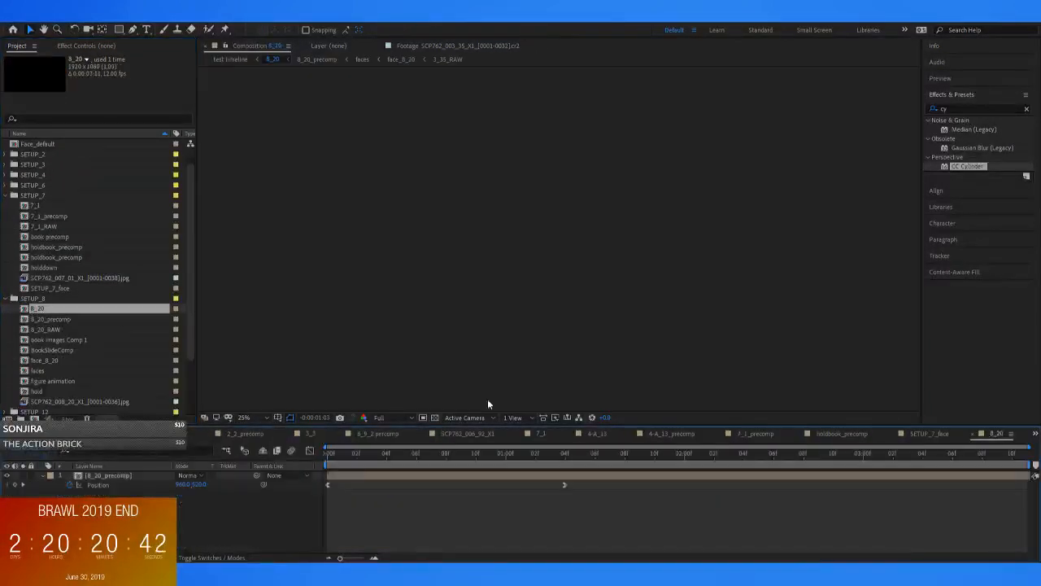
scroll(542, 214, "up", 1)
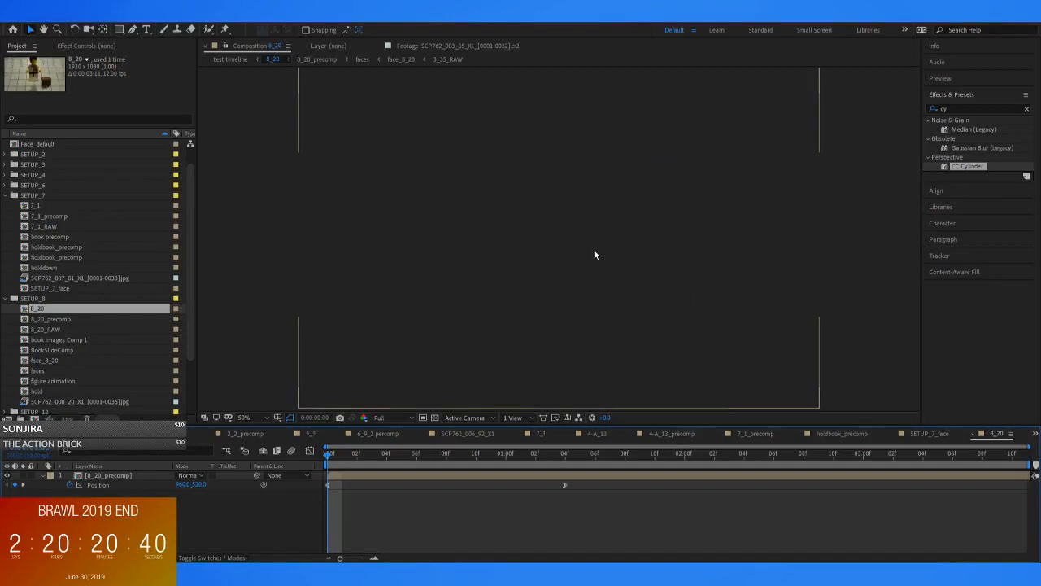
left_click(496, 477)
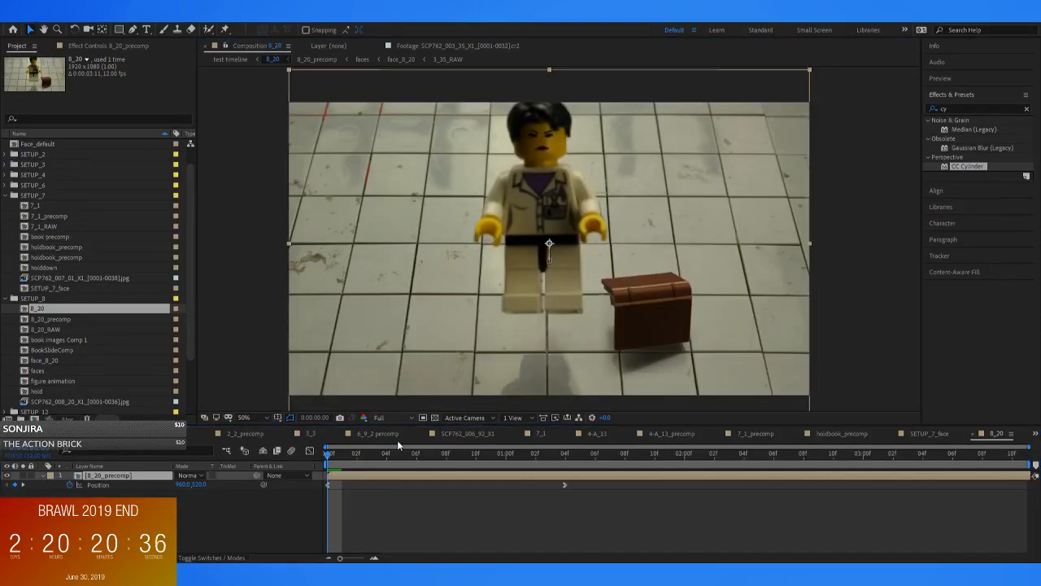
left_click(412, 514)
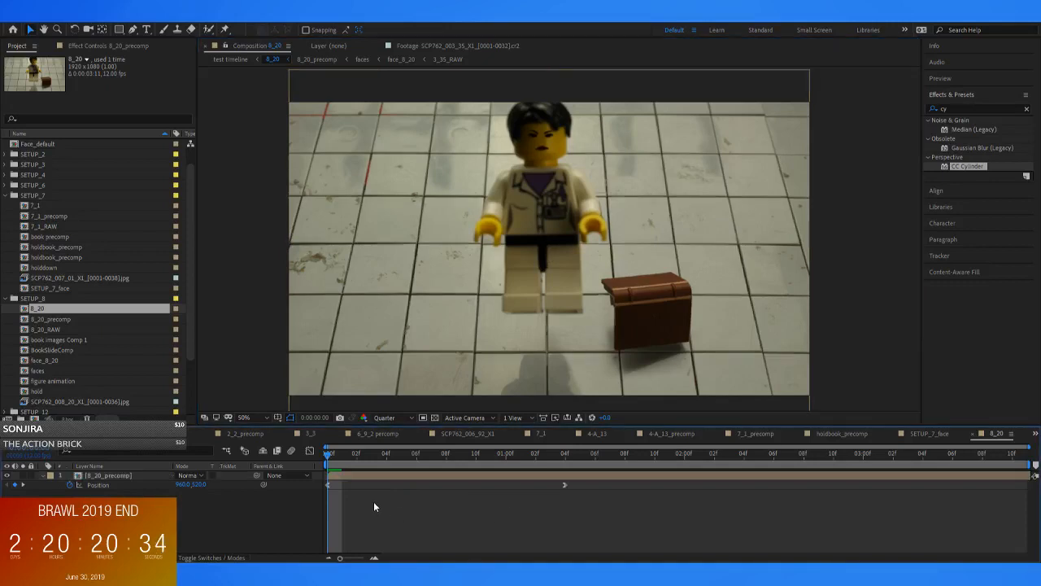
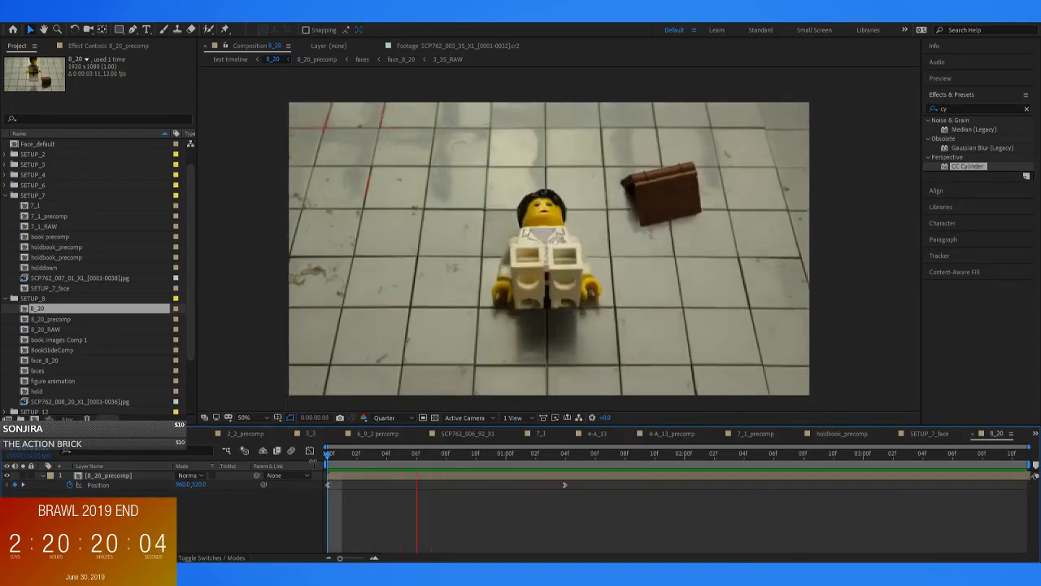
Open 8_20_precomp, play it back, and check frame 0:00:00:02 with the book layer hidden and shown
double_click(346, 475)
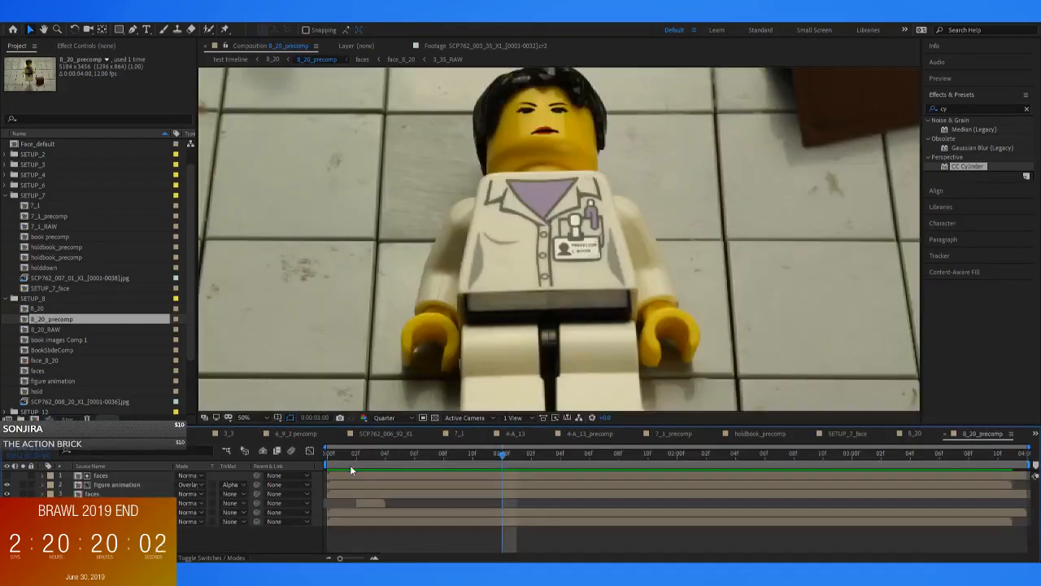
key("space")
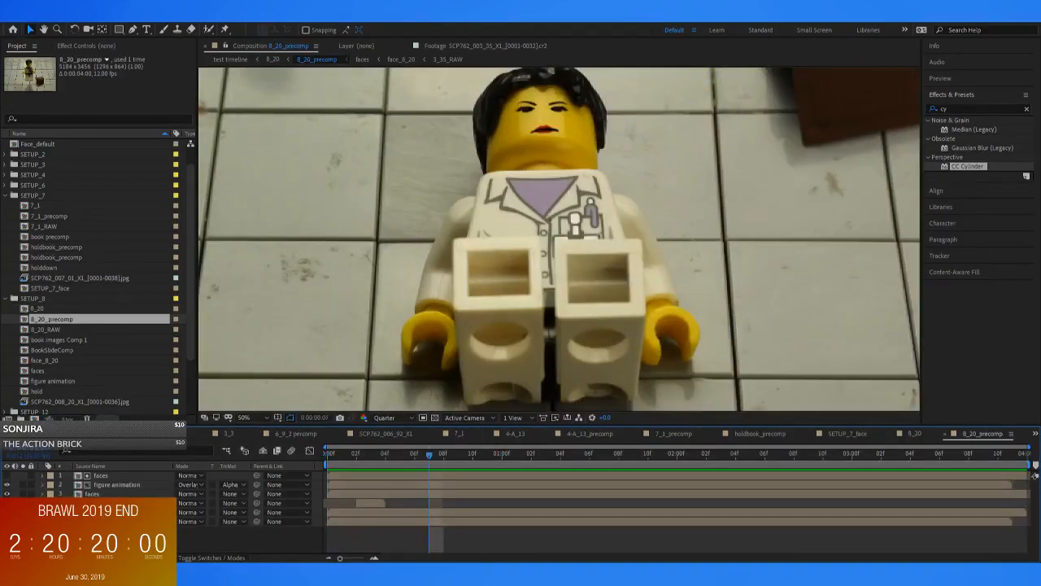
scroll(570, 340, "down", 2)
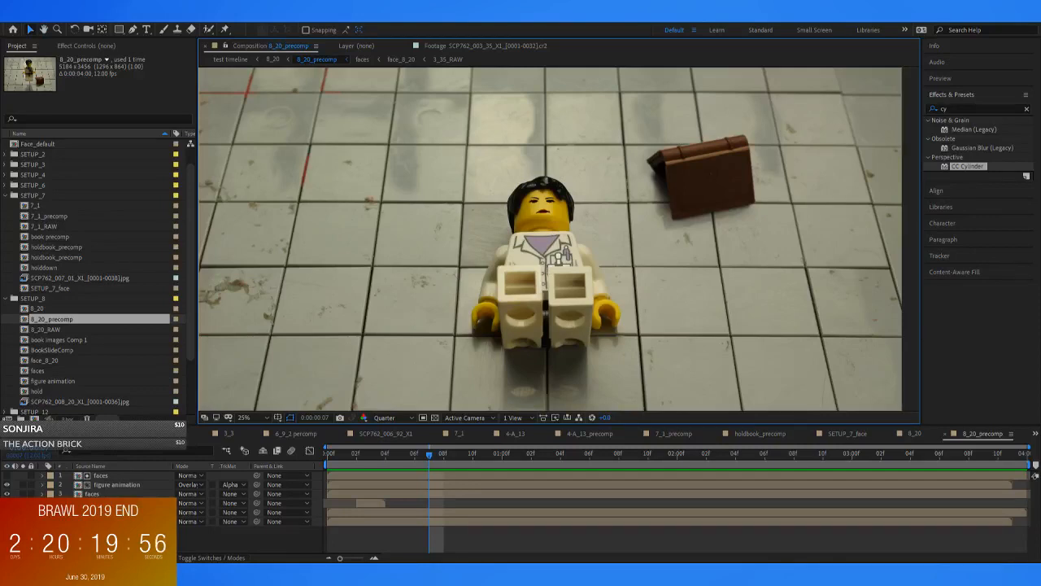
left_click(8, 513)
scroll(462, 359, "down", 1)
left_click_drag(410, 454, 355, 463)
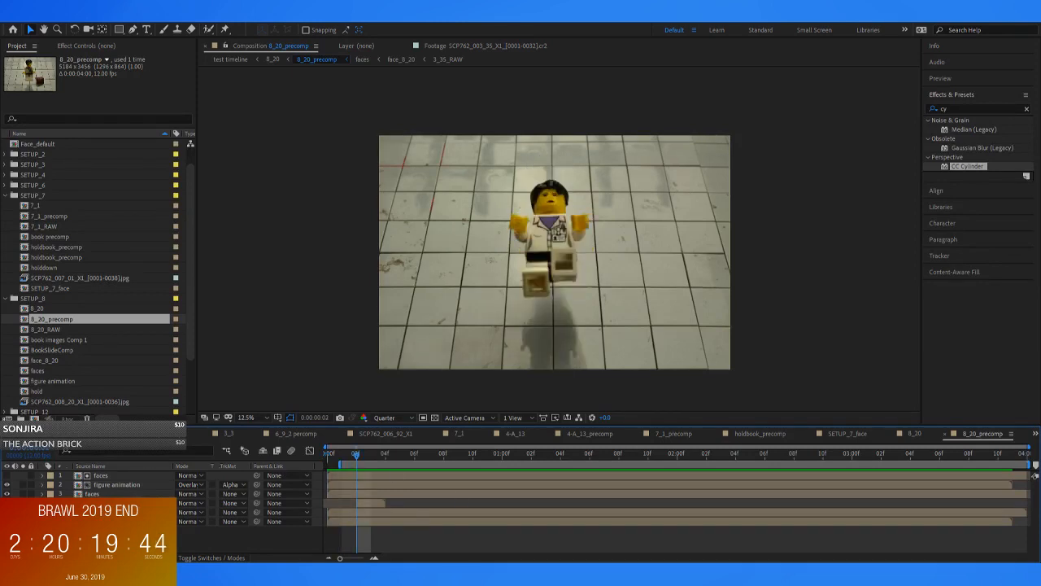
left_click(630, 249)
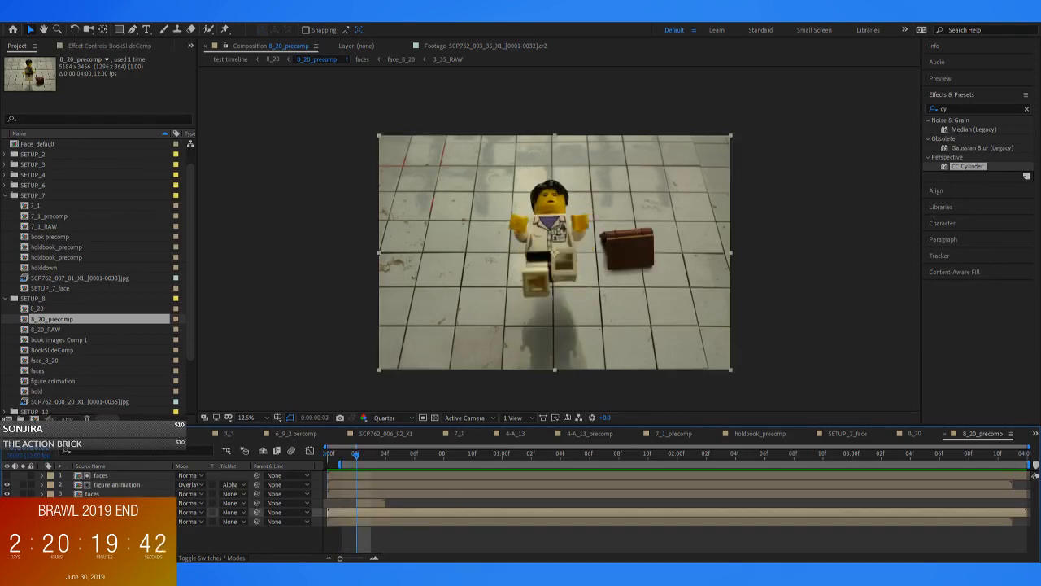
Open BookSlideComp and check the book's slide with both book images Comp 1 layers hidden and shown
left_click(114, 503)
double_click(114, 512)
left_click_drag(345, 458, 307, 473)
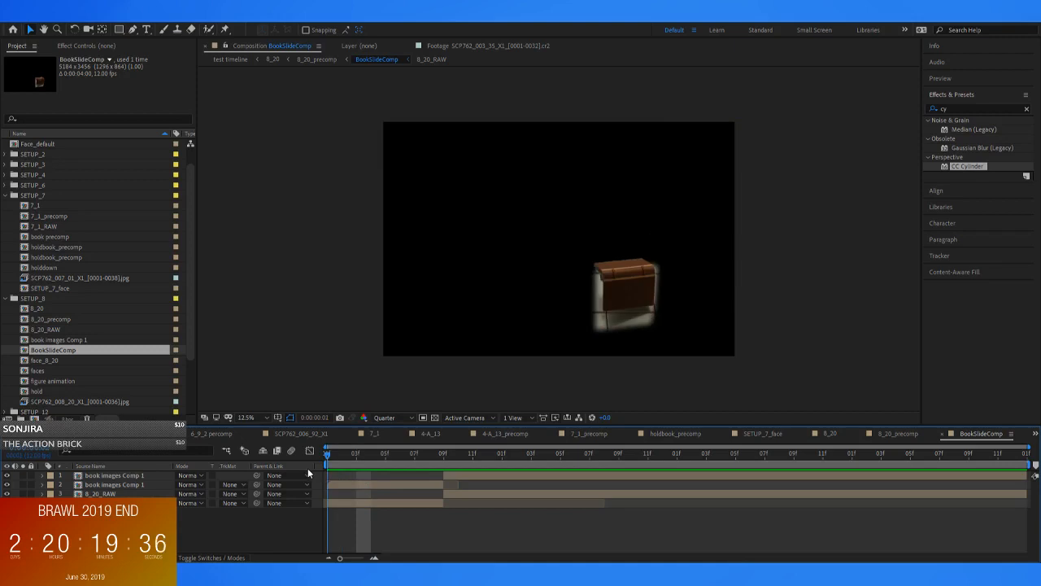
left_click_drag(8, 484, 8, 475)
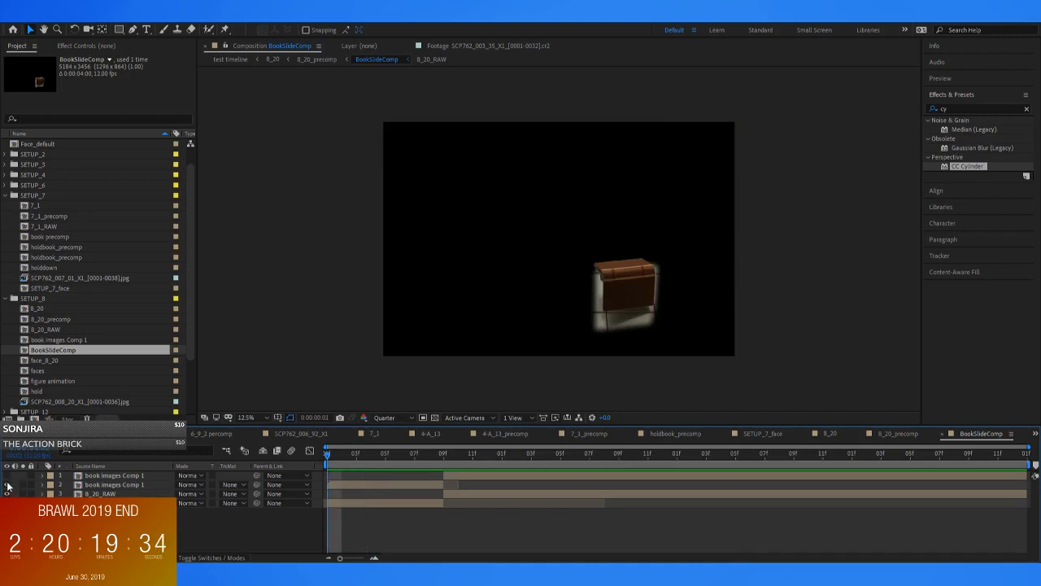
left_click_drag(328, 458, 322, 493)
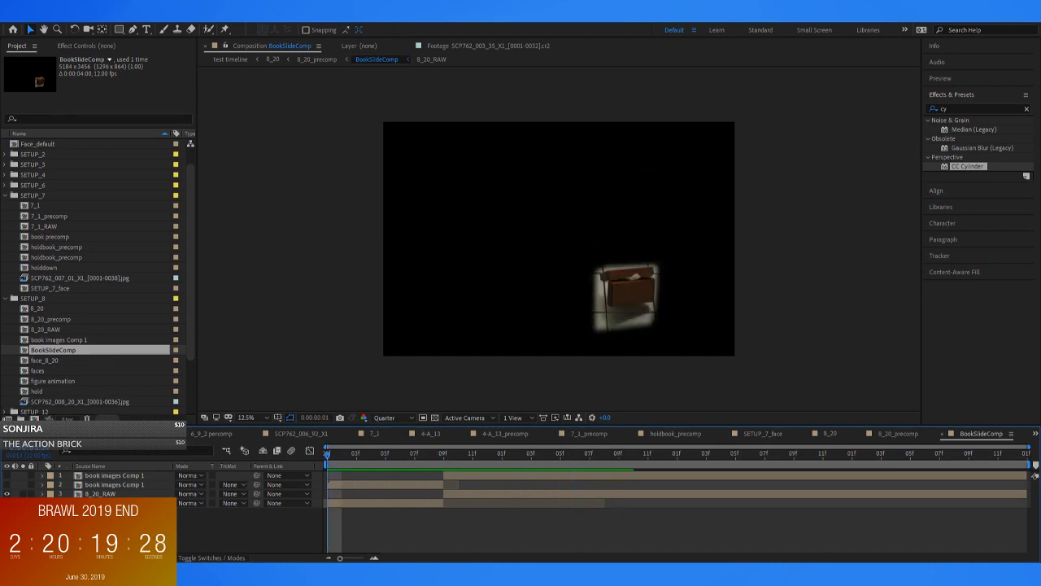
left_click_drag(5, 485, 4, 474)
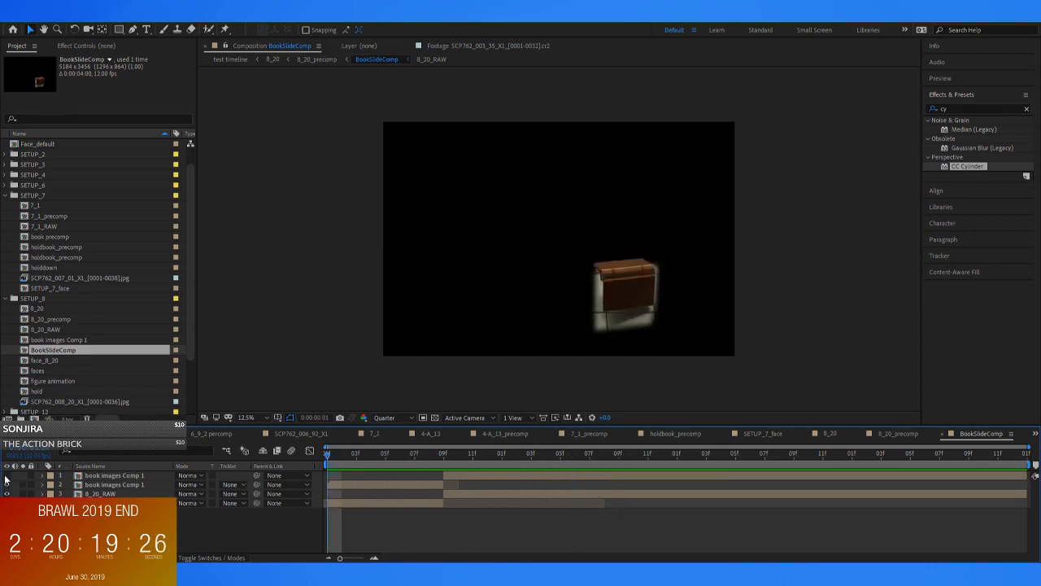
left_click_drag(322, 463, 545, 472)
Return to 8_20_precomp and scrub through the figure's fall and the sliding book back to the first frame
left_click(311, 61)
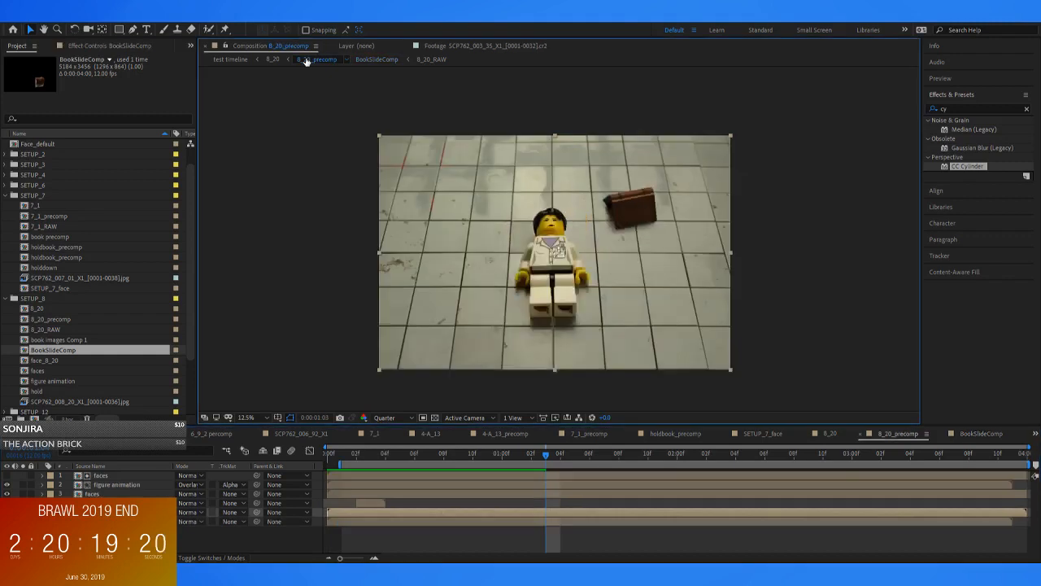
left_click(455, 455)
left_click_drag(456, 458, 575, 510)
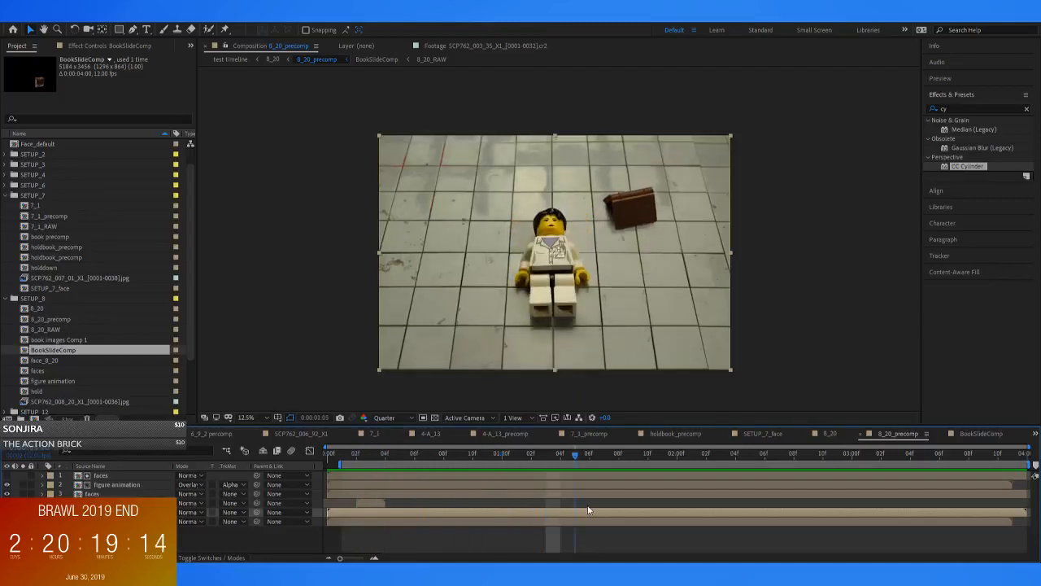
left_click_drag(666, 508, 319, 493)
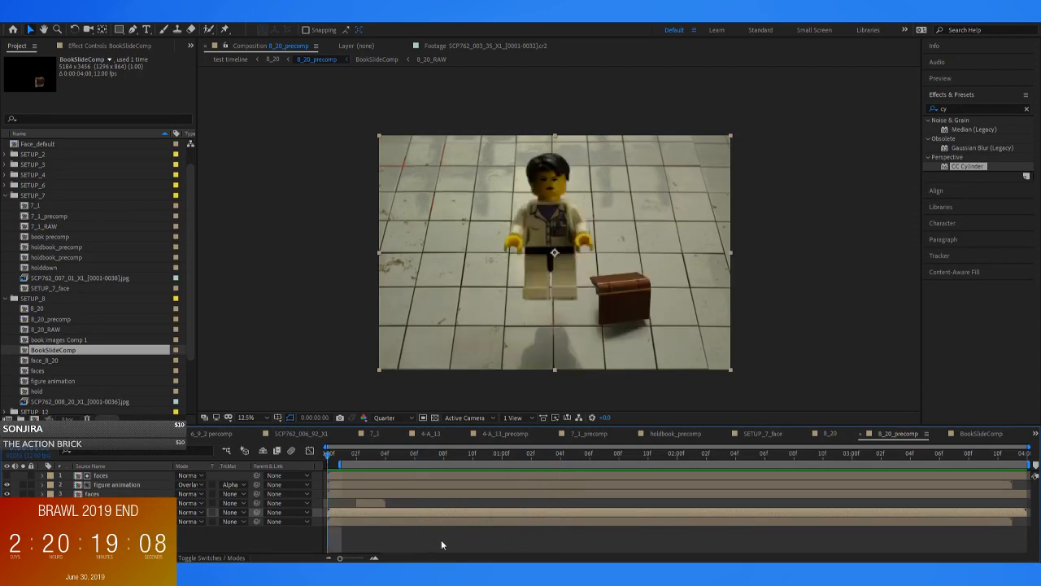
Open the faces composition and its nested face_8_20, and inspect the face at 0:00:01:04
double_click(128, 492)
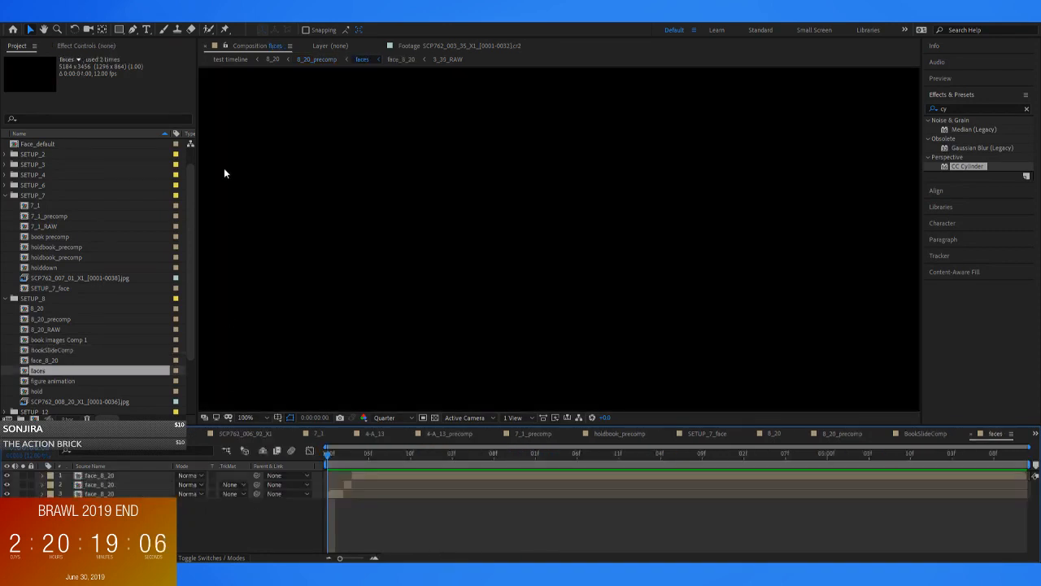
left_click(309, 60)
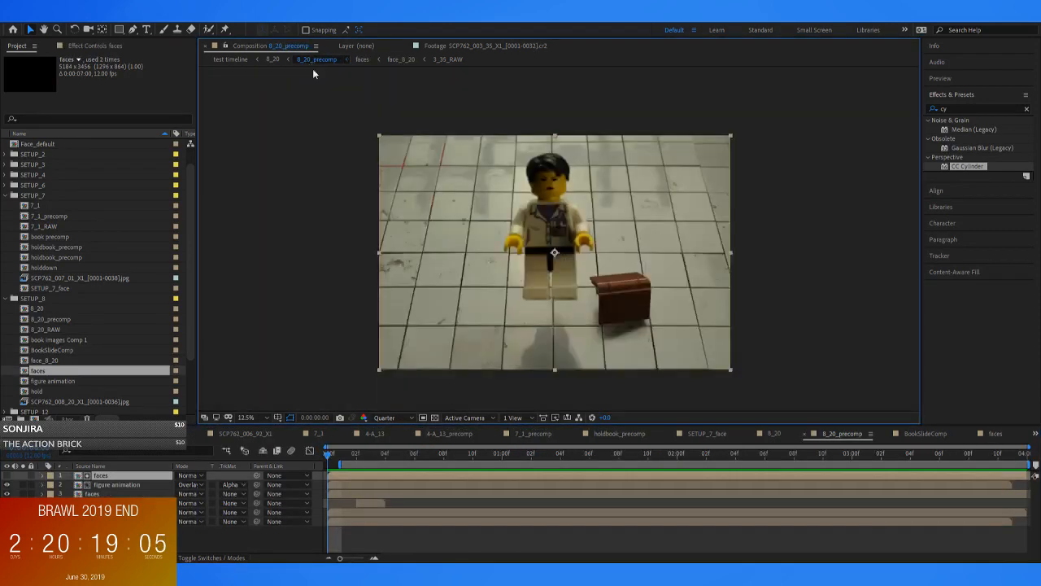
double_click(99, 476)
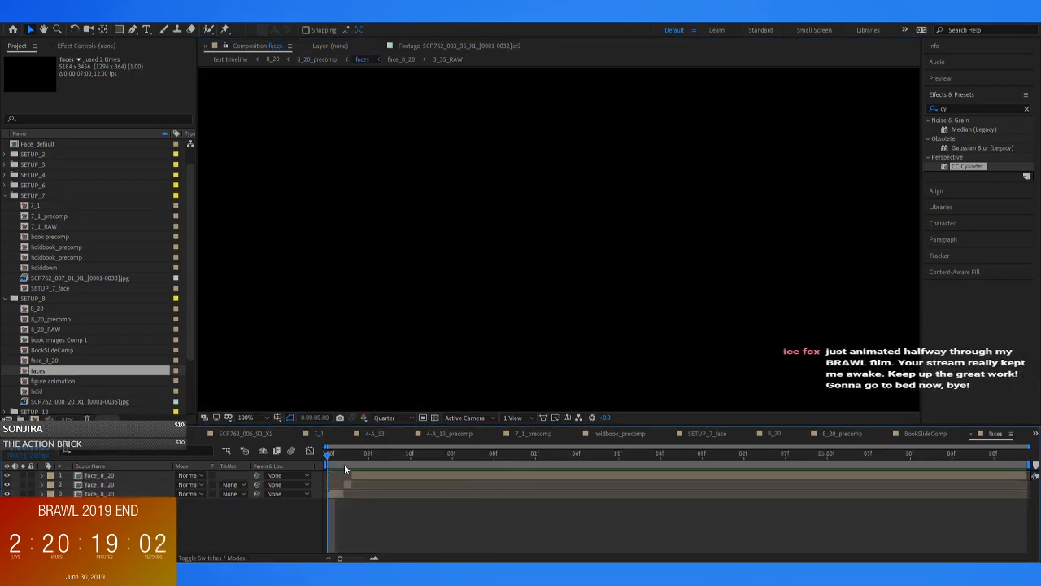
double_click(332, 494)
left_click_drag(341, 459, 459, 469)
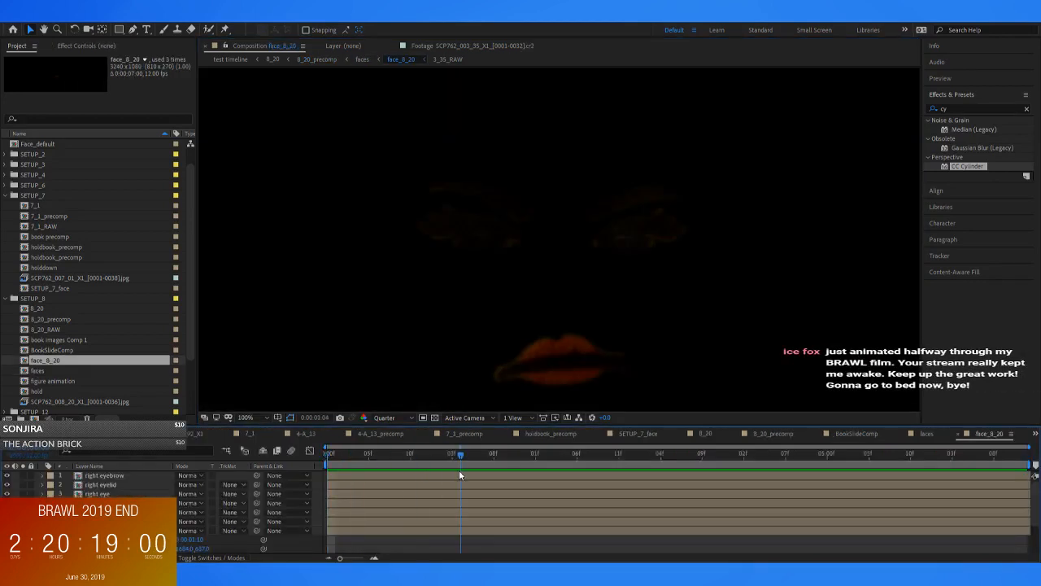
Identify the mouth 2 layer in face_8_20 by hiding and showing it, and copy that layer
scroll(95, 493, "down", 2)
left_click(96, 493)
left_click(102, 485)
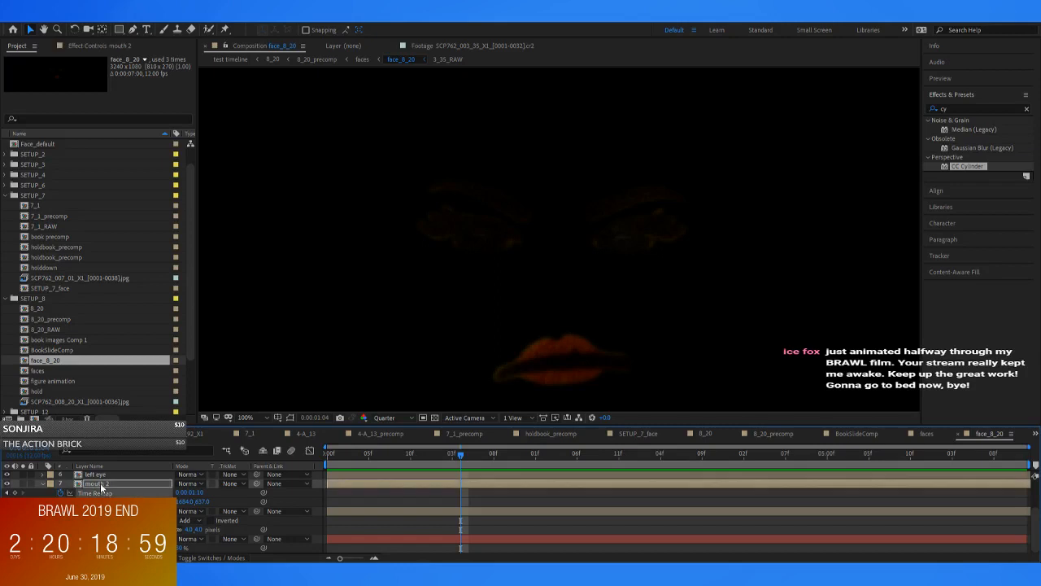
left_click(6, 484)
left_click(6, 484)
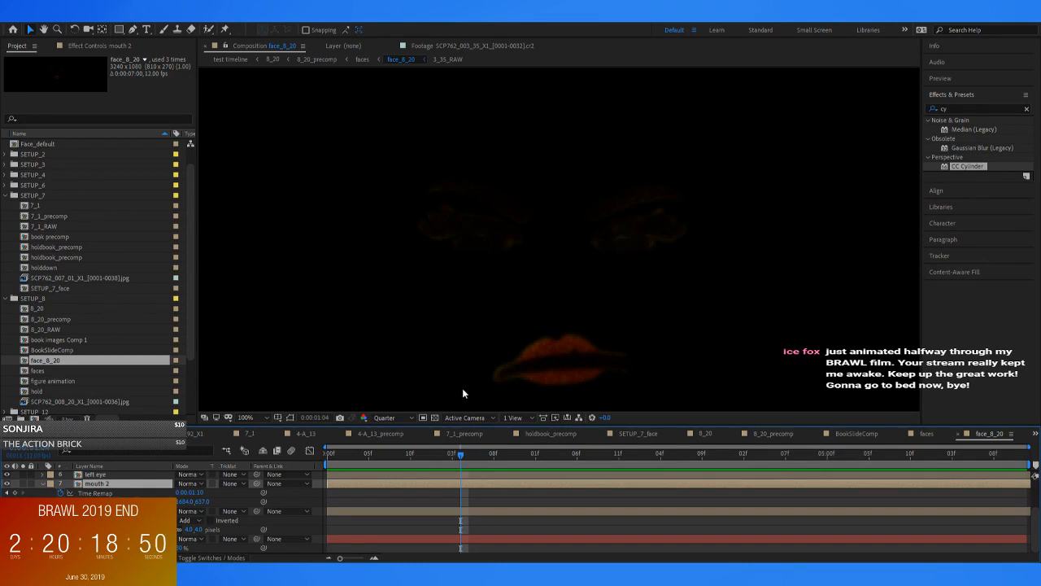
Paste mouth 2 into Face_default at the first frame, hide it, and send it down the stack above the solid
double_click(49, 144)
left_click(328, 452)
key("ctrl+v")
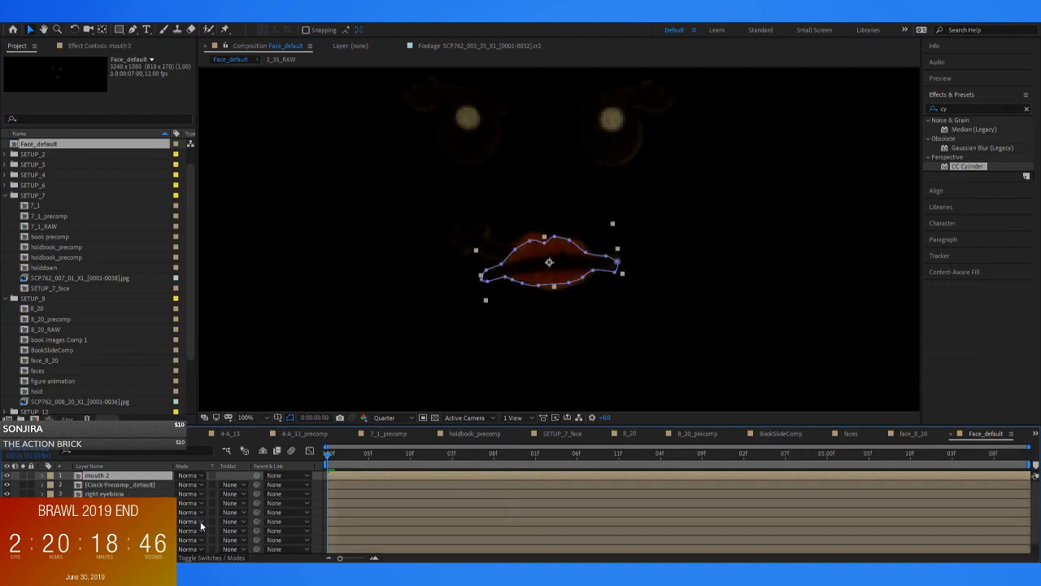
left_click(7, 476)
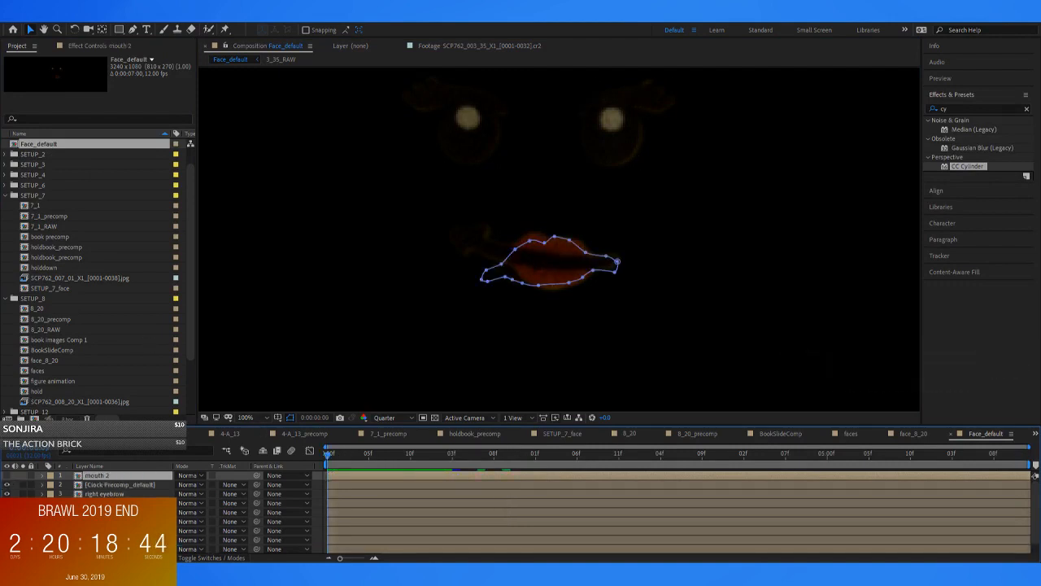
key("ctrl+shift+bracketleft")
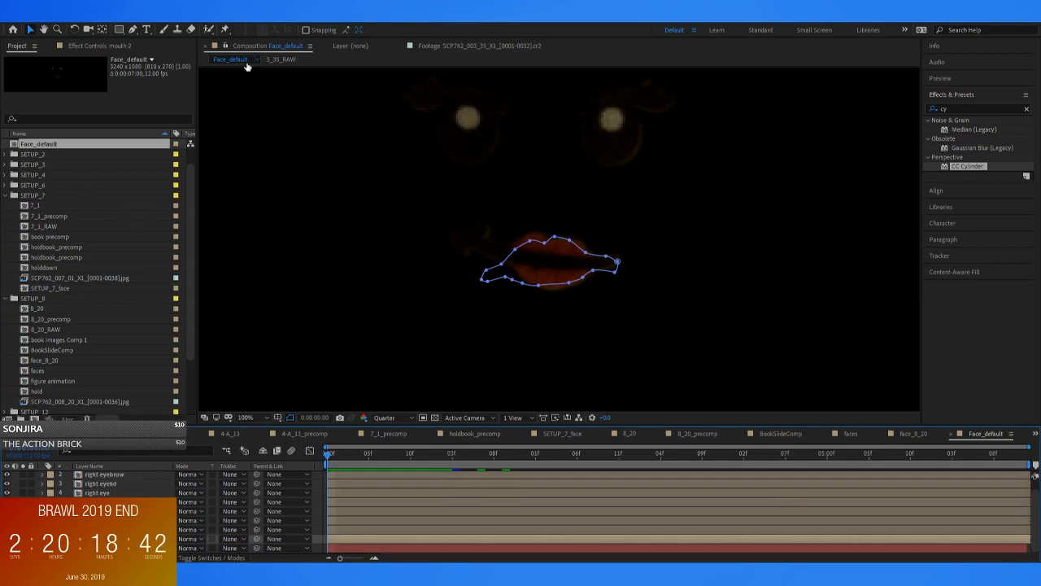
Close Face_default, face_8_20, faces, BookSlideComp, 8_20_precomp and 8_20 to return to SETUP_7_face
scroll(70, 338, "down", 3)
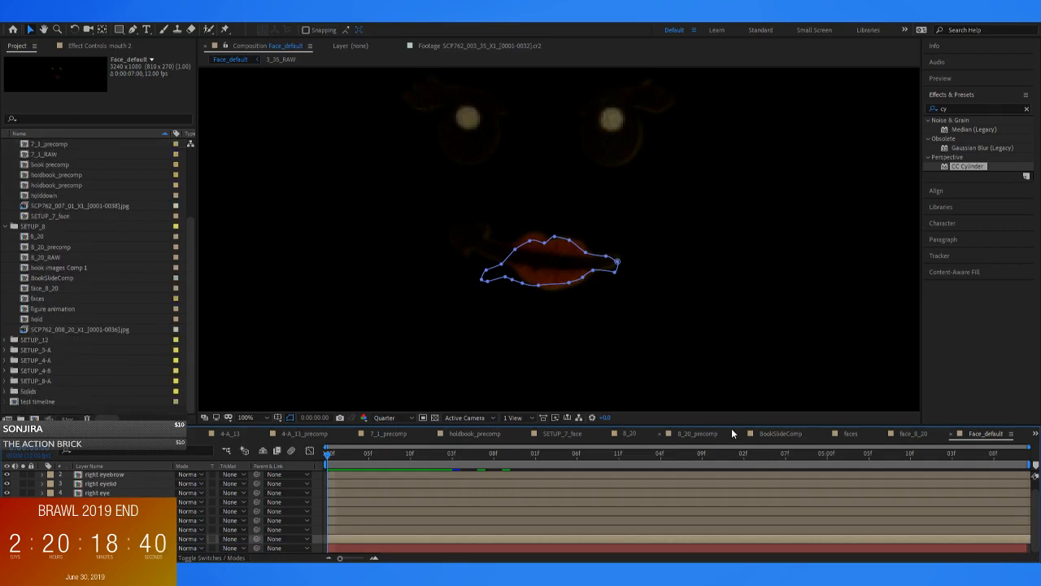
left_click(950, 434)
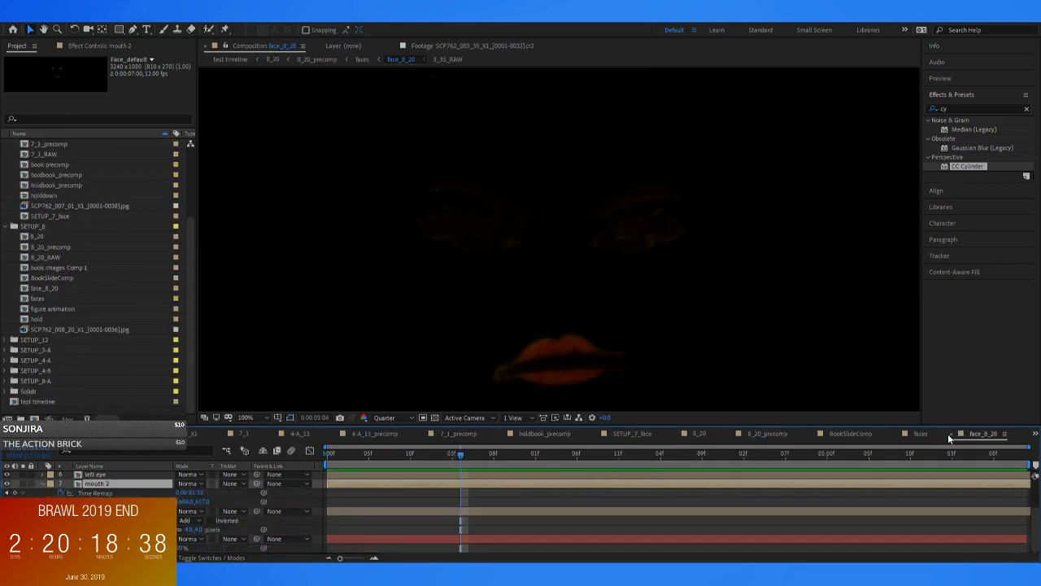
left_click(953, 434)
left_click(964, 435)
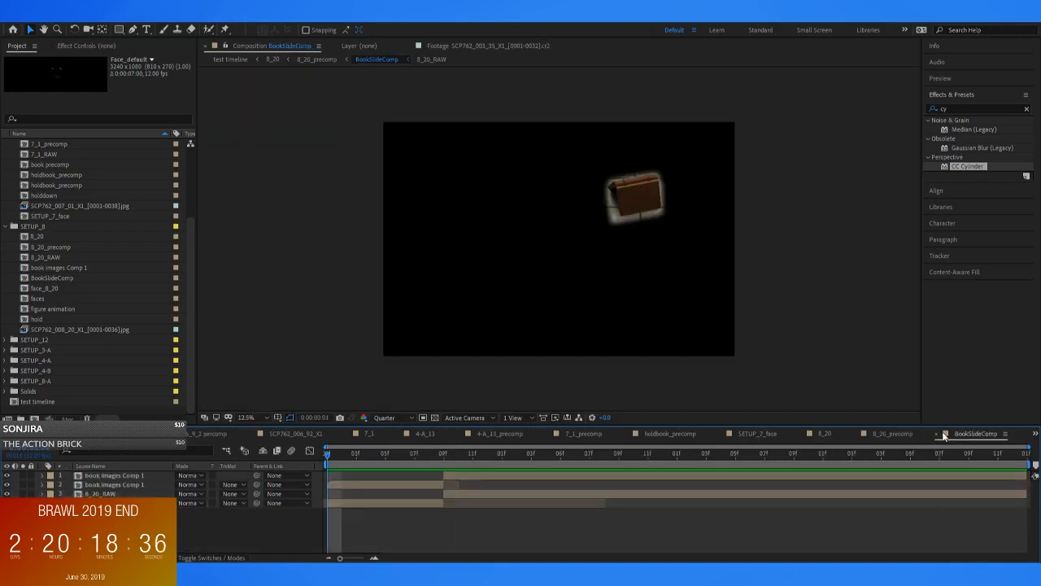
left_click(936, 435)
left_click(942, 437)
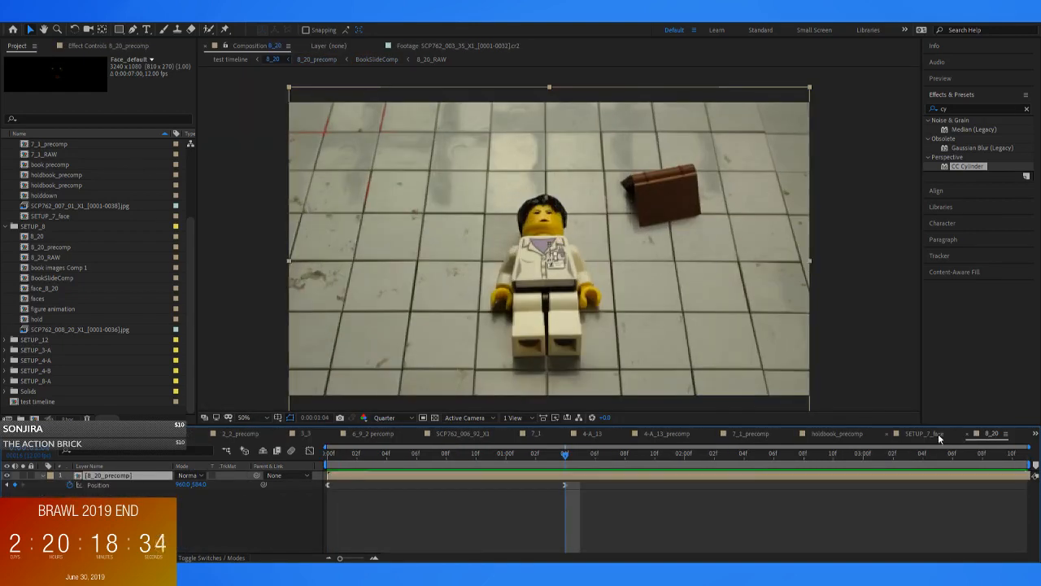
left_click(968, 434)
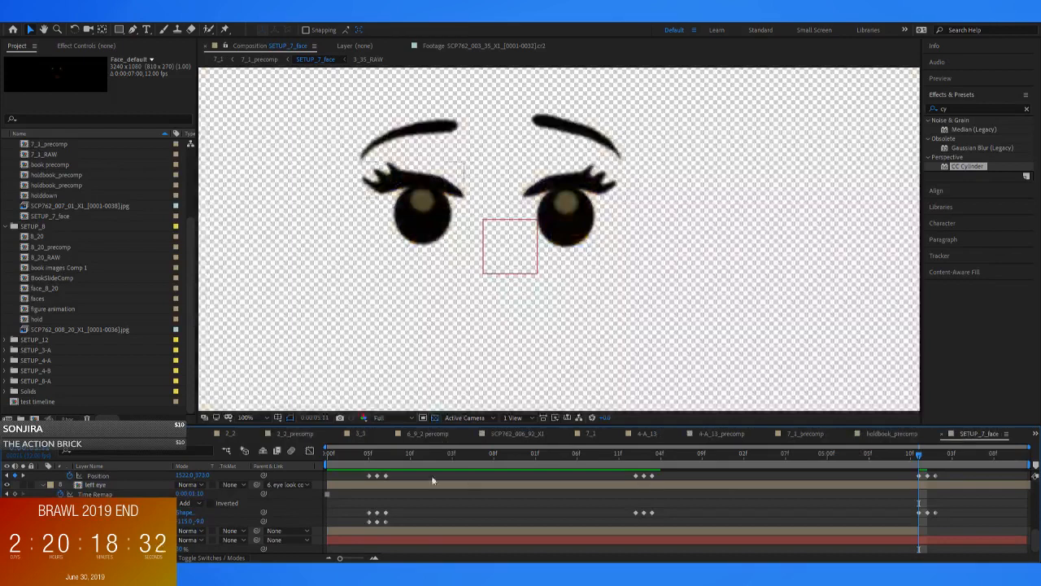
Paste the mouth 2 layer into SETUP_7_face and place it directly above the original mouth layer
key("ctrl+v")
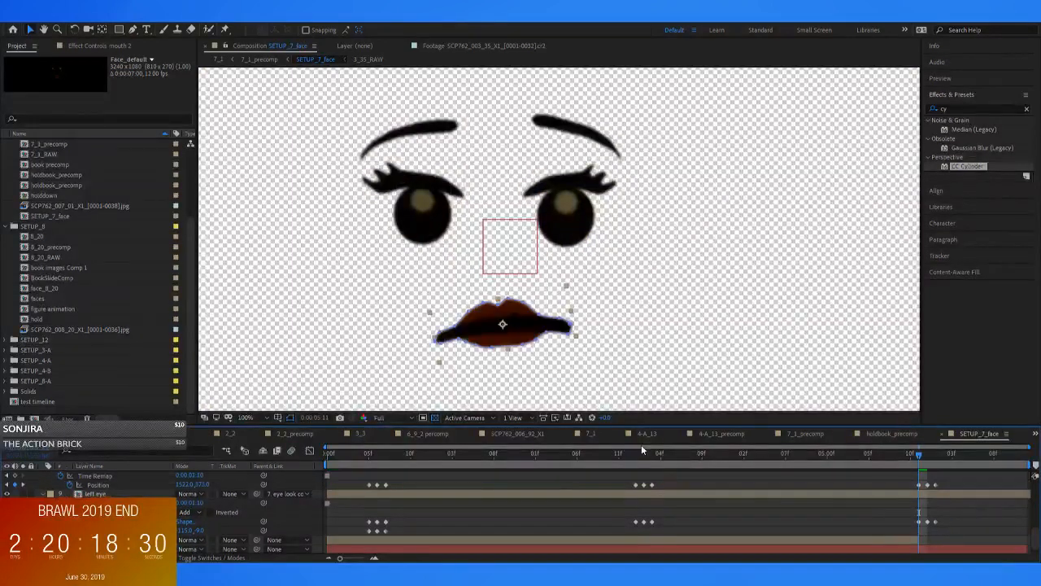
key("grave")
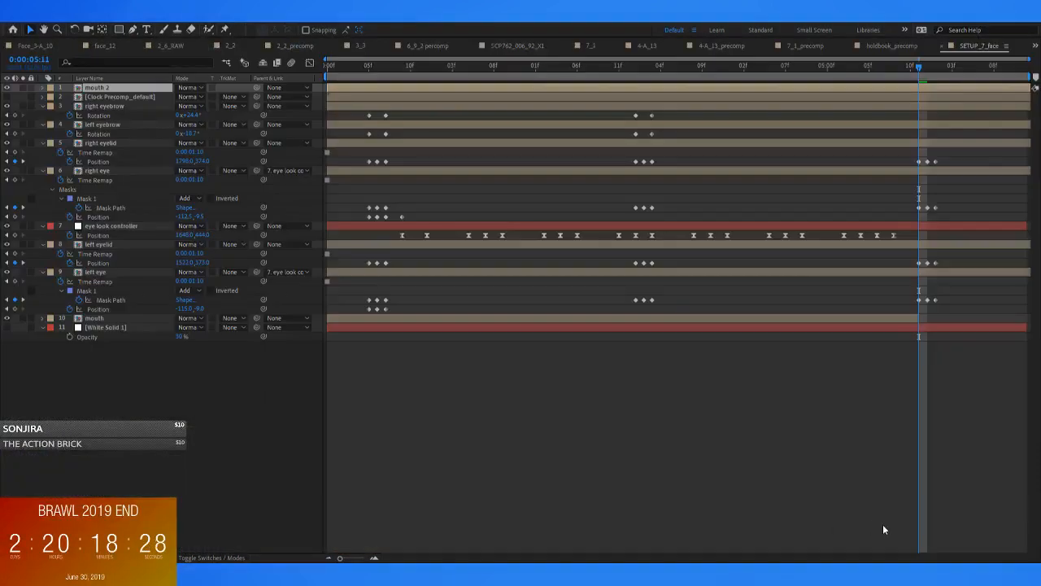
left_click(898, 428)
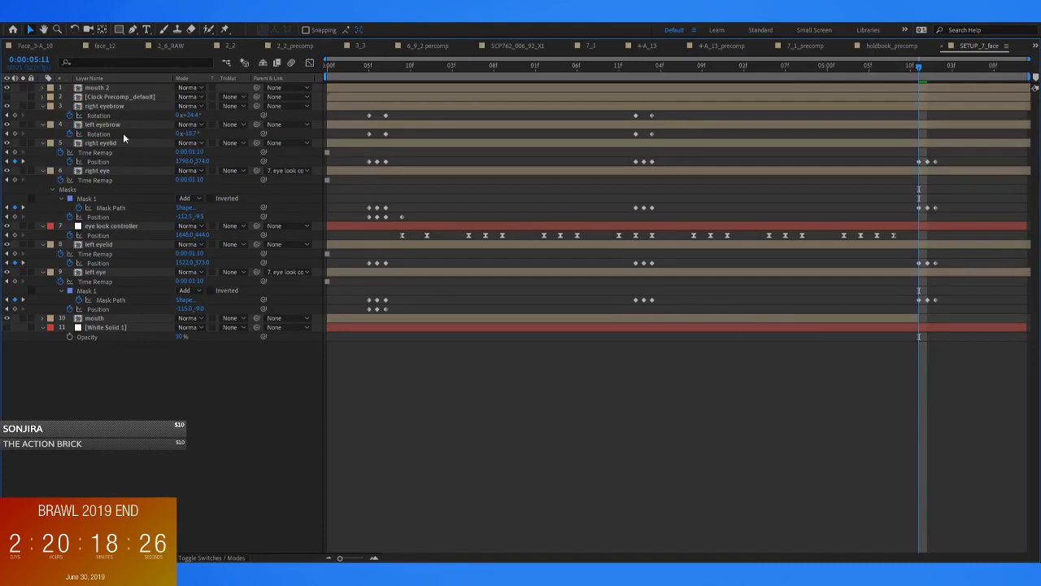
left_click_drag(100, 88, 114, 314)
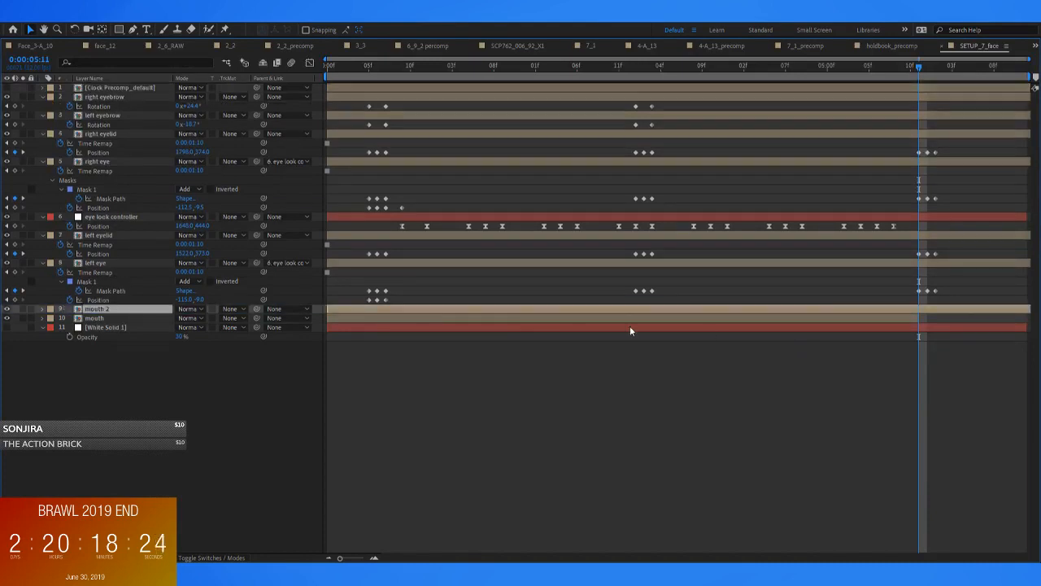
Split mouth 2 at 0:00:05:11 and delete the part before the split
key("ctrl+shift+d")
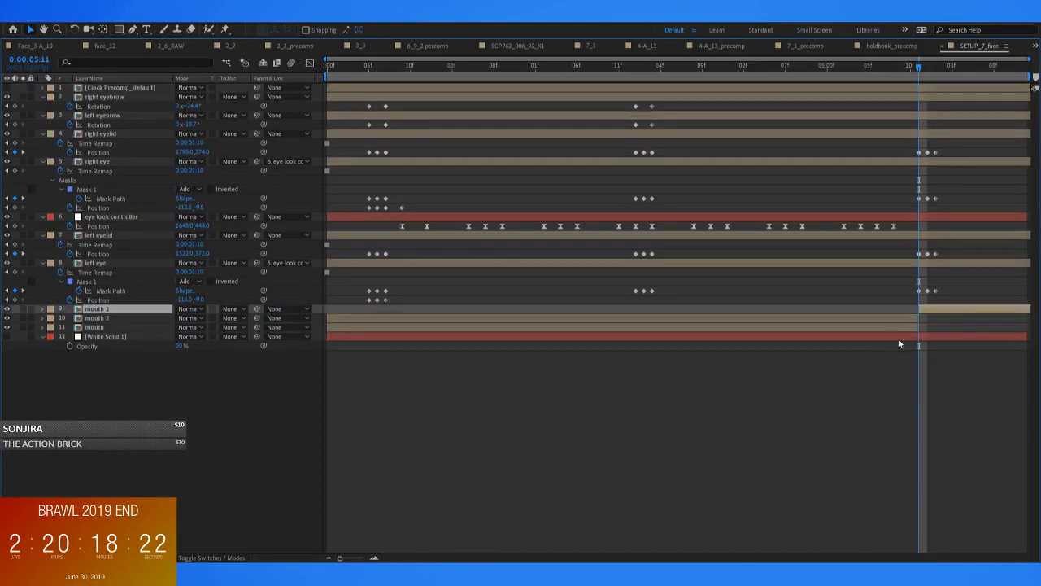
left_click(877, 319)
key("grave")
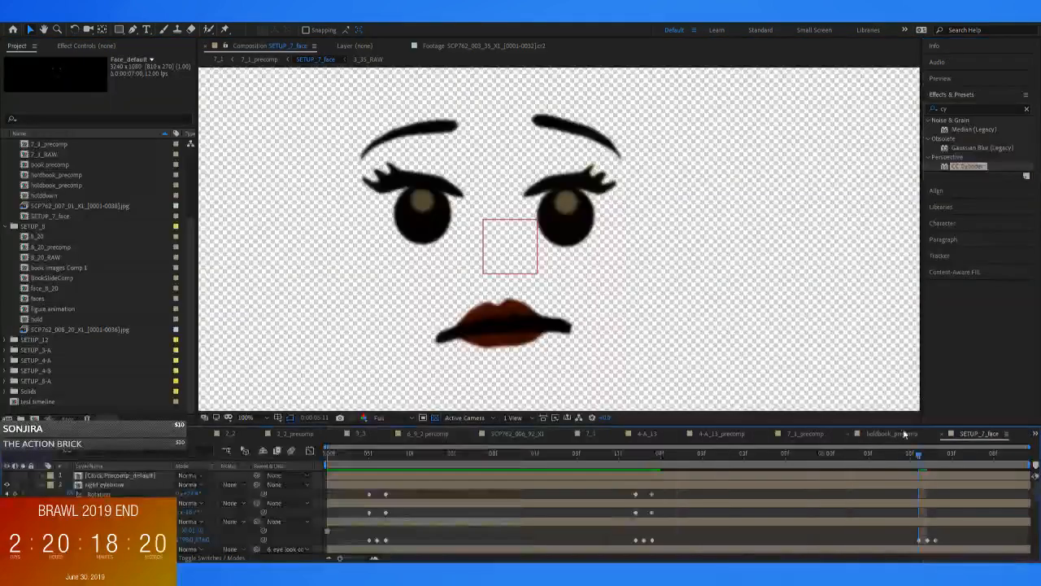
Raise the right eyelid at 0:00:06:01 so the eye is fully open after the third blink
left_click_drag(923, 463, 947, 513)
mouse_move(944, 453)
left_mouse_down()
mouse_move(929, 457)
mouse_move(947, 461)
mouse_move(929, 465)
mouse_move(948, 465)
mouse_move(925, 465)
mouse_move(944, 464)
left_mouse_up()
left_click(946, 485)
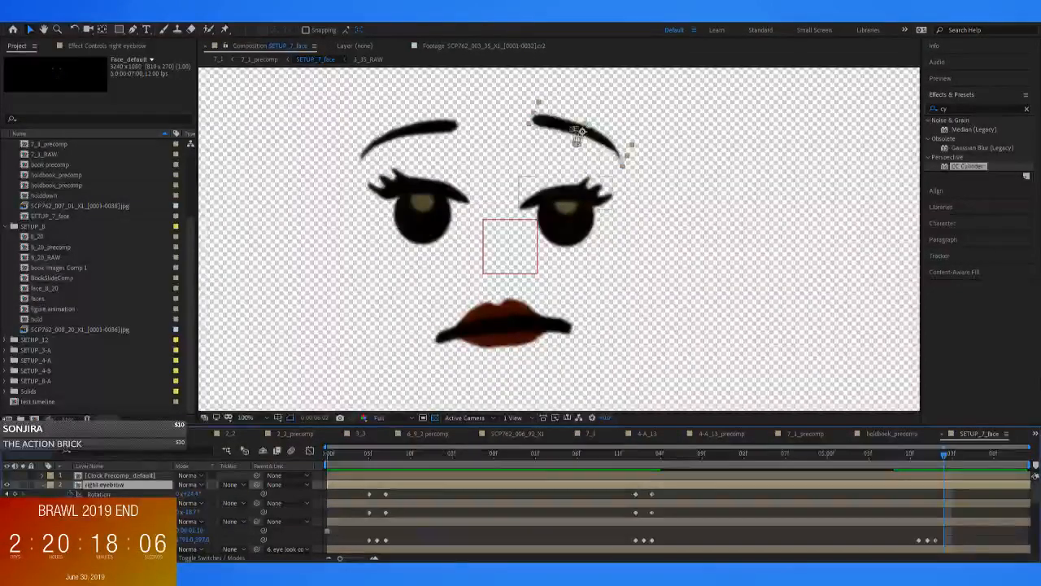
left_click(574, 172)
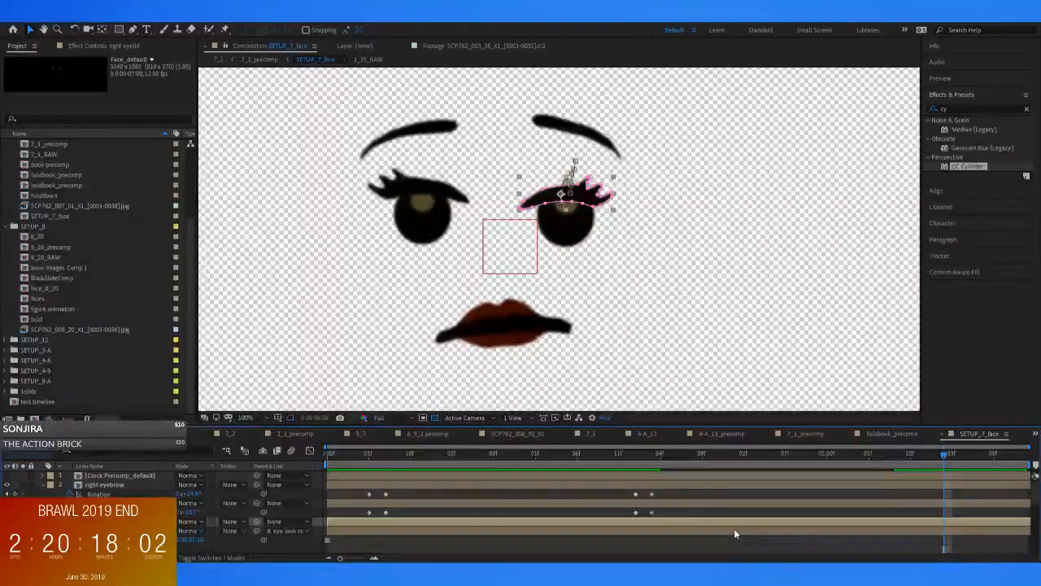
left_click_drag(927, 452, 937, 457)
left_click_drag(585, 201, 589, 187)
Raise the left eyelid at 0:00:06:01 to match the right one, and compare it with the neighbouring frames
left_click(440, 174)
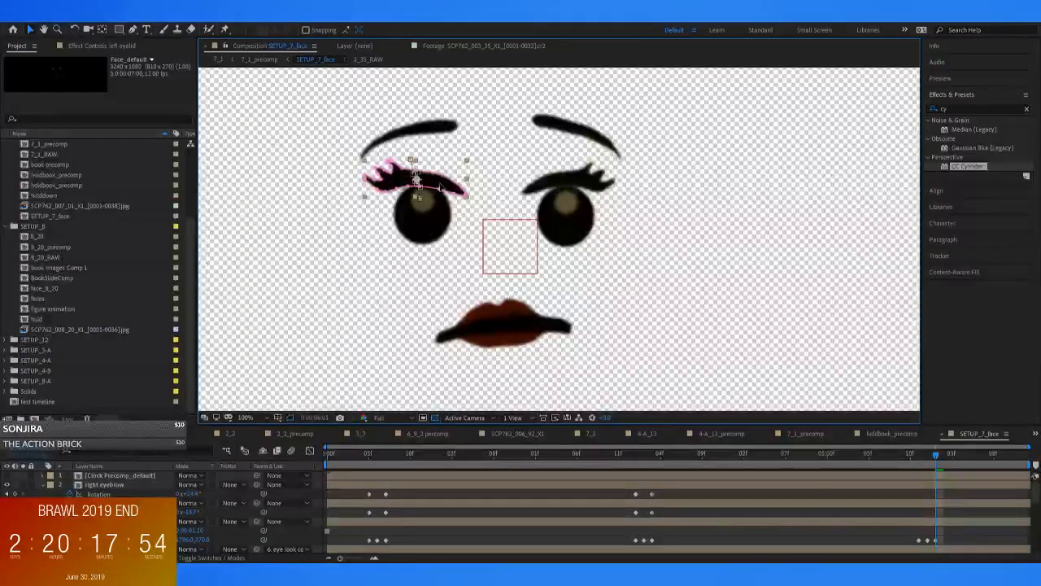
key("Page_Up")
key("Page_Down")
key("Page_Up")
key("Page_Up")
key("Page_Down")
key("Page_Down")
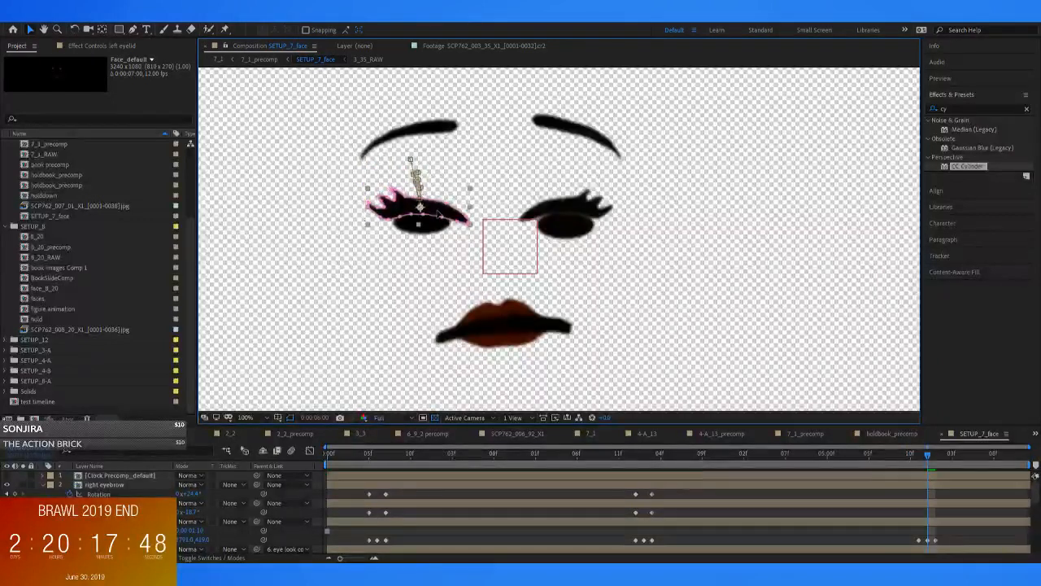
Step back frame by frame through SETUP_7_face from the third blink to 0:00:03:03, checking how the eyelids move between blinks
key("Page_Up")
key("Page_Up")
key("Page_Up")
key("Page_Up")
key("Page_Up")
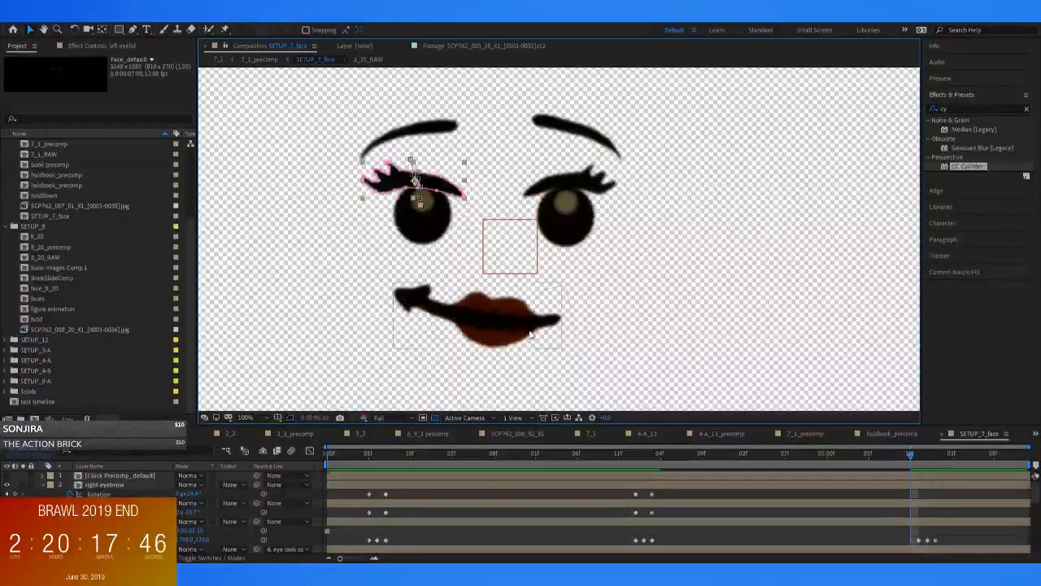
key("Page_Up")
key("Page_Up")
key("Page_Up")
key("Page_Up")
key("Page_Up")
key("Page_Up")
key("Page_Up")
key("Page_Up")
key("Page_Up")
key("Page_Up")
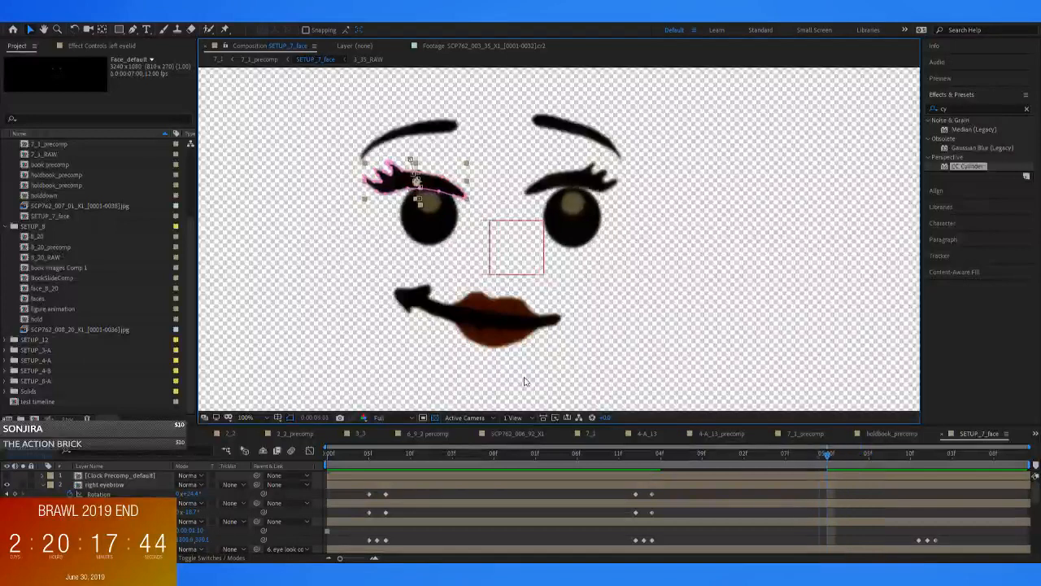
key("Page_Up")
key("Page_Up")
key("Page_Up")
key("Page_Up")
key("Page_Up")
key("Page_Up")
key("Page_Up")
key("Page_Up")
key("Page_Up")
key("Page_Up")
key("Page_Up")
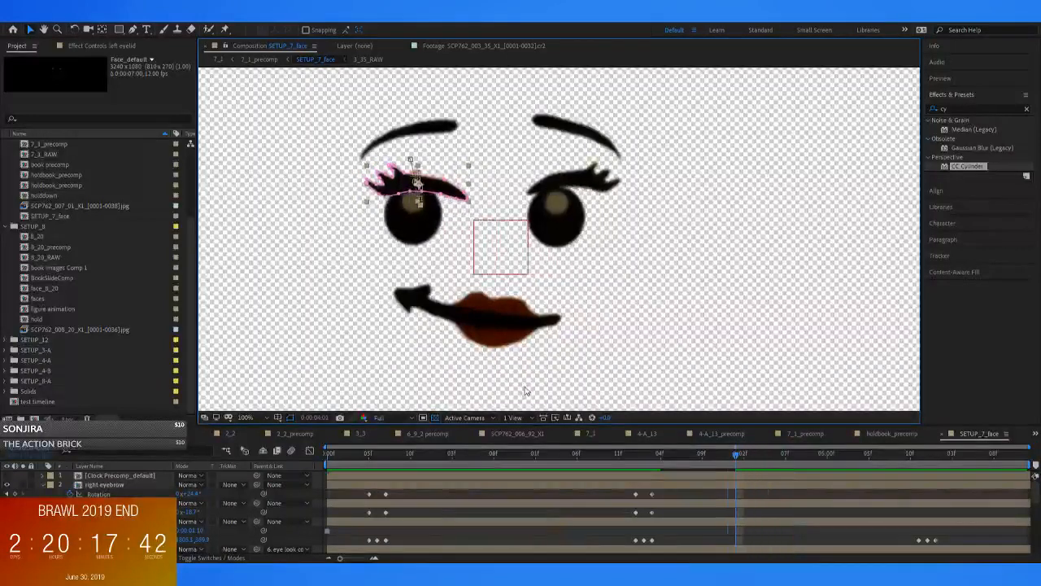
key("Page_Up")
key("Page_Up")
key("Page_Up")
key("Page_Up")
key("Page_Up")
key("Page_Down")
key("Page_Up")
key("Page_Down")
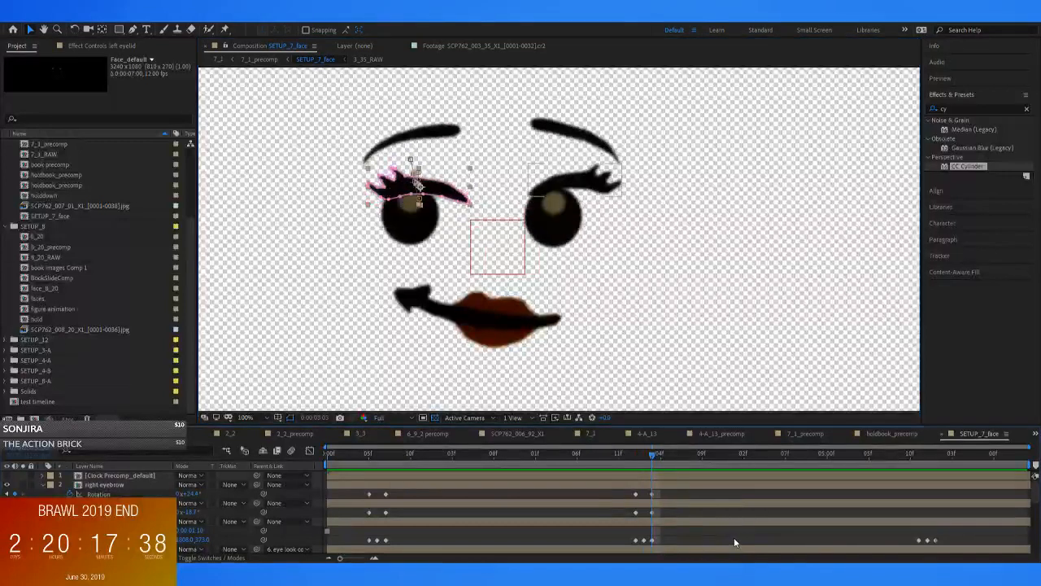
Copy the right eyelid's position keyframe at 0:00:03:03 to 0:00:05:11, so the lid holds still until the third blink
left_click(663, 522)
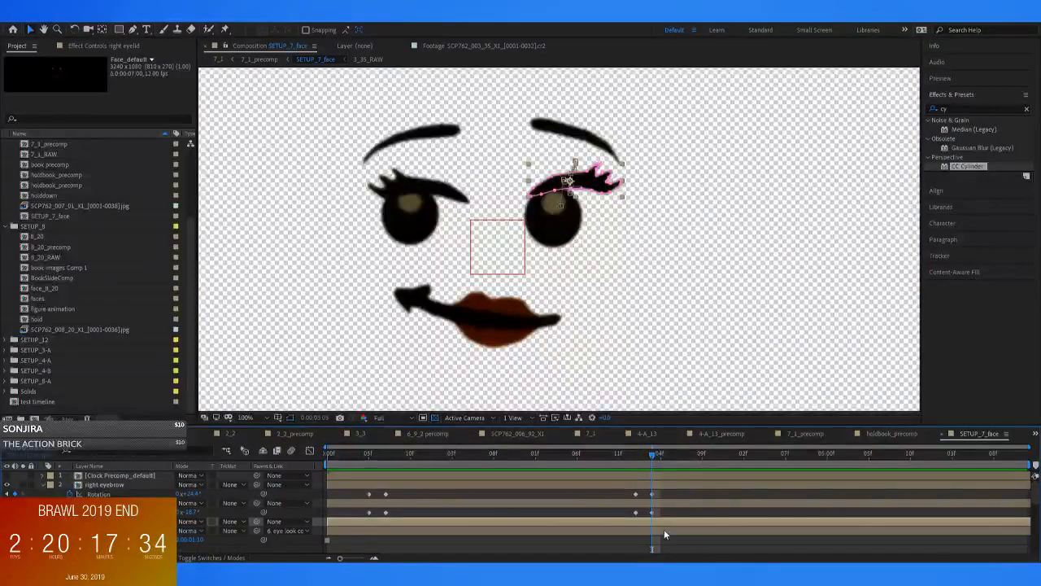
scroll(659, 516, "down", 2)
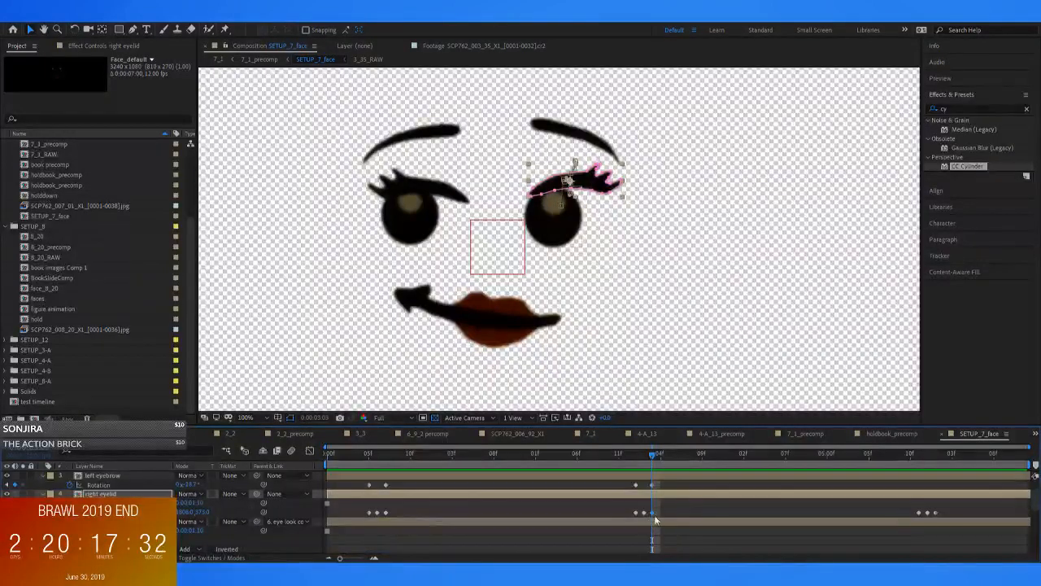
left_click_drag(920, 467, 432, 500)
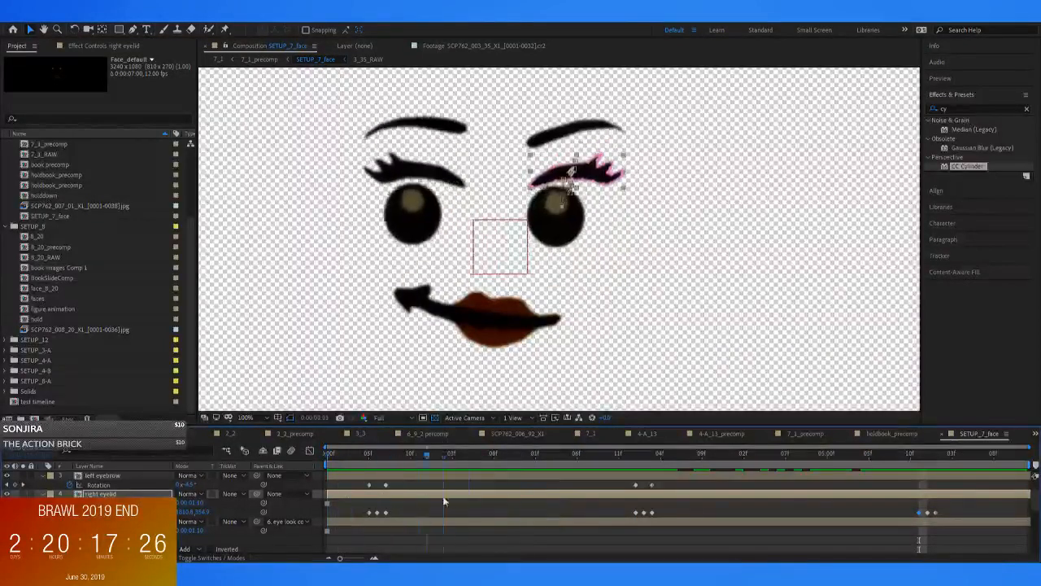
Copy the right eyelid's position keyframe at 0:00:00:07 to 0:00:03:01, so the lid holds still until the second blink
left_click_drag(512, 498, 637, 487)
left_click_drag(403, 507, 384, 521)
key("ctrl+c")
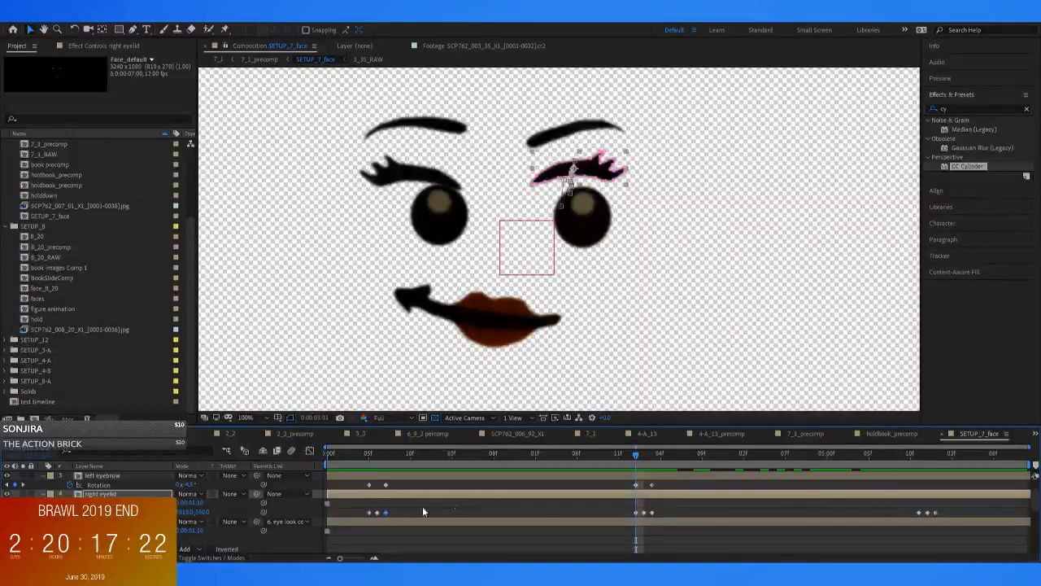
key("ctrl+v")
left_click_drag(639, 453, 758, 498)
left_click_drag(761, 454, 275, 503)
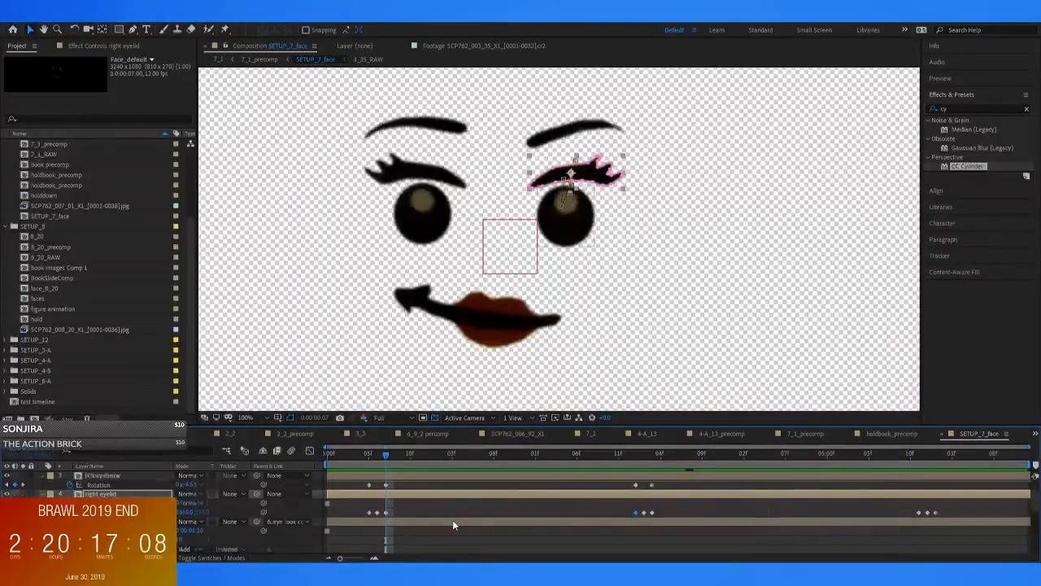
scroll(452, 519, "up", 2)
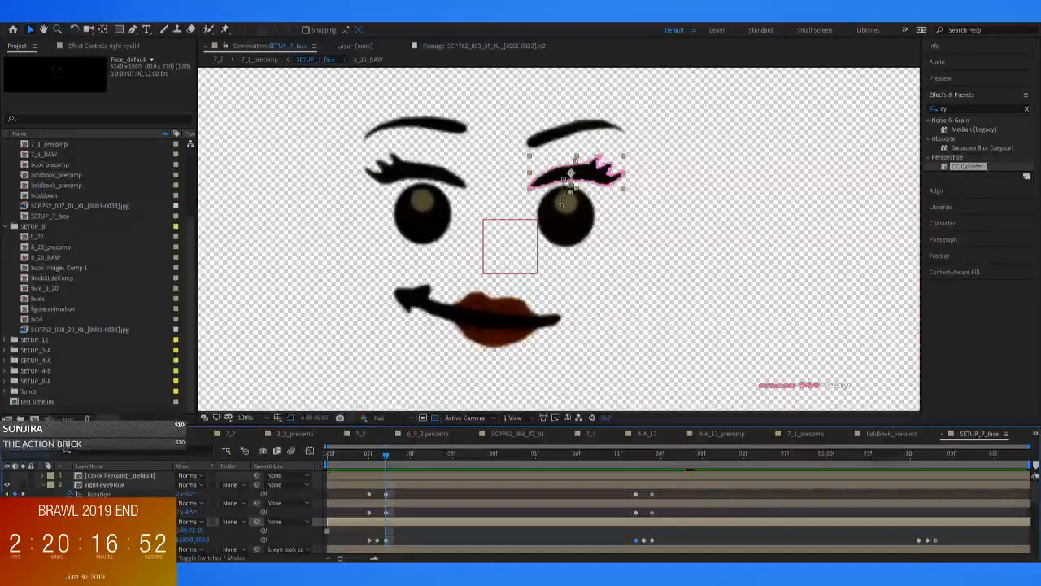
Copy the left eyelid's position keyframes from 0:00:00:07 to 0:00:03:01 and from 0:00:03:03 to 0:00:05:11, as on the right eyelid
mouse_move(383, 454)
left_mouse_down()
mouse_move(415, 458)
mouse_move(376, 461)
mouse_move(384, 464)
left_mouse_up()
left_click(418, 122)
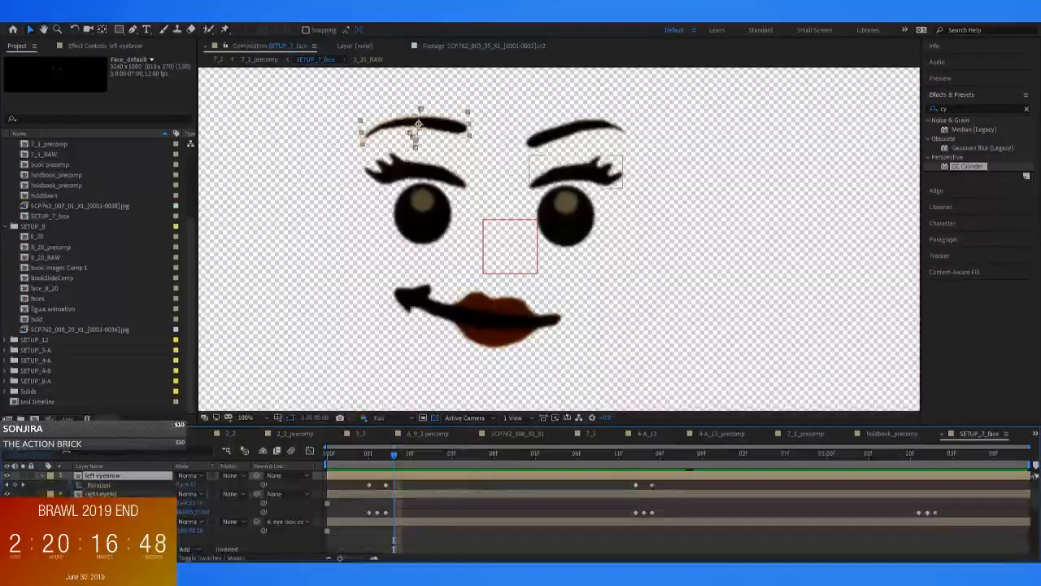
left_click(416, 173)
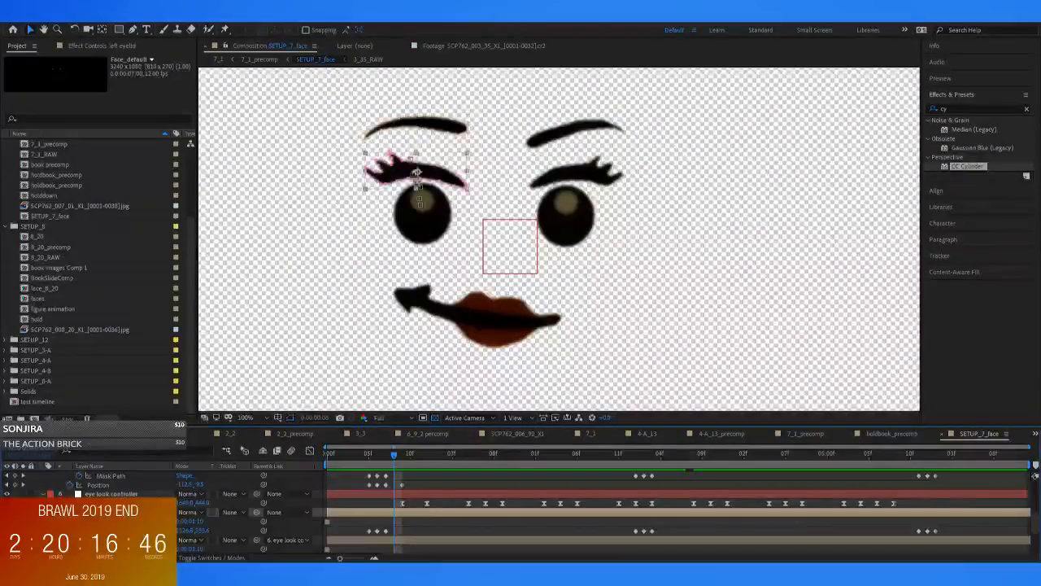
left_click_drag(395, 464, 460, 462)
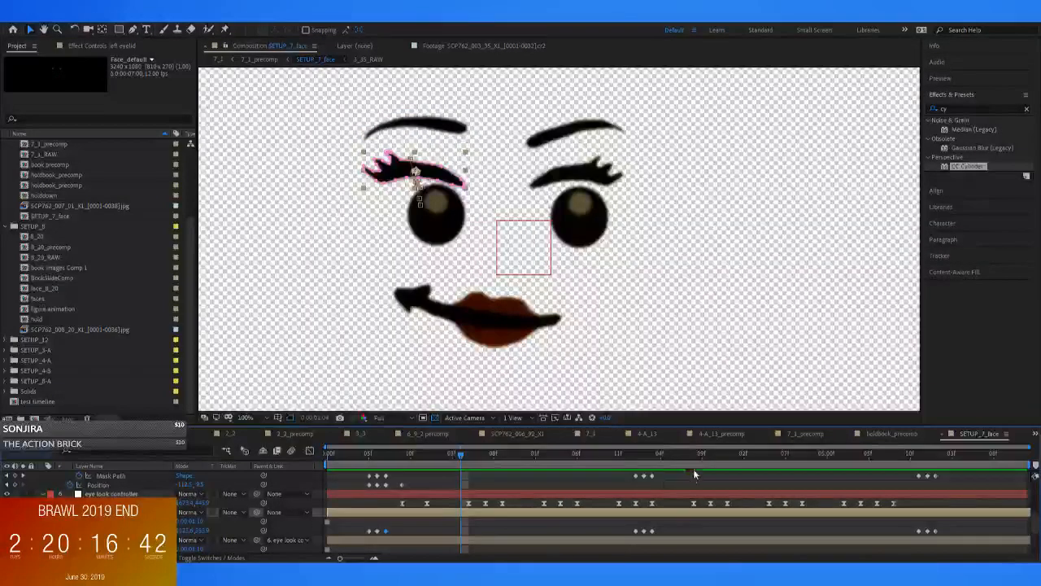
left_click(634, 459)
left_click(652, 531)
left_click(928, 456)
left_click_drag(930, 473, 853, 481)
key("ctrl+v")
left_click(784, 523)
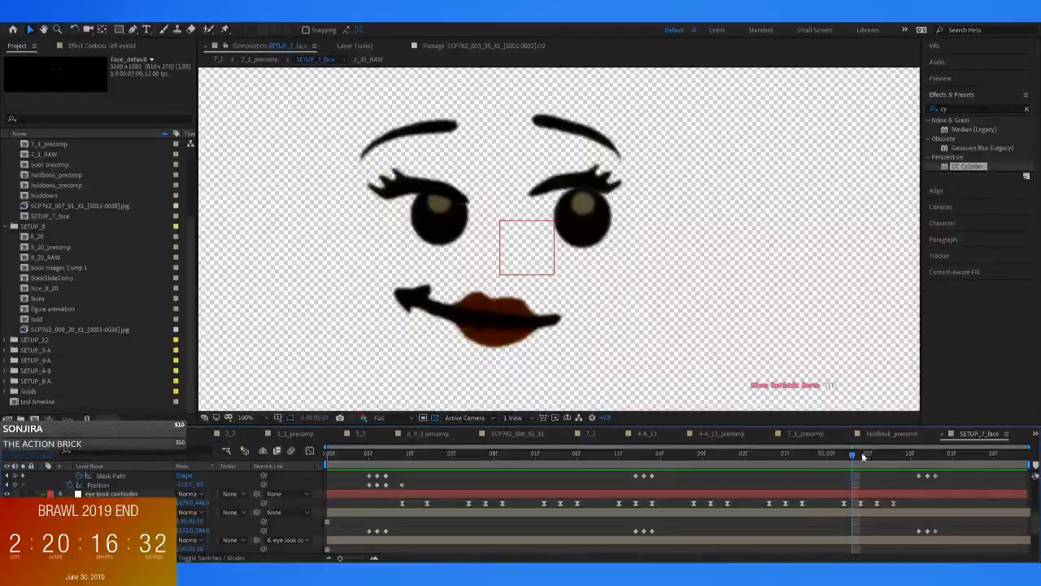
Match the left eyelid's position at 0:00:03:03 to its open pose of 1522, 373 from before the third blink
left_click_drag(855, 453, 653, 477)
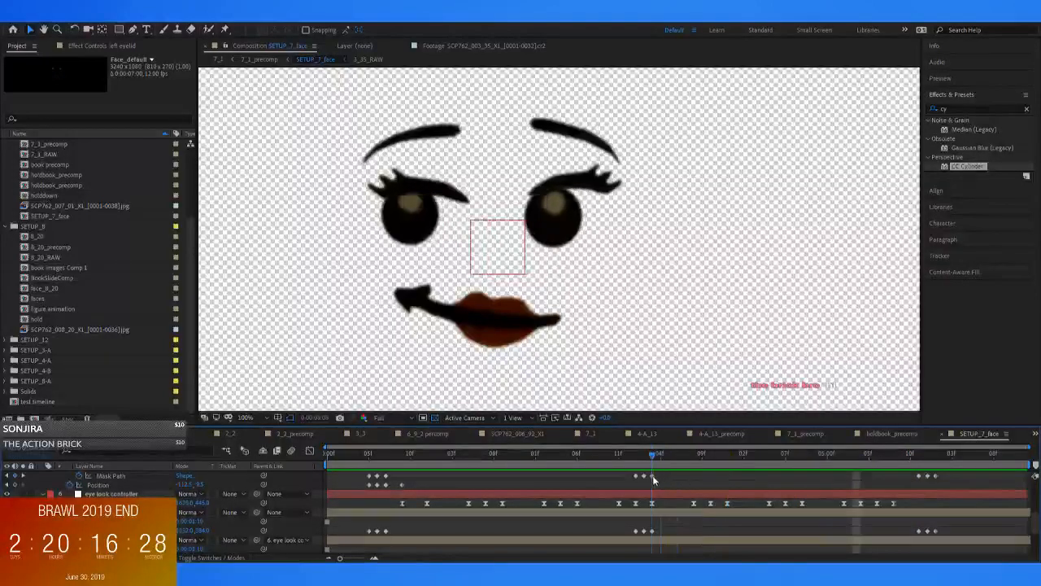
left_click(417, 184)
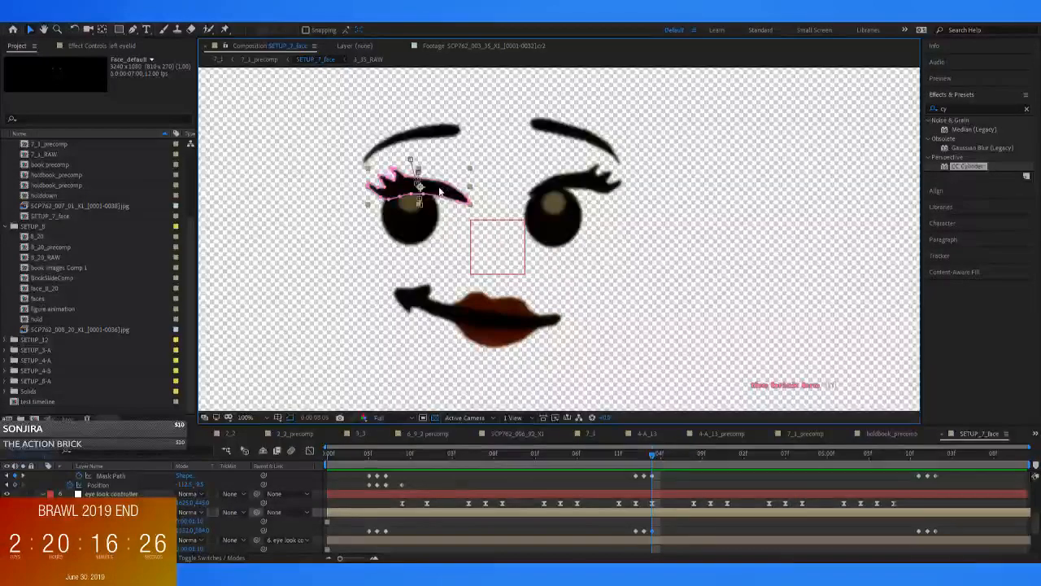
key("k")
left_click(913, 530)
left_click_drag(916, 458, 833, 462)
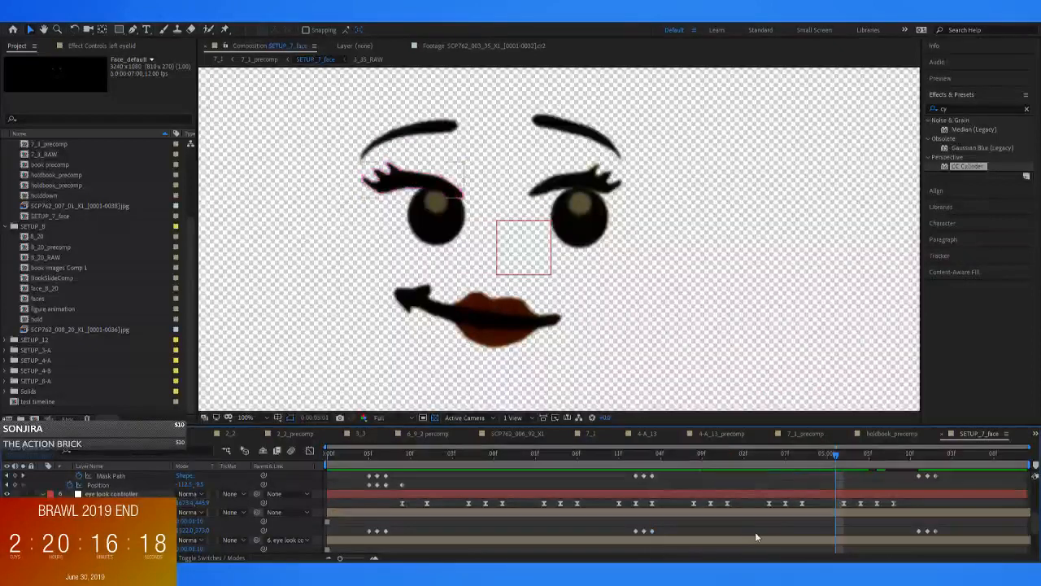
Play back the SETUP_7_face animation from the start and preview the result on the minifigure in 7_1_precomp
left_click_drag(835, 454, 1002, 460)
left_click_drag(900, 461, 54, 450)
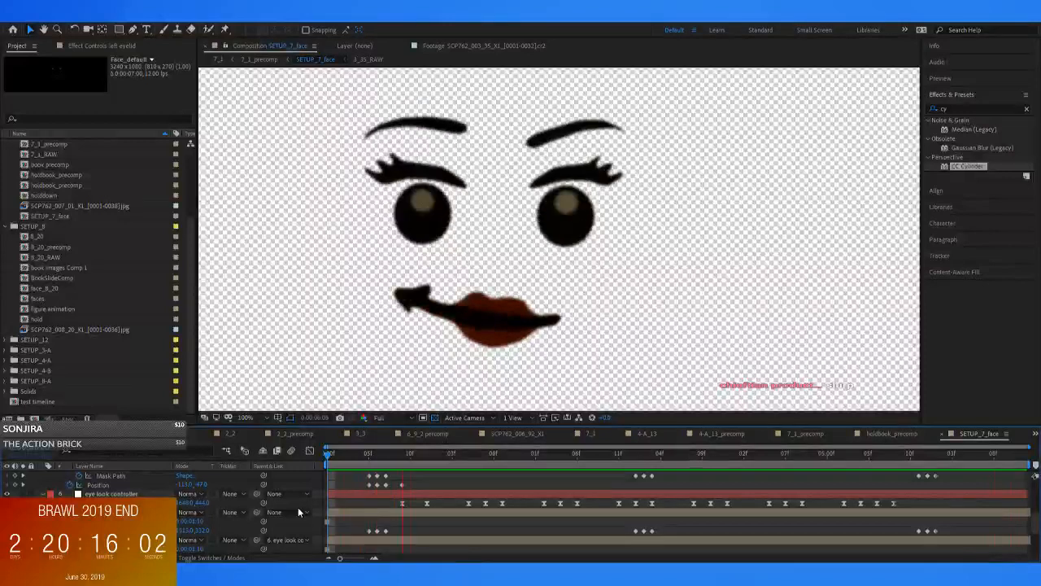
left_click(269, 61)
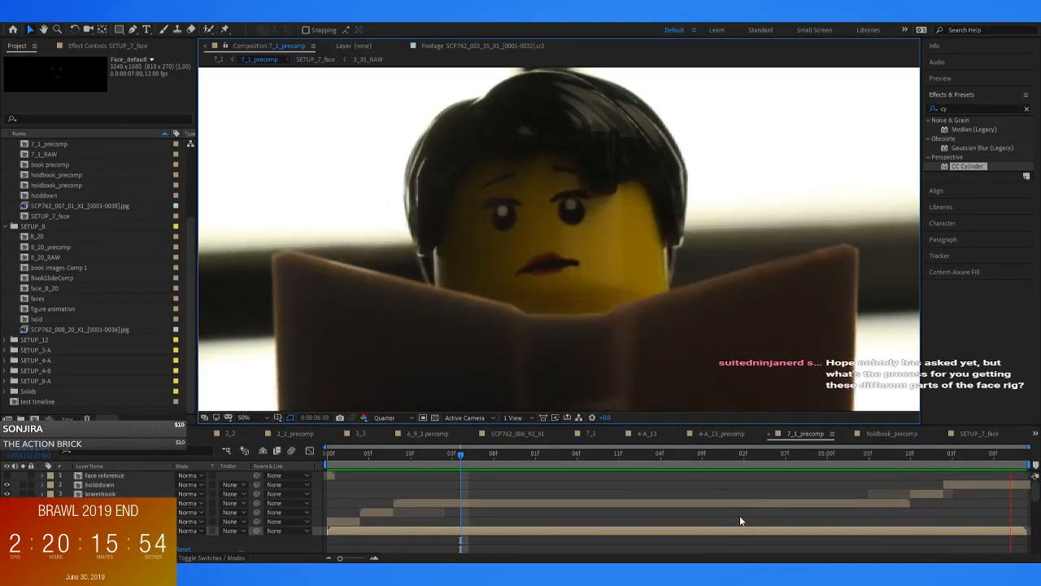
Reopen SETUP_7_face and add keyframes to the right and left eyebrows at 0:00:05:11, before the third blink
left_click_drag(904, 456, 927, 467)
double_click(928, 533)
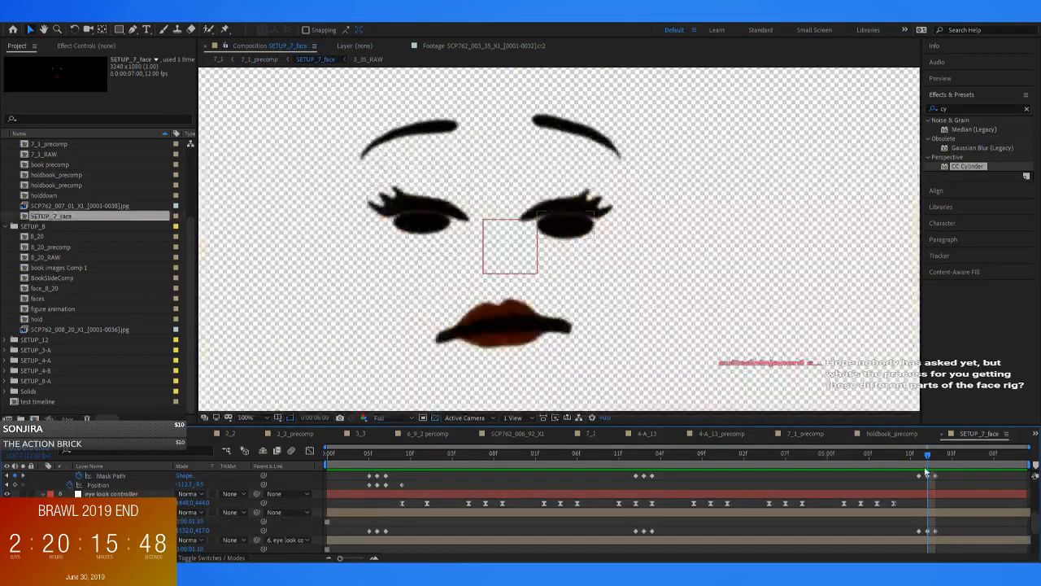
scroll(945, 493, "up", 3)
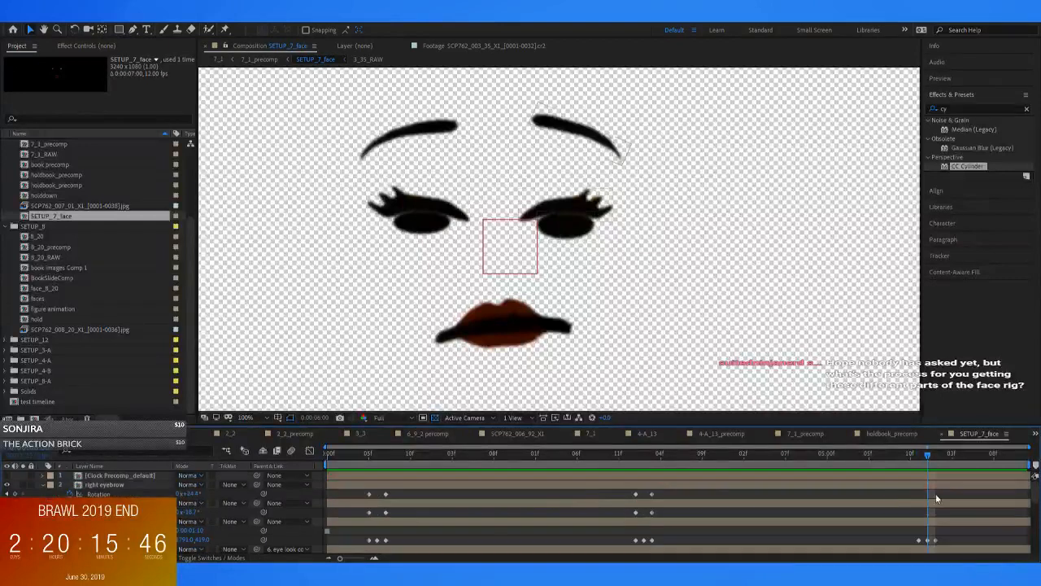
left_click(944, 486)
left_click_drag(921, 453, 766, 470)
left_click_drag(879, 480, 919, 485)
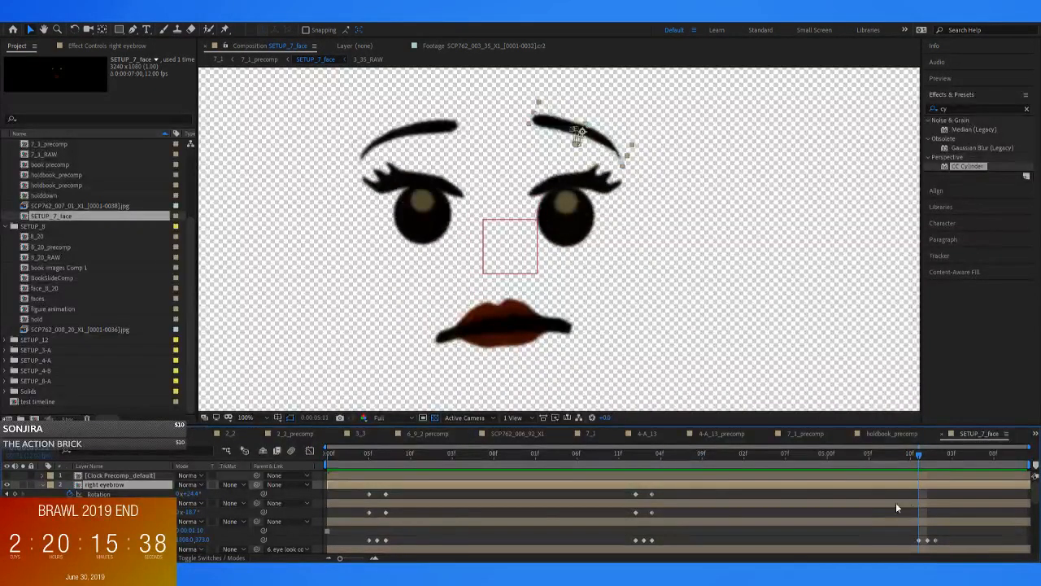
key("p")
key("r")
left_click(15, 494)
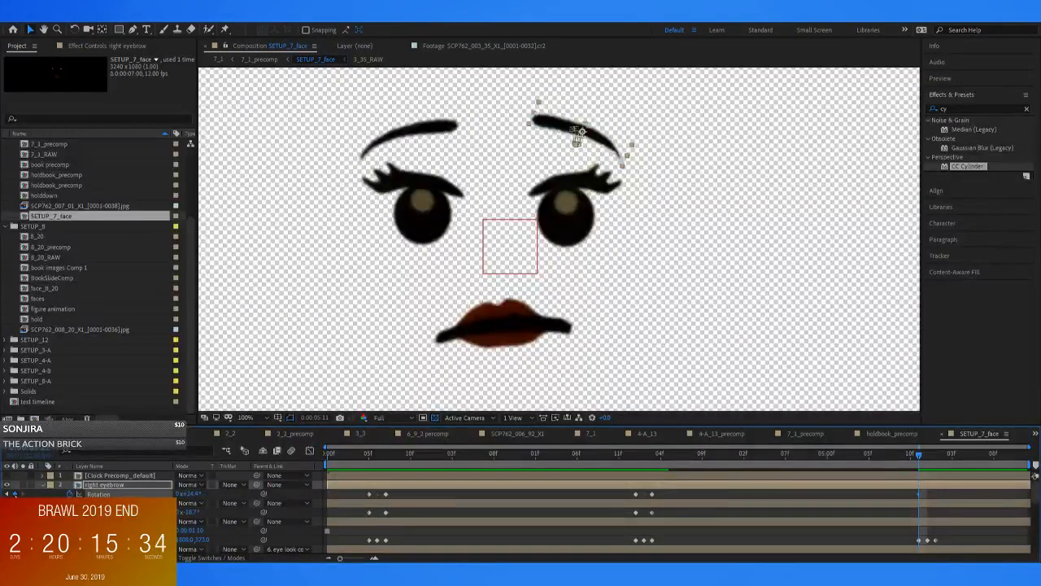
left_click(412, 134)
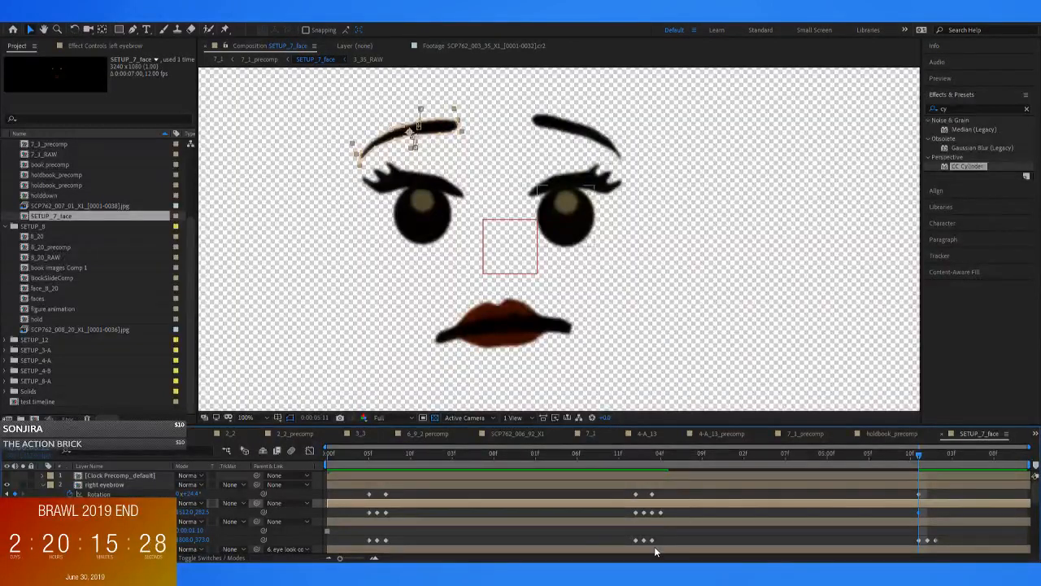
Lower and rotate the eyebrows toward the closed eyes at 0:00:06:00
key("Page_Down")
left_click_drag(444, 136, 454, 190)
key("w")
left_click(573, 130)
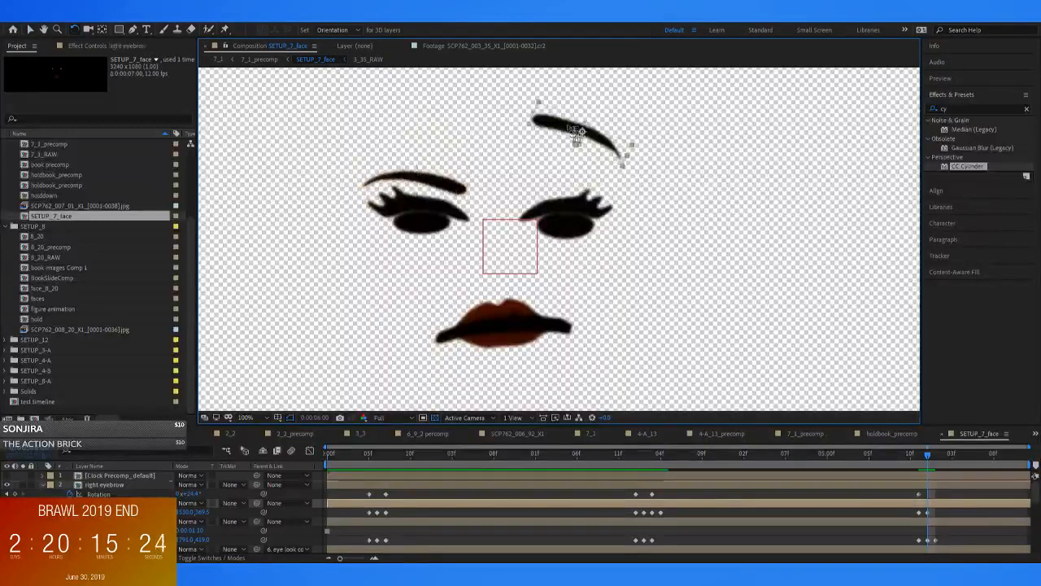
left_click_drag(555, 130, 521, 75)
key("v")
Raise both eyebrows at 0:00:06:01 and tilt them into a high, worried arch
key("Page_Down")
key("w")
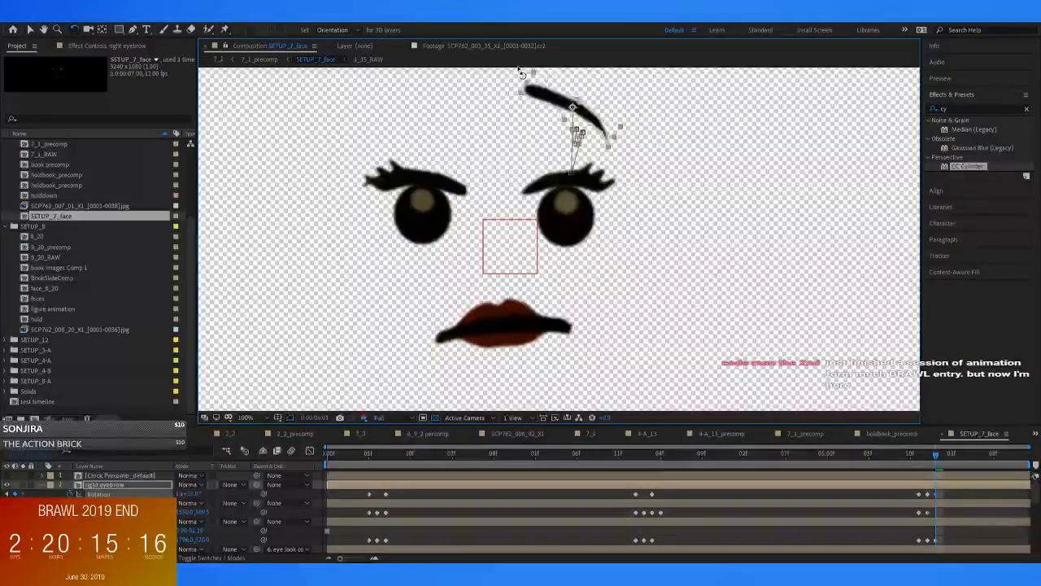
left_click(437, 183)
left_click_drag(438, 183, 437, 95)
key("v")
Move the left and right eyelids further up at 0:00:06:01 so the eyes are wide open
left_click(438, 184)
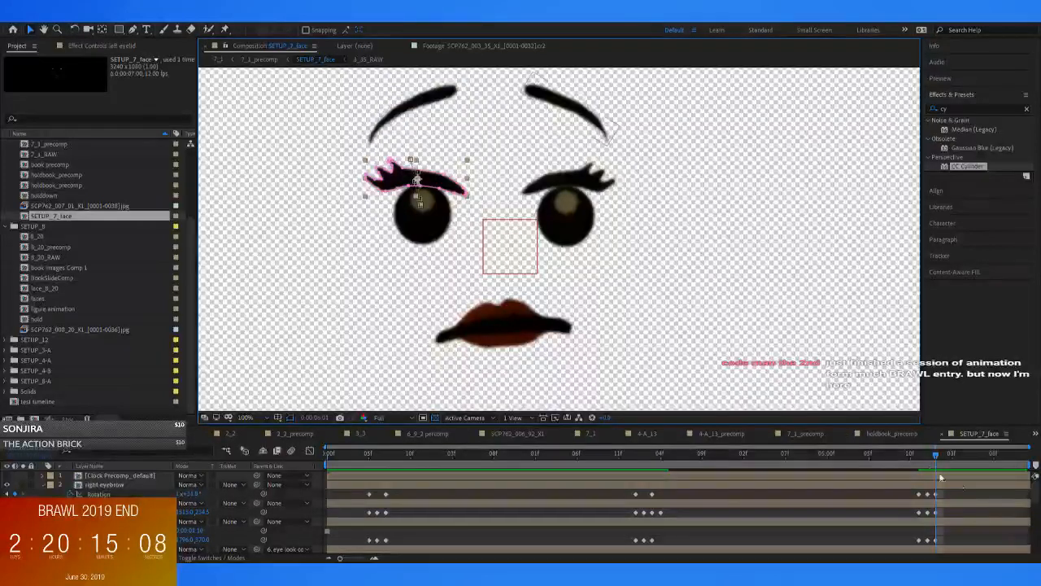
left_click_drag(933, 459, 936, 458)
left_click_drag(438, 186, 435, 171)
left_click(574, 186)
left_click(596, 187)
left_click_drag(598, 189, 597, 171)
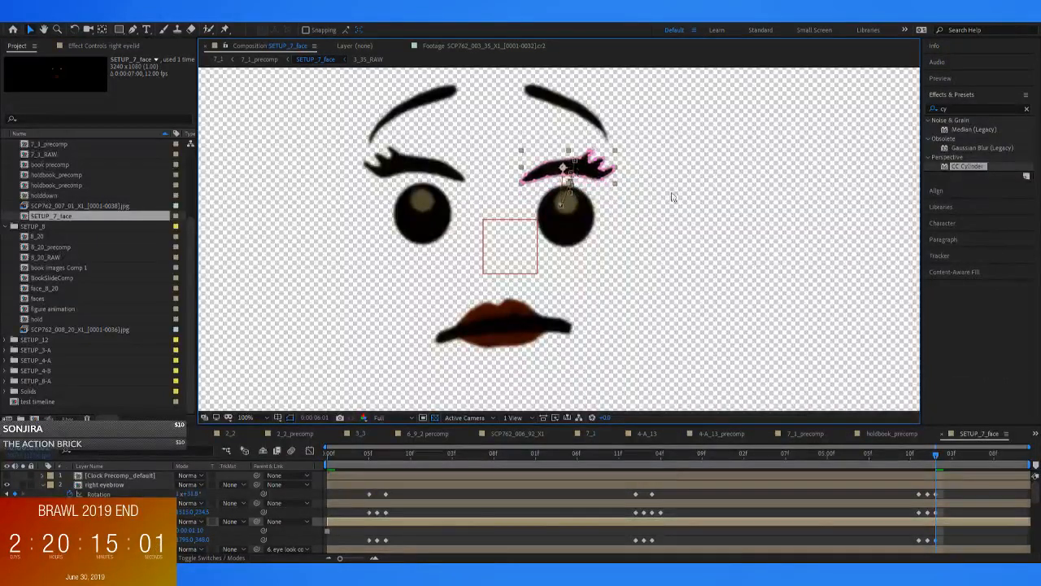
Check the expression in 7_1_precomp and lower both eyebrows slightly at 0:00:06:01 in SETUP_7_face
left_click(258, 59)
left_click_drag(934, 455, 937, 486)
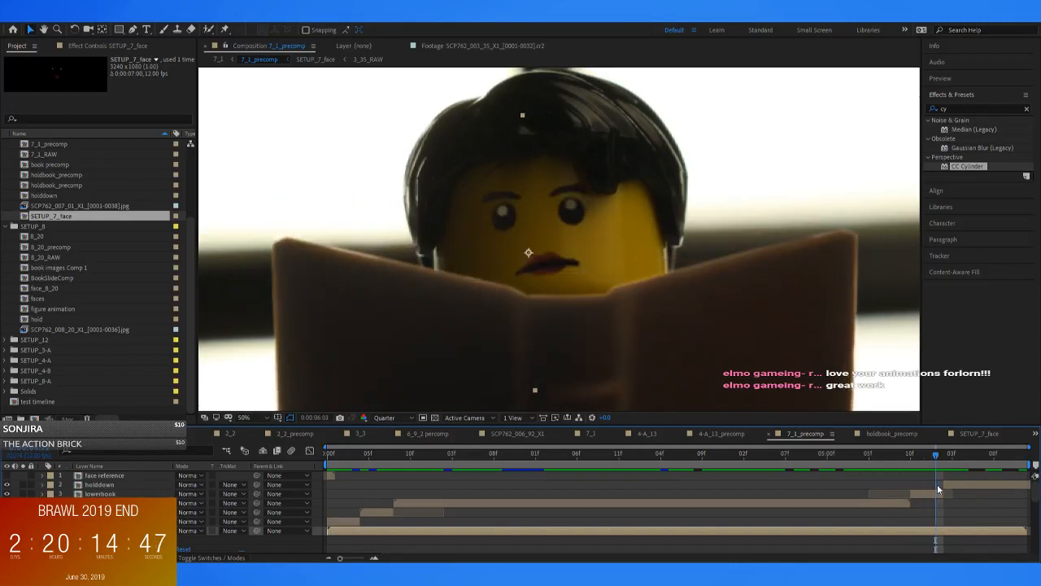
double_click(941, 534)
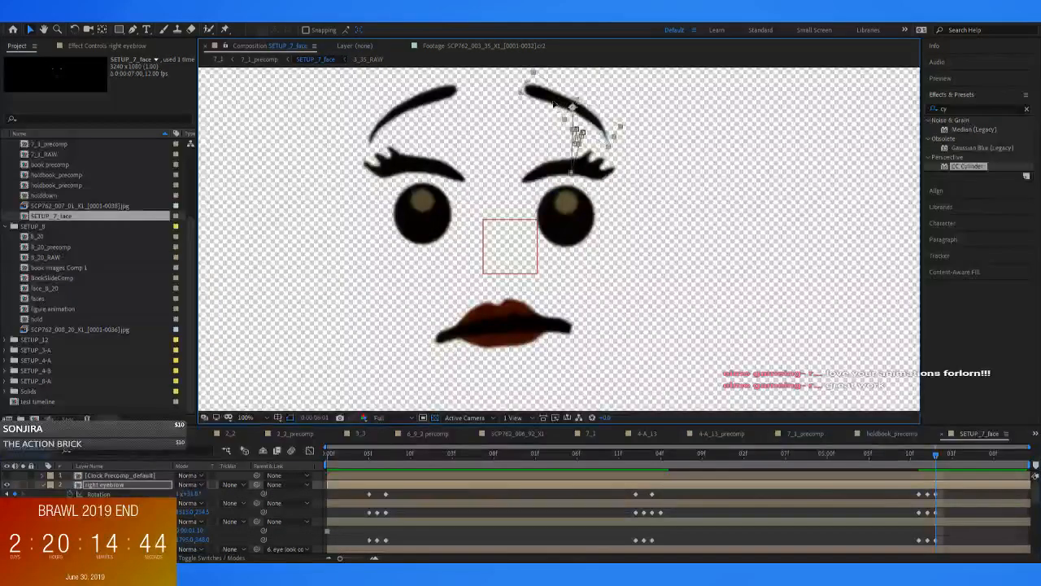
left_click(419, 99)
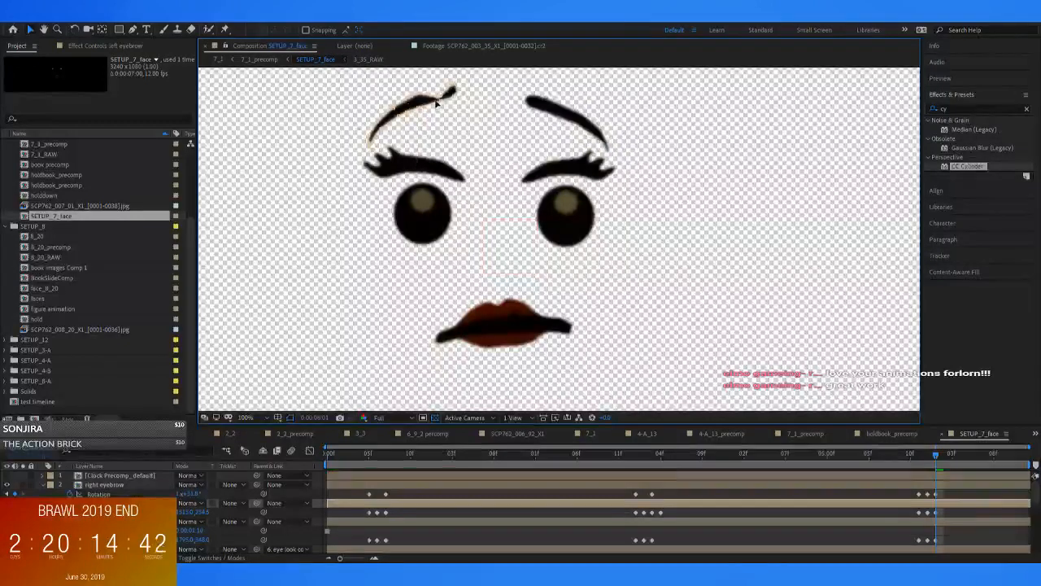
left_click_drag(429, 96, 432, 111)
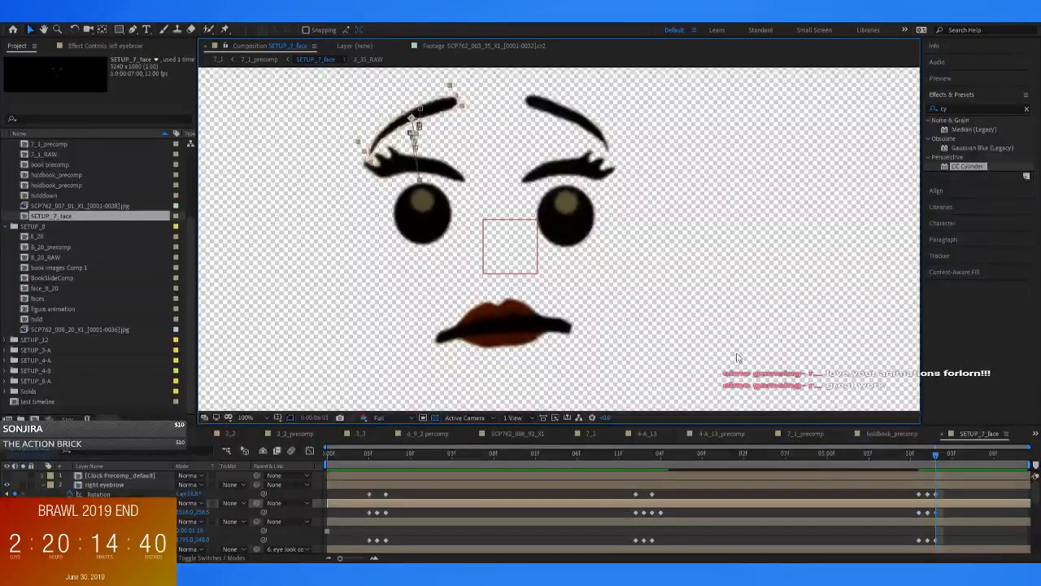
Step through the frames around 0:00:06:00 in 7_1_precomp to review the blink and eyebrow movement as the book lowers
left_click(805, 432)
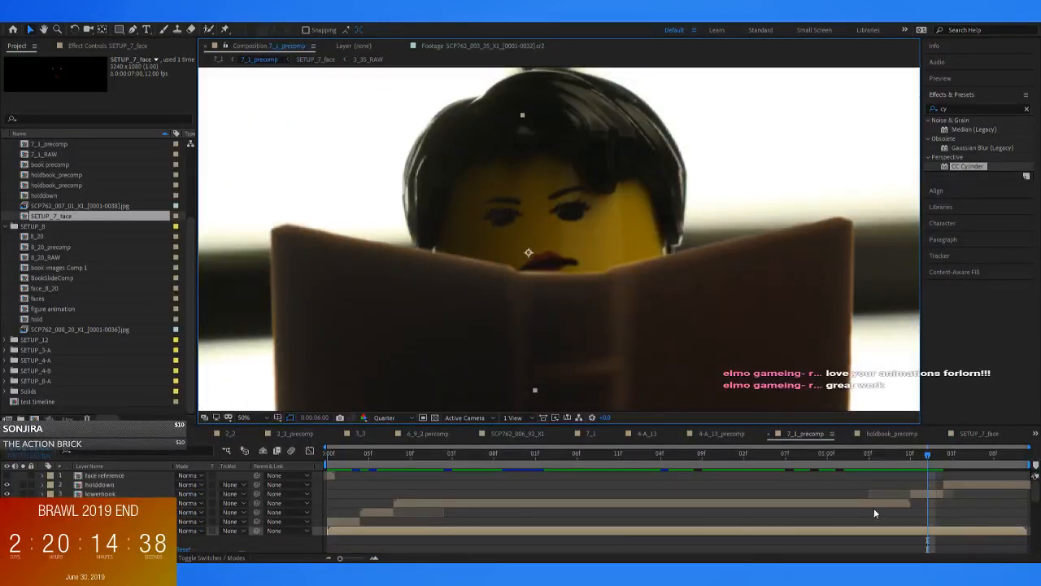
key("Page_Down")
key("Page_Down")
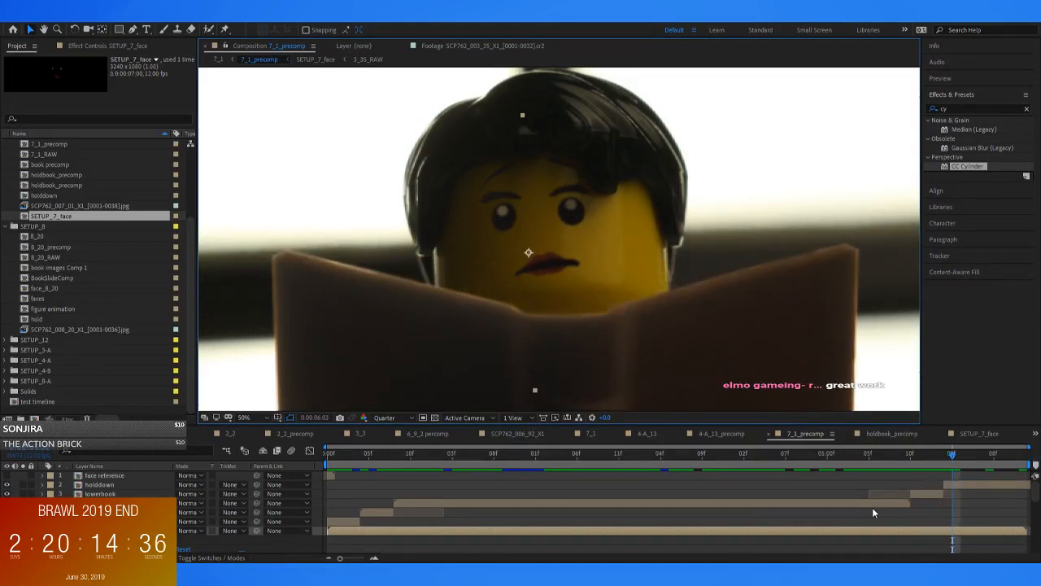
key("Page_Up")
key("Page_Up")
key("Page_Up")
key("Page_Up")
key("Page_Up")
key("Page_Up")
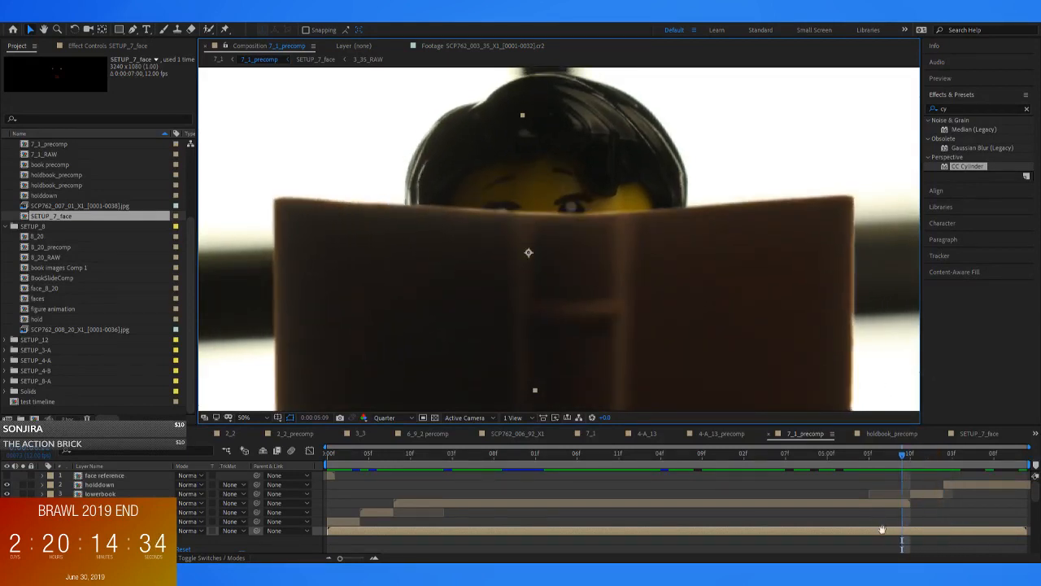
Play 7_1_precomp through the eyebrow reaction and book lowering, and scrub back to the third blink at 0:00:05:11
left_click_drag(912, 456, 643, 444)
key("space")
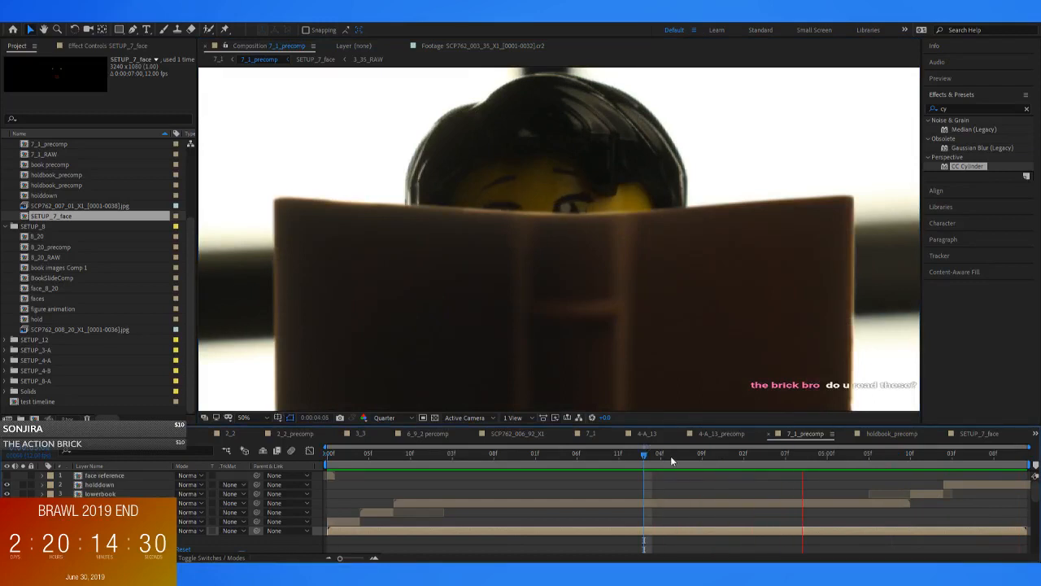
key("space")
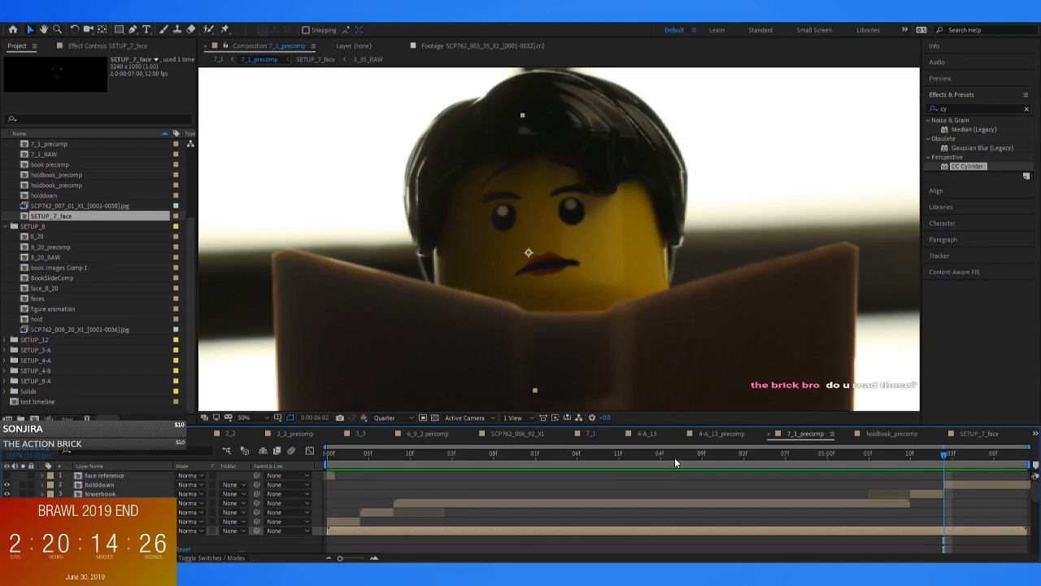
left_click_drag(899, 455, 917, 469)
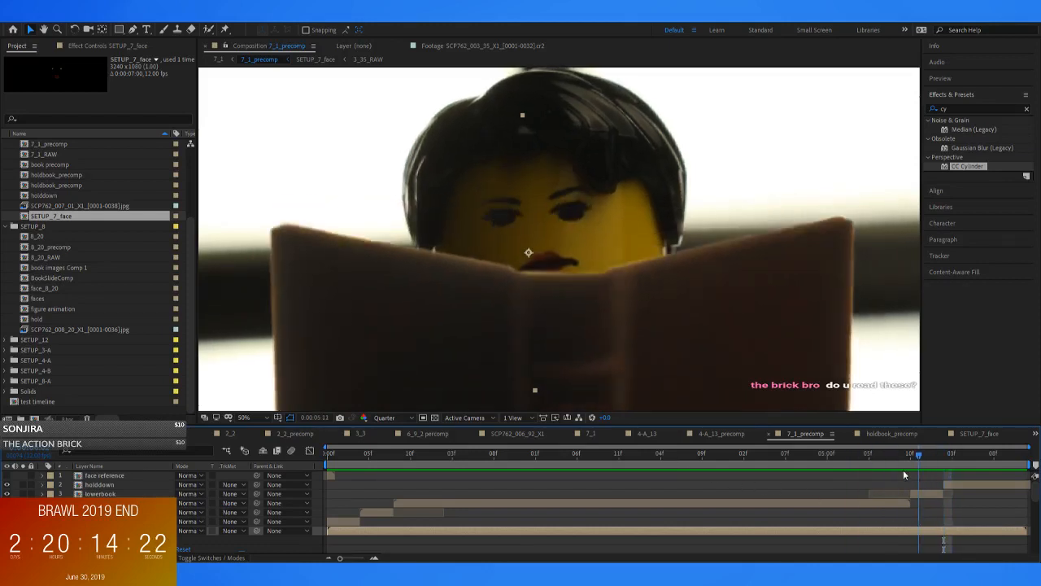
In SETUP_7_face, set the left eyebrow layer's mask mode to None to inspect its source photo, and restore it to Add
double_click(909, 534)
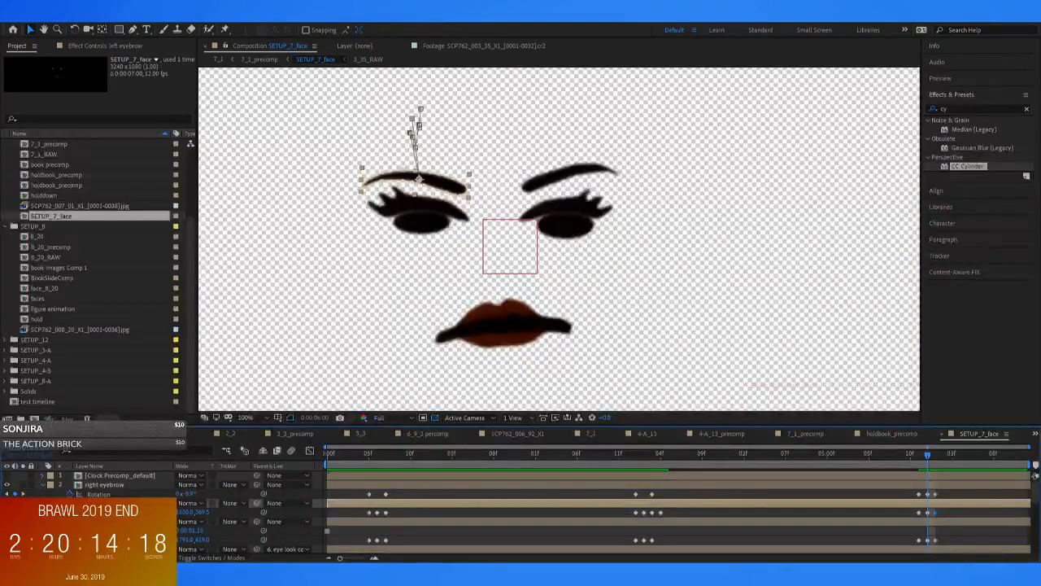
key("m")
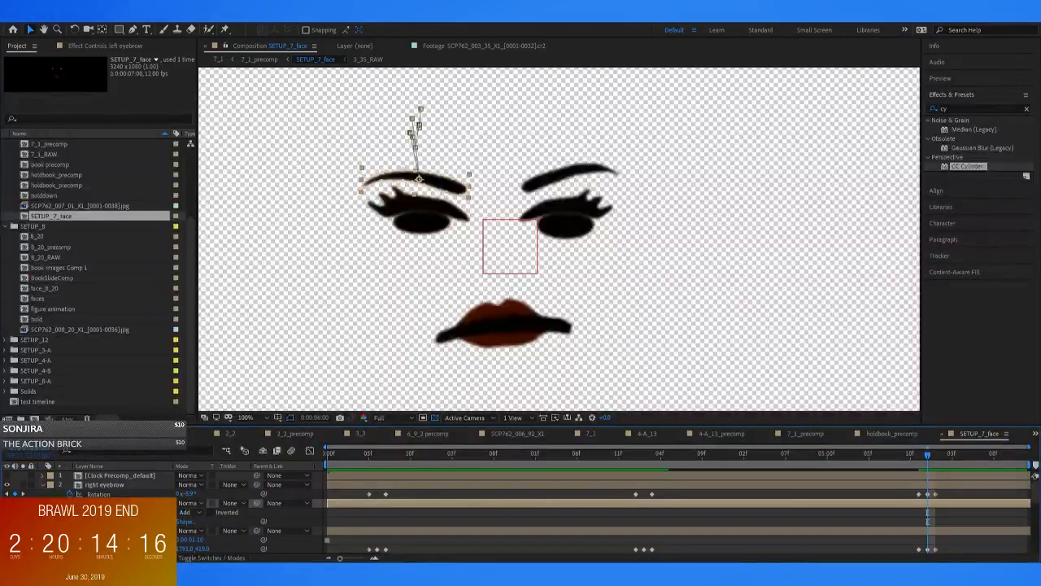
left_click(197, 433)
scroll(434, 247, "down", 3)
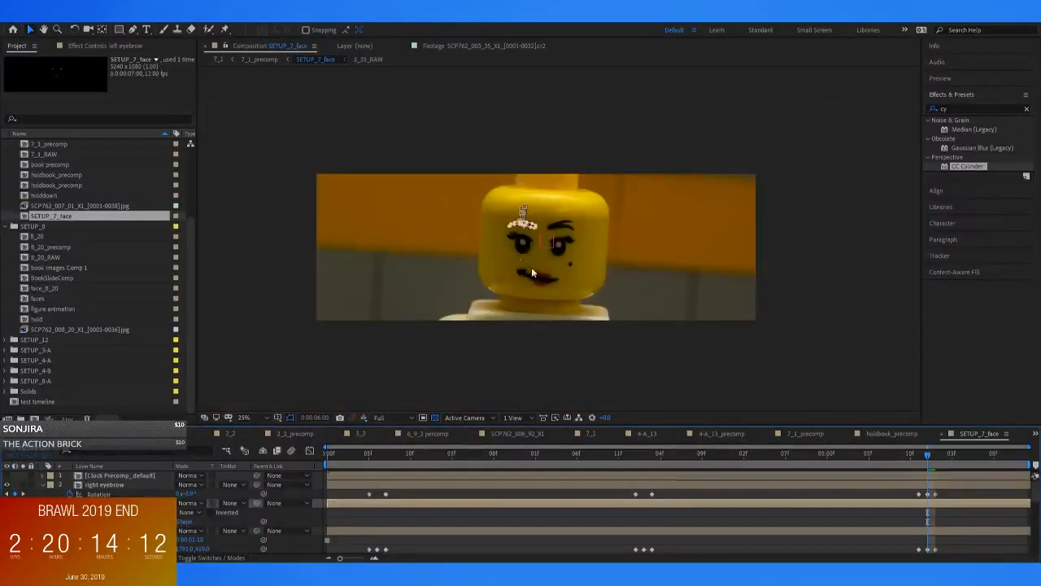
scroll(515, 220, "up", 2)
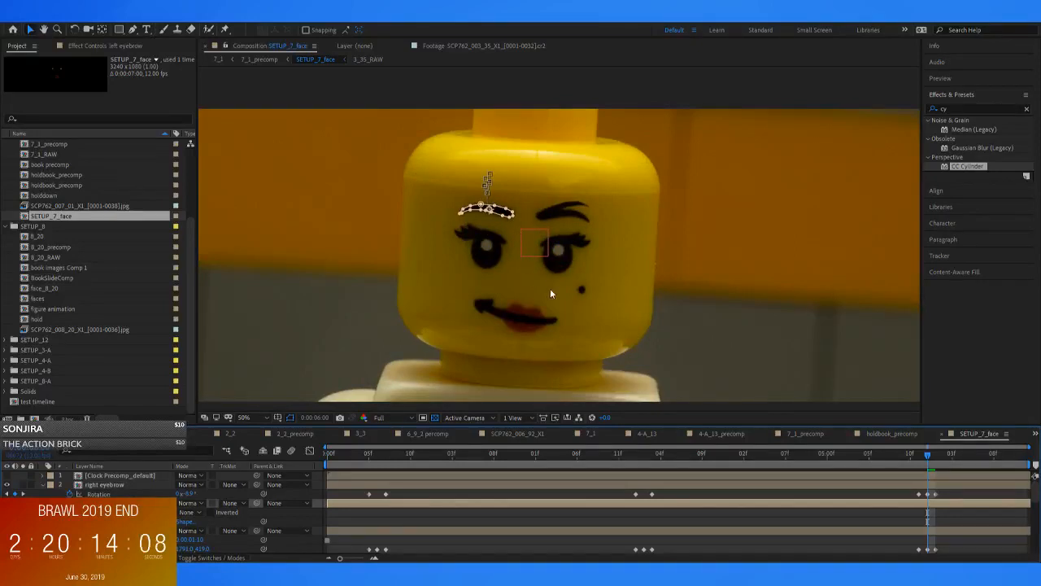
left_click(210, 442)
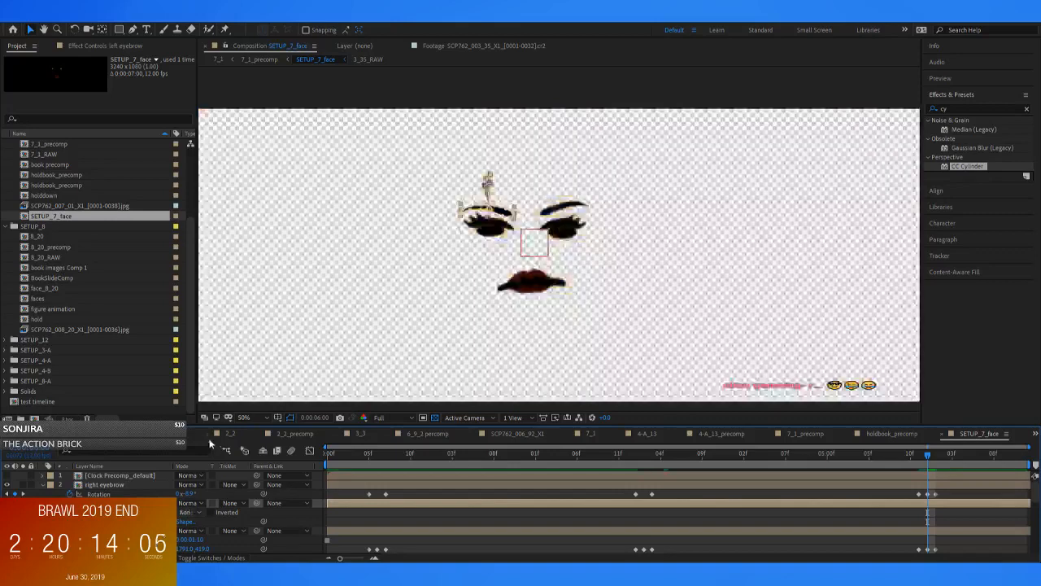
left_click(677, 519)
Scrub SETUP_7_face back to its first frame and play 7_1_precomp from the start to review the face in the shot
left_click_drag(633, 454, 85, 382)
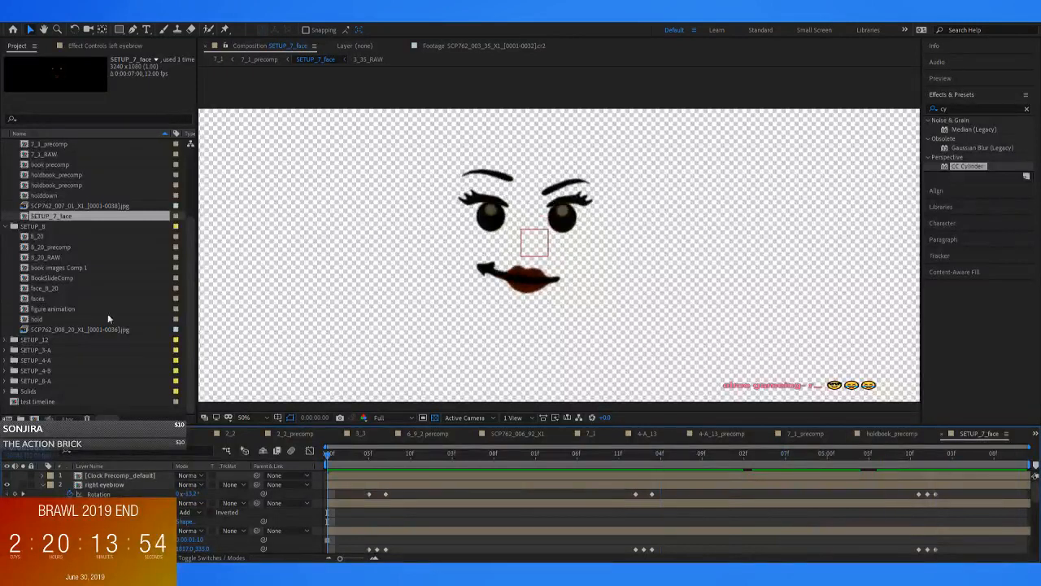
left_click(259, 59)
left_click(486, 454)
left_click_drag(509, 485, 263, 475)
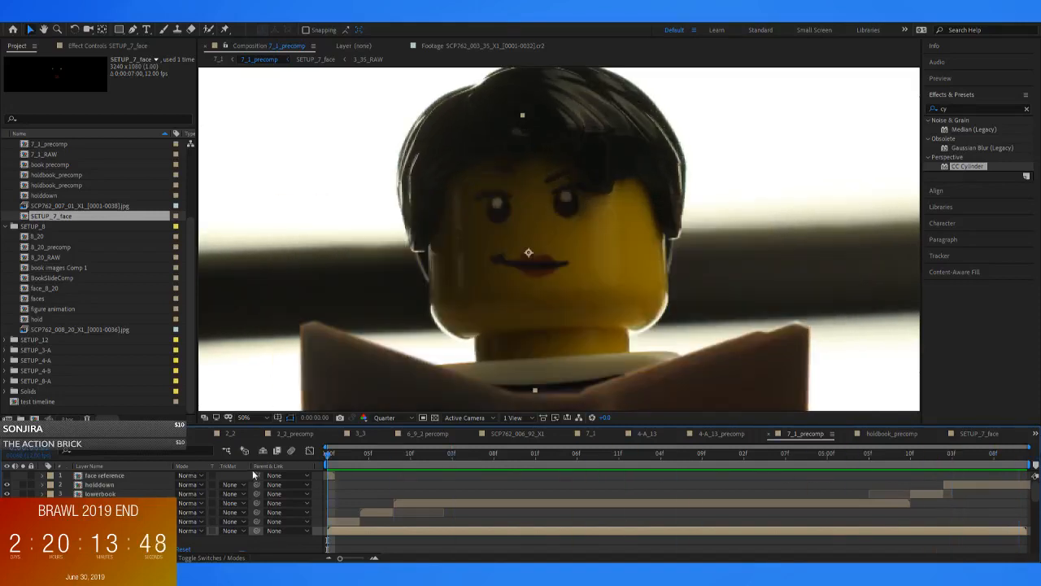
key("space")
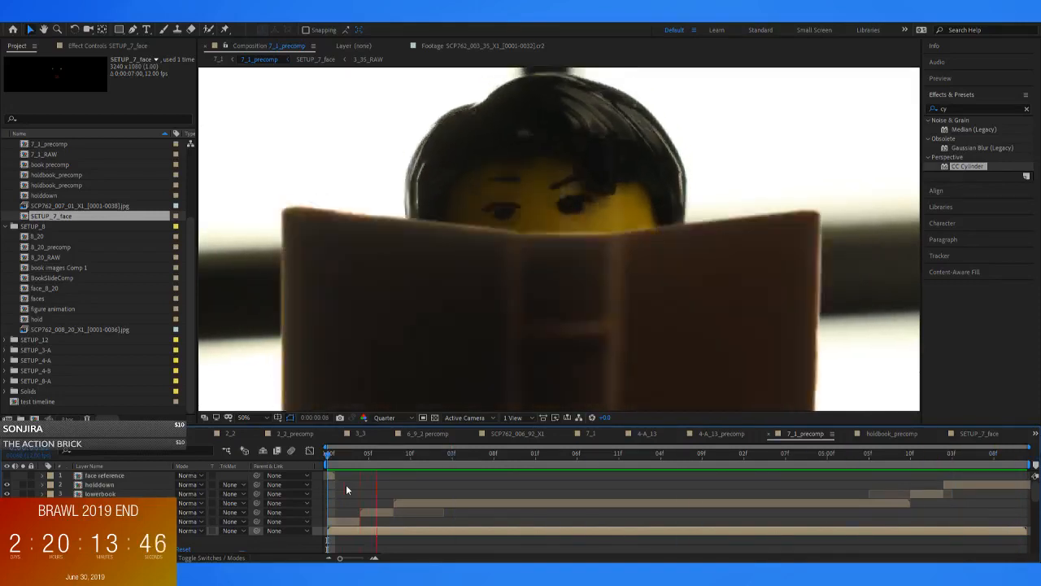
Open the final 7_1 composition and preview it from the first frame
left_click(217, 60)
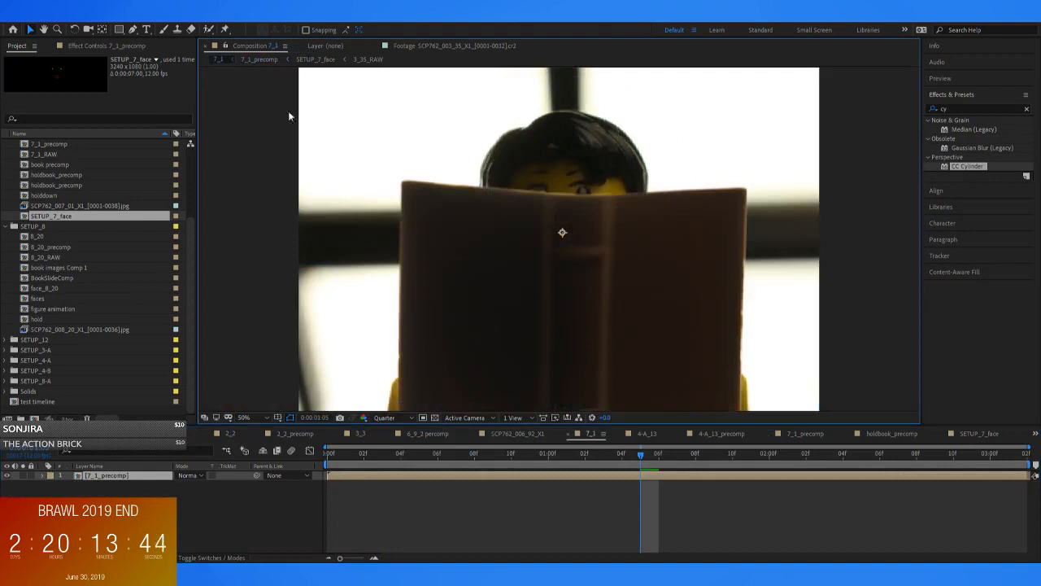
left_click_drag(427, 452, 293, 360)
key("space")
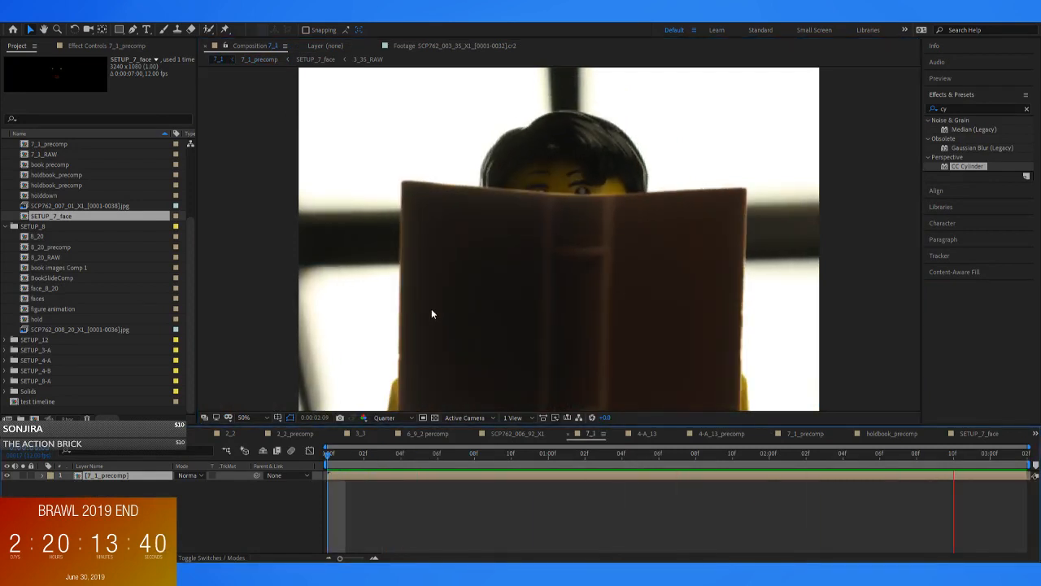
key("space")
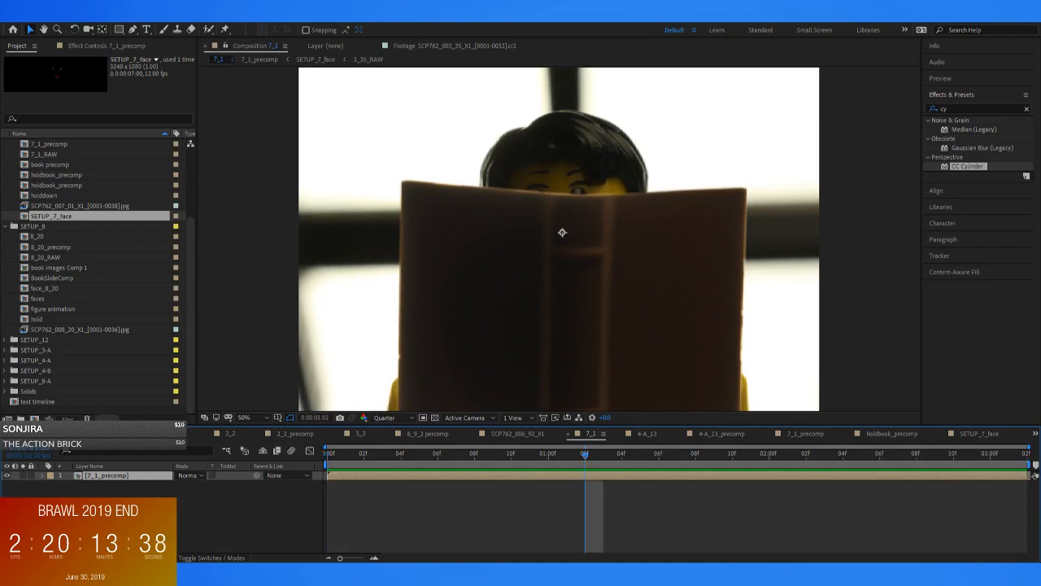
Lengthen the 7_1 composition to cover the full 7_1_precomp layer and fit its whole duration in the timeline
left_click(87, 47)
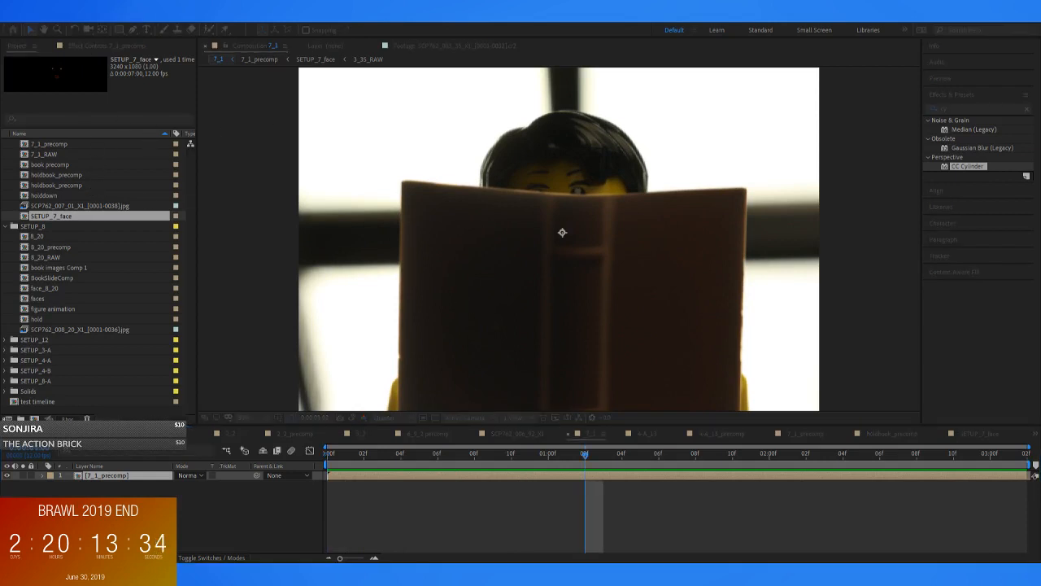
key("Return")
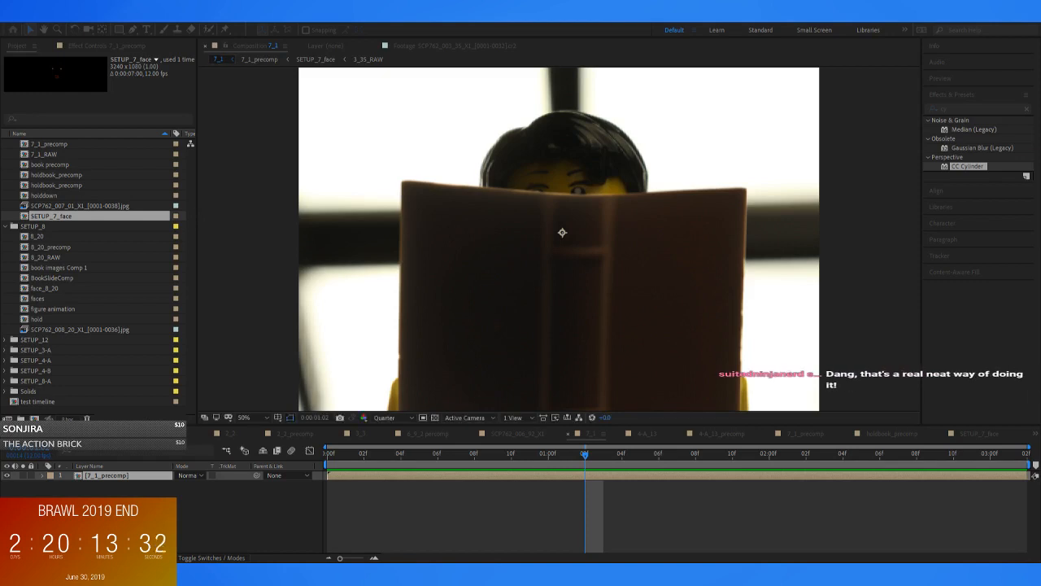
left_click_drag(362, 559, 340, 559)
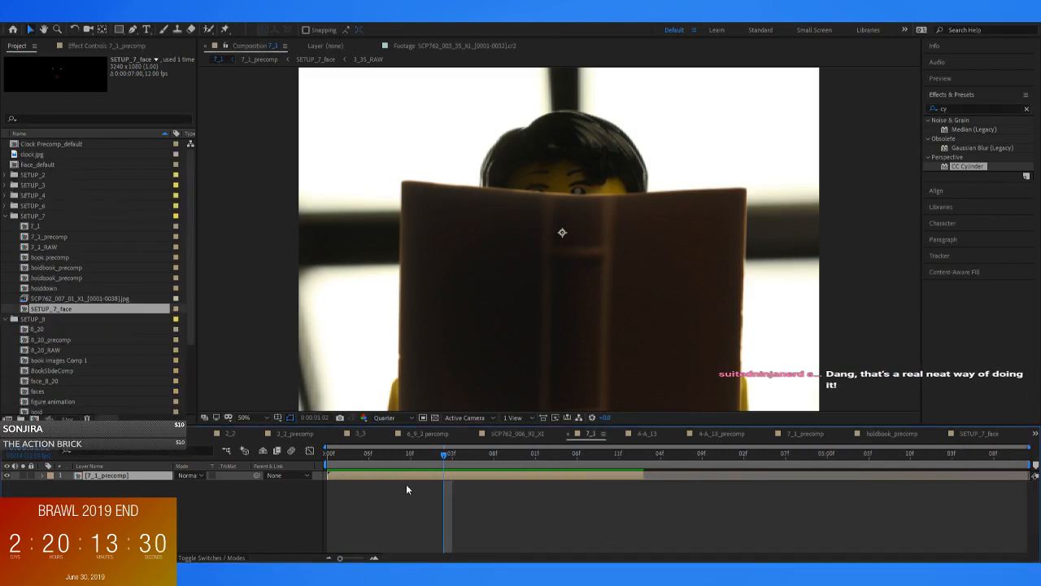
Preview the lengthened 7_1 from the start, and look over SCP762_006_92_X1 and SETUP_7_face at 0:00:02:01
key("Home")
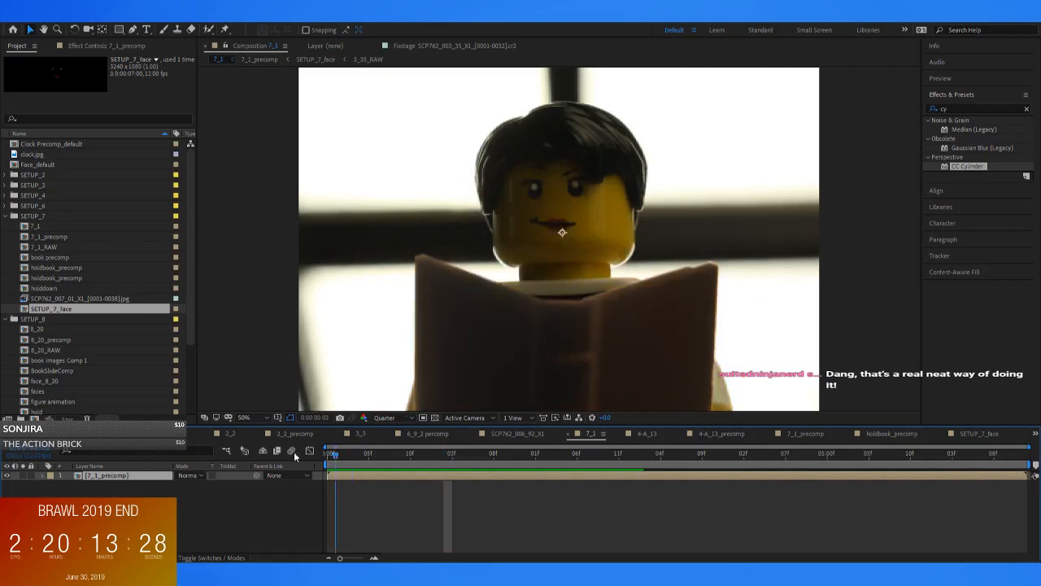
key("space")
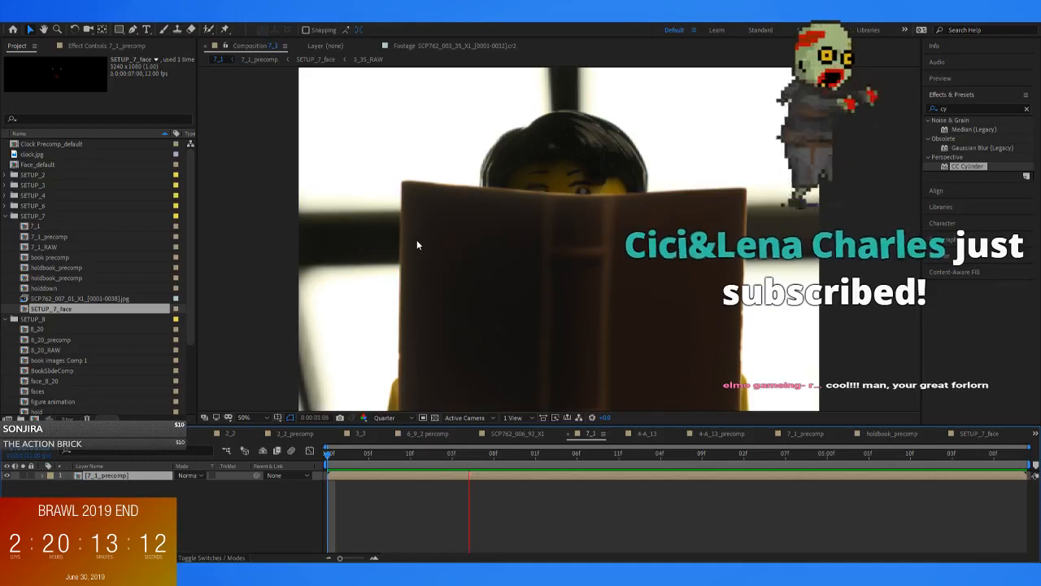
left_click(561, 493)
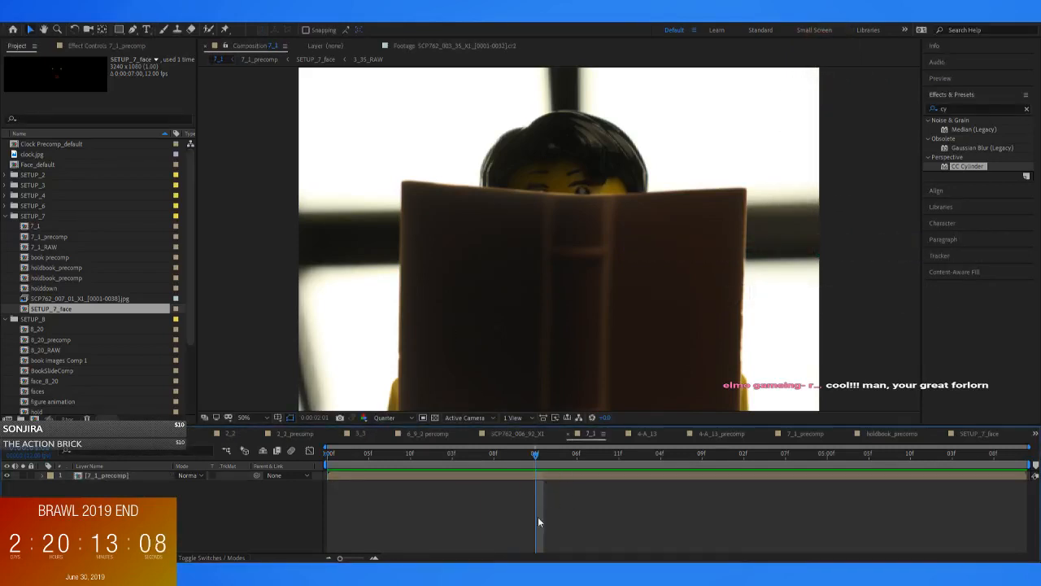
left_click(517, 433)
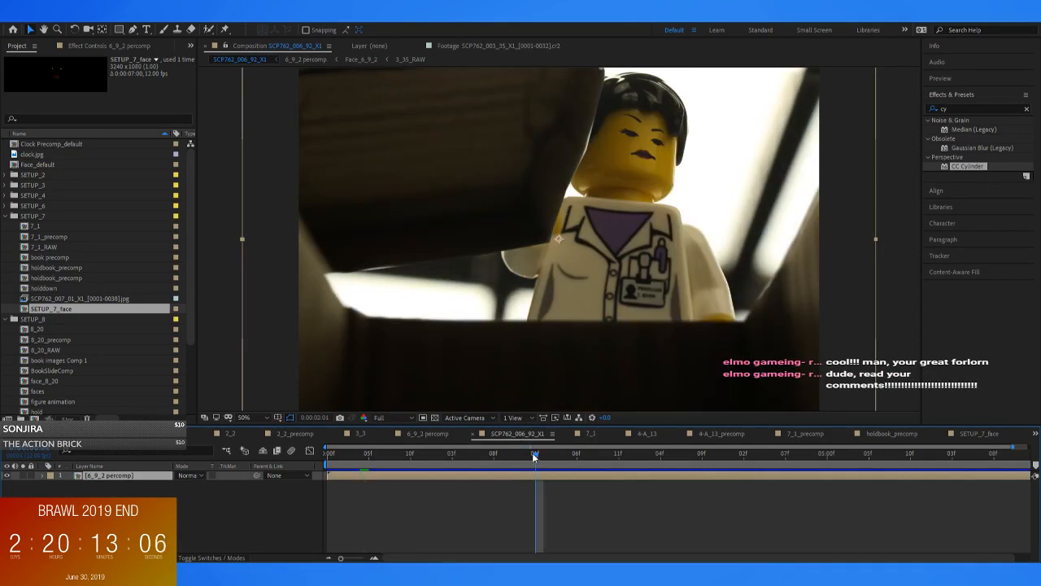
left_click(979, 432)
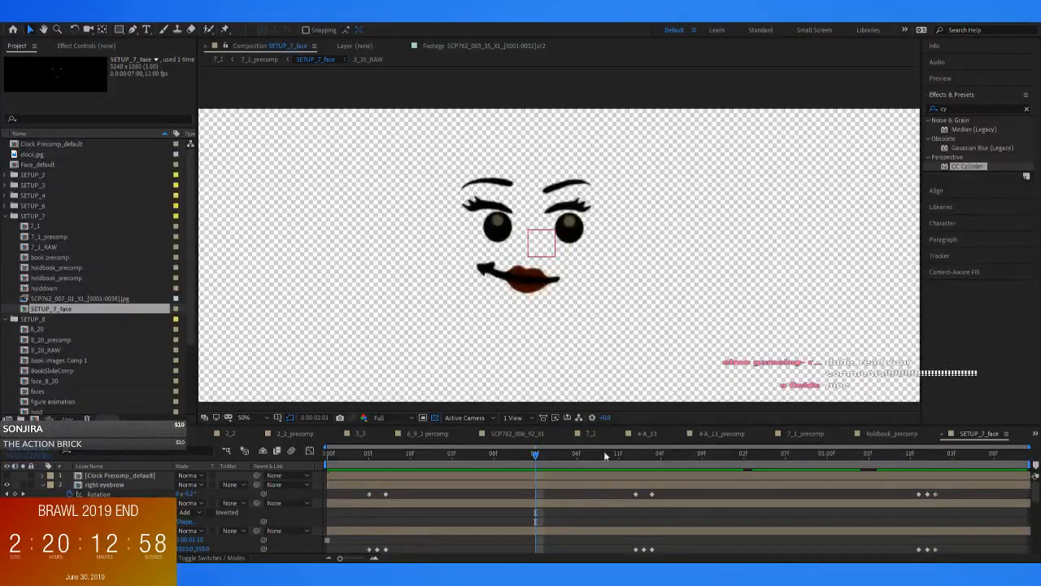
left_click(218, 60)
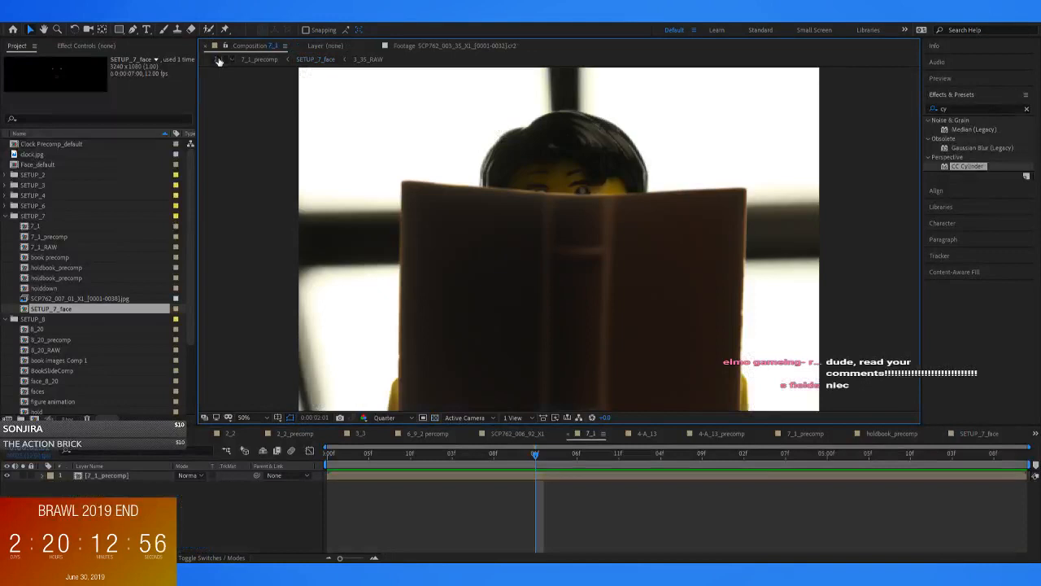
Play 7_1 repeatedly from its first frame at 25% magnification to review the blinks, eyebrow movement and book animation
left_click_drag(425, 453, 326, 452)
scroll(366, 285, "down", 3)
key("space")
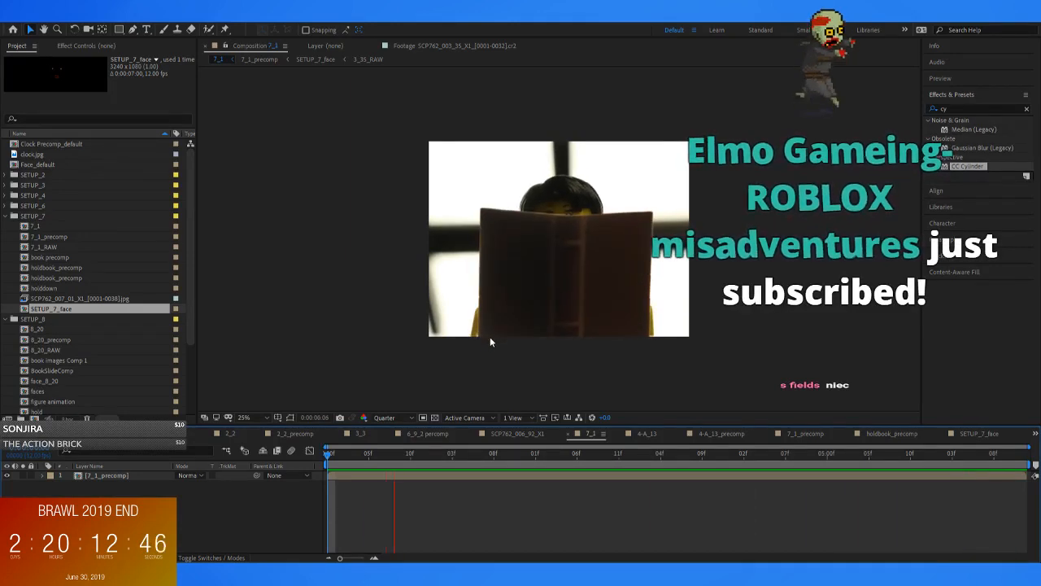
key("space")
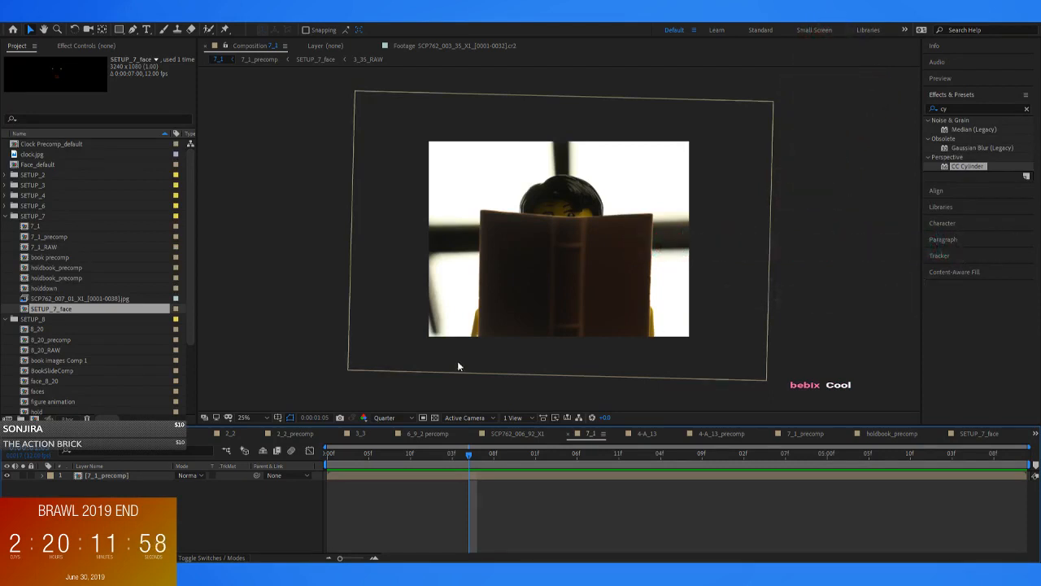
left_click_drag(363, 456, 325, 457)
key("space")
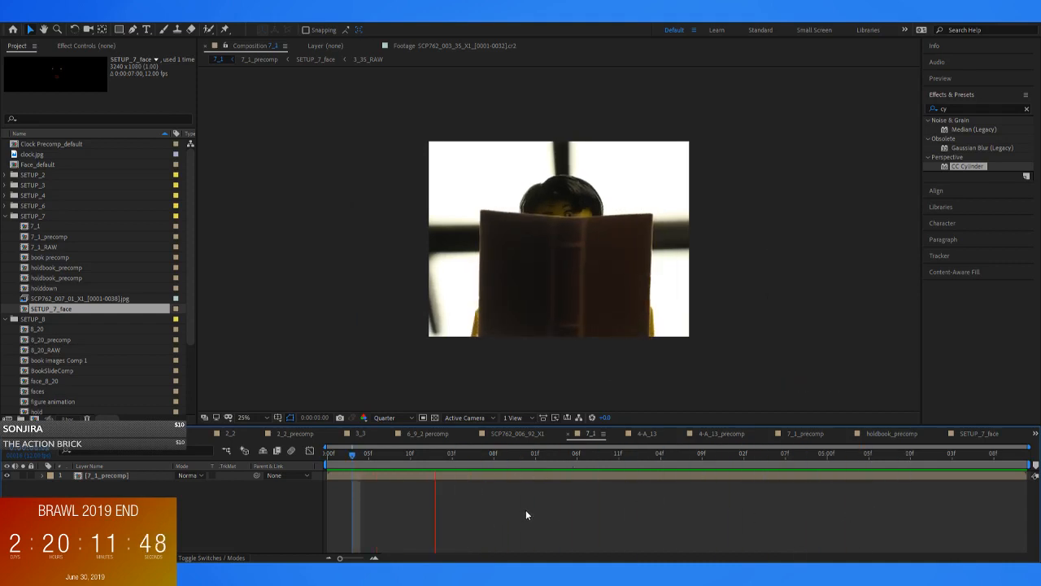
key("space")
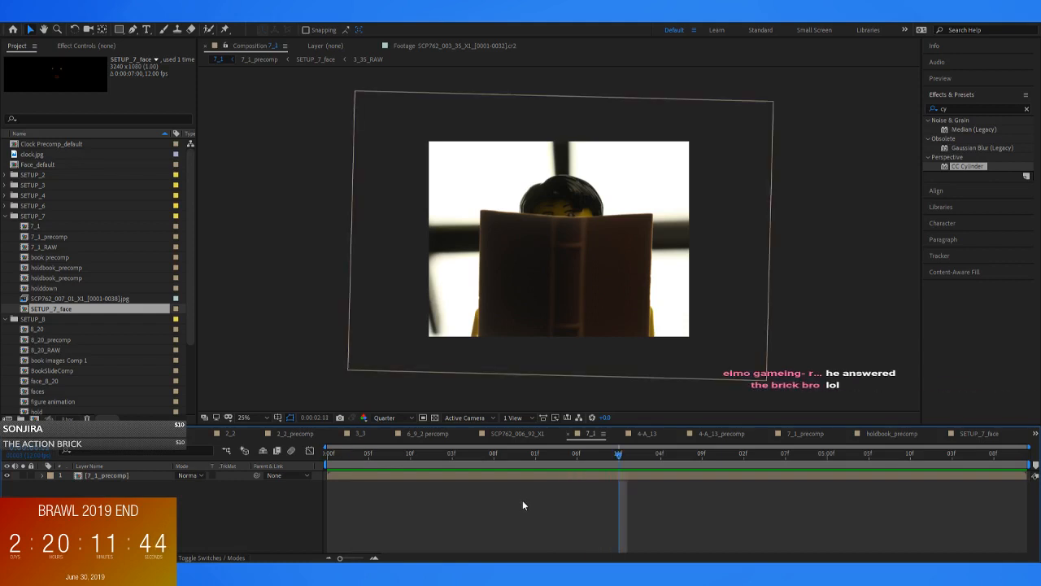
left_click_drag(422, 459, 391, 476)
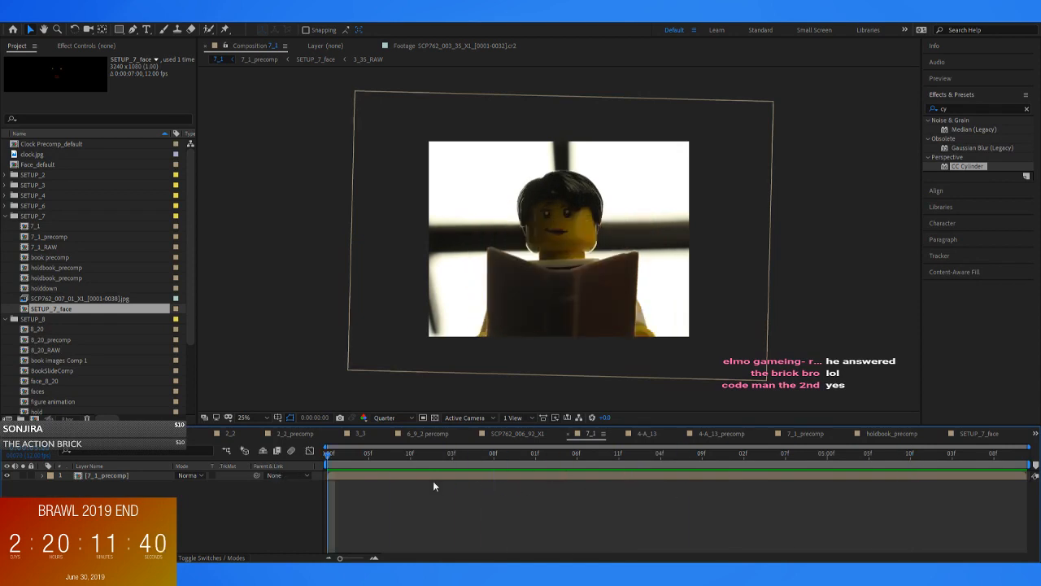
key("space")
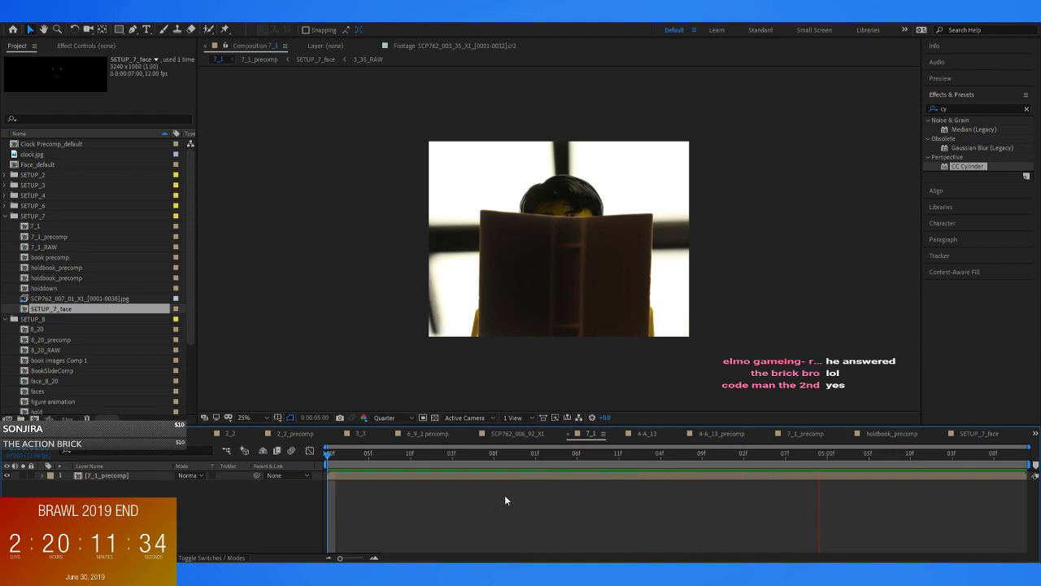
key("space")
left_click_drag(387, 455, 322, 464)
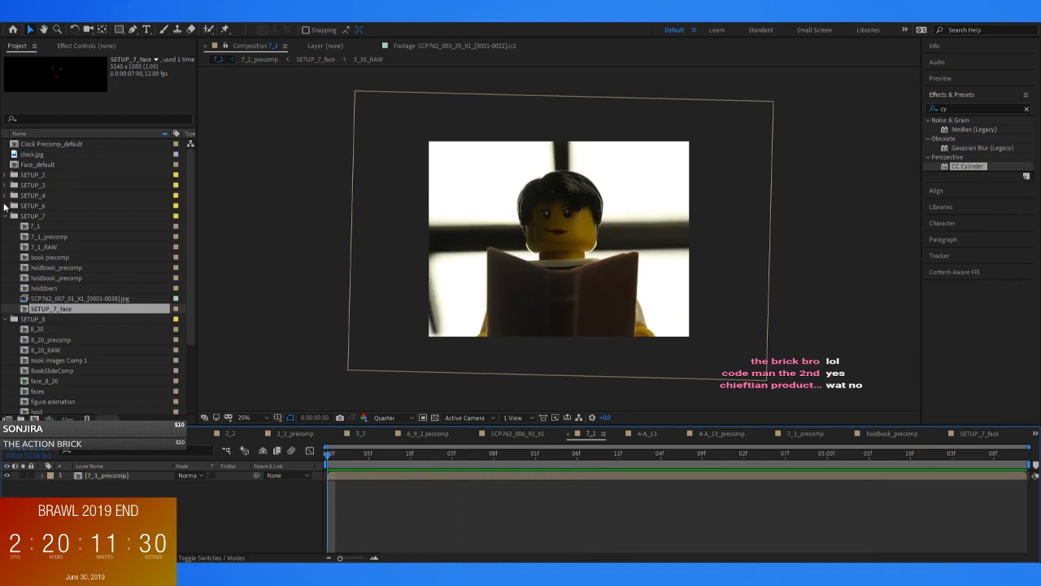
Collapse the SETUP_7 and SETUP_8 folders in the project and clear the selection
left_click(6, 216)
left_click(6, 227)
left_click(42, 328)
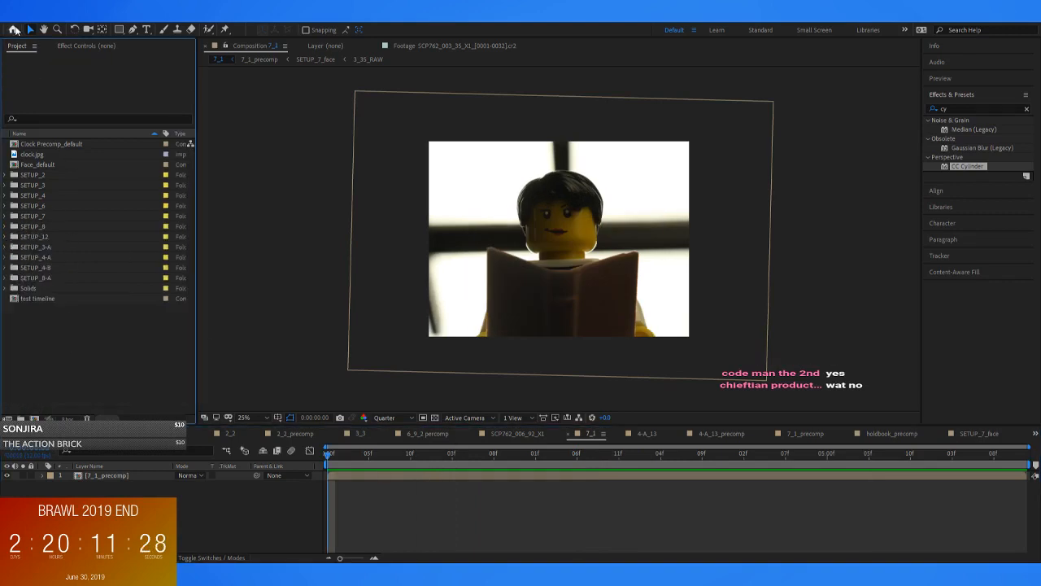
left_click(334, 173)
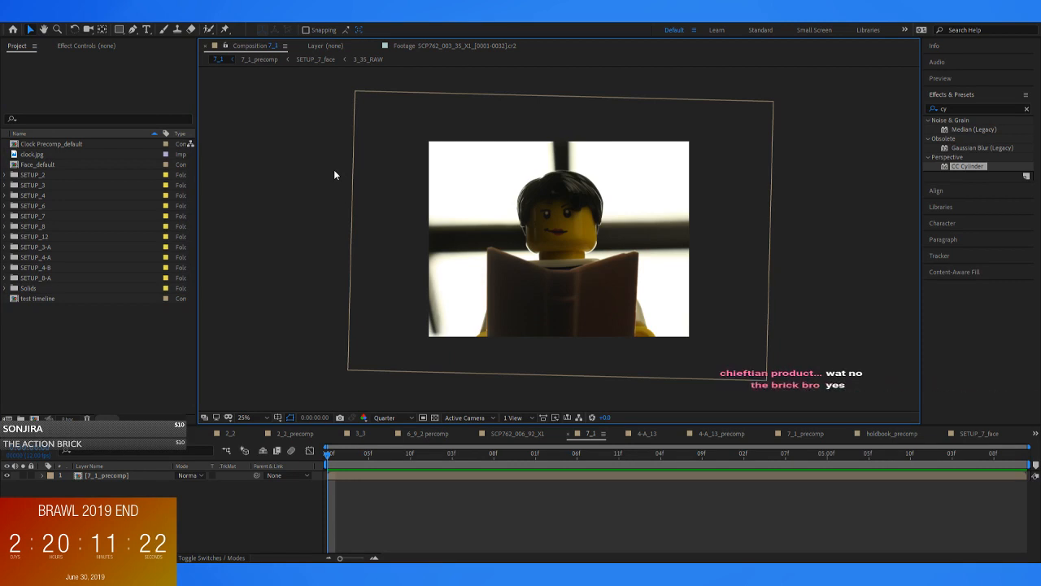
Open 7_1_precomp at its first frame and select the holdbook layer, viewing the whole frame at 12.5% magnification
double_click(349, 478)
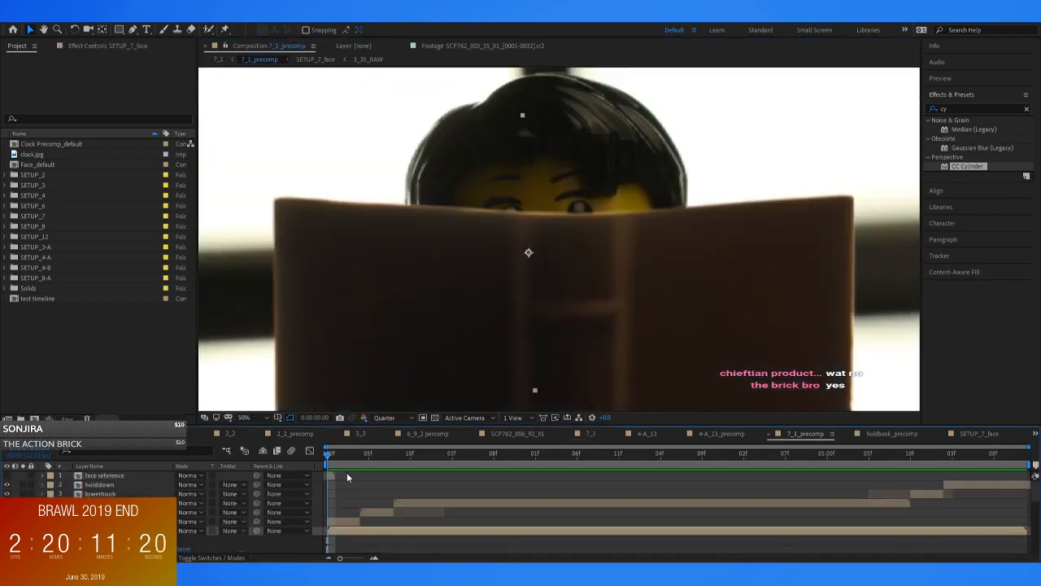
left_click(359, 481)
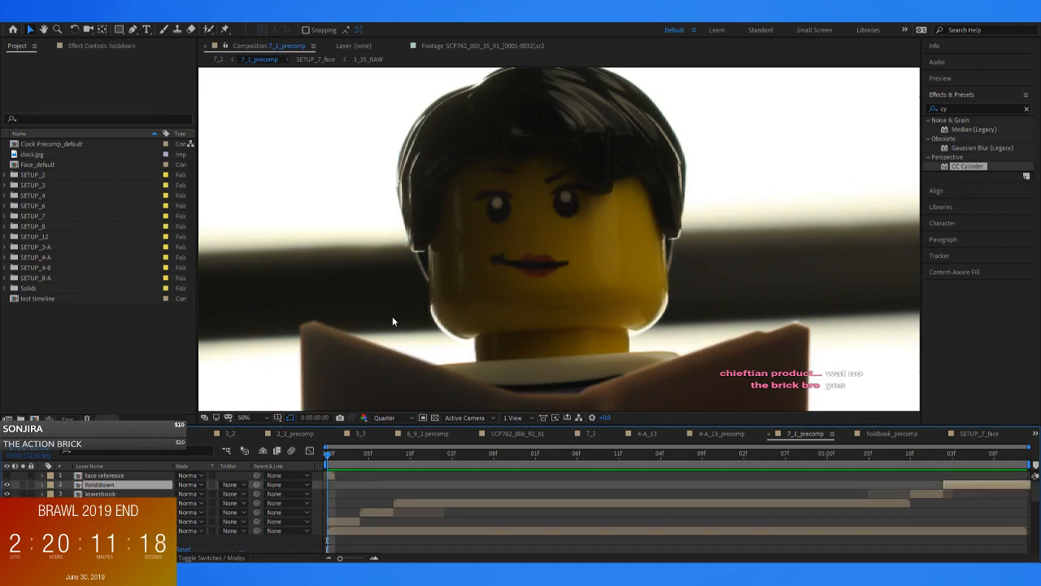
left_click(480, 194)
scroll(484, 195, "down", 3)
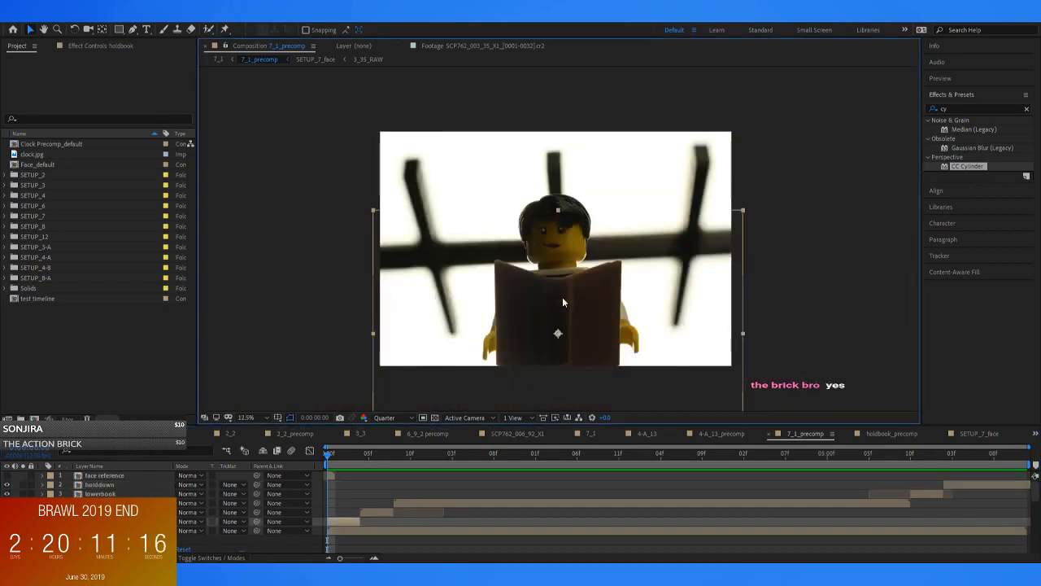
Create a magenta solid in 7_1_precomp and place it below the holdbook layer, directly above the bottom layer
left_click(287, 170)
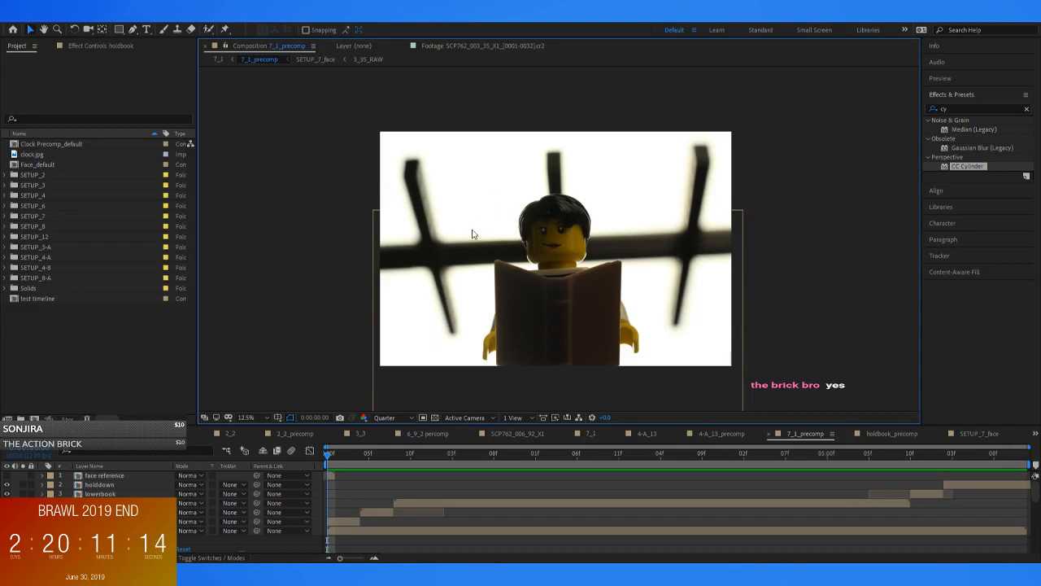
key("ctrl+s")
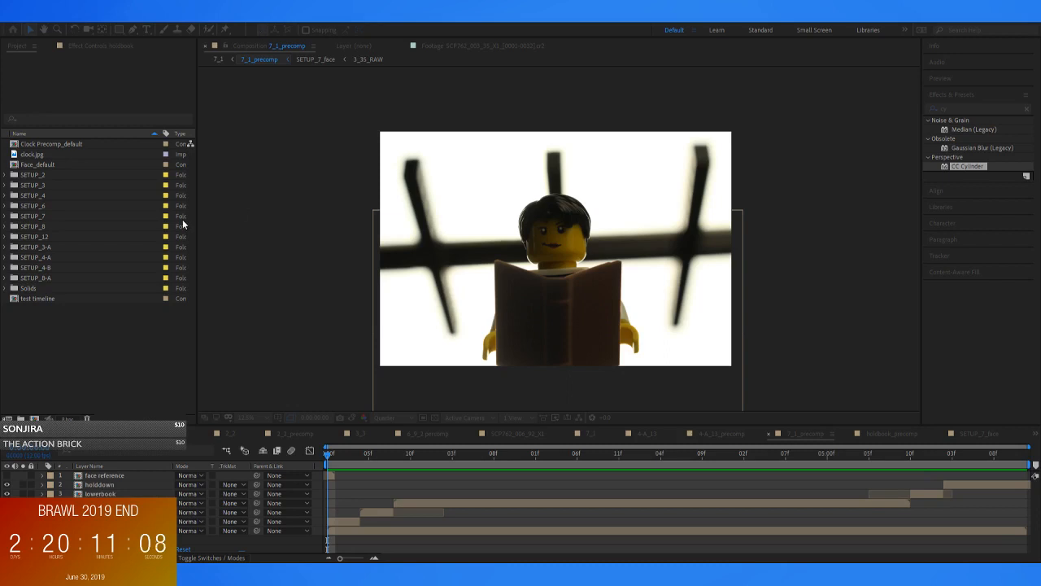
key("Return")
scroll(576, 220, "up", 1)
left_click_drag(598, 264, 583, 232)
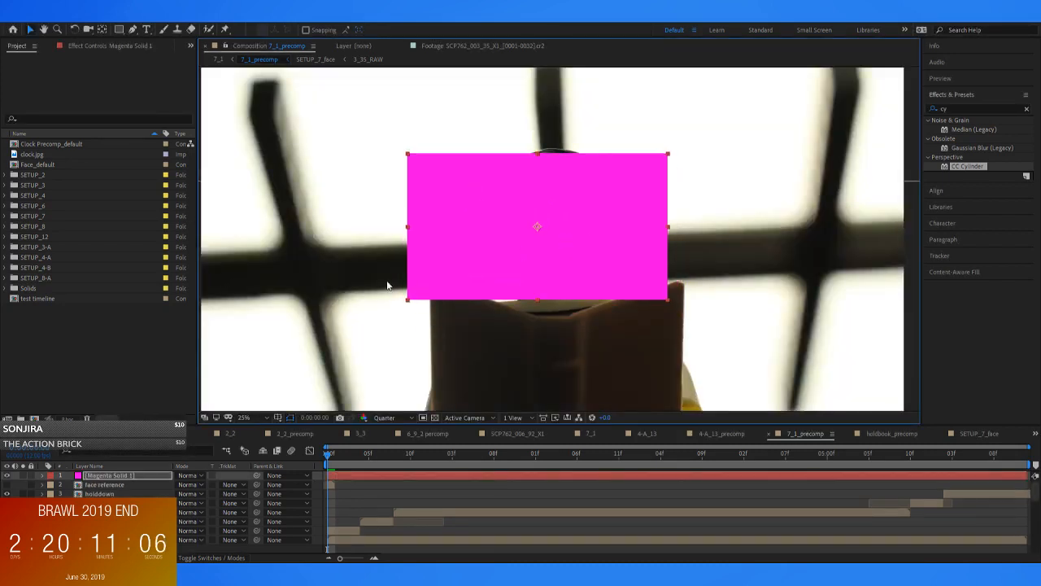
left_click_drag(125, 474, 122, 529)
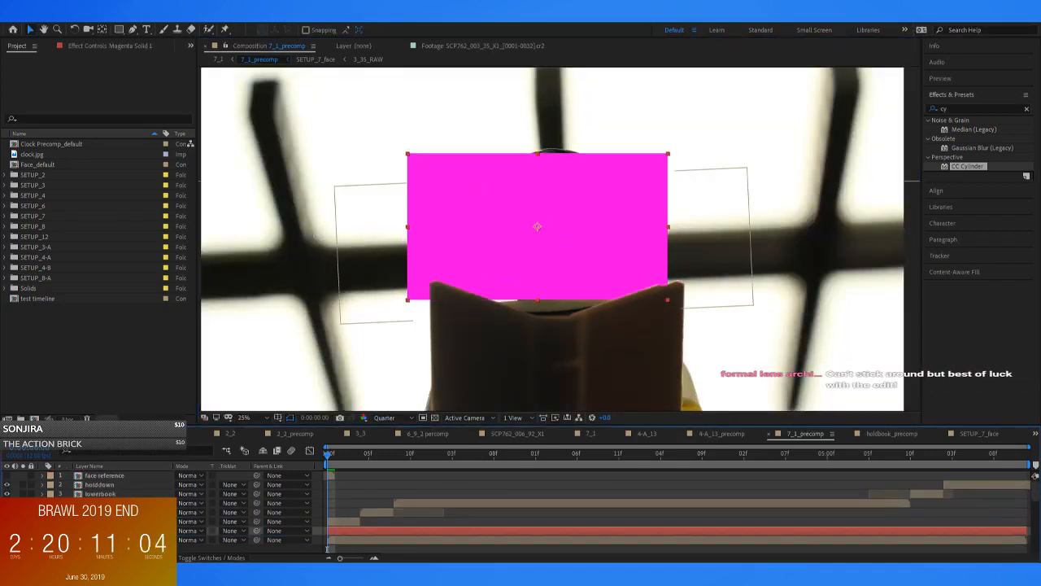
Draw a closed Pen mask on the magenta solid around the hair fringe hanging beside the eye at the first frame
scroll(456, 186, "up", 6)
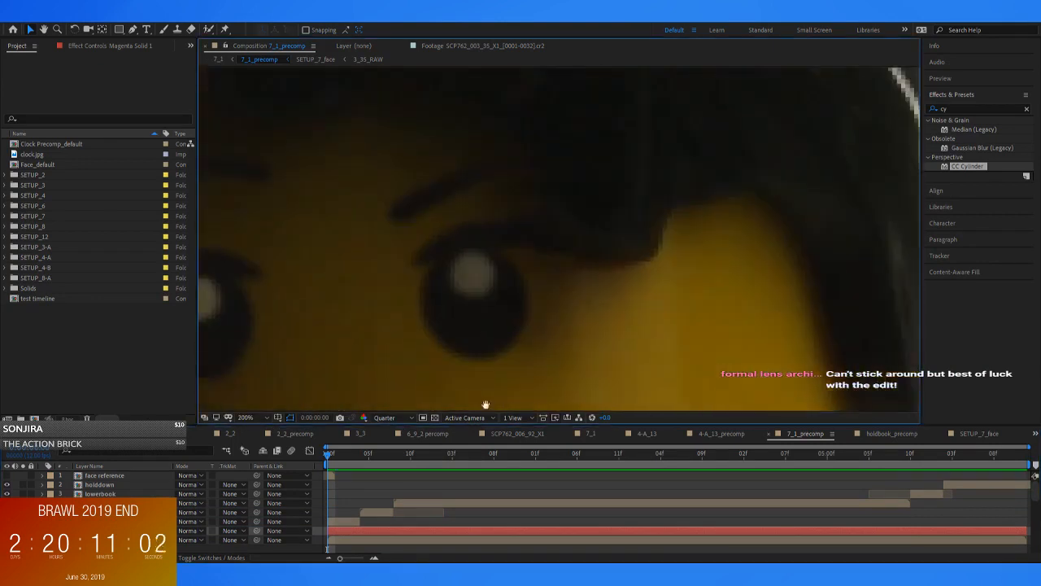
key("g")
left_click(467, 141)
left_click(484, 160)
left_click(511, 204)
left_click(534, 263)
left_click(573, 302)
left_click(643, 300)
left_click(657, 227)
left_click(572, 95)
left_click(484, 160)
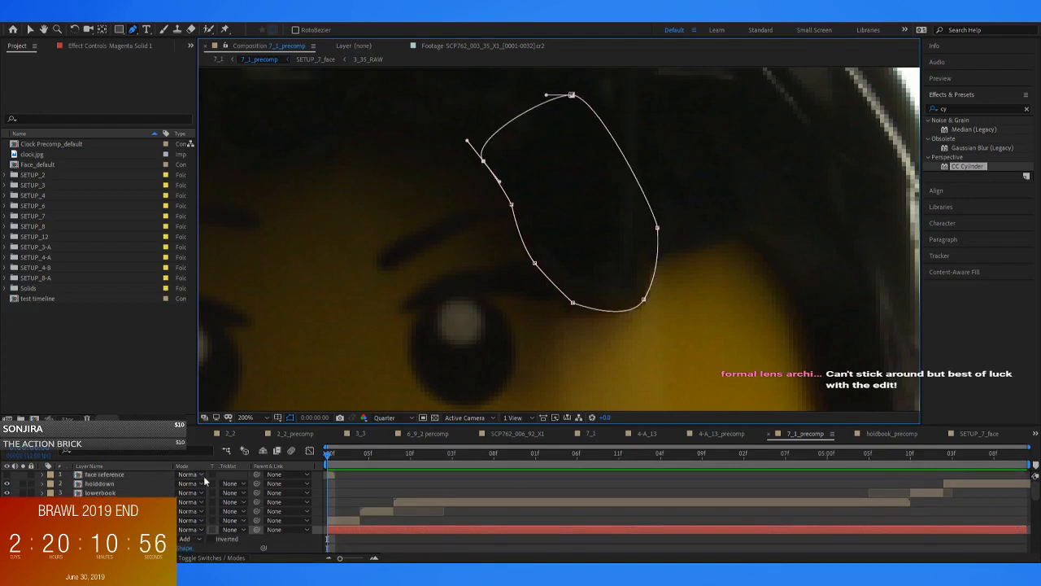
Start keyframing the solid's Mask Path at the first frame and shift the mask onto the fringe at 0:00:00:04
left_click(84, 549)
key("Page_Down")
key("Page_Down")
key("Page_Down")
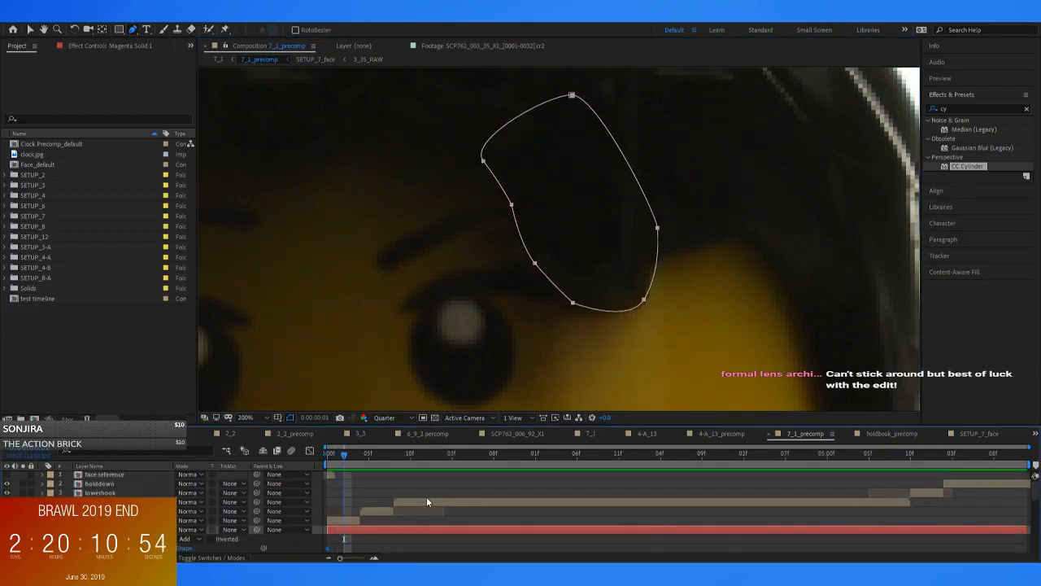
key("Page_Down")
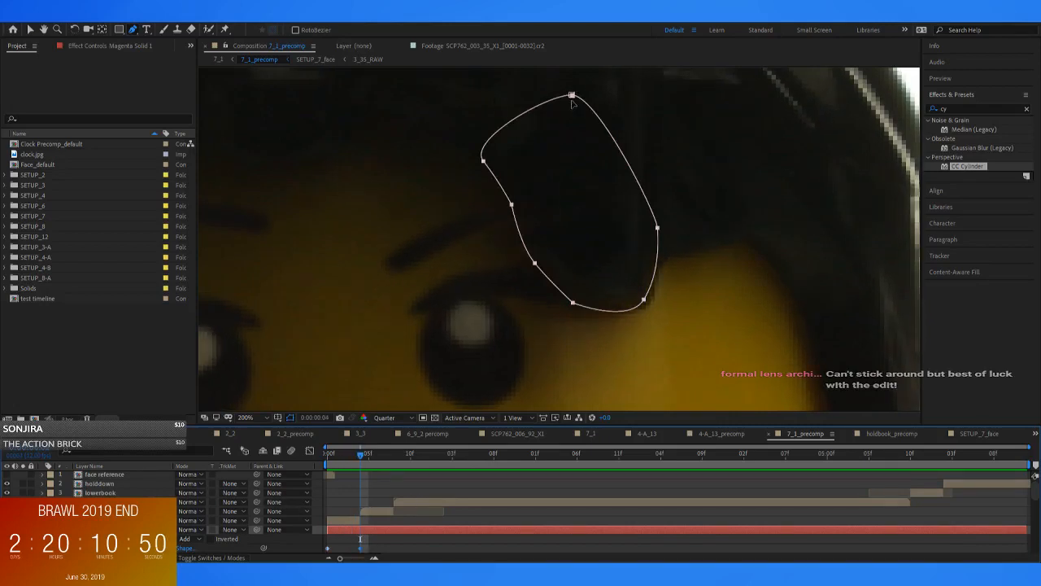
key("v")
double_click(572, 96)
left_click_drag(574, 118, 582, 122)
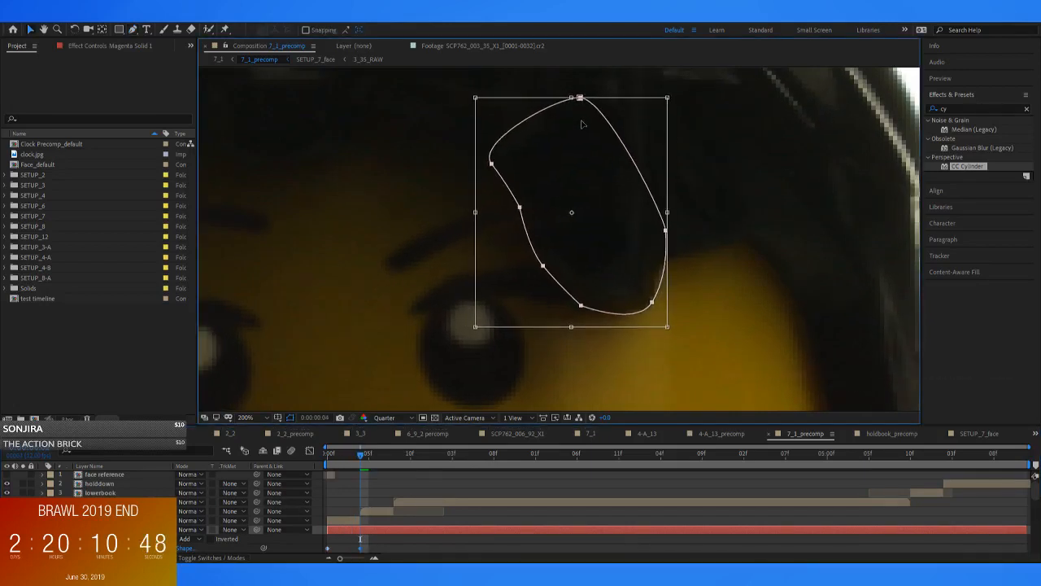
Reposition the whole mask frame by frame from 0:00:00:05 to 0:00:00:10 so it follows the hair fringe
key("Page_Down")
double_click(582, 99)
mouse_move(580, 118)
left_mouse_down()
mouse_move(580, 110)
mouse_move(585, 134)
left_mouse_up()
key("Page_Down")
double_click(582, 99)
key("Page_Down")
double_click(582, 99)
key("Page_Down")
double_click(582, 99)
key("Page_Down")
double_click(581, 102)
key("Page_Down")
double_click(581, 106)
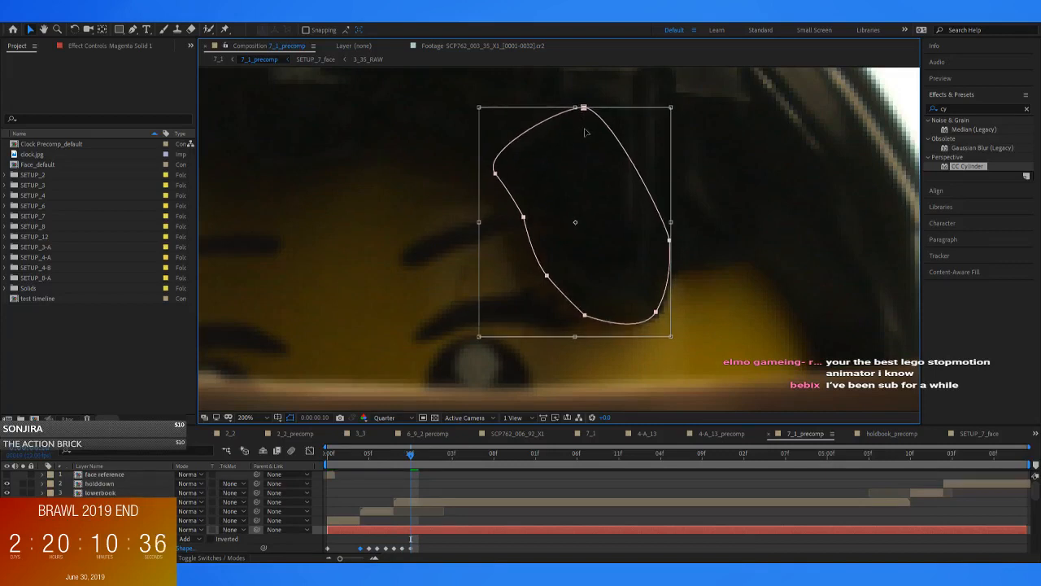
Paste the copied Mask Path keyframe just before the head moves again, at 0:00:05:09
key("Page_Down")
Move the mask to follow the rising fringe at 0:00:05:10, 0:00:05:11 and 0:00:06:00
key("Page_Down")
key("Page_Down")
key("Page_Down")
key("Page_Down")
key("Page_Down")
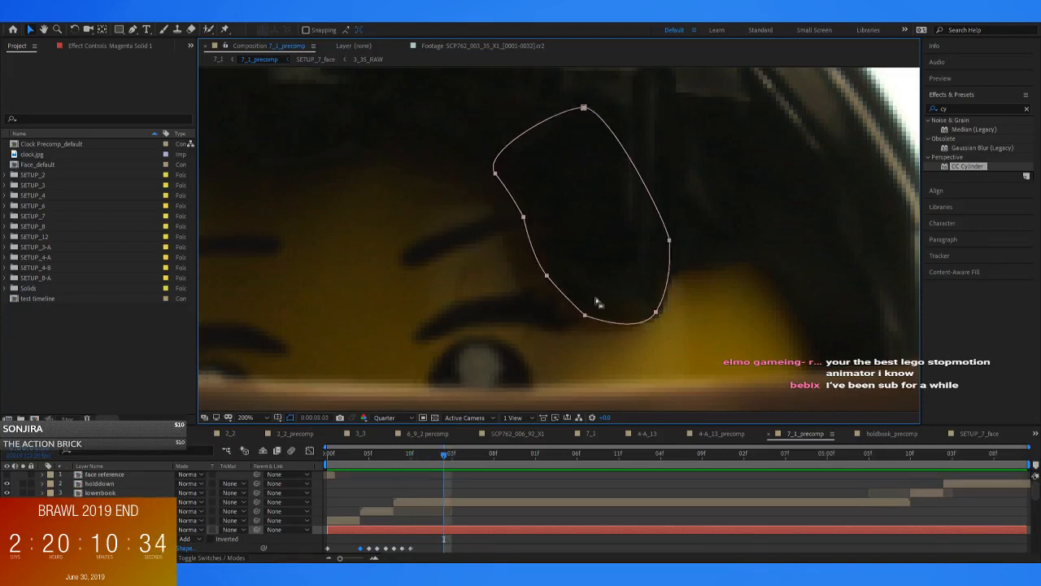
left_click_drag(459, 453, 901, 464)
key("ctrl+v")
key("Page_Down")
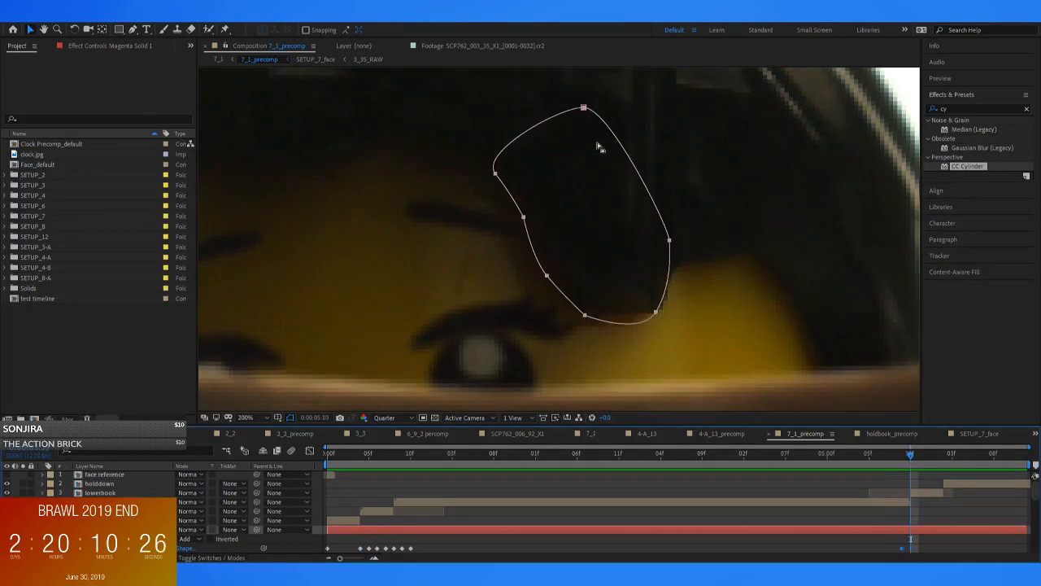
double_click(584, 109)
left_click_drag(590, 172, 595, 150)
key("Return")
key("Page_Down")
double_click(587, 105)
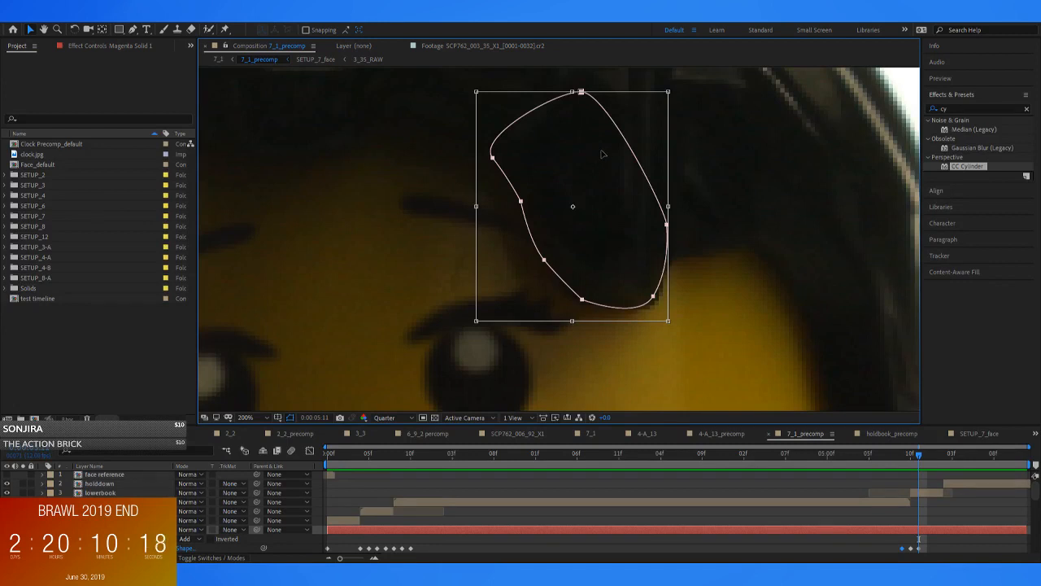
key("Page_Up")
key("Page_Down")
key("Page_Down")
double_click(580, 96)
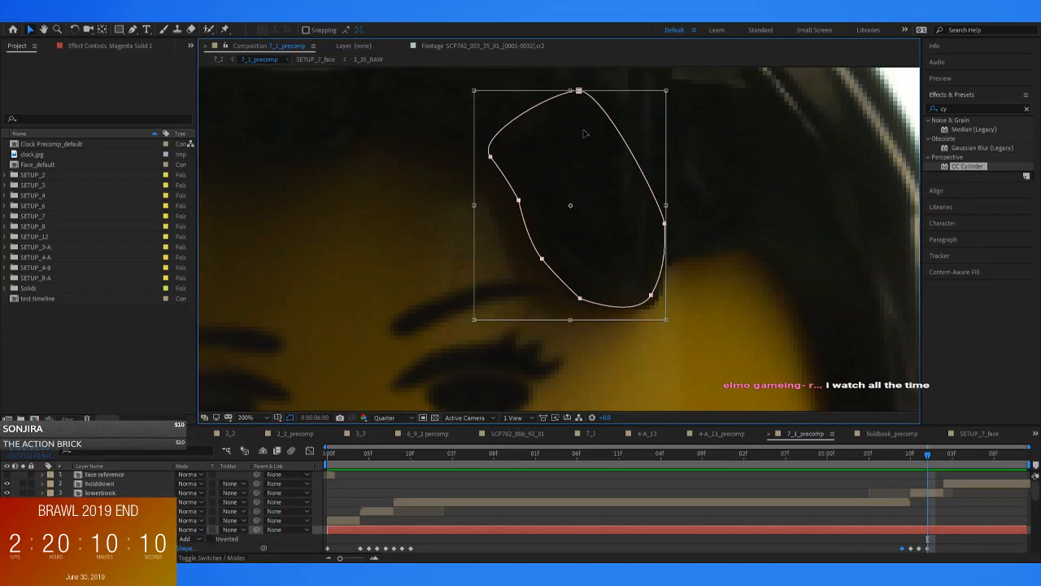
Compare the neighbouring Mask Path keyframes and fine-tune the mask's position over the fringe at 0:00:06:00
key("j")
key("k")
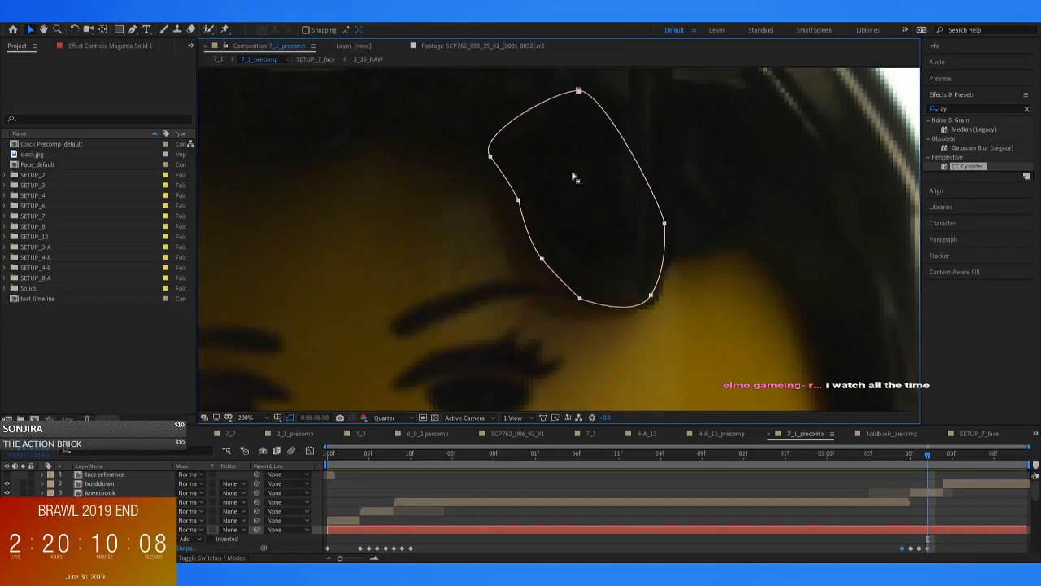
key("j")
key("k")
key("k")
key("ctrl+t")
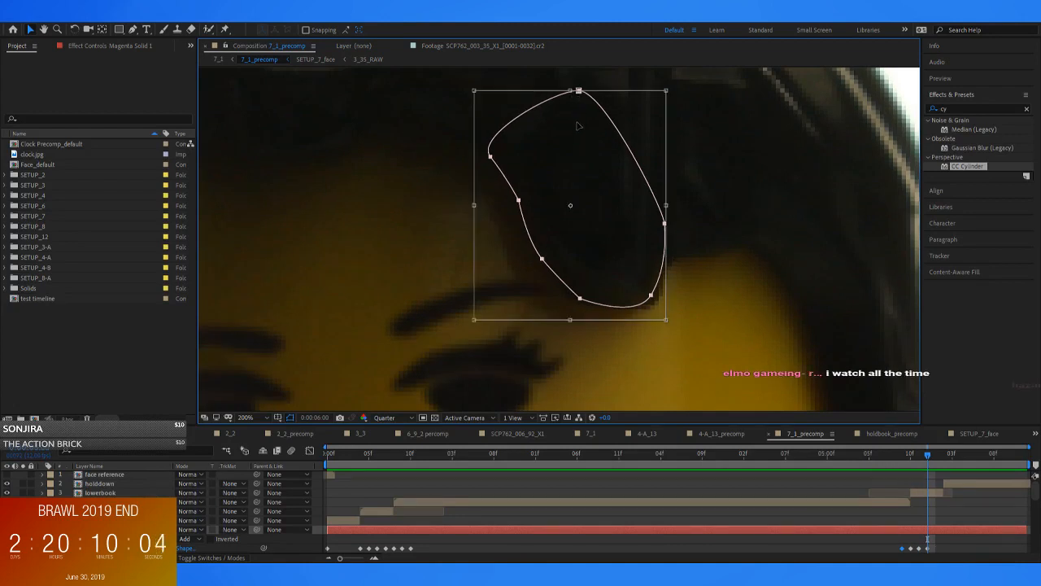
key("j")
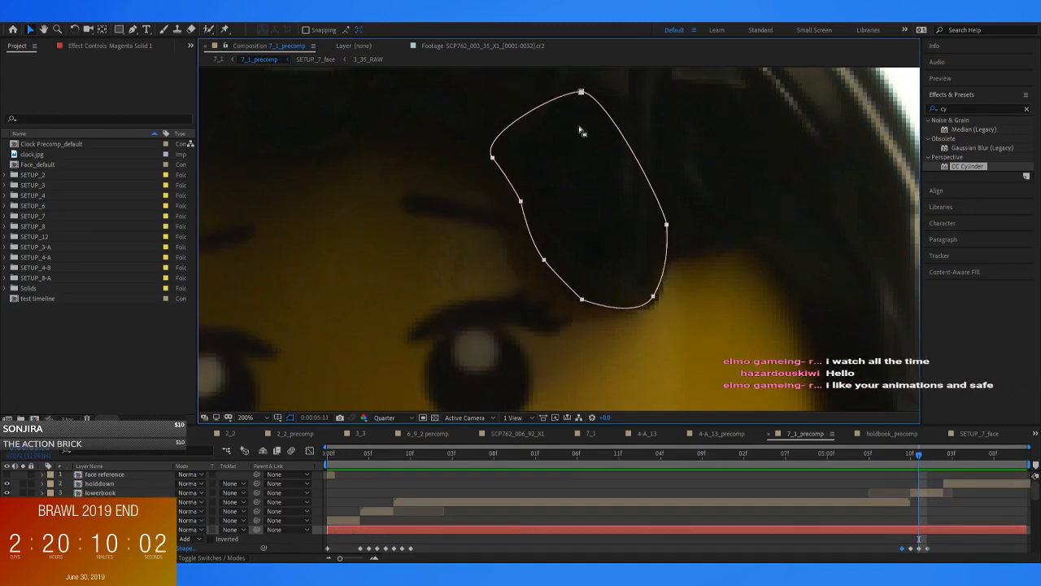
key("k")
key("j")
key("k")
key("ctrl+t")
key("j")
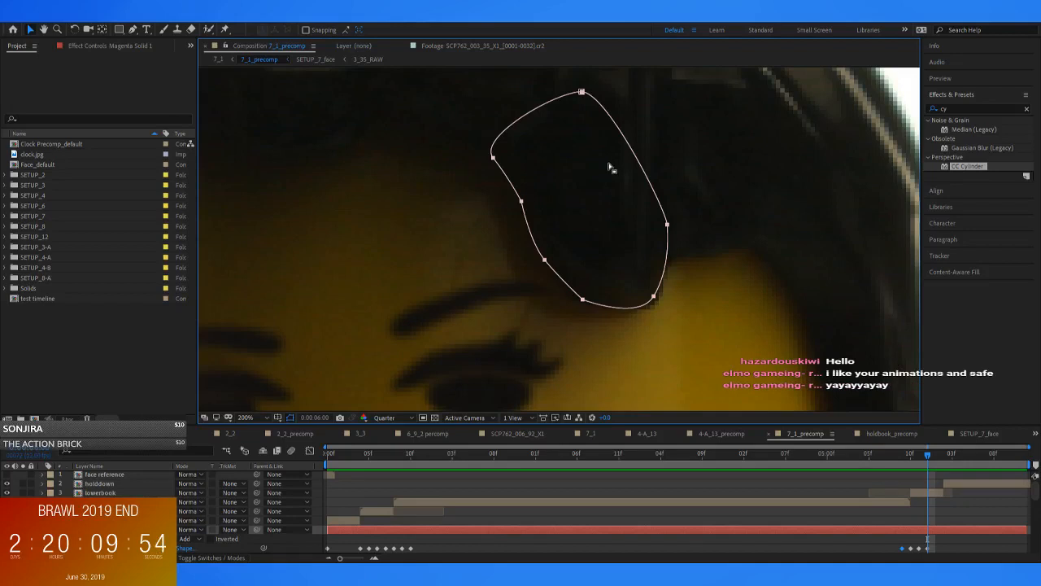
key("k")
key("j")
key("k")
key("j")
Nudge the mask onto the fringe at 0:00:06:01 and check its alignment on the following frames
key("Page_Down")
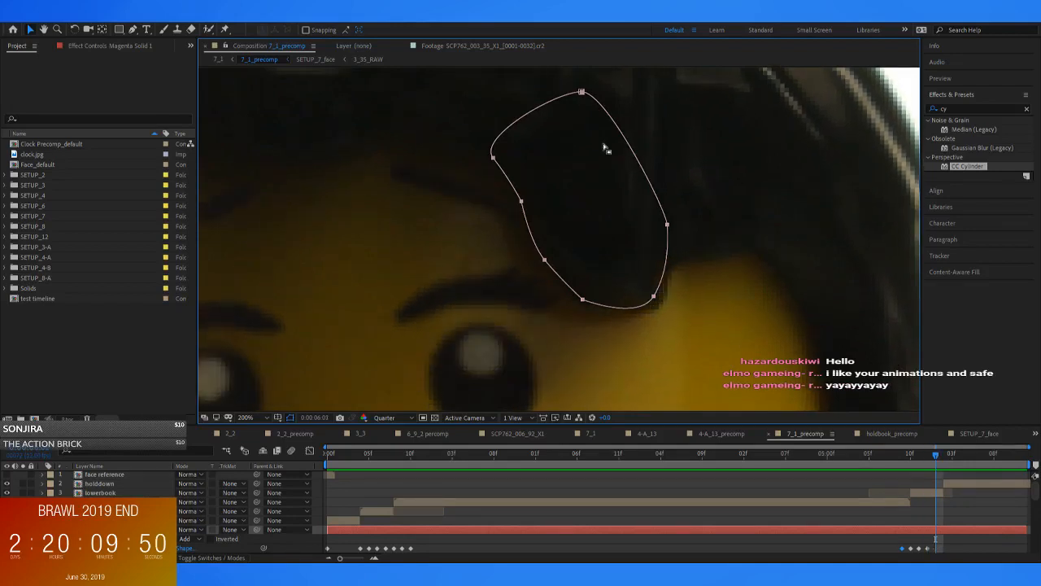
double_click(582, 93)
left_click_drag(583, 105, 588, 109)
key("Page_Down")
key("Page_Down")
key("Page_Down")
key("Page_Down")
key("Page_Down")
key("Page_Down")
key("Page_Down")
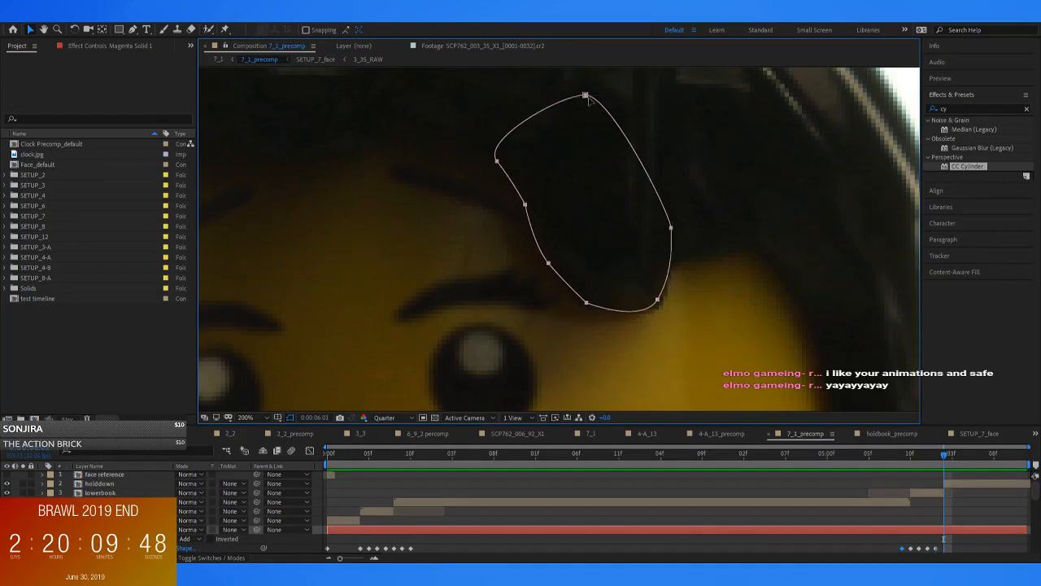
key("Page_Down")
key("Page_Down")
key("Page_Up")
key("Page_Up")
key("Page_Up")
key("Page_Up")
Set the layer directly beneath the magenta solid to use it as an inverted alpha matte
scroll(232, 500, "down", 1)
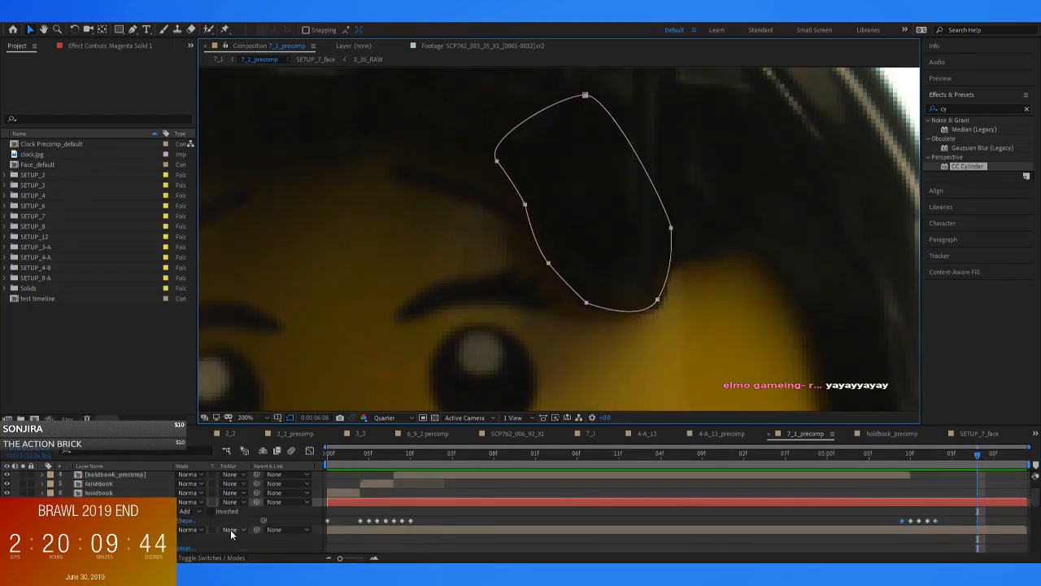
left_click(285, 501)
left_click(679, 461)
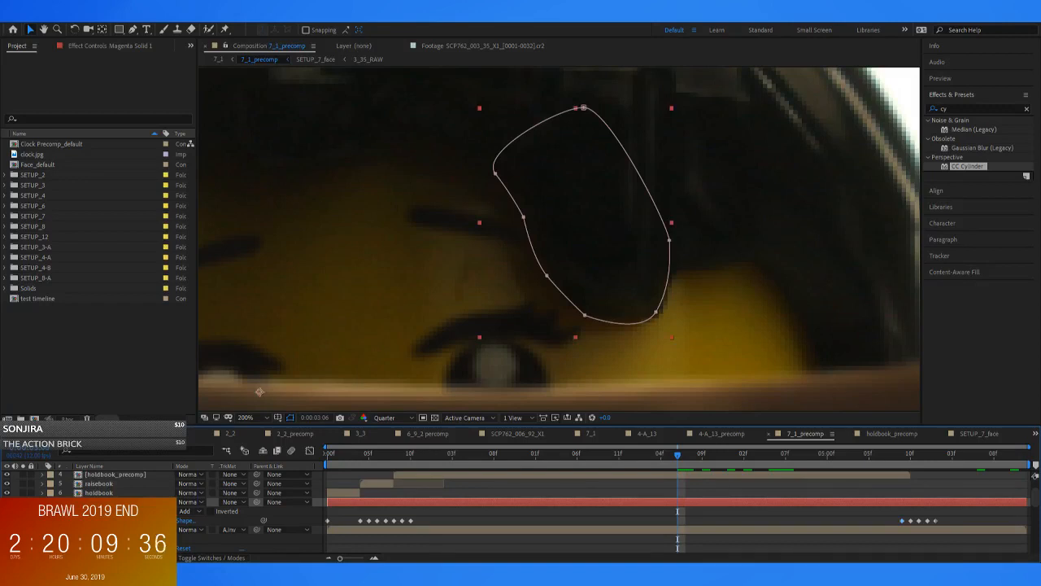
Set the feather of the magenta solid's mask to 20 pixels
key("f")
left_click(197, 520)
type("20")
key("Return")
left_click(709, 493)
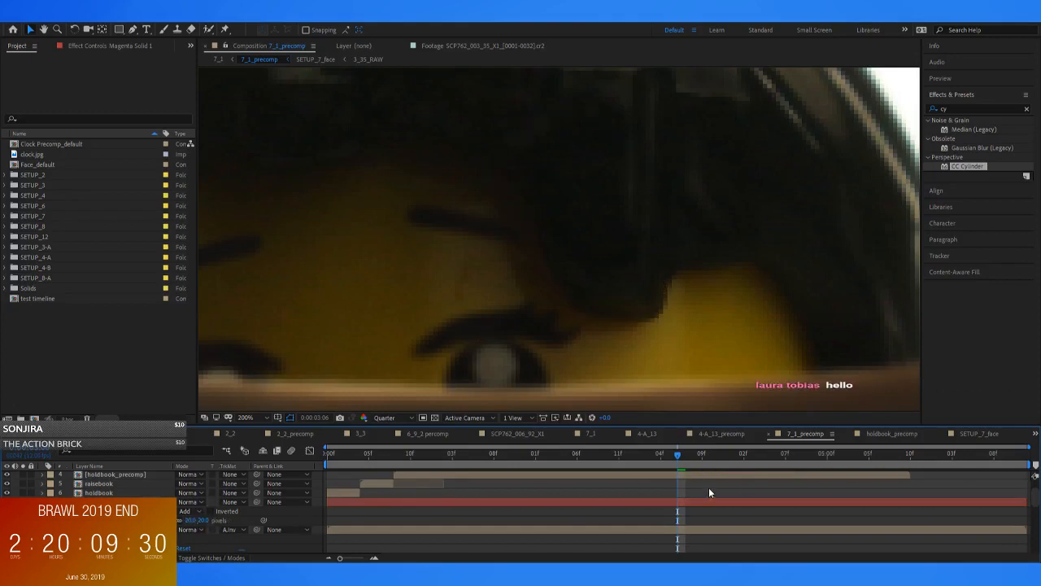
Inspect the masked fringe at several zoom levels and frames, toggling the bottom layer's visibility for comparison
left_click(694, 453)
scroll(575, 288, "down", 1)
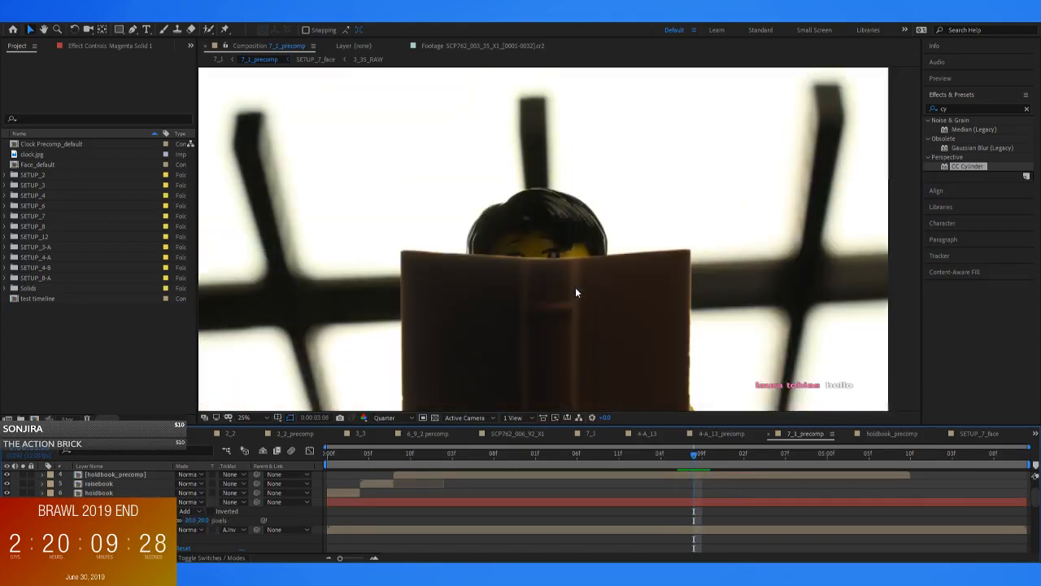
scroll(575, 287, "down", 2)
left_click(7, 530)
left_click(6, 530)
scroll(544, 302, "up", 2)
left_click_drag(657, 460, 613, 470)
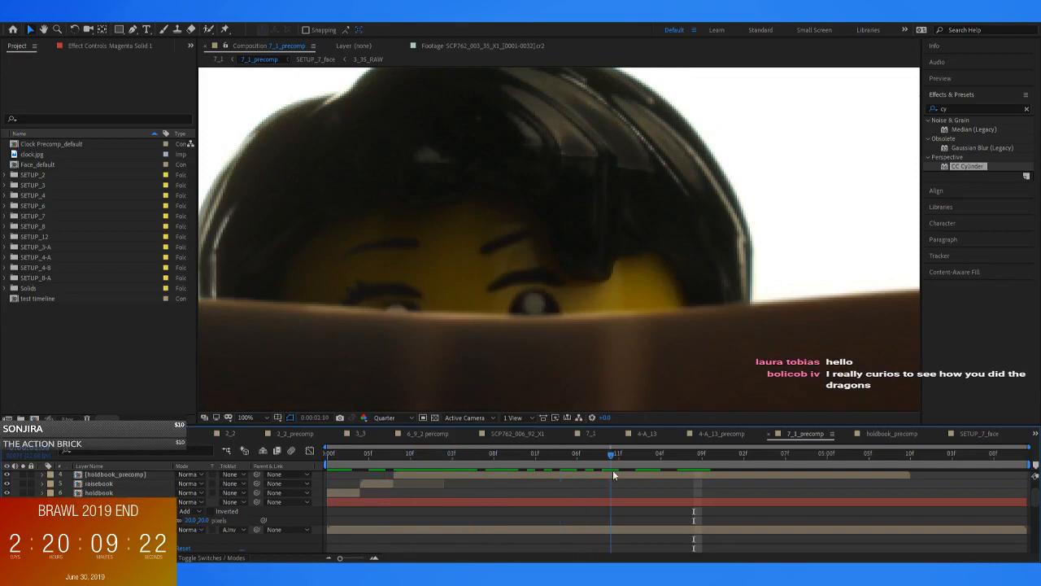
scroll(597, 273, "down", 3)
scroll(607, 342, "up", 3)
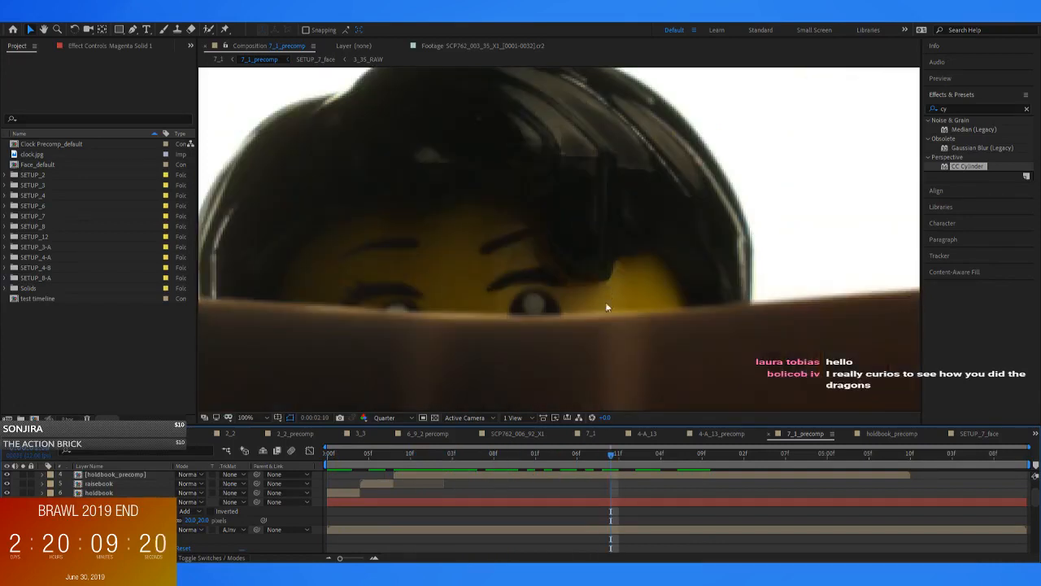
left_click_drag(617, 459, 553, 461)
Set the Mask Feather of the magenta solid to 50 pixels
left_click(485, 503)
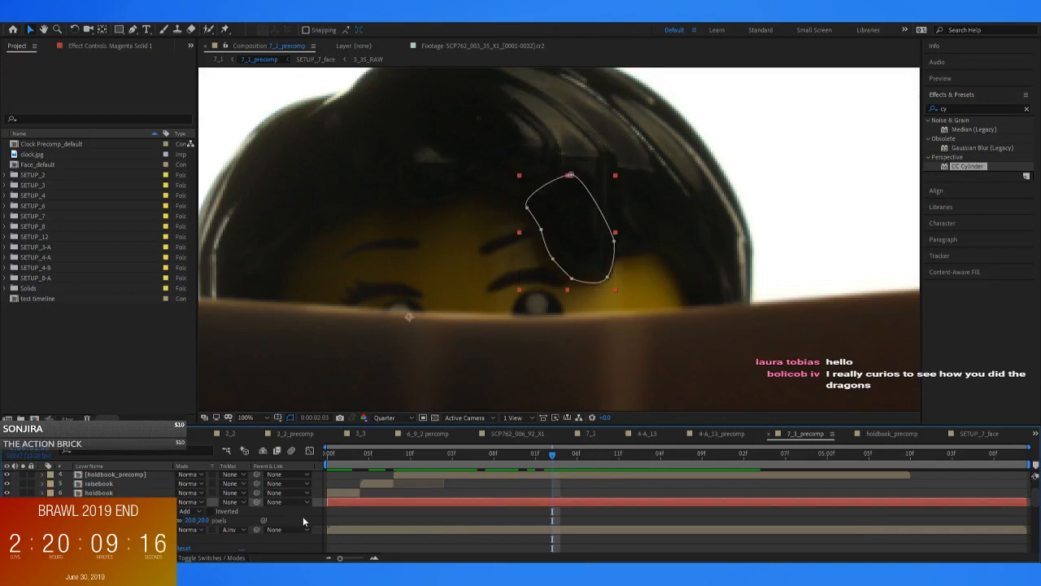
left_click(192, 521)
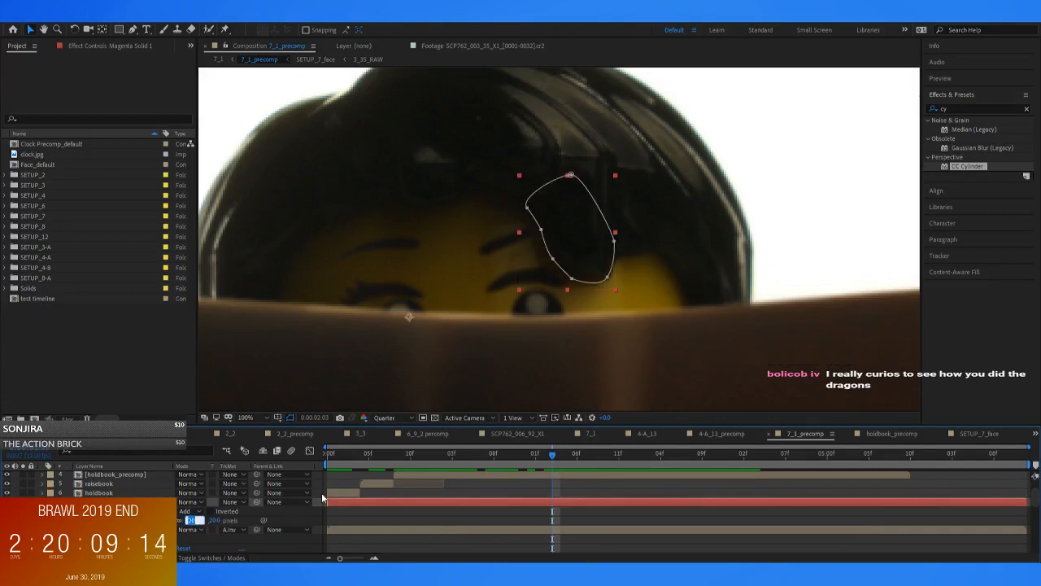
type("50")
key("Return")
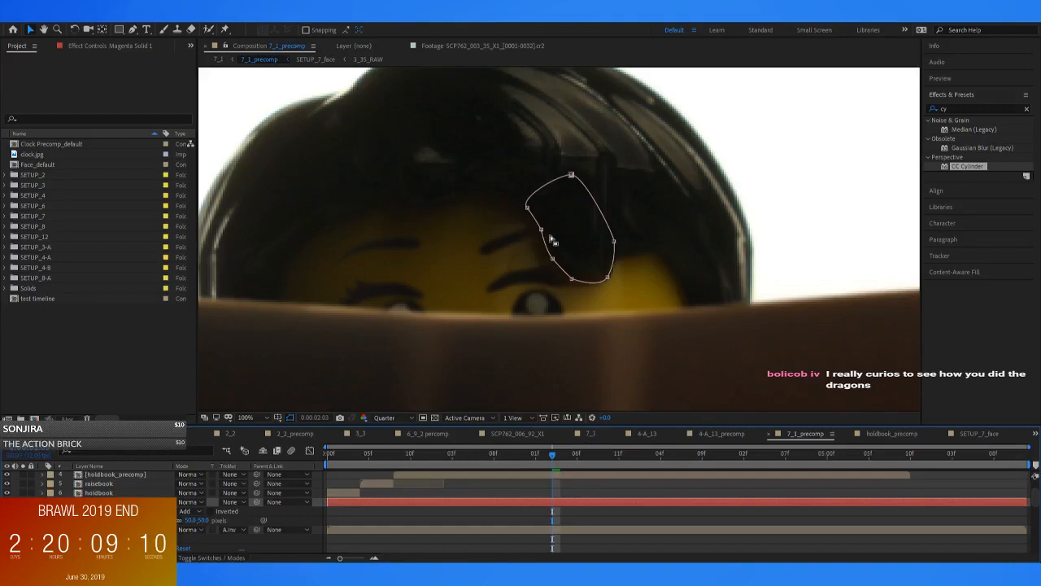
Preview 7_1_precomp from its first frame with the mask deselected, and return to the 7_1 composition
left_click_drag(545, 454, 285, 467)
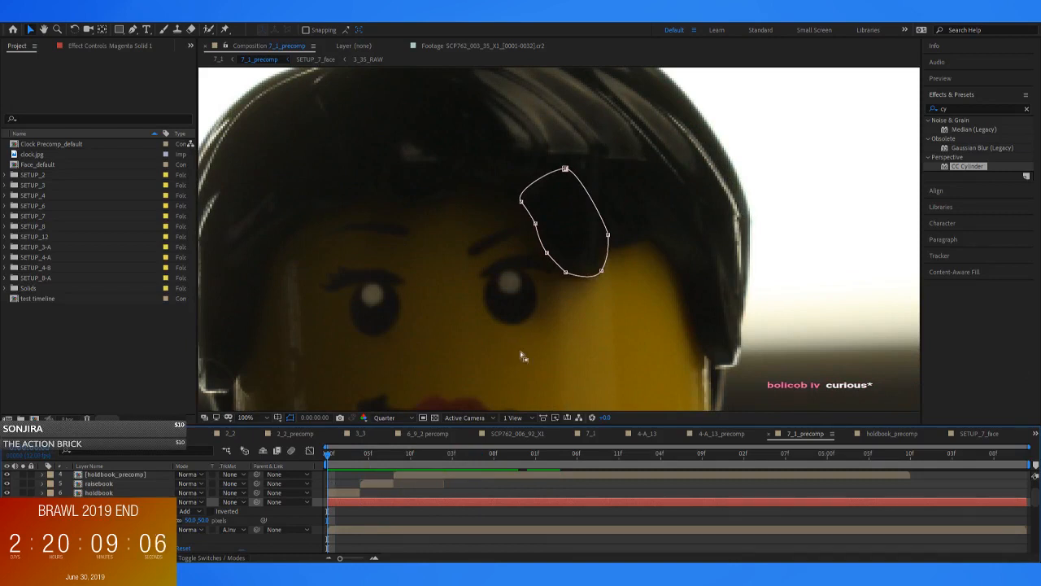
left_click(454, 521)
scroll(597, 337, "down", 4)
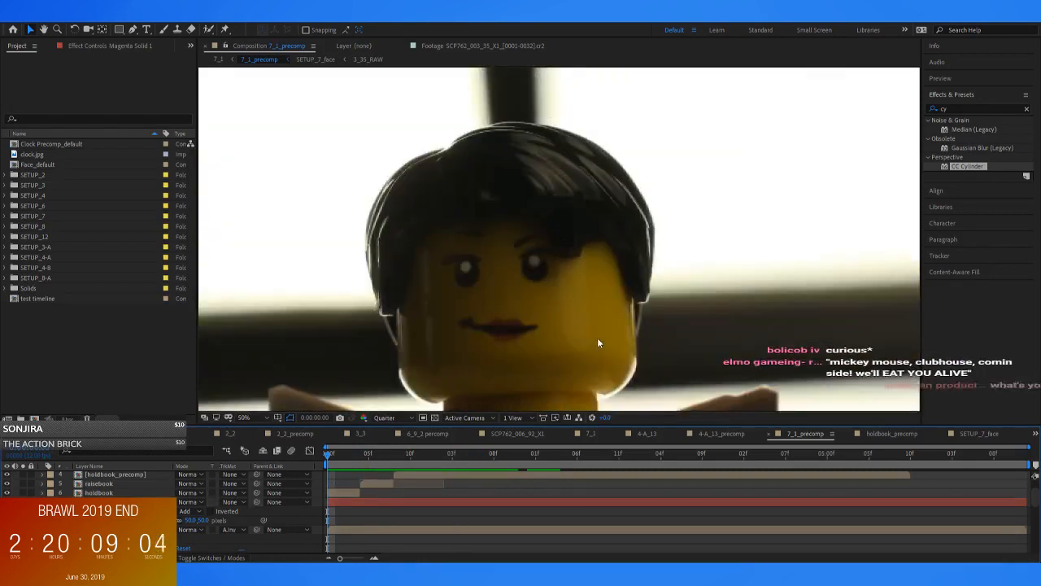
key("space")
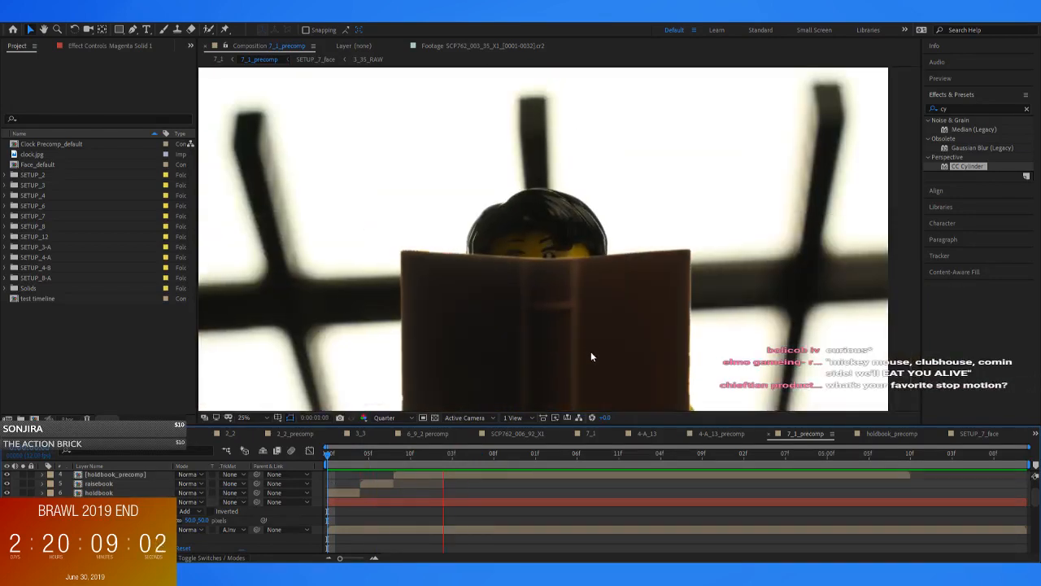
left_click(217, 60)
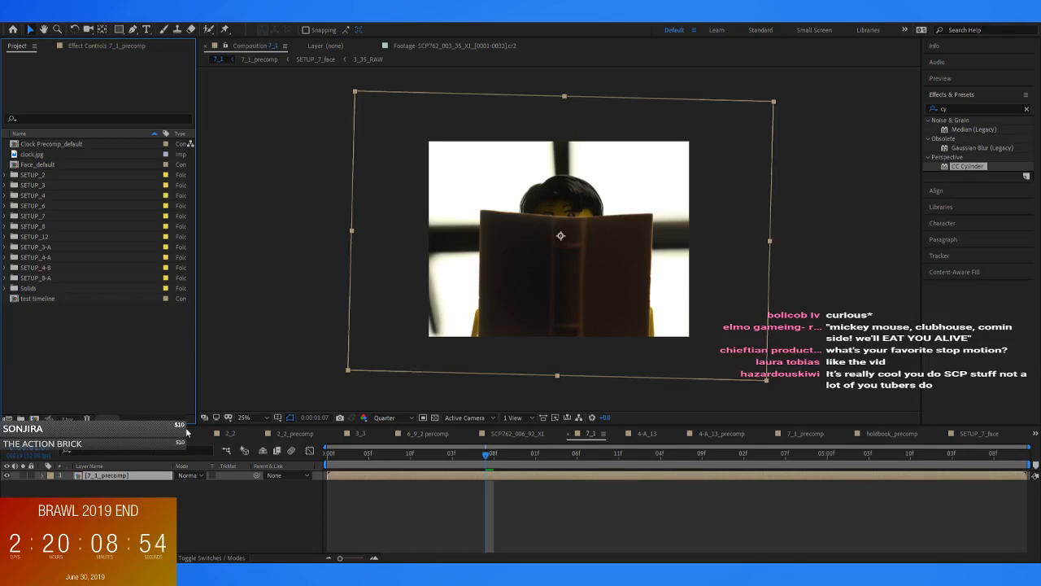
left_click(515, 494)
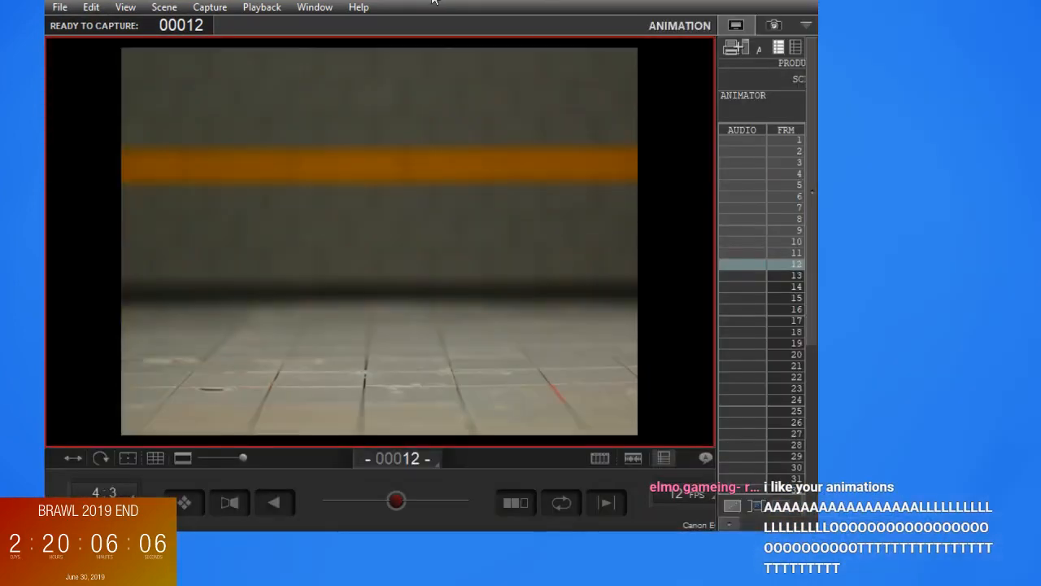
Switch to the Dragonframe capture window and maximize it
double_click(433, 1)
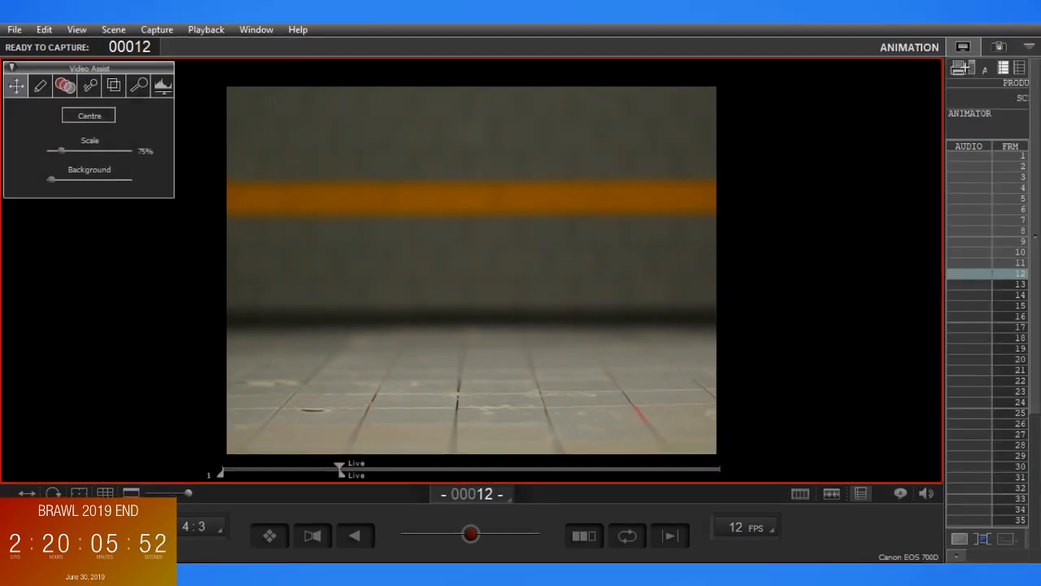
Take a test shot of the orange box with the current camera settings and view the whole frame
left_click_drag(402, 369, 405, 368)
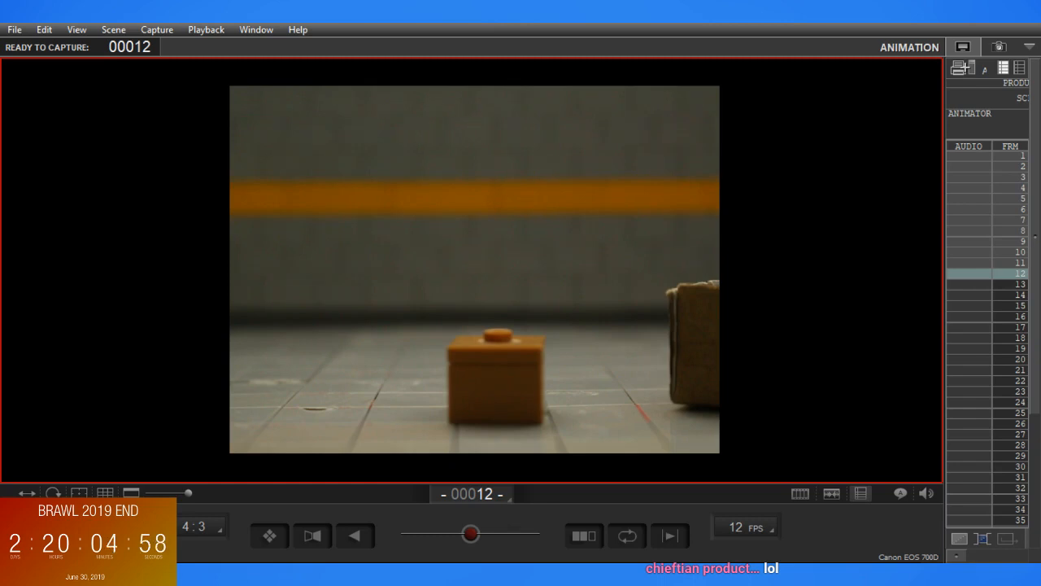
mouse_move(449, 367)
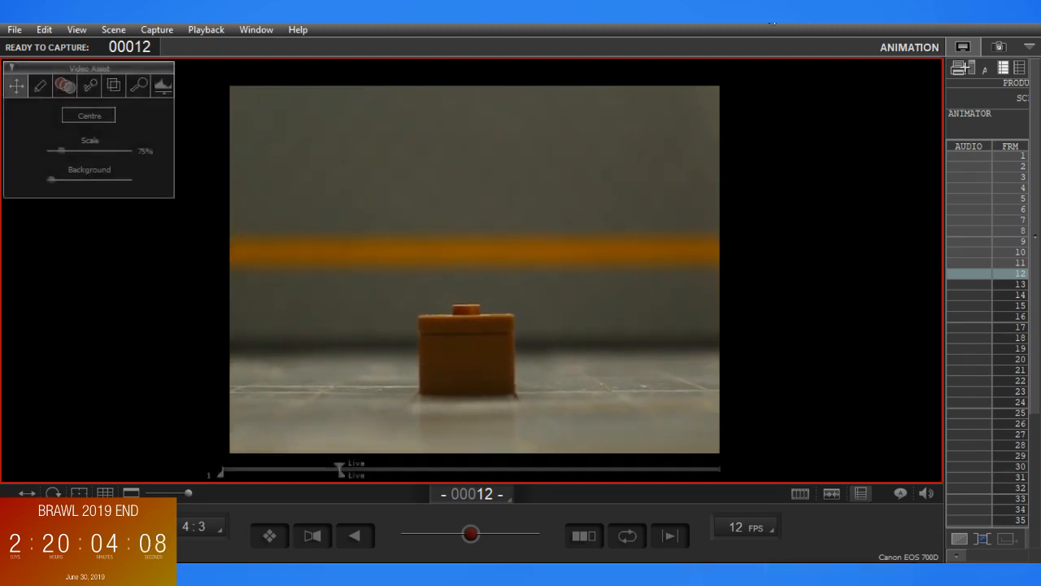
left_click(999, 46)
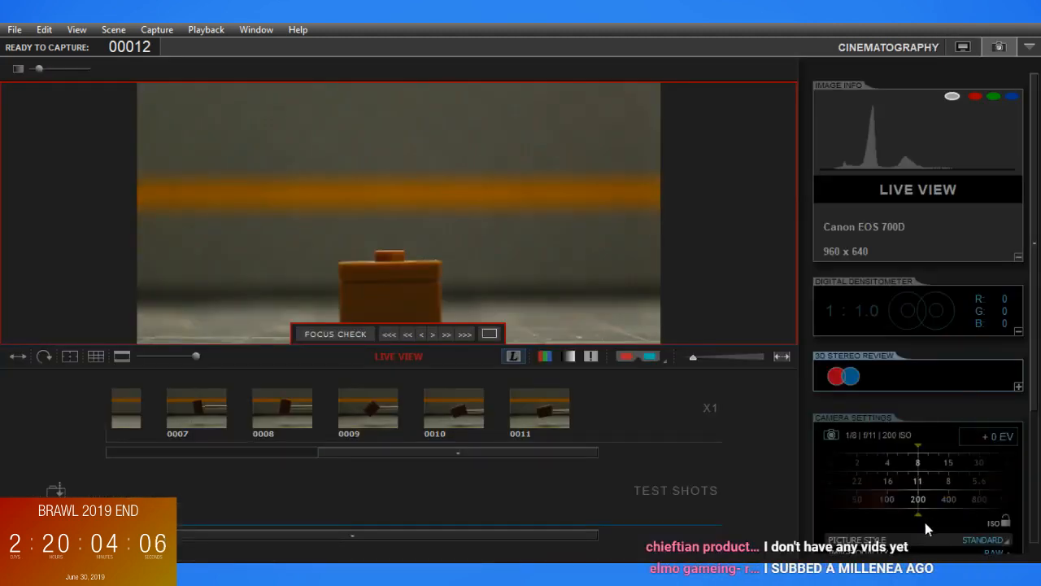
scroll(926, 523, "down", 1)
scroll(930, 470, "down", 1)
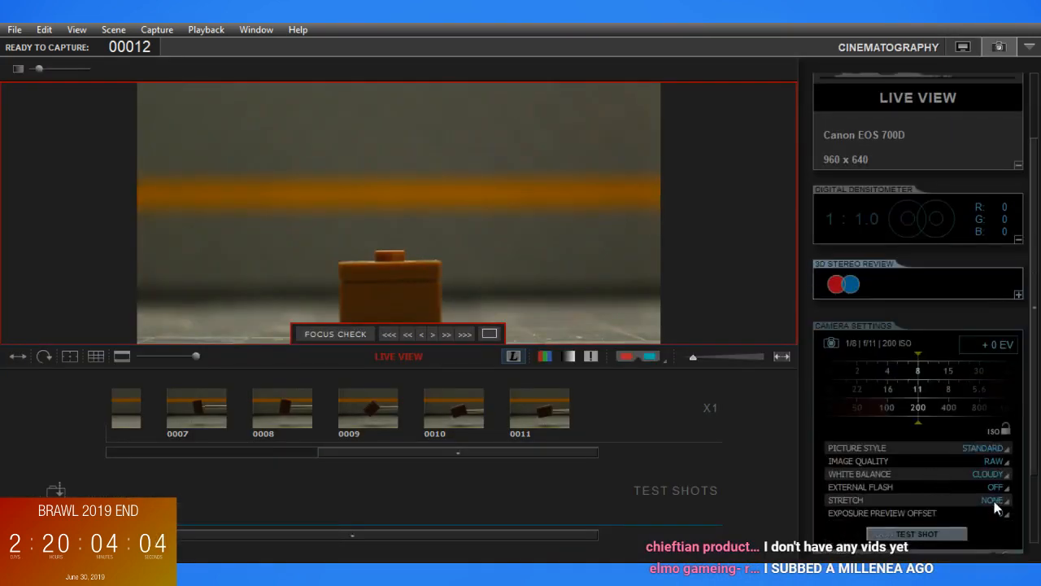
left_click(912, 535)
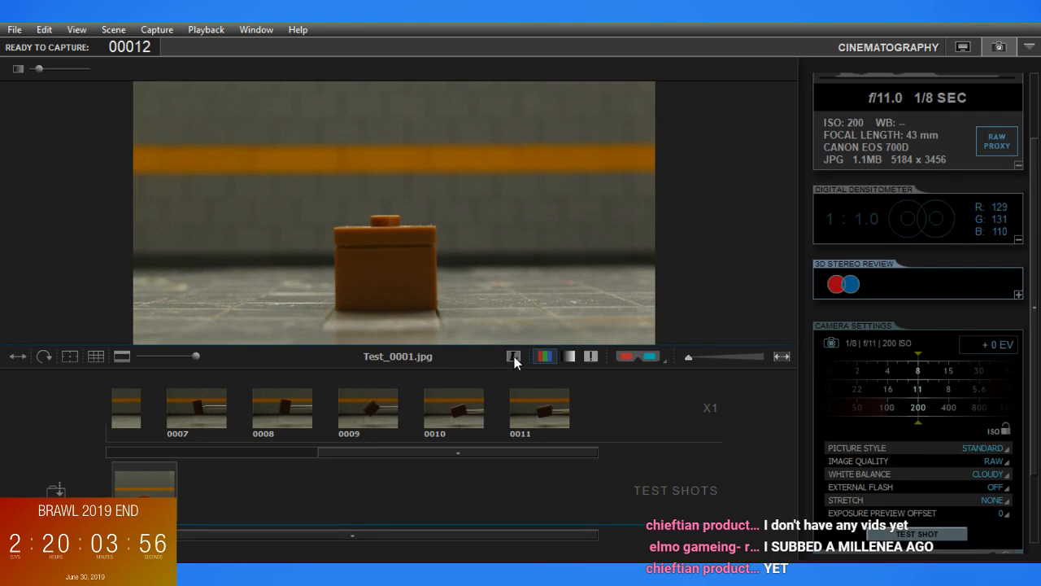
left_click_drag(689, 357, 683, 357)
mouse_move(475, 247)
left_mouse_down()
mouse_move(483, 294)
mouse_move(477, 244)
mouse_move(480, 295)
mouse_move(479, 266)
left_mouse_up()
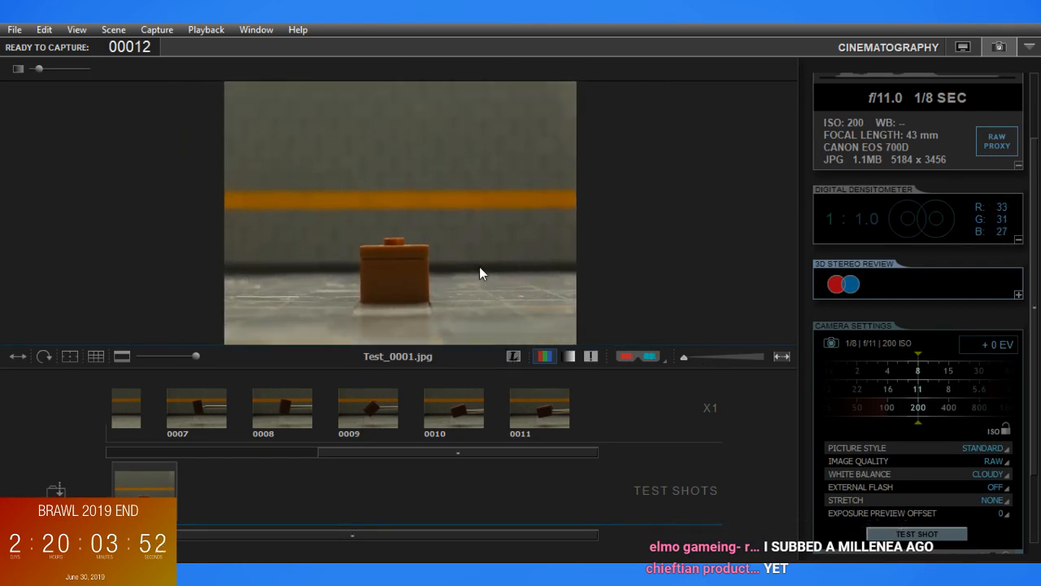
Set the camera to a 1/4 second shutter at f/16 and take another test shot
left_click_drag(885, 375, 917, 379)
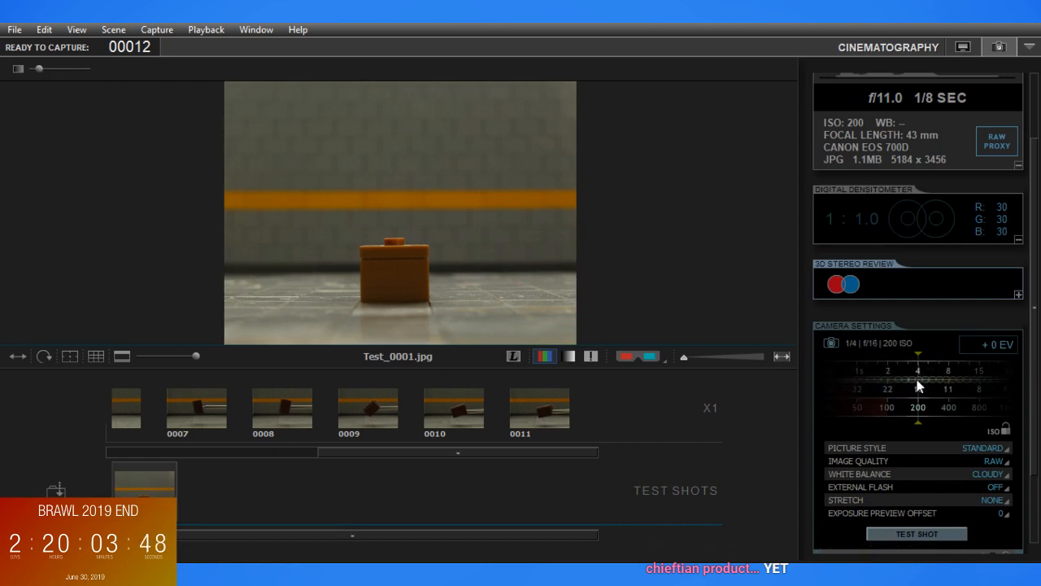
left_click(910, 531)
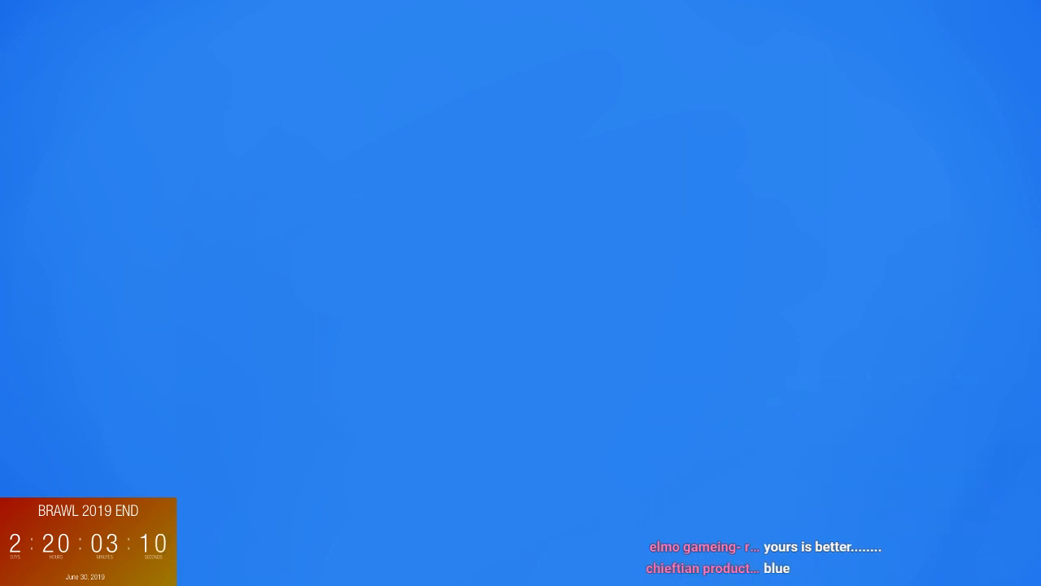
key("alt+Tab")
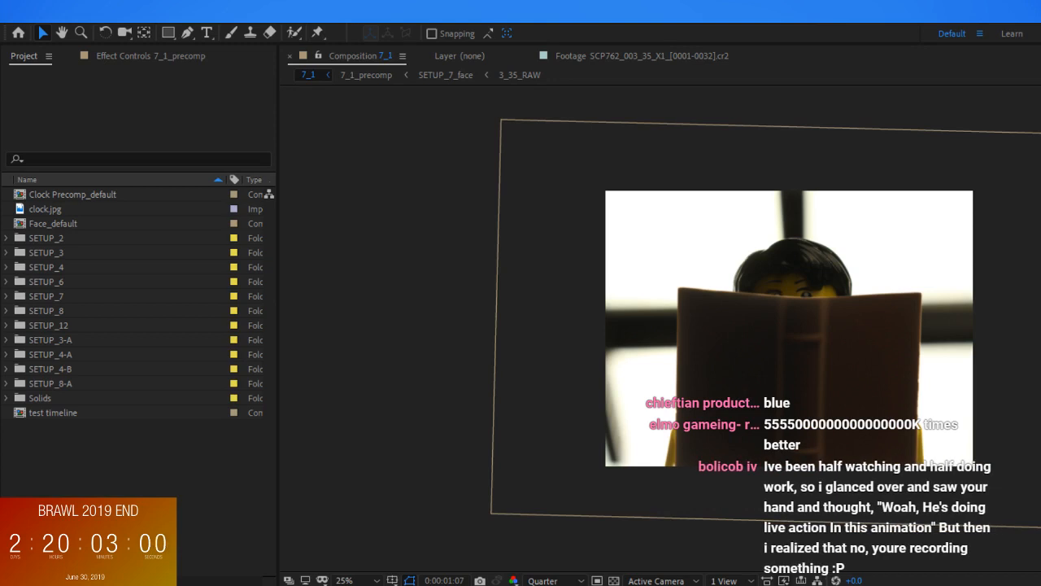
key("alt+Tab")
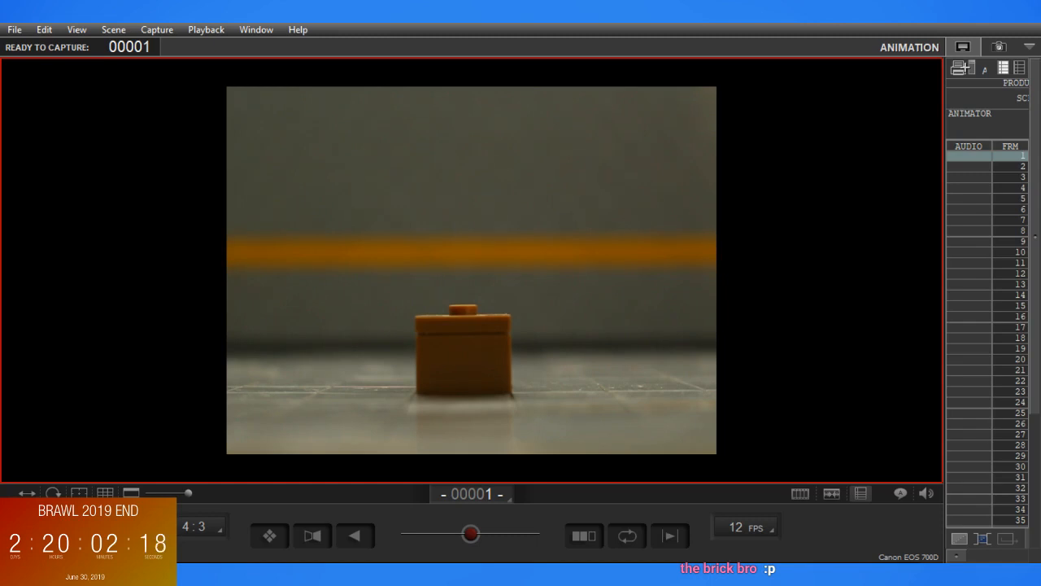
Take a test shot in the new take with the cardboard box beside the orange box, and inspect the full frame
left_click_drag(621, 329, 627, 320)
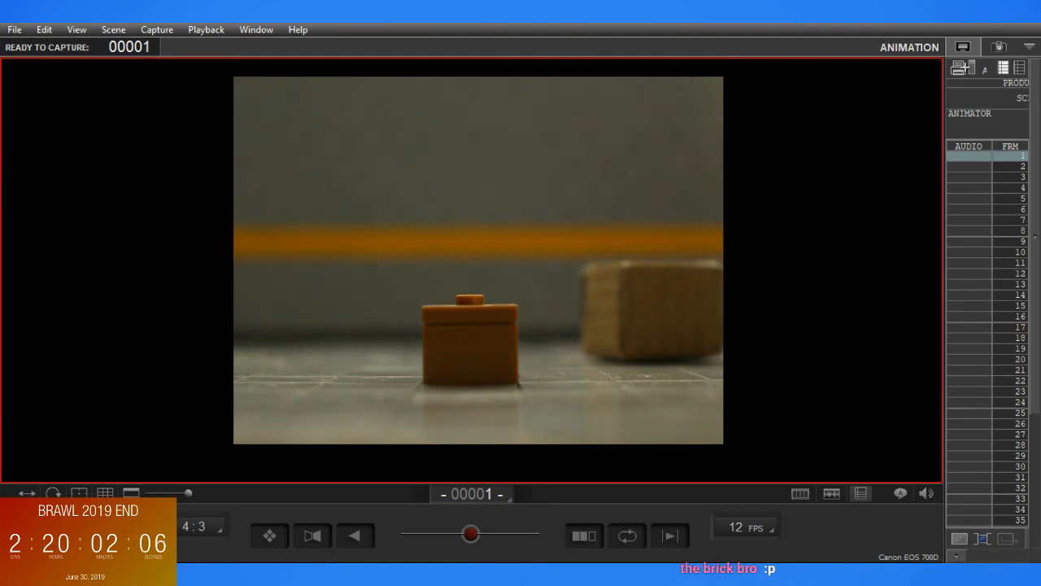
left_click(999, 46)
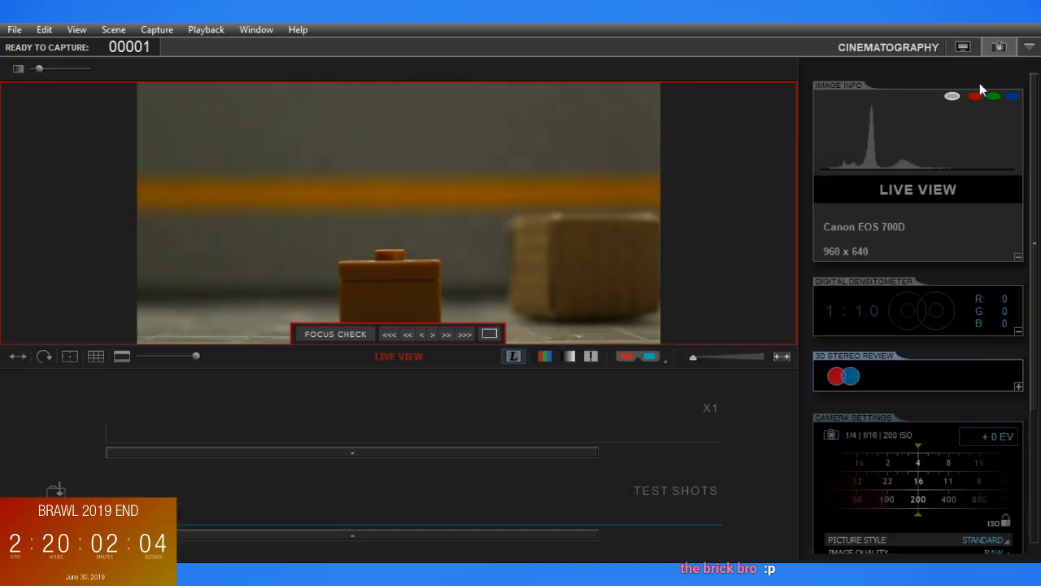
left_click_drag(694, 357, 666, 358)
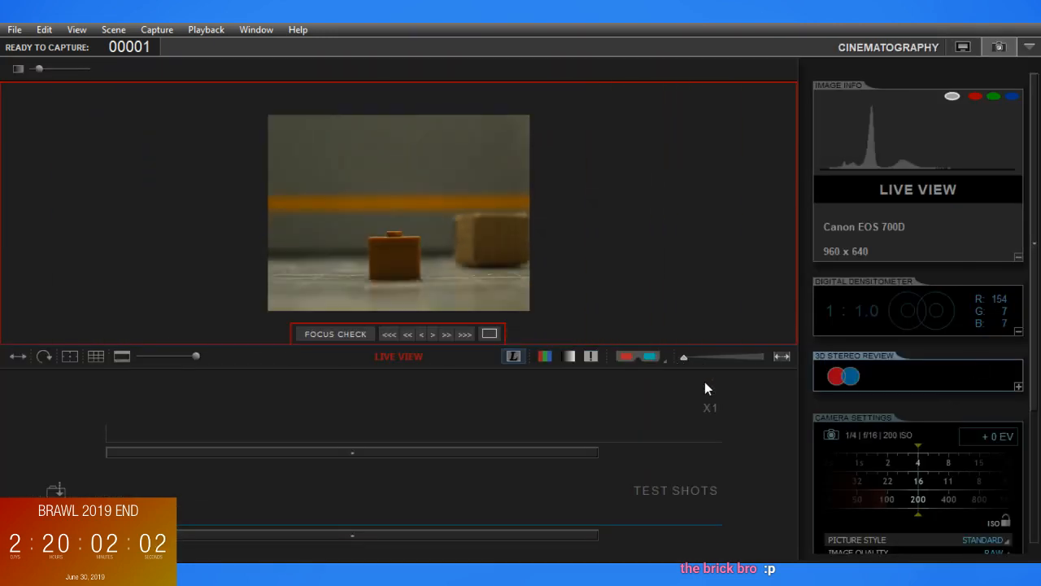
scroll(915, 507, "down", 1)
left_click_drag(1034, 426, 1035, 526)
left_click(914, 439)
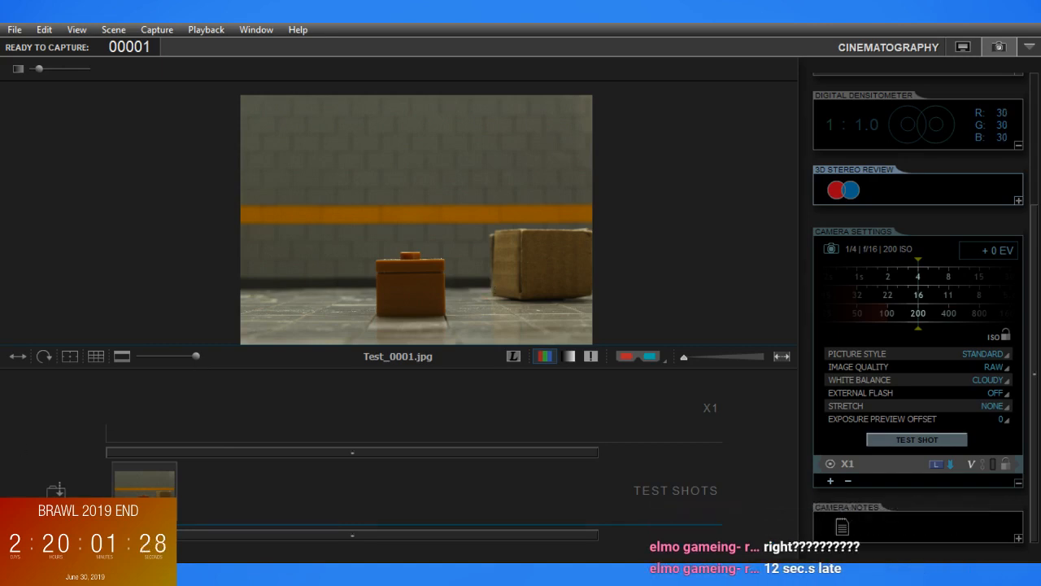
left_click_drag(506, 261, 524, 244)
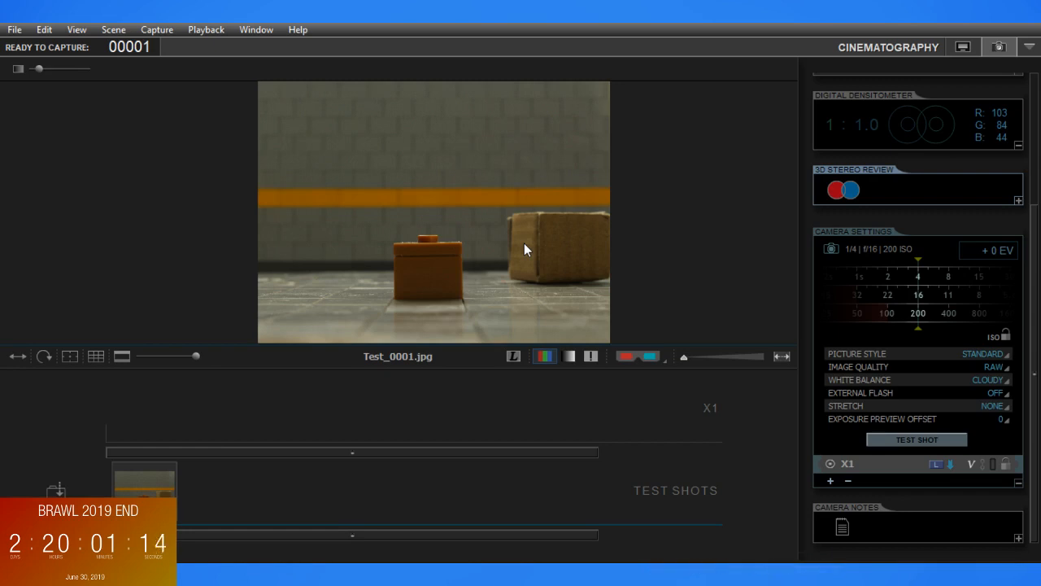
Check the orange box's centring in the animation live view against the 16:9 safe-area guides, and hide the guides again
left_click(962, 48)
left_click_drag(639, 326, 659, 331)
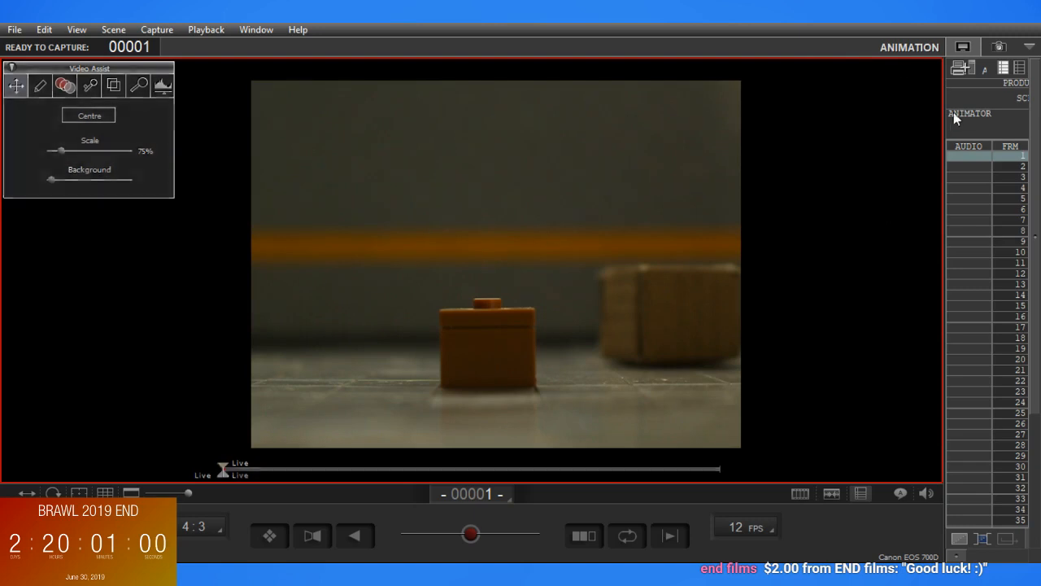
left_click(988, 46)
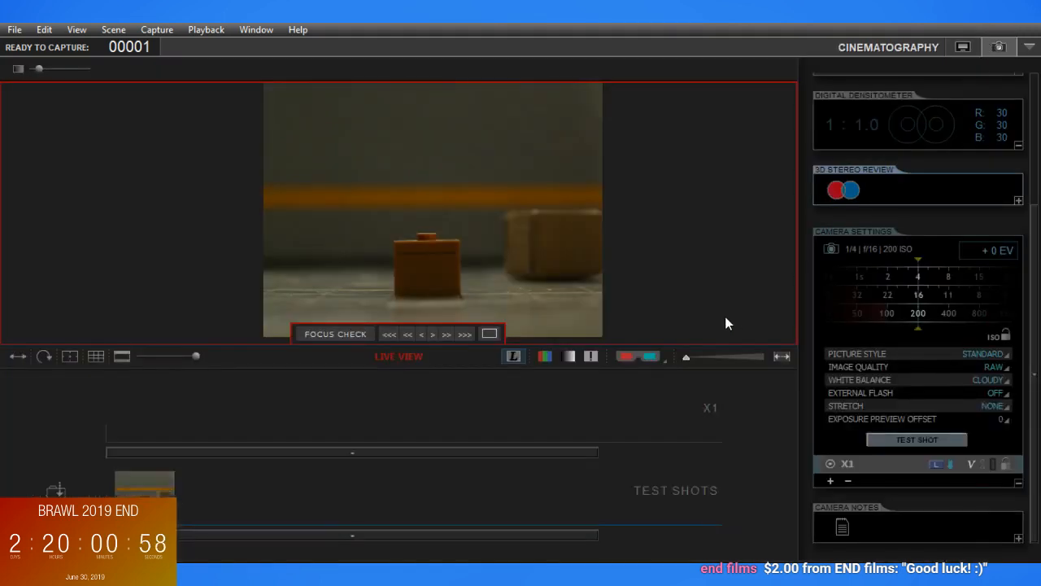
left_click(963, 46)
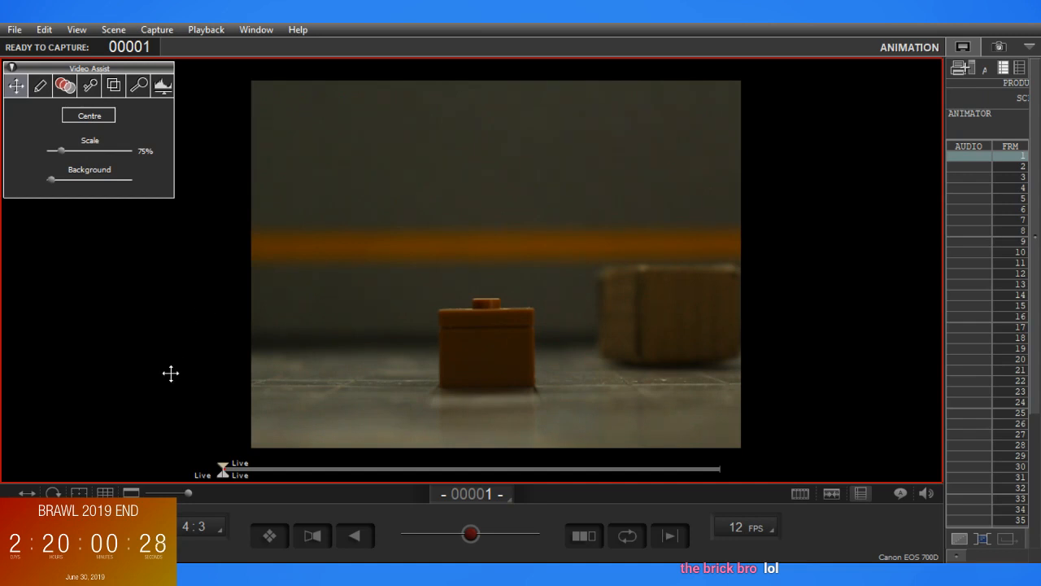
left_click(79, 493)
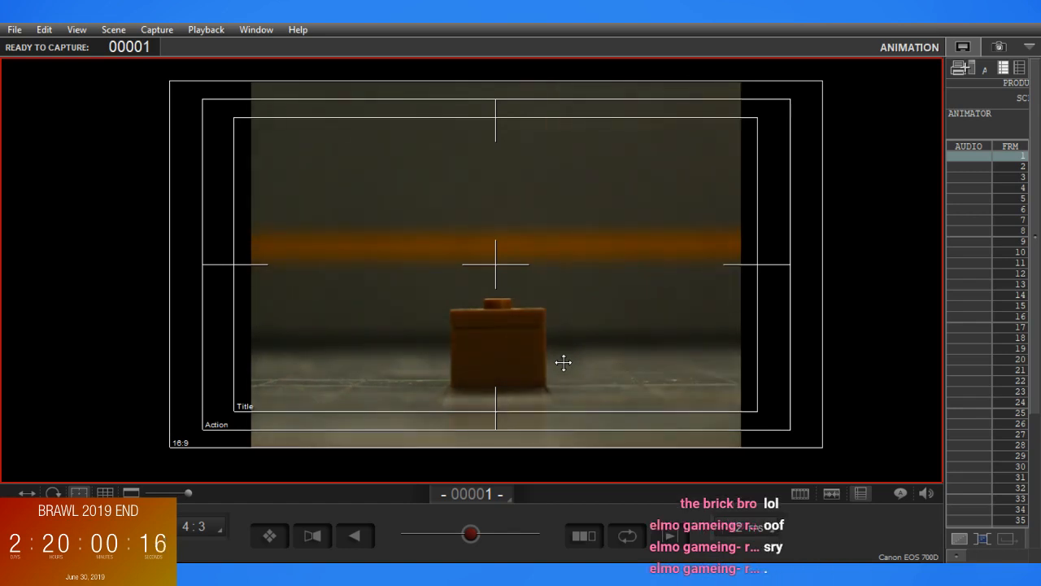
left_click(79, 493)
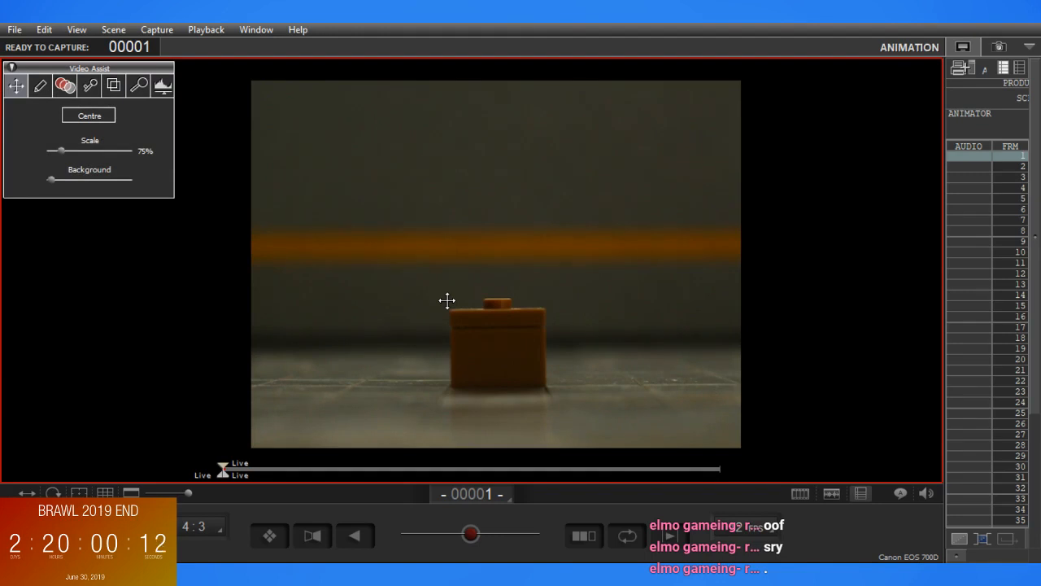
Take a test shot of the centred orange box alone and examine it at different magnifications
left_click(999, 46)
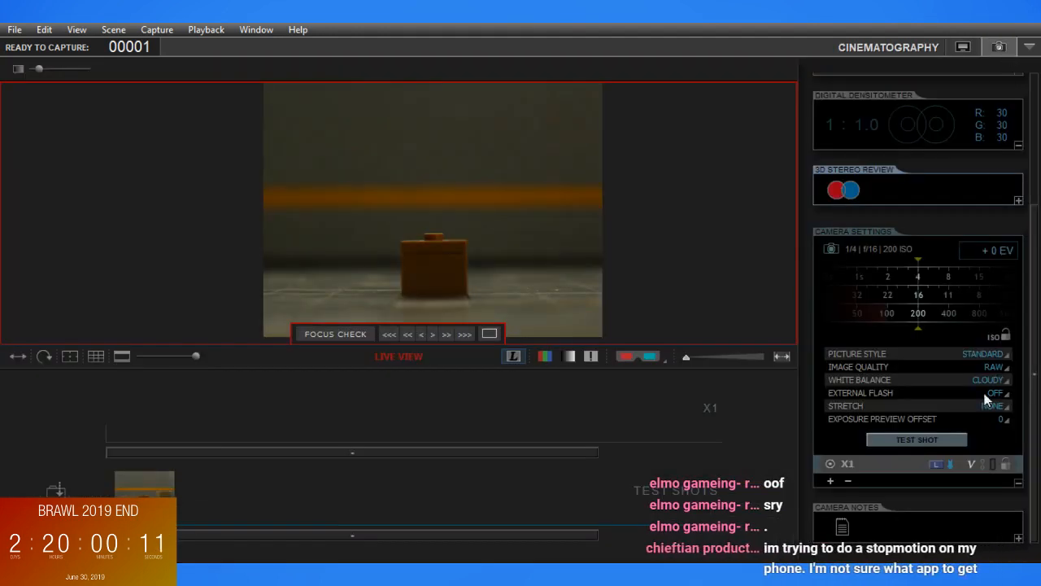
left_click(933, 437)
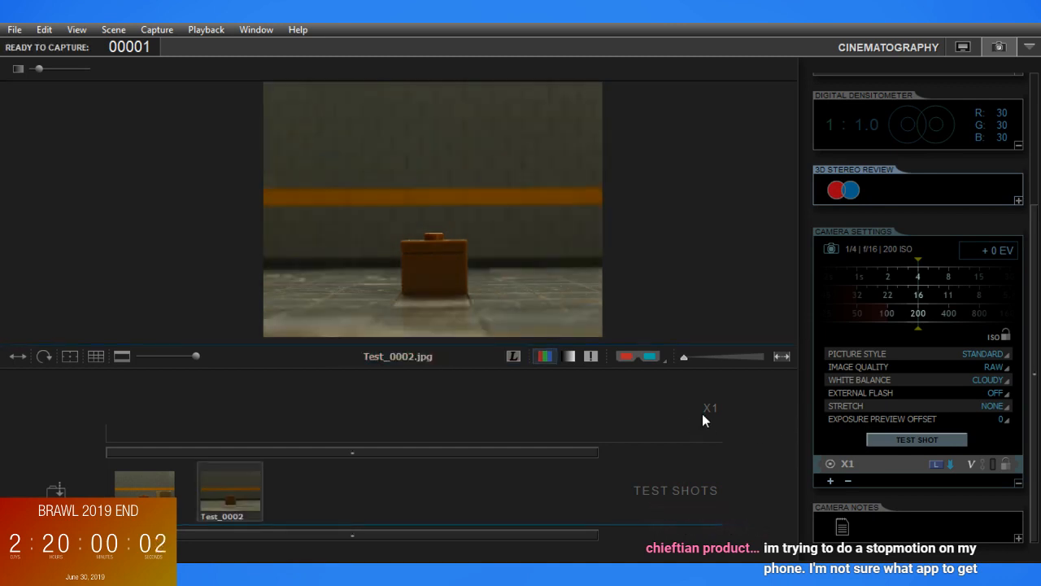
scroll(419, 293, "up", 5)
left_click_drag(418, 293, 637, 214)
scroll(626, 211, "down", 5)
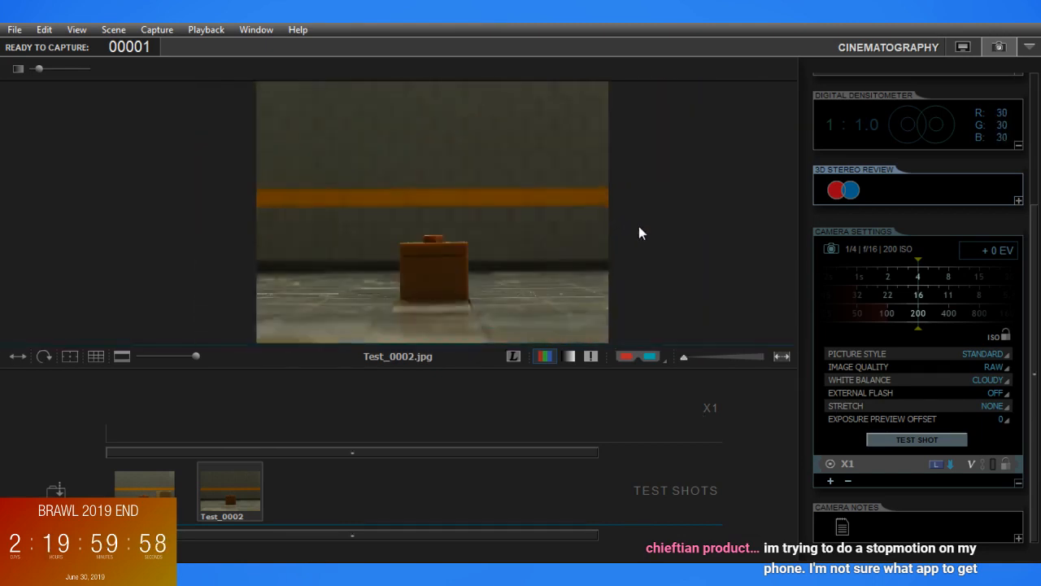
Check the framing in the animation live view and take a third test shot
left_click(957, 47)
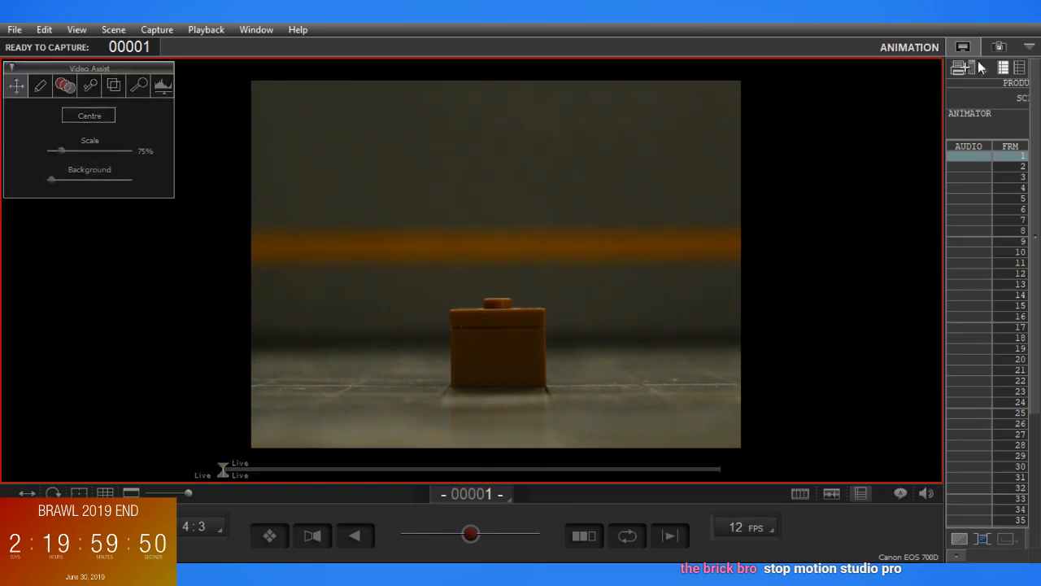
left_click(996, 47)
left_click(943, 439)
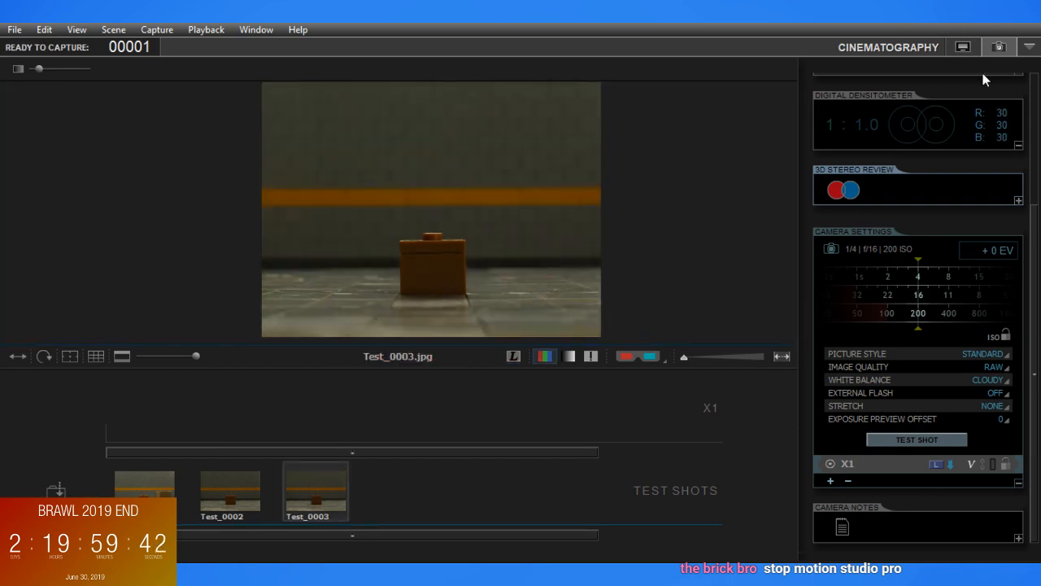
Return to the animation workspace and capture frames 1 to 4 of the stationary orange box
left_click(963, 47)
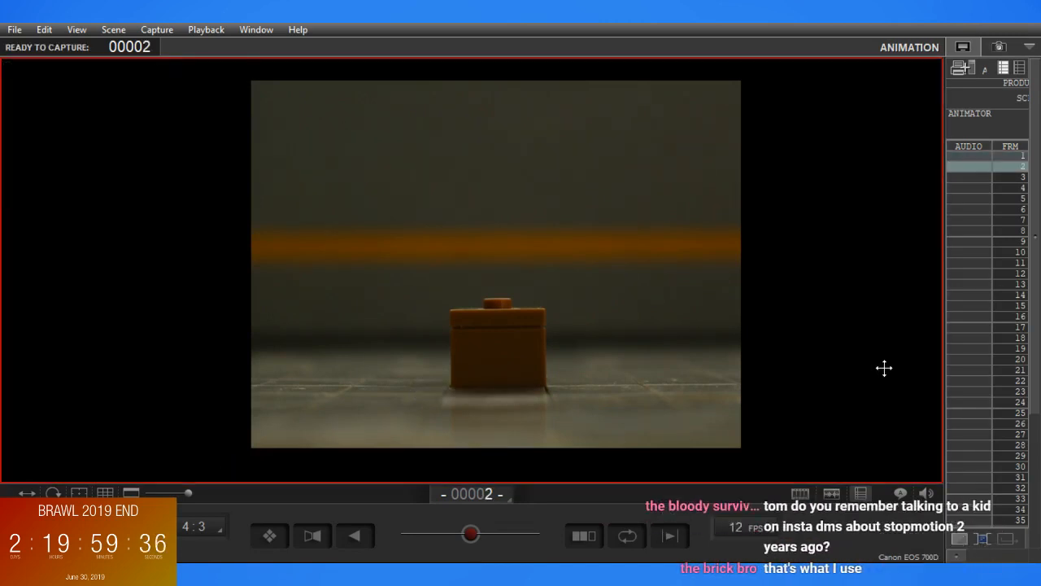
key("Return")
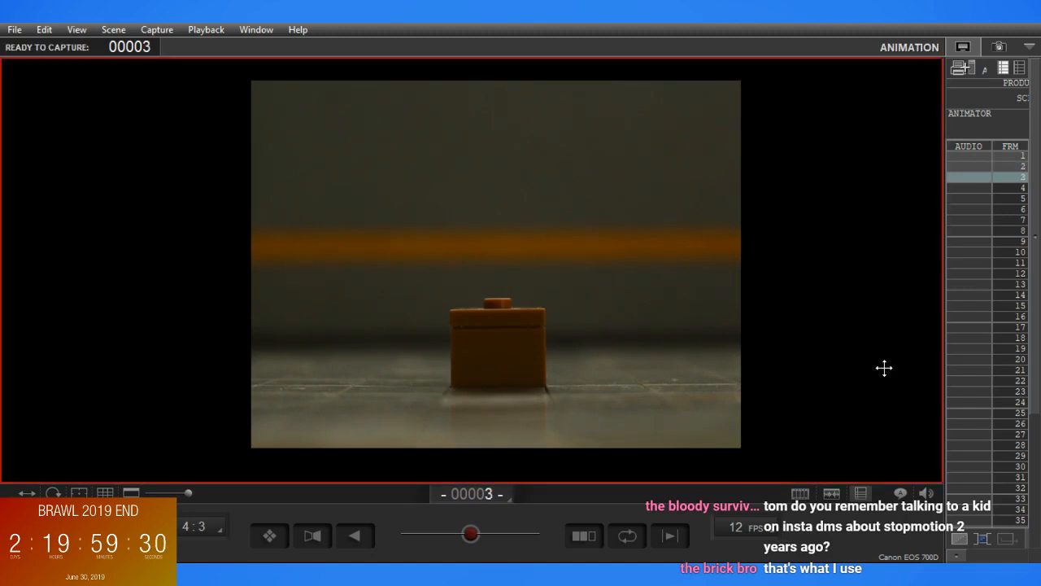
key("Return")
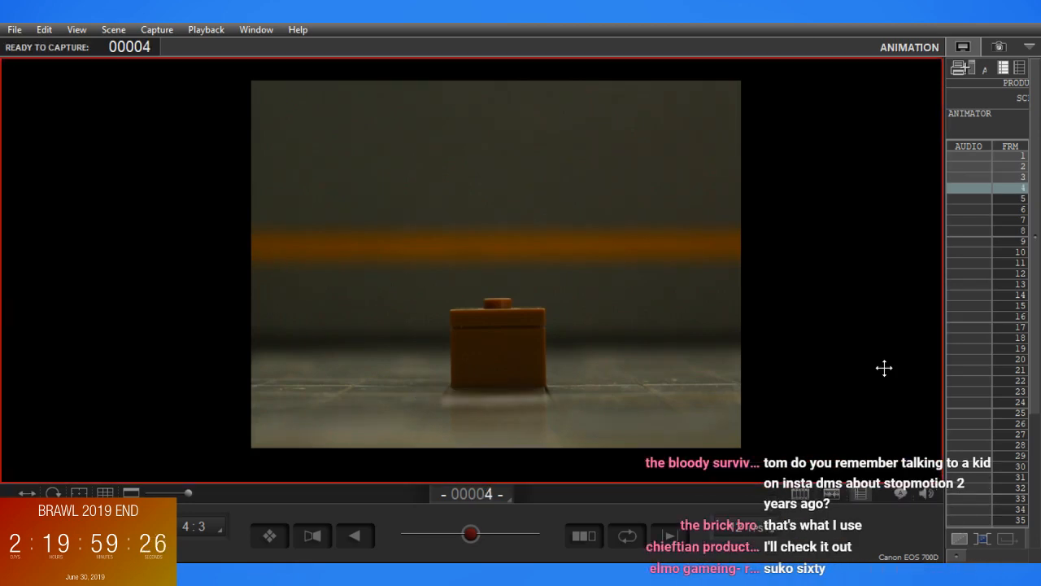
key("Return")
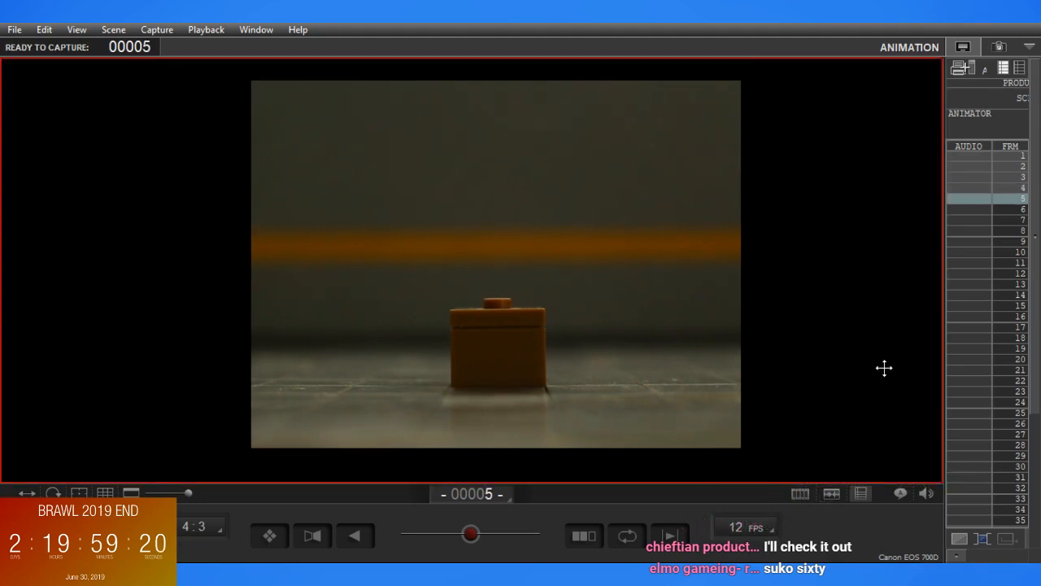
Step back and forth through the captured frames to check for flicker or movement, ending on the live view
key("Left")
key("Left")
key("Left")
key("Right")
key("Right")
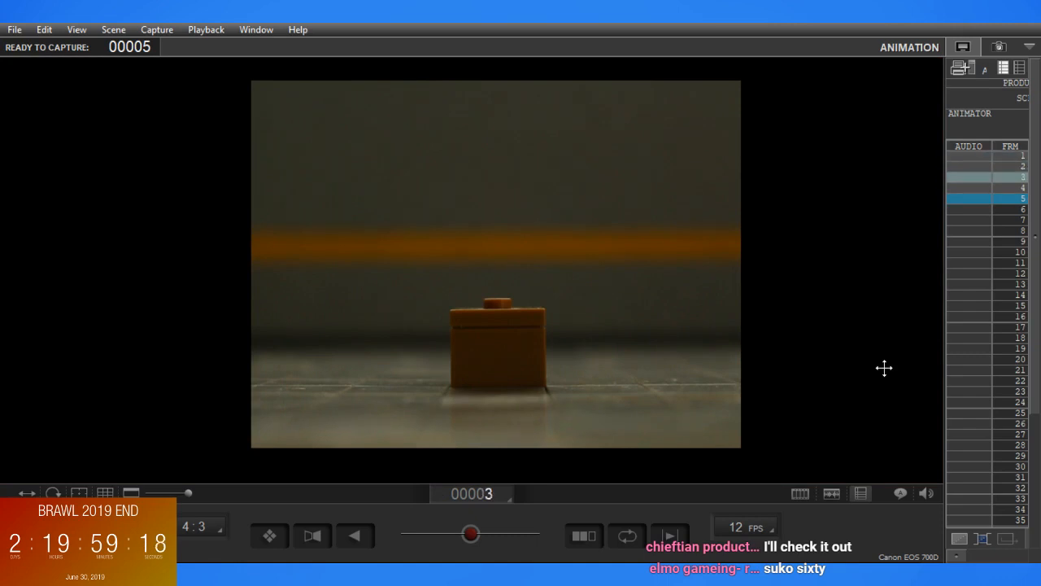
key("Left")
key("Left")
key("Left")
key("Right")
key("Right")
key("Right")
key("Left")
key("Left")
key("Left")
key("Right")
key("Right")
key("Right")
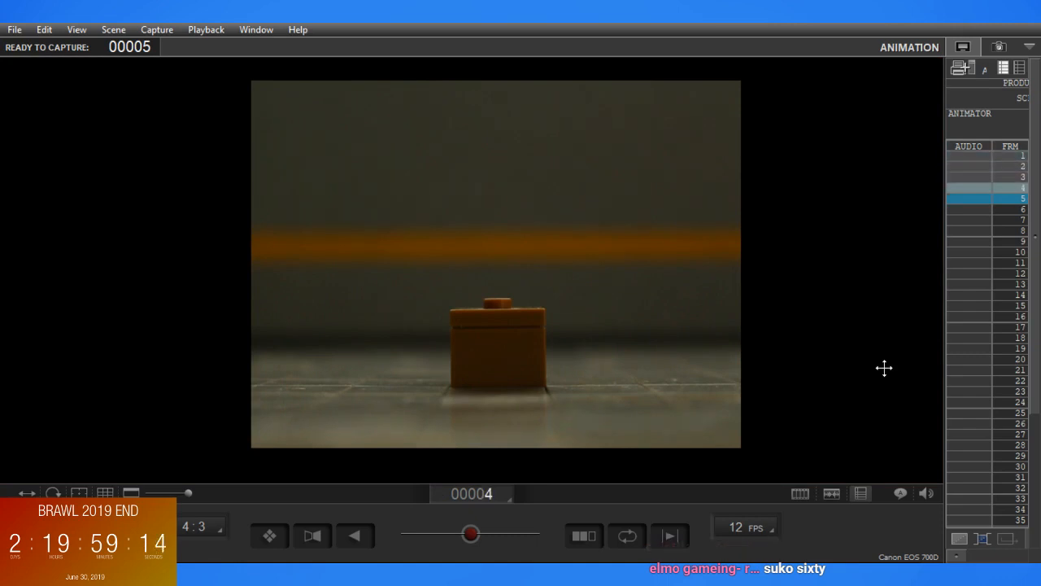
key("Left")
key("Left")
key("Left")
key("Right")
key("Right")
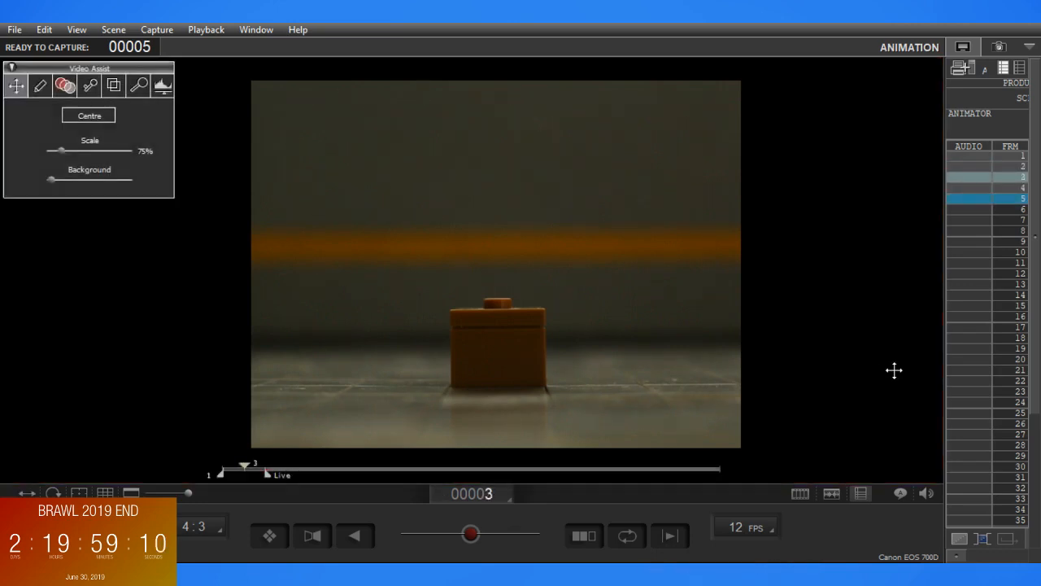
key("Left")
key("Left")
key("Right")
key("Right")
key("Right")
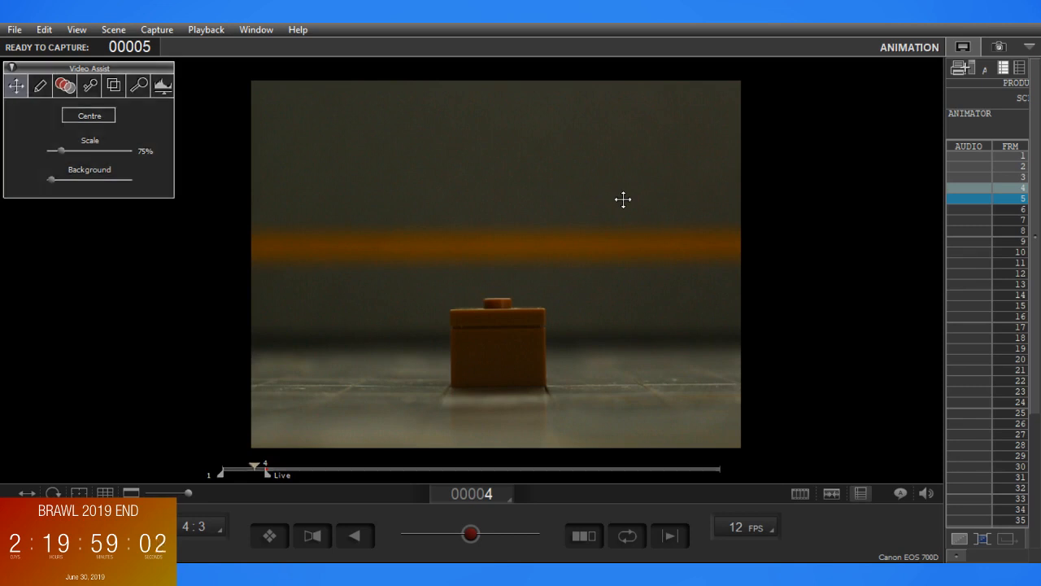
key("Right")
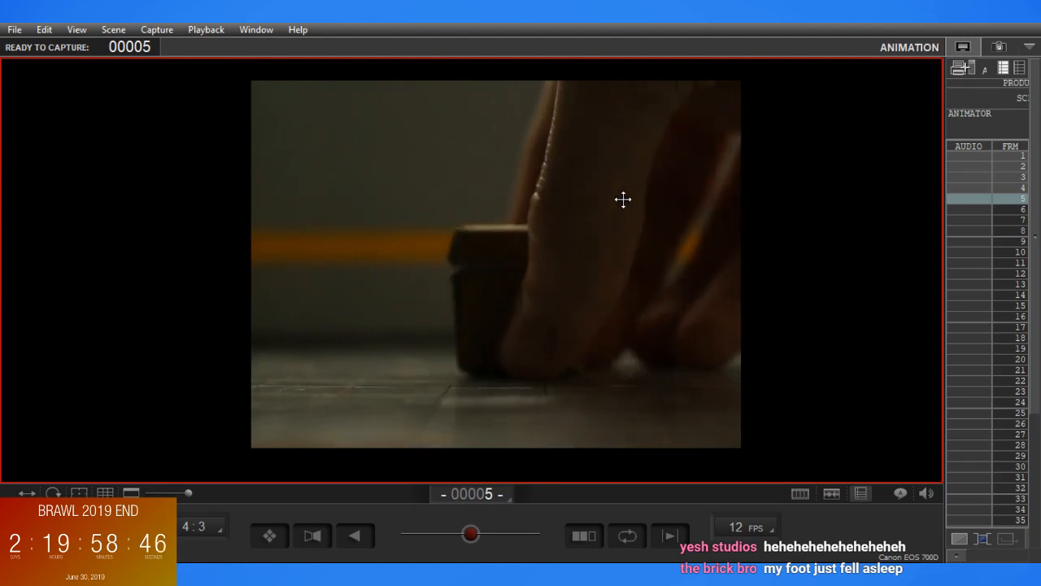
Compare the live view of the larger brown box with the last captured frame, and capture frame 5
key("Left")
key("Right")
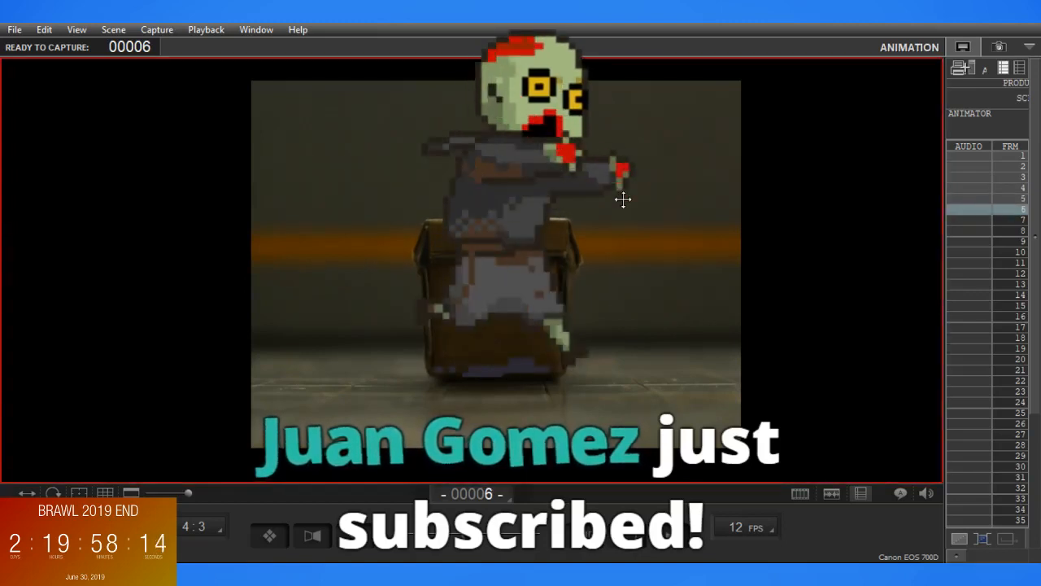
Compare the captured frame 5 with the live view of the brown box
key("1")
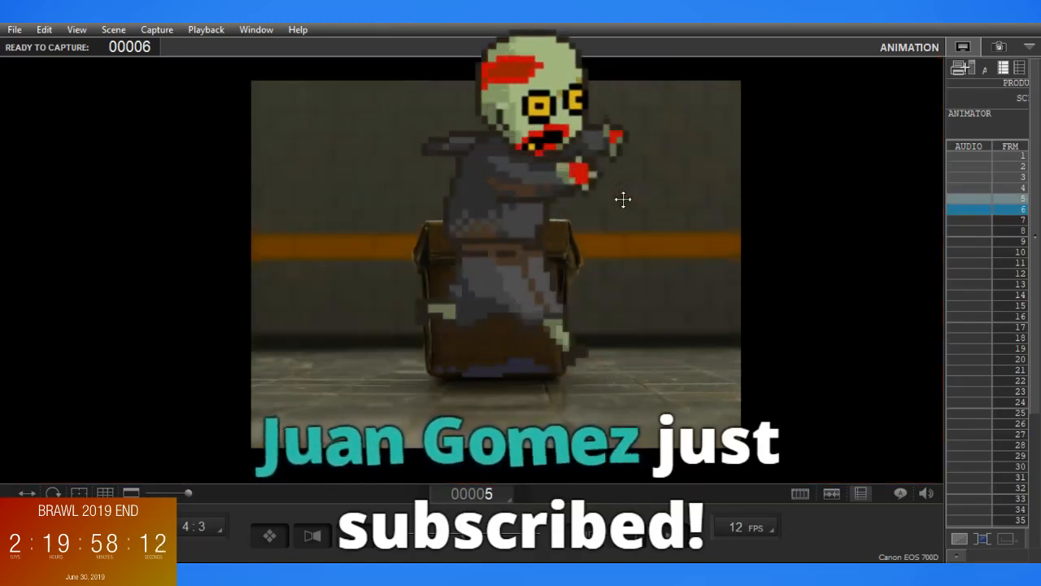
key("5")
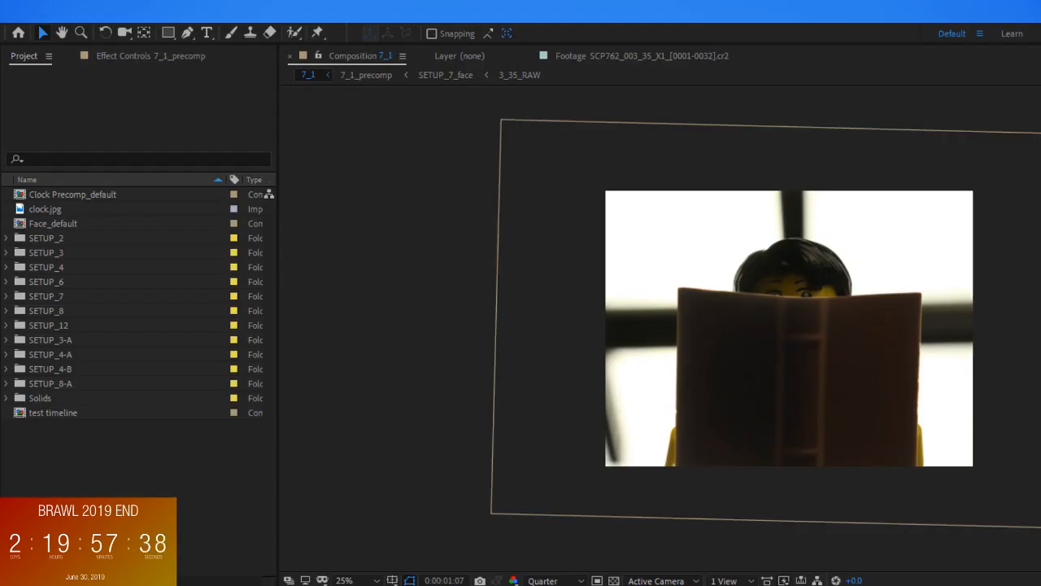
Switch to After Effects and add a new project folder named SETUP_1
left_click(110, 457)
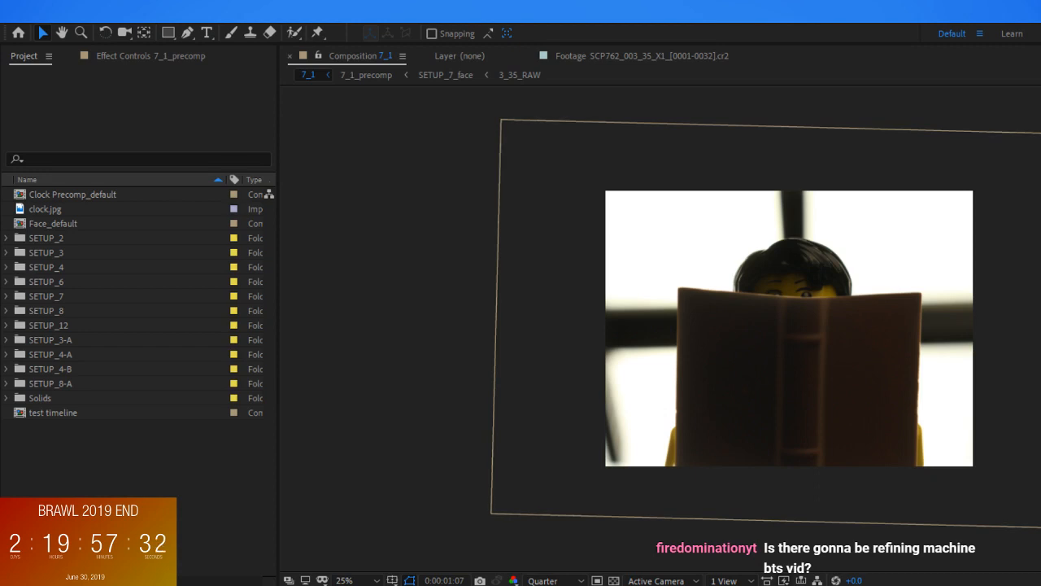
left_click(29, 581)
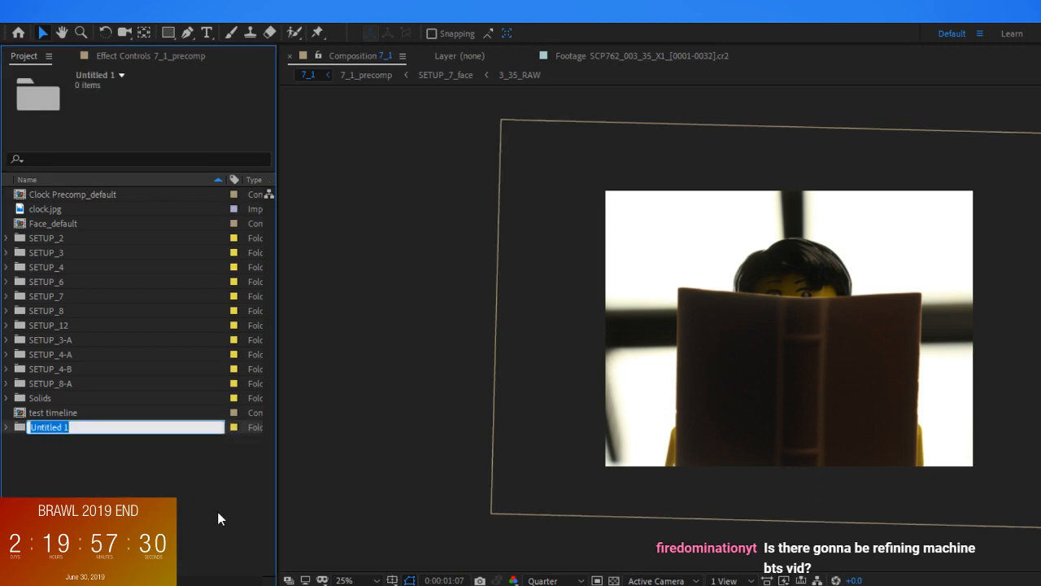
type("SETU*P")
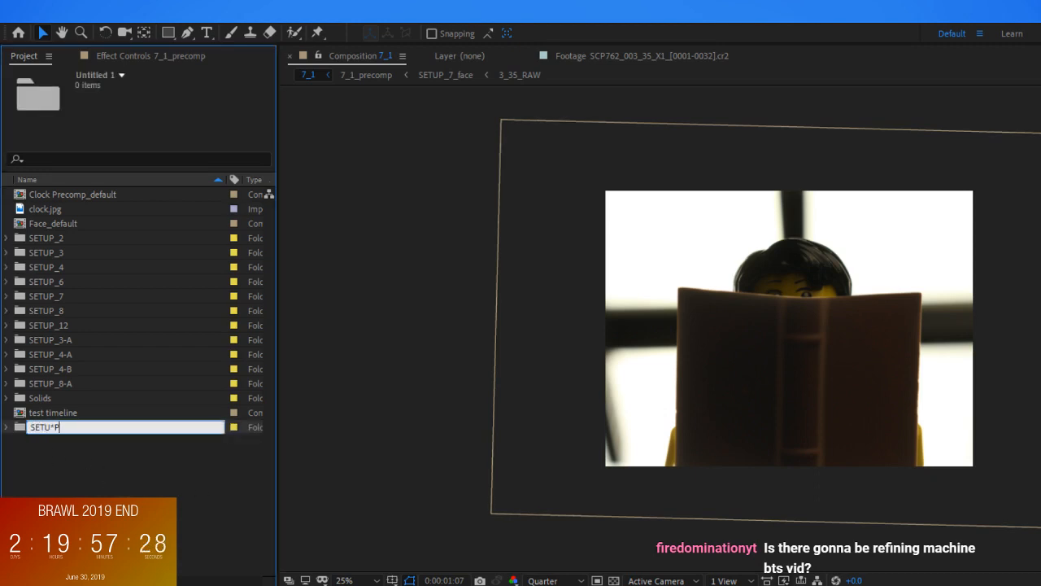
key("BackSpace")
key("BackSpace")
type("P_1")
key("Return")
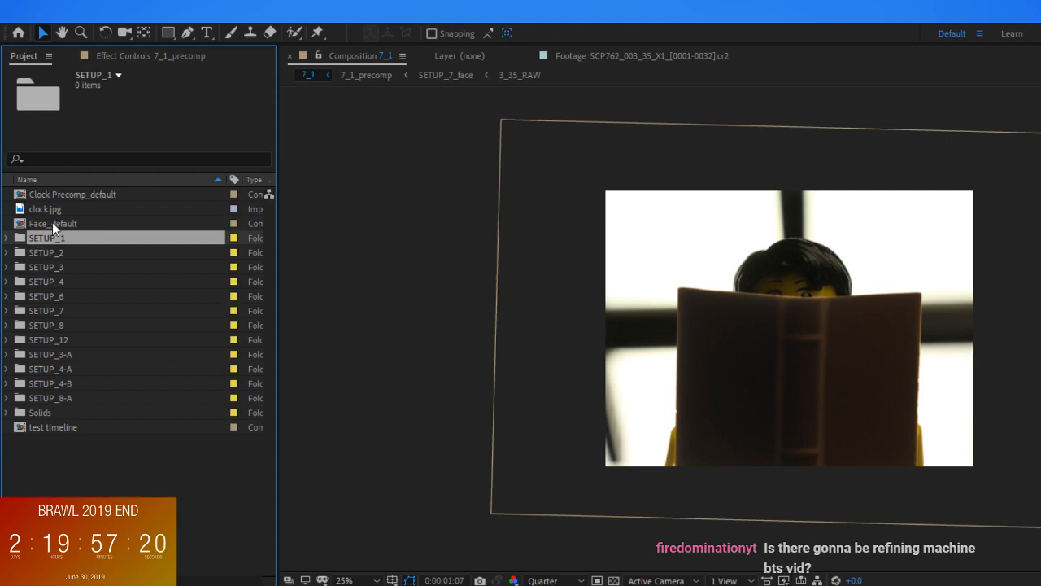
Import the image sequence SCP762_001_01_X1_[0001-0005].jpg into the SETUP_1 folder
left_click(588, 258)
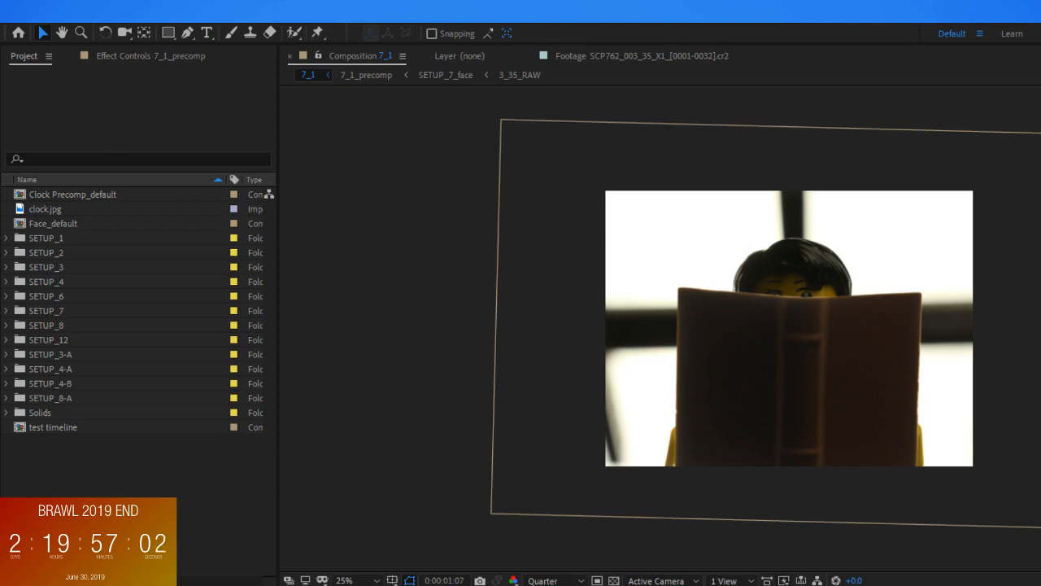
left_click(176, 436)
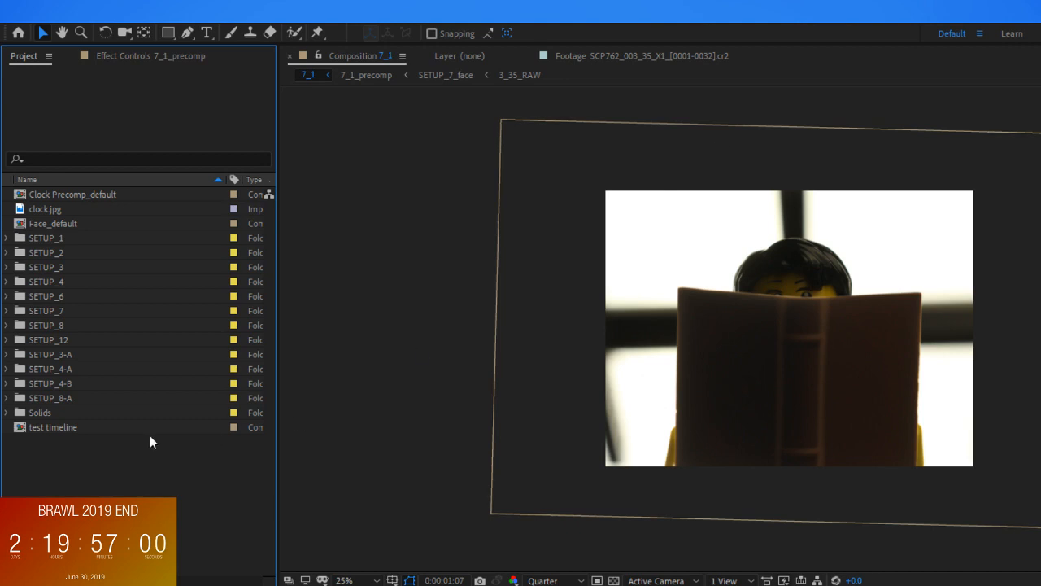
left_click(57, 237)
left_click(7, 237)
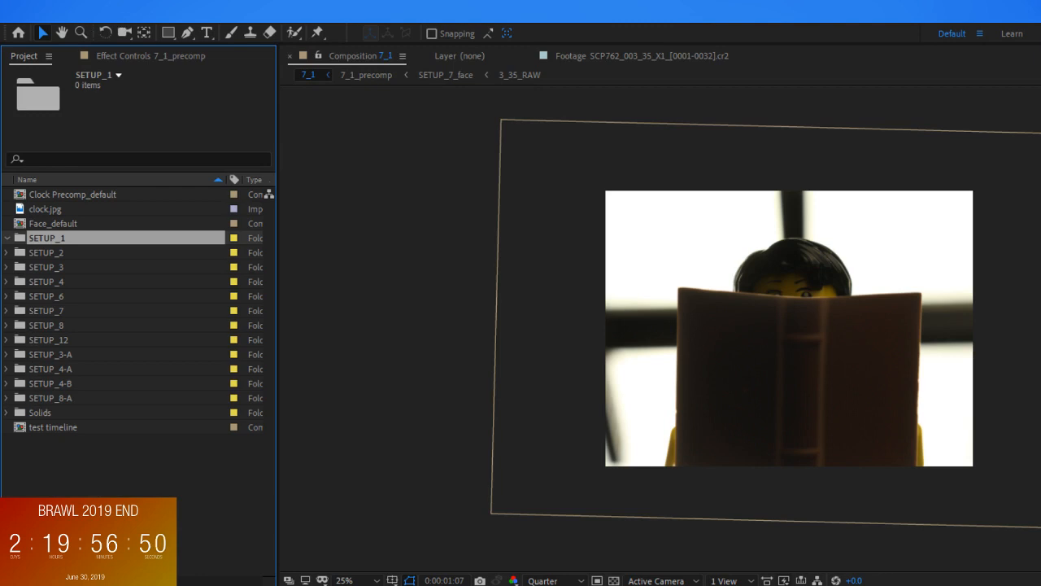
left_click(315, 86)
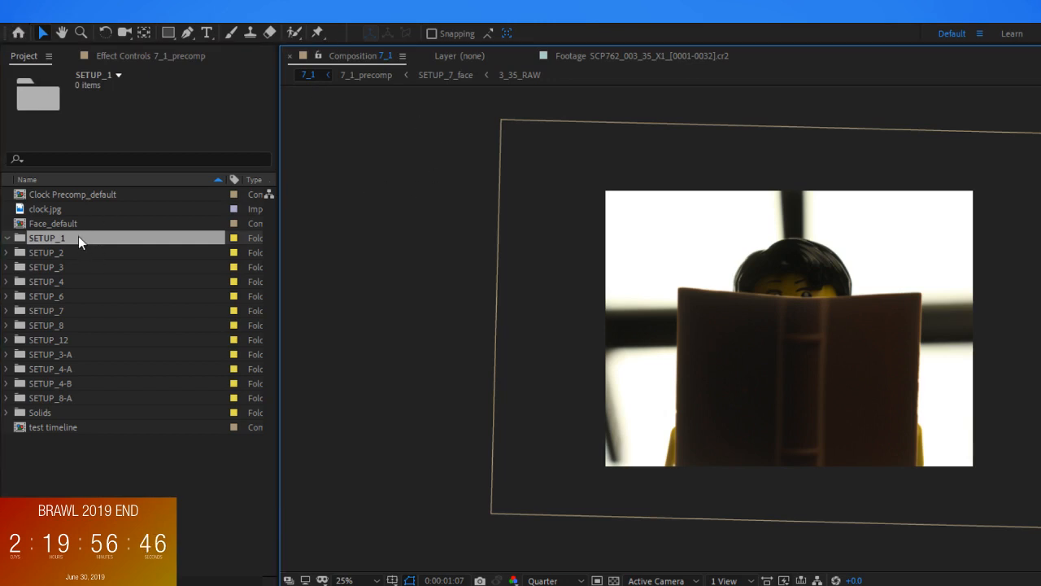
key("ctrl+m")
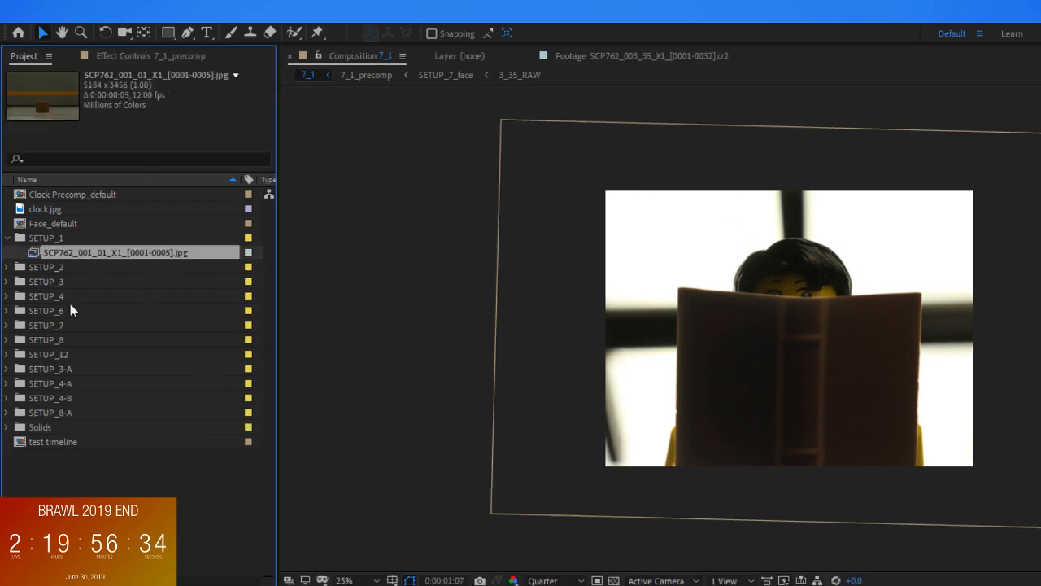
Create a composition from the imported box sequence and rename it 1_1
right_click(162, 254)
left_click(217, 295)
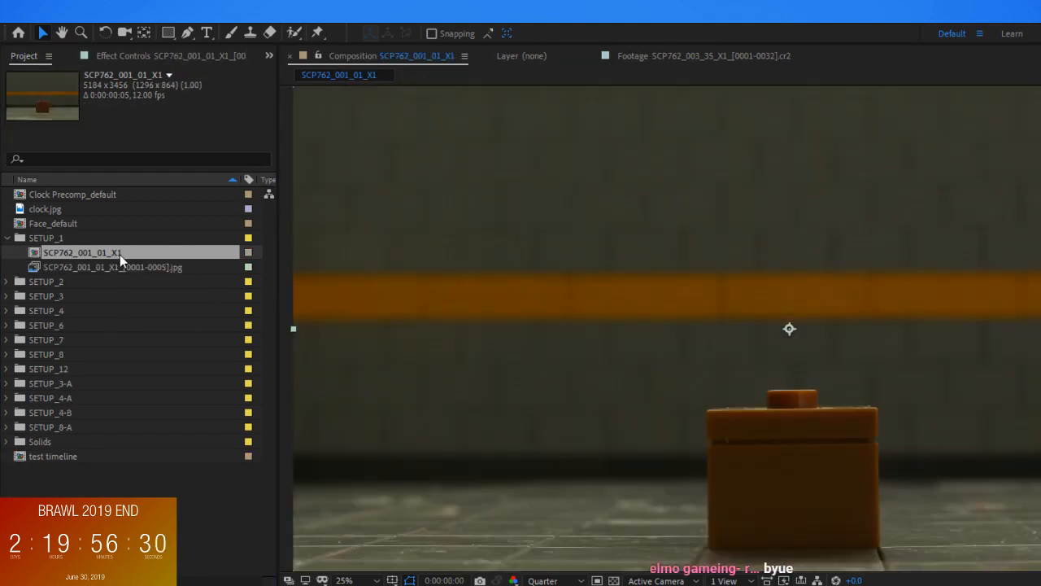
left_click(96, 270)
left_click(101, 254)
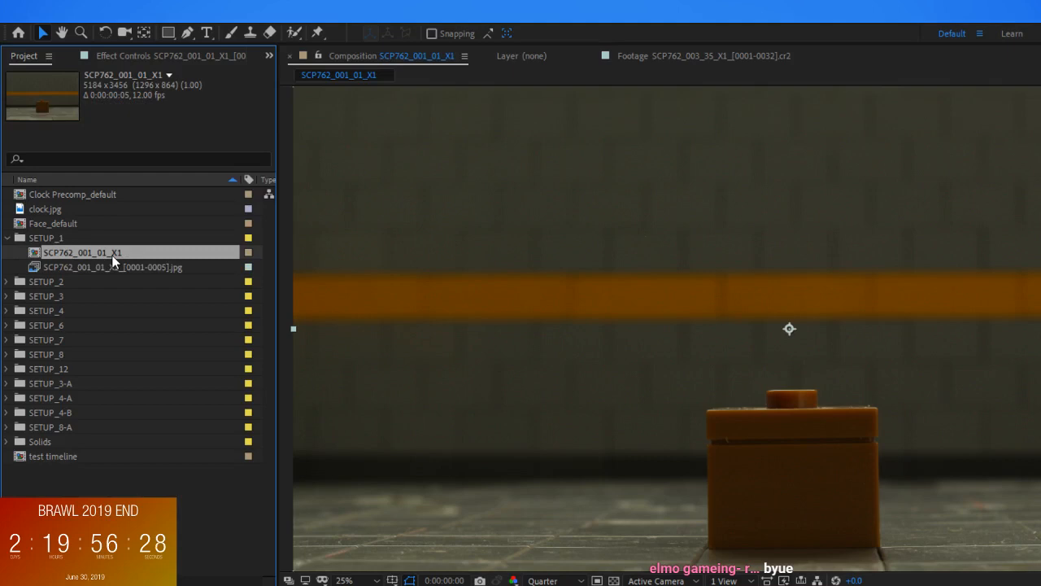
key("Return")
type("1_!")
key("Return")
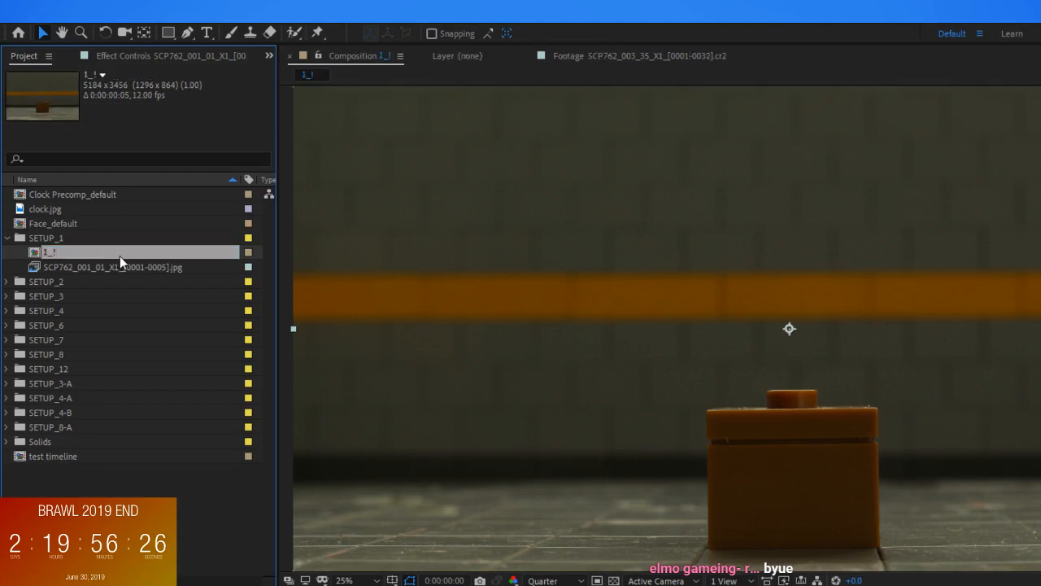
key("Return")
type("1_1")
key("Return")
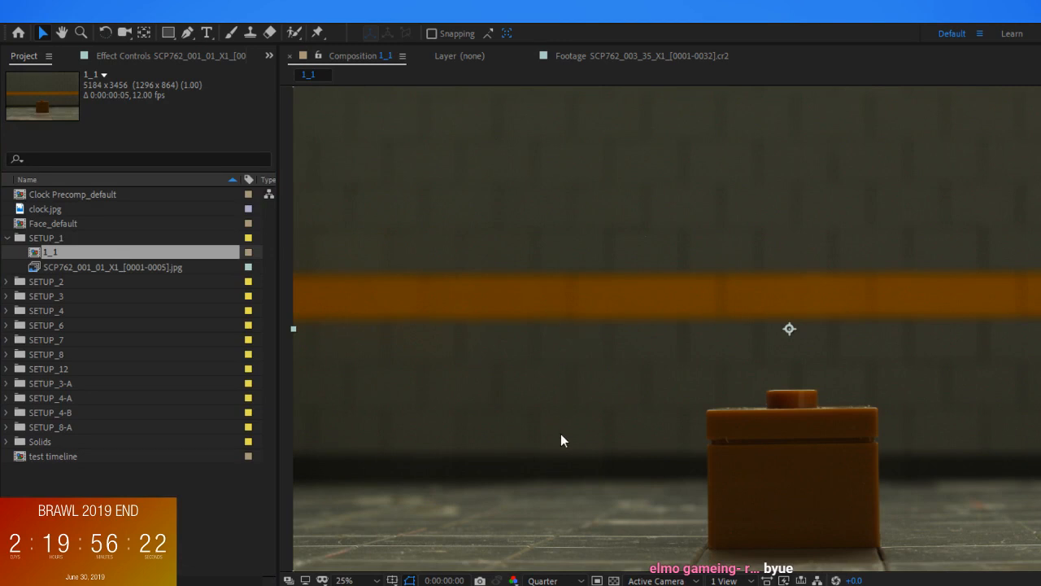
Precompose the footage layer as 1_1_RAW and set the 1_1 composition's duration to 0:00:04:00
key("ctrl+s")
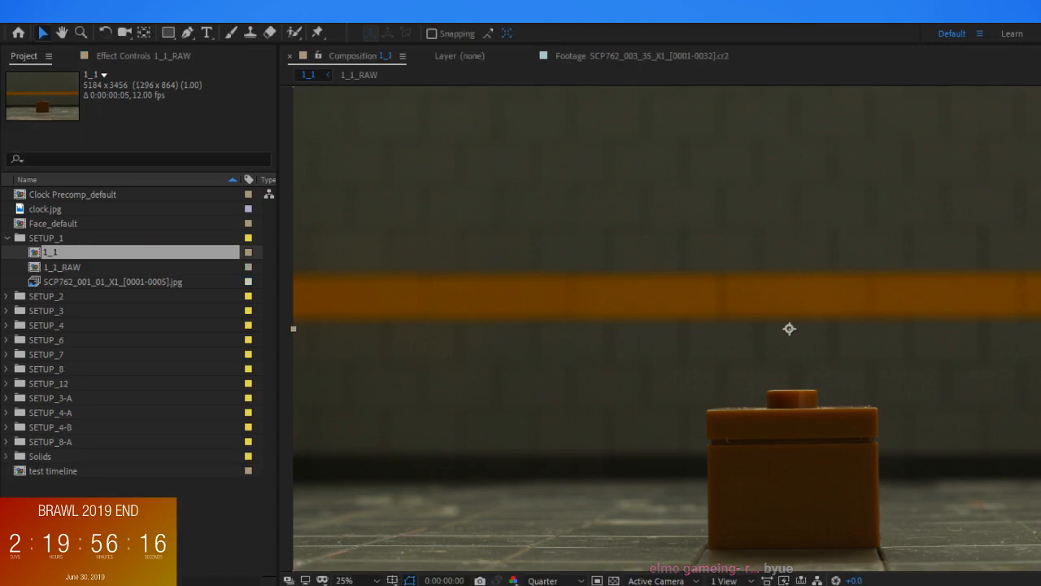
scroll(895, 286, "down", 4)
scroll(844, 342, "up", 2)
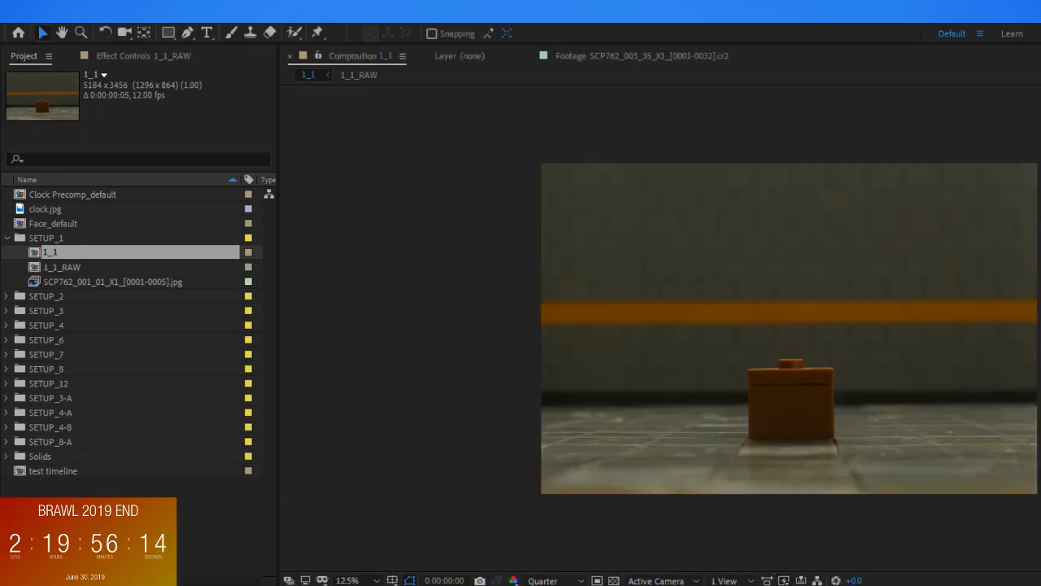
key("Page_Up")
left_click(108, 50)
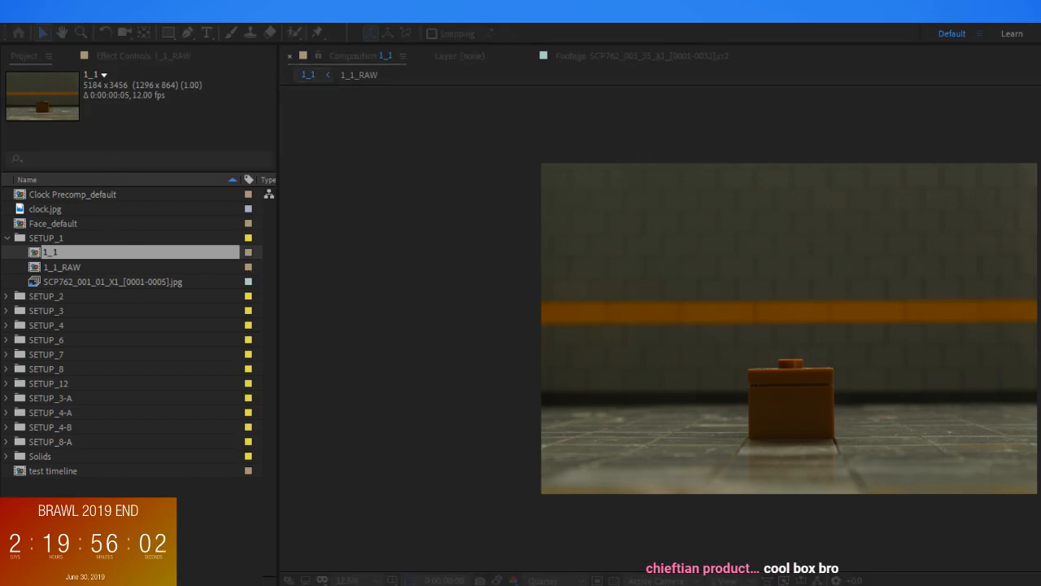
key("Return")
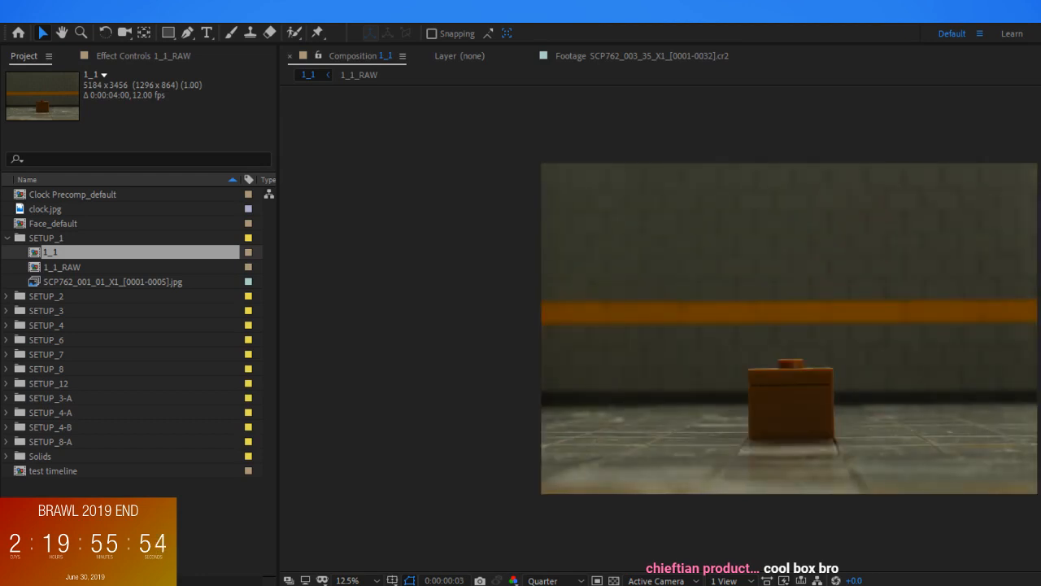
Check the change from the orange box to the brown box at 0:00:00:04, ending back on the first frame
key("Page_Down")
key("Page_Down")
left_click(789, 358)
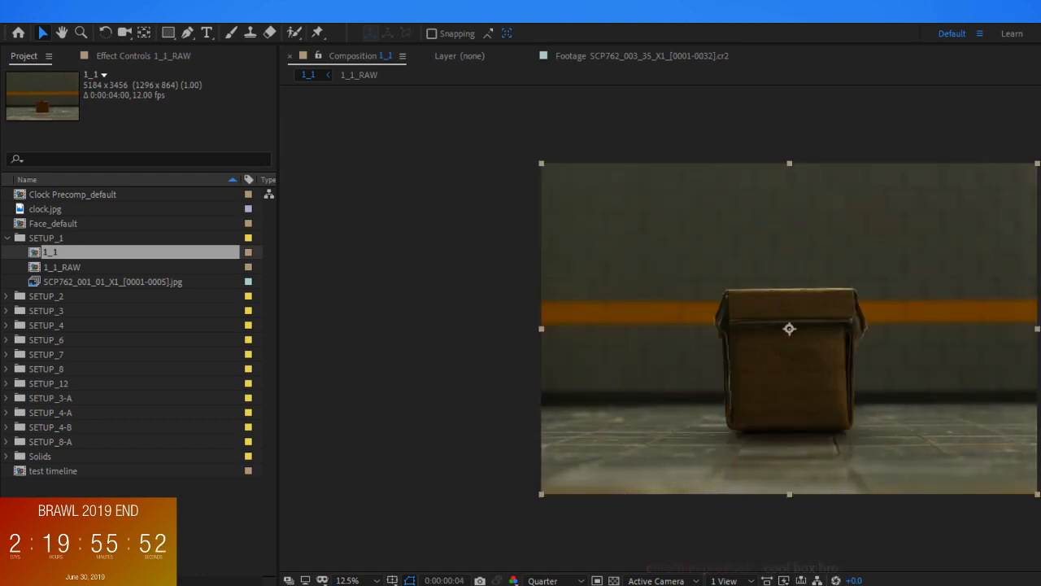
key("Home")
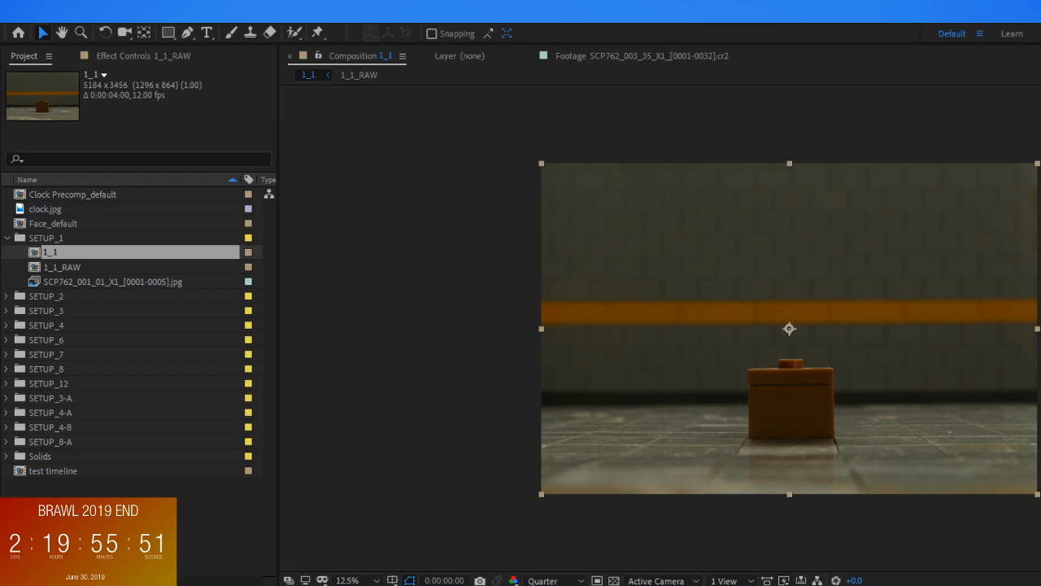
key("space")
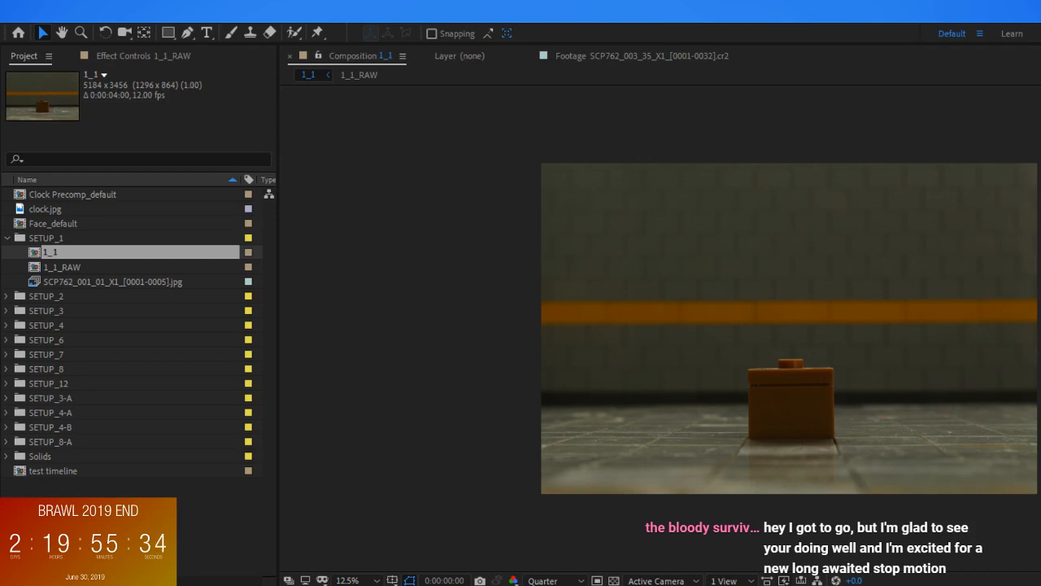
Precompose the orange box layer as a nested composition named plate
left_click(790, 328)
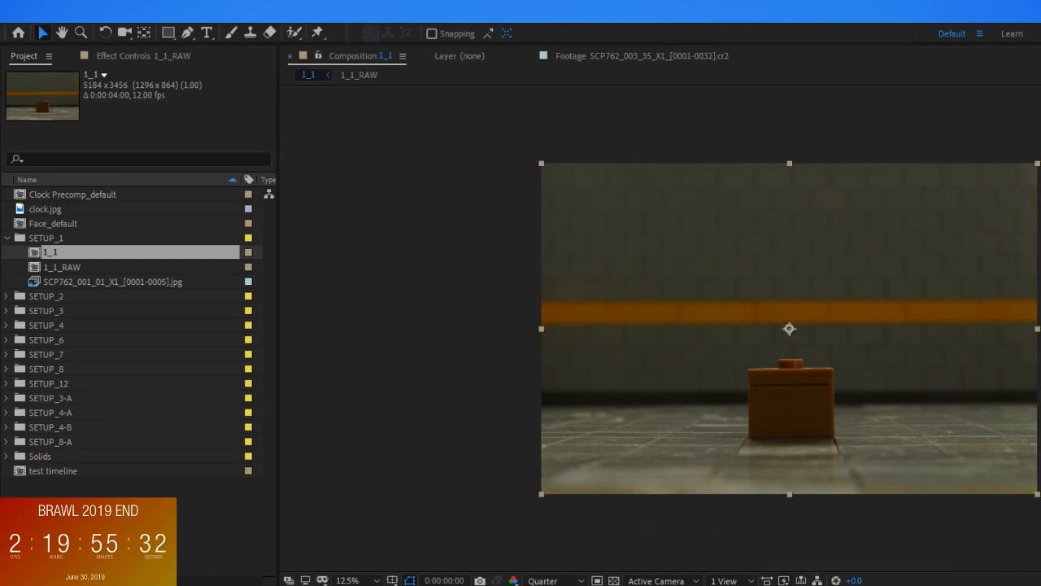
key("ctrl+shift+c")
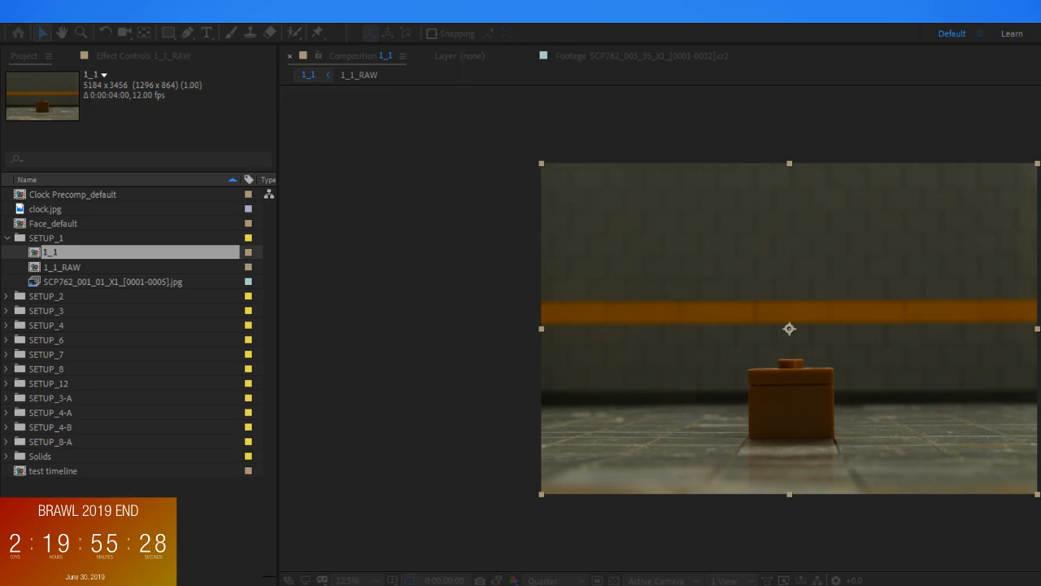
key("Return")
At 0:00:00:04, start a Pen tool mask down the left edge of the brown box's front face
key("Page_Down")
key("Page_Down")
key("Page_Down")
key("Page_Down")
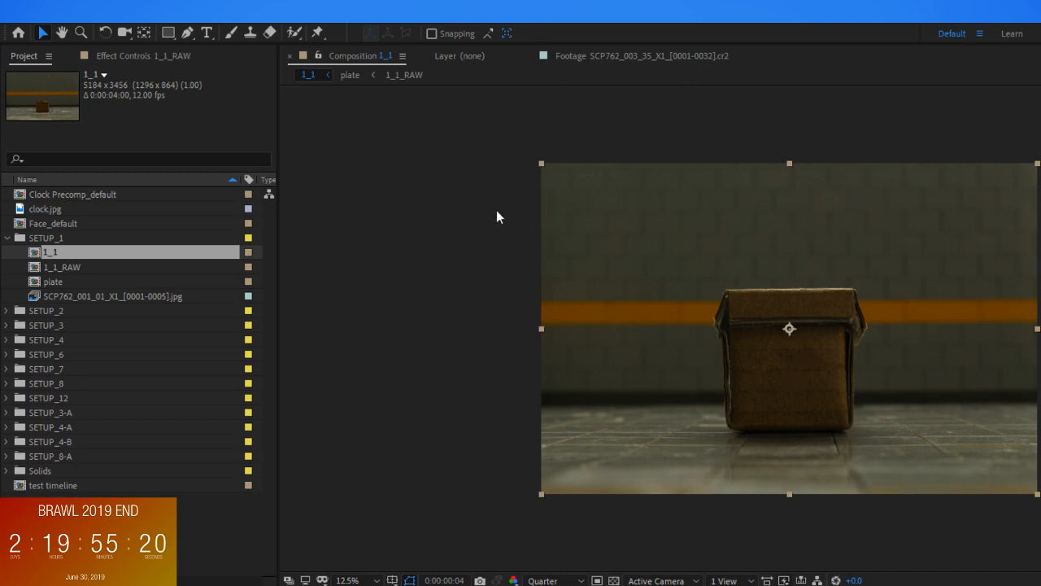
scroll(716, 374, "up", 3)
scroll(758, 407, "down", 1)
scroll(737, 380, "up", 1)
scroll(735, 375, "up", 1)
left_click_drag(734, 375, 732, 130)
scroll(759, 262, "down", 1)
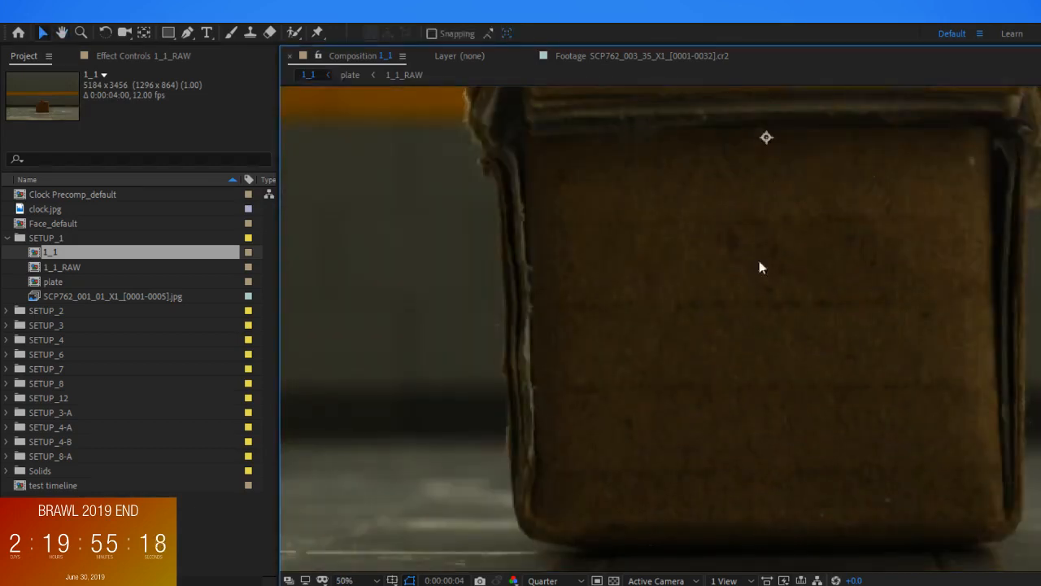
left_click_drag(770, 296, 812, 320)
key("g")
left_click(571, 168)
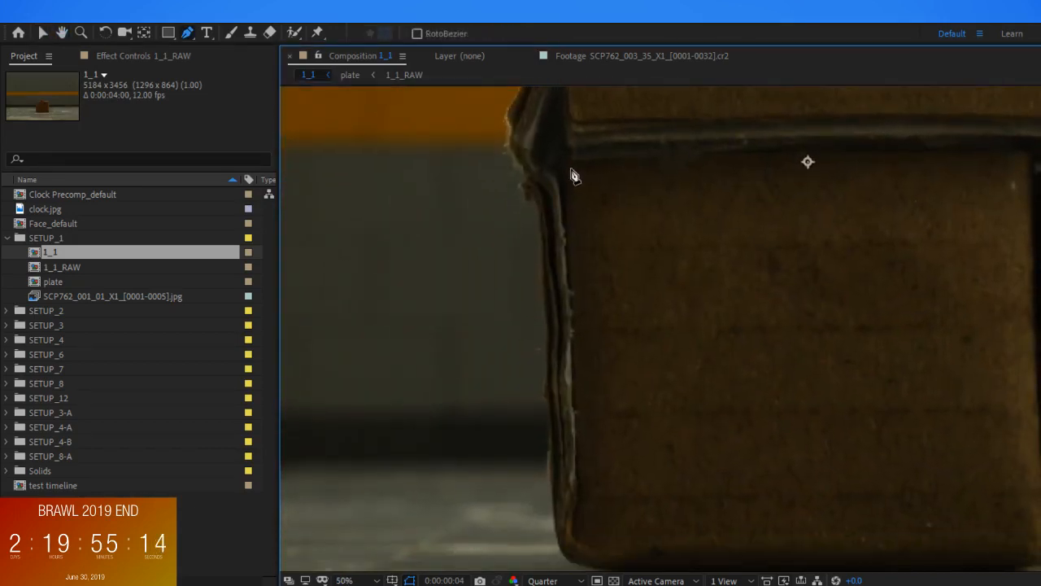
left_click(581, 545)
Trace the mask along the bottom and right edges of the brown box's front face, and close it at the starting point
scroll(774, 432, "down", 2)
scroll(773, 432, "right", 3)
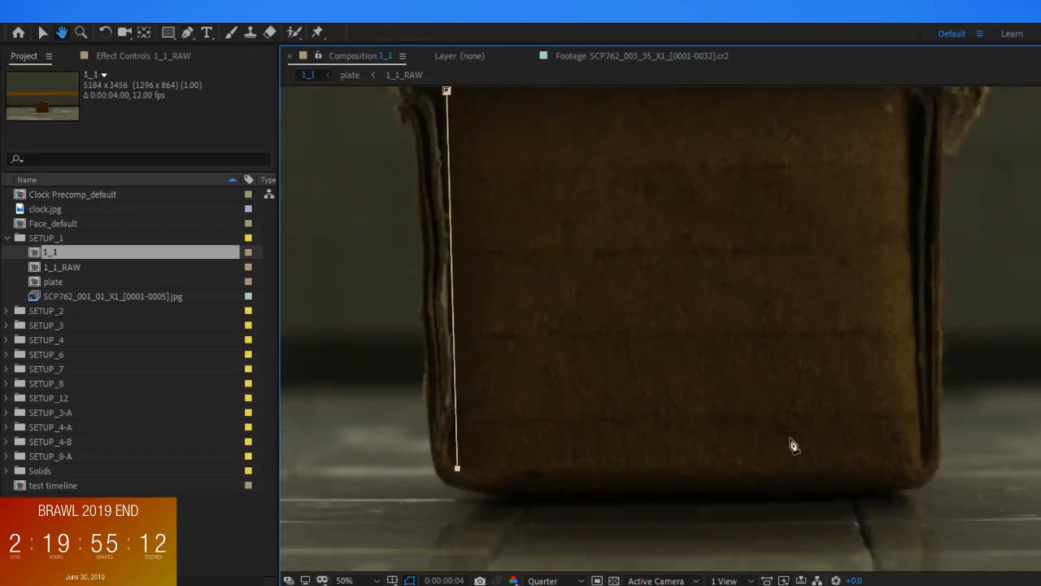
left_click(470, 485)
left_click(511, 492)
left_click(648, 497)
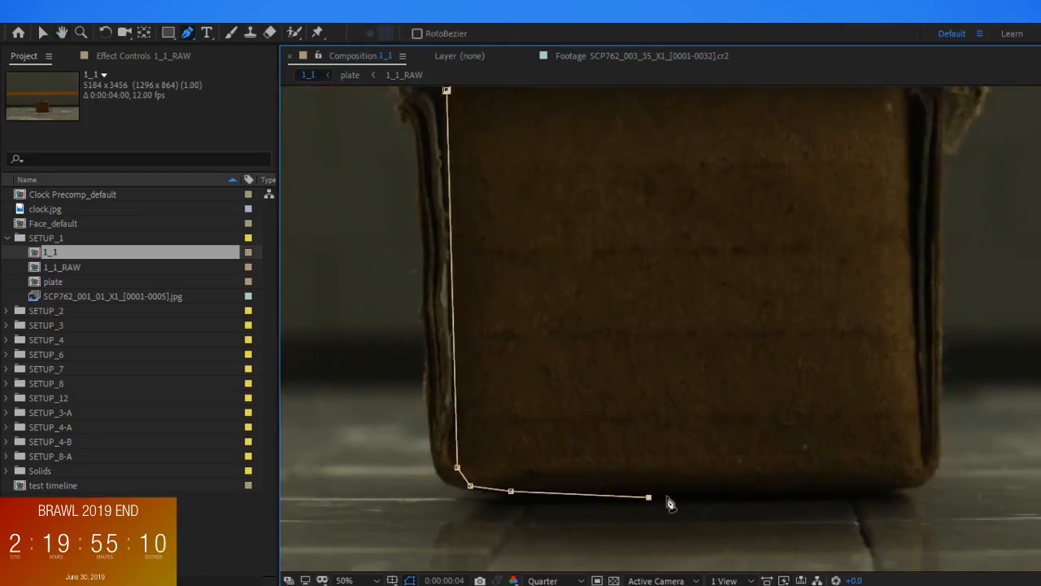
left_click(898, 482)
left_click(919, 476)
left_click(914, 411)
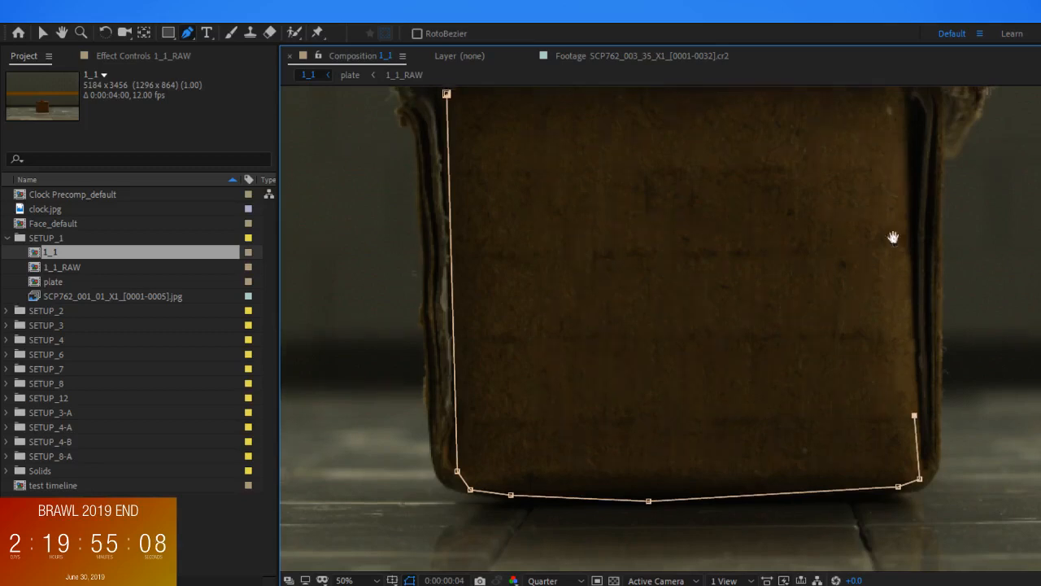
left_click_drag(897, 225, 898, 307)
left_click(894, 298)
left_click(886, 196)
left_click(890, 170)
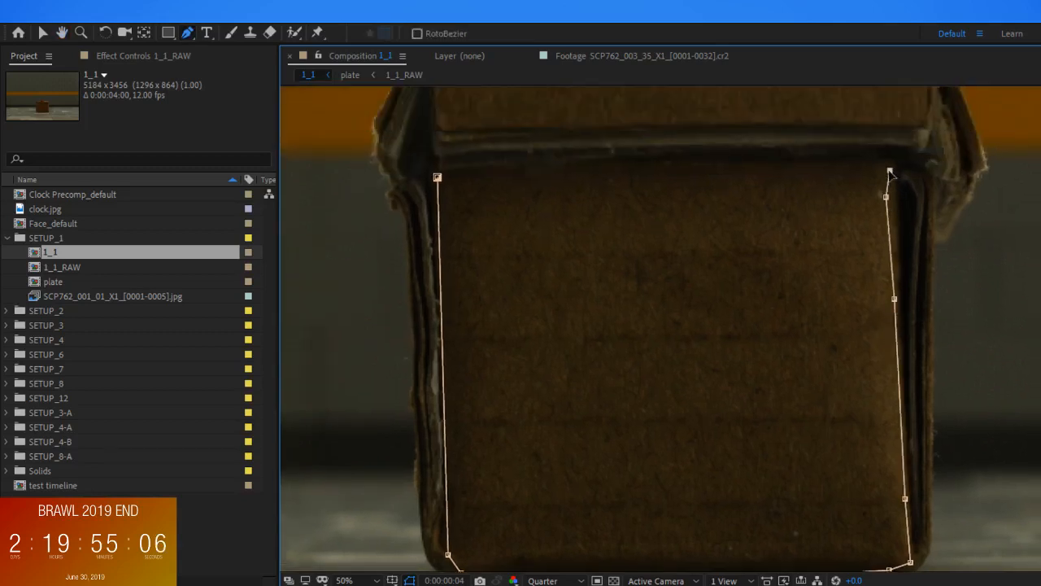
left_click(438, 178)
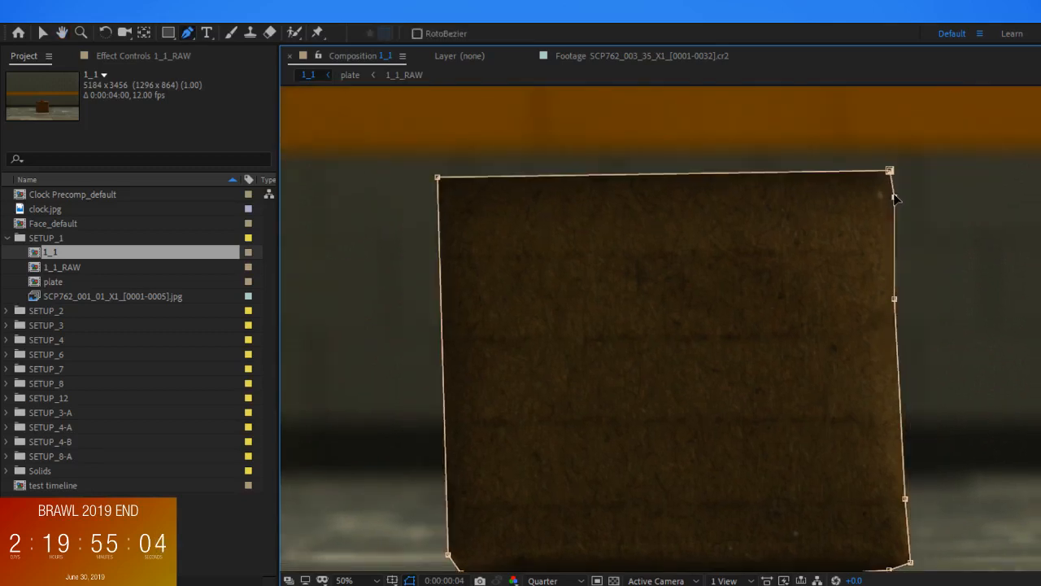
Nudge the mask's right-edge points outward to fit the box side, and deselect the mask
mouse_move(895, 300)
left_mouse_down()
mouse_move(912, 300)
mouse_move(900, 299)
left_mouse_up()
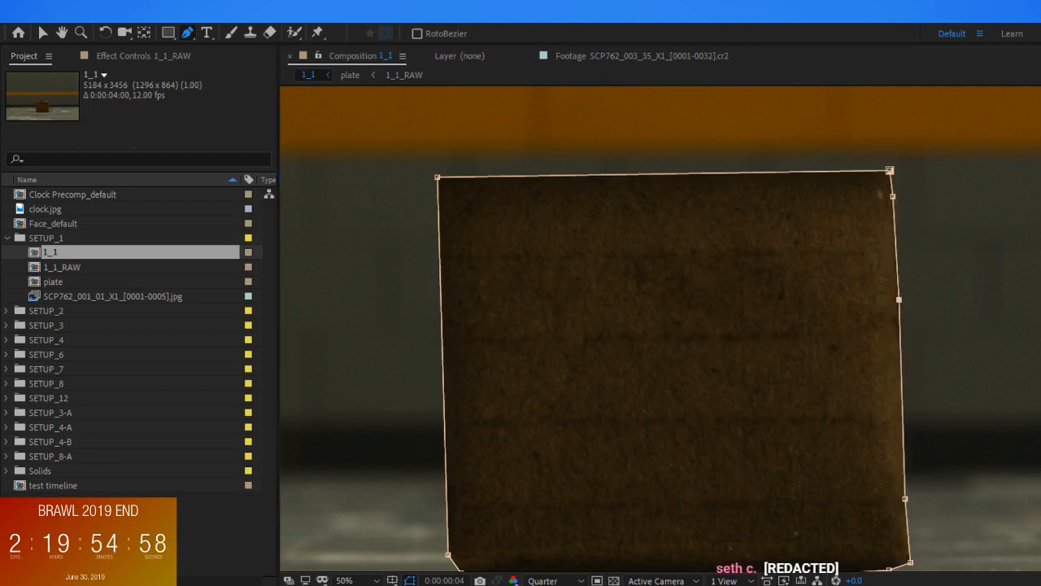
key("F2")
scroll(783, 405, "down", 2)
scroll(788, 416, "up", 1)
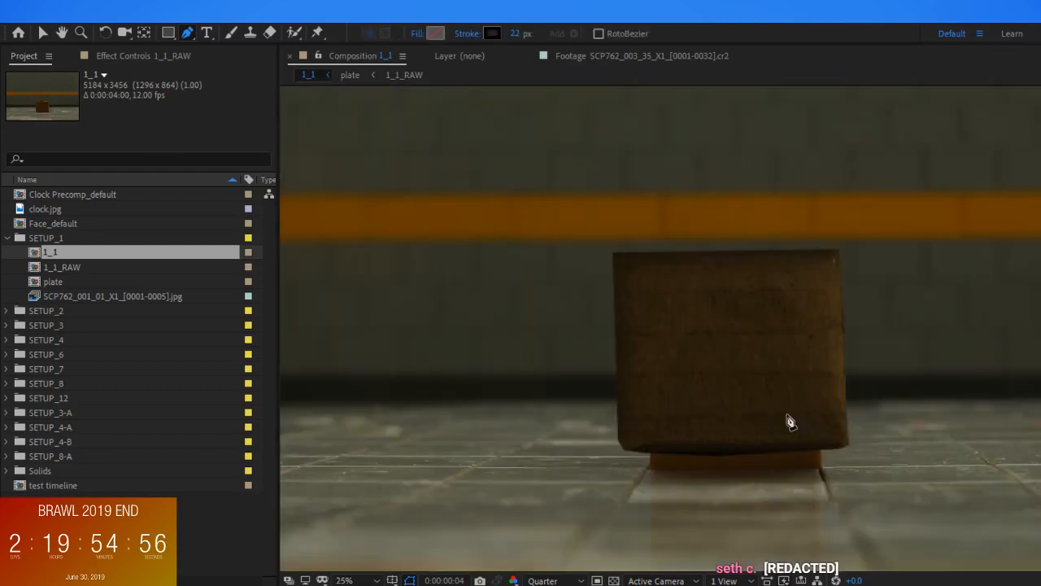
Move the masked brown box layer down until it covers the base of the orange box behind it
left_click(749, 352, "ctrl")
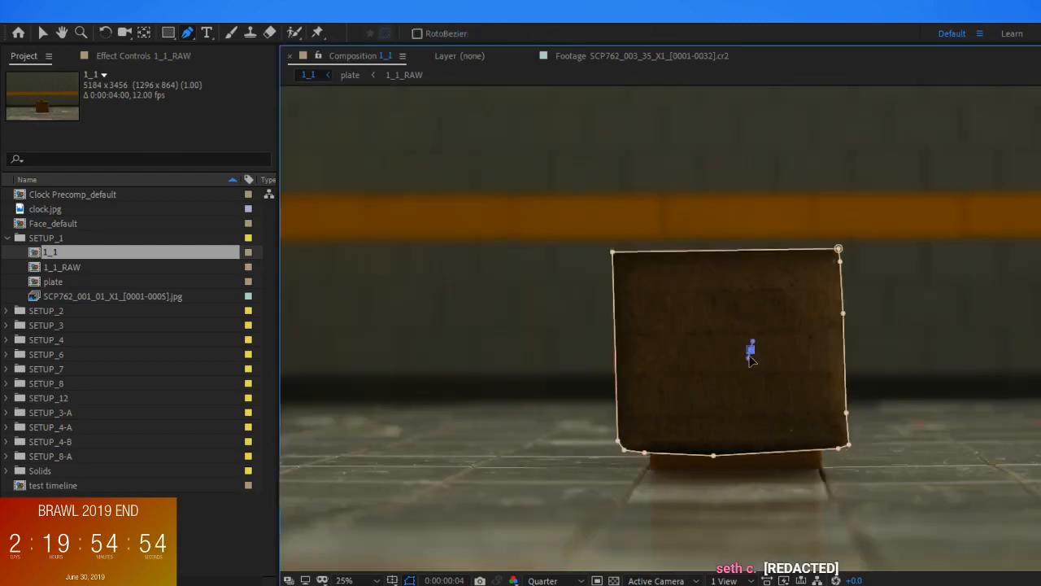
key("v")
left_click_drag(748, 335, 745, 352)
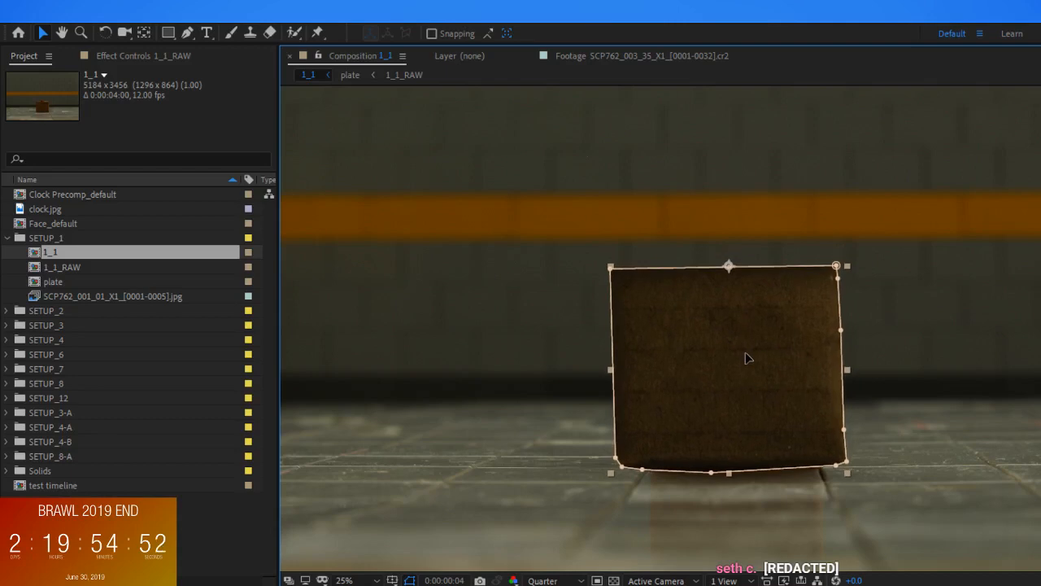
Scale the masked brown box layer down to about the orange box's size and seat its base on the floor
left_click(847, 261)
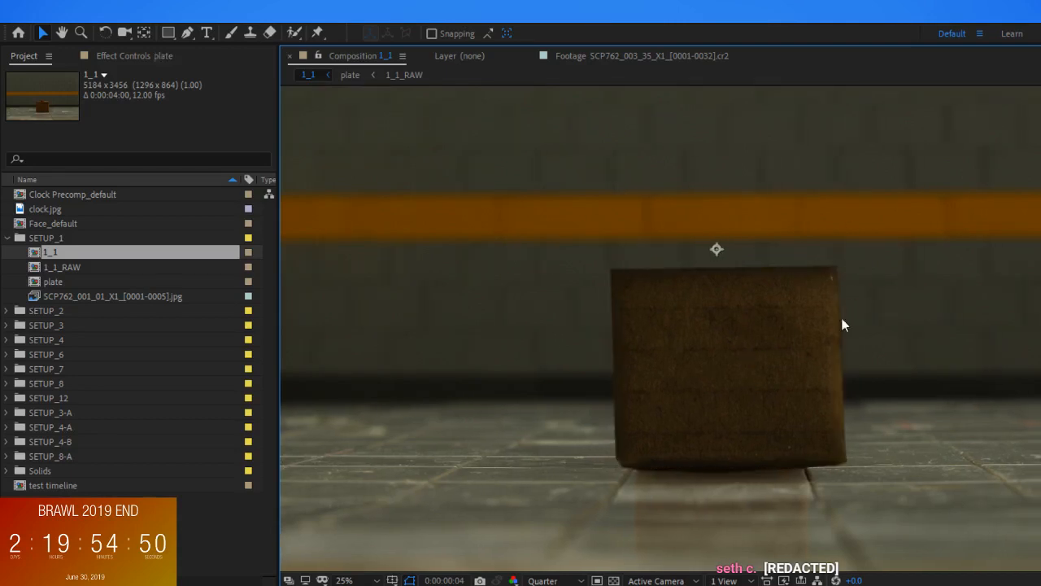
left_click(829, 302)
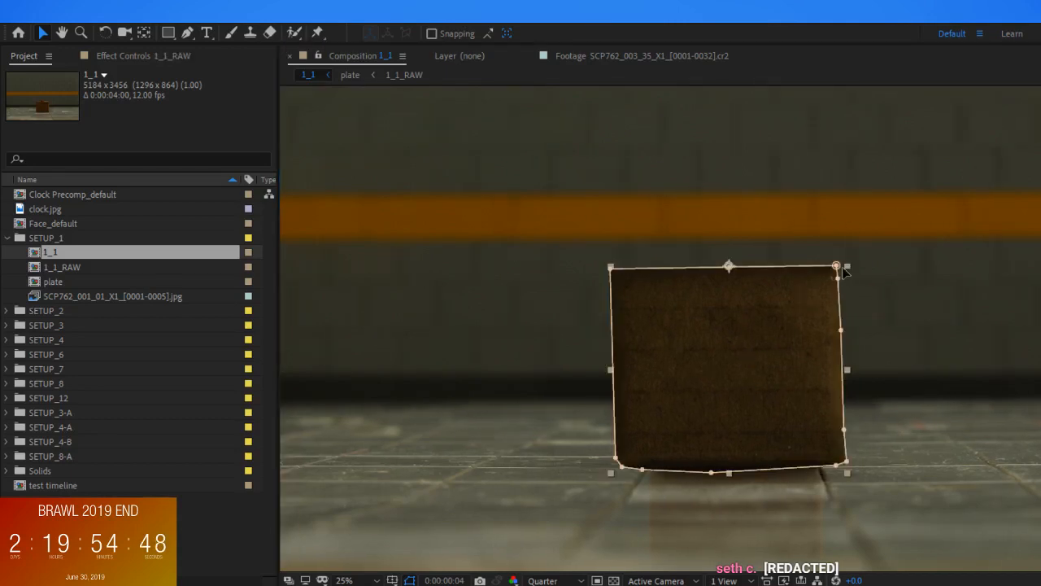
left_click_drag(744, 362, 741, 384)
left_click_drag(835, 290, 823, 302)
left_click_drag(741, 361, 745, 380)
left_click(864, 374)
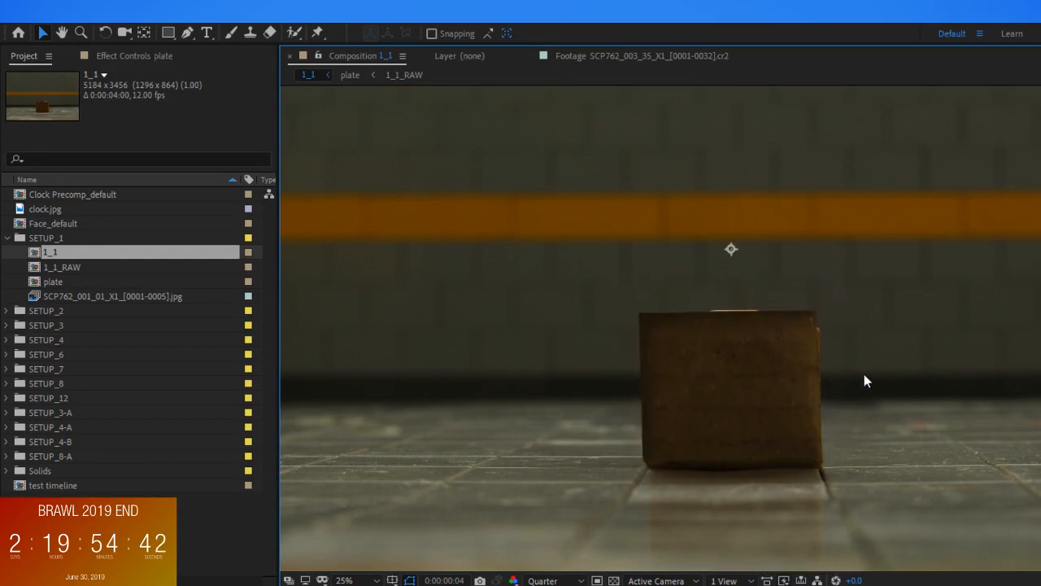
scroll(1005, 458, "down", 1)
scroll(778, 397, "up", 2)
scroll(779, 397, "down", 1)
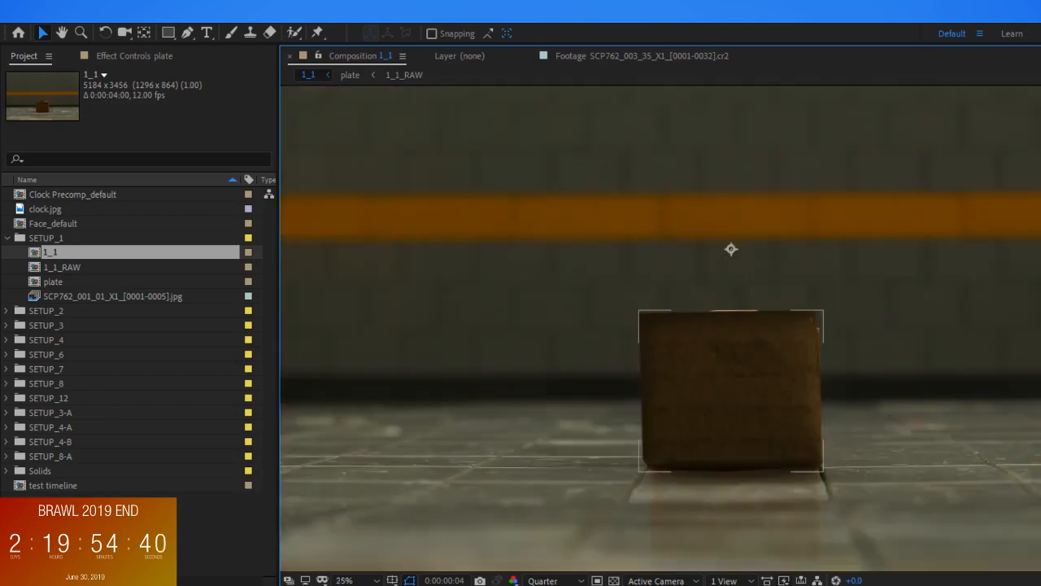
Rotate the masked box layer slightly clockwise and nudge it down and to the right over the orange box
left_click(823, 372)
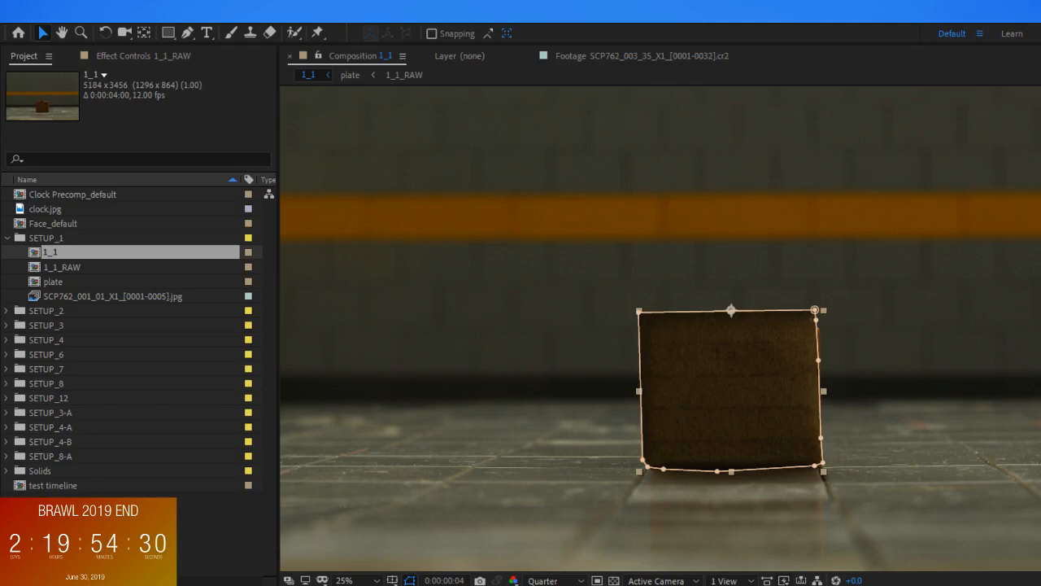
scroll(833, 354, "up", 4)
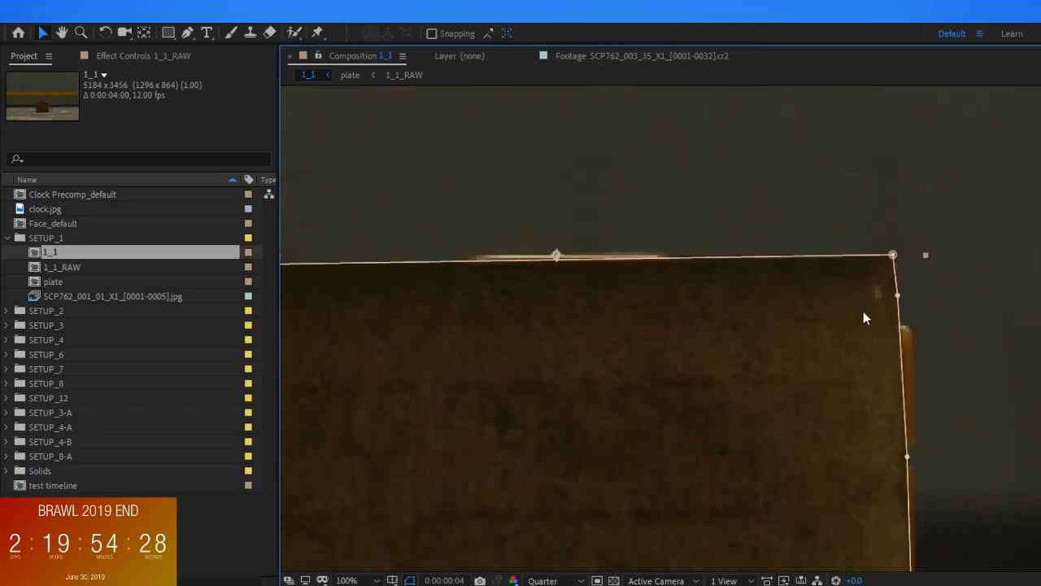
mouse_move(893, 256)
left_mouse_down()
mouse_move(969, 251)
mouse_move(898, 258)
mouse_move(900, 241)
mouse_move(894, 257)
mouse_move(904, 178)
mouse_move(891, 261)
left_mouse_up()
scroll(869, 287, "down", 2)
scroll(823, 346, "up", 2)
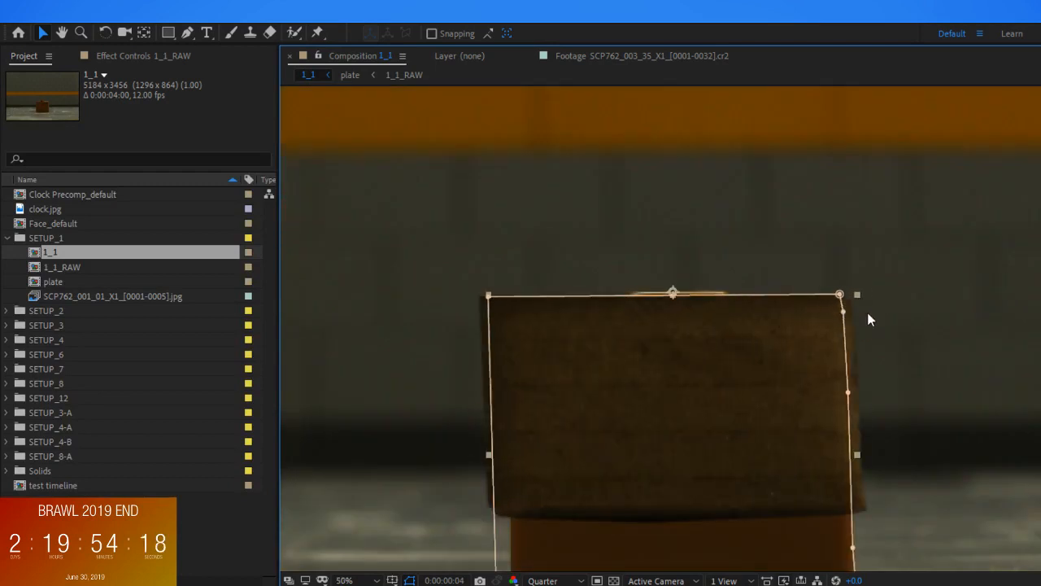
scroll(822, 362, "down", 2)
scroll(817, 358, "up", 2)
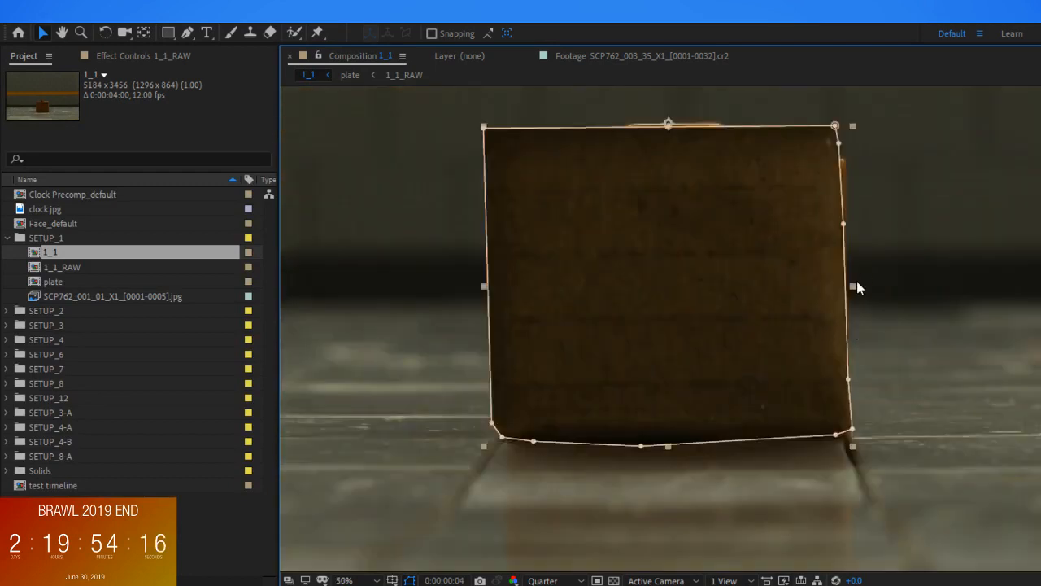
key("w")
left_click_drag(803, 264, 799, 267)
key("v")
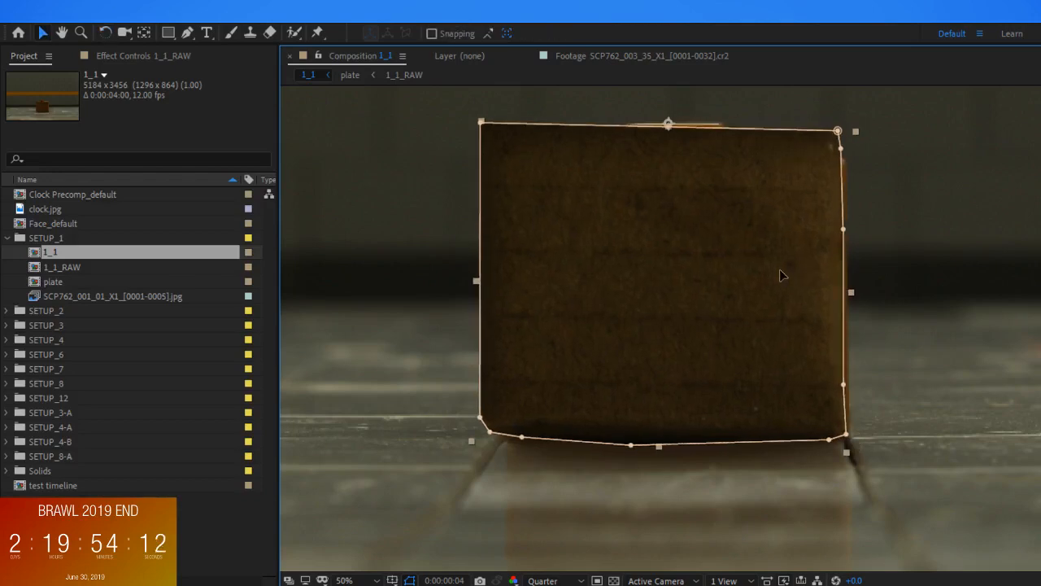
key("shift+Right")
key("shift+Down")
left_click(899, 277)
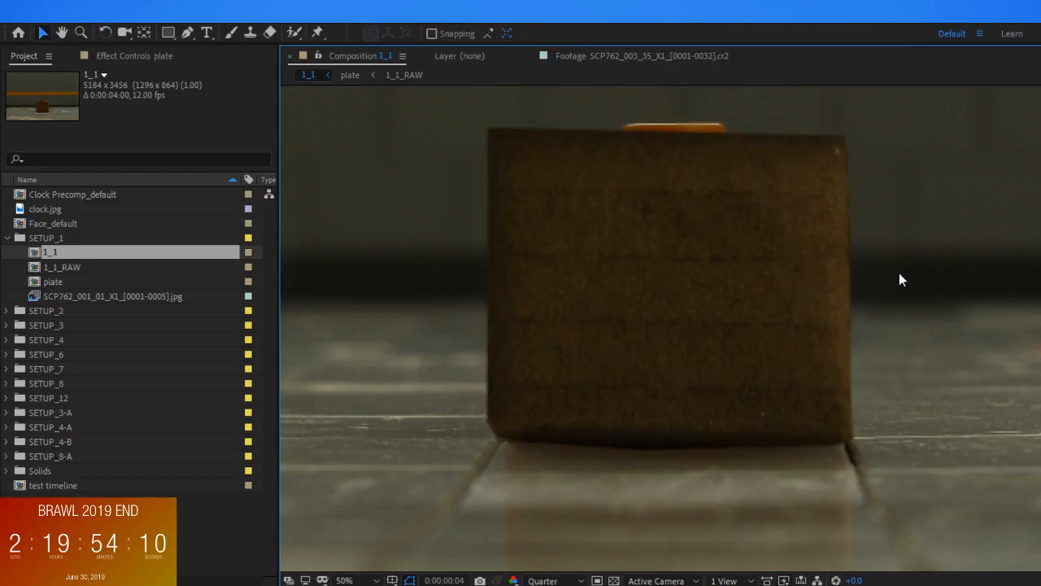
Reshape the box mask by adjusting its points along the bottom edge, the right edge and the upper-right corner
left_click(753, 381)
left_click_drag(837, 445, 828, 444)
left_click_drag(637, 450, 630, 448)
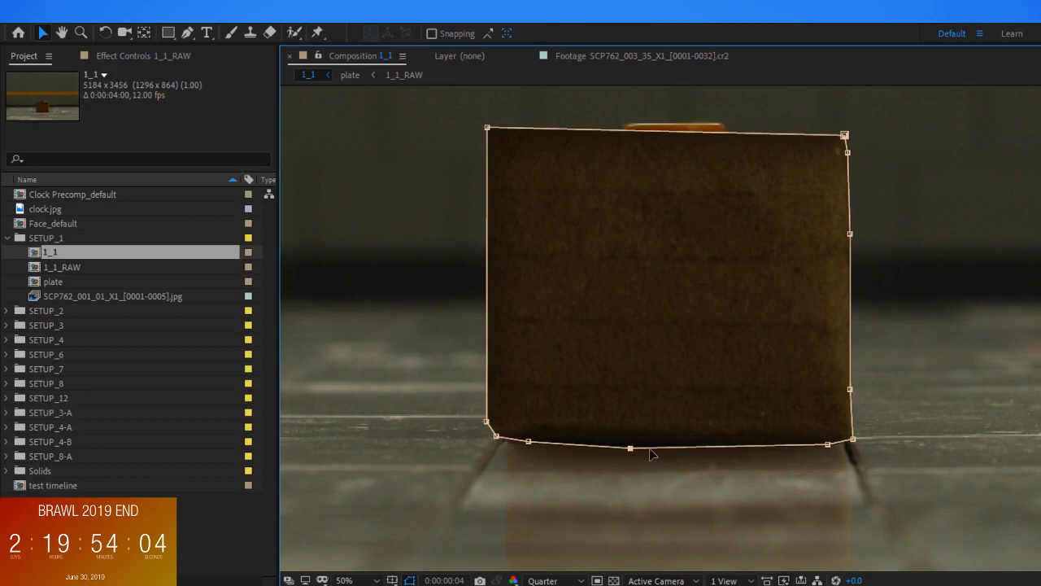
mouse_move(848, 152)
left_mouse_down()
mouse_move(832, 140)
mouse_move(827, 166)
mouse_move(846, 166)
mouse_move(843, 123)
mouse_move(847, 163)
left_mouse_up()
left_click_drag(851, 236, 848, 236)
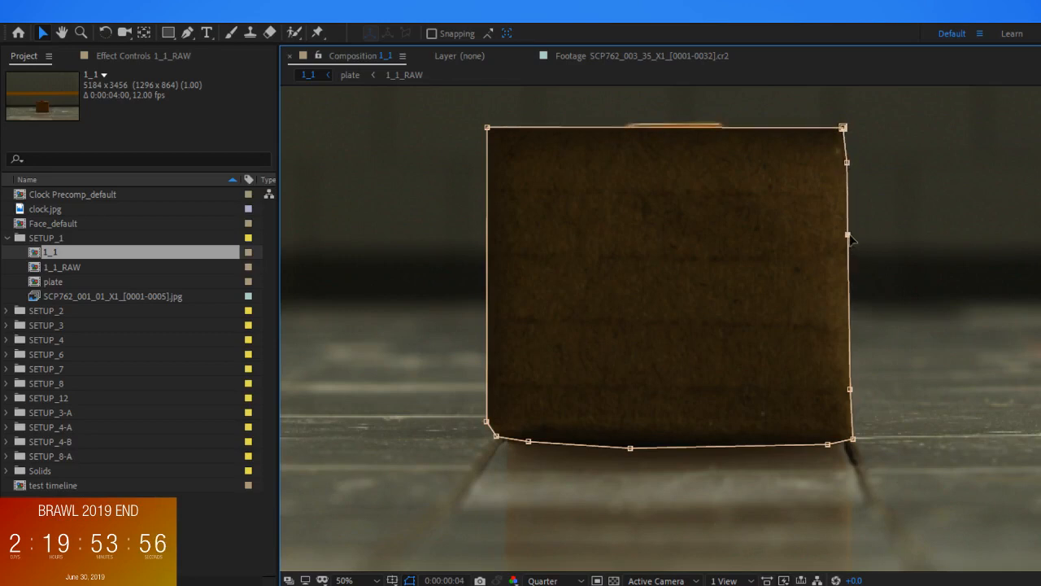
Resize the masked box layer from its upper corner to fit over the orange box behind it
left_click_drag(842, 132, 872, 125)
left_click(761, 191)
mouse_move(782, 181)
left_mouse_down()
mouse_move(791, 143)
mouse_move(784, 170)
left_mouse_up()
mouse_move(866, 110)
left_mouse_down()
mouse_move(873, 113)
mouse_move(860, 127)
left_mouse_up()
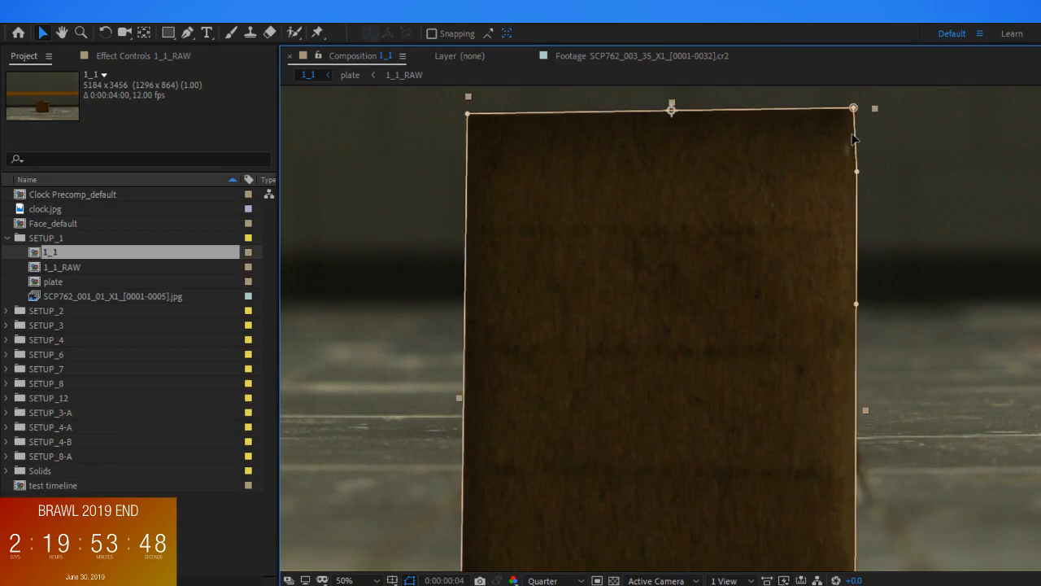
Move the box layer's anchor point to the centre of its front face and readjust the layer's size and placement
key("y")
left_click_drag(672, 110, 655, 279)
key("v")
left_click_drag(865, 116, 865, 126)
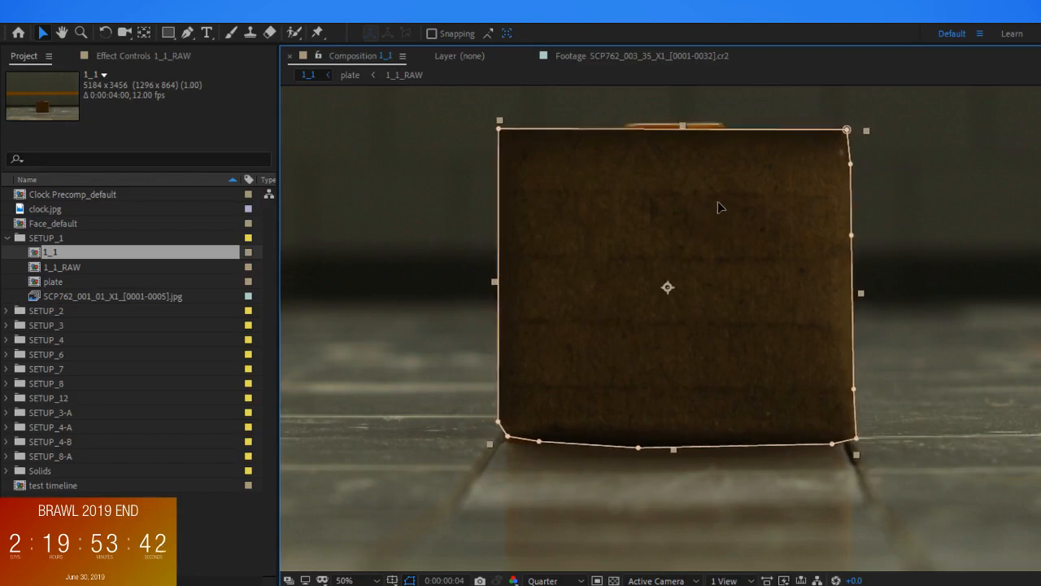
left_click(891, 391)
left_click(846, 429)
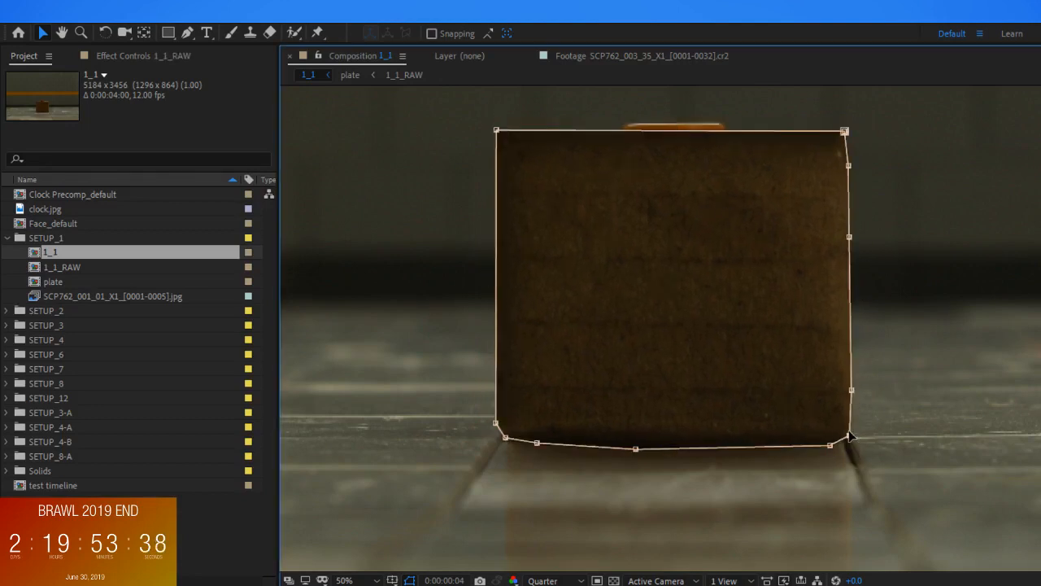
scroll(909, 398, "down", 2)
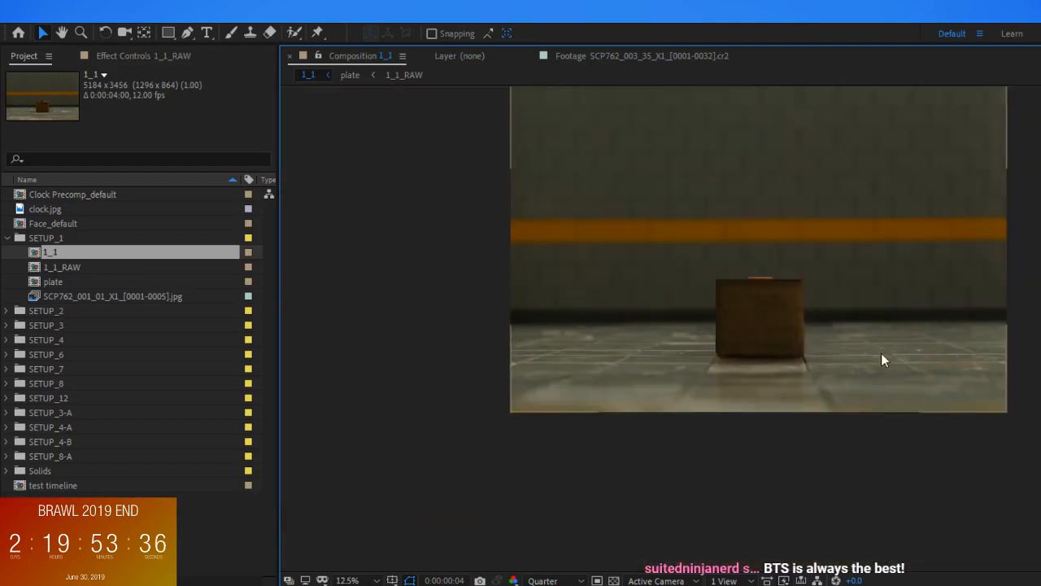
On an unmasked copy of the box layer, draw a four-point Pen tool mask around the top flap and pull its upper corners inward
scroll(966, 403, "down", 1)
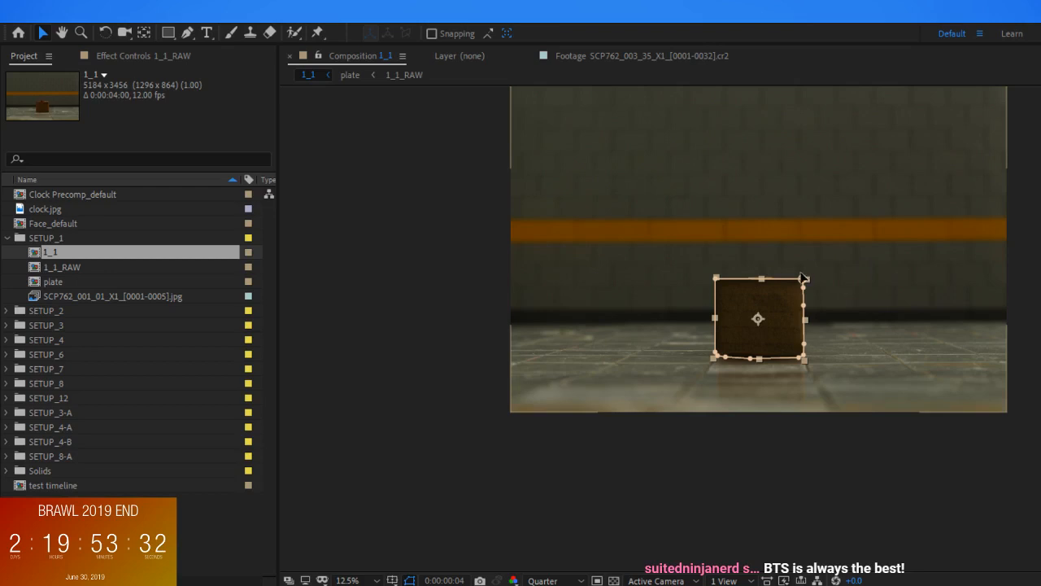
scroll(805, 279, "up", 4)
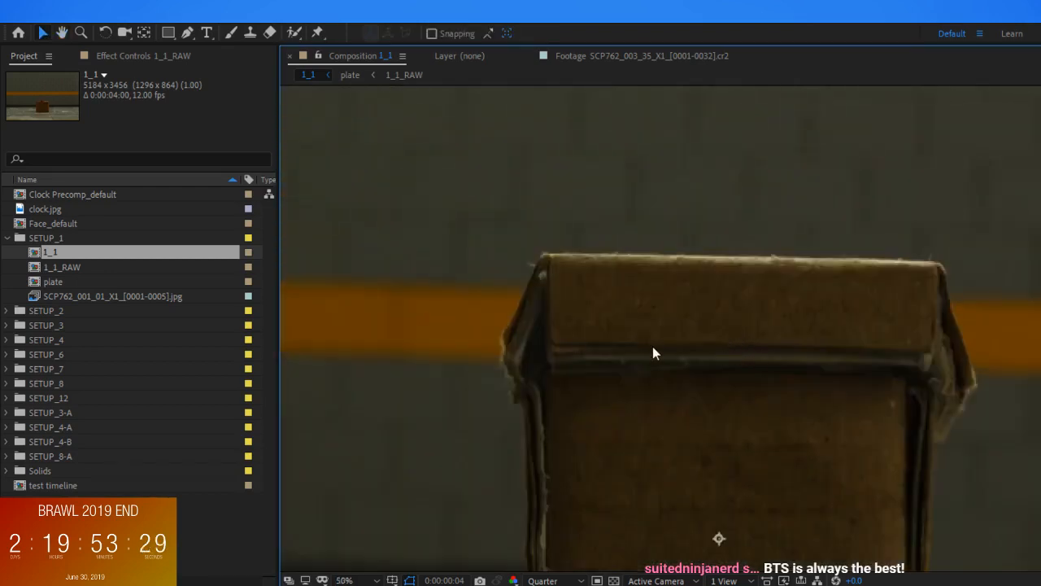
scroll(651, 351, "up", 1)
key("g")
left_click(315, 356)
left_click(1040, 374)
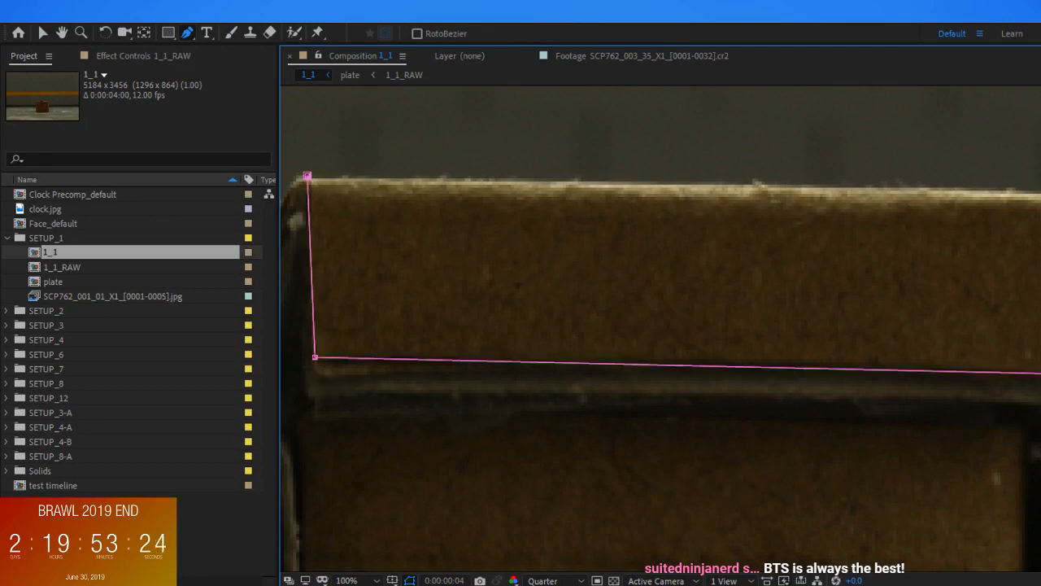
left_click(307, 176)
scroll(783, 292, "down", 2)
key("v")
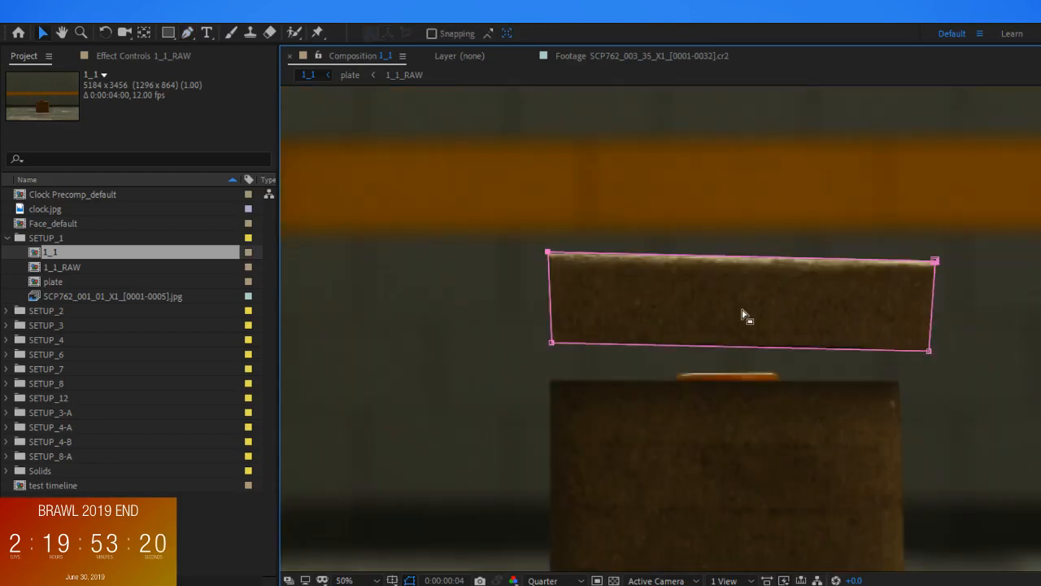
left_click(932, 266)
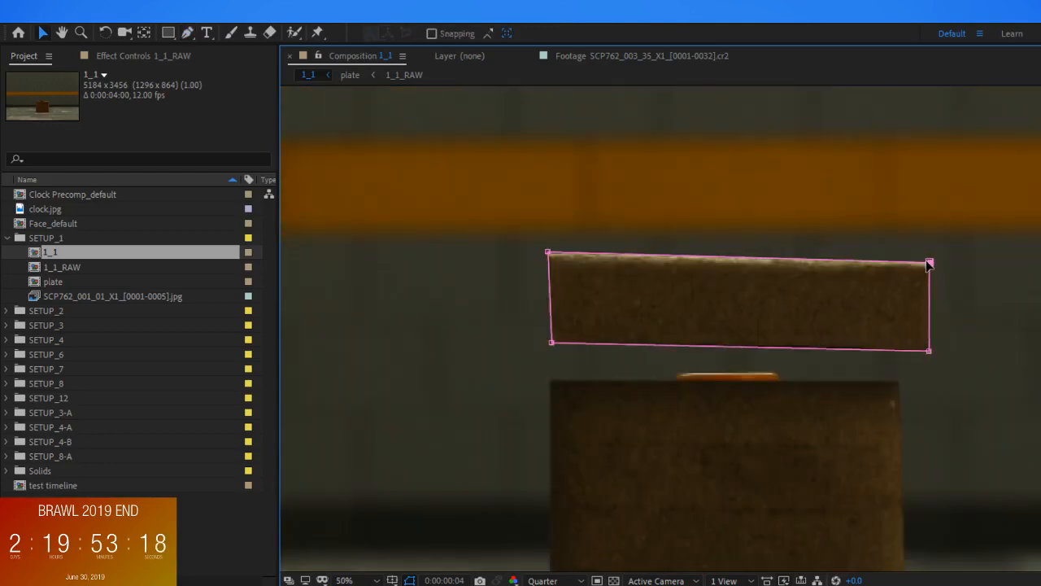
left_click_drag(548, 253, 554, 253)
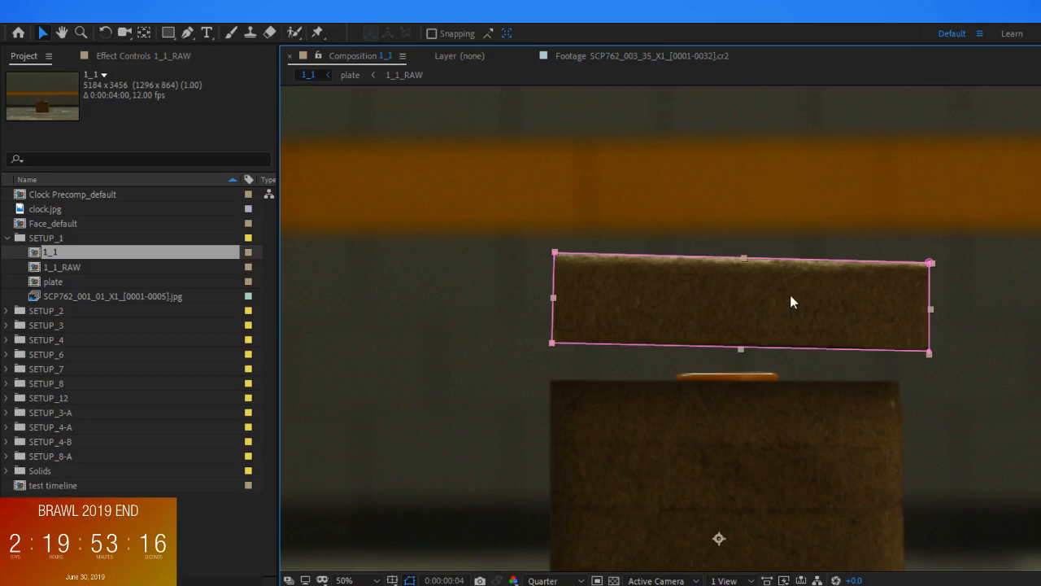
Move the anchor point of the masked flap layer to the centre of the flap
key("w")
key("v")
left_click(720, 545)
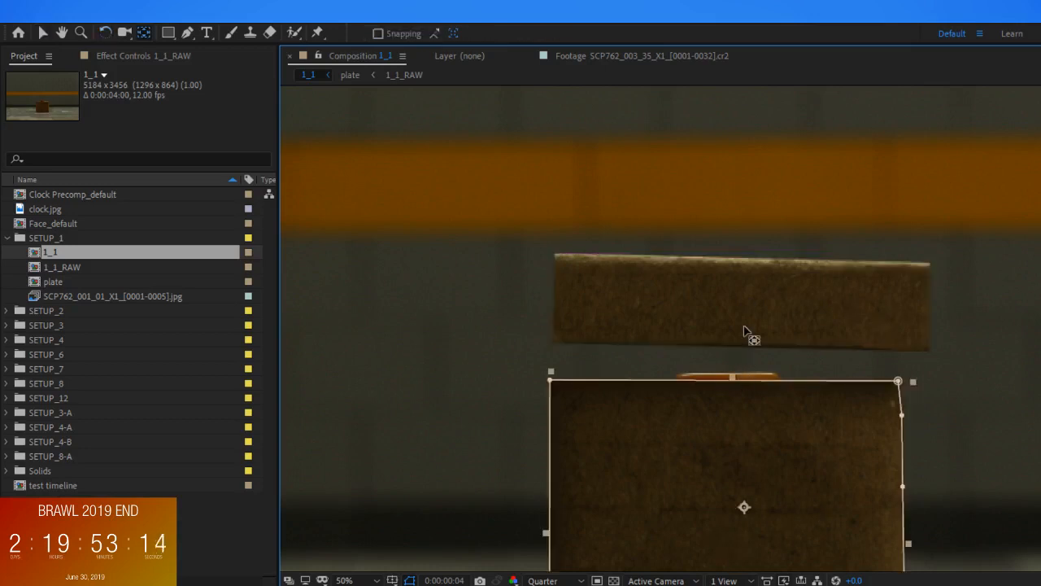
left_click(847, 306)
key("w")
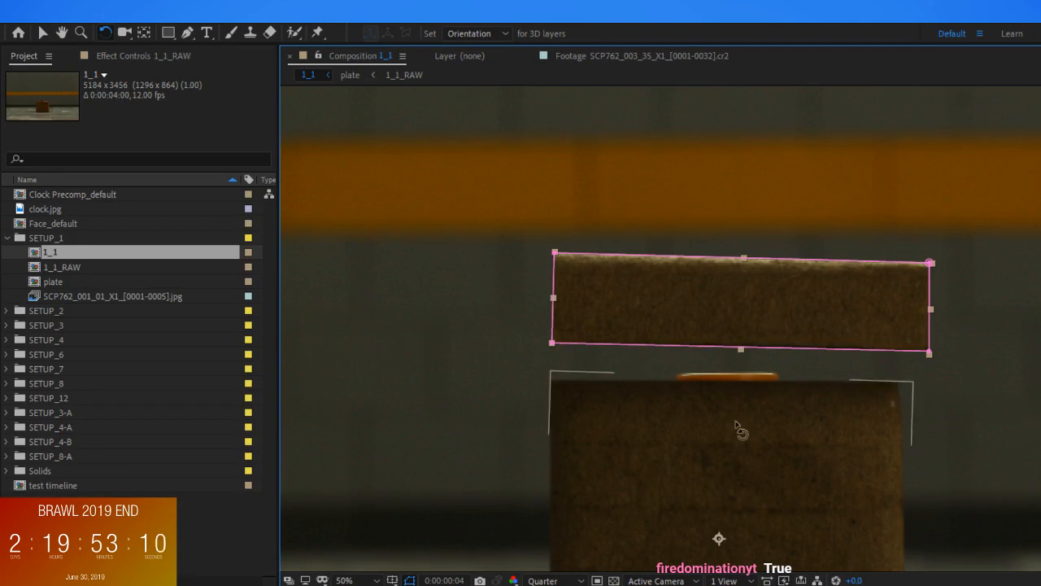
left_click(740, 476)
key("y")
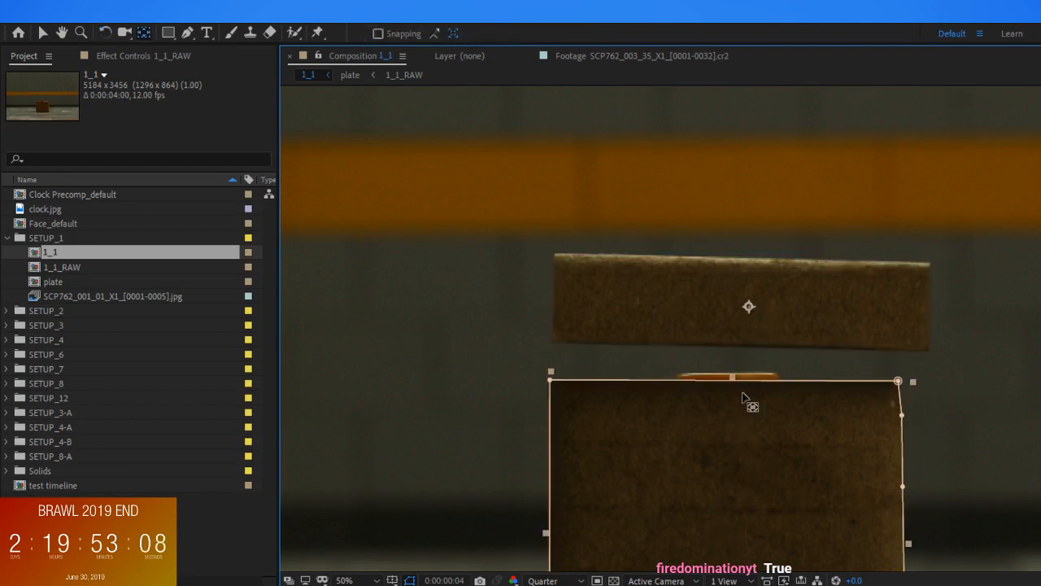
left_click(749, 328)
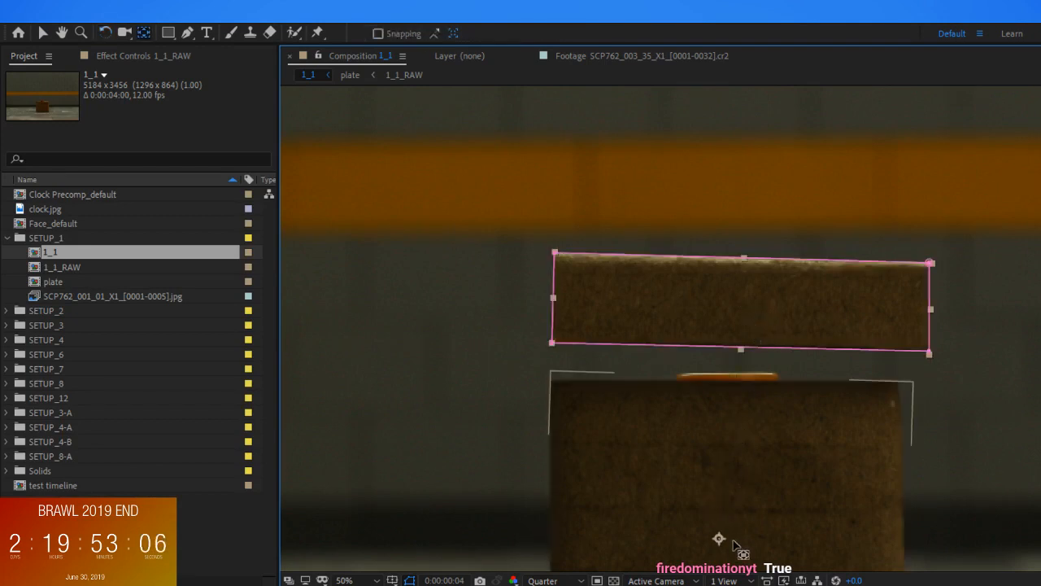
left_click_drag(720, 541, 744, 305)
Hide the mask outlines and rotate the flap layer slightly counter-clockwise until it is nearly level
key("w")
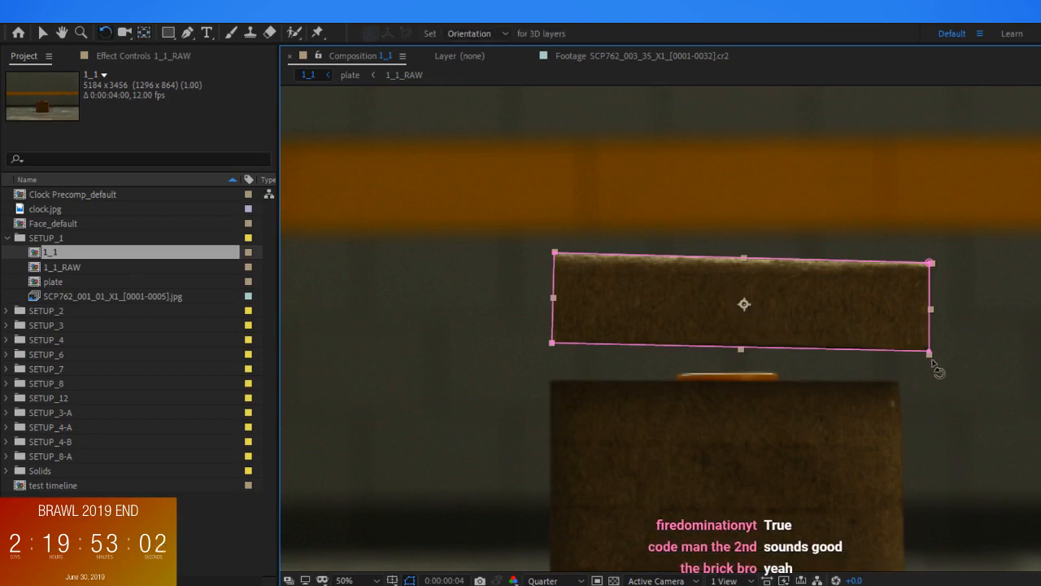
left_click(732, 585)
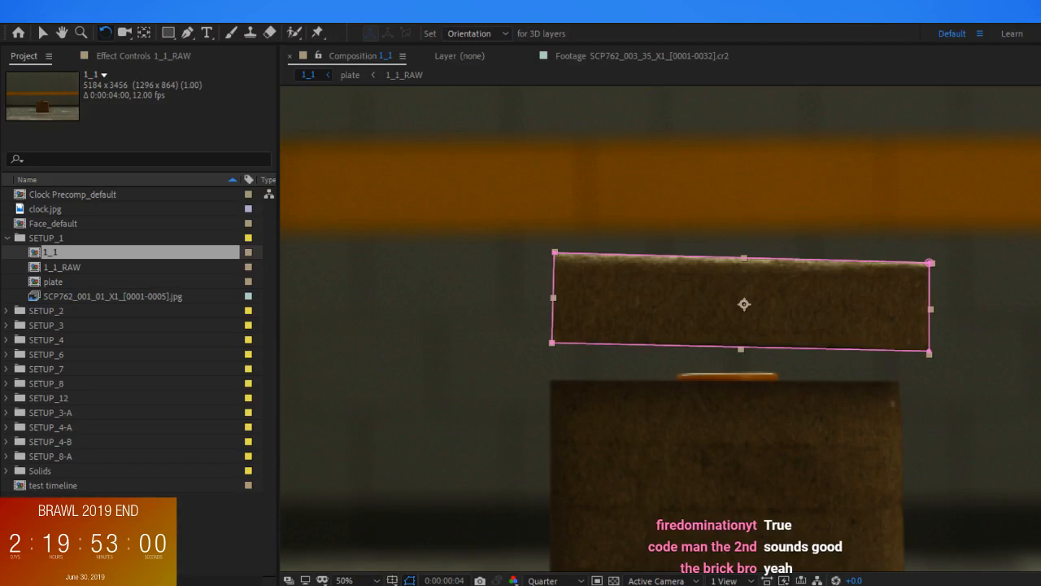
left_click(411, 580)
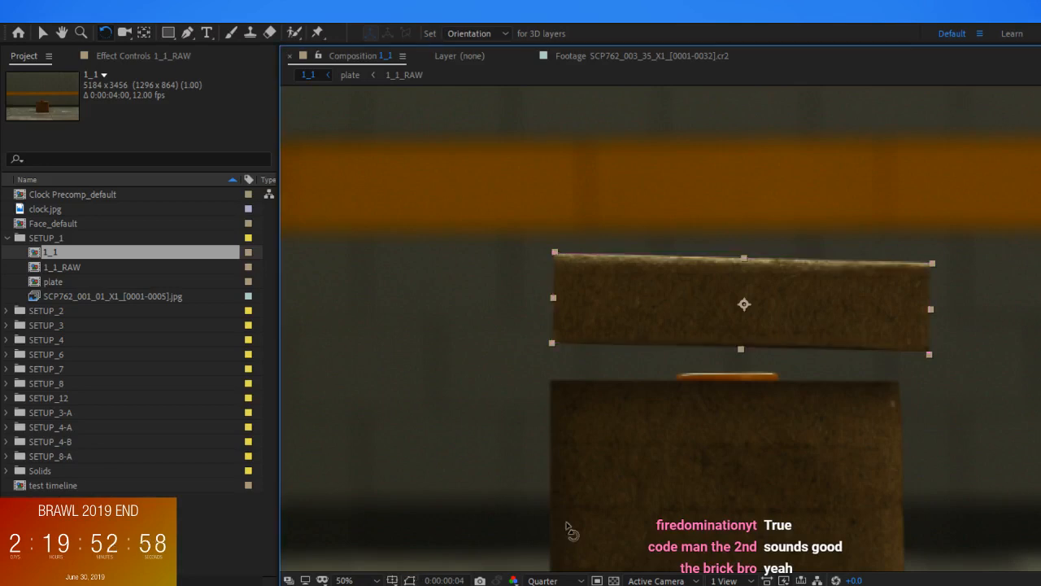
left_click_drag(935, 354, 938, 355)
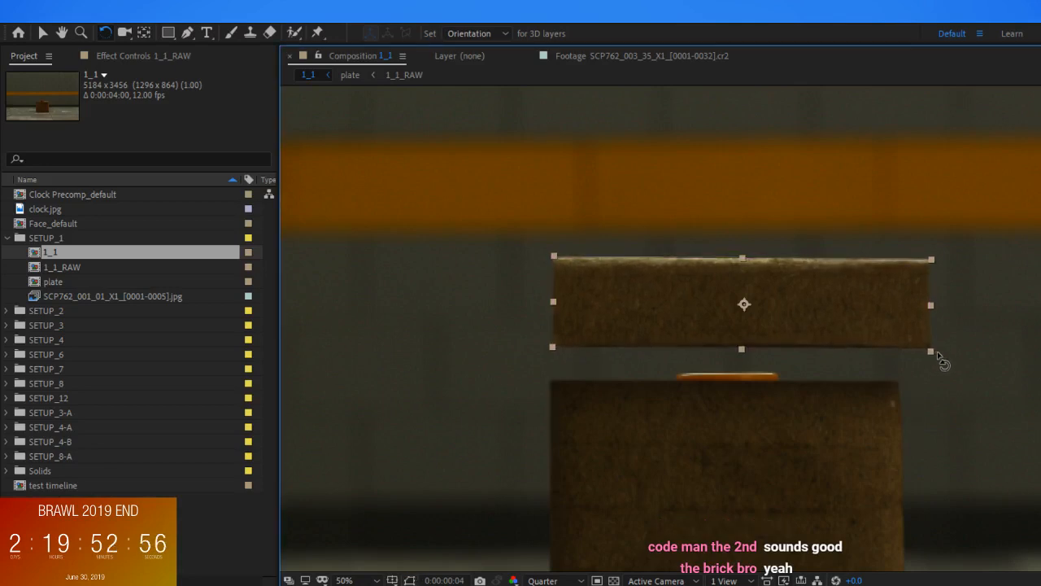
Move the flap layer down onto the brown box's top edge so it covers the orange strip, and adjust its width
key("v")
left_click_drag(871, 318, 844, 363)
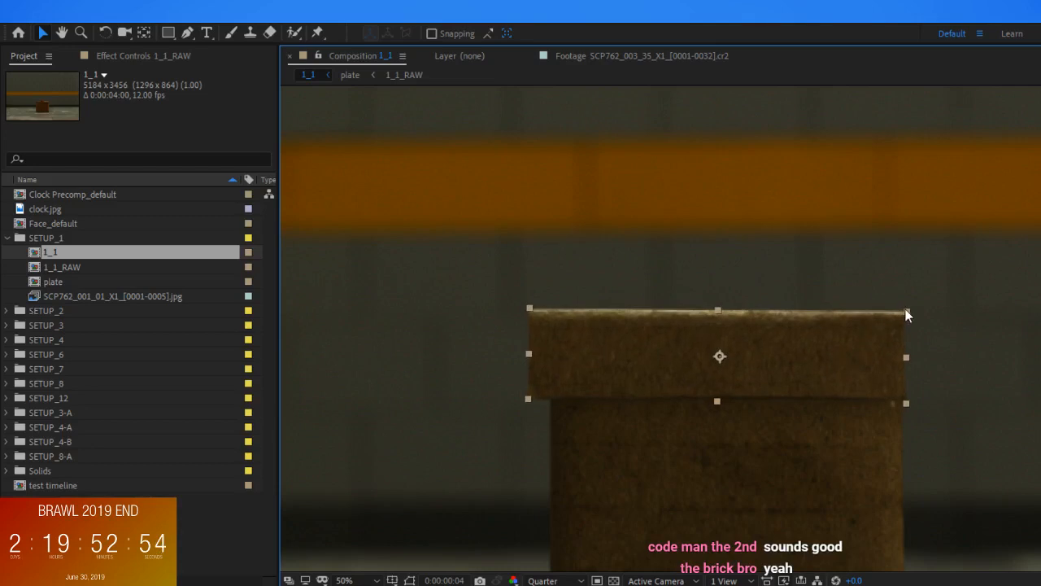
left_click_drag(906, 357, 860, 358)
left_click(984, 380)
scroll(982, 383, "down", 3)
scroll(908, 371, "up", 3)
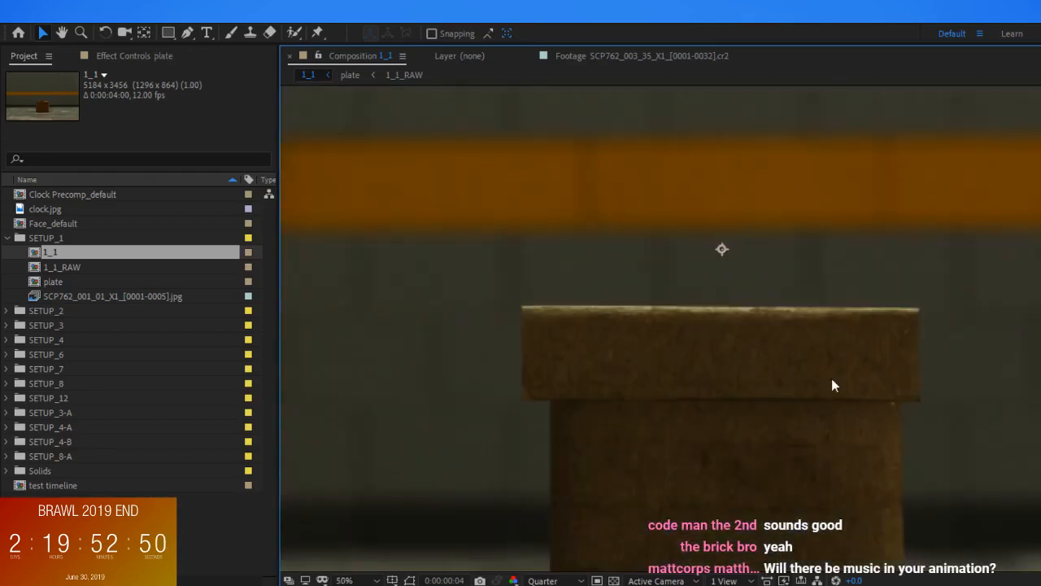
Narrow the flap layer to slightly wider than the brown box and nudge it down onto the box
left_click(911, 379)
left_click_drag(921, 359, 901, 363)
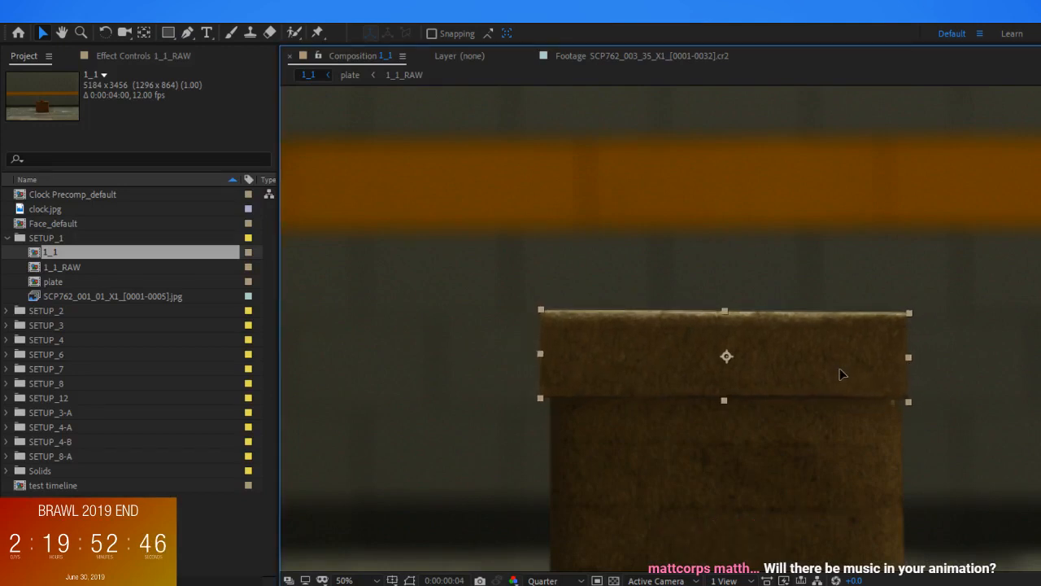
left_click(962, 346)
scroll(961, 346, "down", 4)
scroll(789, 327, "up", 2)
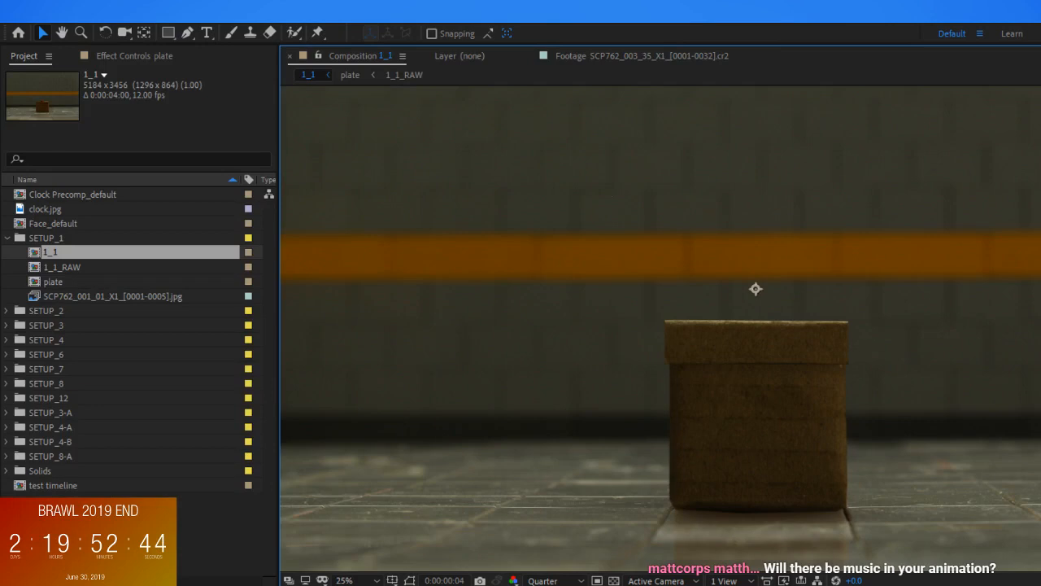
left_click(790, 329)
scroll(789, 328, "up", 2)
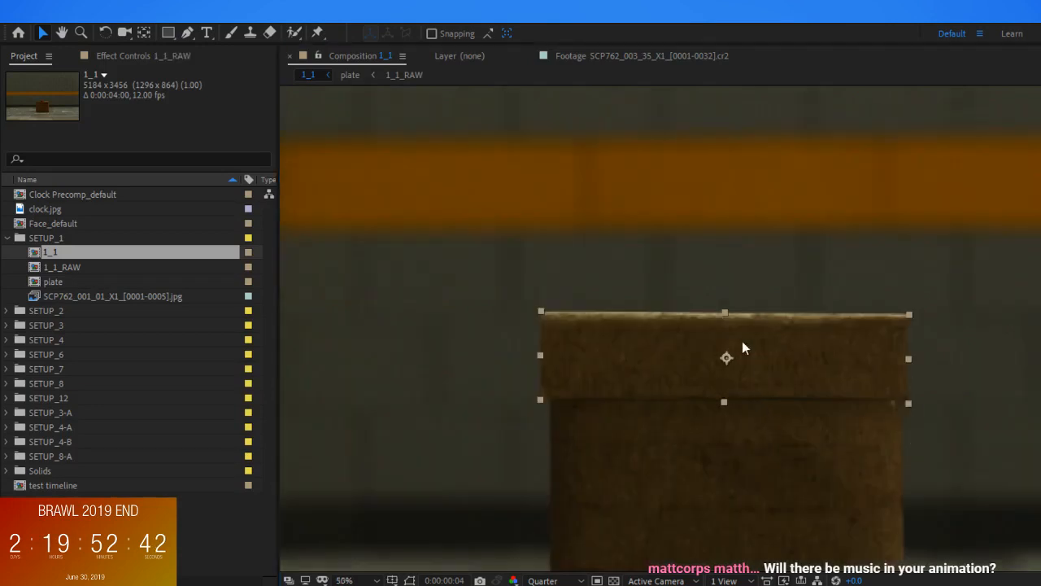
Stretch the flap layer's top edge slightly upward so it stands taller above the brown box, and check the fit
left_click_drag(724, 314, 721, 305)
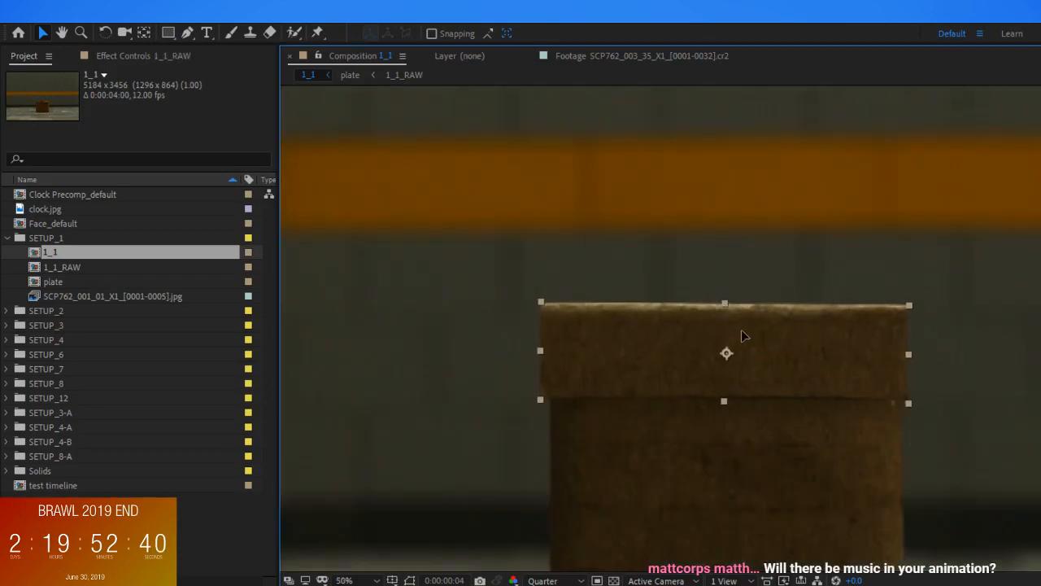
scroll(862, 350, "down", 4)
left_click(891, 360)
scroll(891, 361, "up", 2)
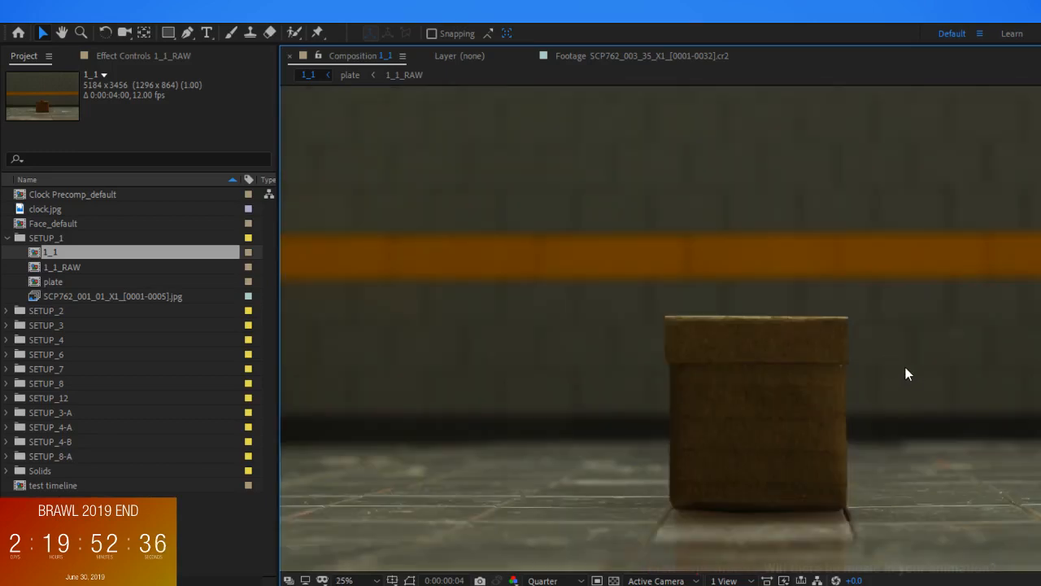
scroll(847, 389, "up", 1)
scroll(827, 407, "down", 1)
left_click(845, 414)
scroll(845, 414, "up", 1)
scroll(845, 414, "down", 2)
left_click(854, 504)
On an unmasked copy of the flap layer, draw a narrow four-point mask along the edge of the box's left side flap
left_click(800, 340)
scroll(790, 330, "up", 4)
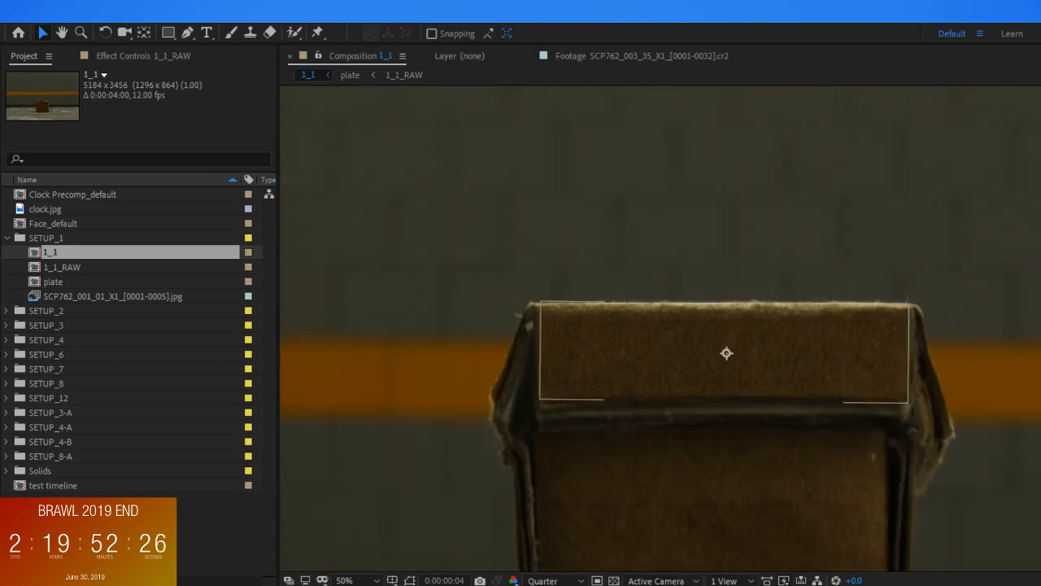
key("g")
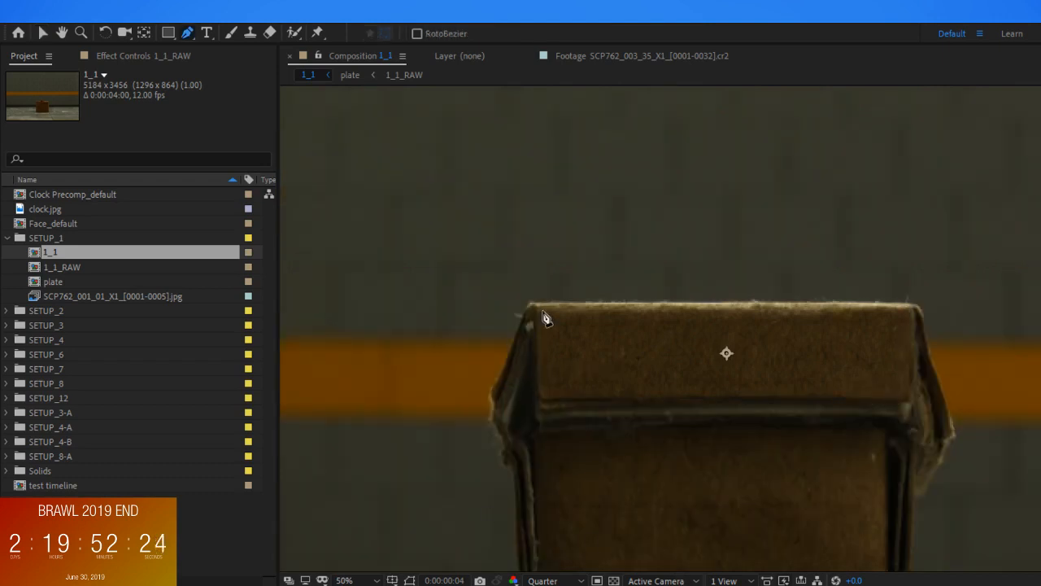
left_click(528, 308)
left_click(493, 391)
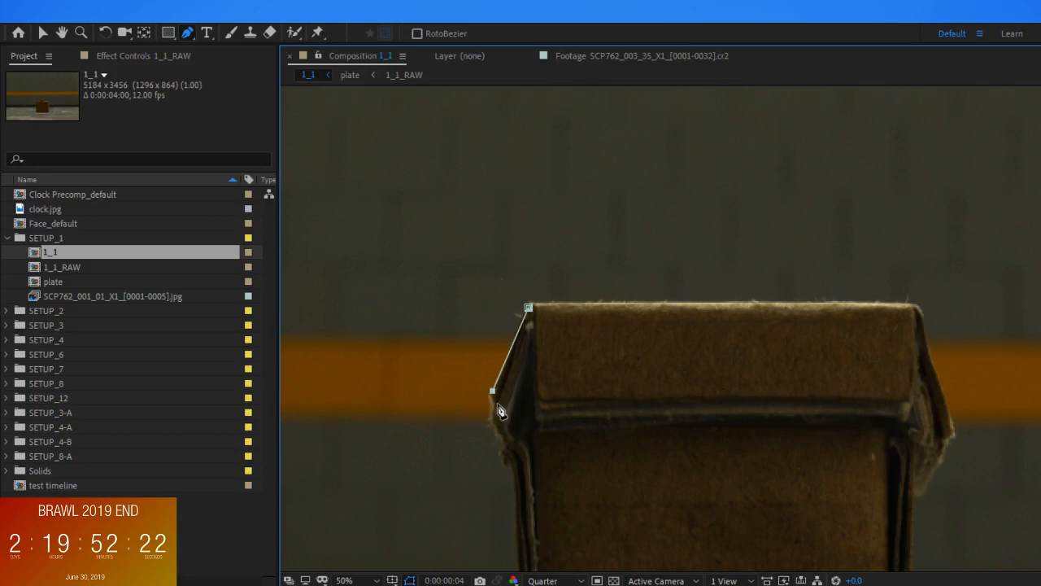
left_click(529, 323)
left_click(529, 308)
Move the left sliver layer's anchor point to its centre and rotate the sliver until it is nearly vertical
key("w")
key("y")
left_click_drag(726, 353, 512, 352)
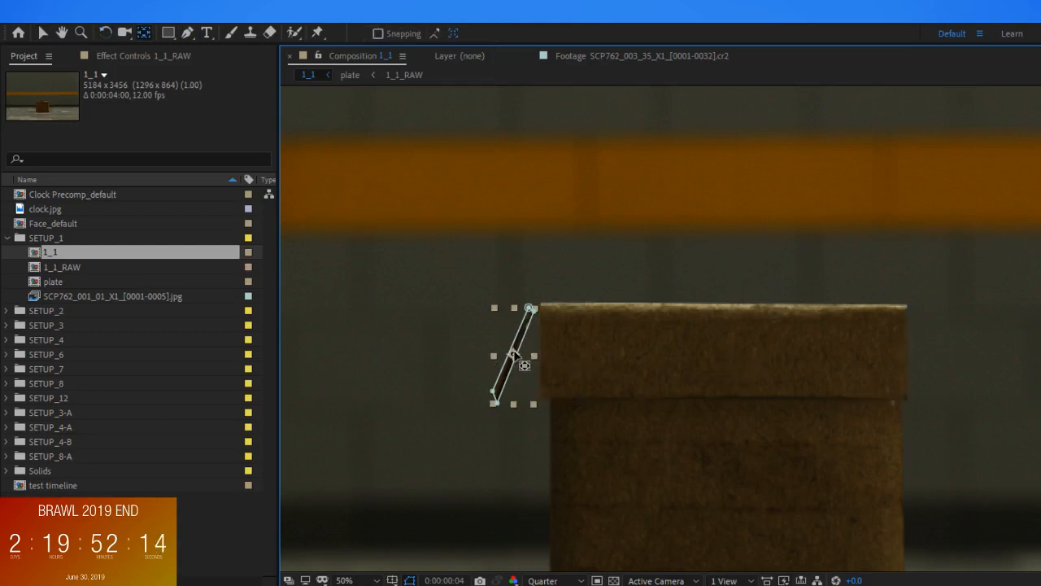
key("w")
left_click_drag(534, 403, 551, 398)
key("v")
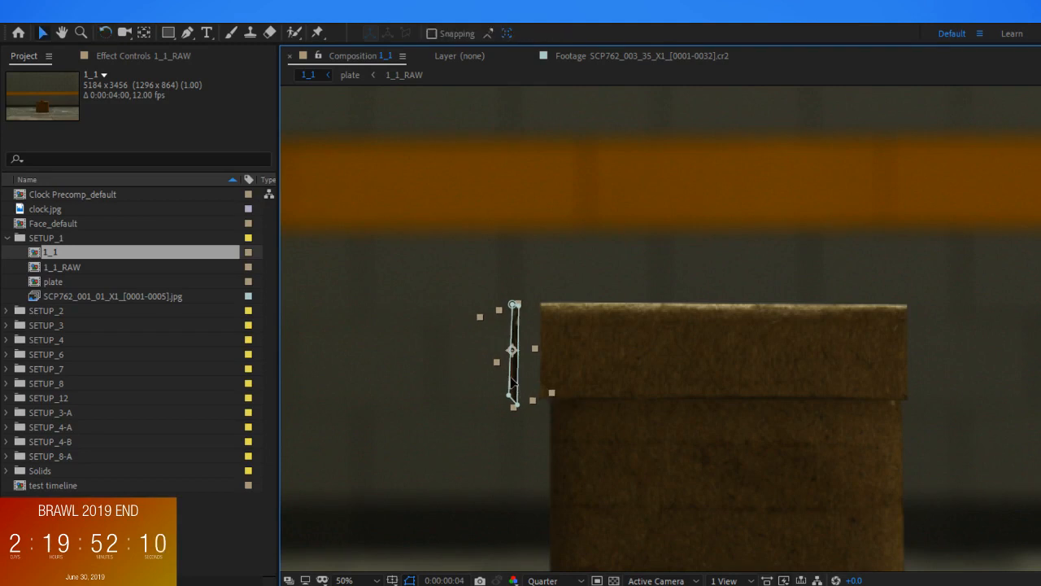
Move the left sliver against the front flap's left edge and scale it down to the flap's height
left_click_drag(514, 380, 535, 384)
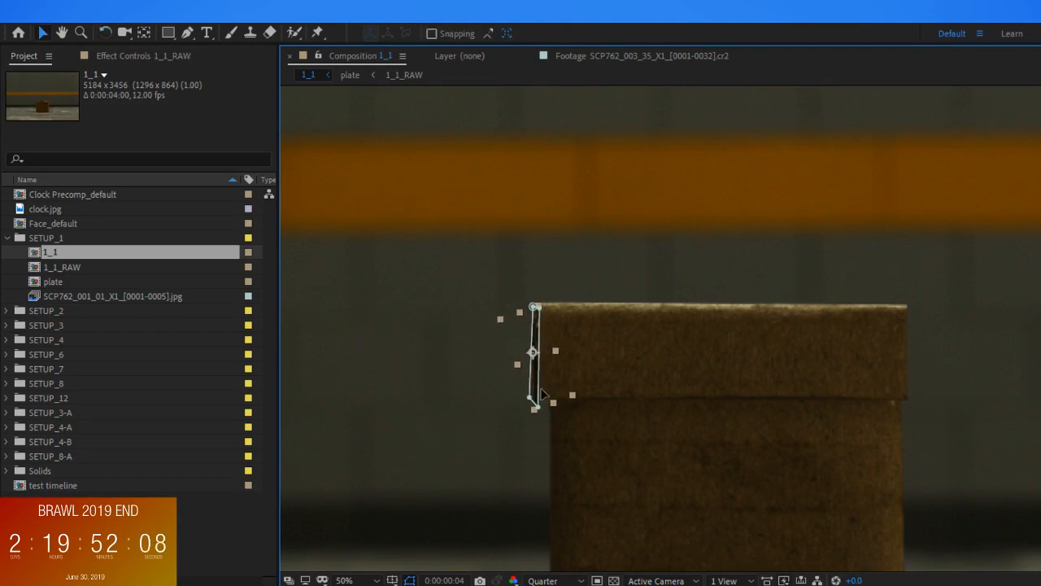
scroll(535, 384, "up", 1)
left_click_drag(498, 434, 839, 380)
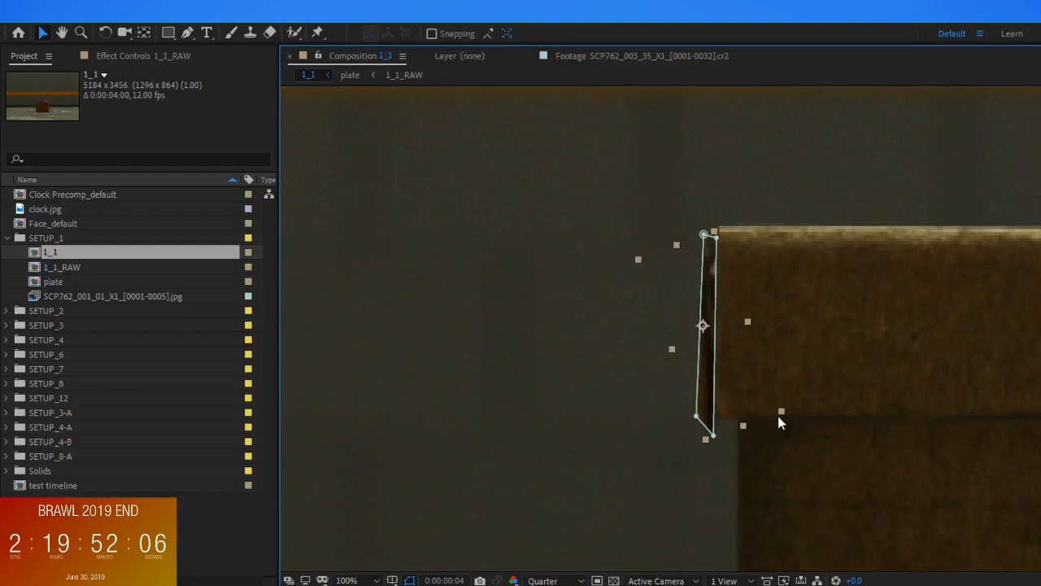
mouse_move(773, 411)
left_mouse_down()
mouse_move(774, 421)
mouse_move(766, 399)
left_mouse_up()
left_click_drag(706, 378, 714, 363)
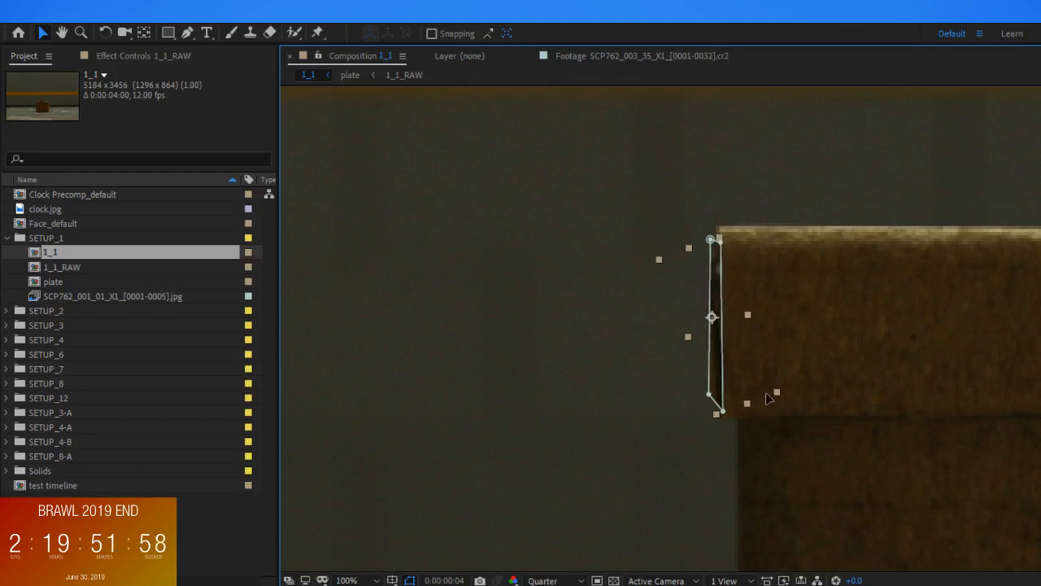
left_click(838, 358)
scroll(840, 364, "down", 4)
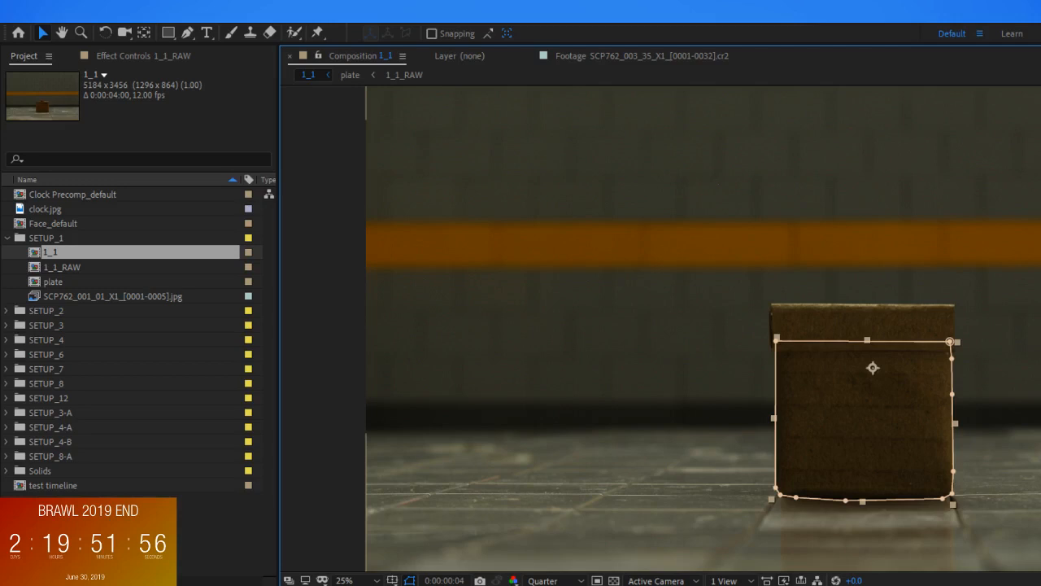
scroll(920, 408, "up", 2)
scroll(695, 301, "up", 2)
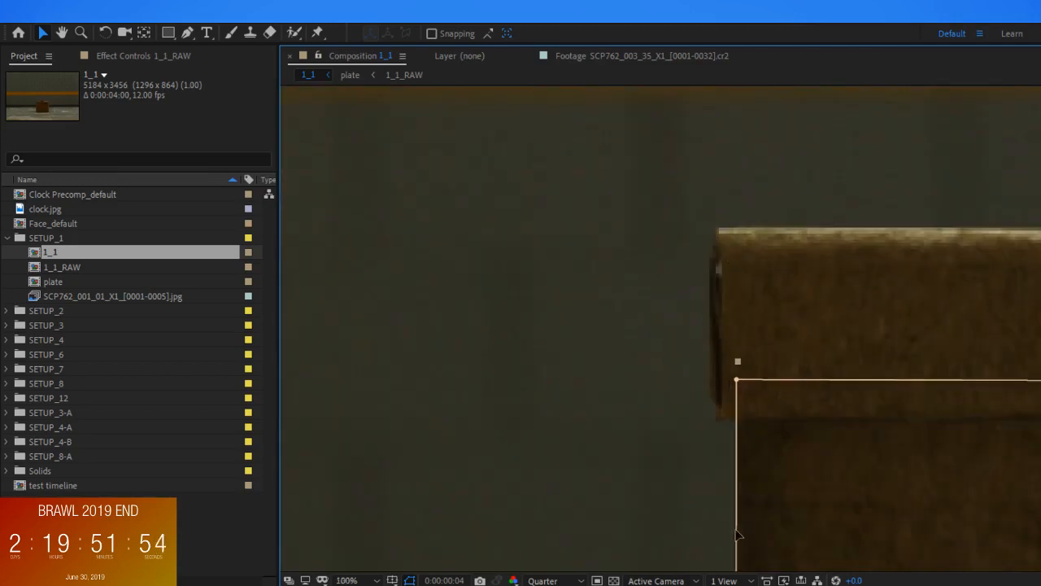
left_click(716, 326)
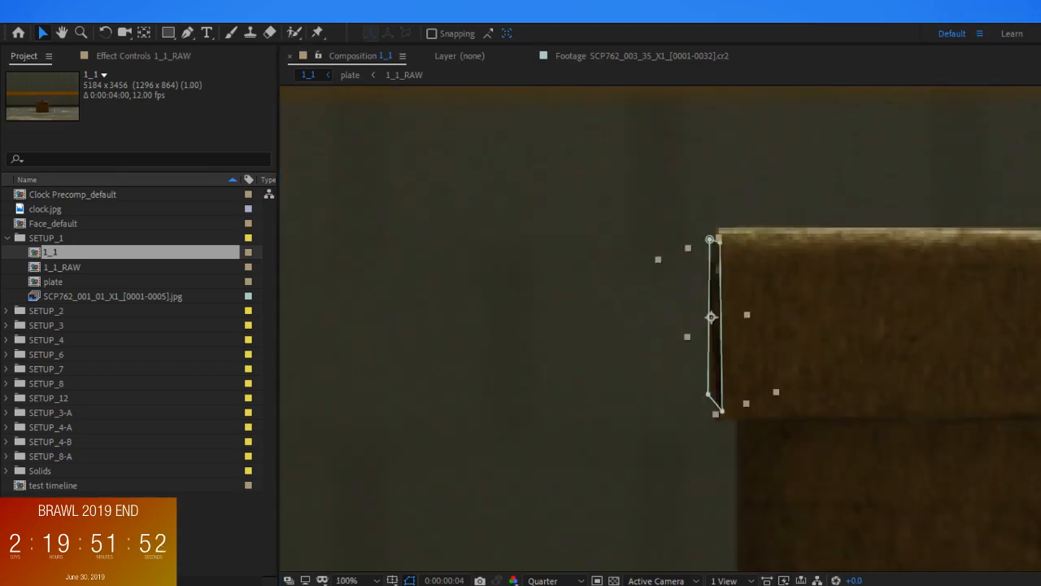
scroll(730, 431, "down", 2)
Duplicate the front flap layer and delete the copy's mask to show the whole box image
left_click(805, 334)
left_click(754, 278)
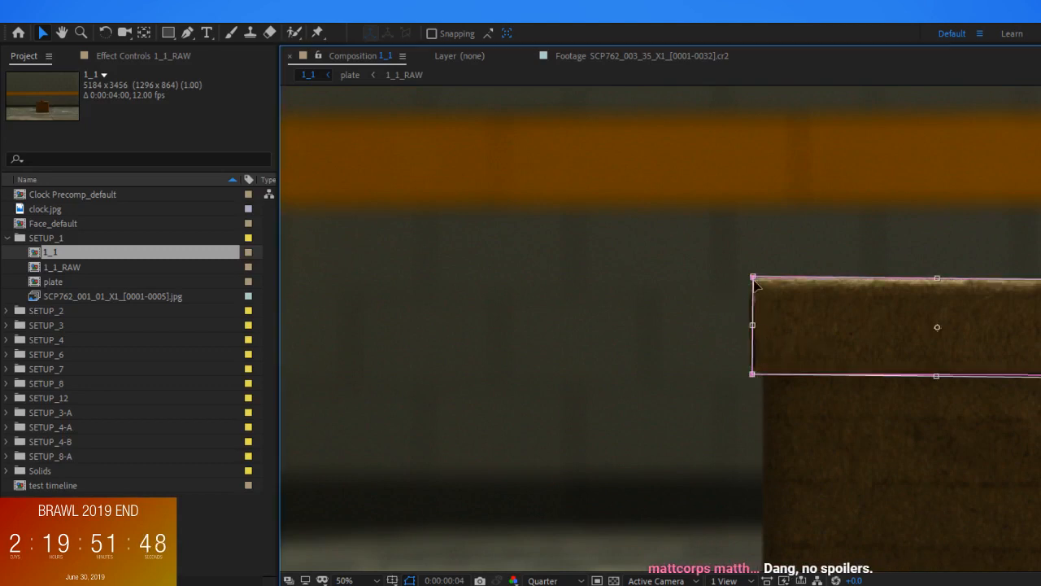
key("Delete")
left_click_drag(969, 336, 660, 288)
scroll(659, 296, "up", 2)
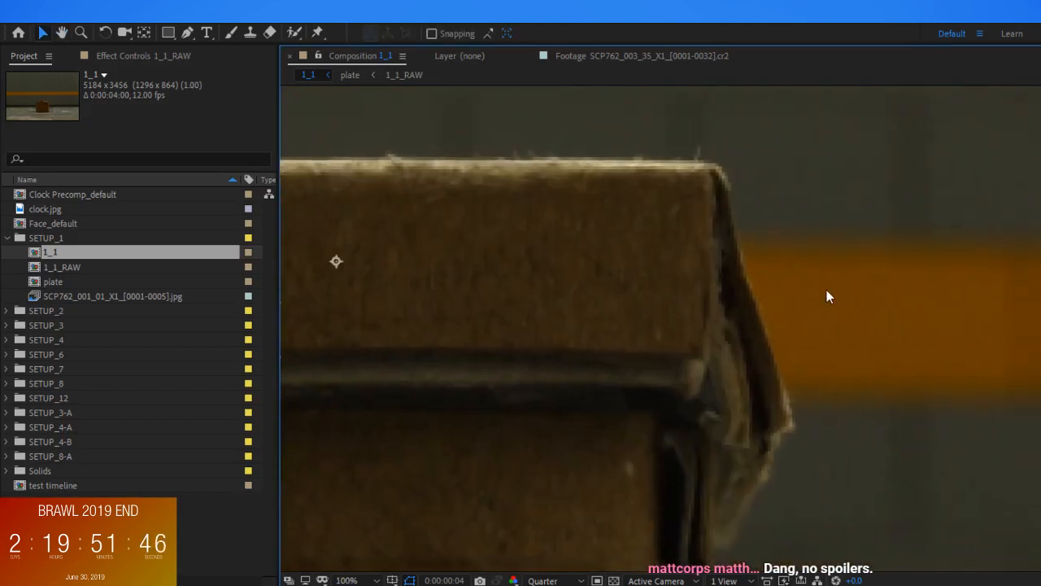
Draw a narrow four-point mask along the outer edge of the box's right side flap
key("g")
left_click(721, 171)
left_click(723, 245)
left_click(755, 360)
left_click(775, 365)
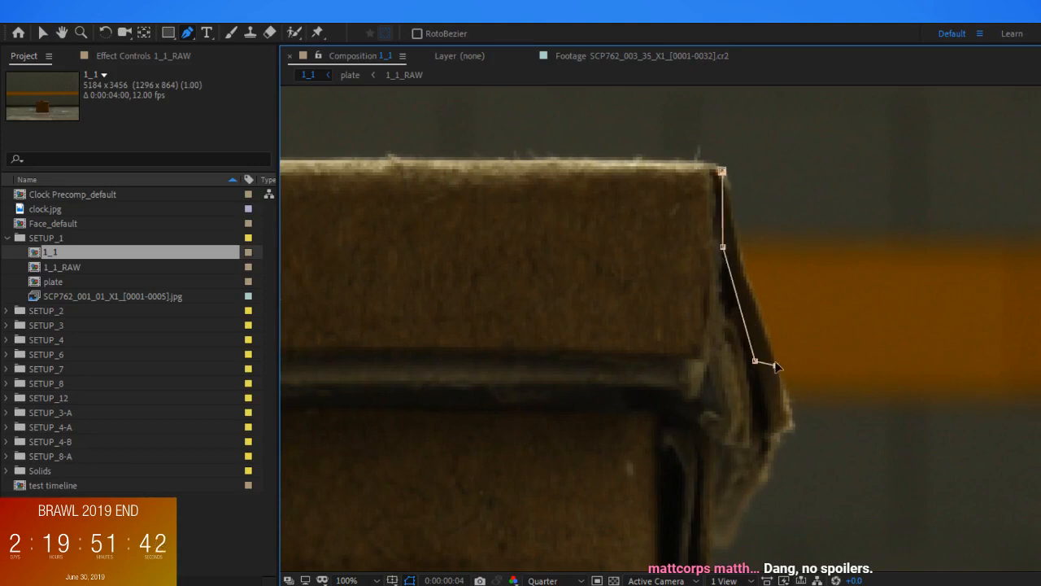
left_click(722, 171)
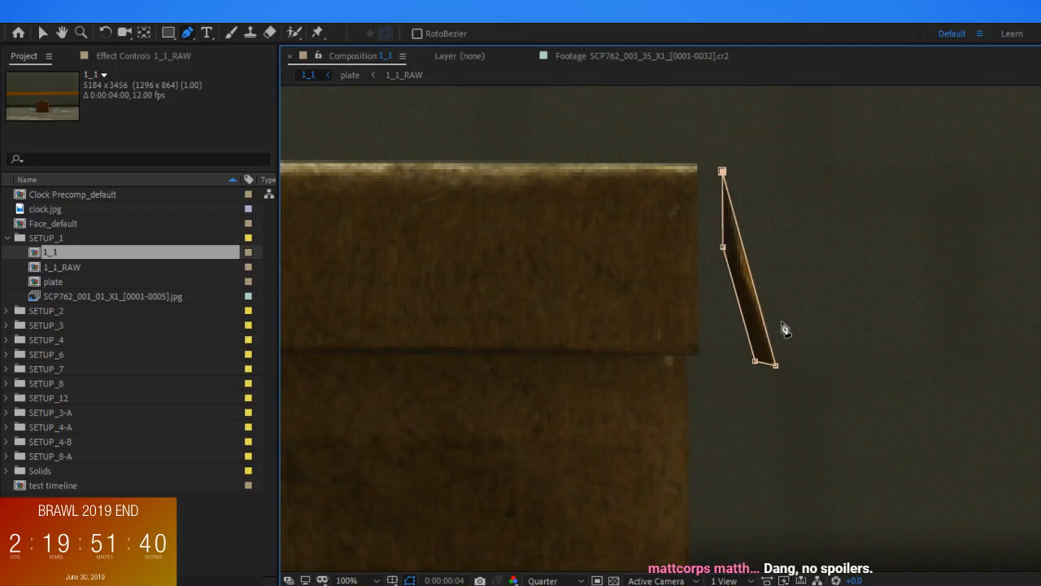
Move the right sliver layer's anchor point to its lower end and rotate the sliver until it is nearly vertical
key("v")
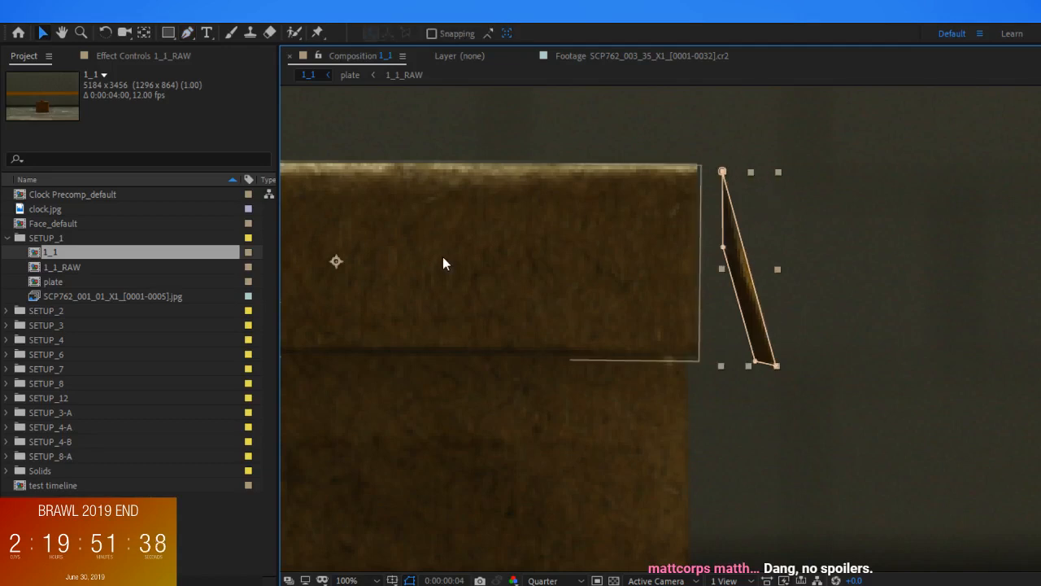
key("y")
left_click_drag(337, 261, 764, 364)
key("w")
left_click_drag(770, 203, 738, 217)
key("v")
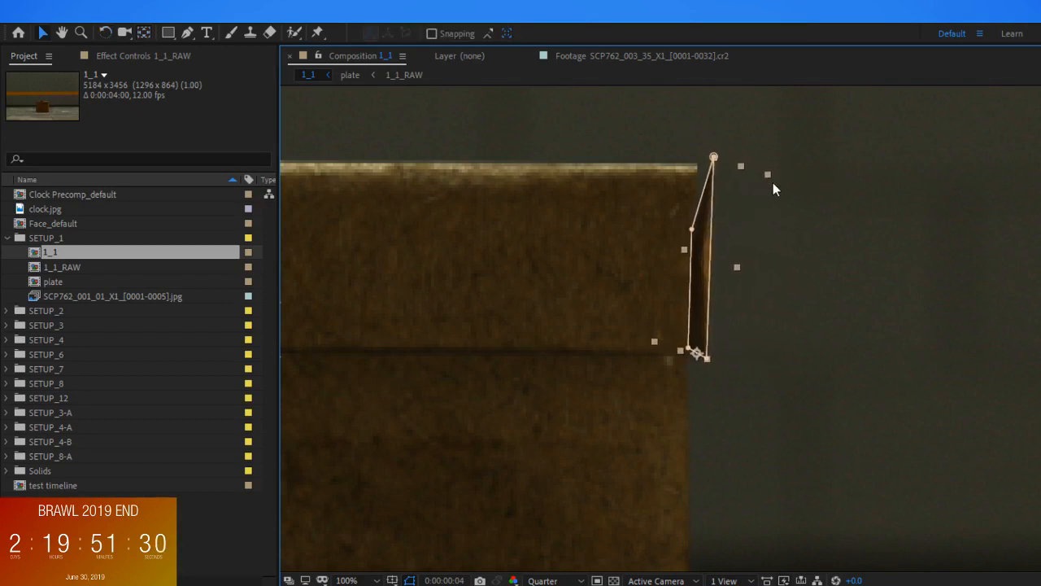
mouse_move(769, 174)
left_mouse_down()
mouse_move(757, 184)
mouse_move(766, 185)
left_mouse_up()
key("ctrl+z")
left_click_drag(736, 268, 733, 268)
key("ctrl+z")
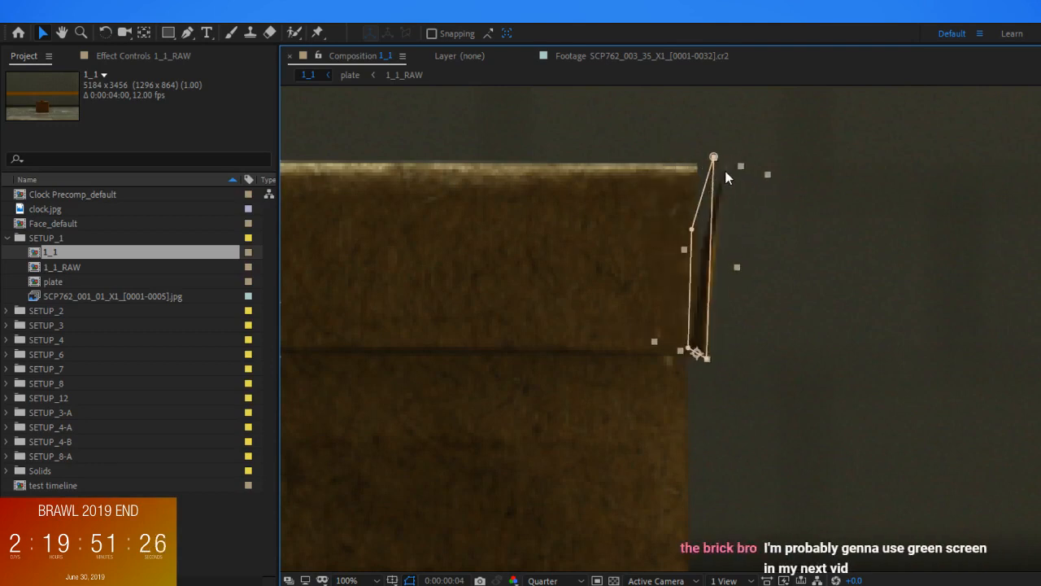
Hide the mask outlines, then scale the right sliver down slightly and fit it onto the front flap's right edge
left_click(410, 581)
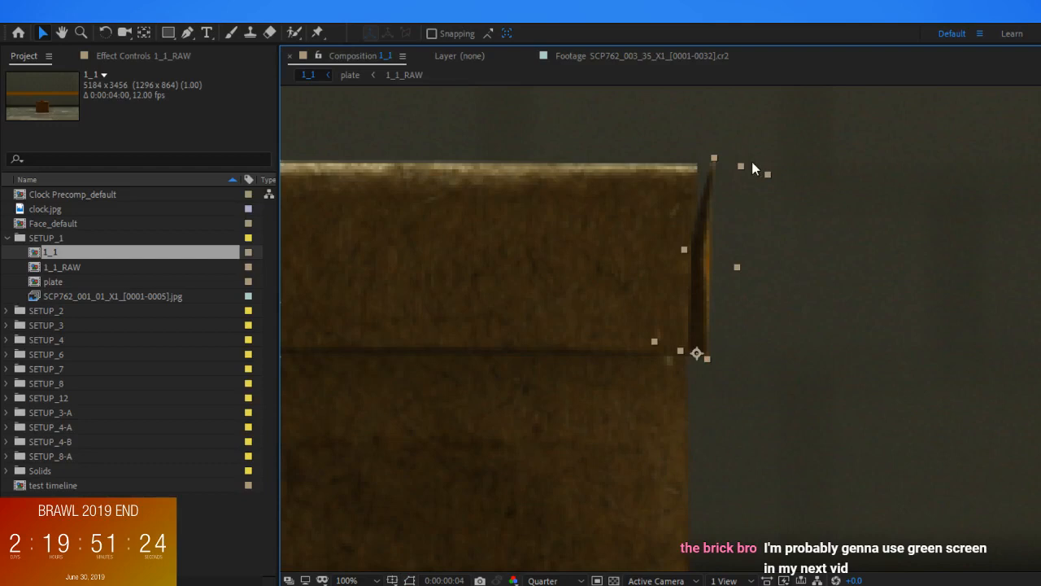
left_click_drag(715, 157, 708, 174)
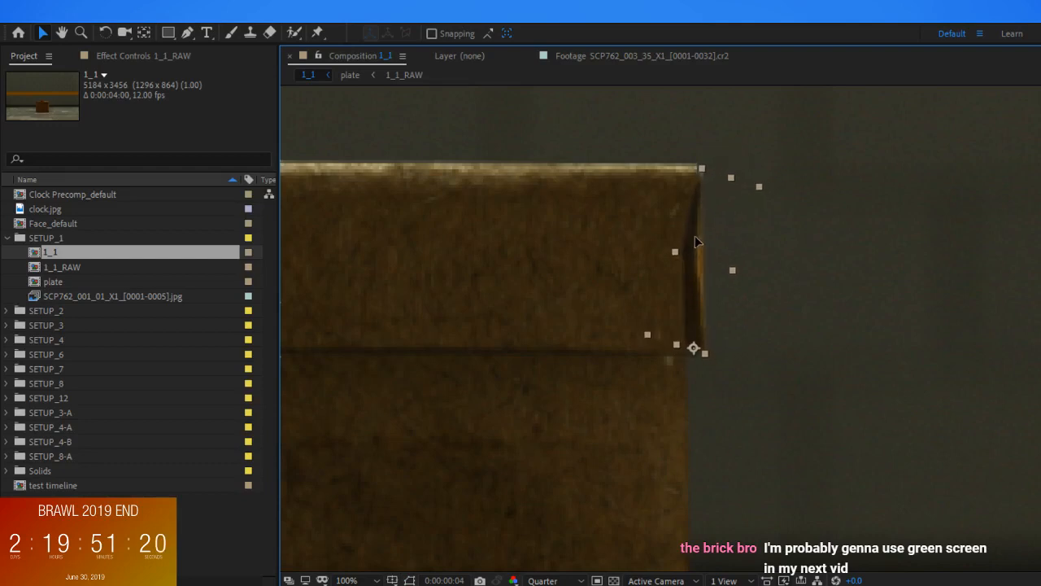
left_click(698, 290)
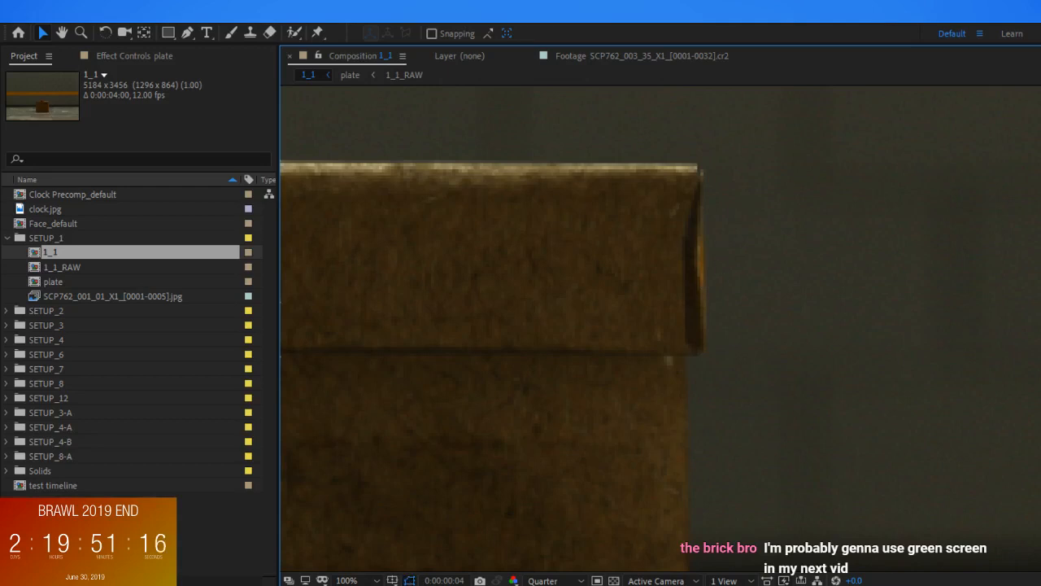
Narrow the right sliver's mask by moving its two inner points outward, away from the front flap
left_click(690, 253)
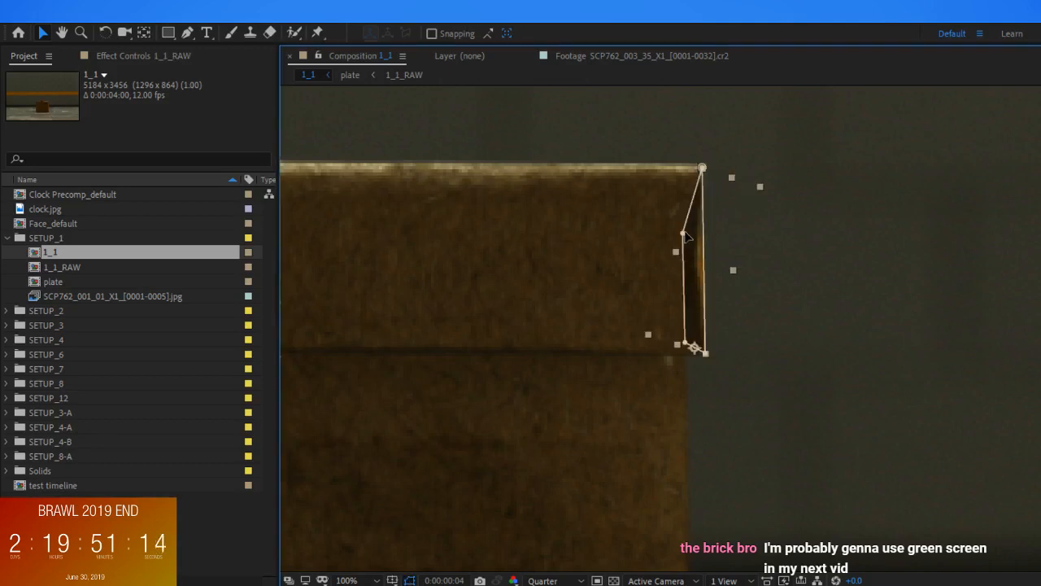
left_click_drag(684, 233, 693, 235)
left_click_drag(685, 342, 696, 344)
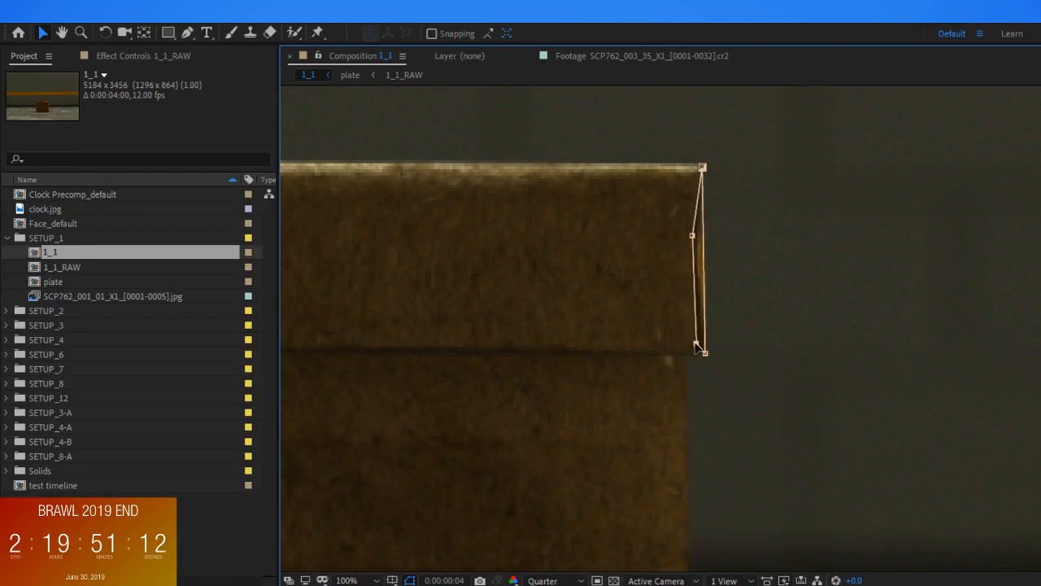
left_click(818, 297)
scroll(817, 295, "down", 4)
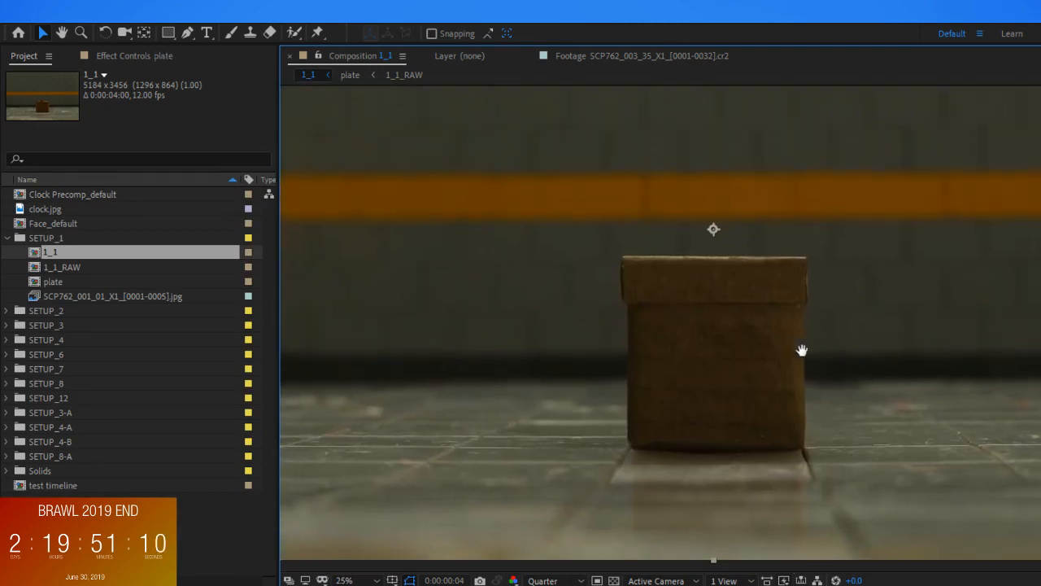
Shift the right sliver slightly inward so it sits tighter against the front flap's right edge
left_click(621, 278)
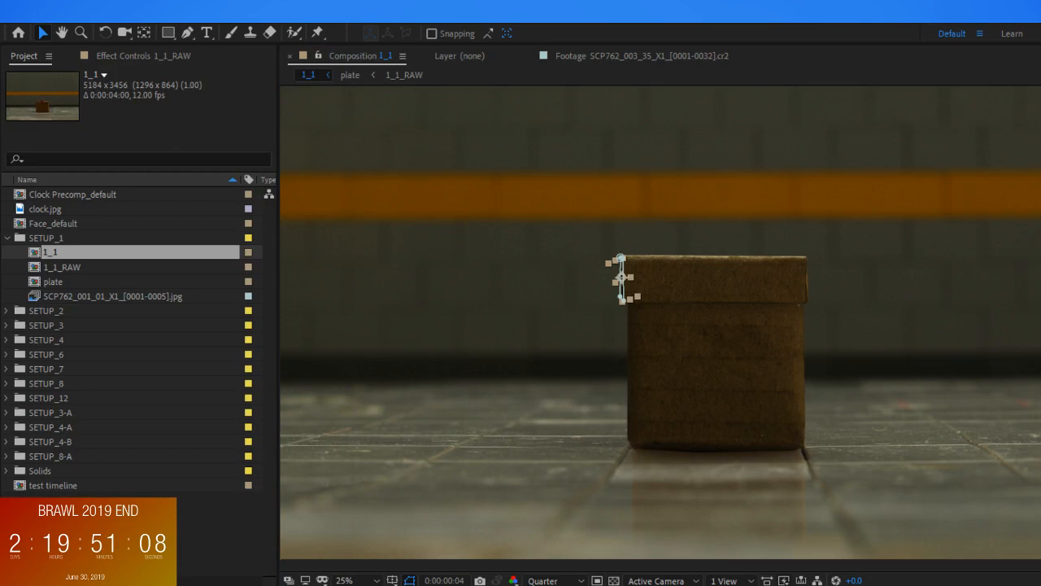
left_click(807, 281, "shift")
key("ctrl+shift+a")
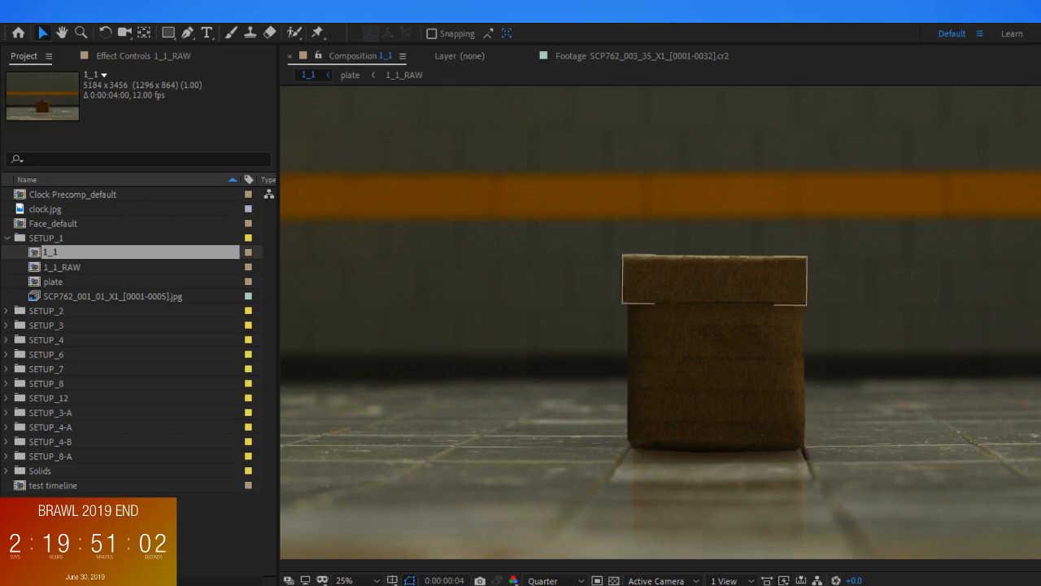
scroll(793, 297, "up", 4)
left_click_drag(829, 387, 826, 398)
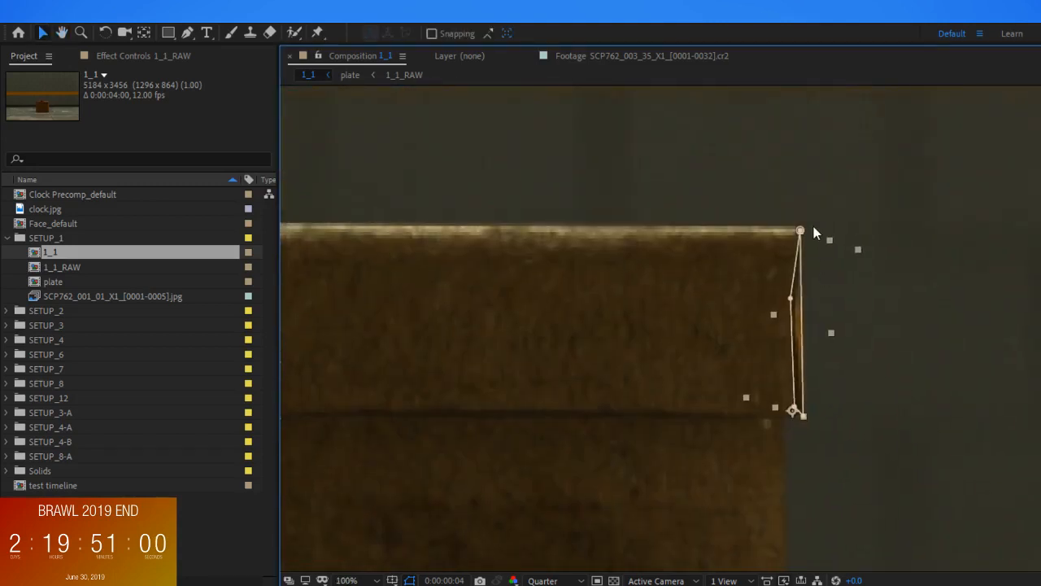
mouse_move(800, 231)
left_mouse_down()
mouse_move(818, 232)
mouse_move(884, 298)
mouse_move(1037, 325)
mouse_move(1037, 260)
mouse_move(807, 200)
mouse_move(788, 212)
mouse_move(792, 230)
left_mouse_up()
left_click(919, 383)
scroll(917, 374, "down", 5)
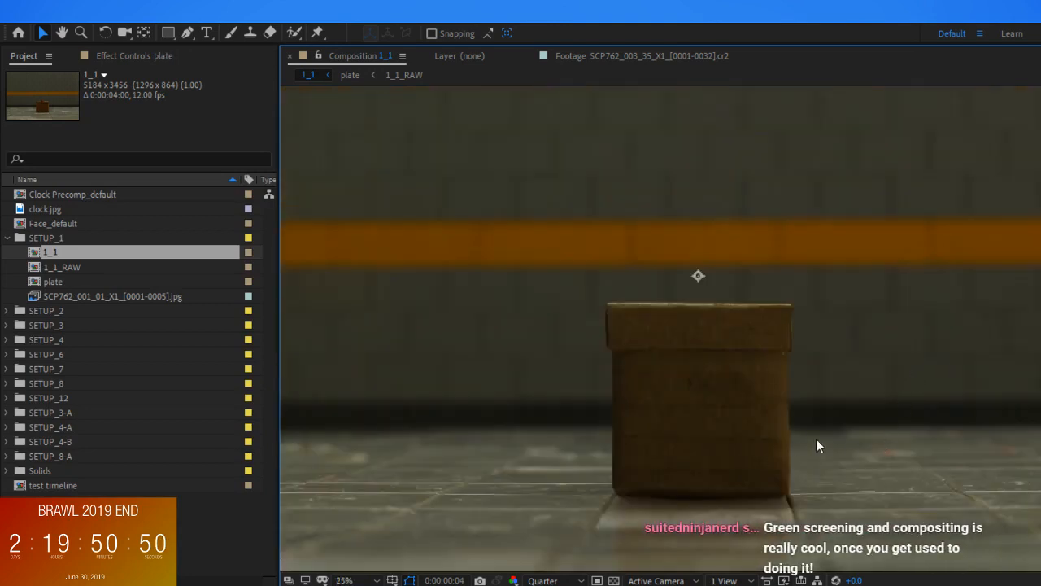
Return to the first frame and precompose all layers of the composition into 1_1_precomp
scroll(814, 443, "down", 1)
scroll(815, 476, "up", 1)
scroll(825, 488, "down", 1)
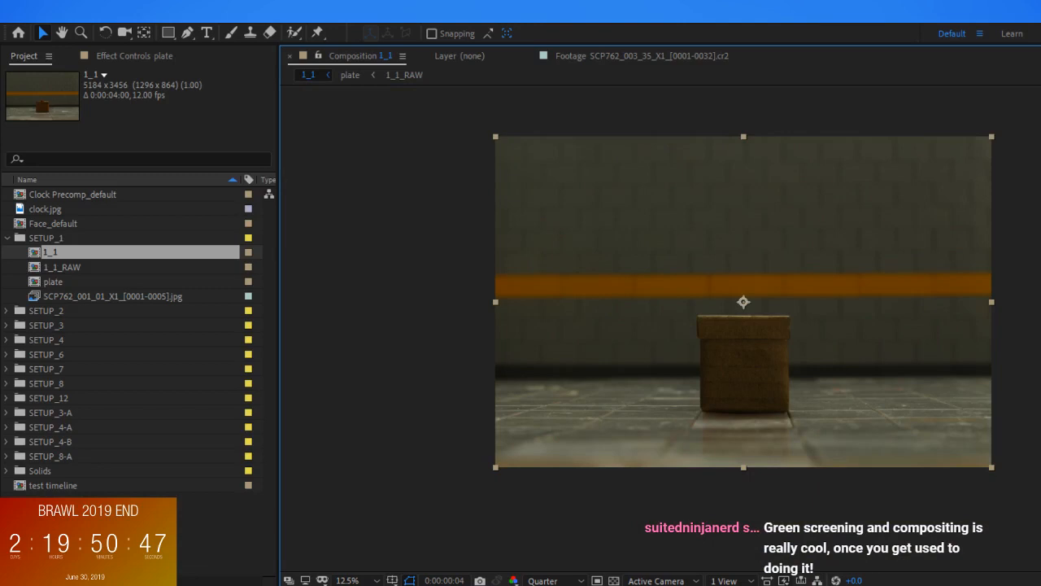
key("Home")
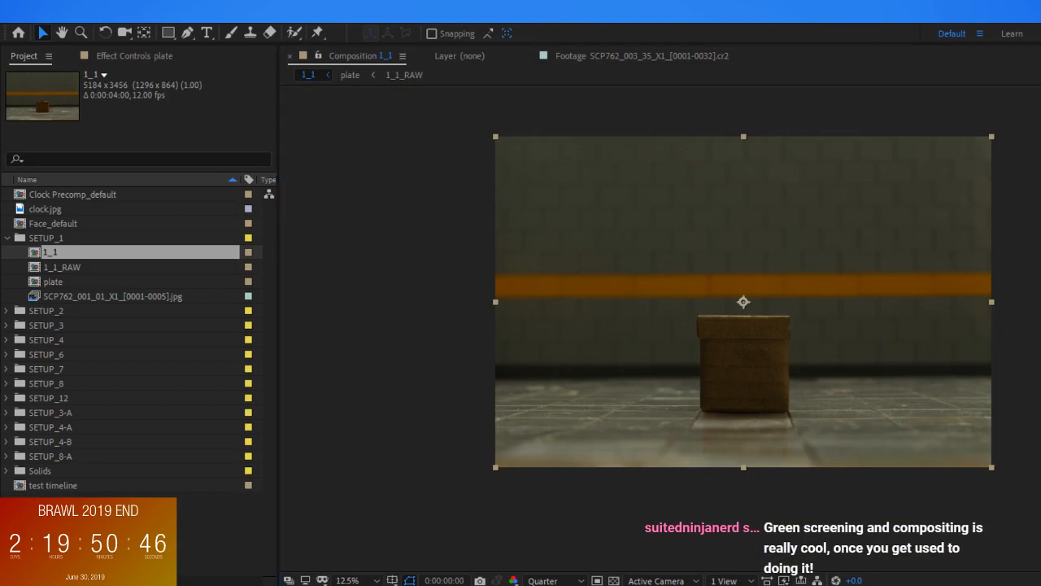
left_click(694, 319)
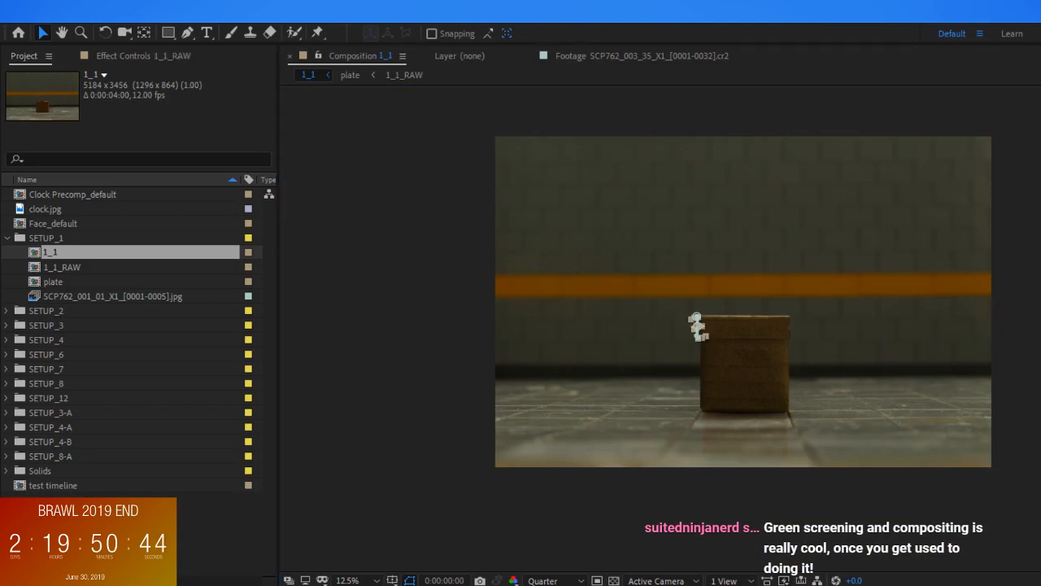
key("ctrl+a")
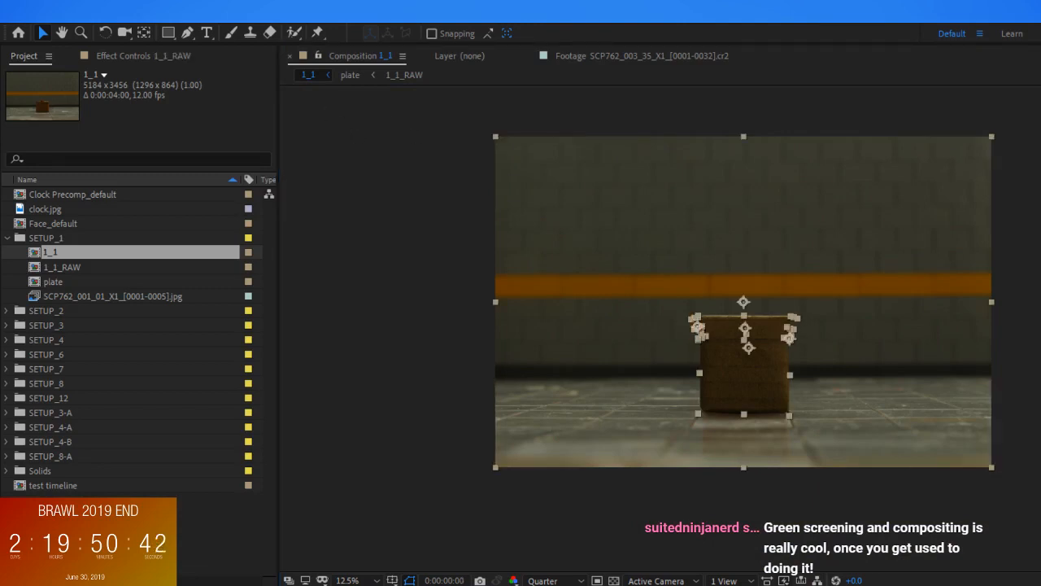
key("ctrl+shift+c")
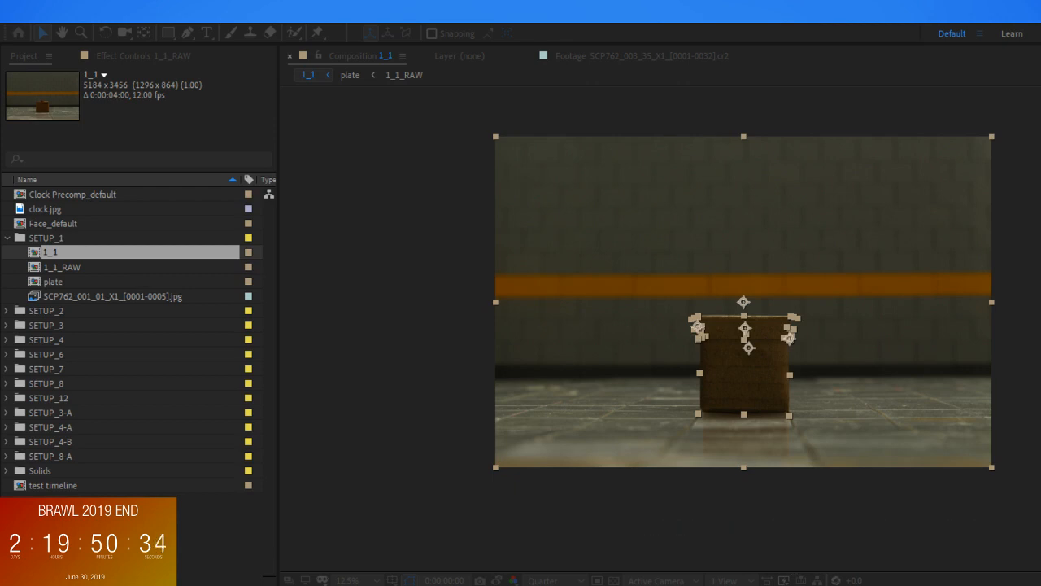
key("Return")
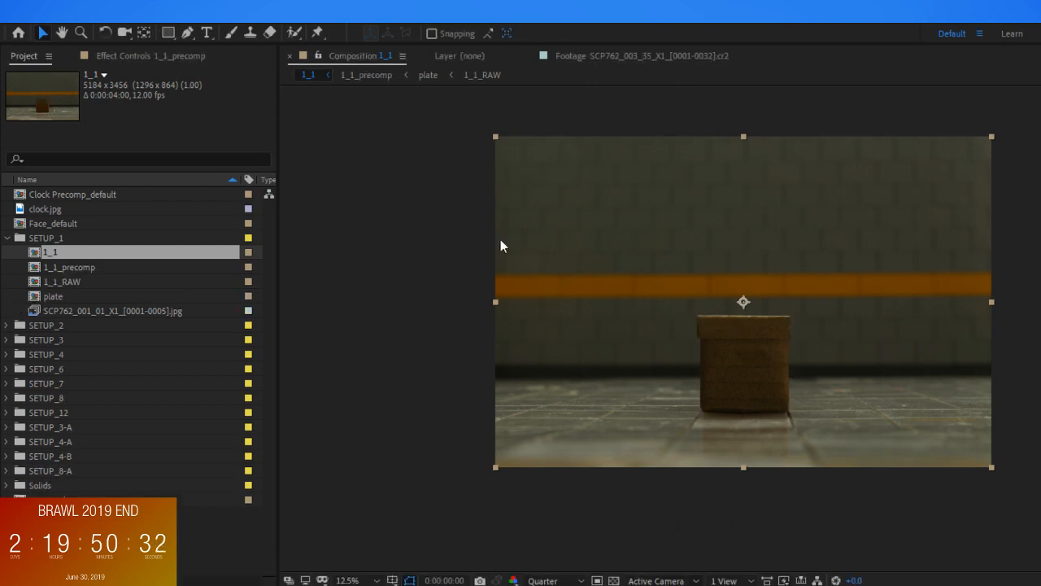
Resize composition 1_1 to 1920 px wide and 1440 px high
left_click(71, 14)
left_click(86, 54)
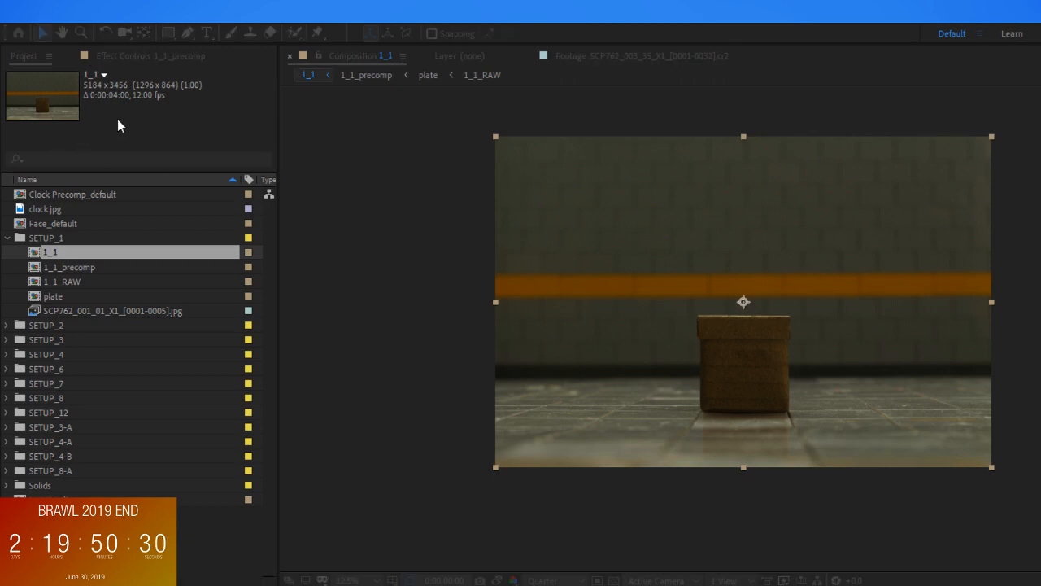
key("Tab")
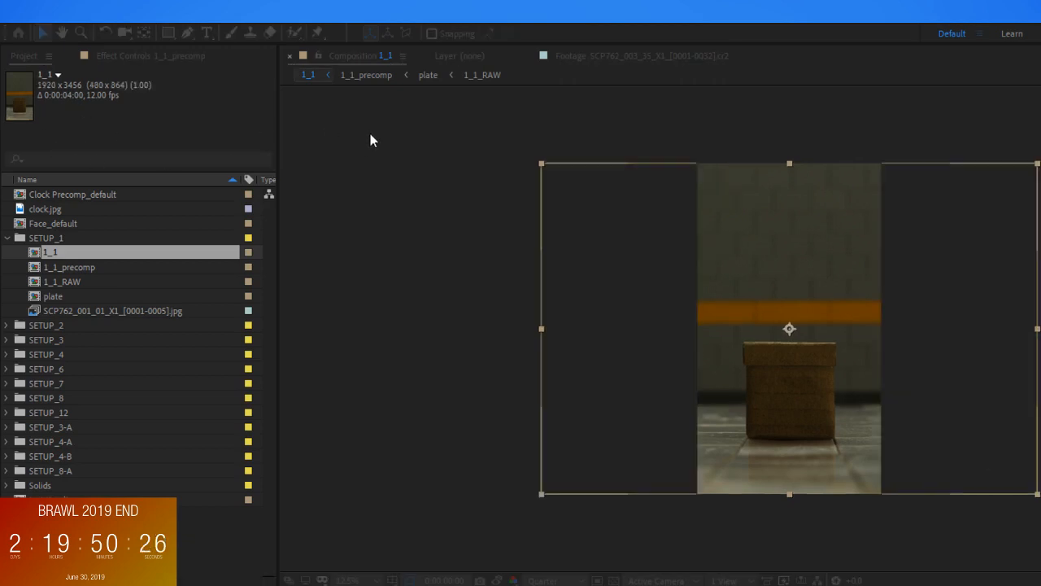
type("1440")
left_click(490, 395)
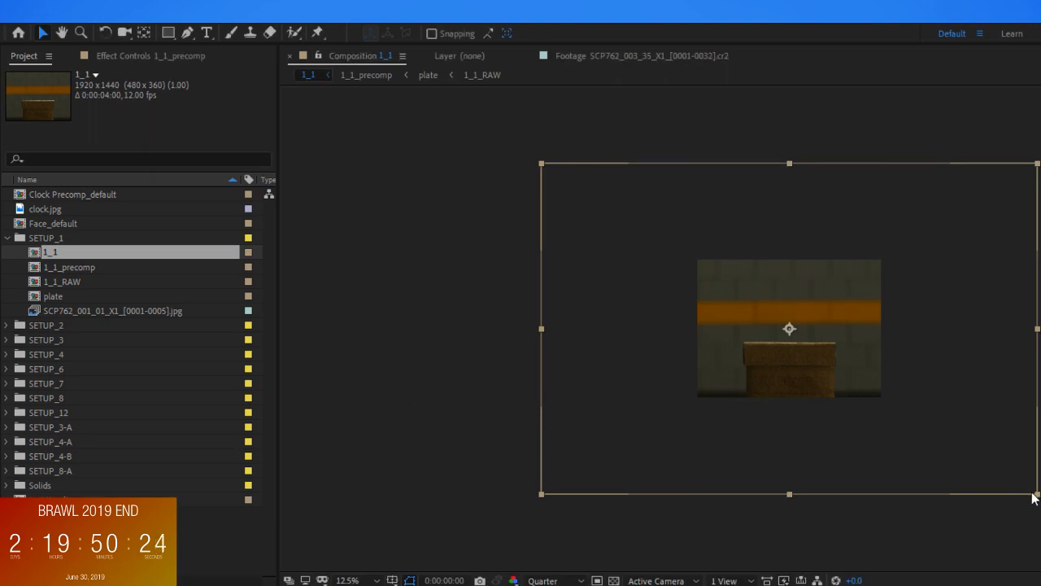
Fit the 1_1_precomp layer to the composition's height while keeping its proportions
key("ctrl+alt+shift+h")
key("period")
key("period")
key("comma")
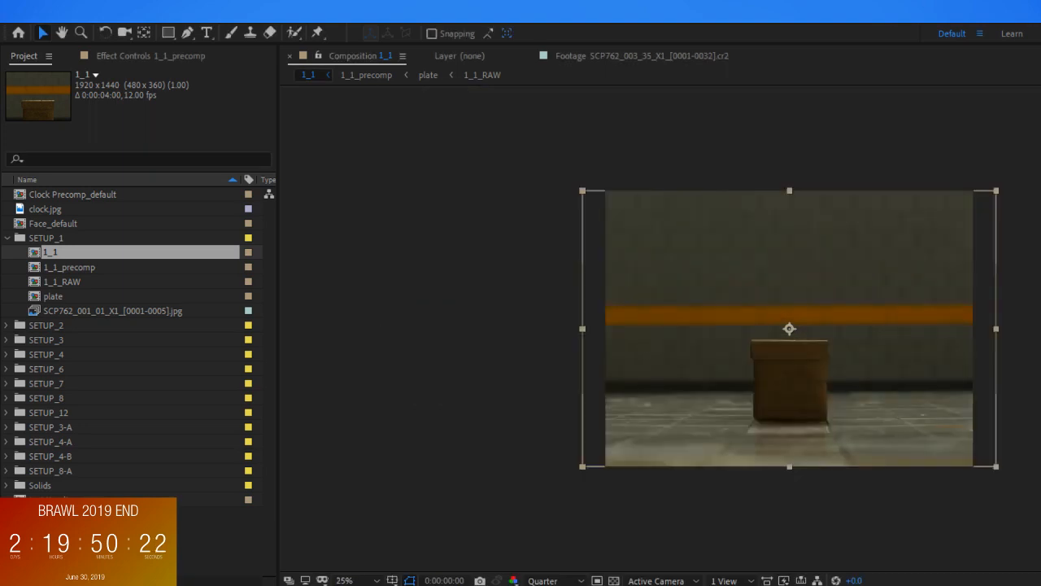
Scale the precomp layer up beyond the composition frame and shift it slightly upward to frame the box more tightly
left_click_drag(998, 468, 1039, 503)
key("ctrl+z")
left_click_drag(997, 467, 1040, 502)
left_click_drag(993, 444, 1009, 450)
key("ctrl+z")
Set the preview resolution to Full and check the reframed box up close and in the whole frame
scroll(942, 449, "up", 2)
scroll(838, 458, "down", 2)
scroll(830, 458, "up", 2)
left_click(572, 575)
left_click(553, 521)
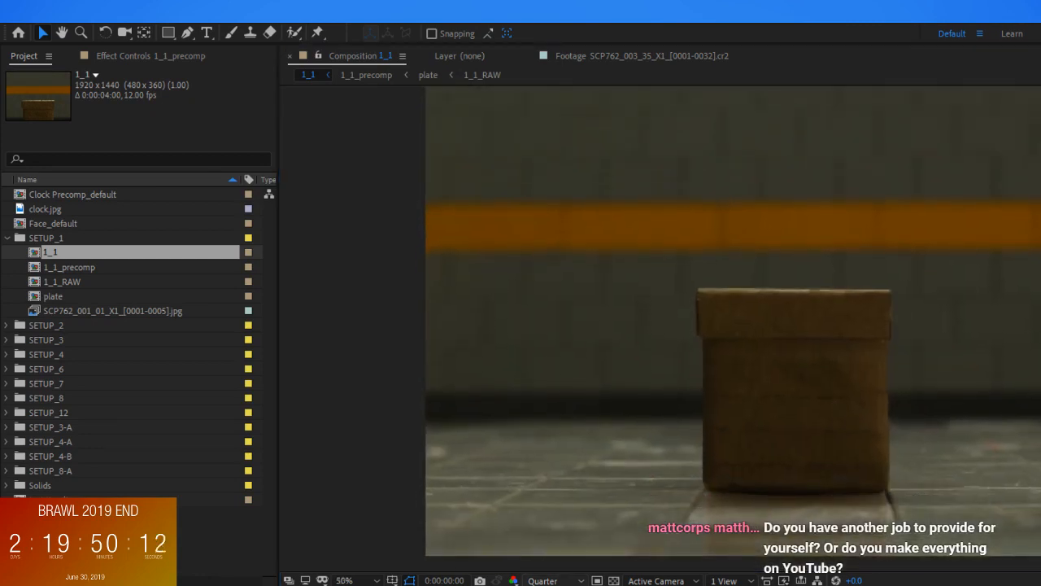
scroll(774, 495, "down", 2)
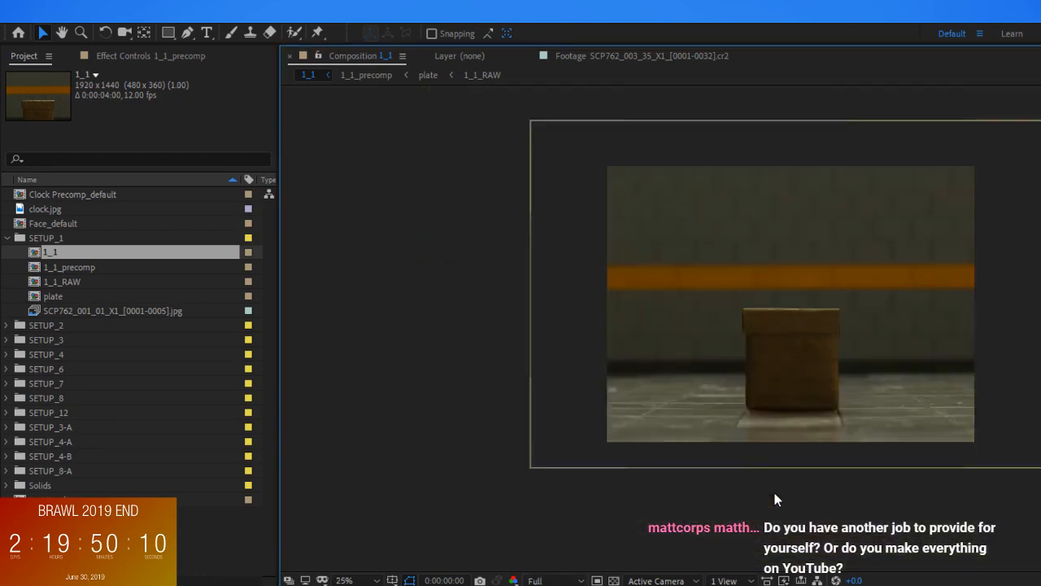
scroll(930, 417, "up", 2)
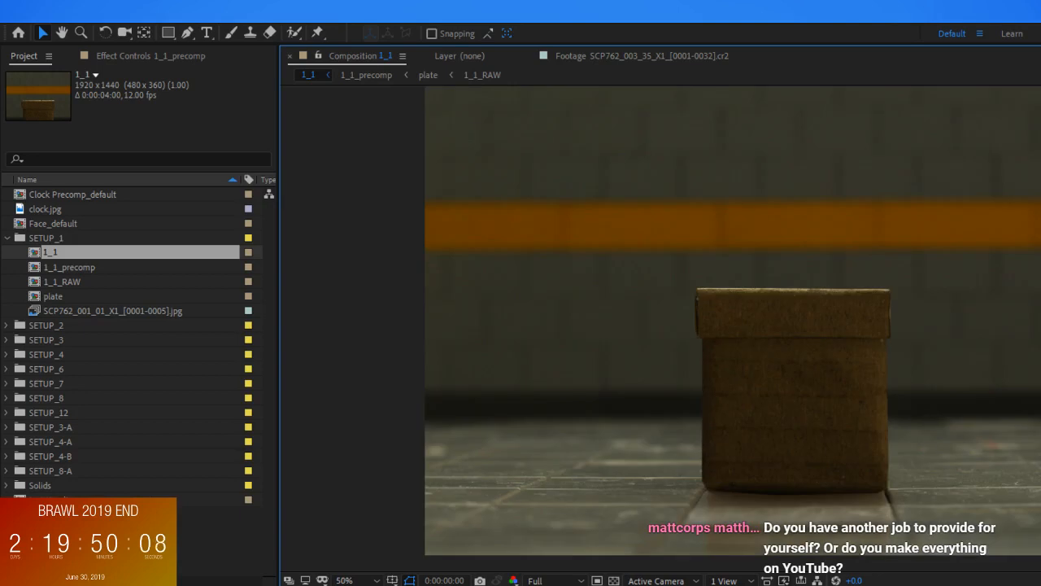
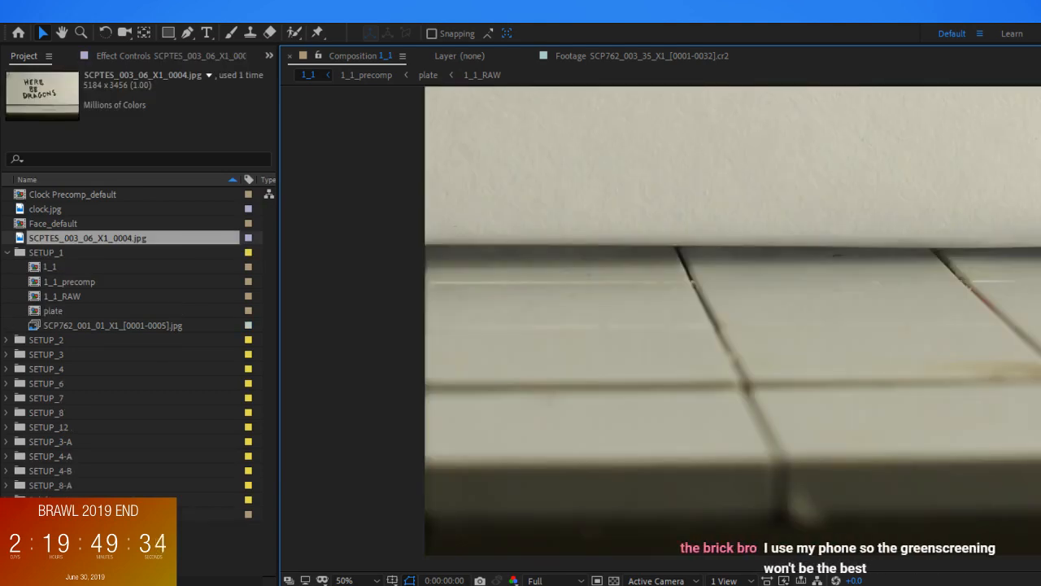
Delete the HERE BE DRAGONS photo from composition 1_1 and open the nested 1_1_precomp composition
scroll(789, 328, "down", 2)
left_click_drag(743, 321, 799, 359)
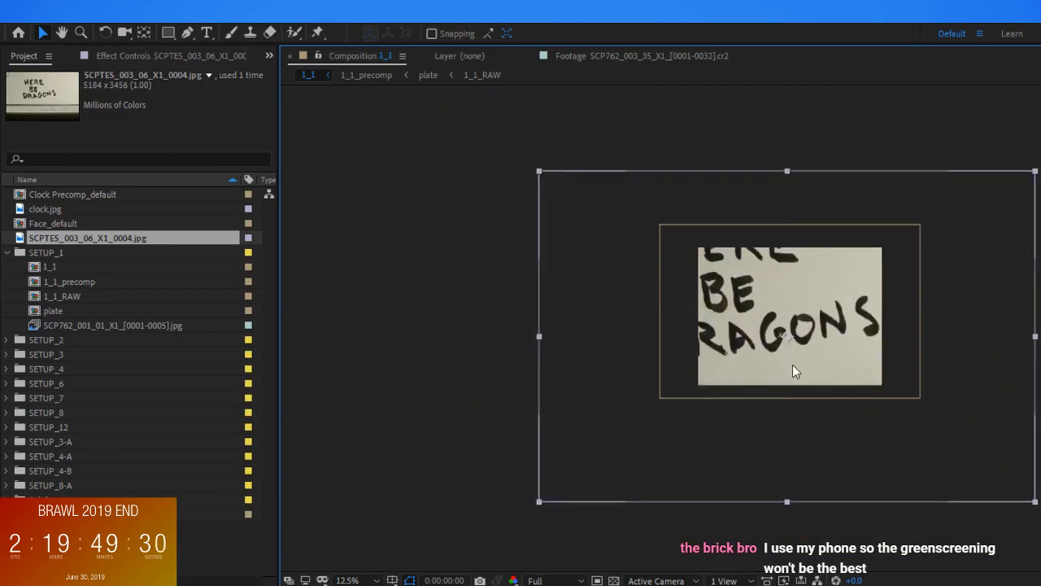
key("Delete")
double_click(773, 330)
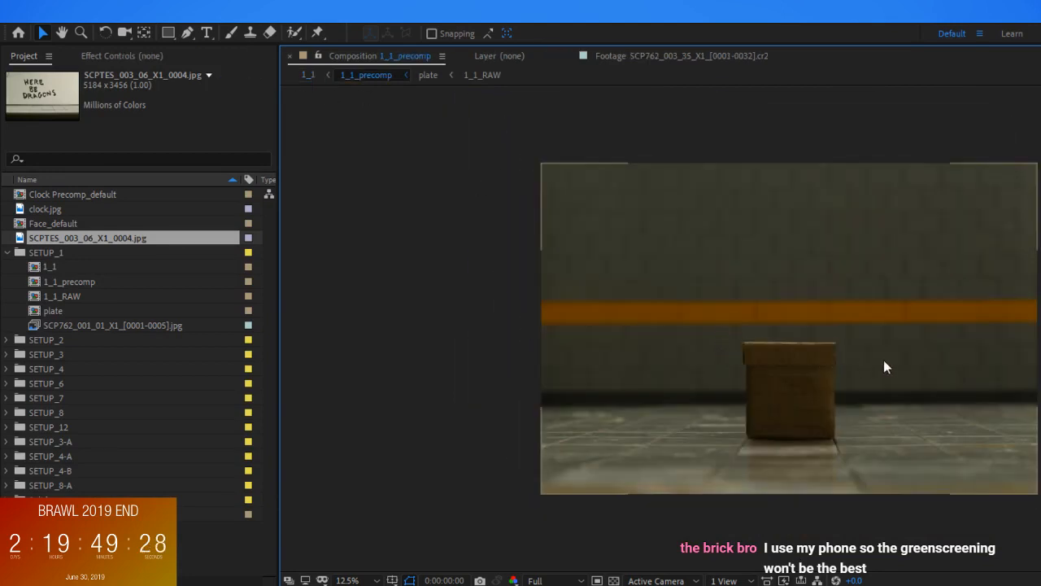
scroll(842, 382, "up", 1)
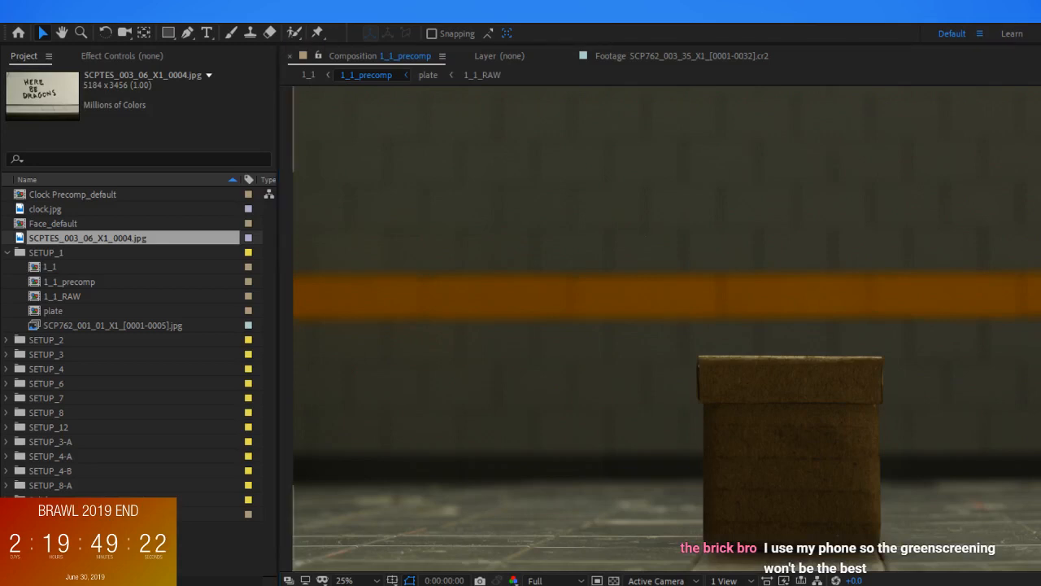
Place the SCPTES_003_06_X1_0004.jpg lettering photo in 1_1_precomp over the box shot
scroll(795, 319, "down", 3)
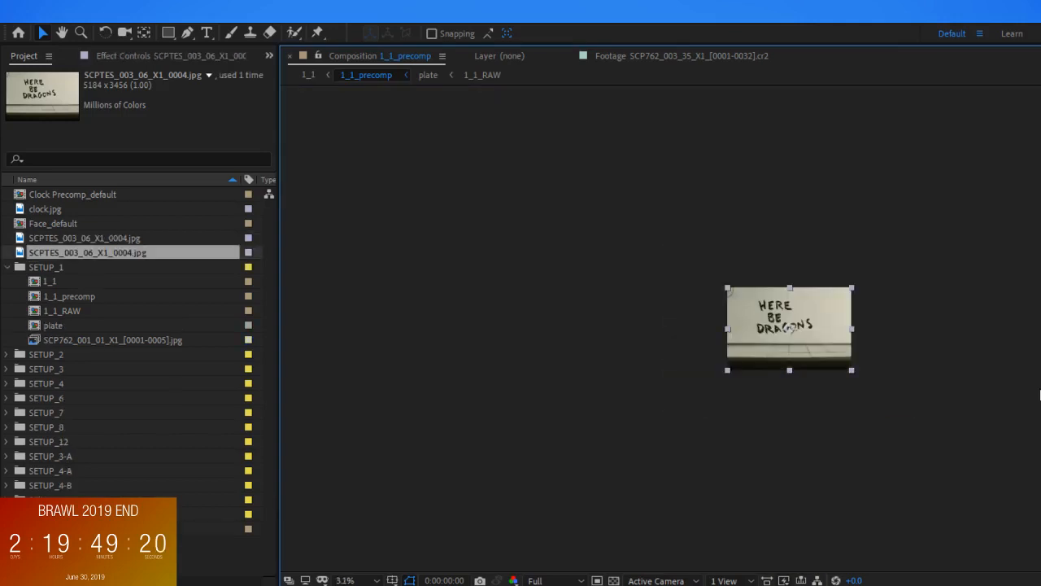
scroll(796, 320, "up", 3)
scroll(796, 320, "up", 1)
left_click_drag(764, 294, 810, 342)
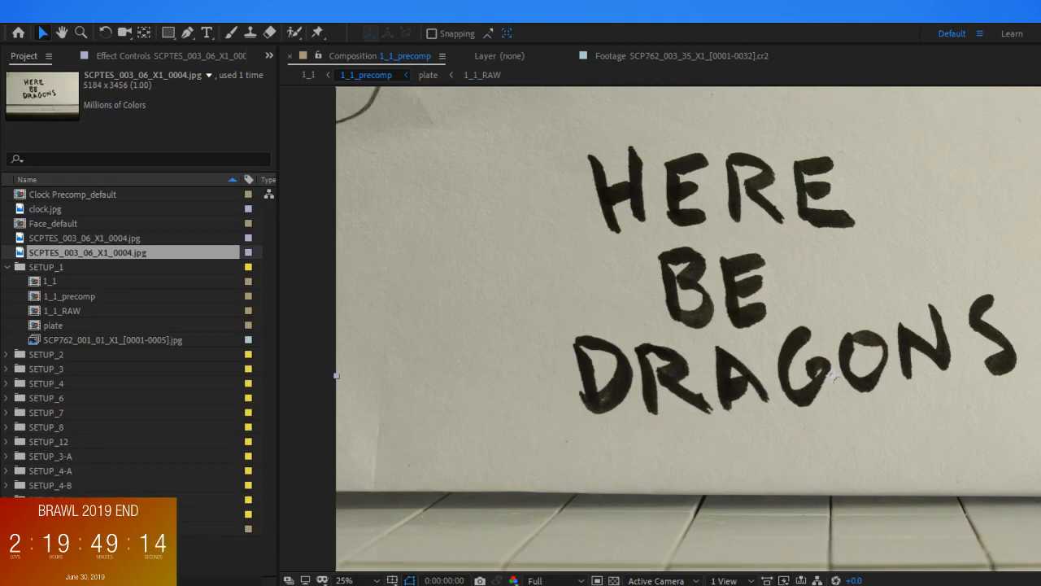
Draw a closed mask with the Pen tool closely around the HERE BE DRAGONS lettering on the photo
key("g")
left_click_drag(636, 122, 686, 120)
left_click(563, 147)
left_click(554, 339)
left_click(587, 441)
left_click(739, 433)
left_click(1018, 404)
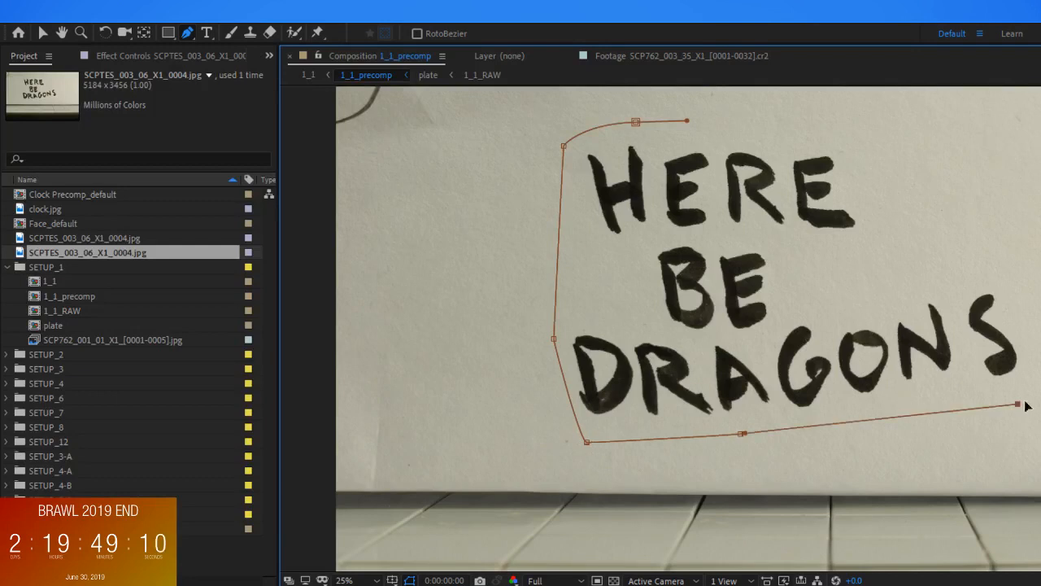
left_click_drag(982, 224, 957, 221)
left_click_drag(886, 165, 860, 133)
left_click_drag(749, 120, 738, 119)
left_click(635, 122)
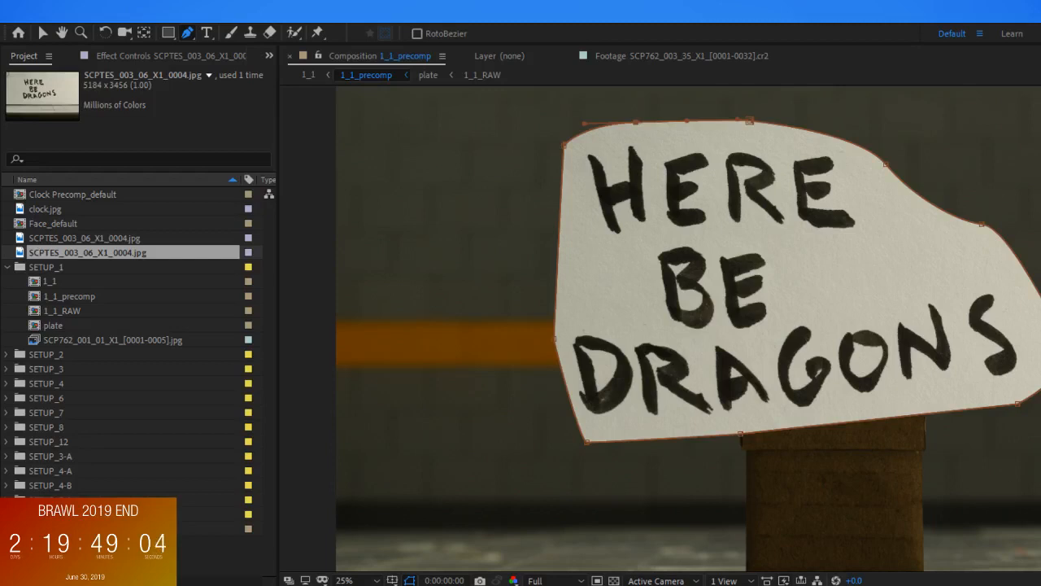
Apply Luma Key to the masked photo with Key Out Brighter and a threshold of 96
left_click_drag(1040, 358, 833, 375)
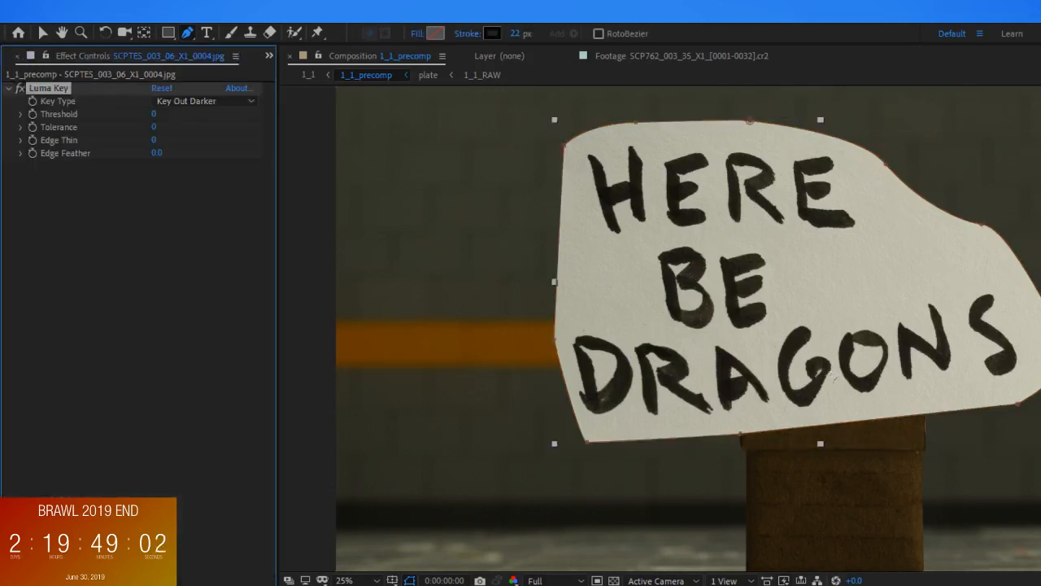
key("v")
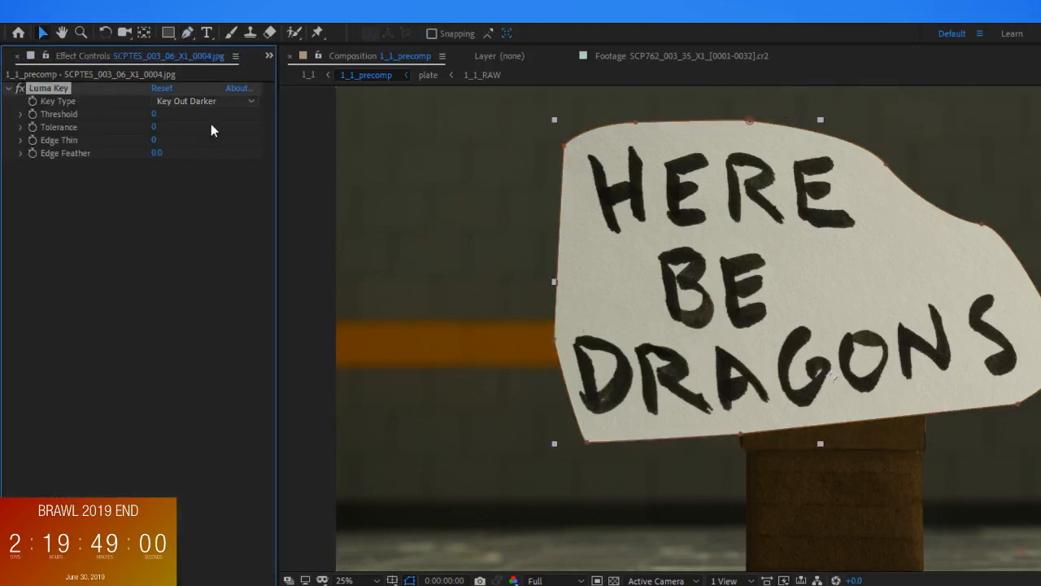
left_click_drag(154, 114, 218, 102)
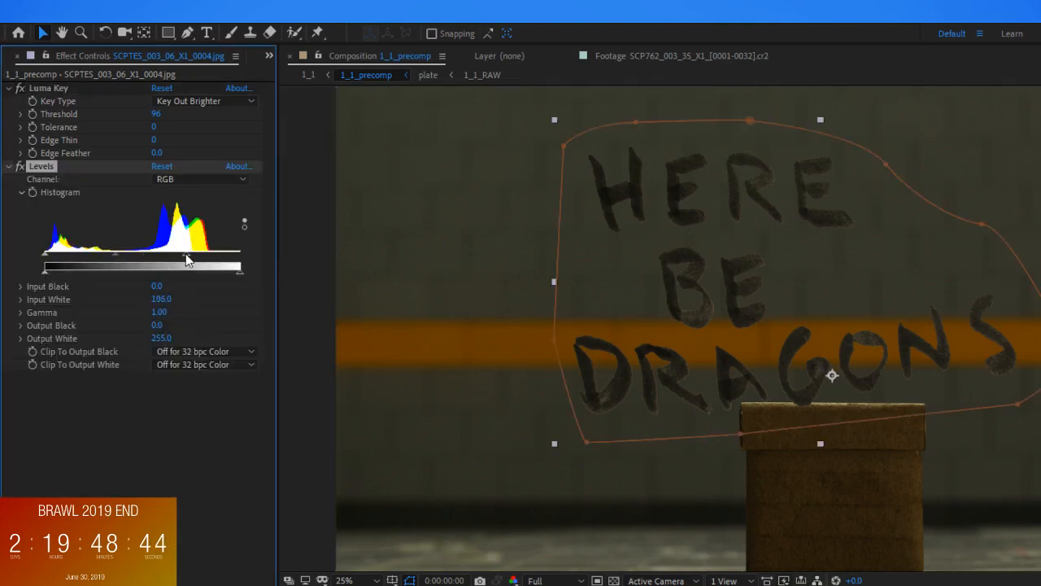
Darken the keyed lettering with a Levels effect, setting Input Black to 28
left_click_drag(45, 254, 66, 255)
left_click_drag(1040, 120, 966, 195)
scroll(919, 252, "up", 2)
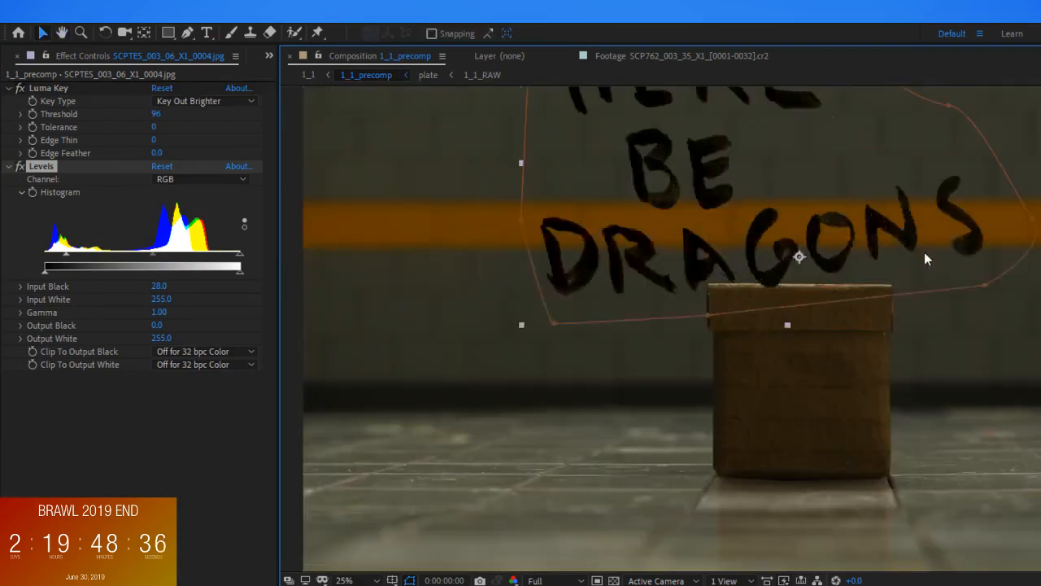
Move the lettering layer's anchor point to the middle of the lettering, beside the word BE
scroll(920, 262, "up", 1)
scroll(903, 260, "down", 4)
key("y")
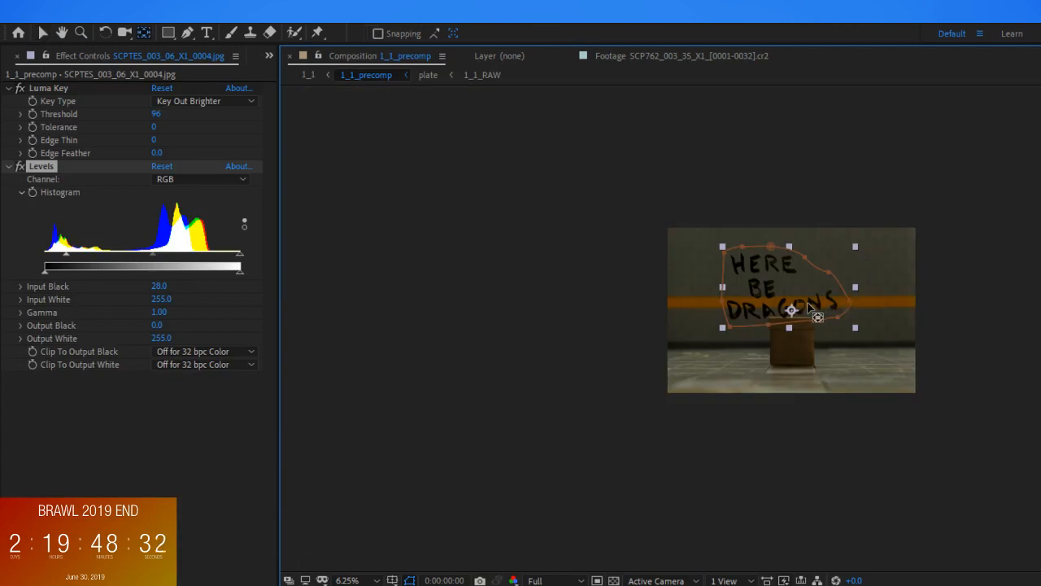
left_click_drag(801, 311, 777, 288)
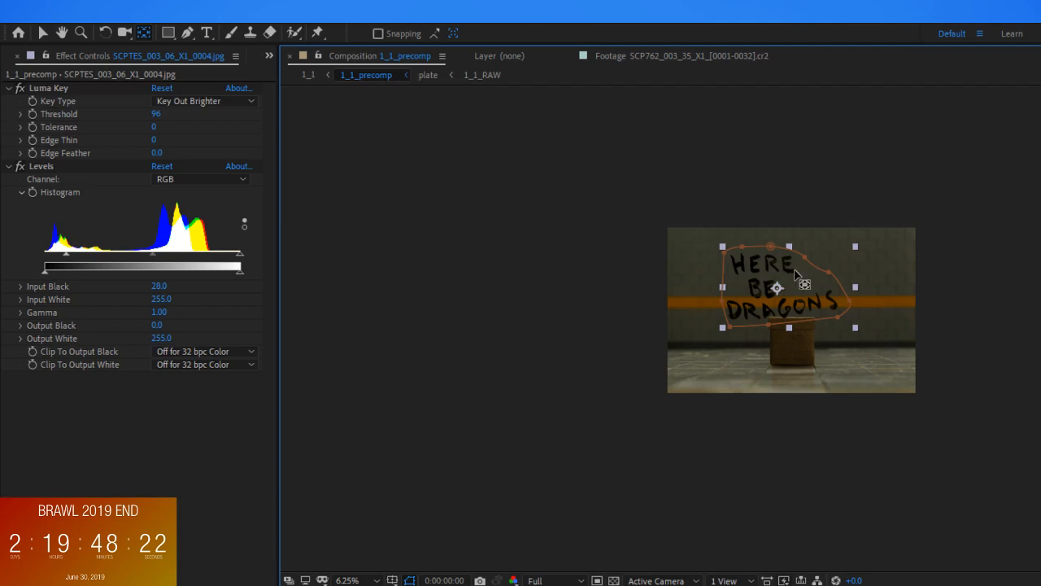
Scale the lettering layer down around its anchor point to less than half its size
scroll(773, 285, "up", 1)
scroll(802, 280, "up", 1)
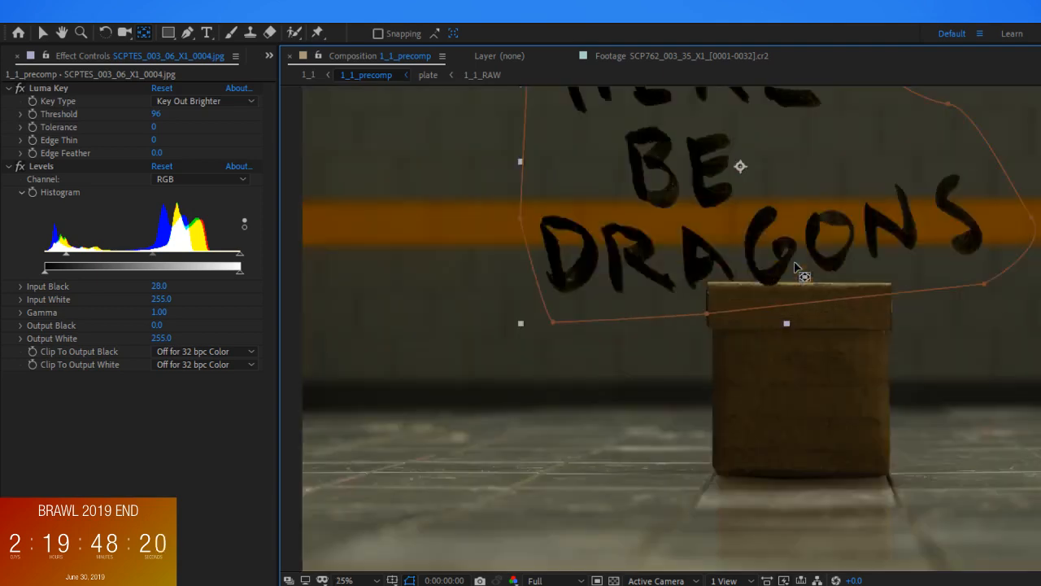
mouse_move(864, 383)
left_mouse_down()
mouse_move(867, 402)
mouse_move(864, 388)
left_mouse_up()
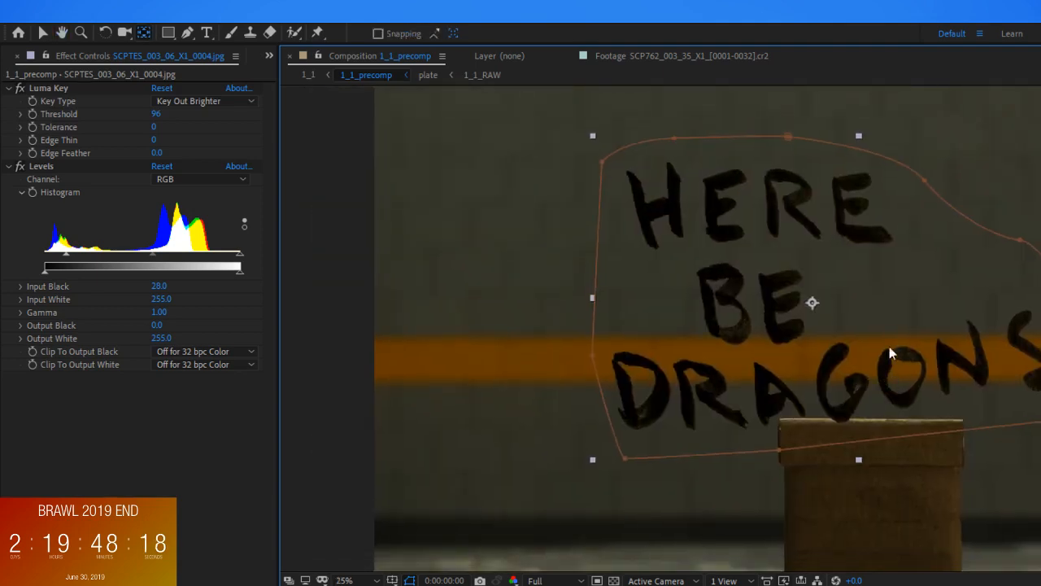
key("v")
left_click_drag(1040, 135, 952, 228)
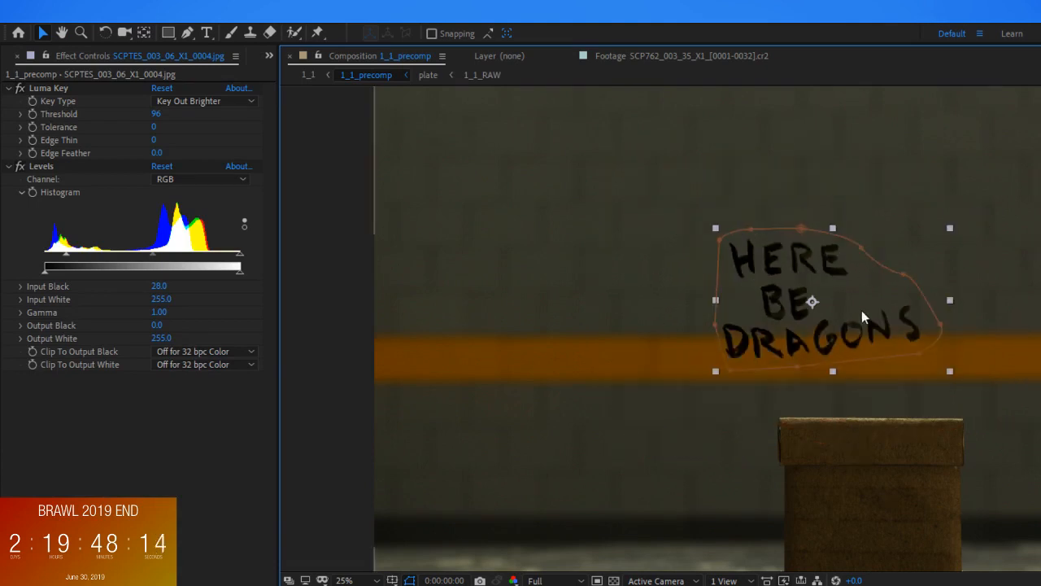
Move the lettering down onto the front of the cardboard box
left_click_drag(828, 332, 895, 513)
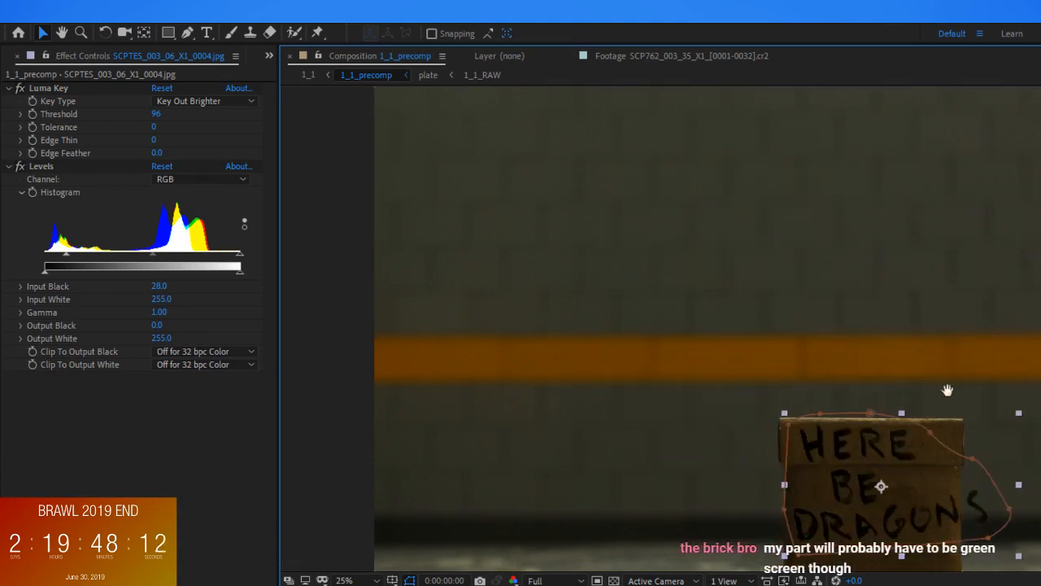
left_click_drag(949, 255, 946, 237)
left_click_drag(936, 482, 935, 307)
scroll(925, 300, "up", 2)
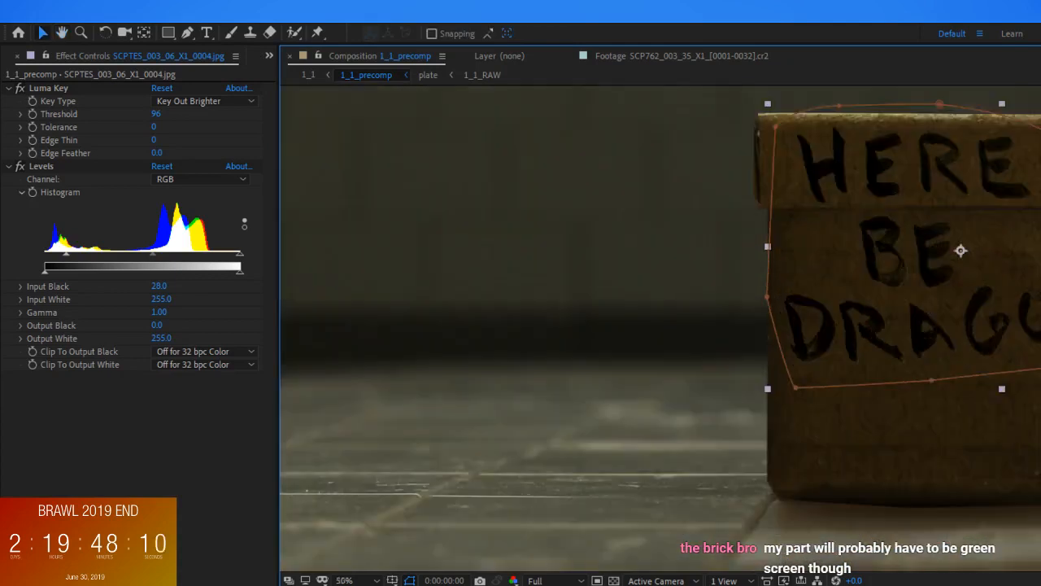
Shrink the lettering further and position it on the box front below the lid
left_click_drag(1040, 104, 1040, 136)
left_click_drag(1029, 293, 1014, 385)
key("Up")
key("Up")
left_click_drag(1040, 232, 1040, 241)
left_click_drag(937, 285, 932, 282)
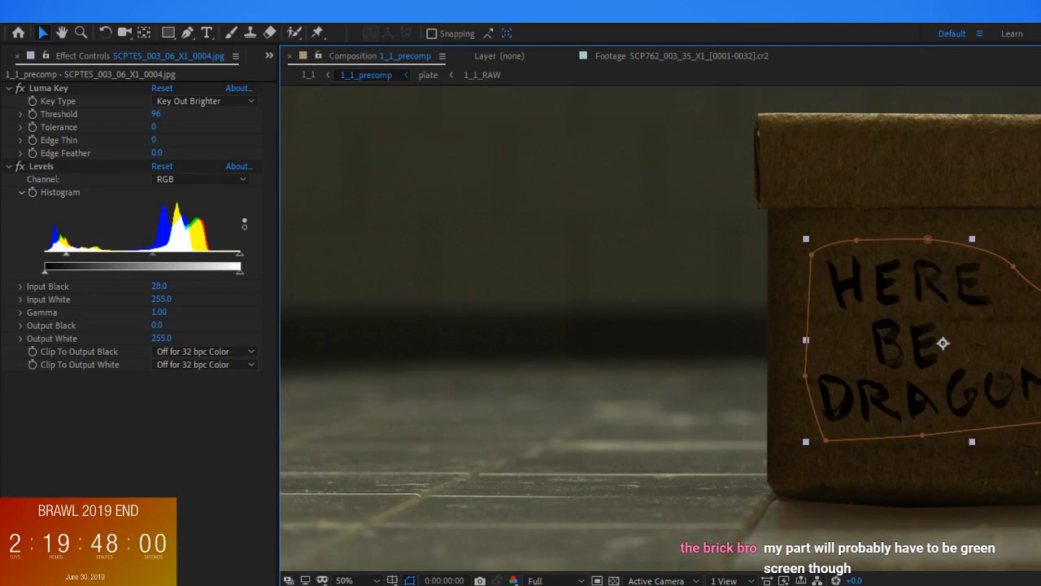
Compare the lettering with Luma Key and Levels switched off, and switch both effects back on
scroll(790, 330, "down", 4)
scroll(942, 308, "up", 3)
scroll(942, 348, "down", 1)
scroll(940, 346, "up", 4)
key("v")
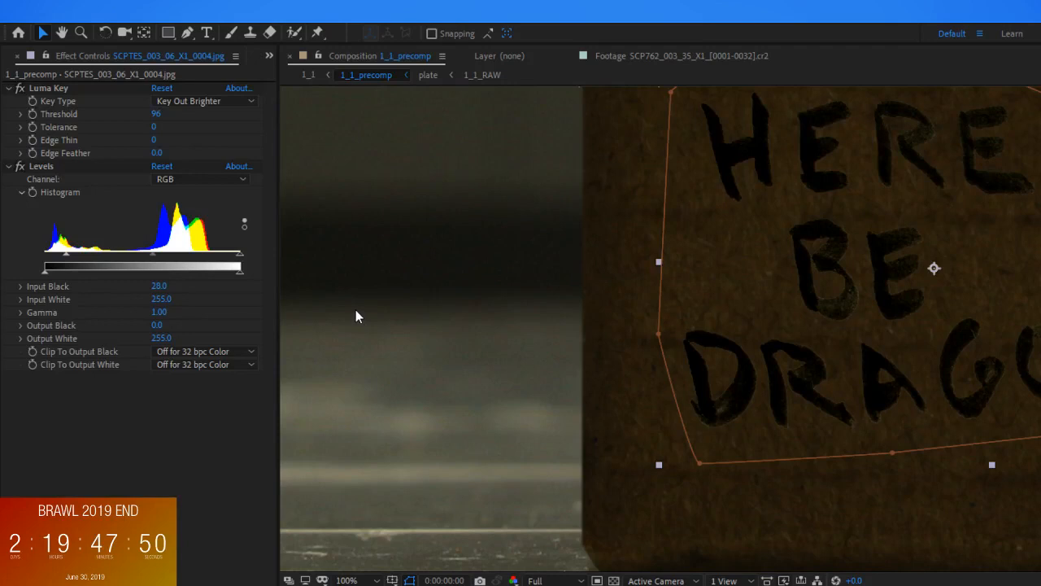
left_click(20, 88)
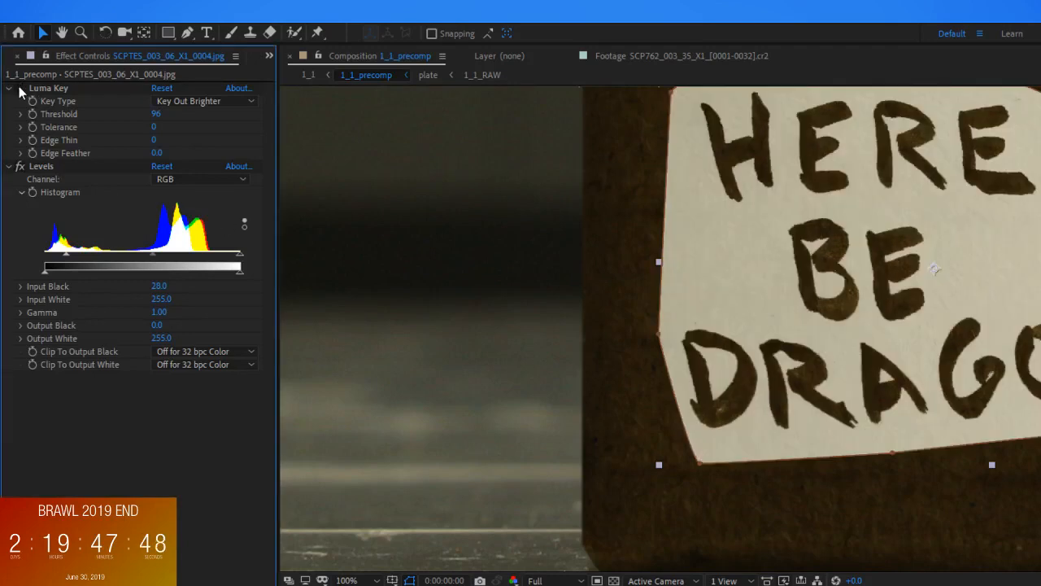
left_click(21, 167)
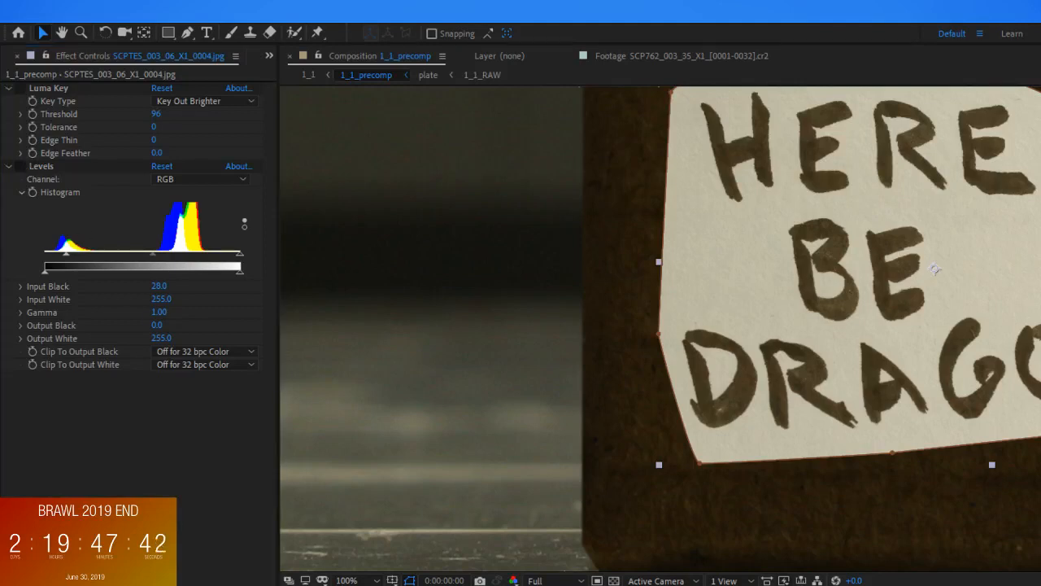
left_click(20, 166)
left_click(19, 88)
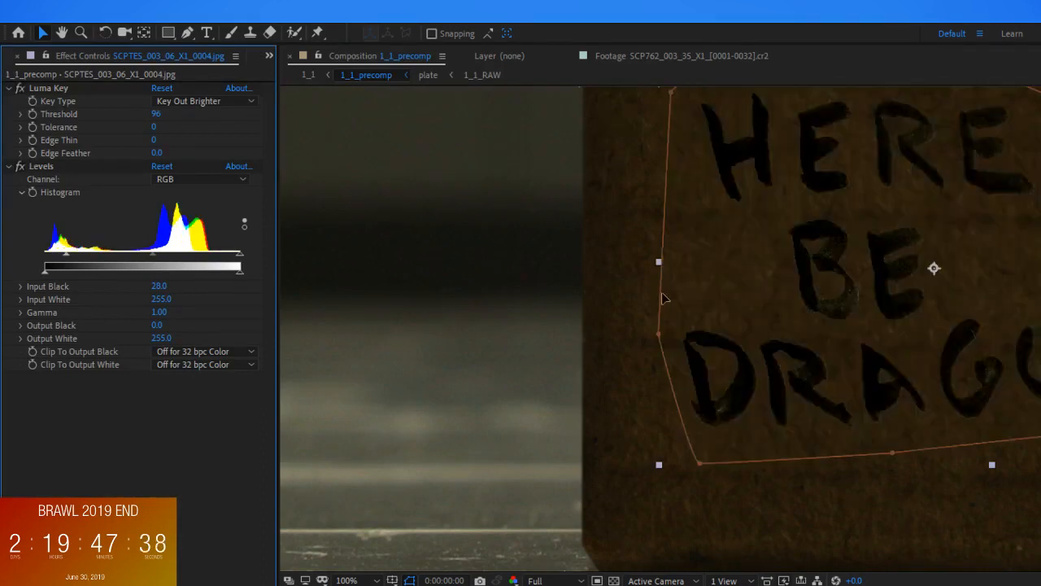
Try a Luma Key threshold of 95 and check the letter edges with the lettering deselected
left_click(153, 115)
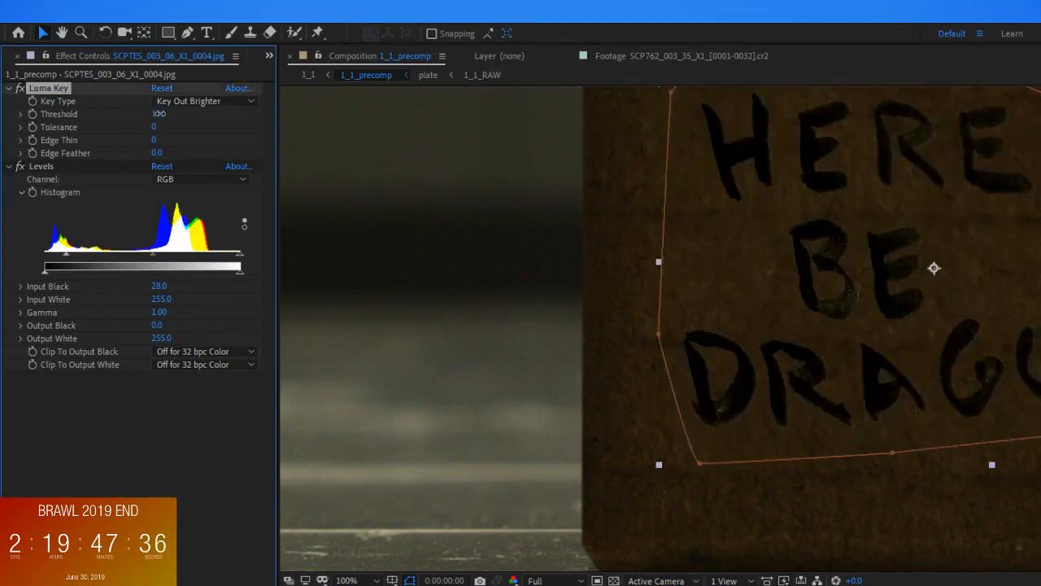
type("95")
key("Return")
scroll(909, 340, "down", 1)
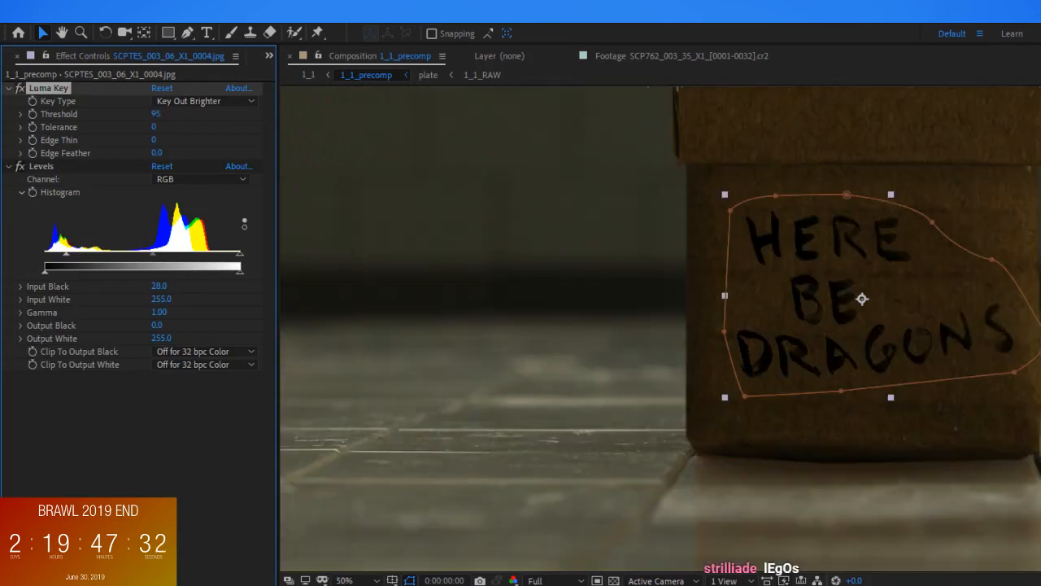
left_click(1032, 350)
scroll(791, 330, "down", 3)
scroll(977, 324, "up", 10)
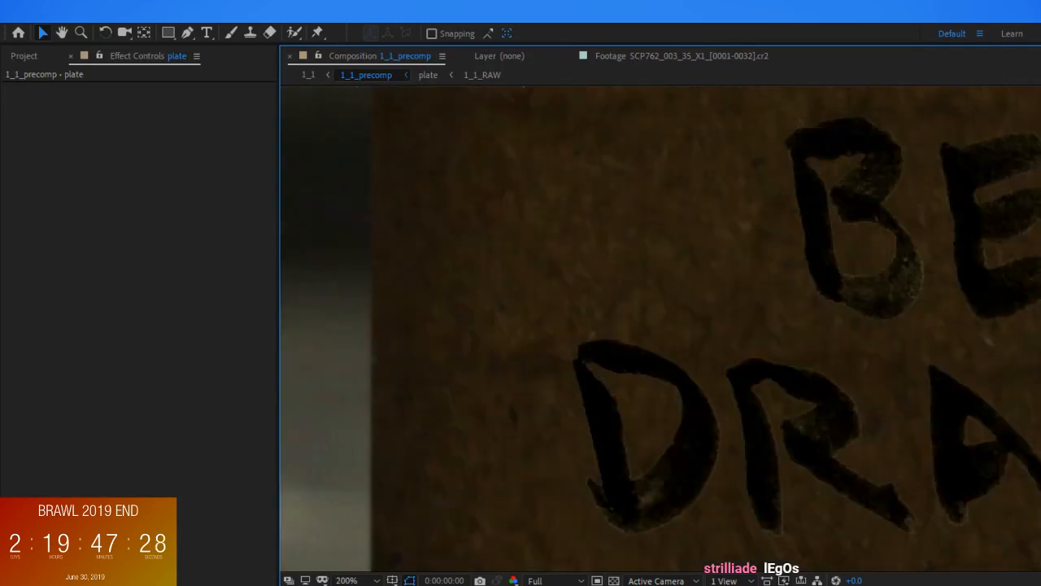
Reselect the lettering layer and try a Luma Key threshold of 94
left_click(773, 390)
scroll(773, 391, "down", 1)
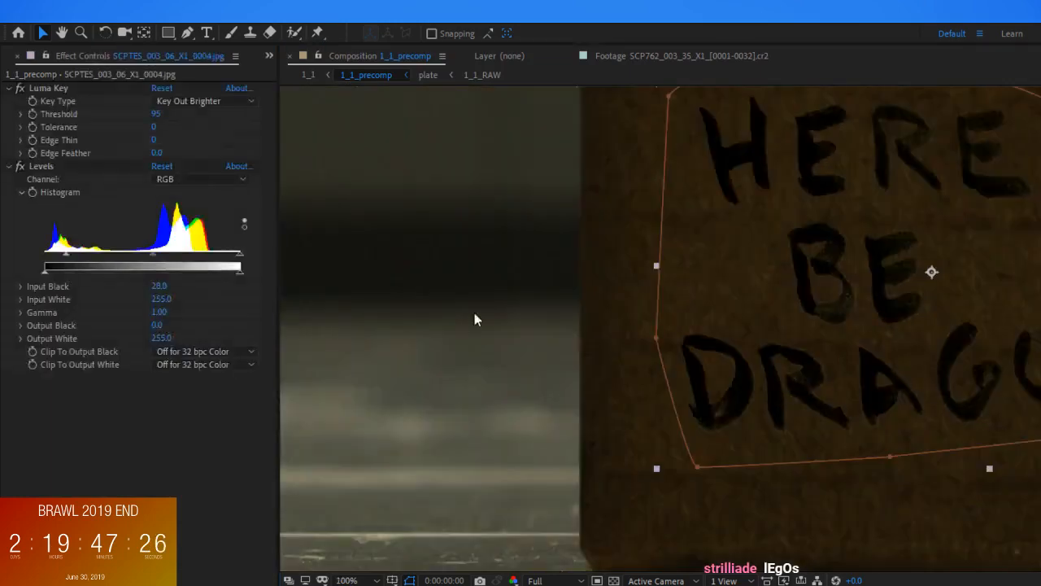
left_click(159, 114)
type("94")
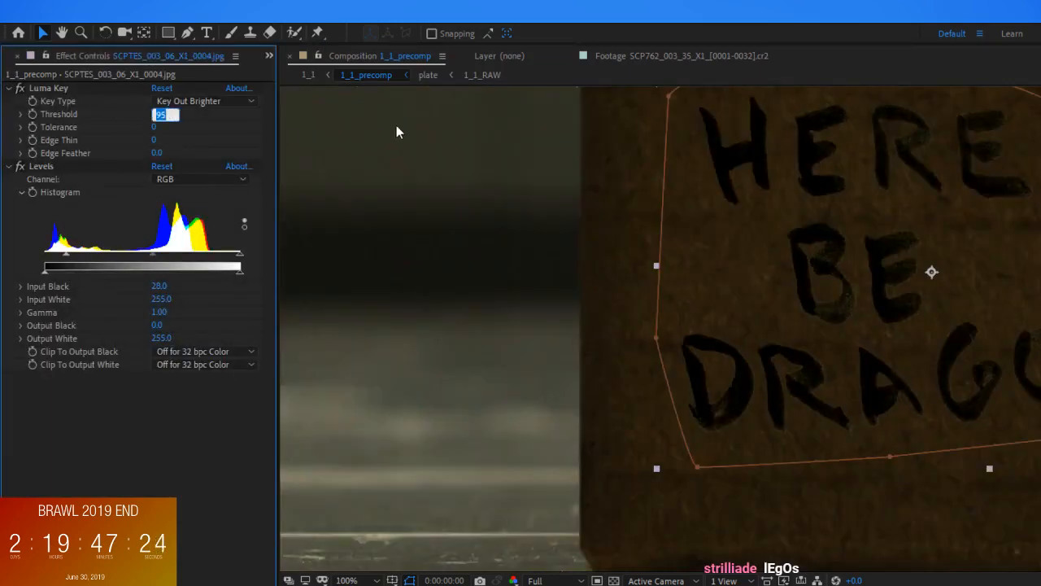
key("Return")
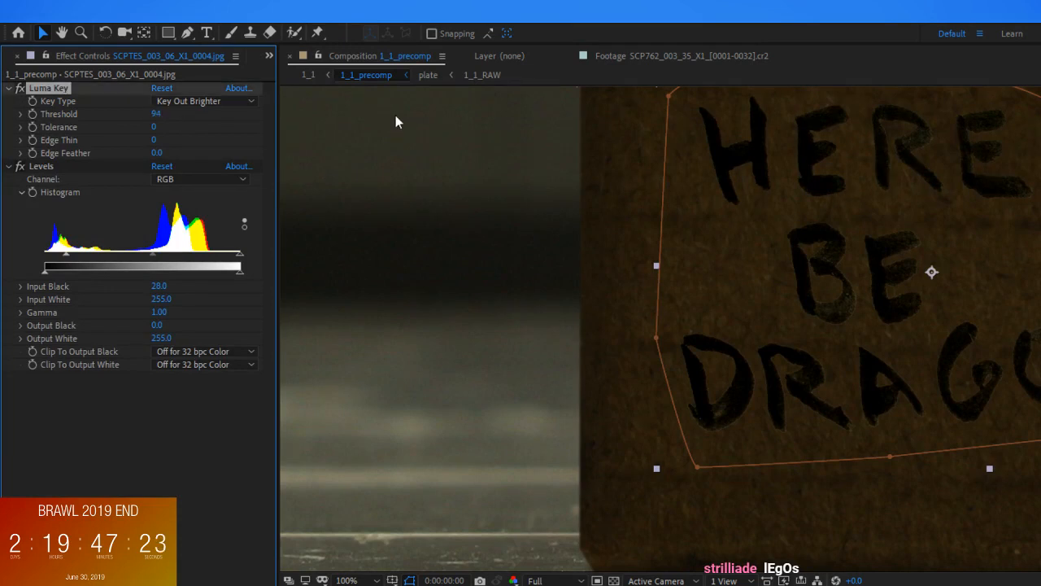
Set the lettering's Luma Key threshold to 97 and check the result on the box
left_click(179, 116)
mouse_move(154, 116)
left_mouse_down()
mouse_move(188, 106)
mouse_move(147, 109)
mouse_move(162, 122)
left_mouse_up()
scroll(615, 430, "down", 4)
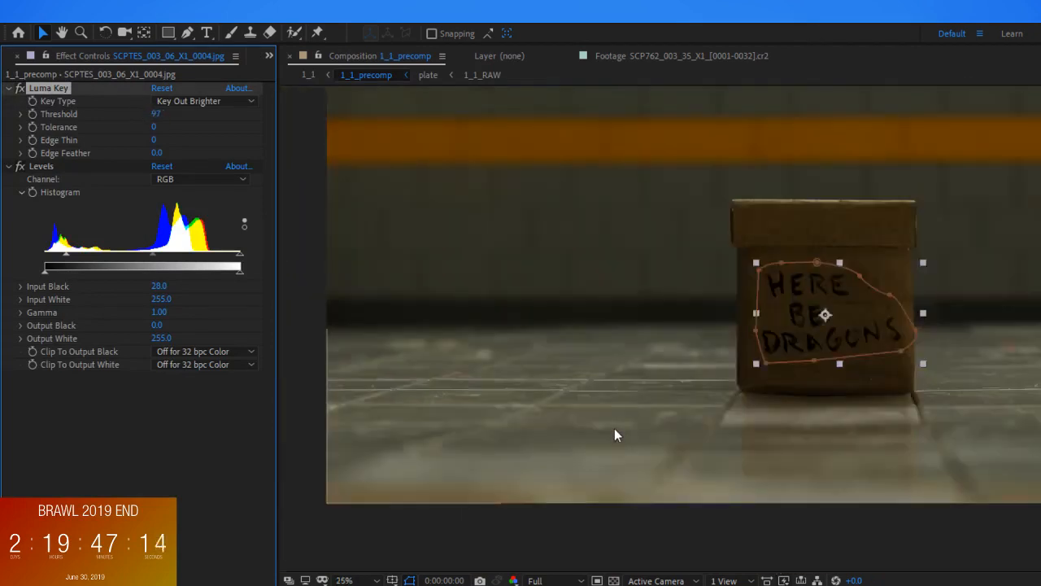
scroll(861, 439, "up", 4)
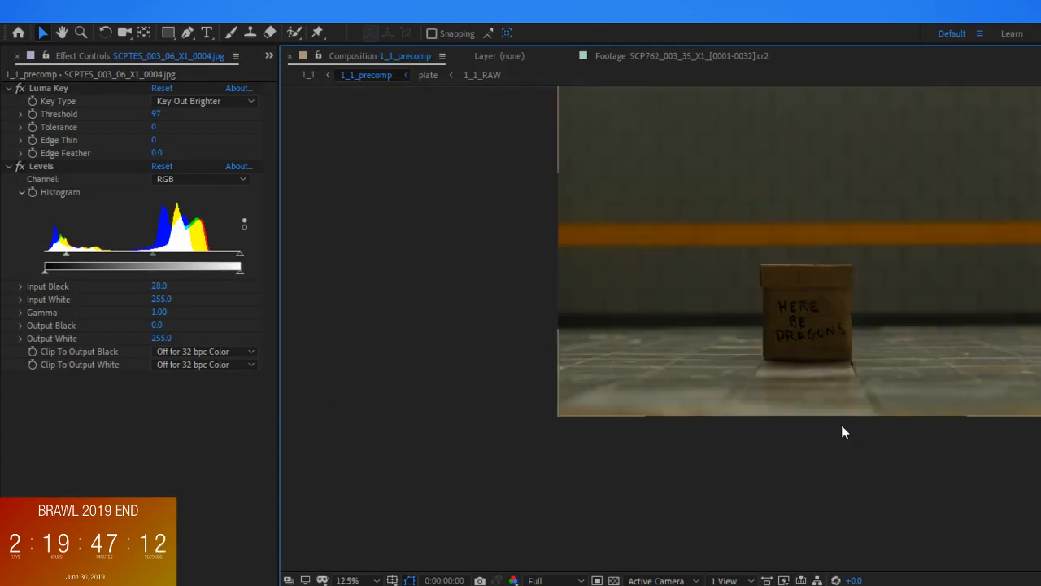
scroll(832, 417, "down", 2)
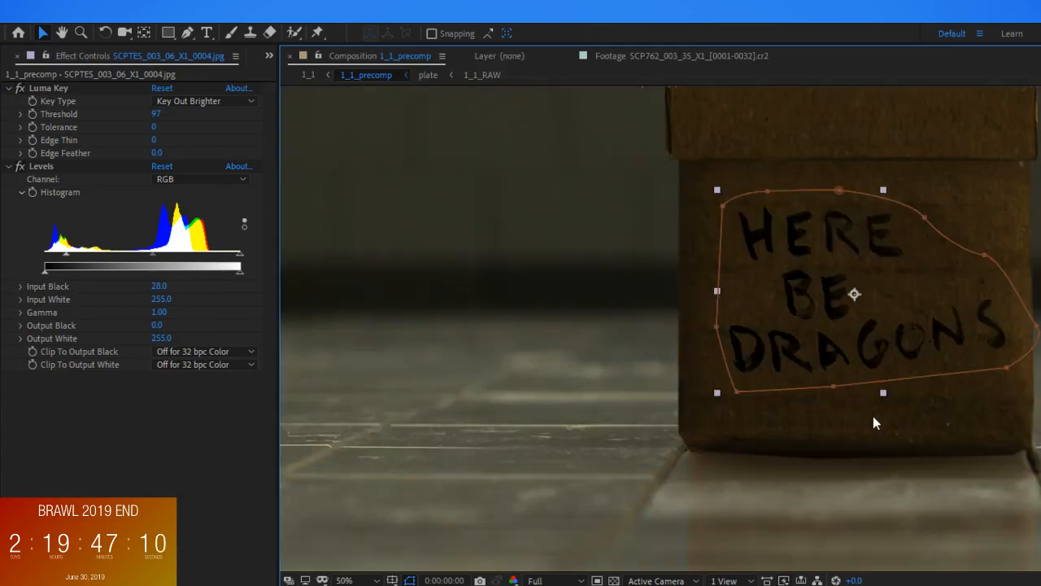
Rotate the lettering slightly clockwise to align it with the box front
scroll(869, 417, "up", 1)
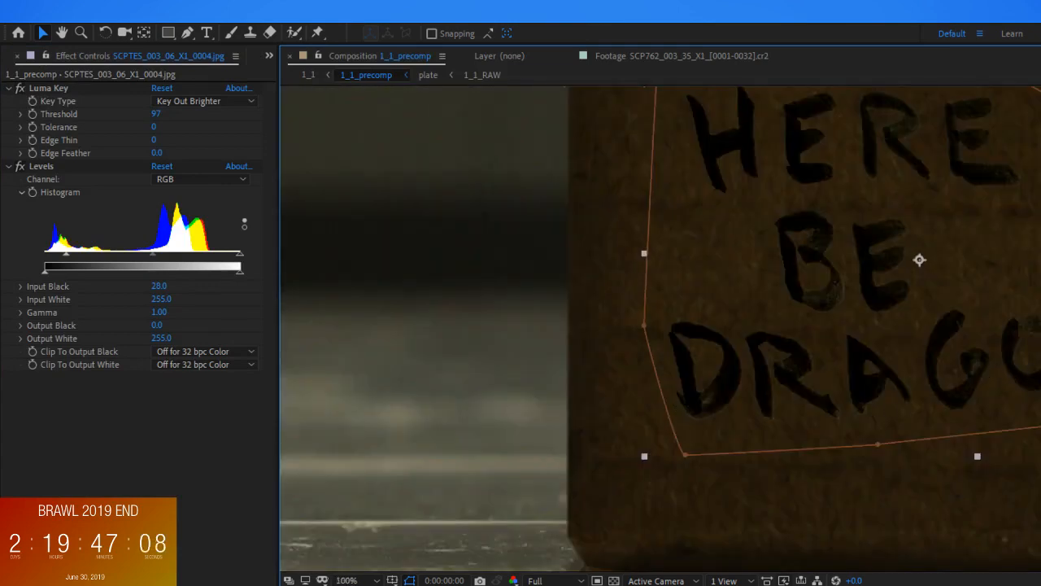
key("w")
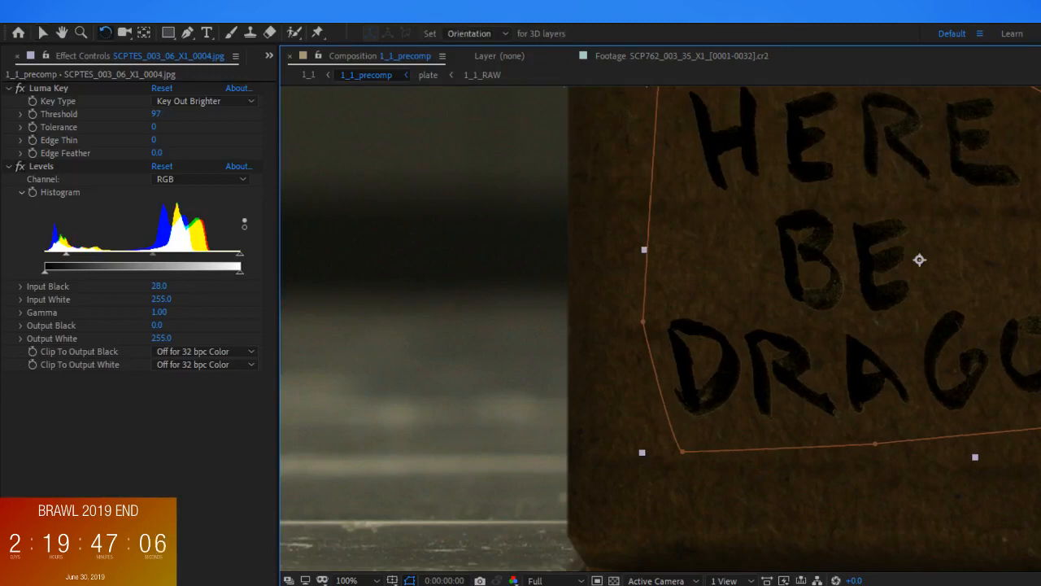
left_click_drag(870, 416, 863, 414)
key("v")
scroll(954, 440, "down", 4)
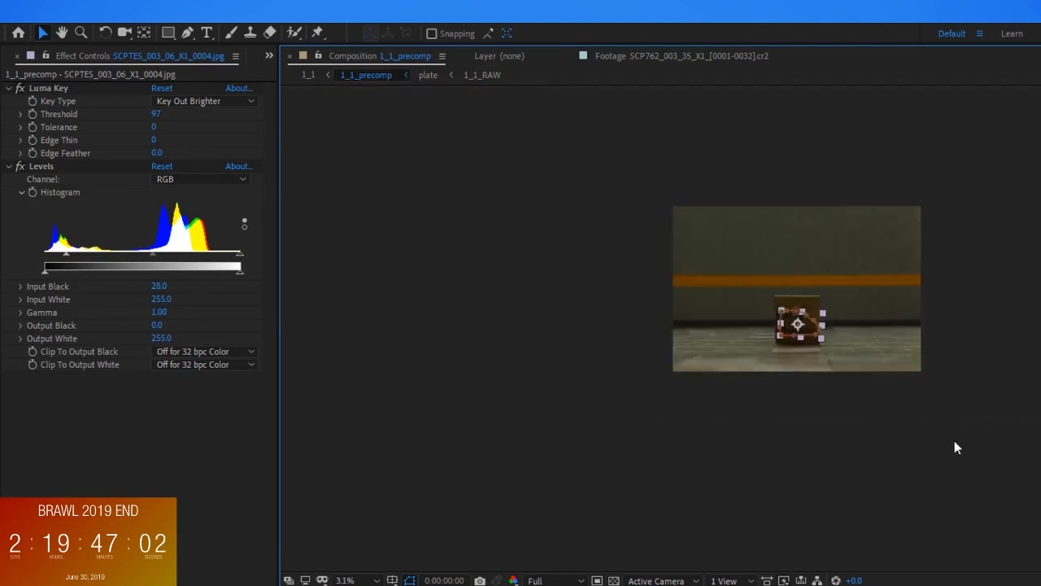
Add a Gaussian Blur effect to the HERE BE DRAGONS lettering layer and try a blurriness of 2
scroll(847, 347, "up", 6)
scroll(847, 346, "down", 4)
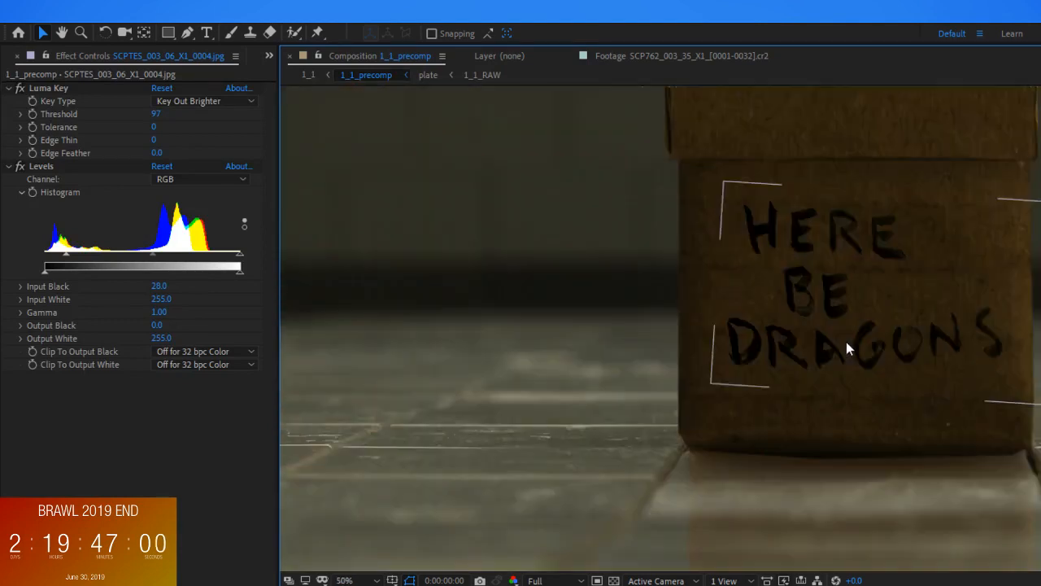
scroll(846, 342, "up", 2)
left_click(847, 342)
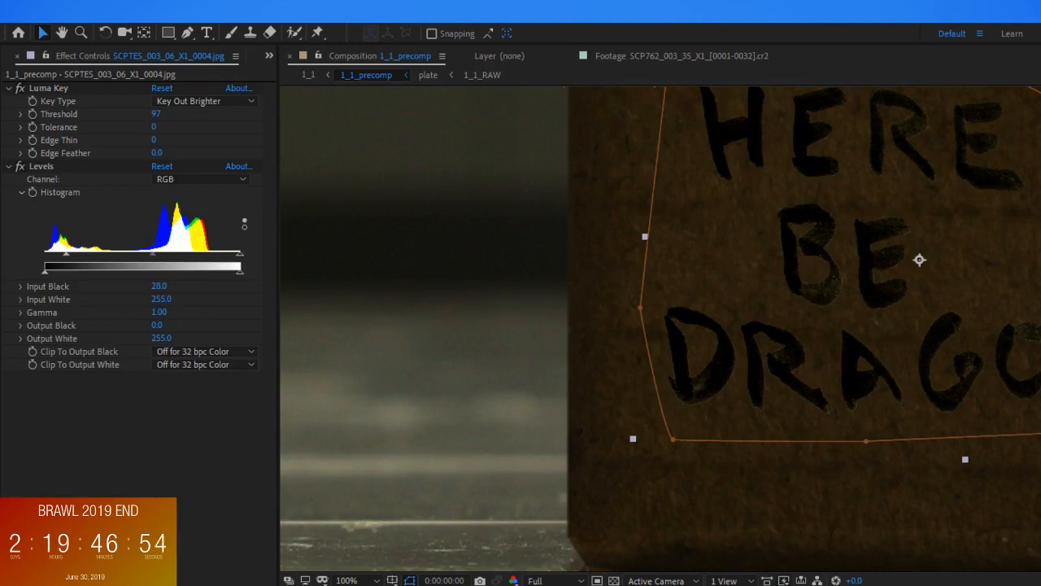
key("Return")
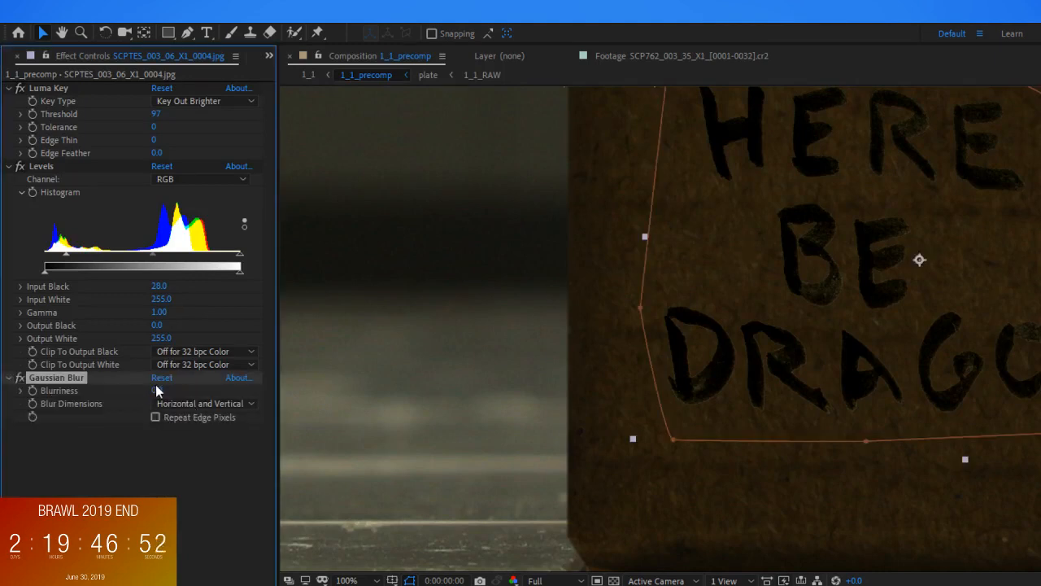
left_click(156, 390)
type("2")
key("Return")
Set the lettering's Gaussian Blur blurriness to 5 and check how the letters sit on the box
left_click(157, 391)
type("5")
key("Return")
left_click(262, 436)
scroll(730, 411, "down", 1)
scroll(716, 398, "up", 1)
scroll(704, 390, "down", 1)
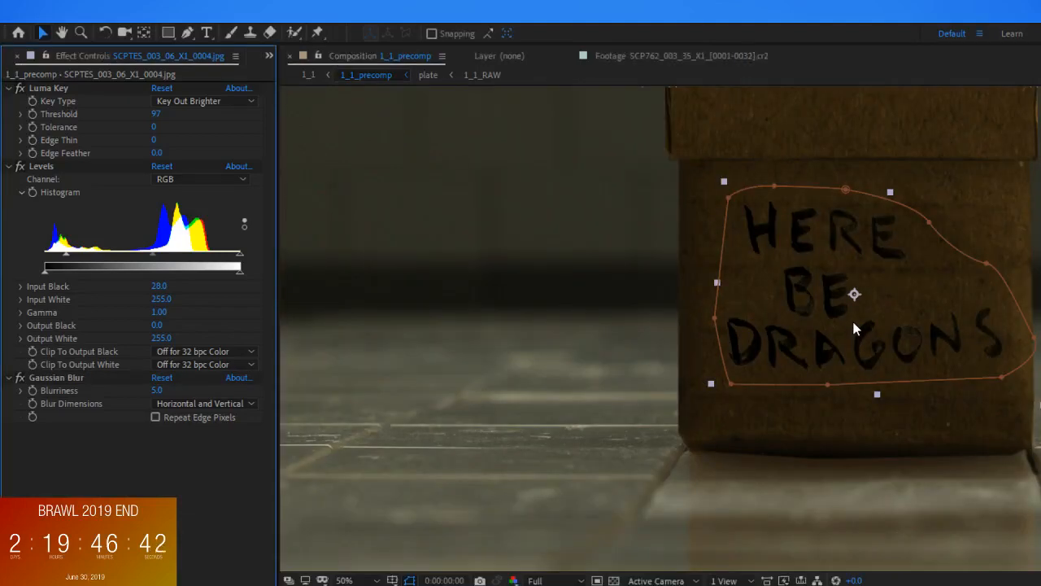
scroll(855, 327, "down", 2)
Examine the blurred lettering with its layer deselected, in the precomp and in the parent 1_1 composition
left_click(922, 426)
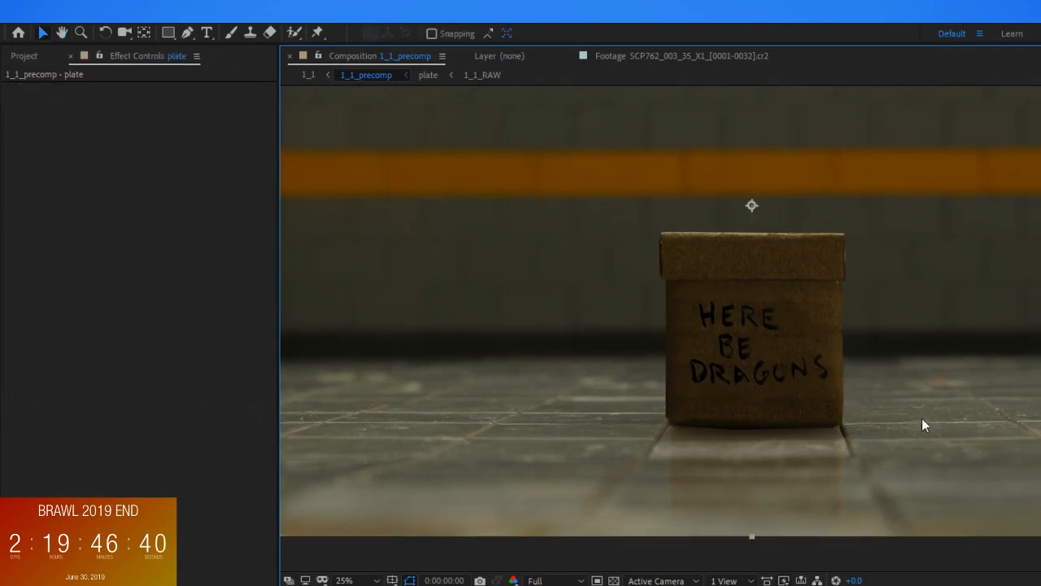
scroll(835, 371, "down", 1)
scroll(828, 369, "up", 1)
key("space")
left_click_drag(825, 368, 876, 413)
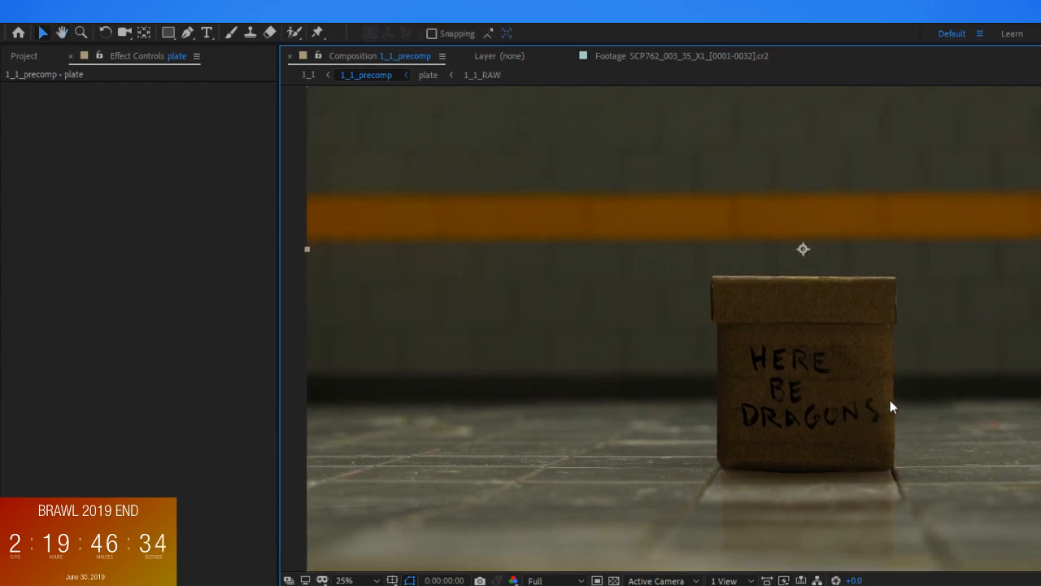
left_click(307, 75)
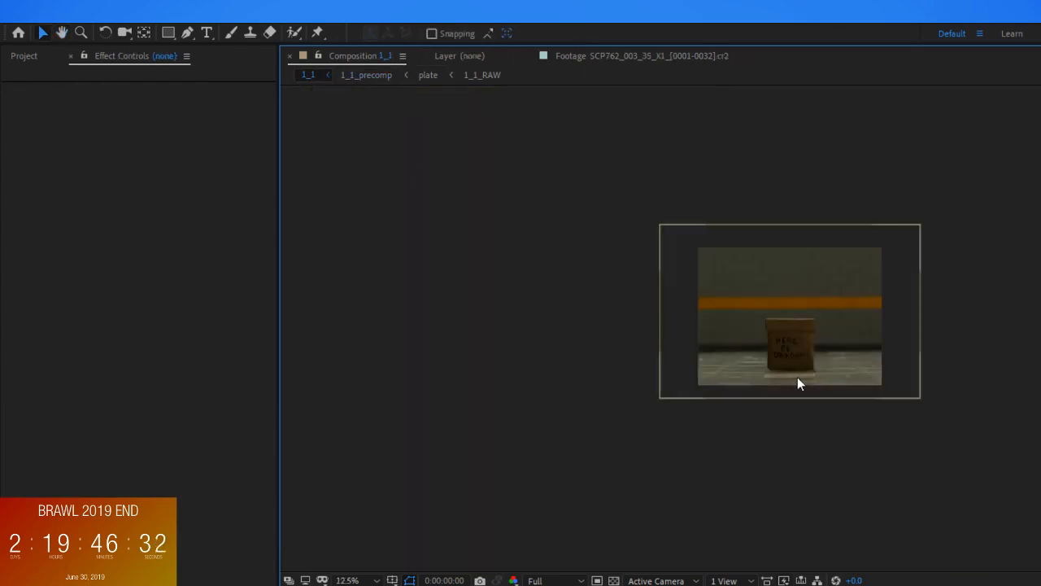
scroll(873, 397, "up", 2)
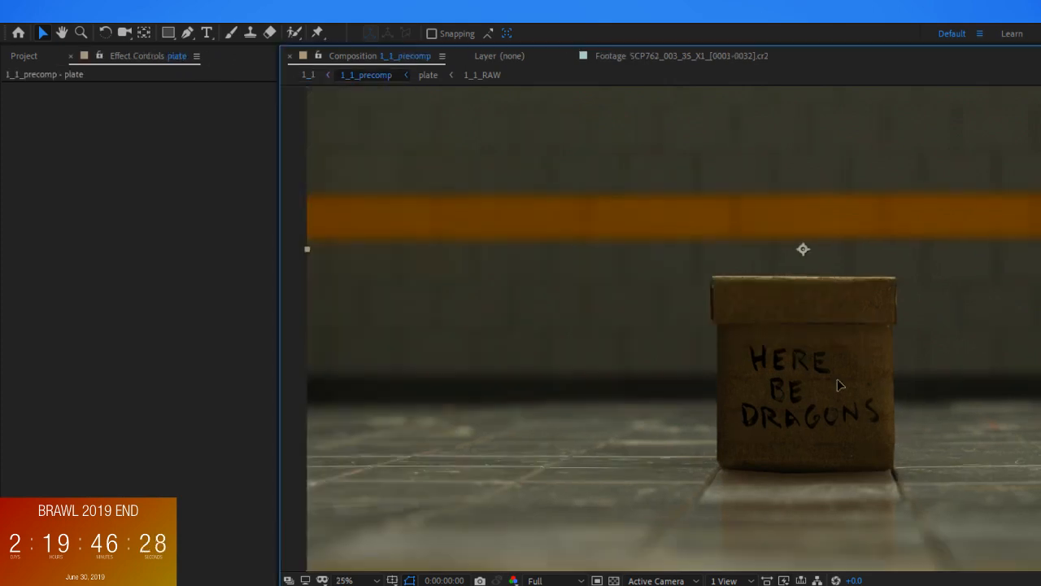
Reselect the lettering in 1_1_precomp, scale it down slightly and reposition it on the box front, checking it against the full frame
left_click(843, 415)
scroll(844, 416, "up", 2)
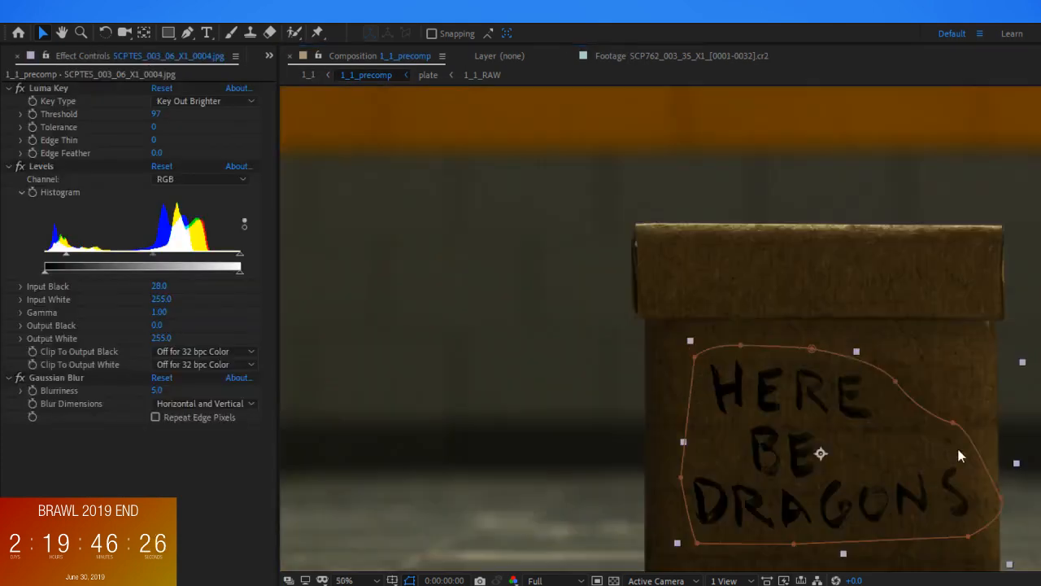
left_click_drag(905, 494, 924, 493)
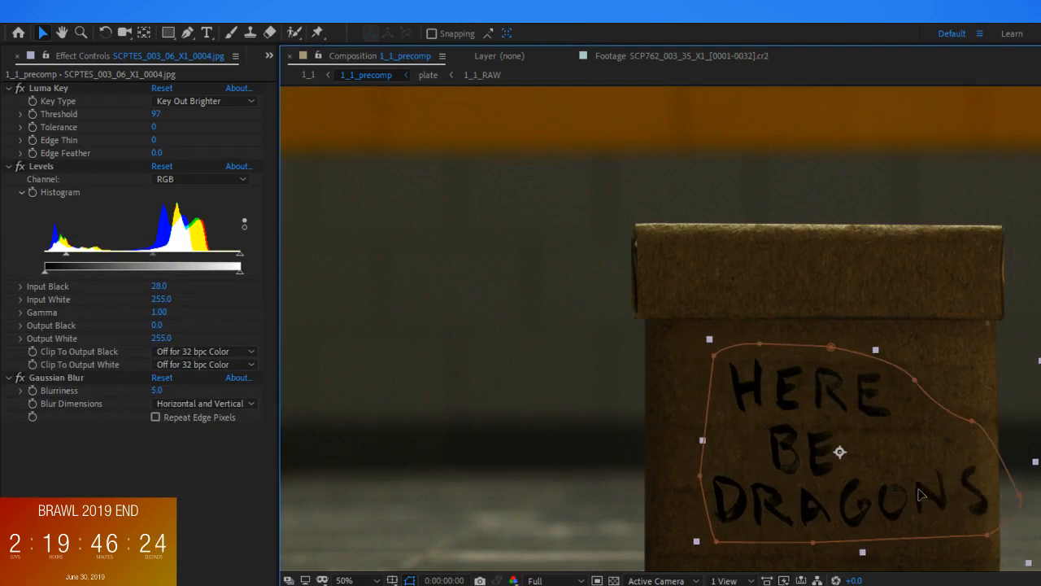
left_click_drag(1040, 360, 987, 385)
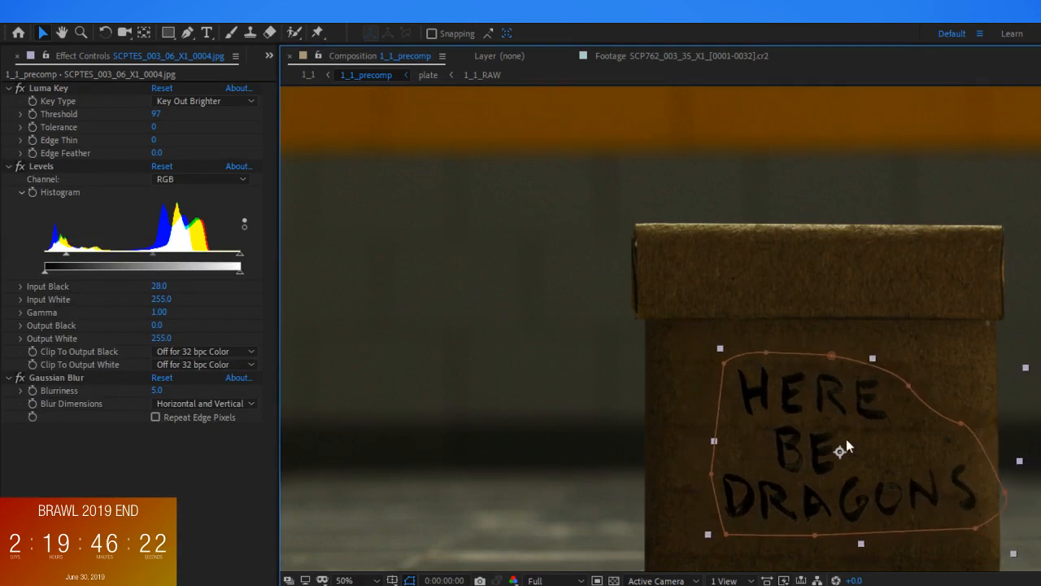
left_click_drag(821, 451, 802, 448)
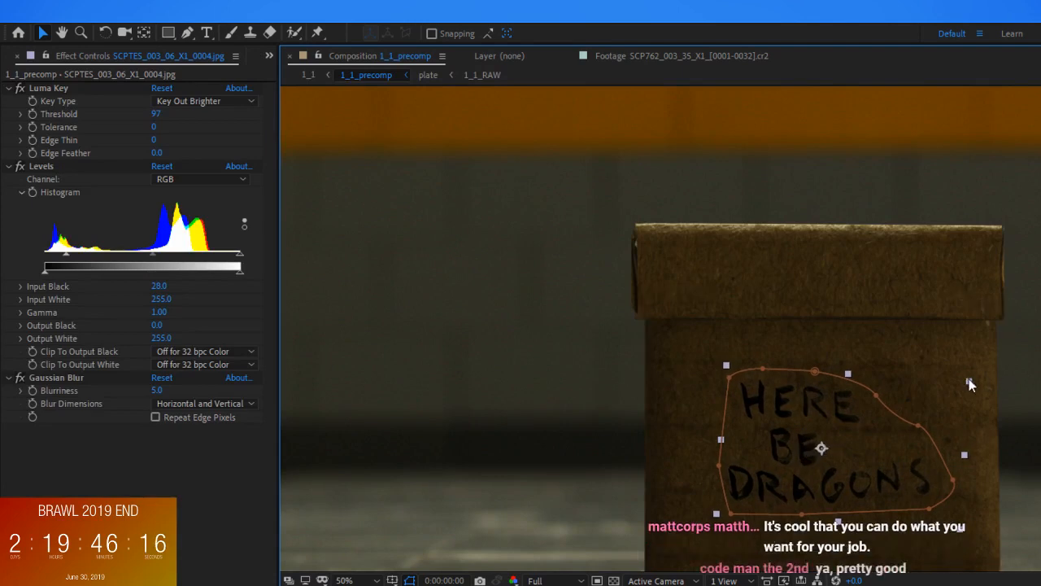
left_click_drag(969, 379, 985, 367)
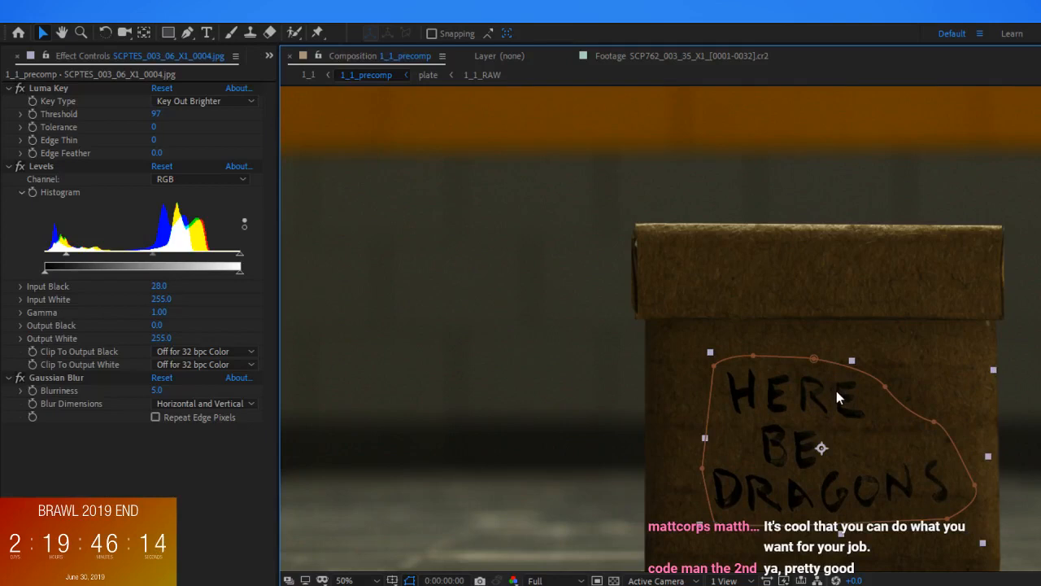
left_click(938, 355)
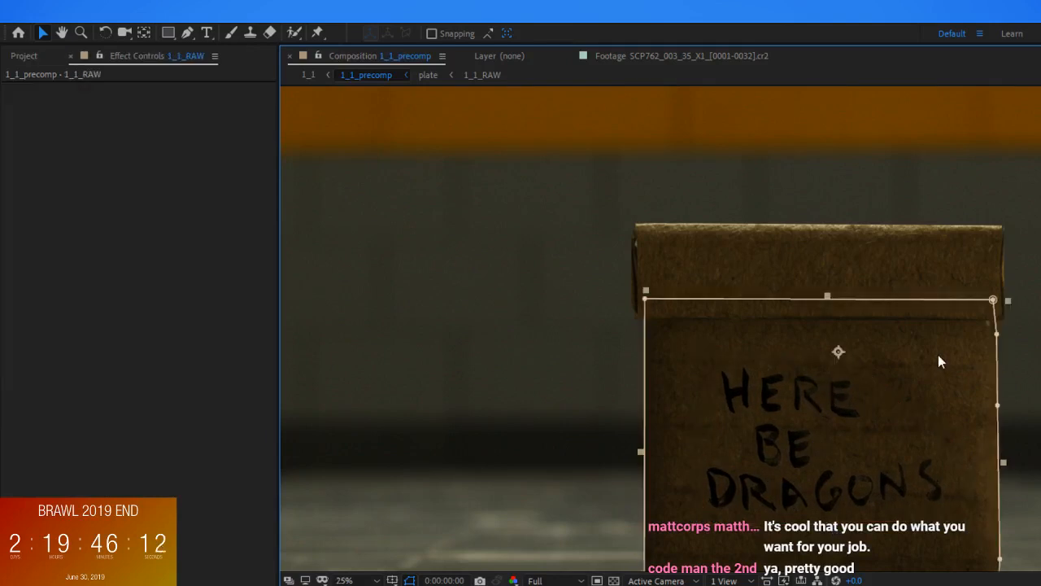
scroll(938, 355, "down", 2)
scroll(938, 355, "down", 2)
scroll(850, 345, "up", 2)
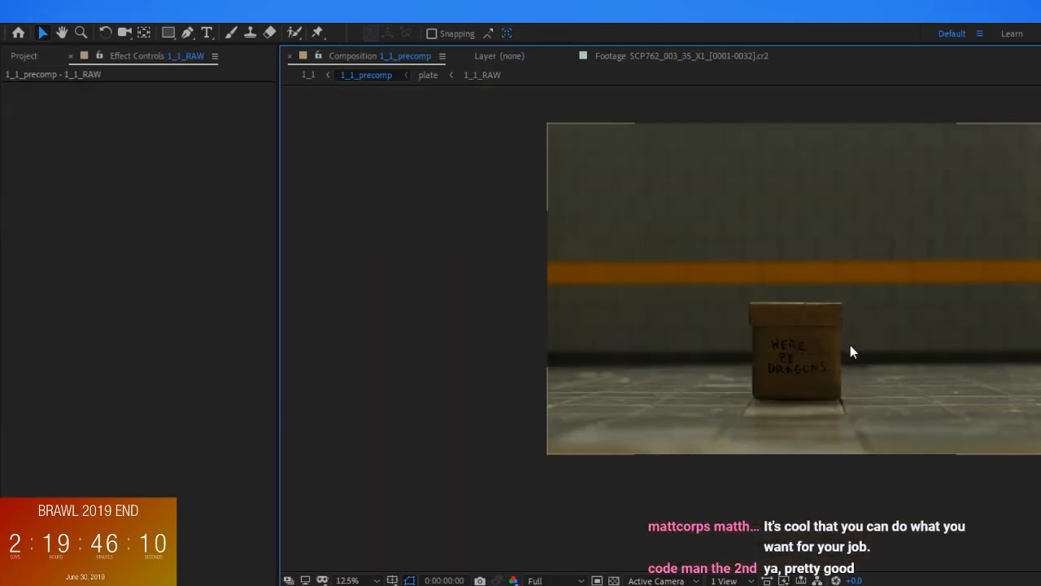
Scale the lettering up slightly, nudge it down on the box front, and deselect it to check the placement
scroll(850, 351, "up", 2)
left_click(774, 376)
scroll(931, 379, "up", 2)
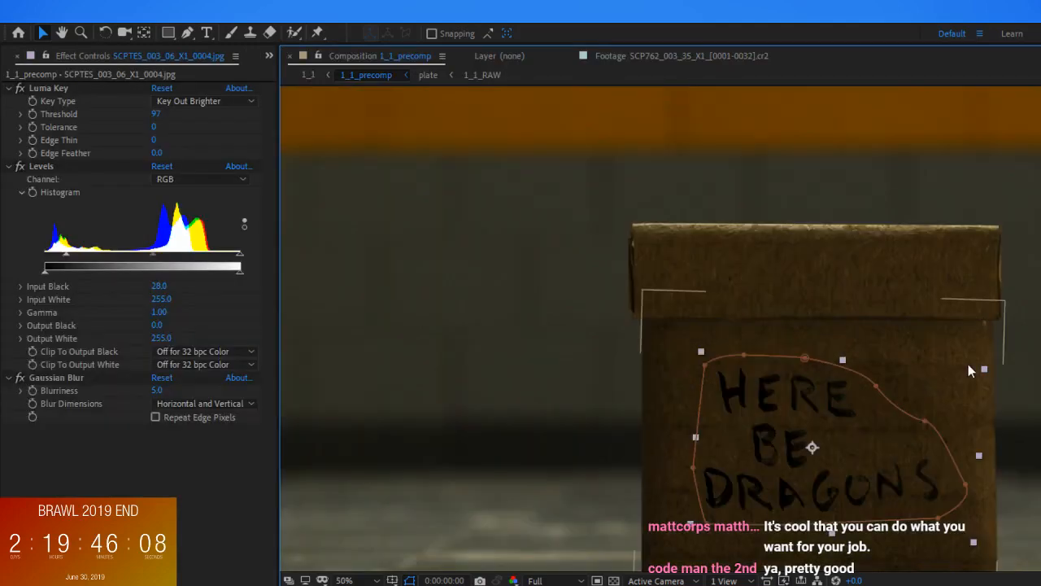
left_click_drag(985, 372, 1031, 366)
left_click_drag(833, 386, 833, 393)
scroll(909, 378, "down", 2)
scroll(907, 373, "down", 2)
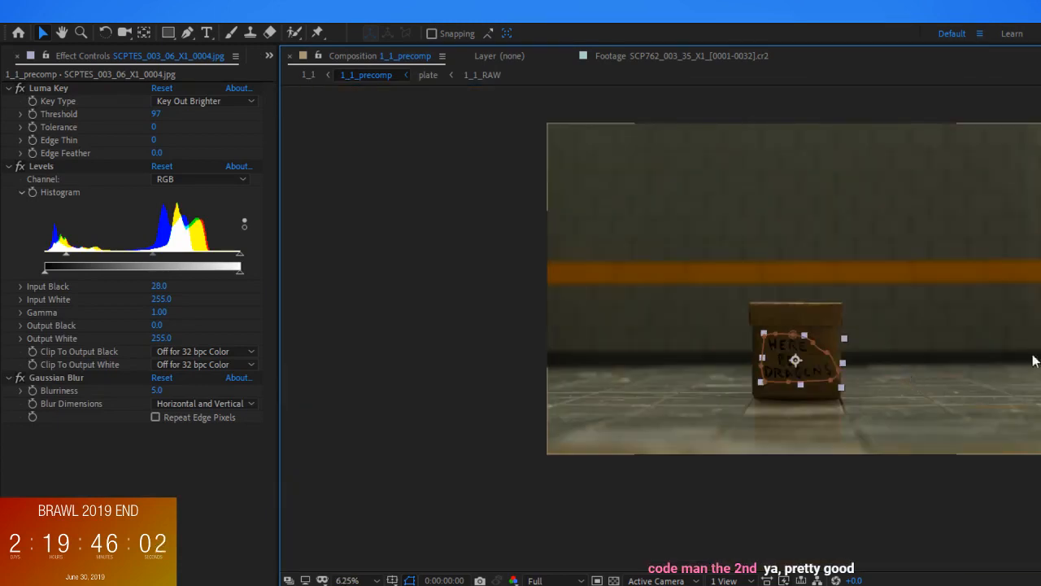
key("F2")
scroll(892, 323, "up", 4)
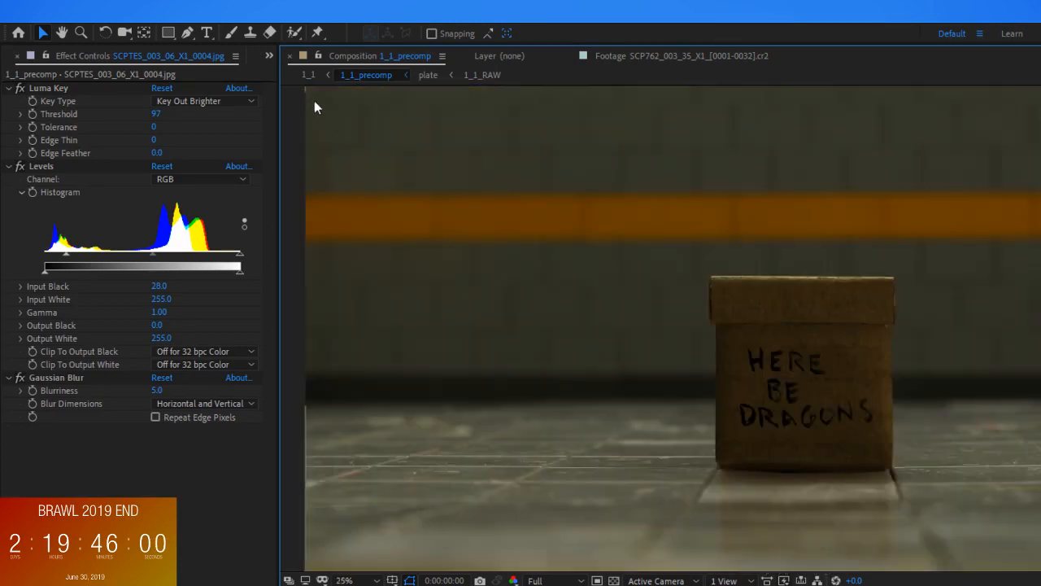
Open the 1_1 composition and scrub through the shot to review the lettering on the box
left_click(309, 74)
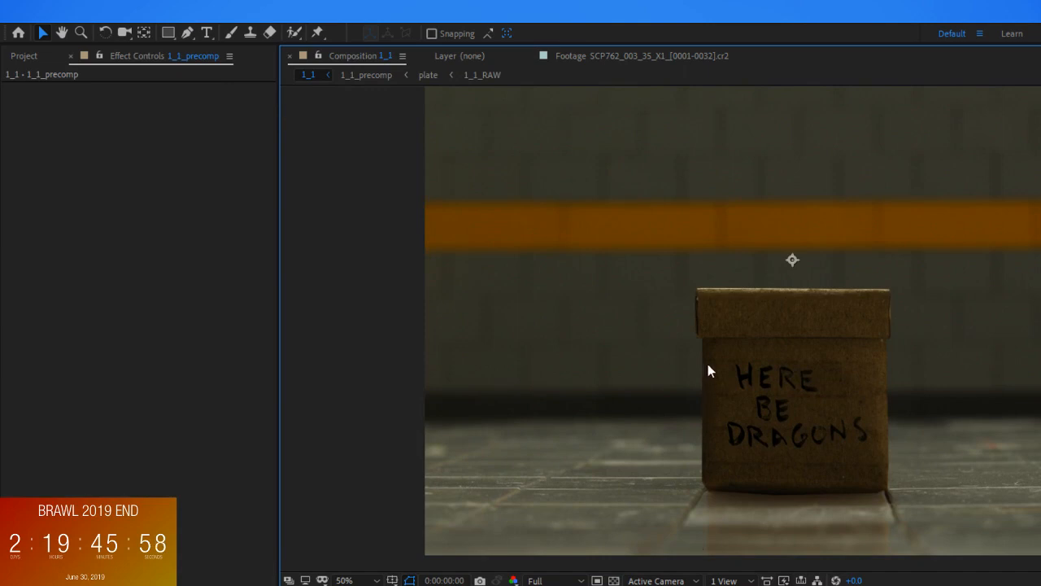
left_click_drag(618, 585, 667, 585)
key("F2")
left_click_drag(760, 585, 791, 585)
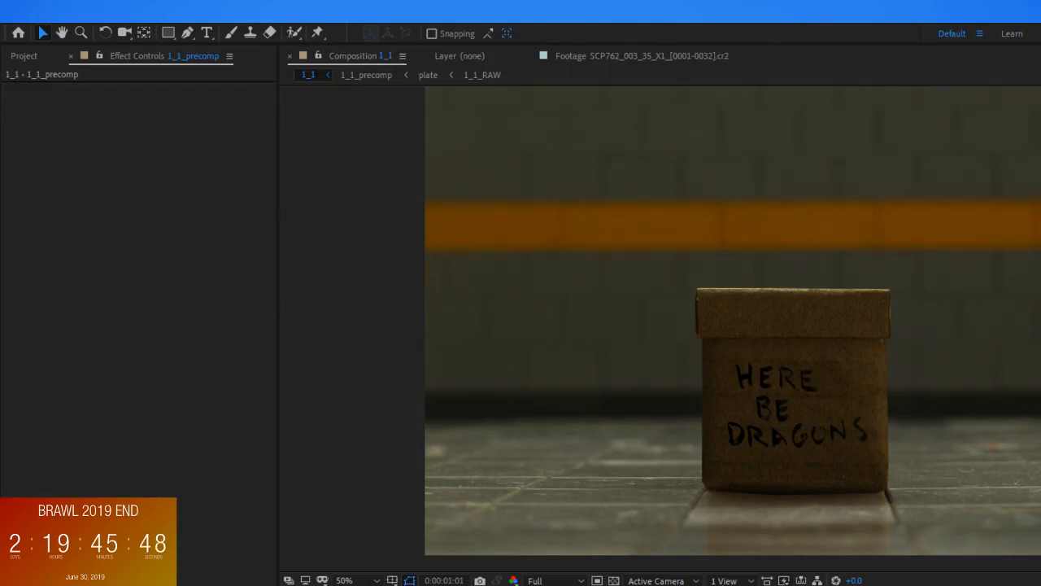
scroll(706, 523, "down", 1)
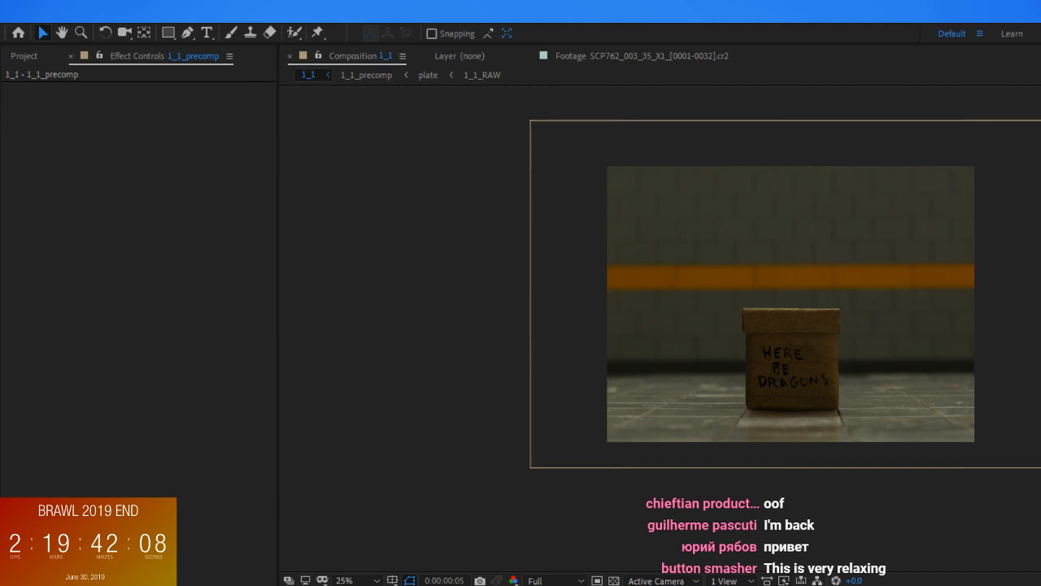
left_click(791, 305)
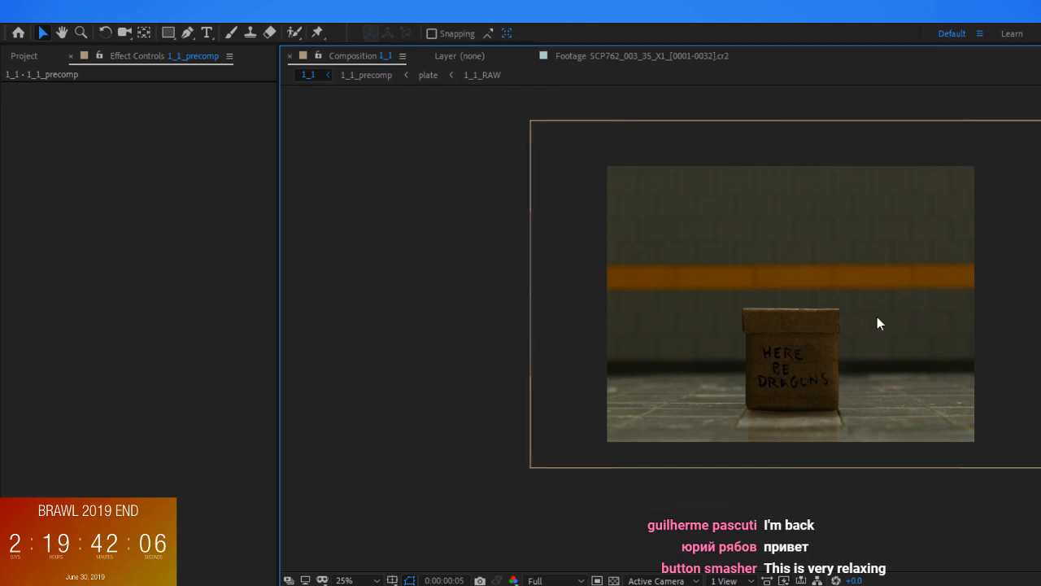
scroll(823, 415, "up", 2)
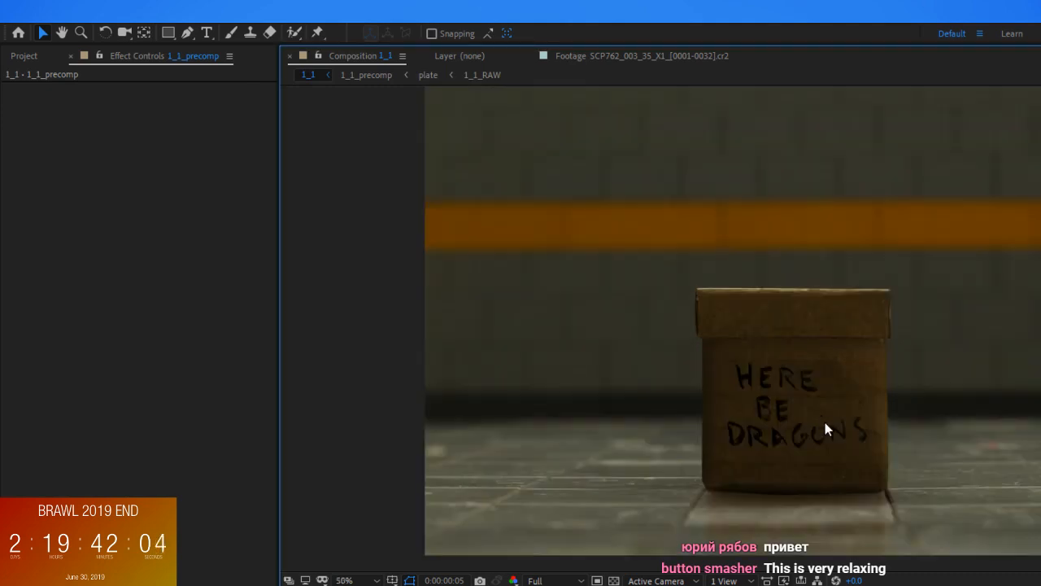
left_click_drag(787, 428, 767, 431)
scroll(772, 420, "down", 2)
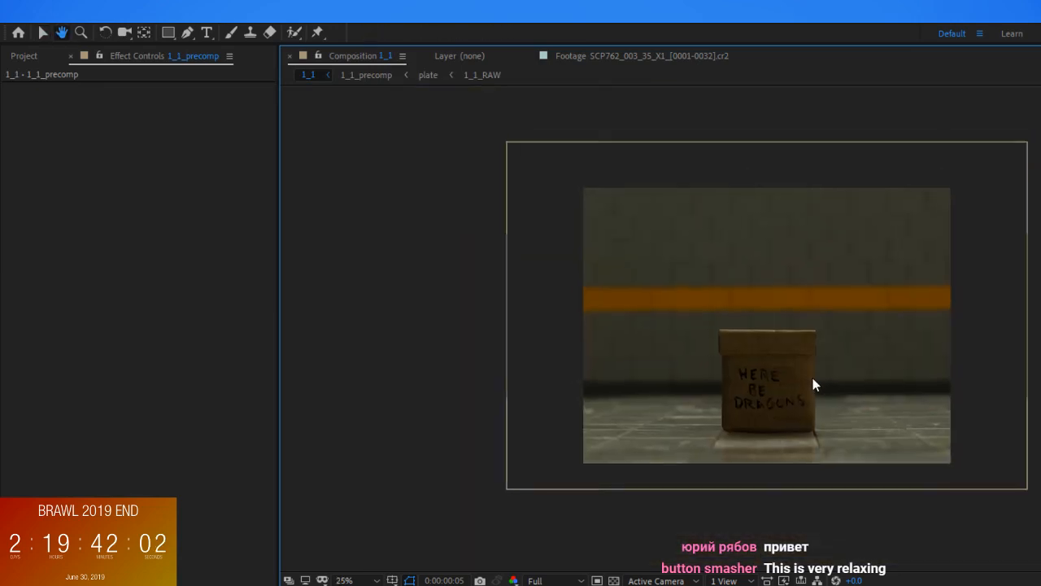
scroll(813, 378, "up", 2)
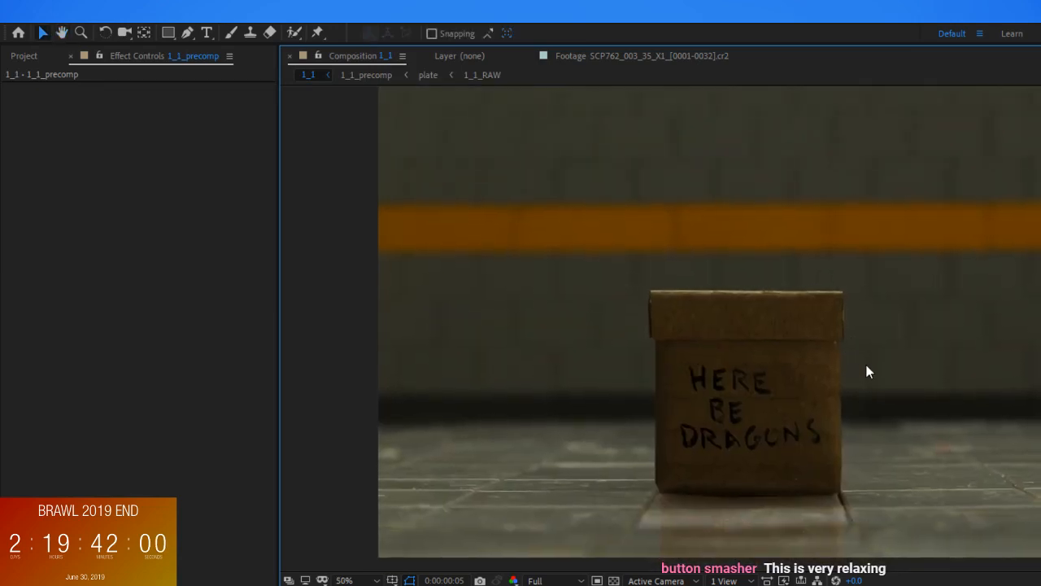